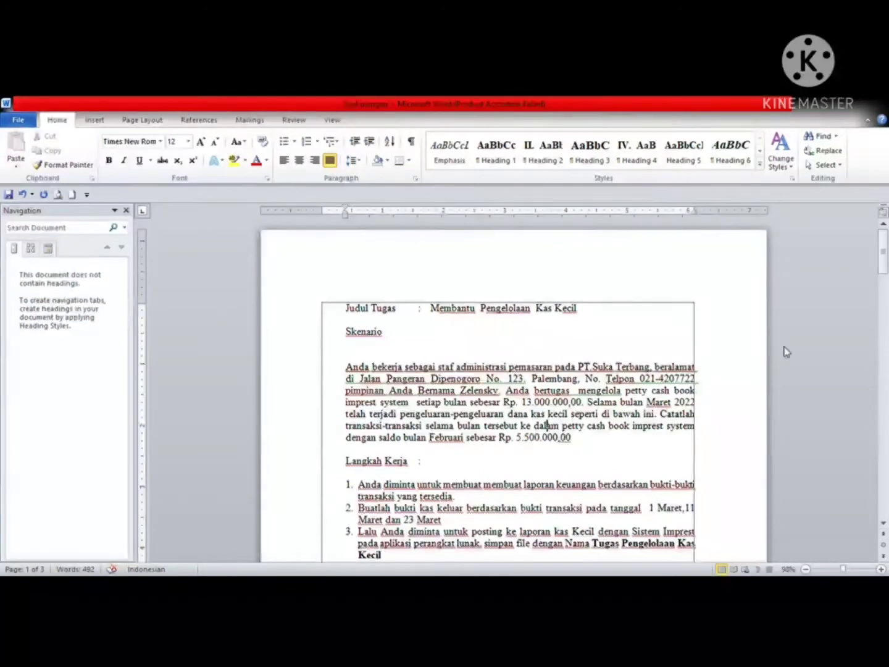
Read the petty cash assignment's scenario, the five work steps and the expense account list below them
{"action": "scroll", "coordinate": [886, 248], "scroll_direction": "down", "scroll_amount": 1}
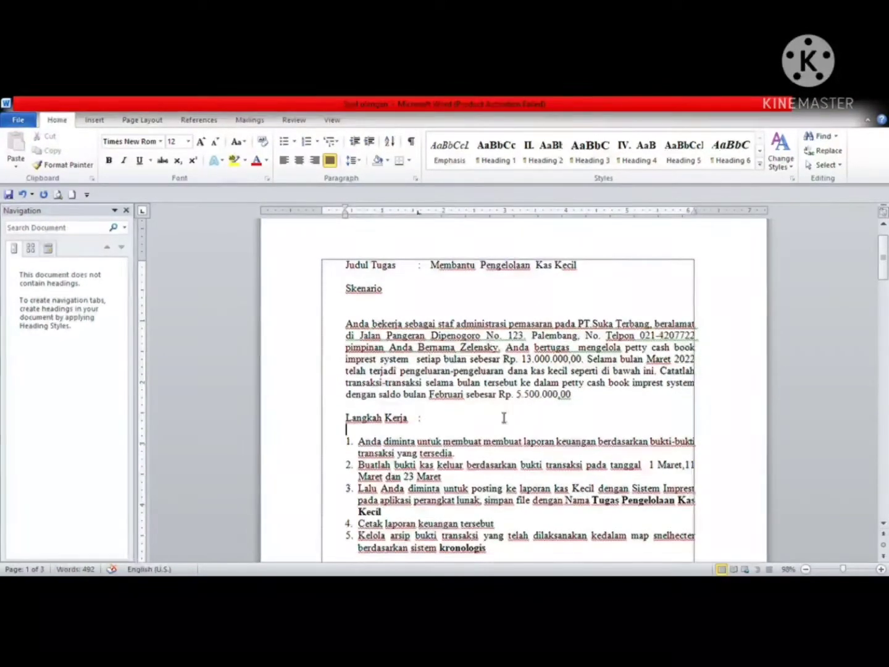
{"action": "left_click", "coordinate": [402, 431]}
{"action": "left_click", "coordinate": [458, 489]}
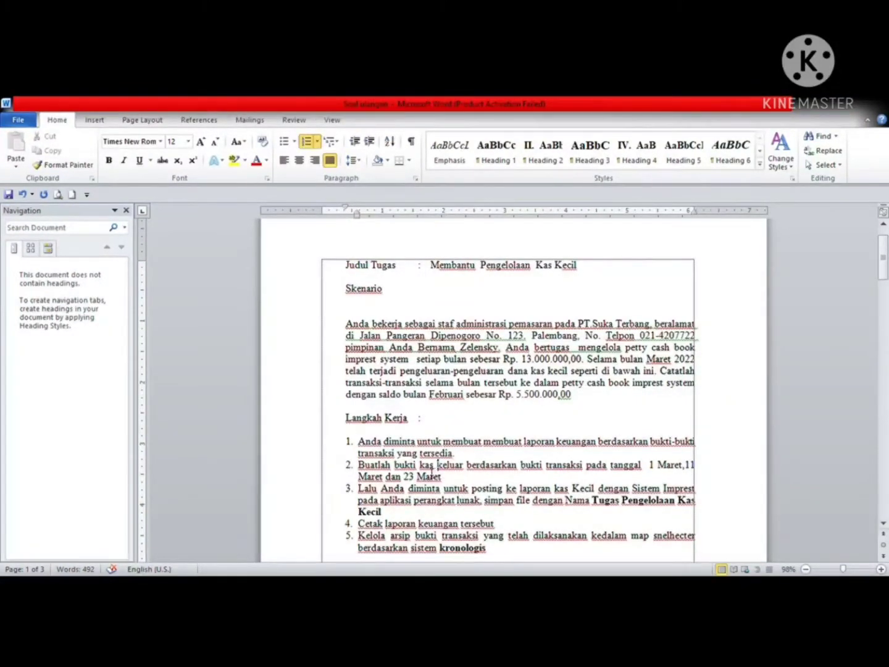
{"action": "left_click", "coordinate": [487, 479]}
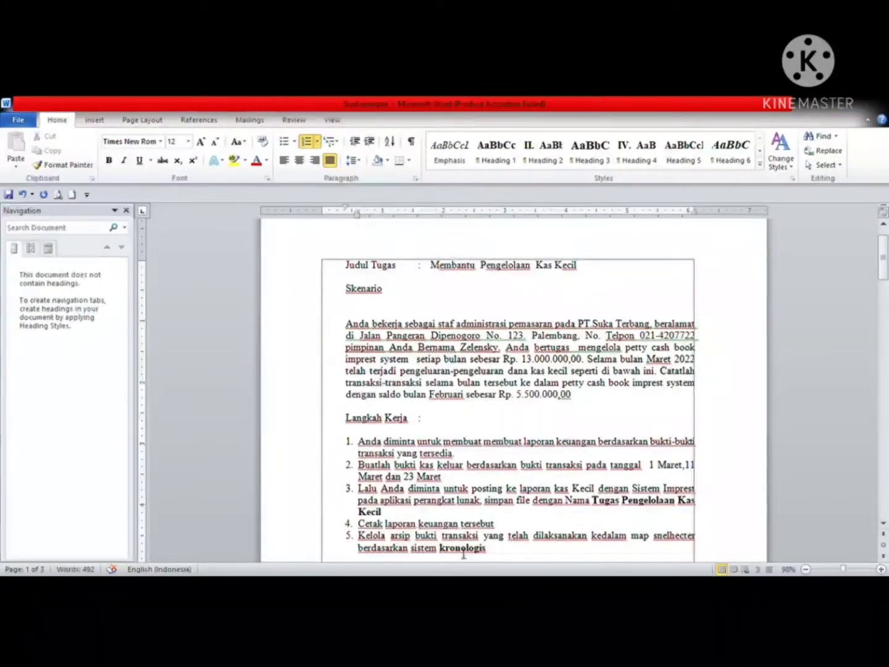
{"action": "left_click", "coordinate": [520, 560]}
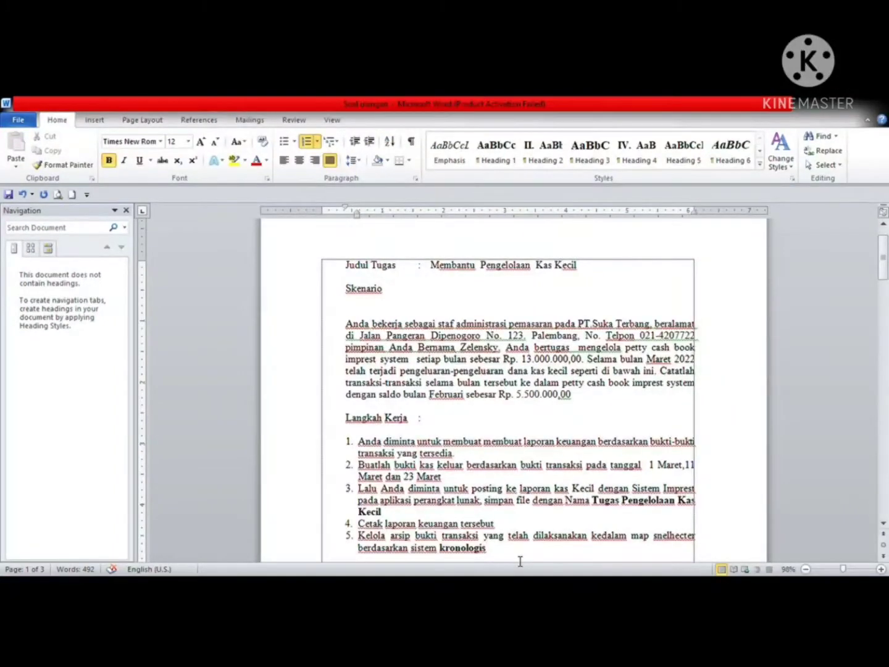
{"action": "left_click_drag", "start_coordinate": [886, 257], "coordinate": [887, 282]}
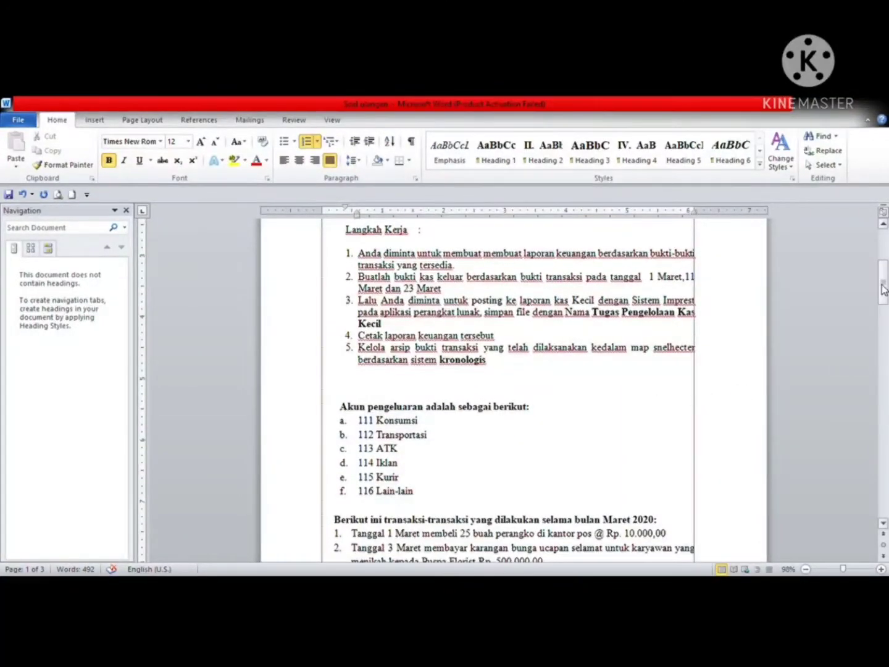
{"action": "left_click_drag", "start_coordinate": [887, 288], "coordinate": [886, 251]}
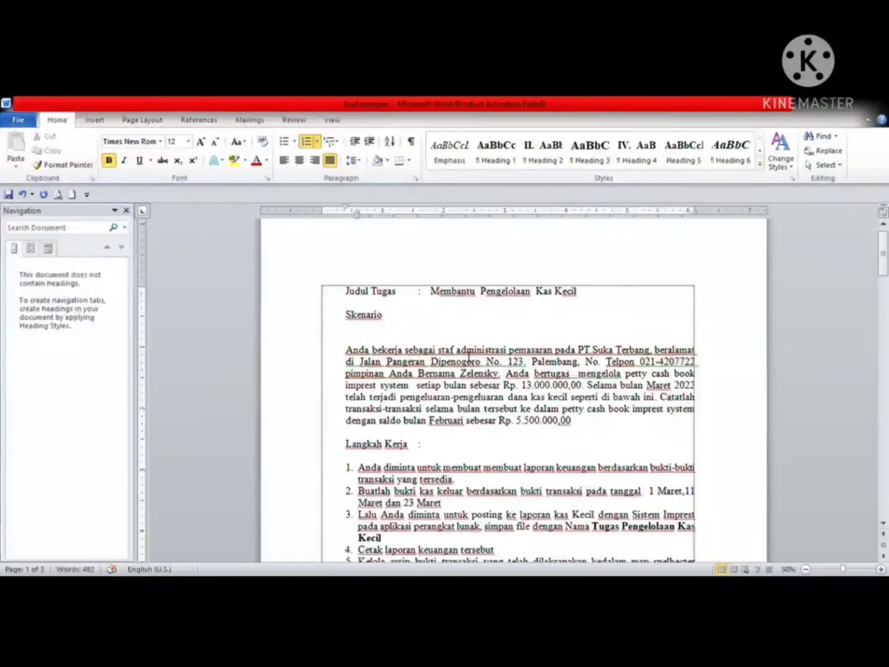
Make "staf administrasi pemasaran" and the company name "PT.Suka Terbang" bold in the scenario paragraph
{"action": "left_click_drag", "start_coordinate": [439, 353], "coordinate": [551, 357]}
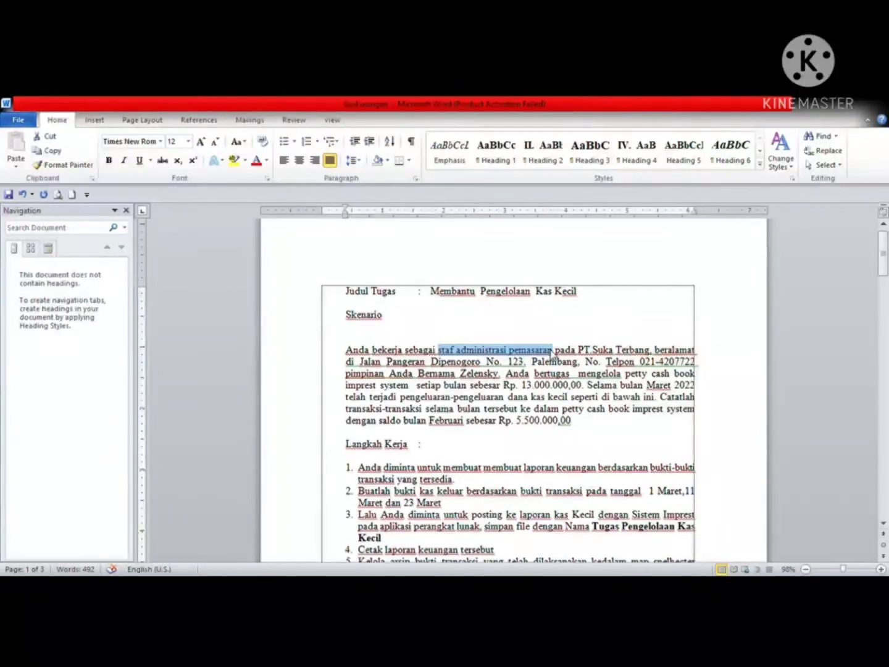
{"action": "key", "text": "ctrl+b"}
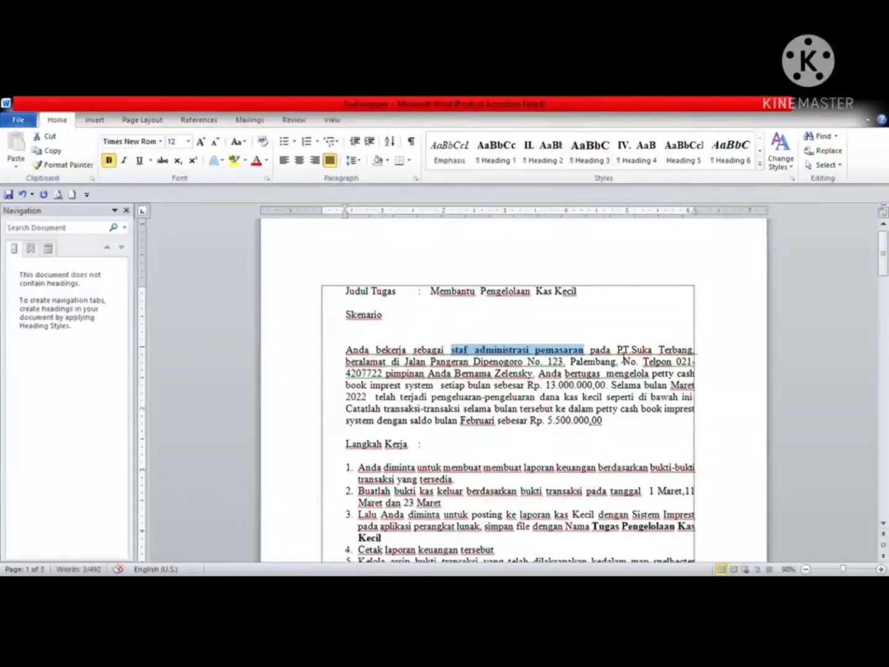
{"action": "left_click_drag", "start_coordinate": [617, 351], "coordinate": [679, 358]}
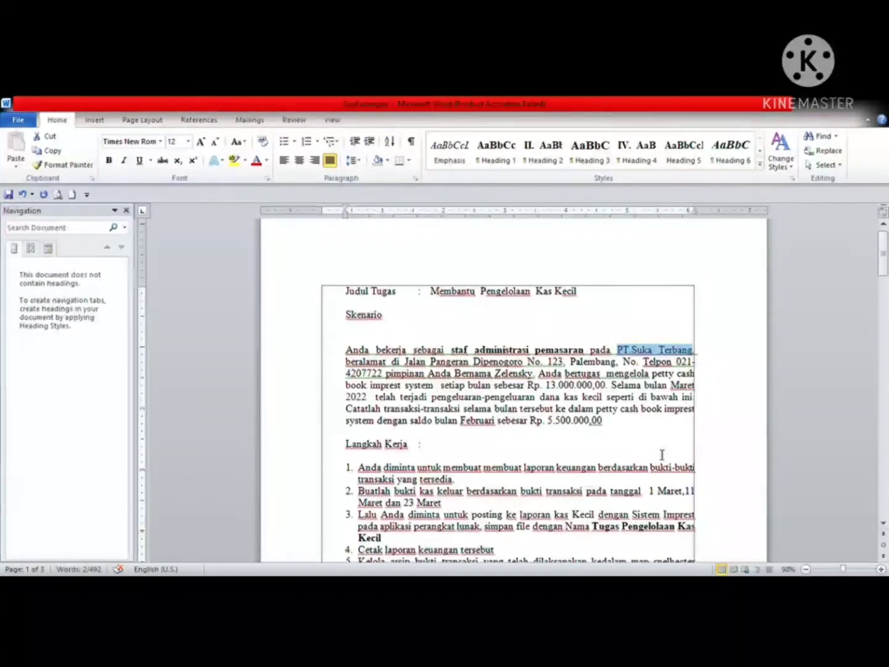
{"action": "key", "text": "ctrl+b"}
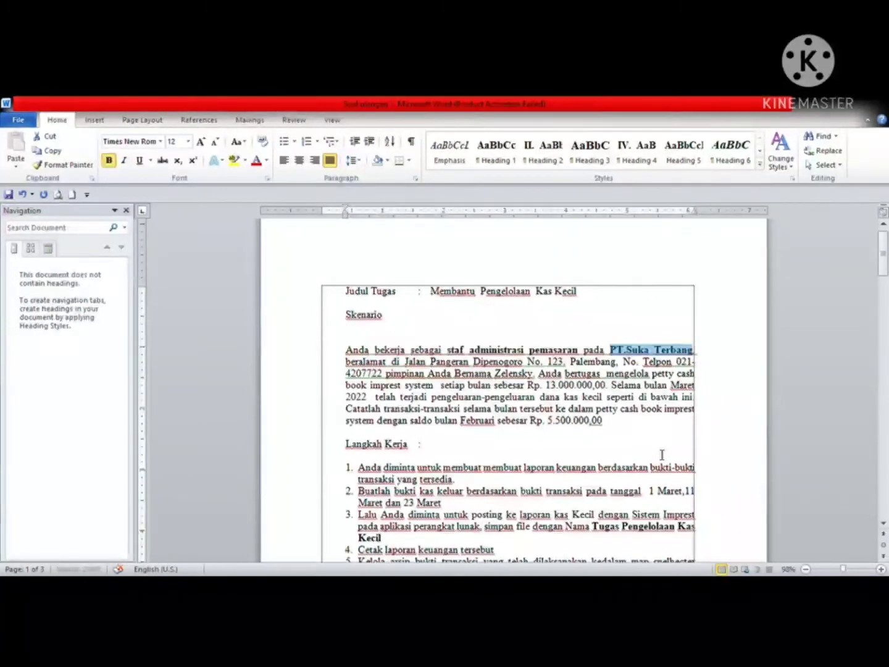
Make the city name "Palembang" and the company leader's name bold in the scenario paragraph
{"action": "left_click_drag", "start_coordinate": [458, 366], "coordinate": [615, 370]}
{"action": "left_click", "coordinate": [579, 367]}
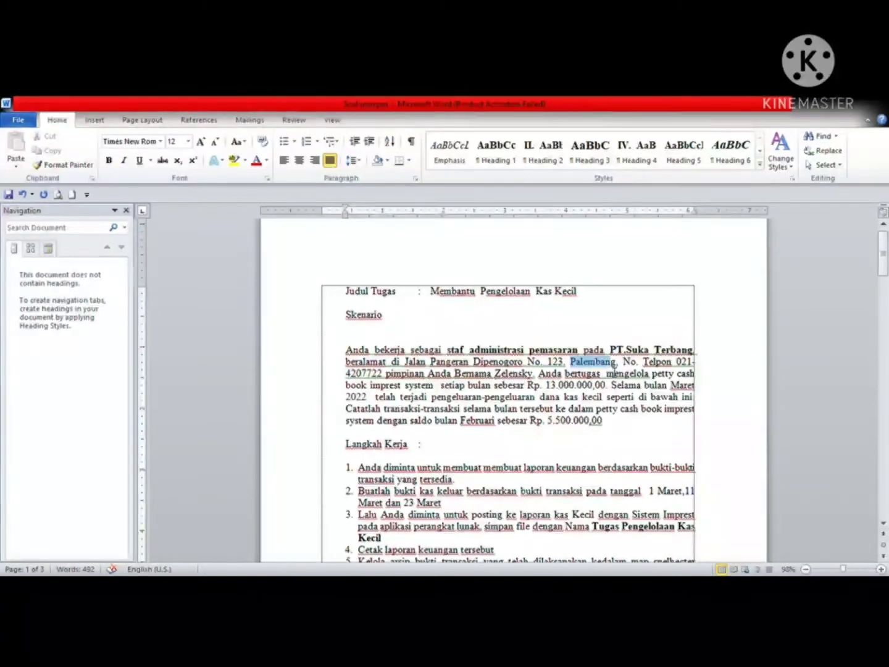
{"action": "key", "text": "ctrl+b"}
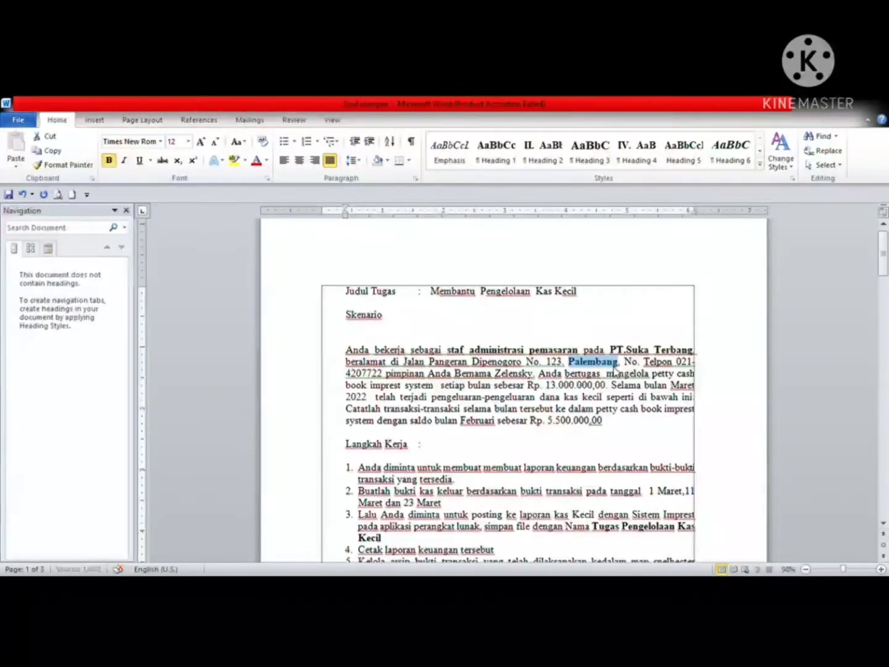
{"action": "left_click", "coordinate": [451, 362]}
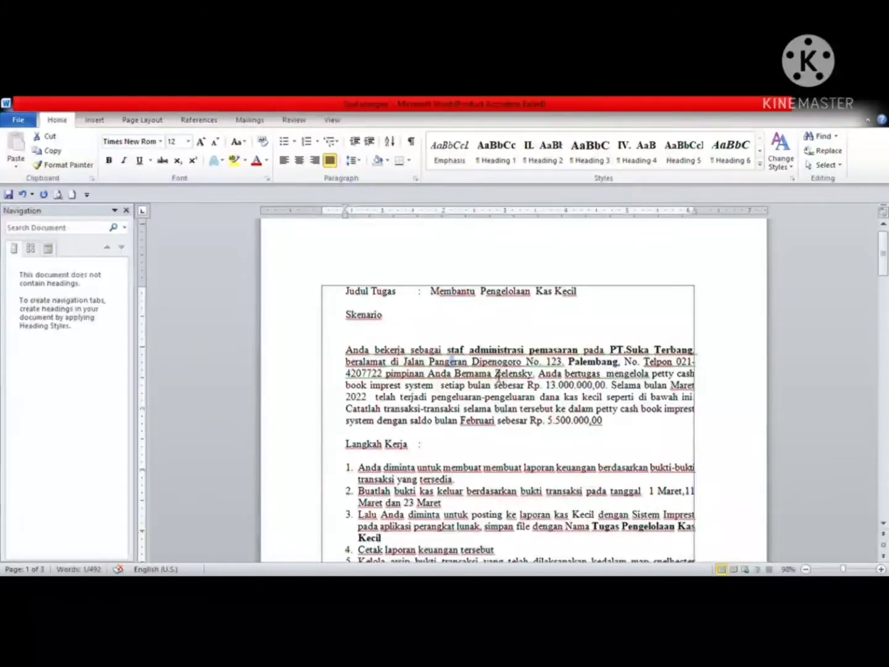
{"action": "left_click_drag", "start_coordinate": [454, 374], "coordinate": [532, 383]}
{"action": "key", "text": "ctrl+b"}
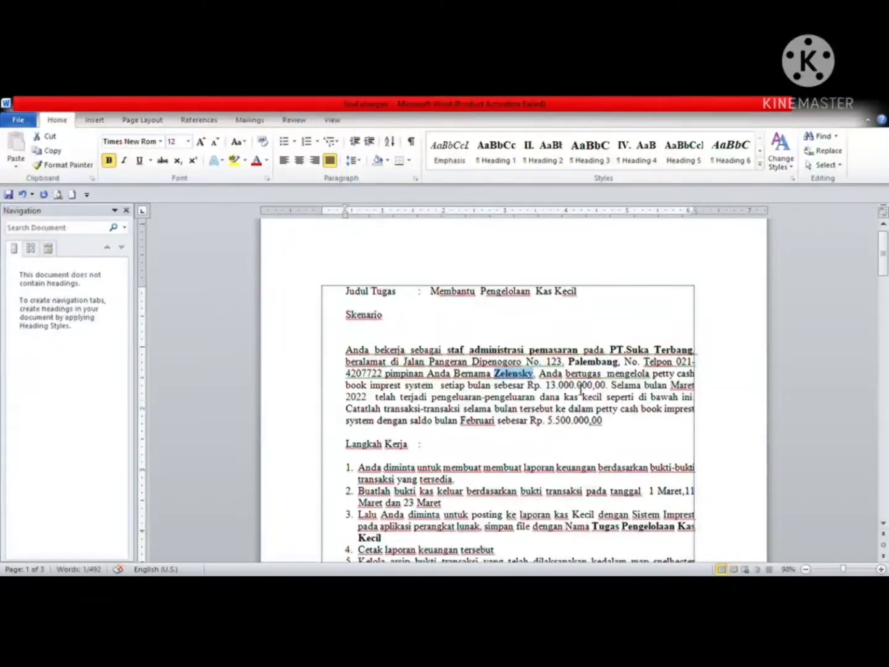
Make the phrase "imprest system setiap bulan sebesar Rp. 13.000.000,00" bold in the scenario paragraph
{"action": "left_click", "coordinate": [580, 385]}
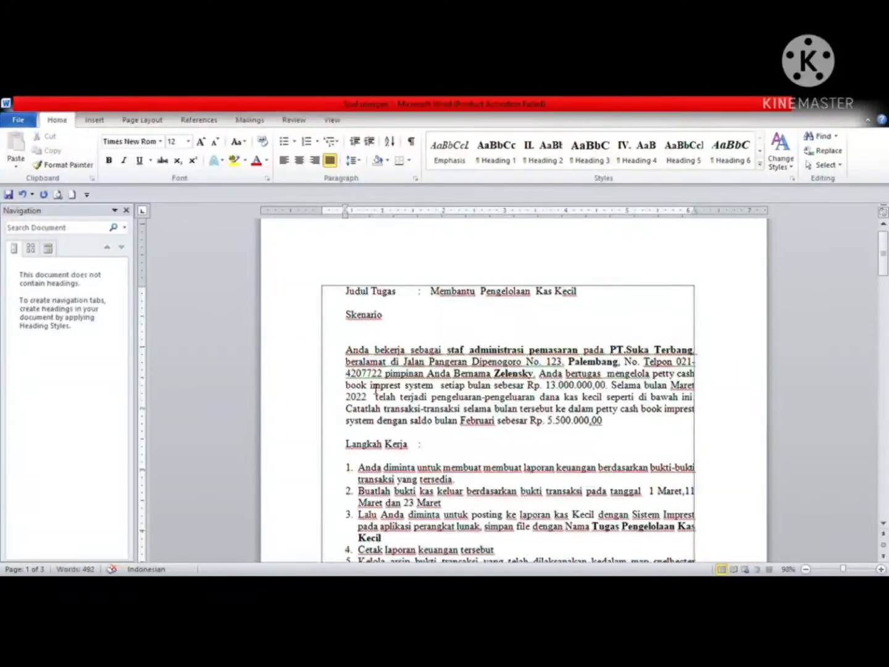
{"action": "left_click_drag", "start_coordinate": [371, 388], "coordinate": [609, 388]}
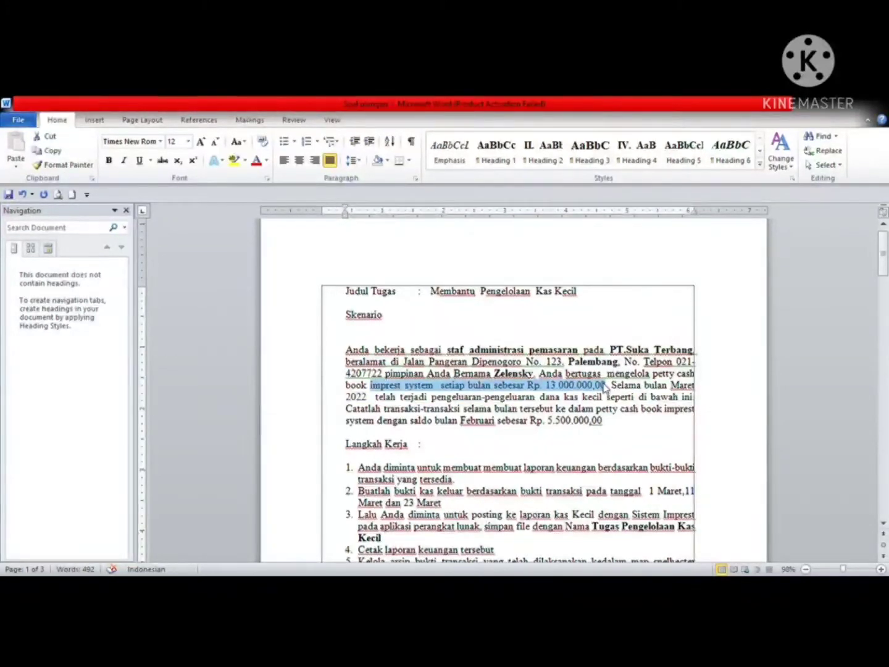
{"action": "key", "text": "ctrl+b"}
{"action": "left_click", "coordinate": [602, 385]}
{"action": "left_click", "coordinate": [636, 396]}
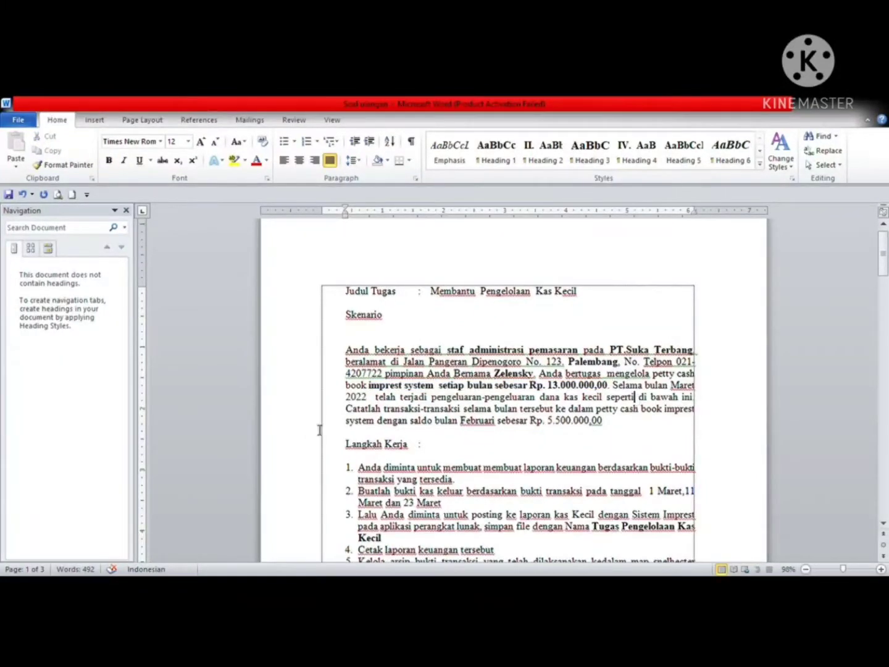
Make "saldo bulan Februari sebesar Rp. 5.500.000,00" bold at the end of the scenario paragraph
{"action": "left_click", "coordinate": [486, 397]}
{"action": "left_click", "coordinate": [411, 422]}
{"action": "left_click_drag", "start_coordinate": [417, 426], "coordinate": [596, 425]}
{"action": "key", "text": "ctrl+b"}
{"action": "left_click", "coordinate": [619, 434]}
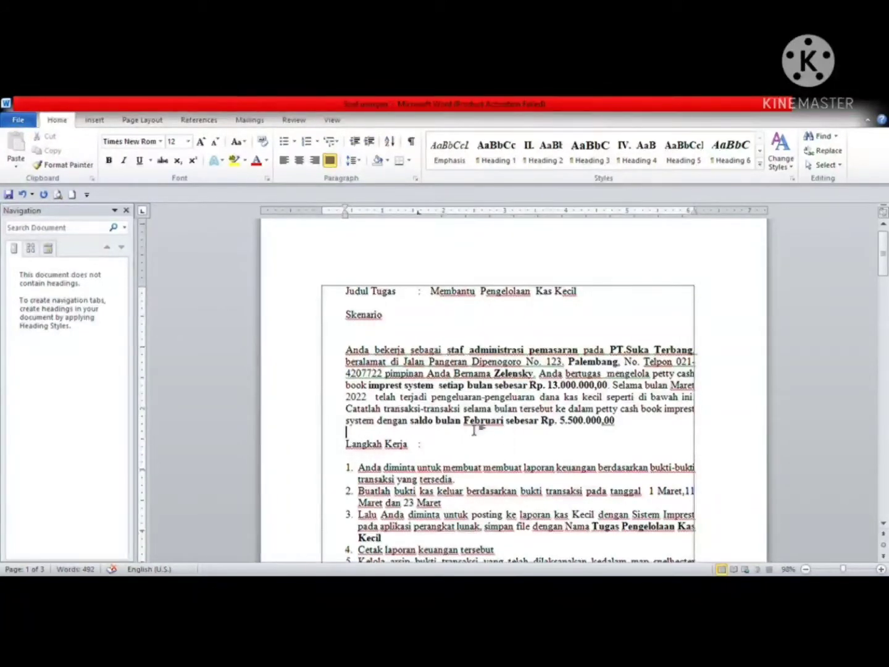
Review the whole scenario paragraph again, including its bold petty cash amounts, and the work steps under it
{"action": "left_click_drag", "start_coordinate": [410, 421], "coordinate": [627, 425]}
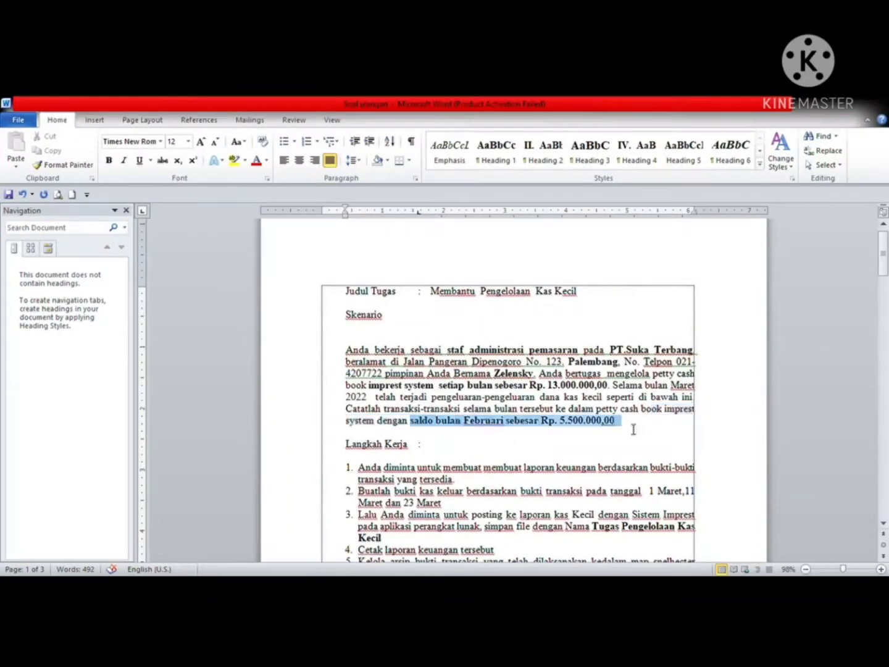
{"action": "left_click", "coordinate": [454, 374]}
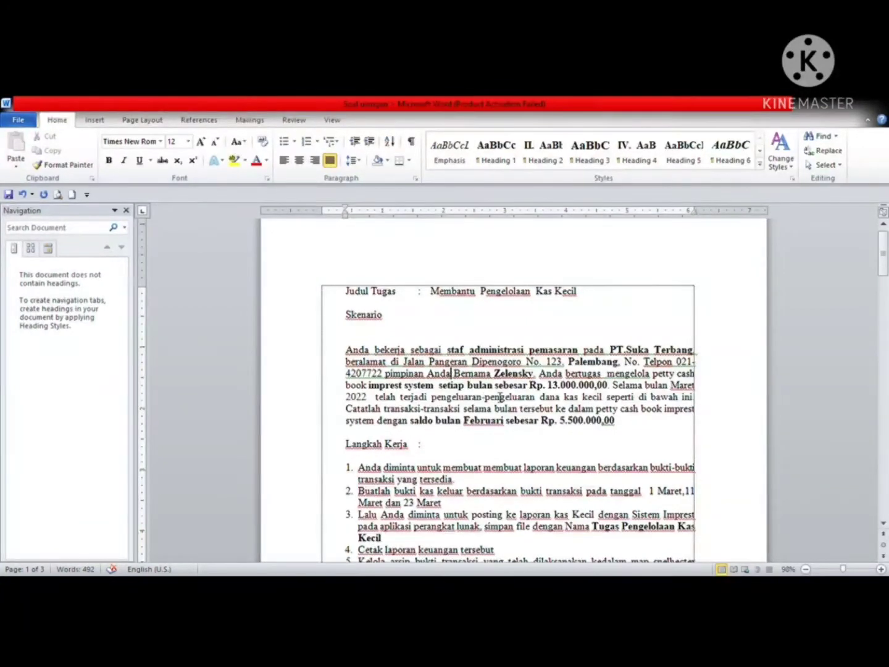
{"action": "left_click", "coordinate": [549, 386]}
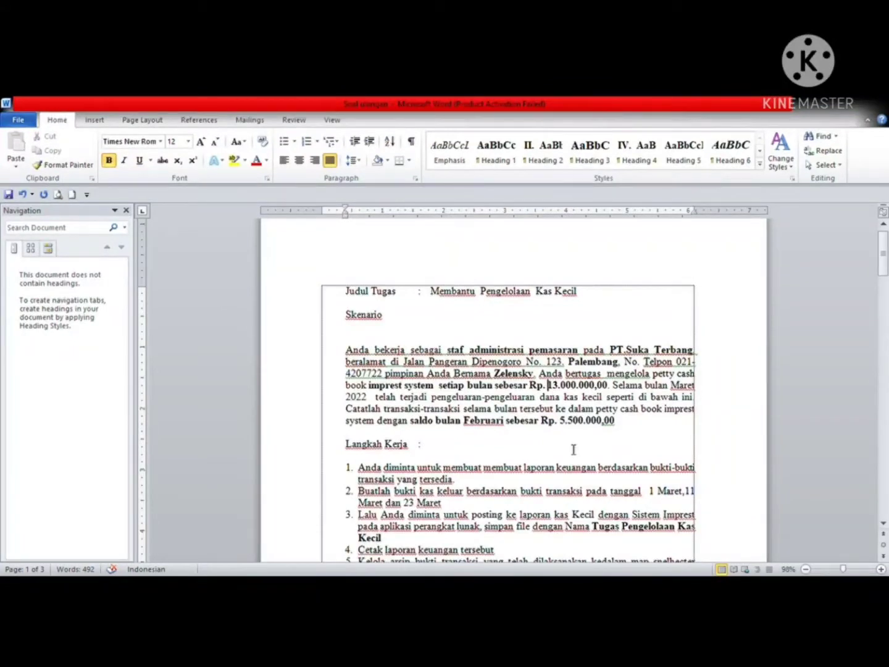
{"action": "left_click", "coordinate": [511, 424]}
{"action": "left_click", "coordinate": [463, 434]}
{"action": "left_click", "coordinate": [490, 455]}
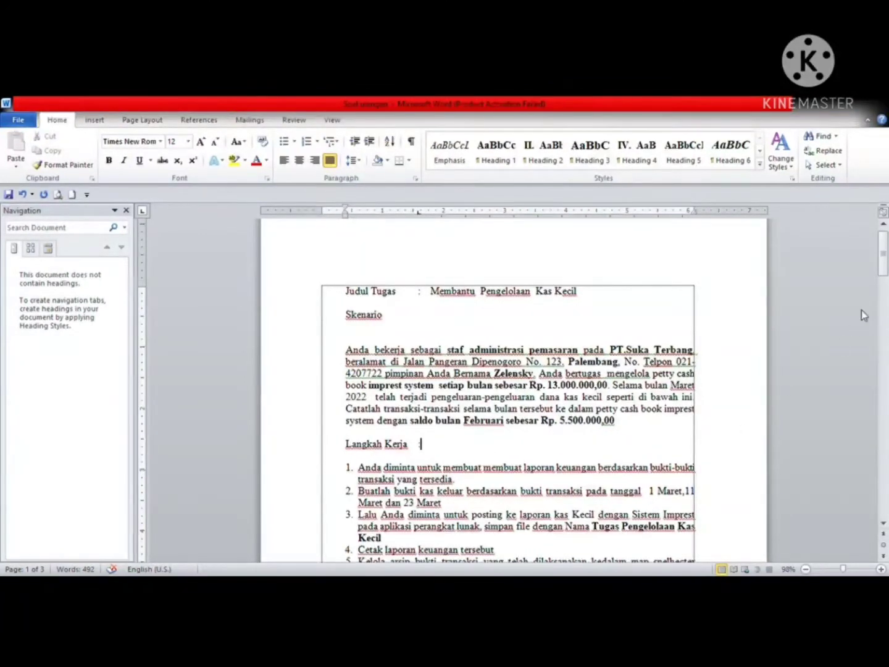
{"action": "scroll", "coordinate": [886, 284], "scroll_direction": "down", "scroll_amount": 3}
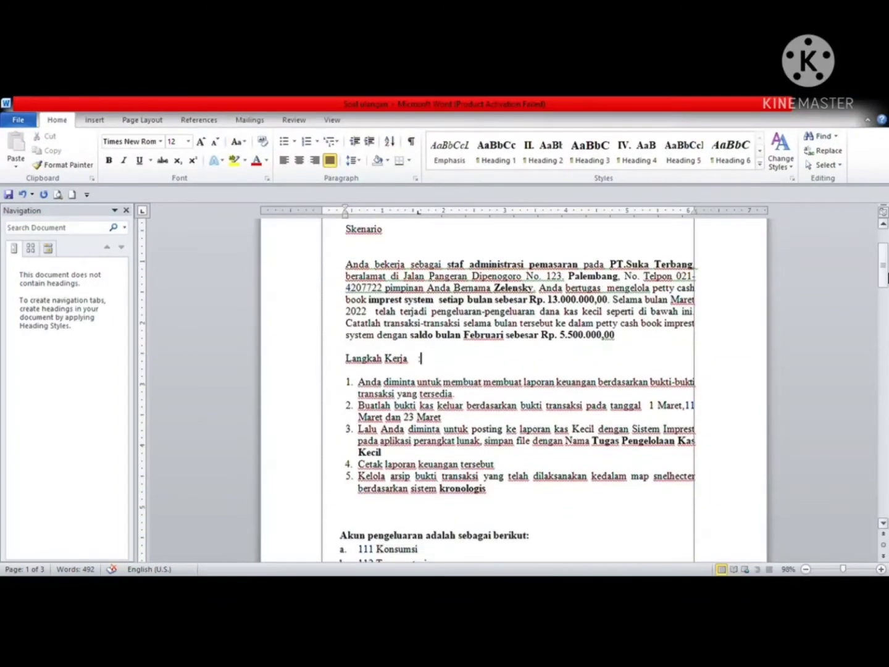
{"action": "left_click_drag", "start_coordinate": [661, 340], "coordinate": [355, 270]}
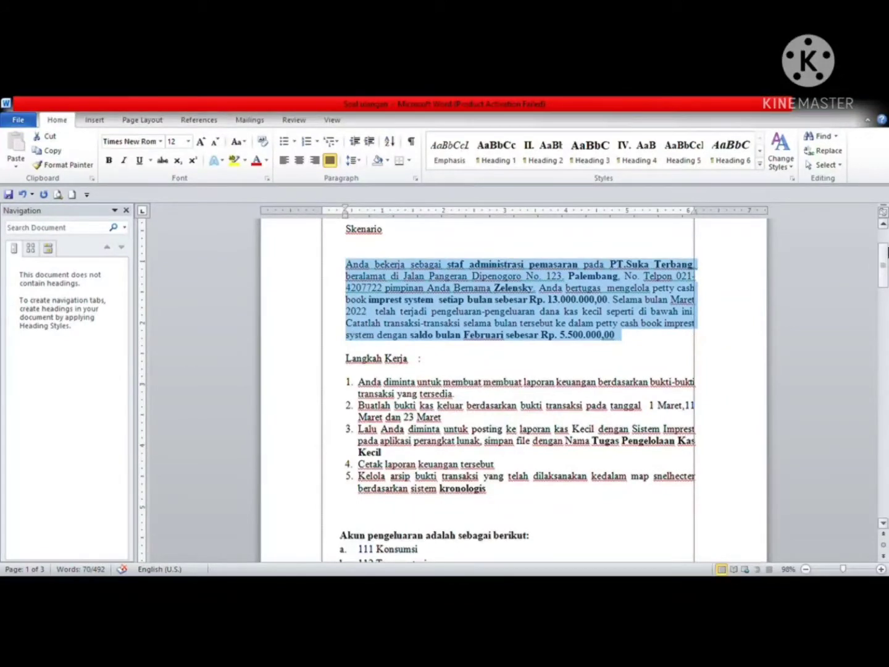
{"action": "scroll", "coordinate": [887, 250], "scroll_direction": "up", "scroll_amount": 2}
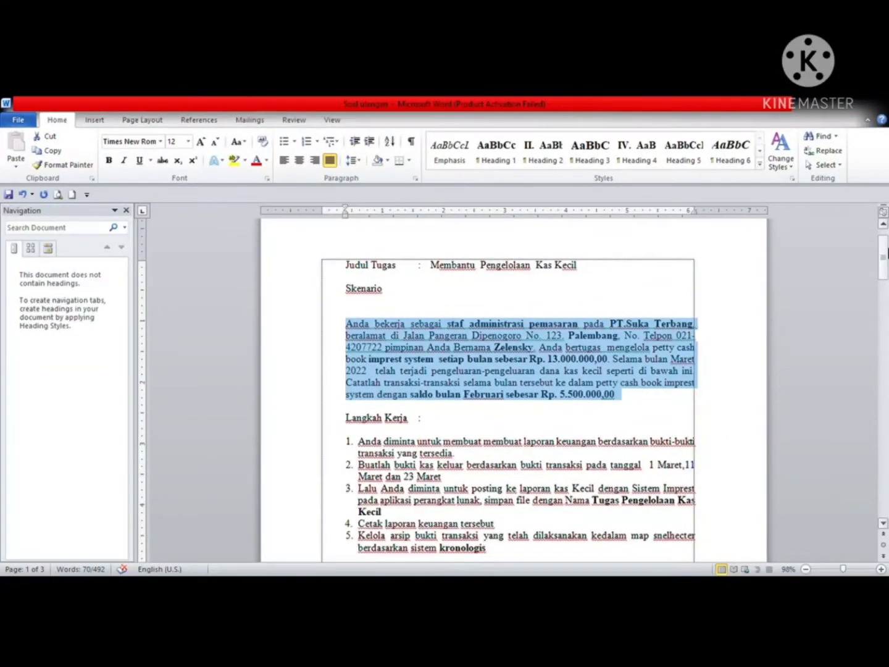
{"action": "left_click", "coordinate": [667, 391]}
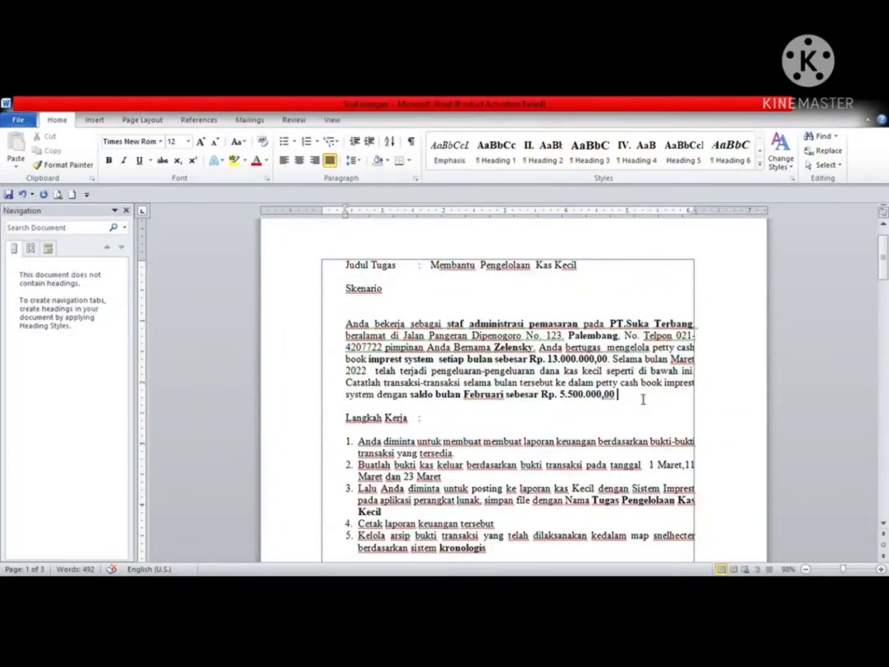
{"action": "left_click_drag", "start_coordinate": [643, 399], "coordinate": [355, 332]}
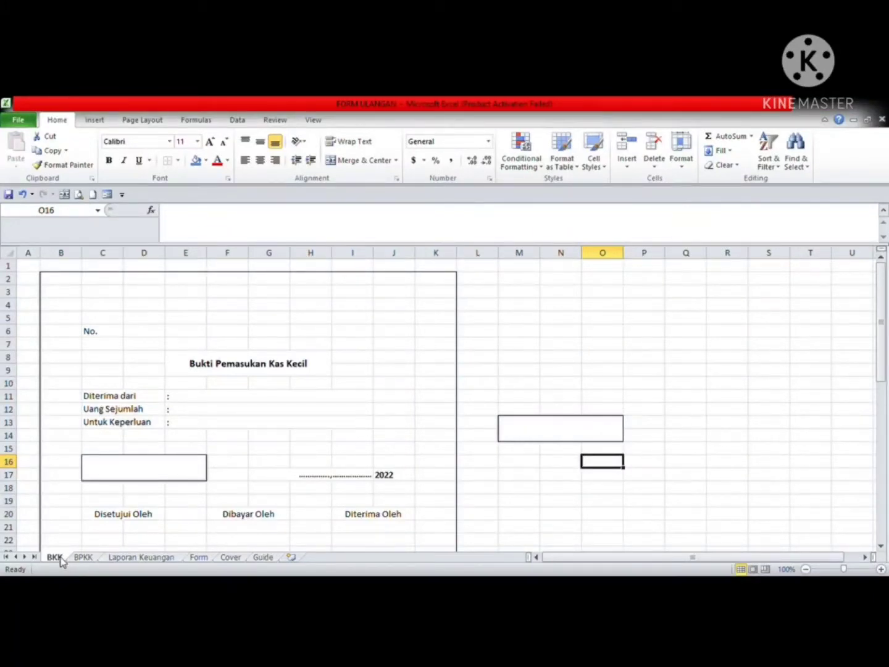
Examine the "Bukti Pemasukan Kas Kecil" form on the BKK sheet, checking its title and its "No." field
{"action": "left_click", "coordinate": [269, 373]}
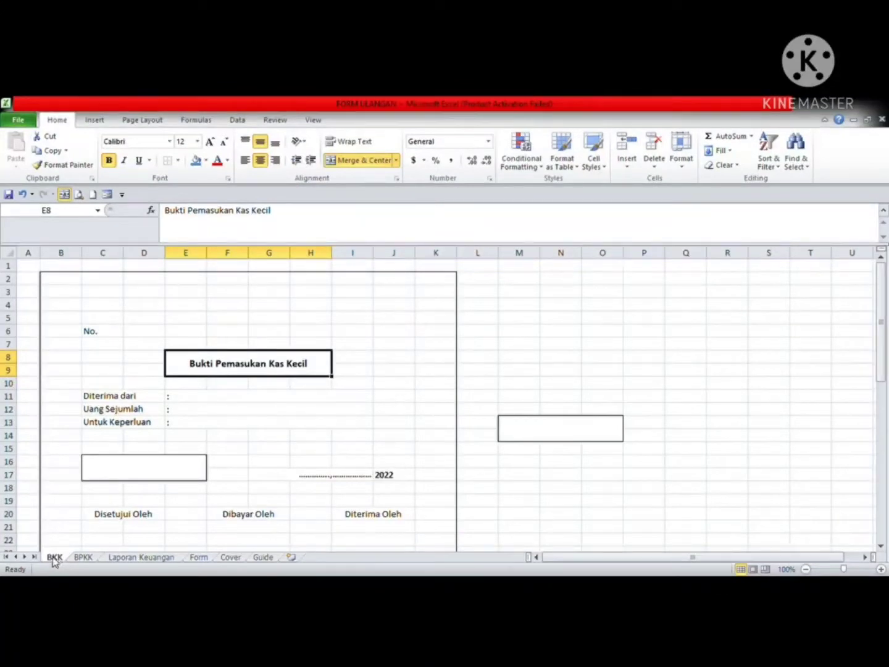
{"action": "left_click", "coordinate": [113, 337]}
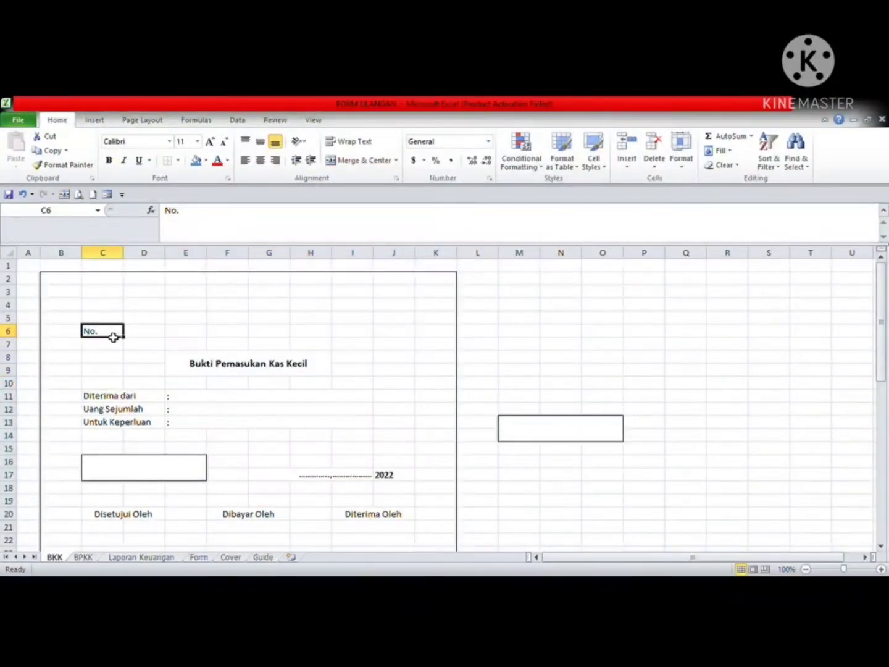
{"action": "double_click", "coordinate": [113, 337]}
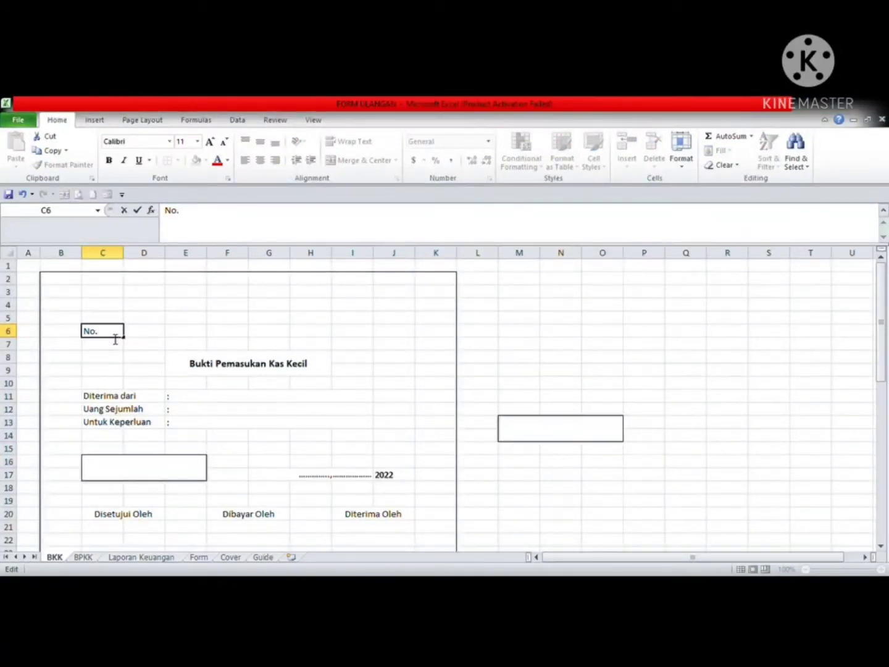
{"action": "left_click", "coordinate": [268, 369]}
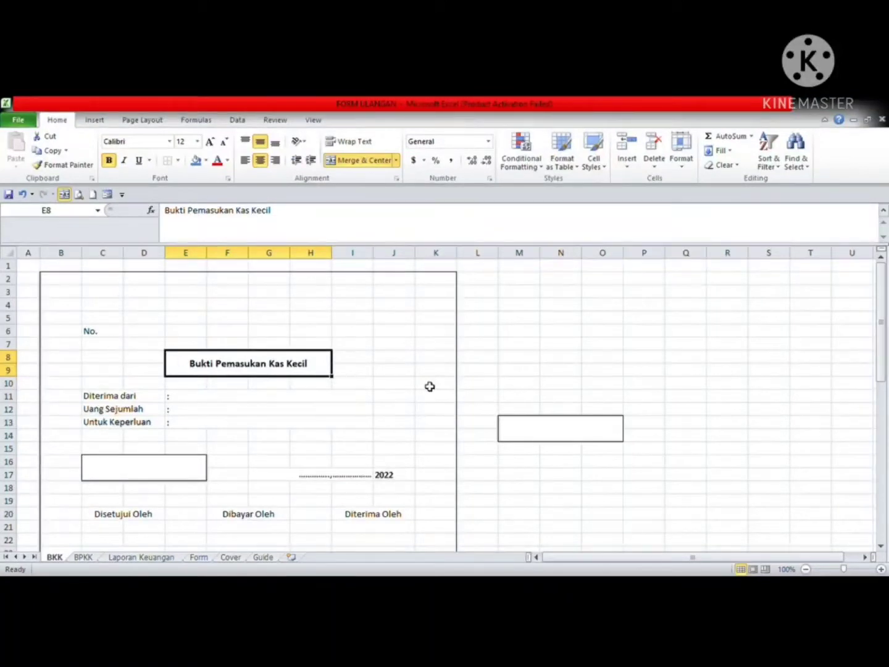
{"action": "left_click", "coordinate": [608, 384]}
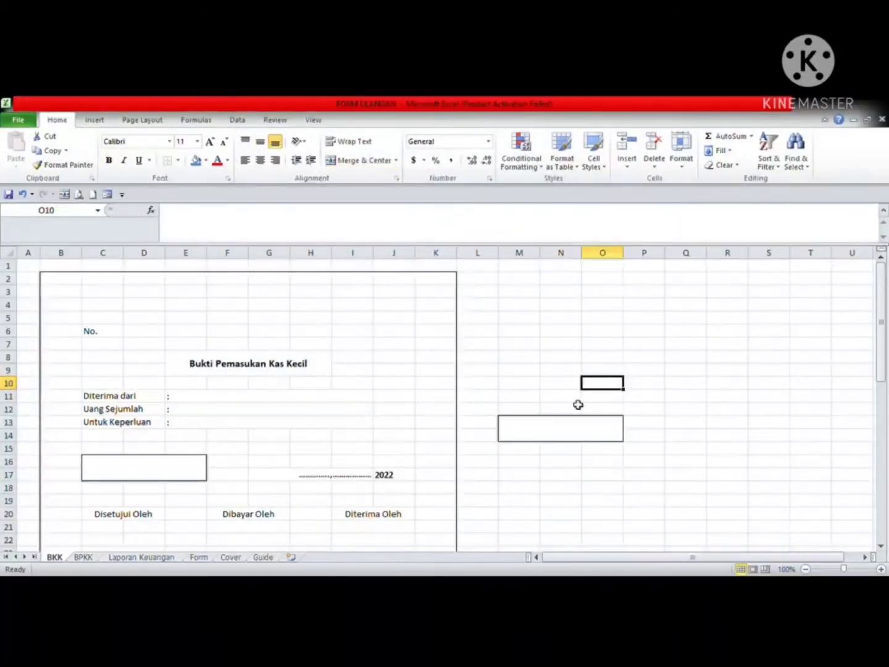
Toggle Merge & Center on the empty bordered box at M13:O14 beside the form
{"action": "left_click", "coordinate": [575, 428]}
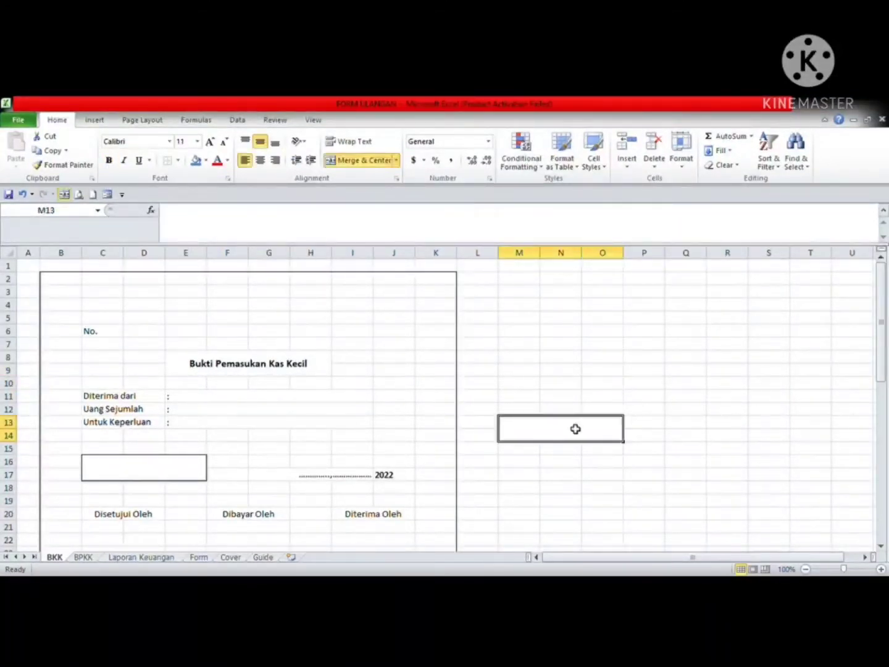
{"action": "left_click", "coordinate": [356, 161]}
{"action": "left_click", "coordinate": [636, 358]}
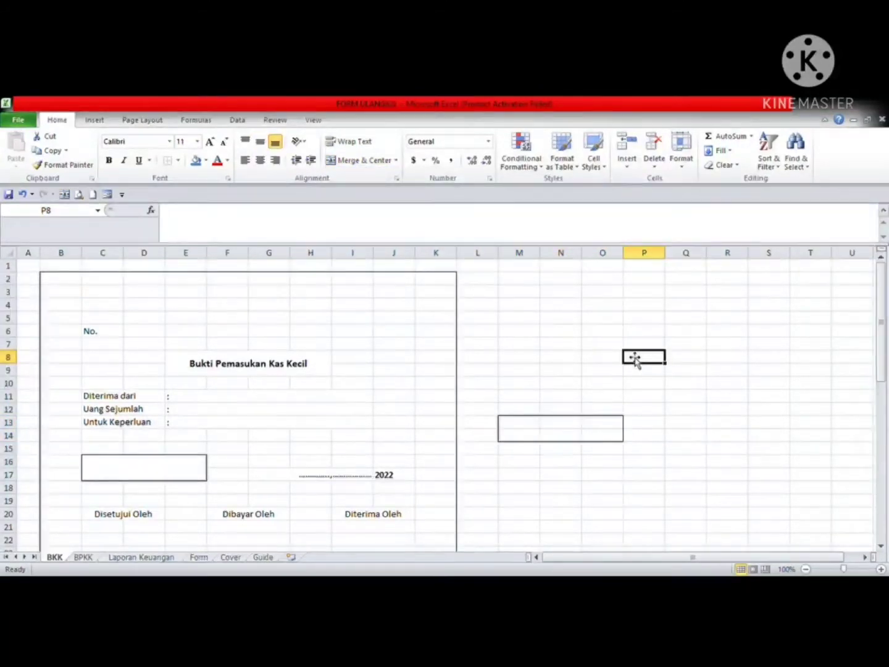
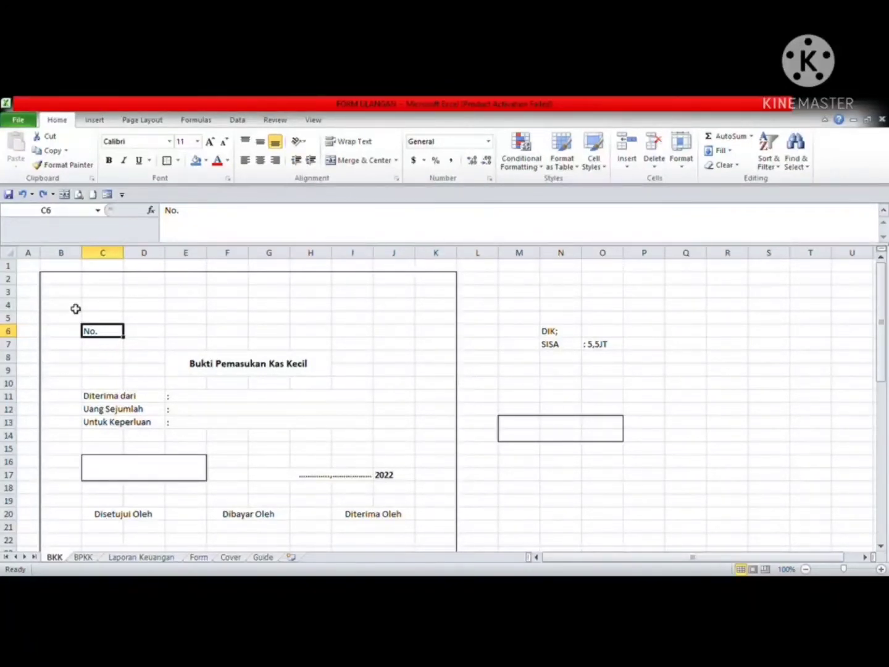
Fill in "Diterima dari" on the petty cash receipt form with "Sisa saldo kas kecil februari" after the colon
{"action": "double_click", "coordinate": [195, 399]}
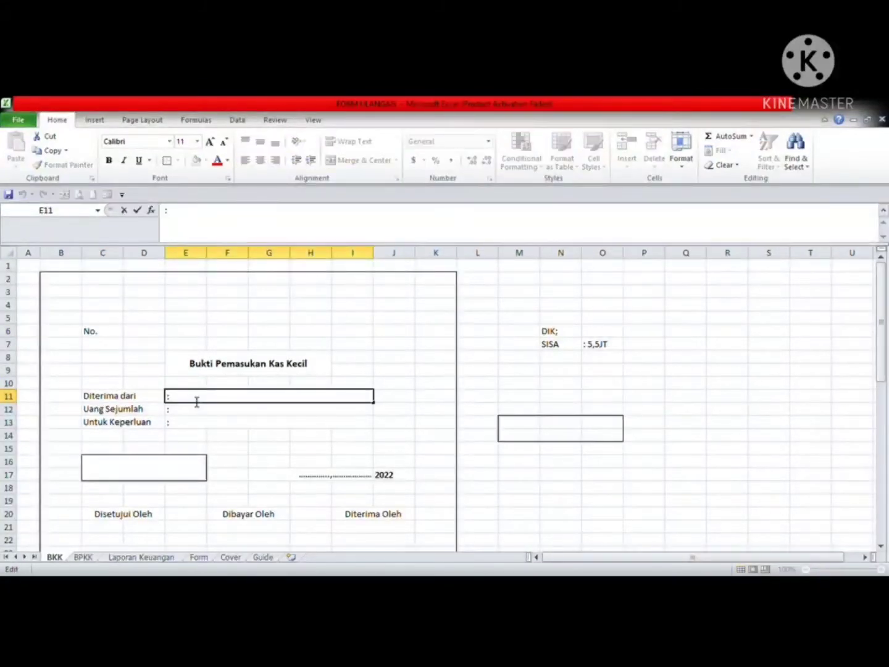
{"action": "type", "text": "Sisa saldo kas kecil"}
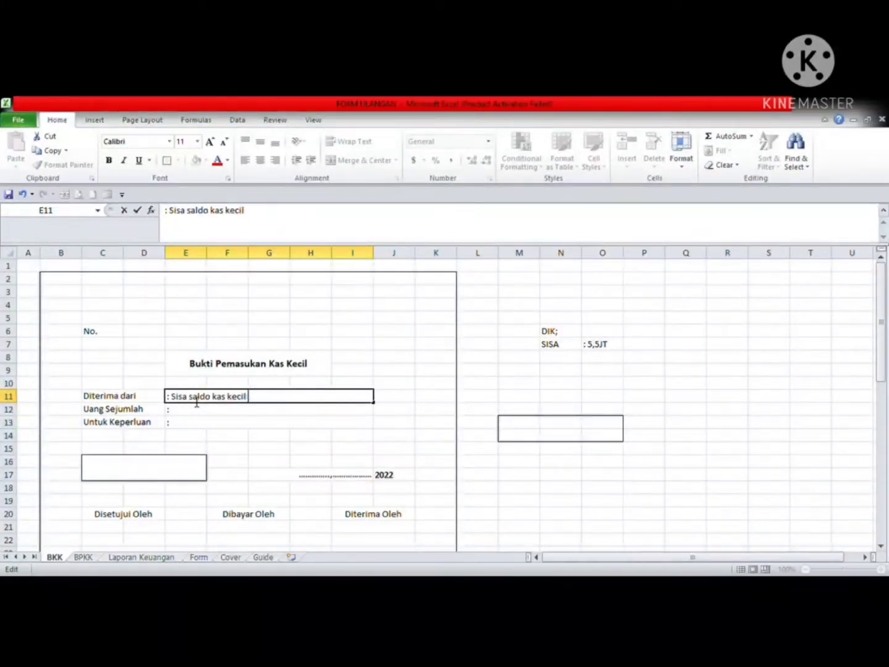
{"action": "type", "text": " februari"}
{"action": "key", "text": "Return"}
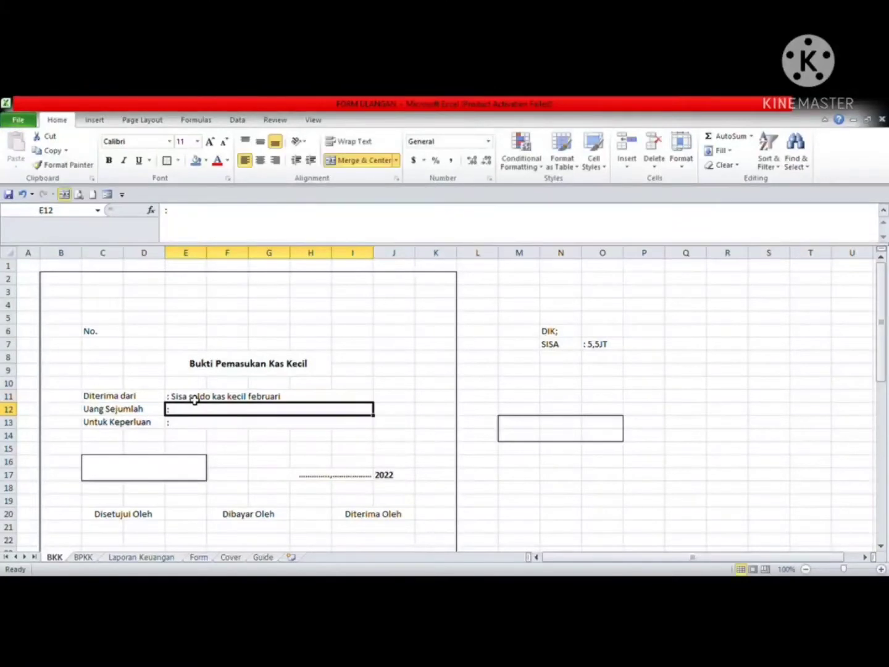
Fill in "Uang Sejumlah" with the amount in words, "Lima juta lima ratus ribu rupiah", after the colon
{"action": "left_click", "coordinate": [184, 231]}
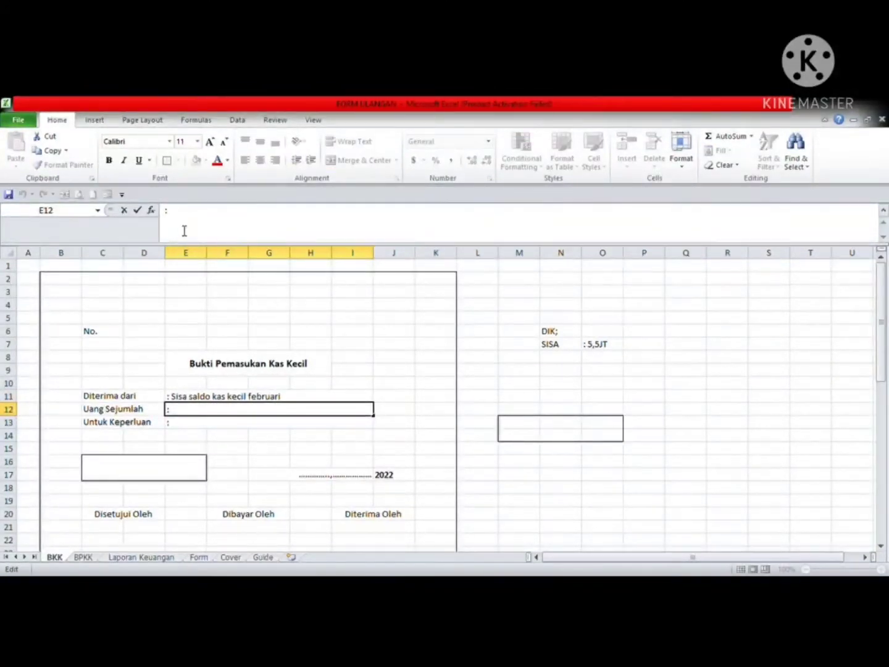
{"action": "type", "text": "Lima Juta"}
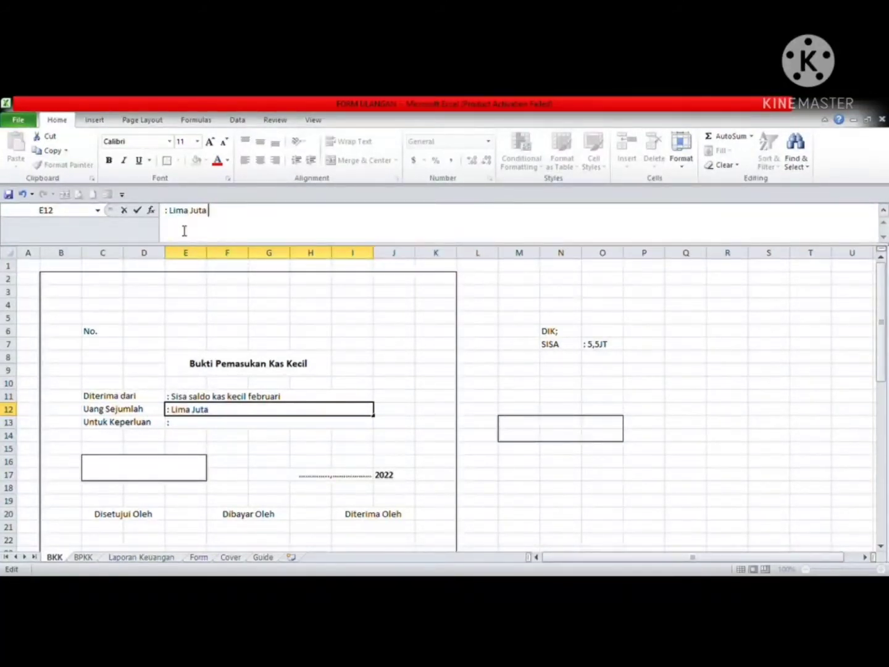
{"action": "key", "text": "BackSpace"}
{"action": "key", "text": "BackSpace"}
{"action": "key", "text": "BackSpace"}
{"action": "key", "text": "BackSpace"}
{"action": "type", "text": "juta lima ratus ribu rupiah"}
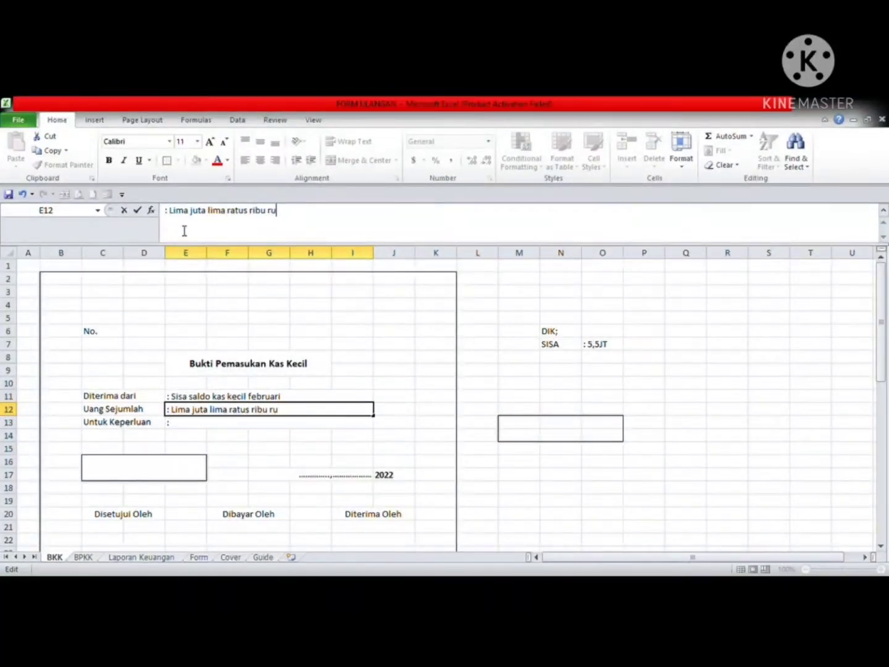
{"action": "key", "text": "Return"}
Fill in "Untuk Keperluan" with "Pengisian dana kas kecil Maret" after the colon
{"action": "left_click", "coordinate": [184, 231]}
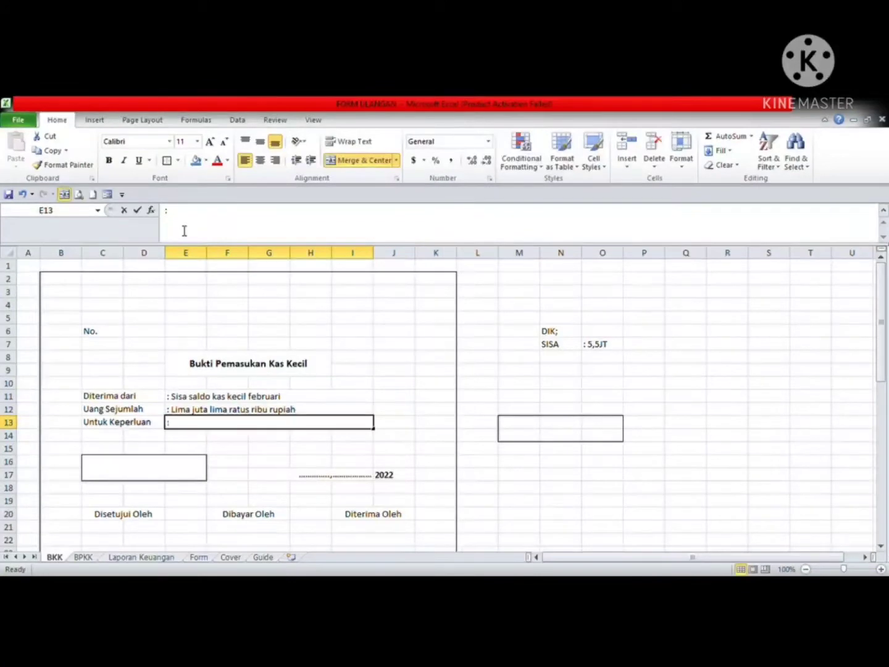
{"action": "type", "text": "Pengisian"}
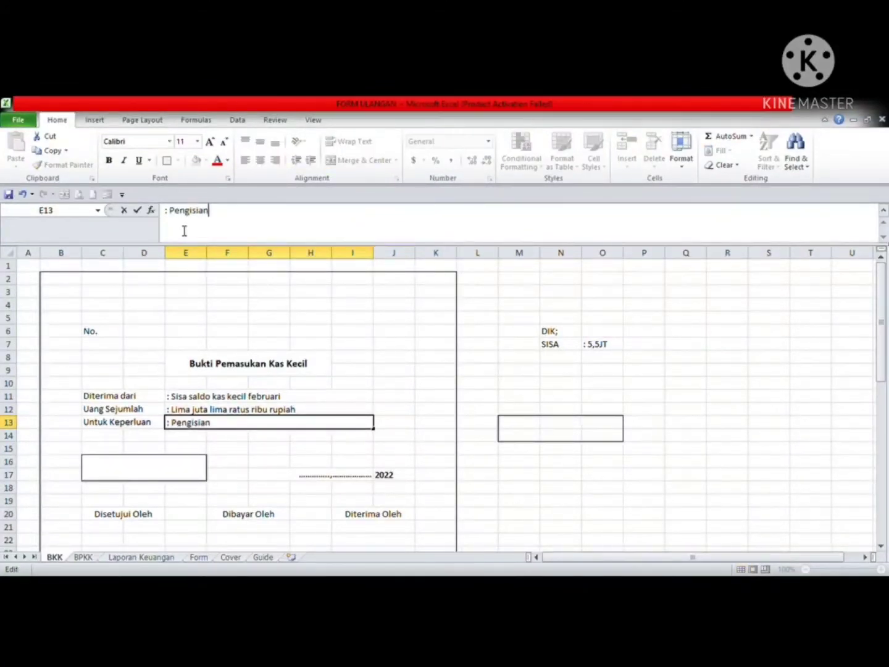
{"action": "type", "text": " dana kas kecil "}
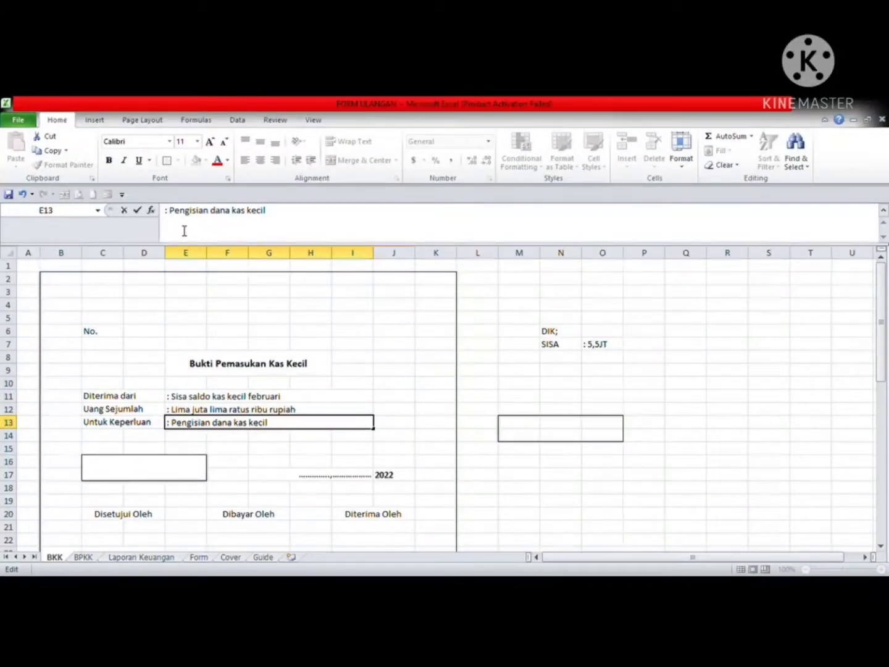
{"action": "type", "text": "Maret"}
{"action": "key", "text": "Return"}
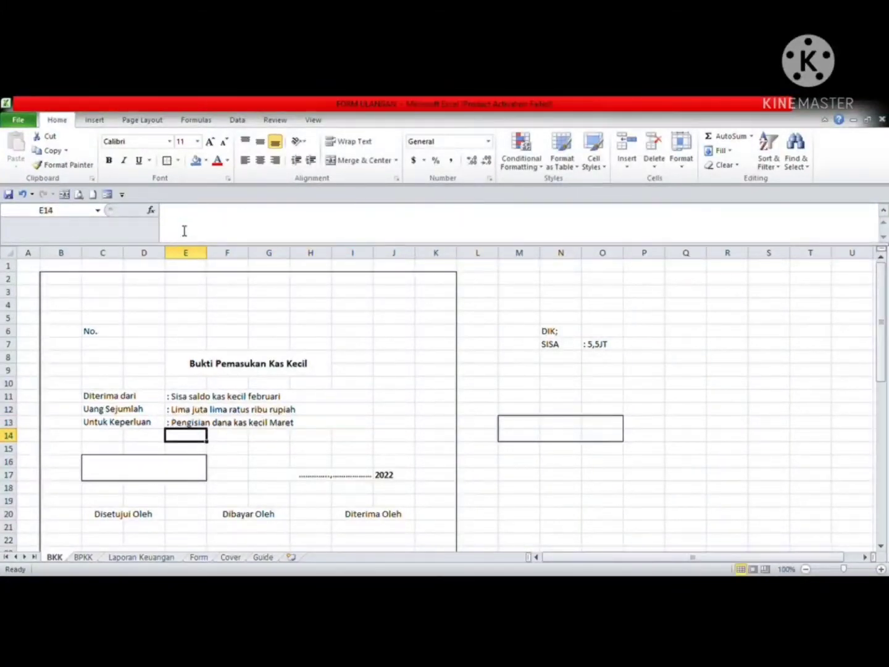
Enter 5500000 in the bordered amount box at C16 and format it as Accounting with the Rp symbol
{"action": "left_click", "coordinate": [147, 472]}
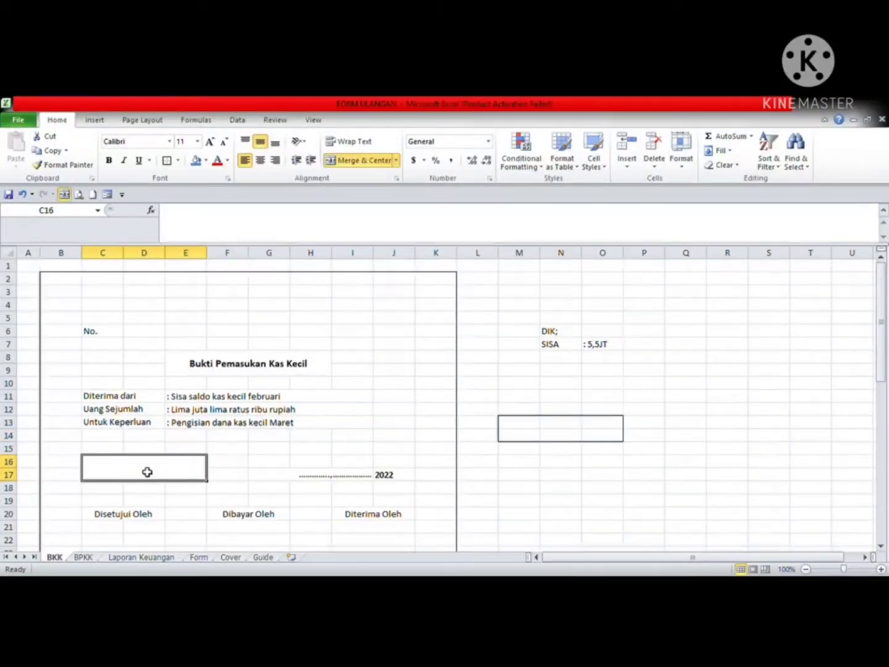
{"action": "type", "text": "5"}
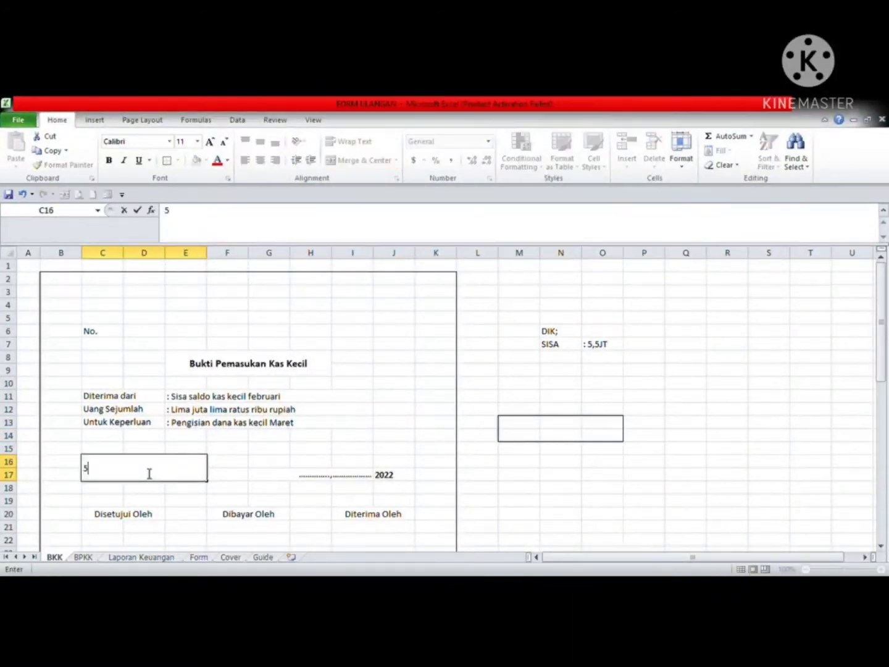
{"action": "type", "text": "500000"}
{"action": "key", "text": "Return"}
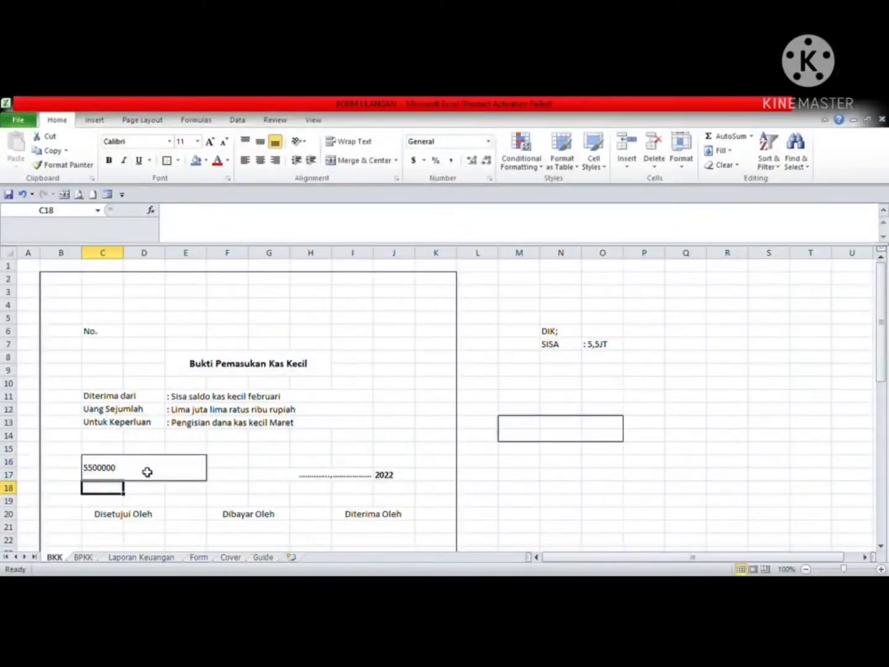
{"action": "left_click", "coordinate": [147, 472]}
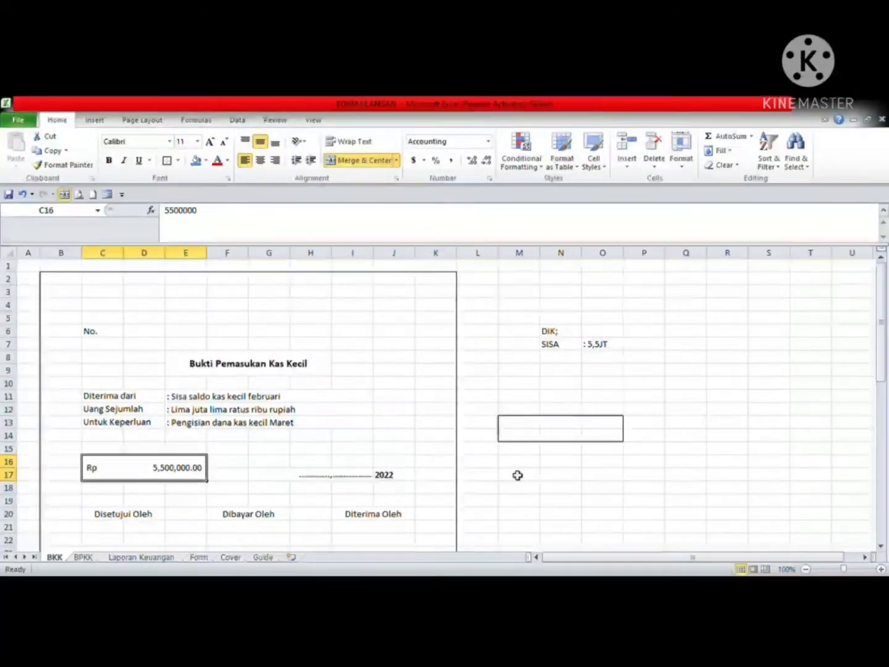
{"action": "left_click", "coordinate": [517, 475]}
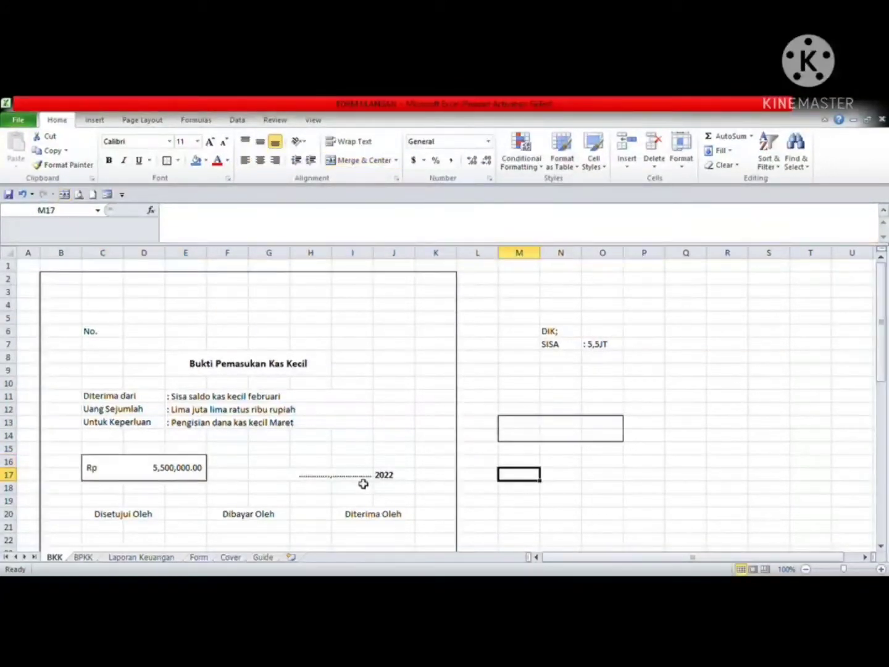
Replace the dotted place and date placeholders in G17 before 2022 with "Palembang,29 Februari"
{"action": "left_click", "coordinate": [331, 466]}
{"action": "left_click", "coordinate": [327, 476]}
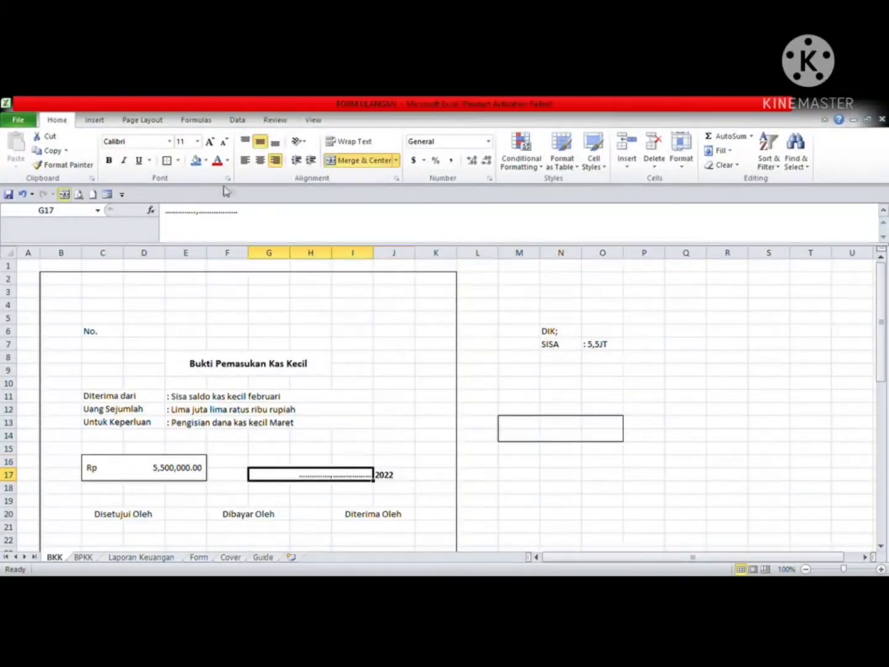
{"action": "left_click_drag", "start_coordinate": [198, 211], "coordinate": [165, 216]}
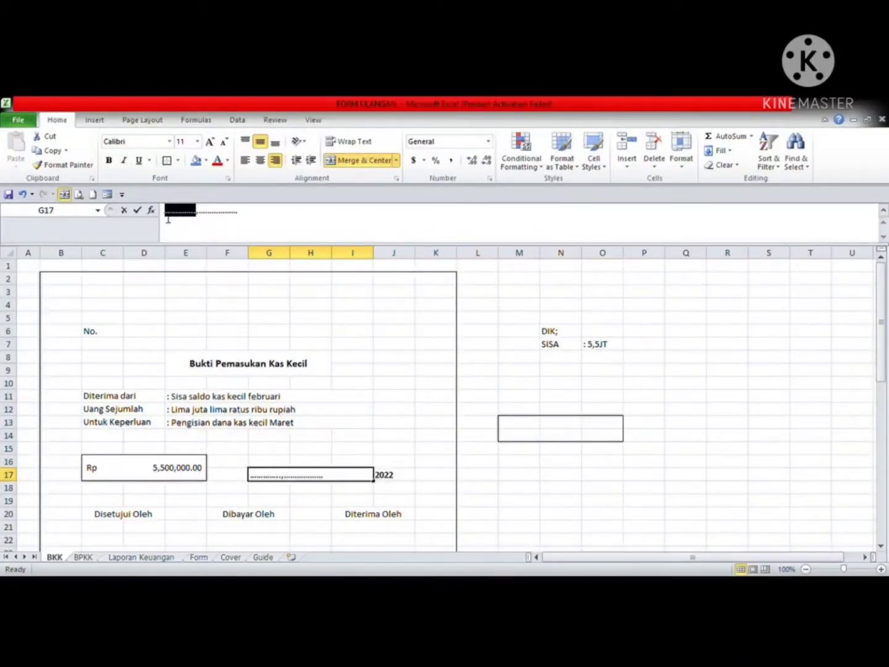
{"action": "type", "text": "Palembang,"}
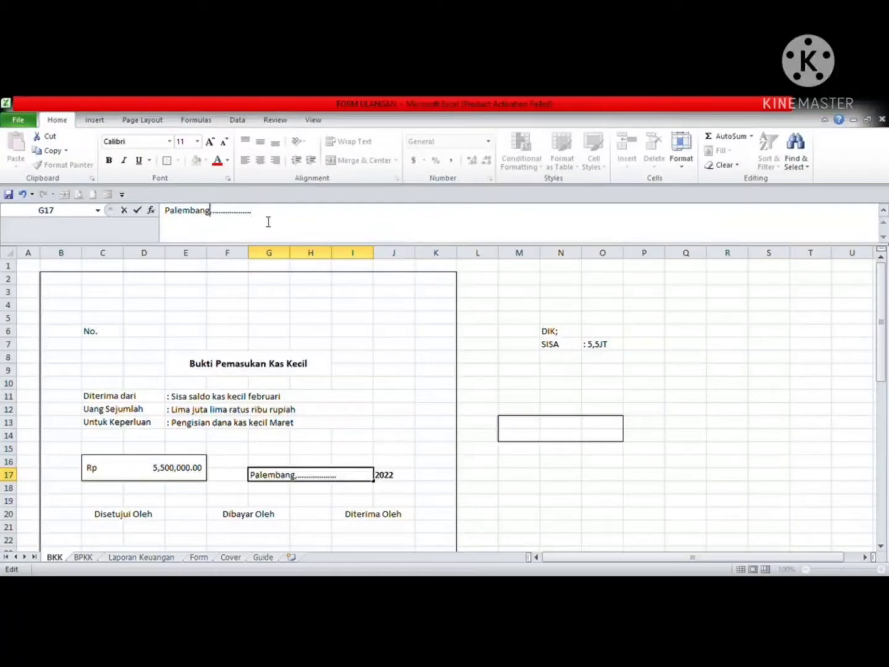
{"action": "left_click_drag", "start_coordinate": [268, 222], "coordinate": [213, 216]}
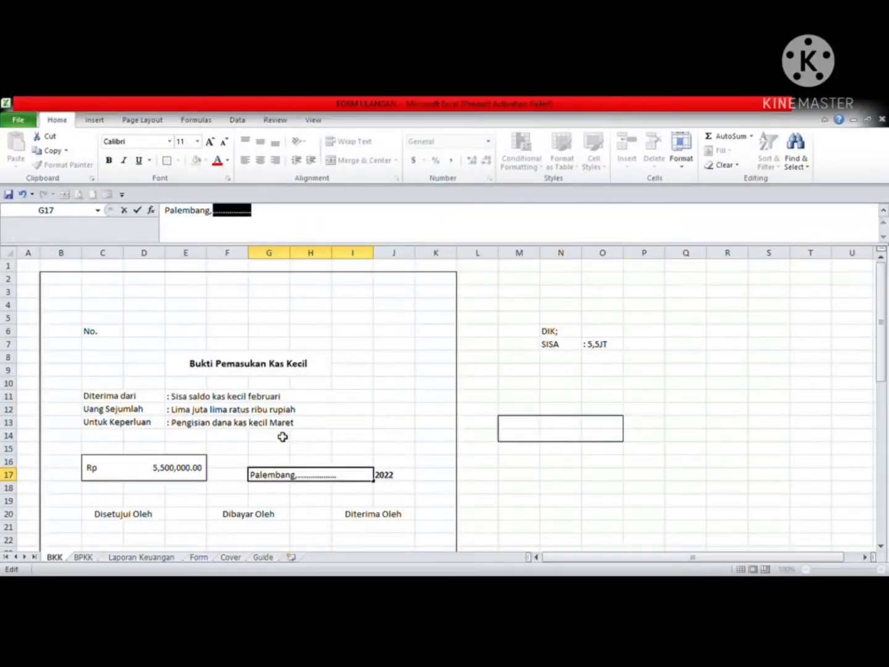
{"action": "type", "text": "29"}
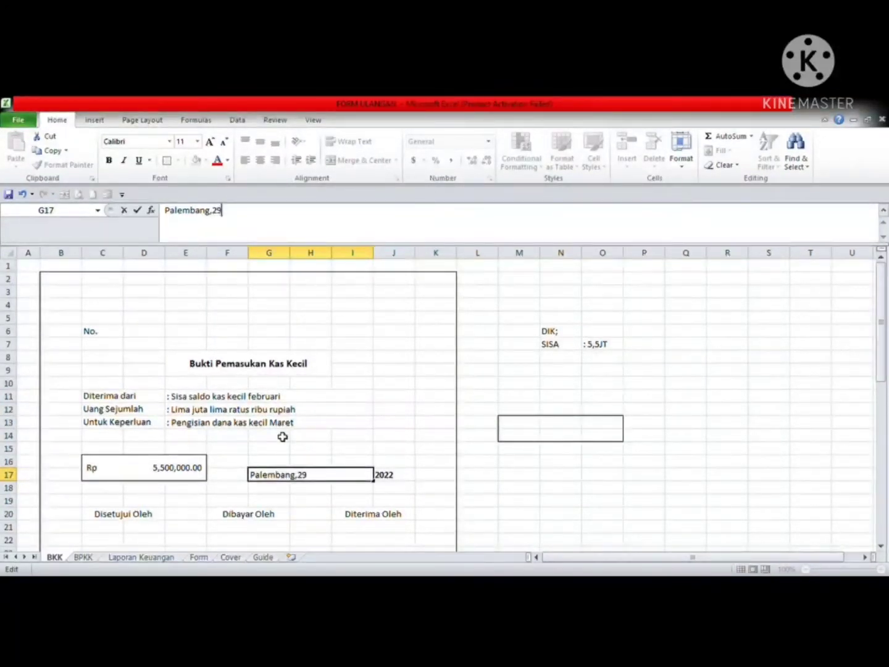
{"action": "type", "text": " Februari"}
{"action": "key", "text": "Return"}
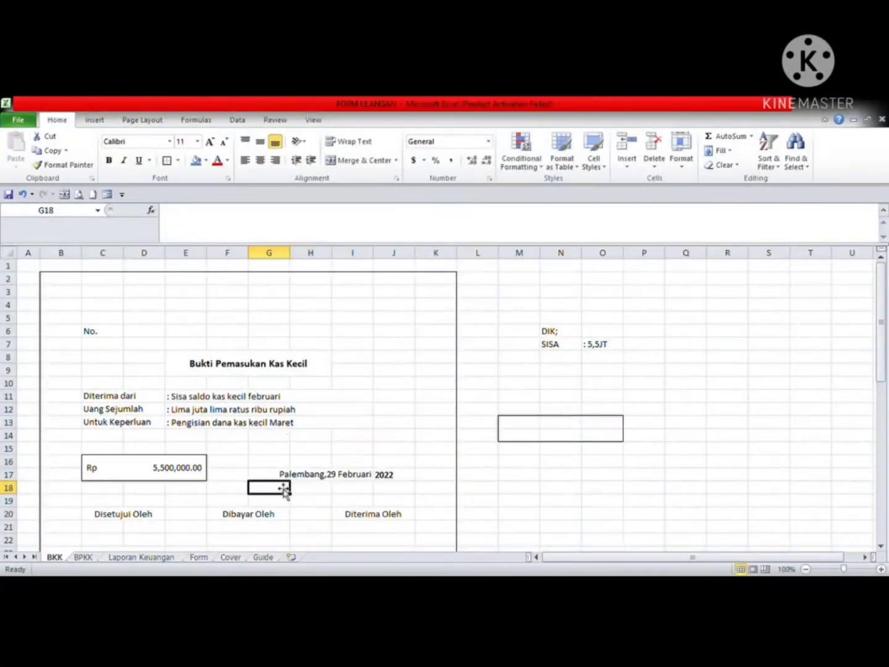
Correct the spacing around the comma in the place and date line so it reads "Palembang, 29 Februari"
{"action": "left_click", "coordinate": [326, 474]}
{"action": "left_click", "coordinate": [218, 222]}
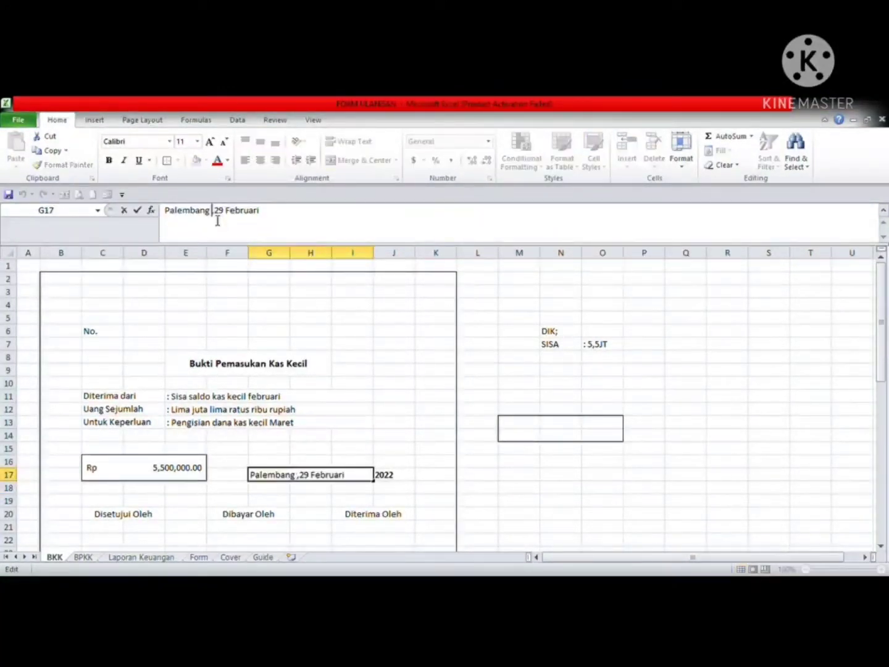
{"action": "key", "text": "BackSpace"}
{"action": "key", "text": "Return"}
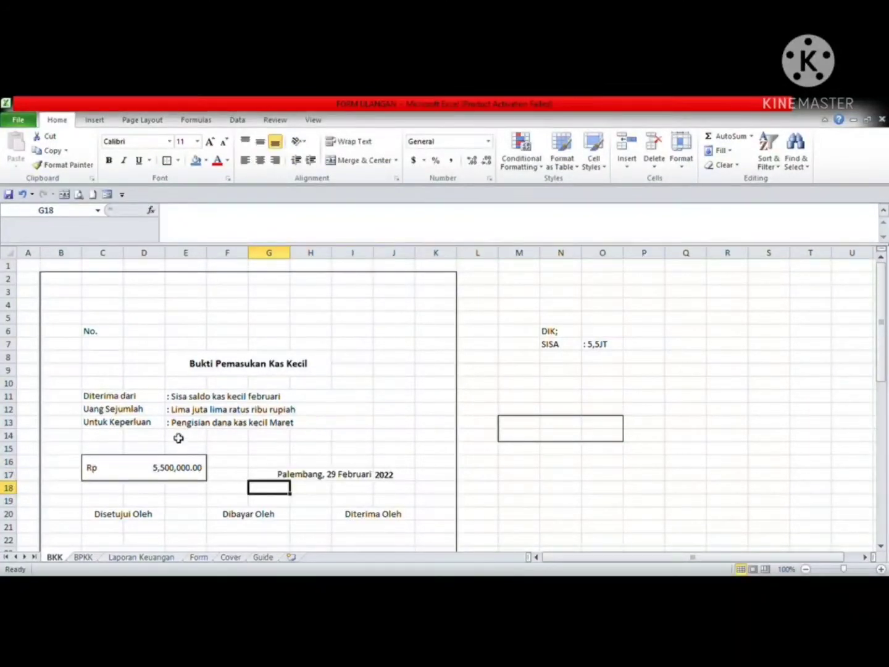
Enter the director's name on the signature line above "Direktur" in C23
{"action": "left_click", "coordinate": [281, 505]}
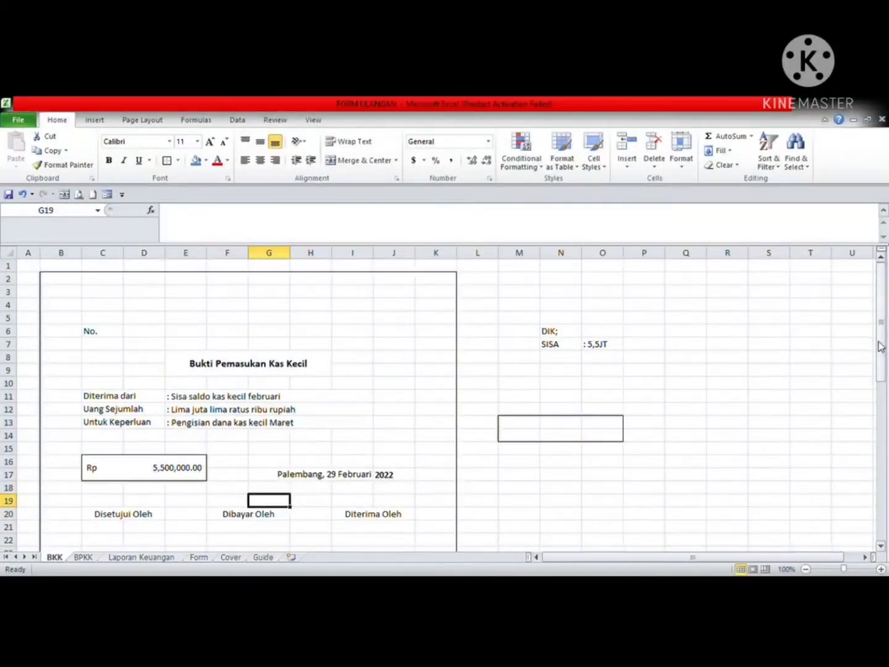
{"action": "scroll", "coordinate": [884, 370], "scroll_direction": "down", "scroll_amount": 2}
{"action": "left_click", "coordinate": [110, 465]}
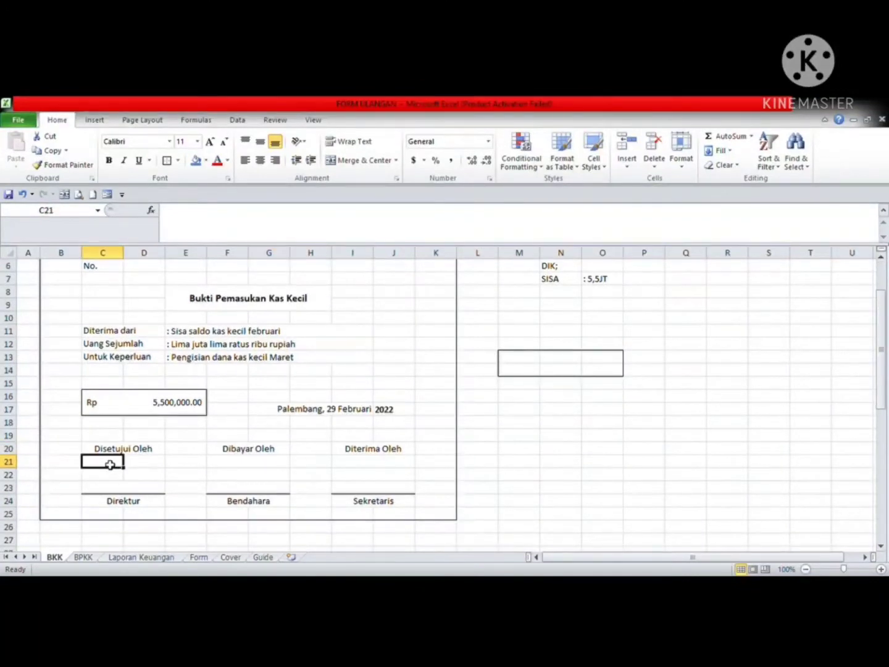
{"action": "left_click", "coordinate": [125, 501]}
{"action": "left_click", "coordinate": [133, 491]}
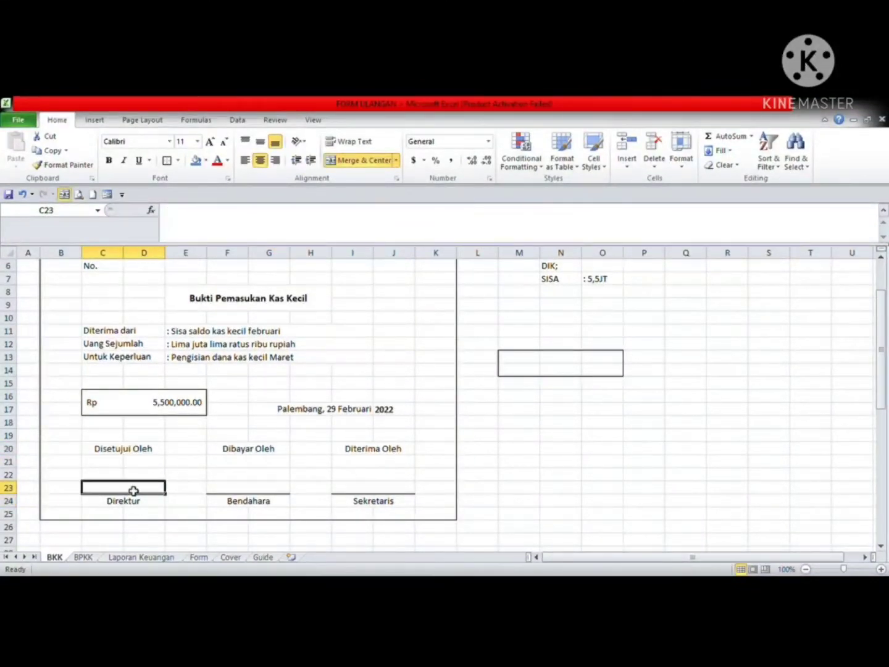
{"action": "type", "text": "Zelensky"}
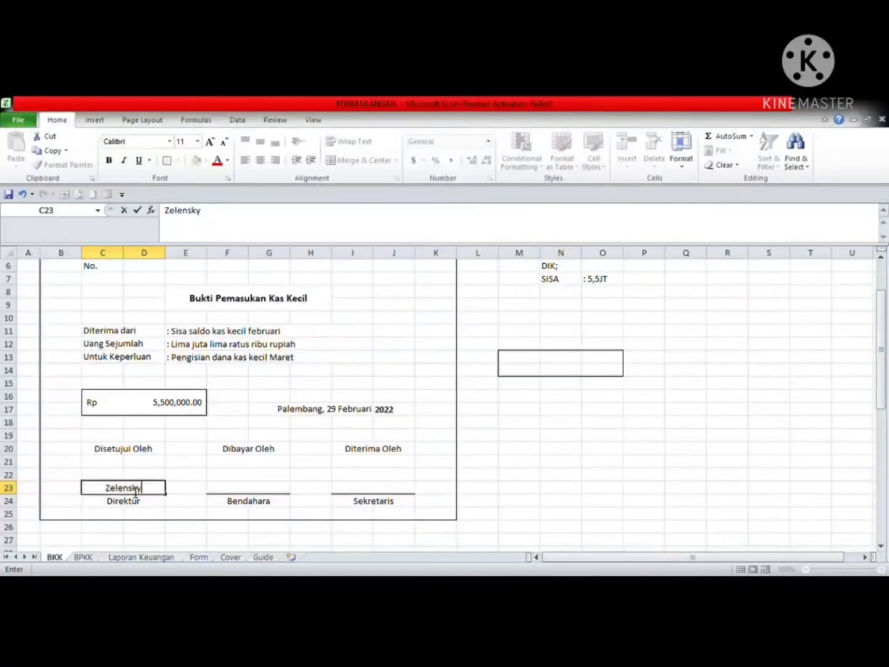
{"action": "key", "text": "Tab"}
Enter the secretary's name on the signature line above "Sekretaris" in I23, leaving the "Bendahara" line blank
{"action": "key", "text": "Tab"}
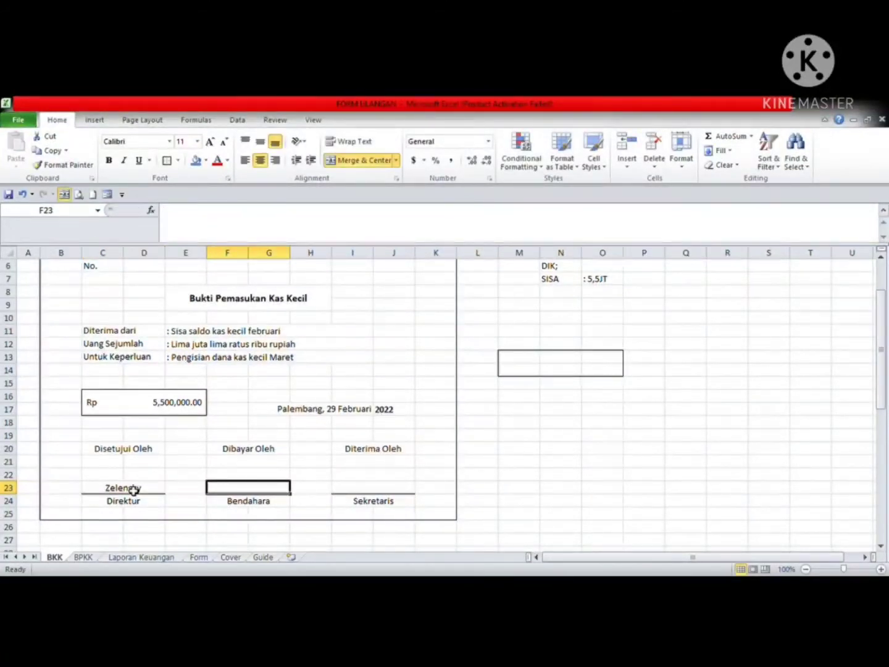
{"action": "key", "text": "Tab"}
{"action": "key", "text": "Tab"}
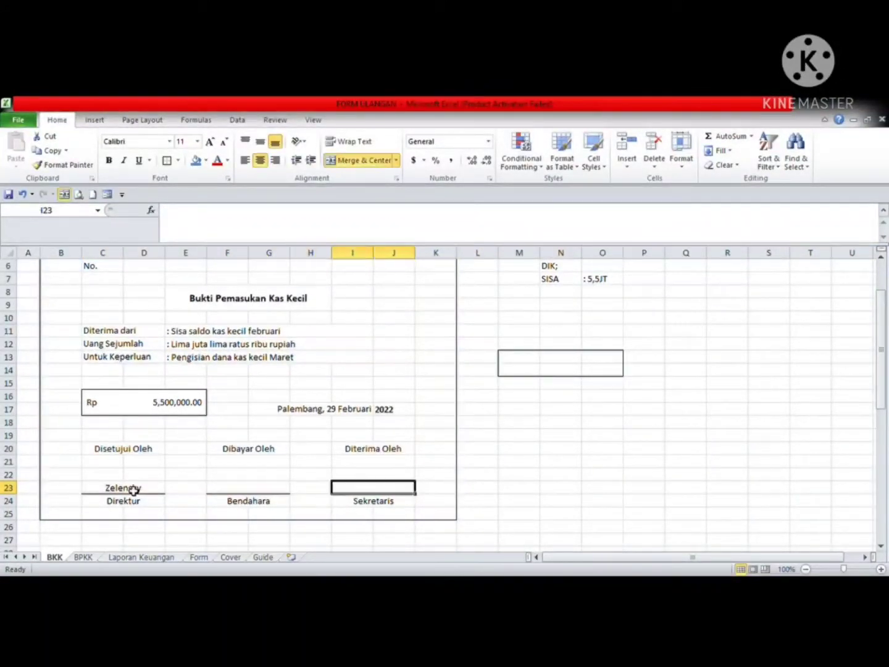
{"action": "type", "text": "Rahmat"}
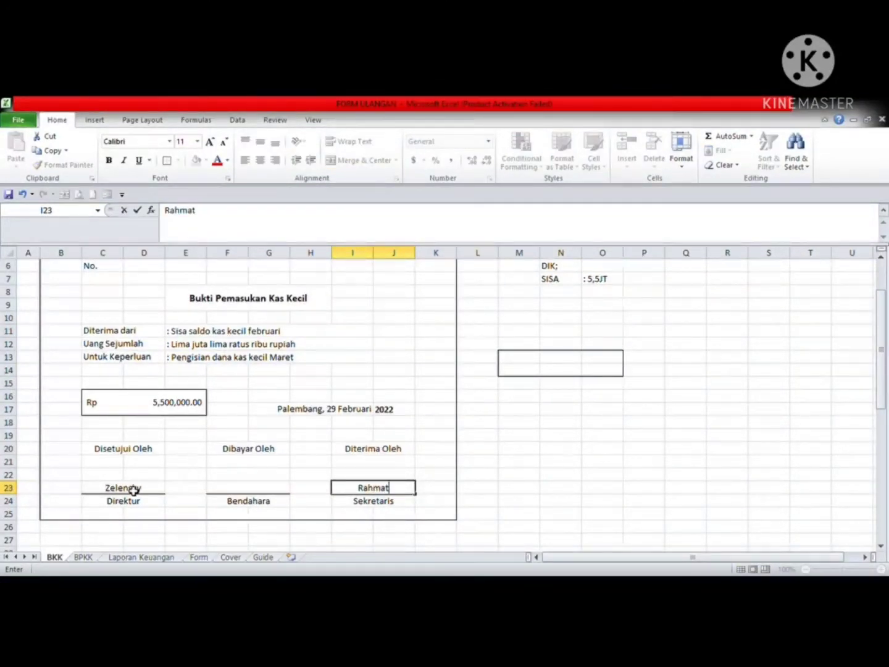
{"action": "key", "text": "Return"}
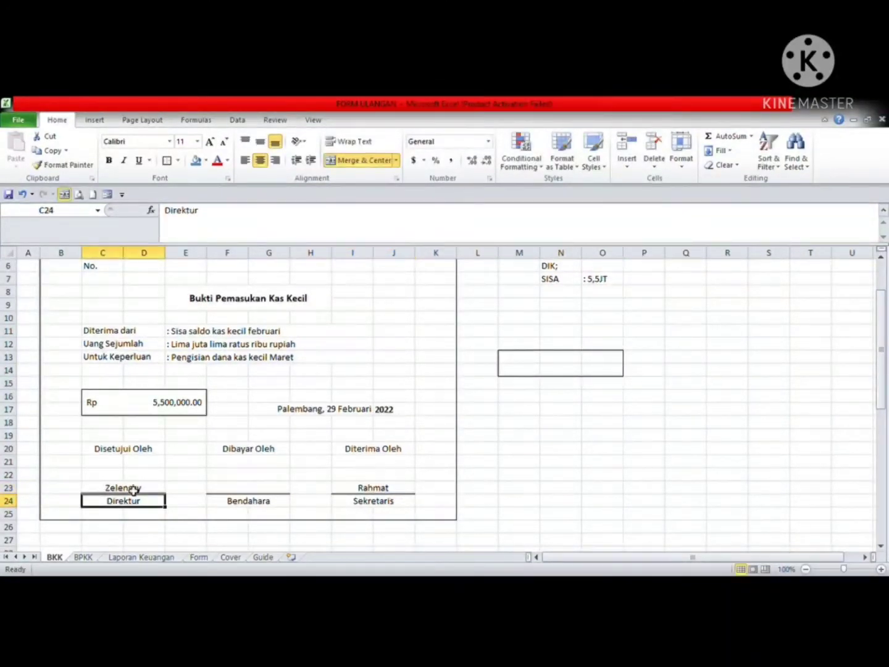
{"action": "left_click", "coordinate": [372, 487]}
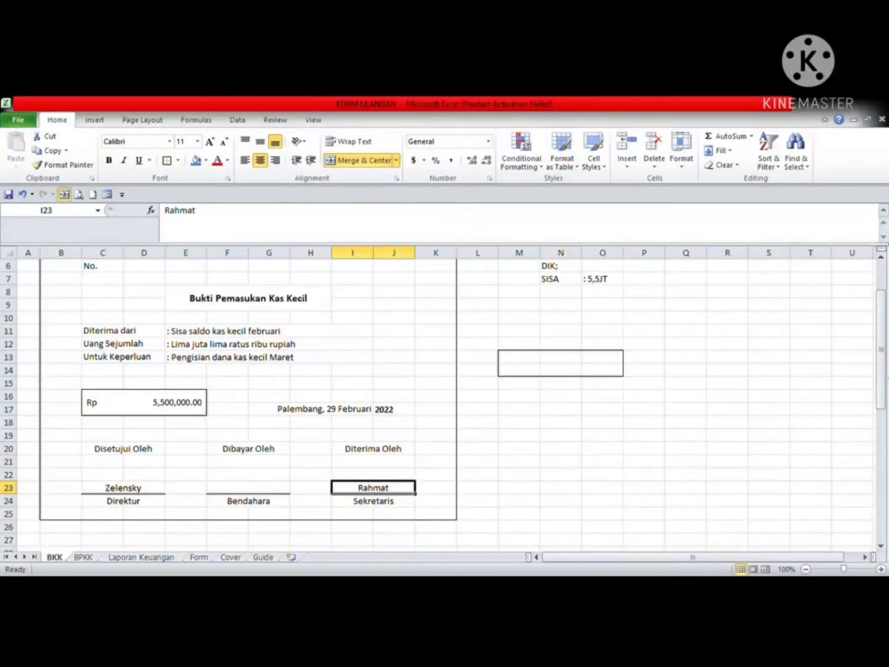
{"action": "left_click_drag", "start_coordinate": [880, 384], "coordinate": [885, 329]}
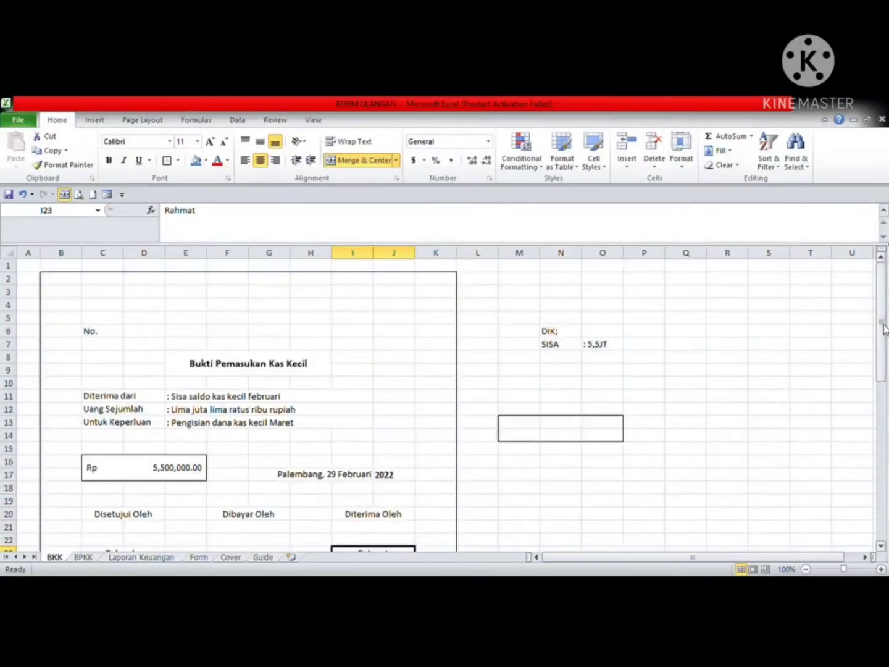
{"action": "left_click", "coordinate": [776, 321]}
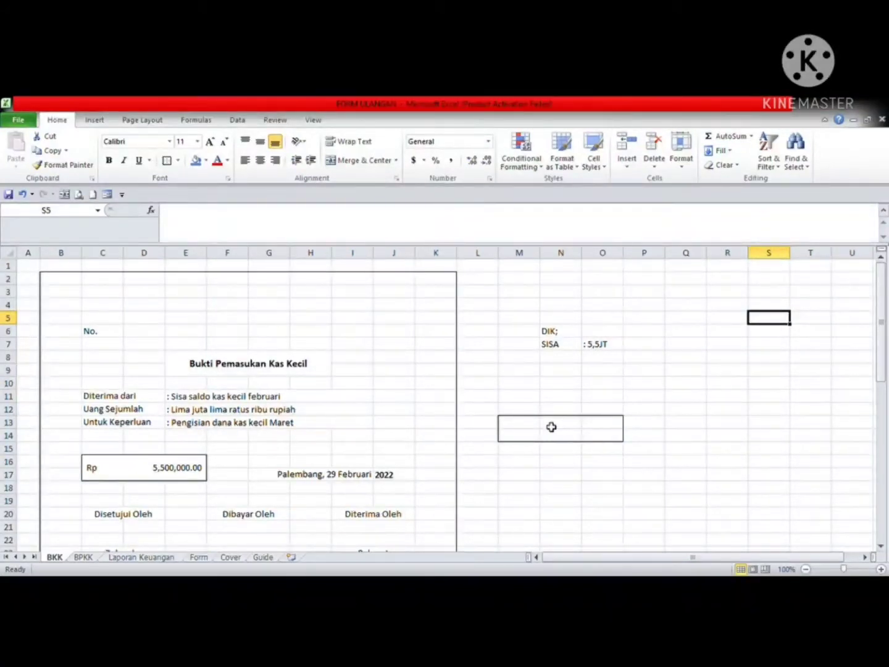
{"action": "left_click", "coordinate": [714, 370]}
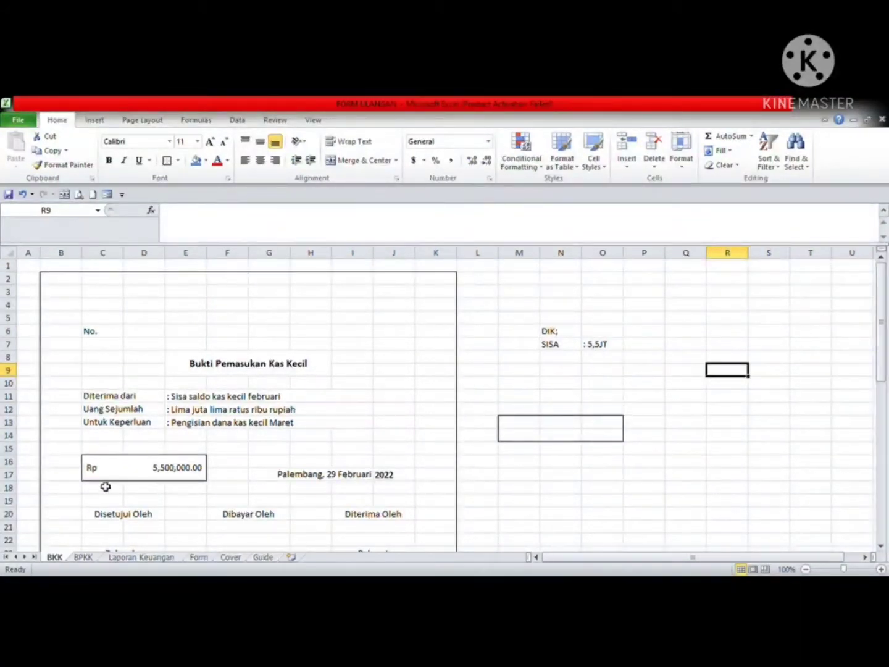
{"action": "left_click", "coordinate": [227, 426]}
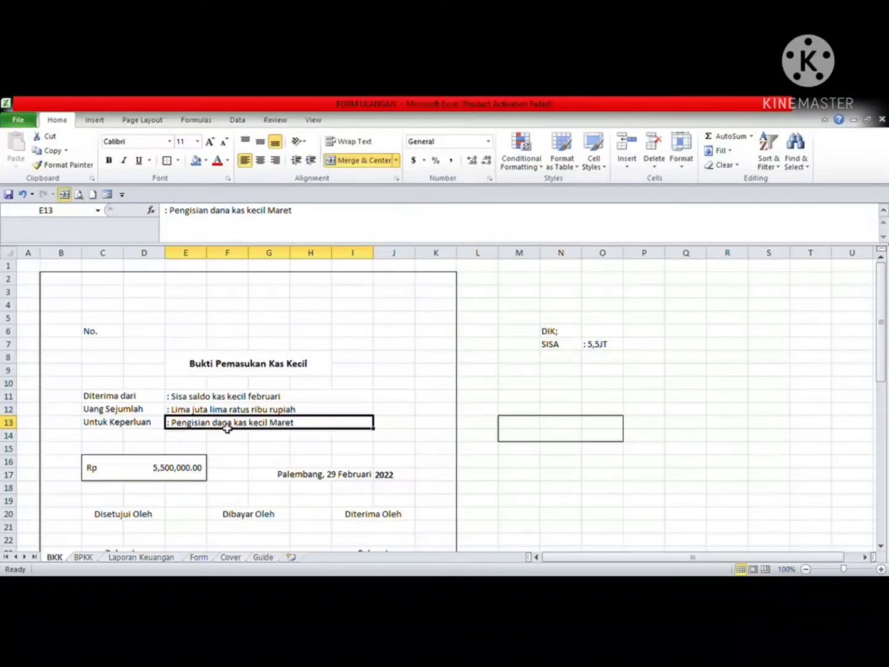
{"action": "left_click", "coordinate": [195, 471]}
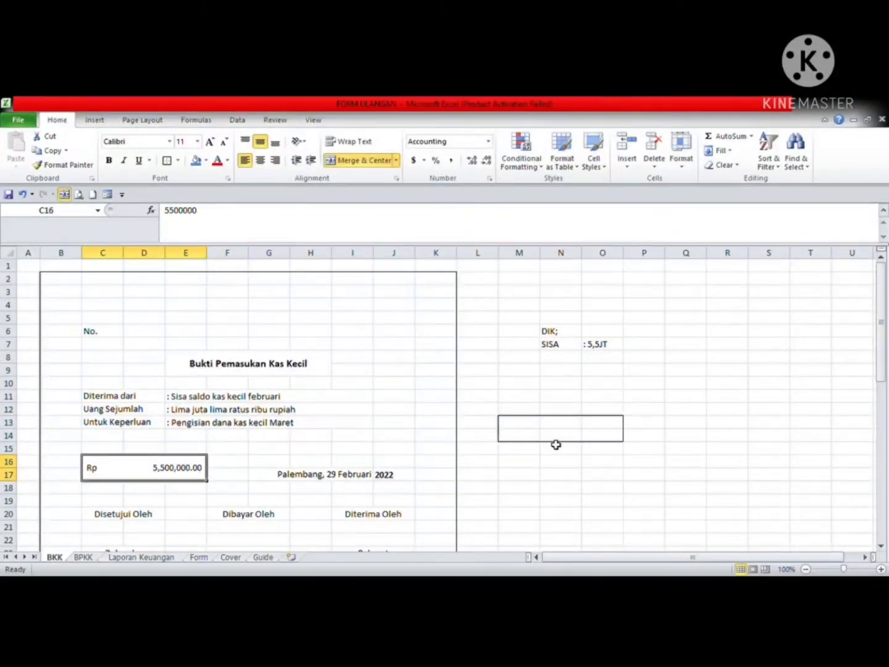
{"action": "left_click", "coordinate": [79, 194]}
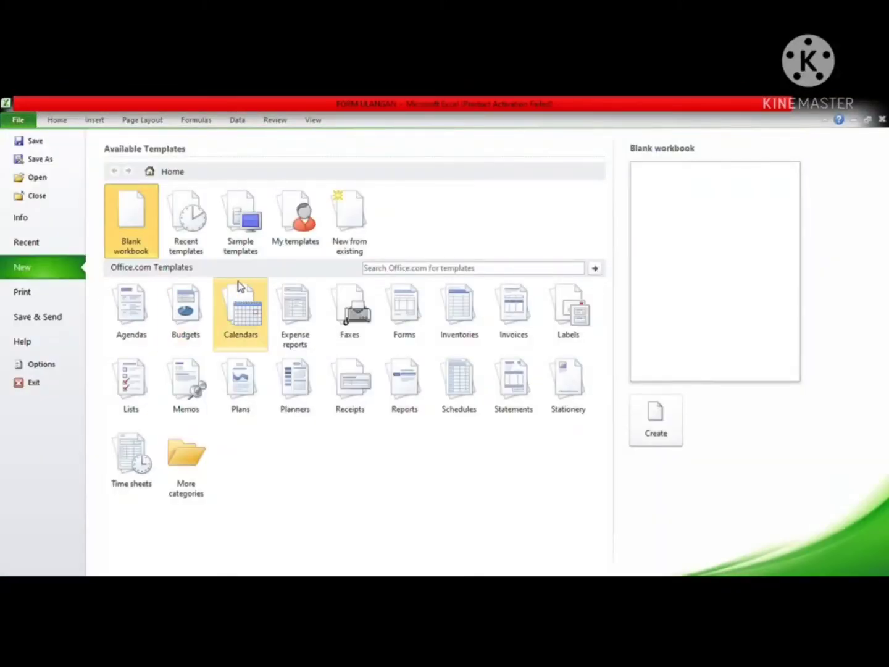
{"action": "key", "text": "Escape"}
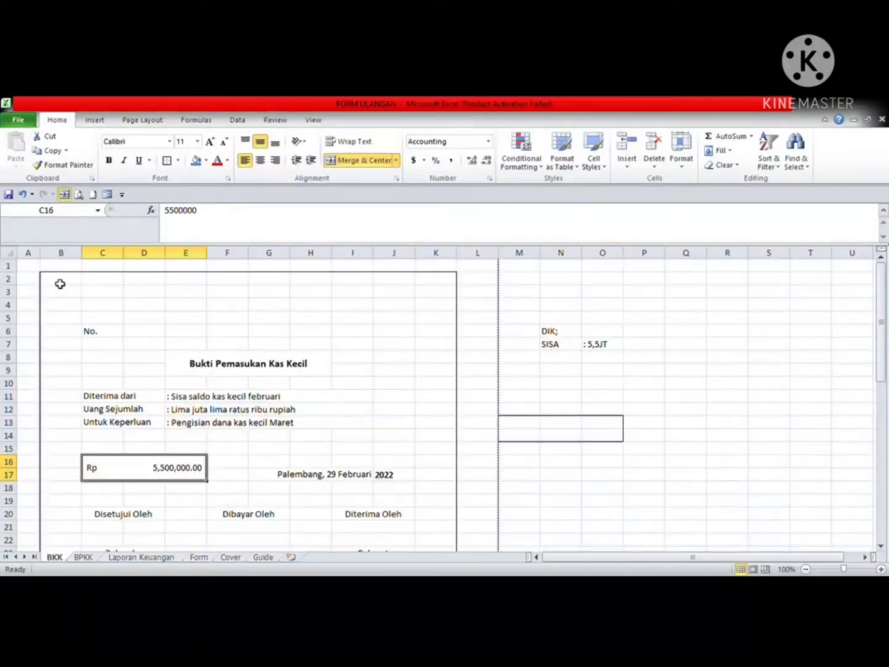
Duplicate the completed petty cash receipt form in B2:K25 directly below it, starting at B27
{"action": "left_click_drag", "start_coordinate": [881, 342], "coordinate": [887, 311]}
{"action": "left_click_drag", "start_coordinate": [66, 275], "coordinate": [432, 476]}
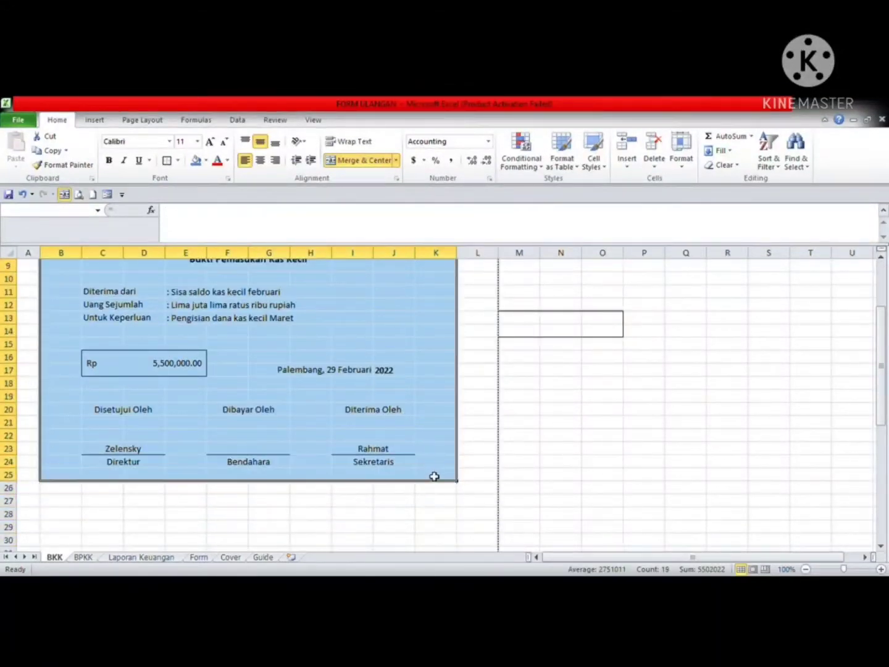
{"action": "key", "text": "ctrl+c"}
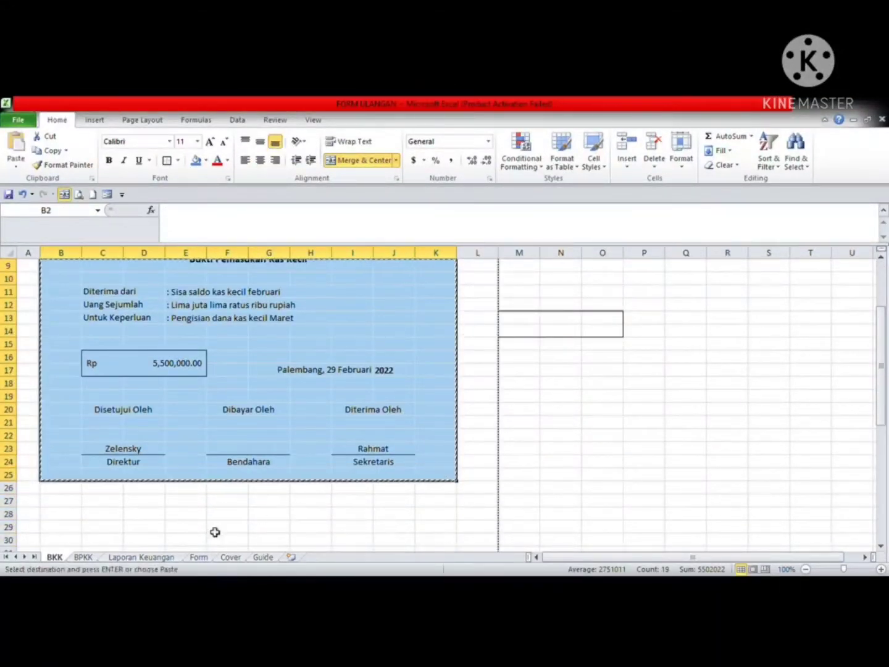
{"action": "left_click", "coordinate": [61, 505]}
{"action": "key", "text": "ctrl+v"}
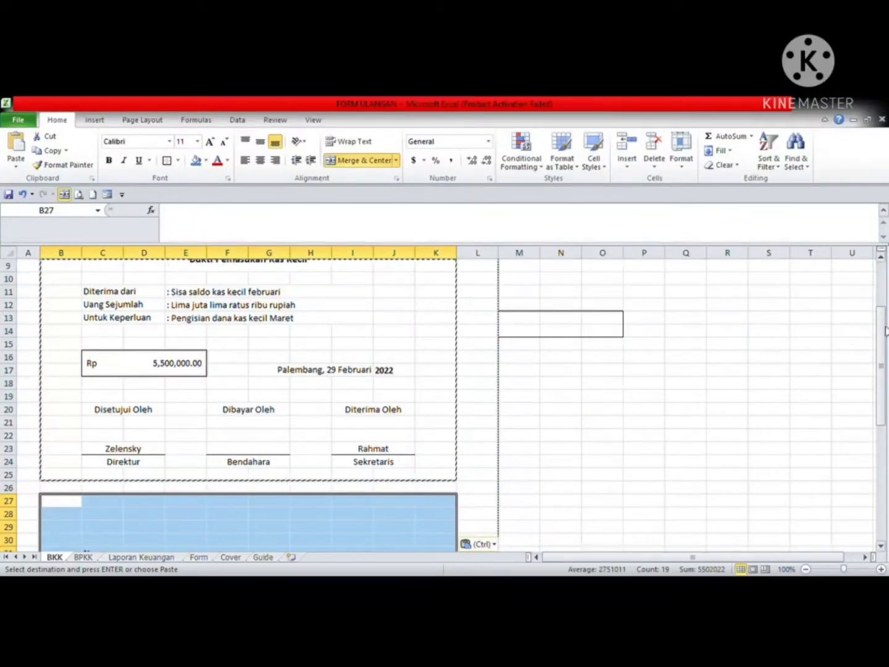
Complete the number line in C31 of the copied form so it reads "No. BKK-03/001"
{"action": "left_click_drag", "start_coordinate": [884, 333], "coordinate": [884, 376]}
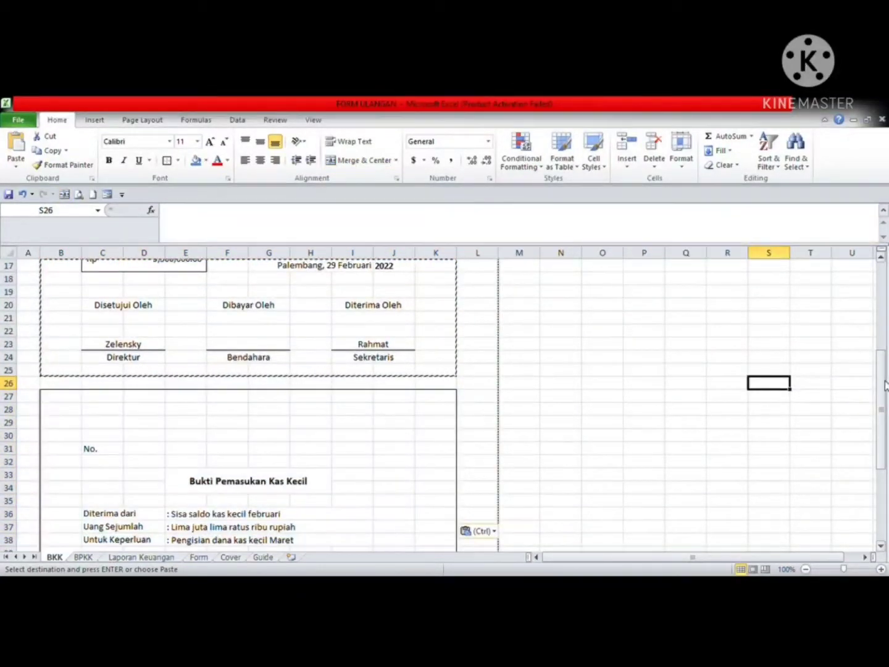
{"action": "mouse_move", "coordinate": [882, 383]}
{"action": "left_mouse_down"}
{"action": "mouse_move", "coordinate": [881, 427]}
{"action": "mouse_move", "coordinate": [887, 298]}
{"action": "mouse_move", "coordinate": [887, 385]}
{"action": "left_mouse_up"}
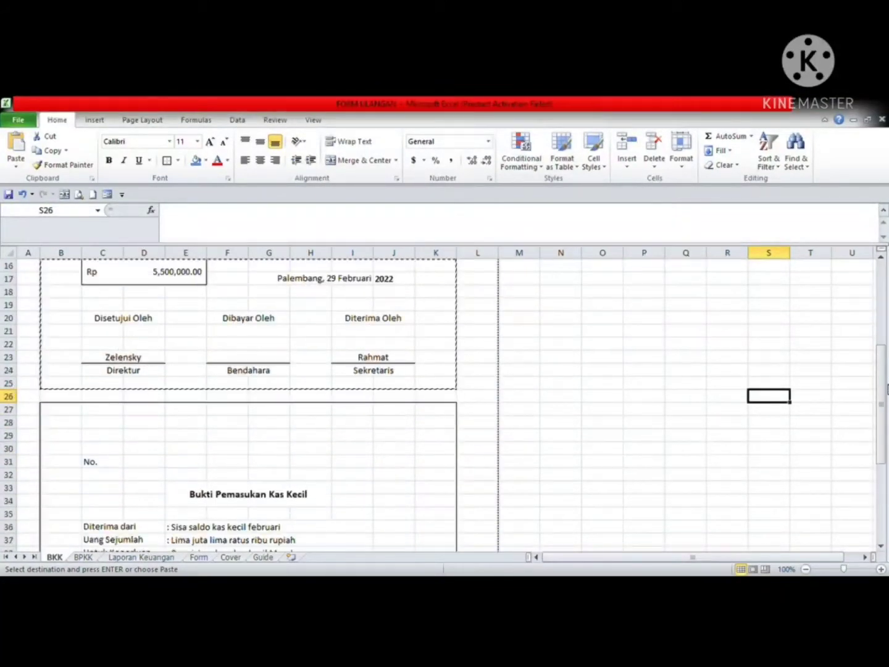
{"action": "left_click", "coordinate": [121, 461]}
{"action": "double_click", "coordinate": [115, 465]}
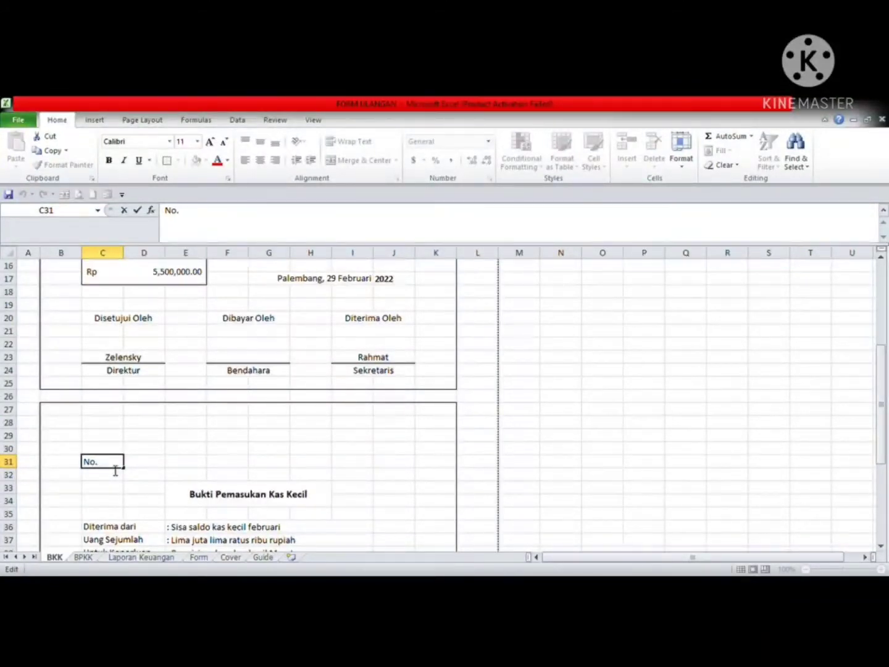
{"action": "type", "text": "b"}
{"action": "key", "text": "BackSpace"}
{"action": "type", "text": "BKK-03/00"}
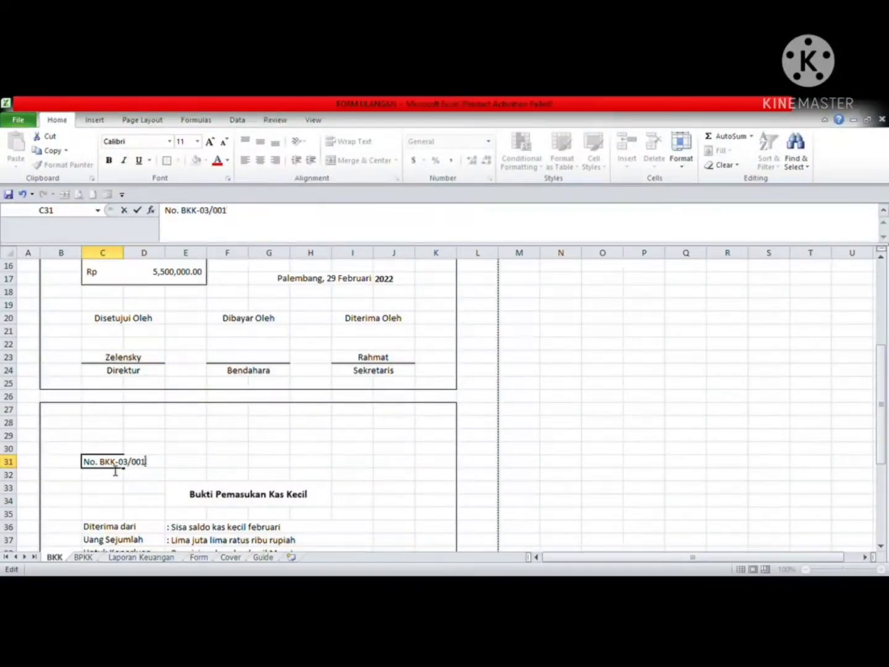
{"action": "type", "text": "1"}
{"action": "key", "text": "Return"}
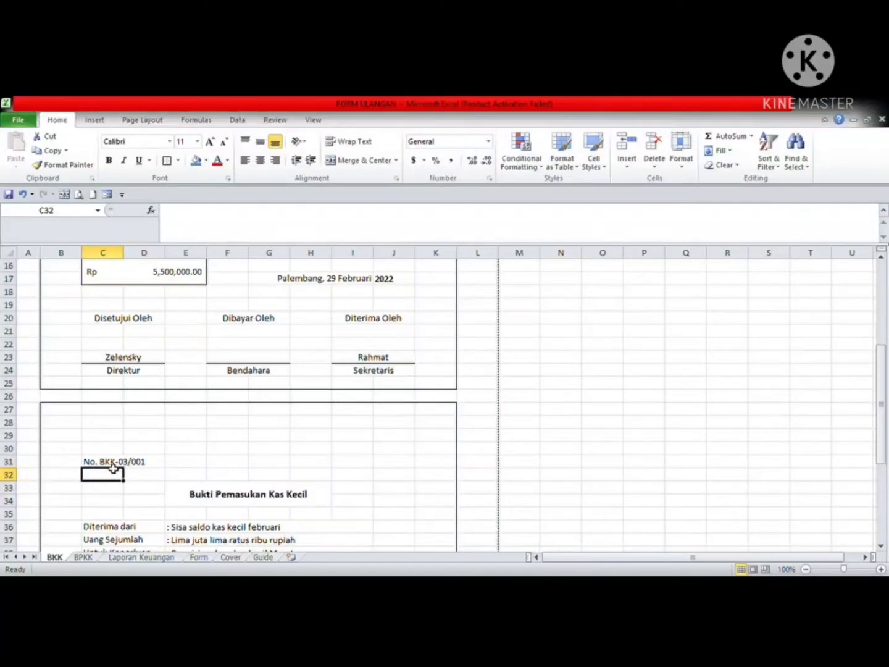
Examine the month and sequence parts of the receipt number in C31 of the second form
{"action": "left_click", "coordinate": [113, 466]}
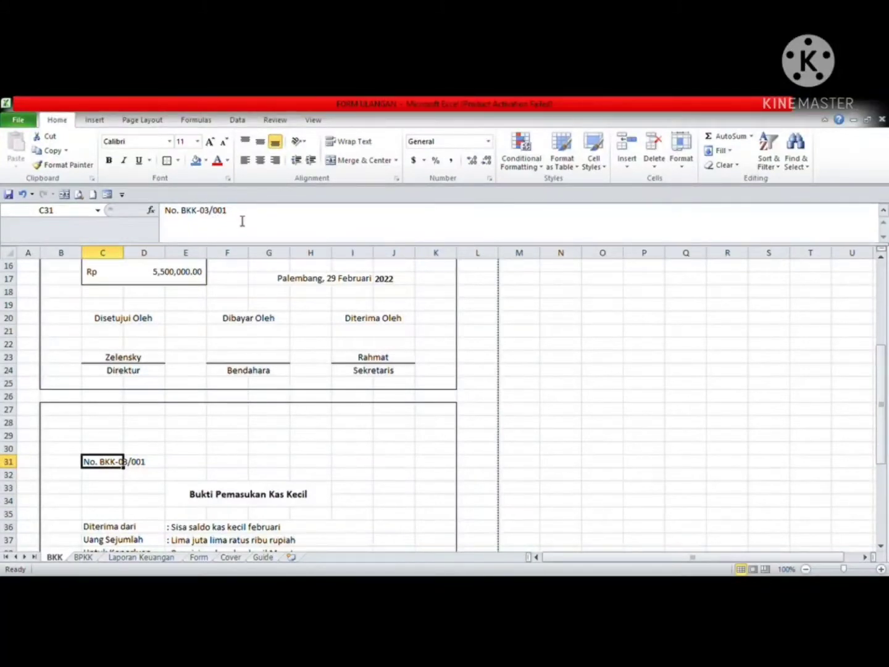
{"action": "left_click", "coordinate": [146, 489]}
{"action": "left_click", "coordinate": [109, 466]}
{"action": "left_click", "coordinate": [149, 473]}
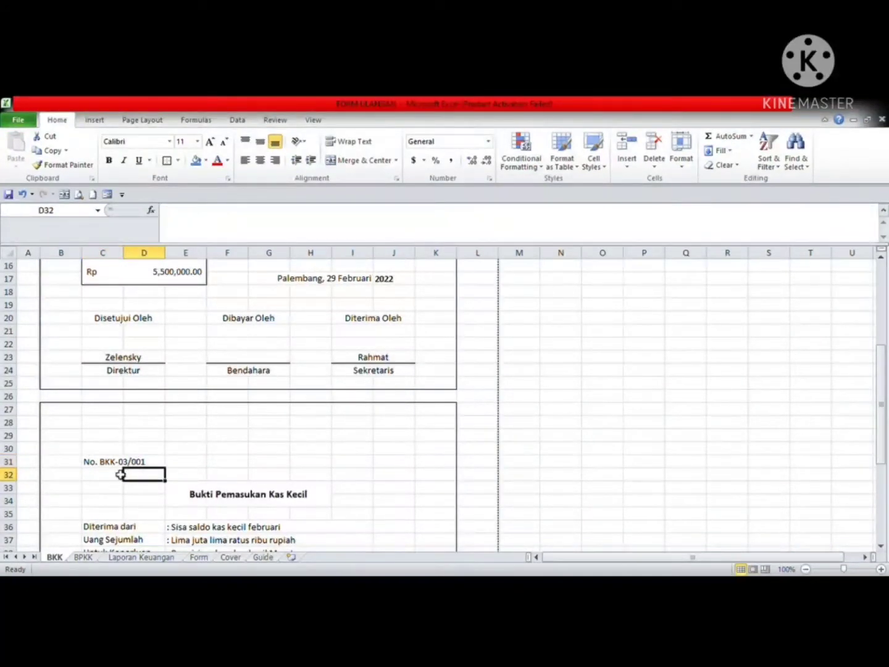
{"action": "left_click", "coordinate": [121, 461]}
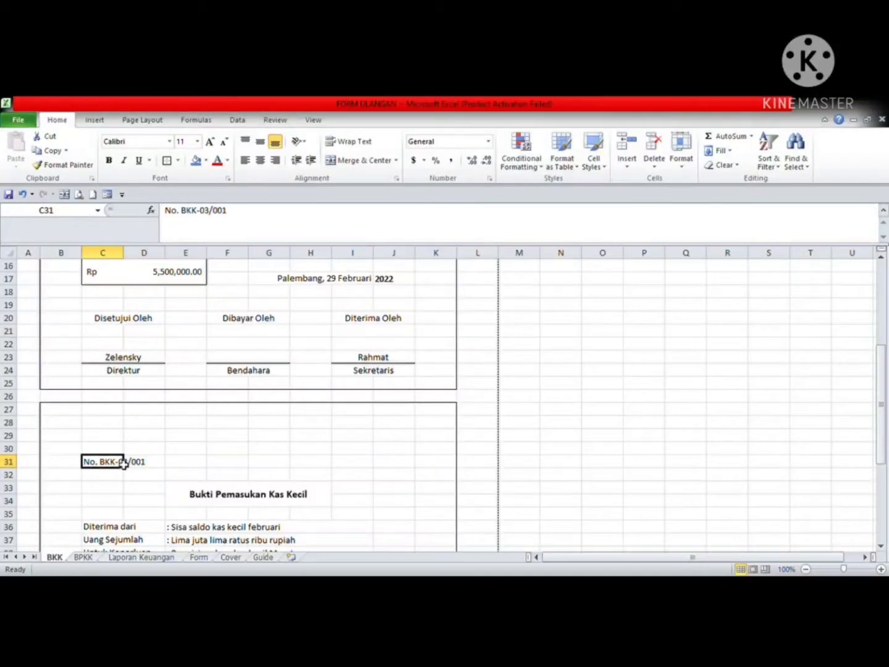
{"action": "left_click", "coordinate": [208, 216]}
{"action": "double_click", "coordinate": [207, 218]}
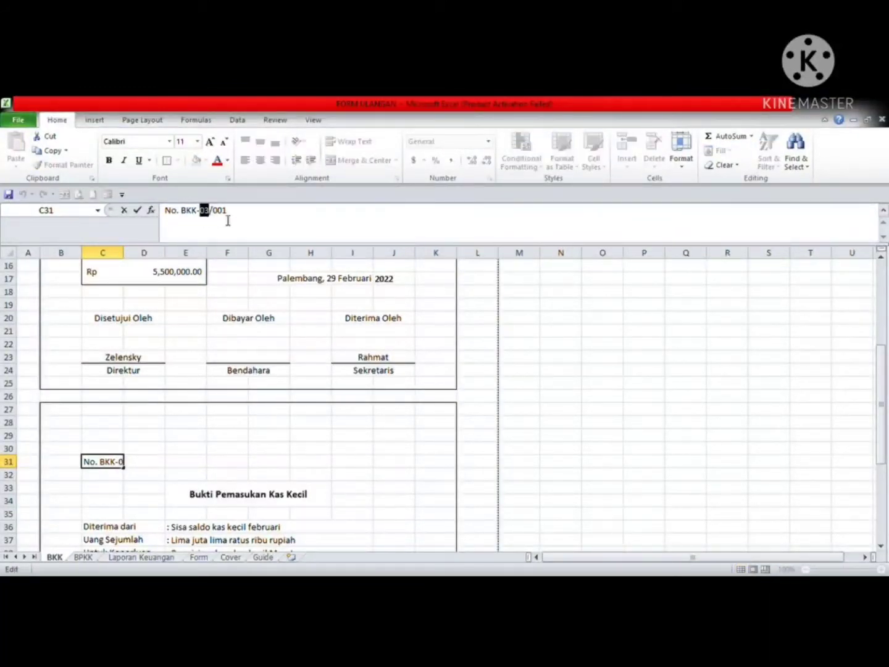
{"action": "left_click_drag", "start_coordinate": [237, 220], "coordinate": [214, 217]}
{"action": "left_click", "coordinate": [369, 536]}
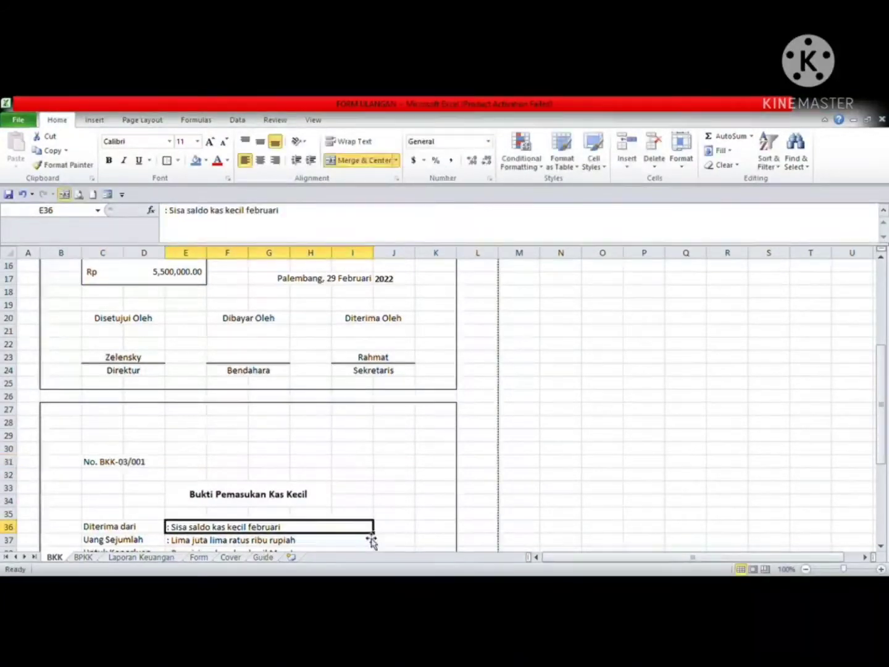
{"action": "left_click", "coordinate": [248, 495]}
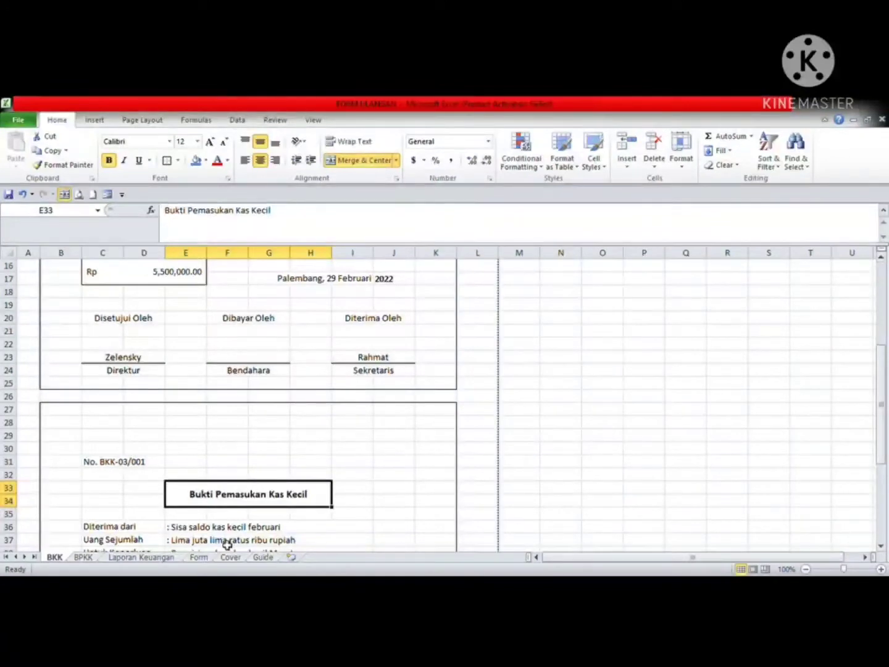
Replace the "Diterima dari" entry in E36 of the second form with "Bendahara", keeping the leading colon
{"action": "left_click_drag", "start_coordinate": [879, 378], "coordinate": [879, 398]}
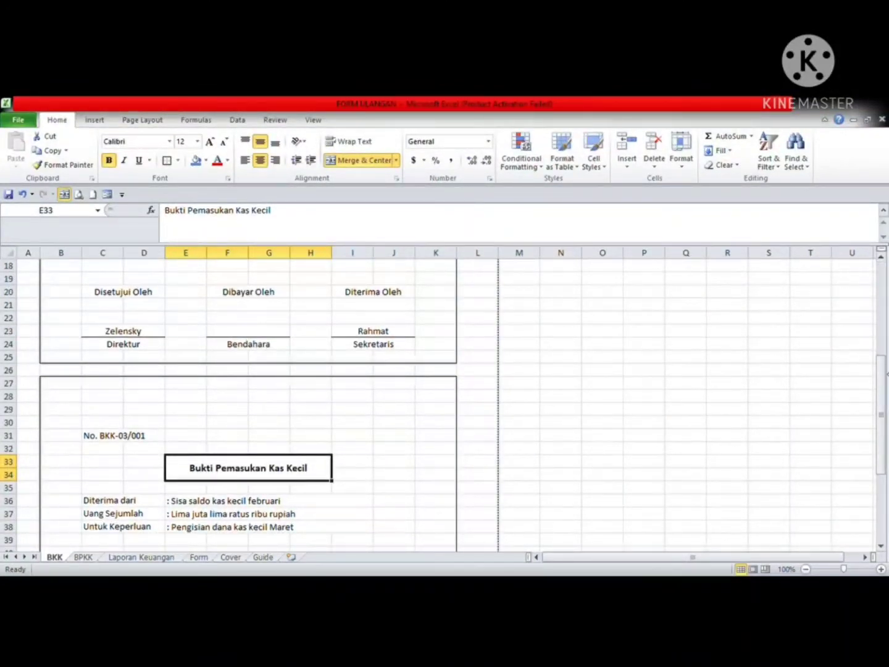
{"action": "left_click_drag", "start_coordinate": [879, 391], "coordinate": [881, 421]}
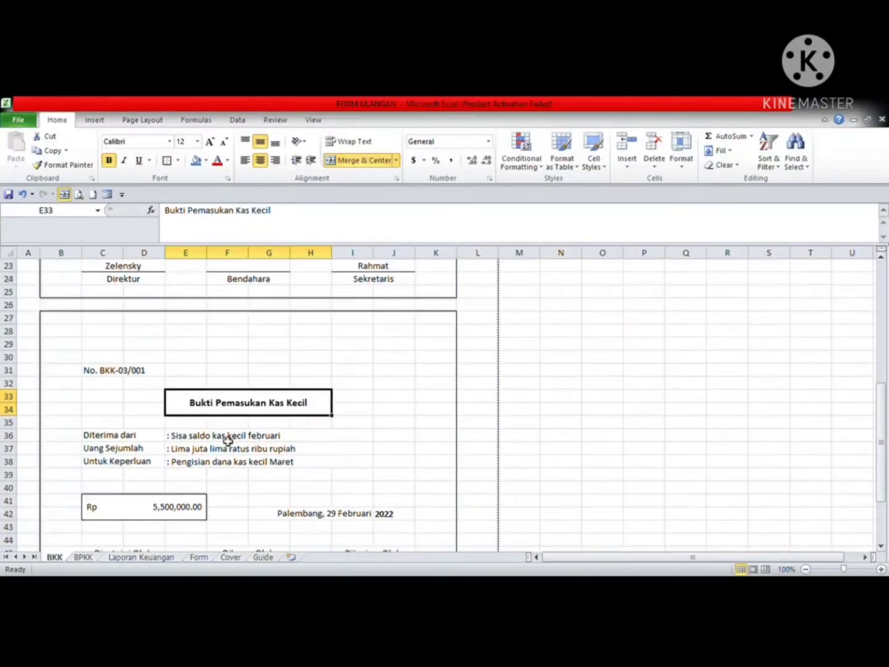
{"action": "left_click", "coordinate": [190, 438]}
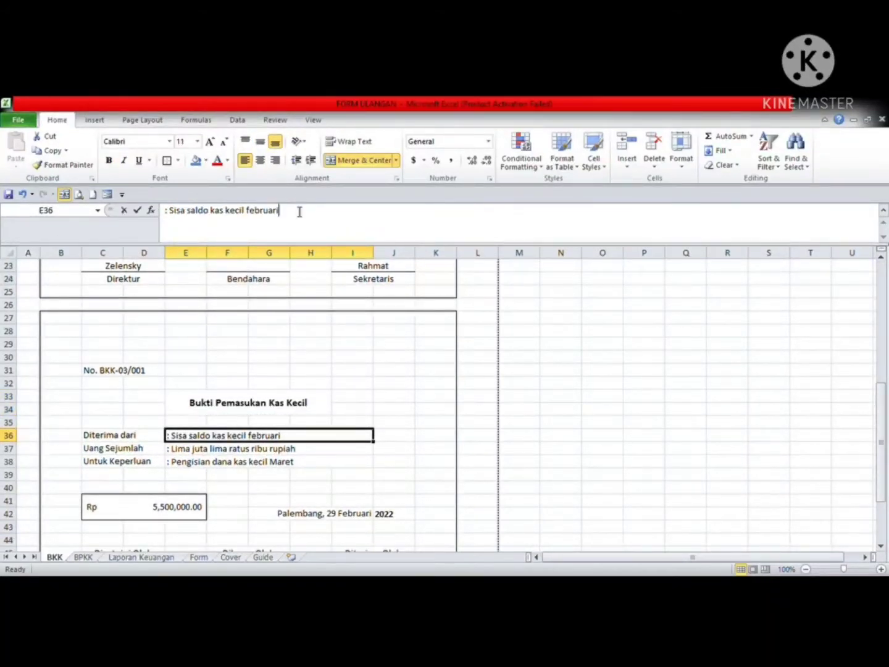
{"action": "left_click_drag", "start_coordinate": [298, 210], "coordinate": [173, 221]}
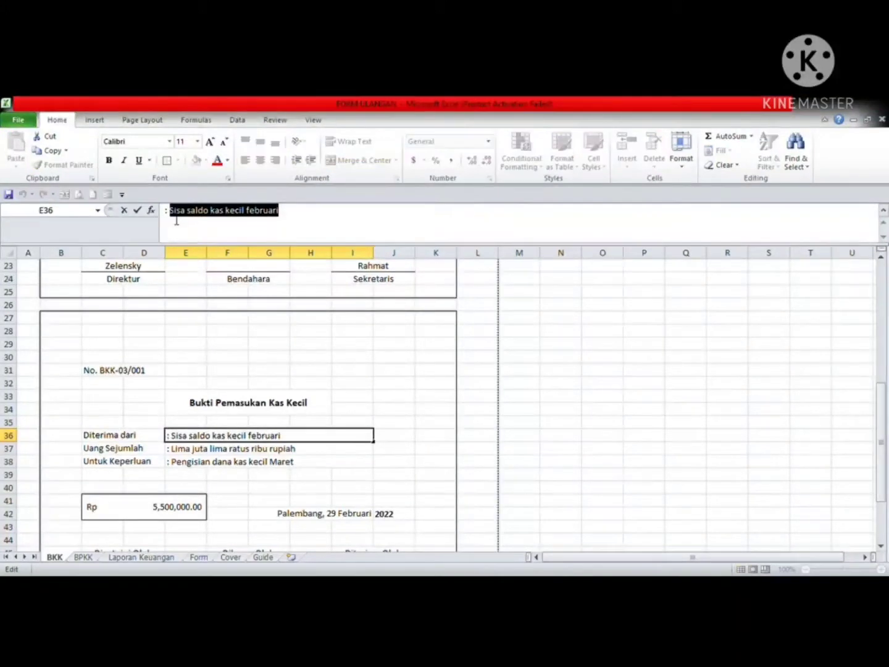
{"action": "type", "text": "Bendahara"}
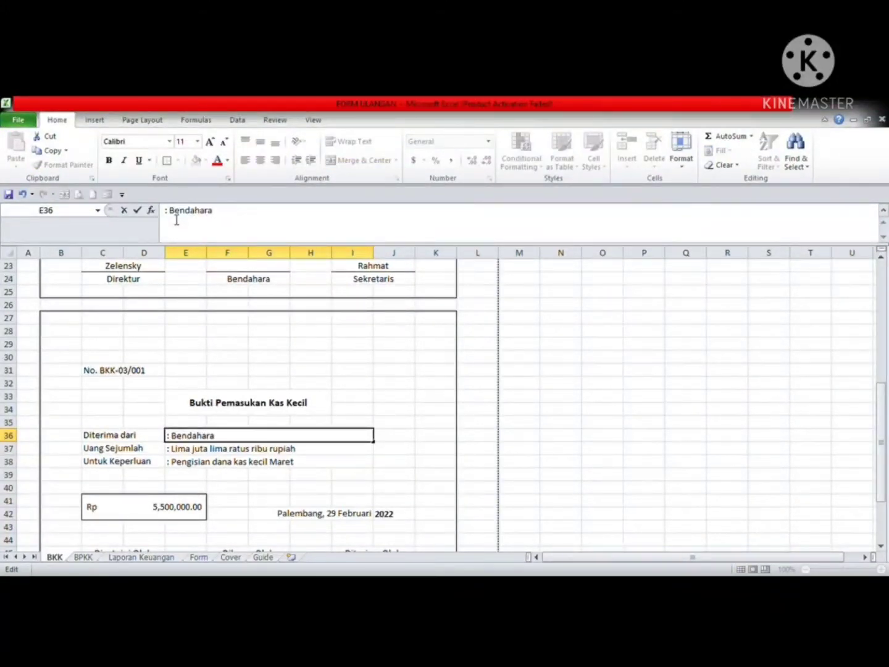
{"action": "key", "text": "Return"}
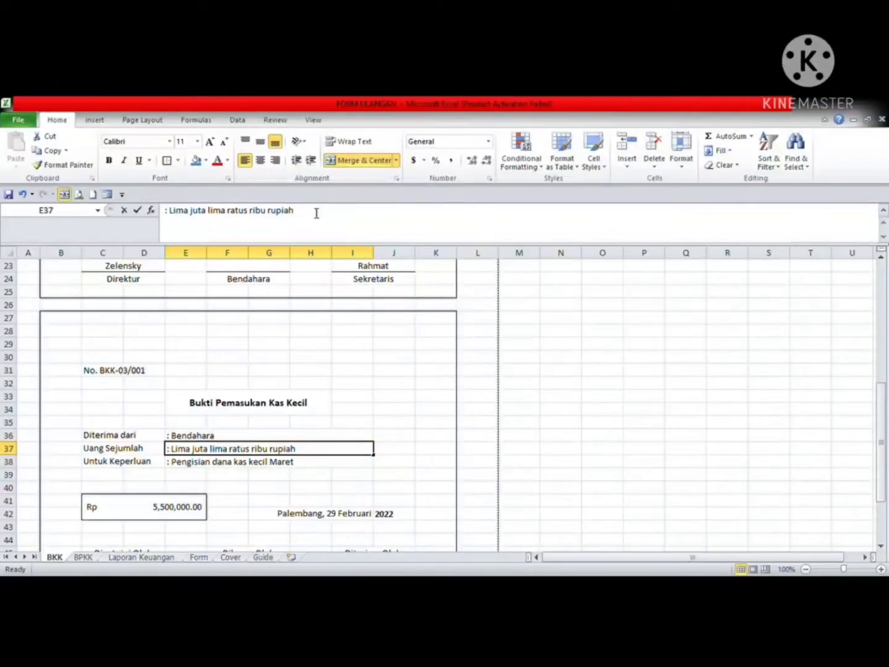
Replace the "Uang Sejumlah" entry in E37 with "Tujuh juta lima ratus ribu rupiah" after the colon
{"action": "left_click_drag", "start_coordinate": [316, 213], "coordinate": [181, 218]}
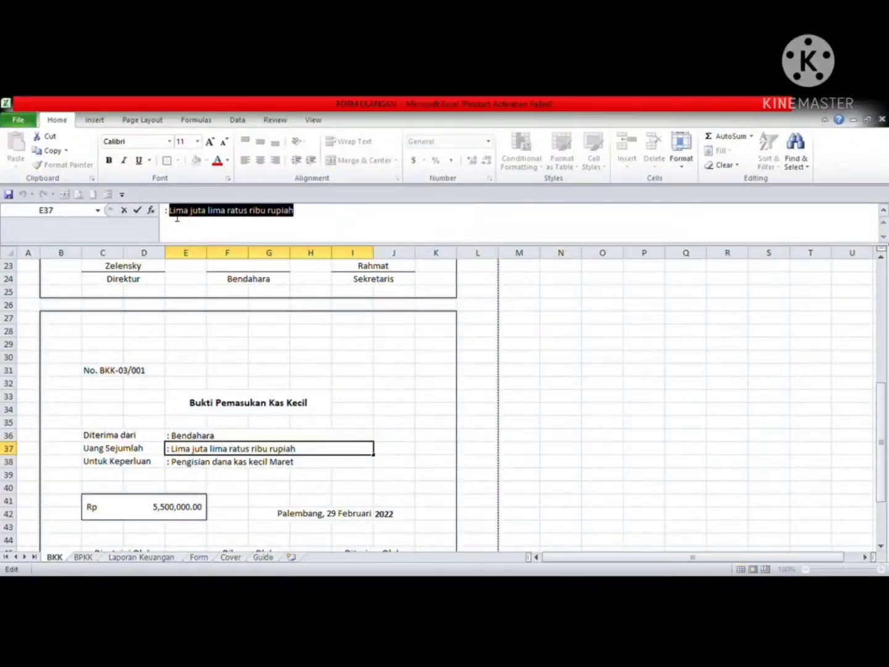
{"action": "key", "text": "BackSpace"}
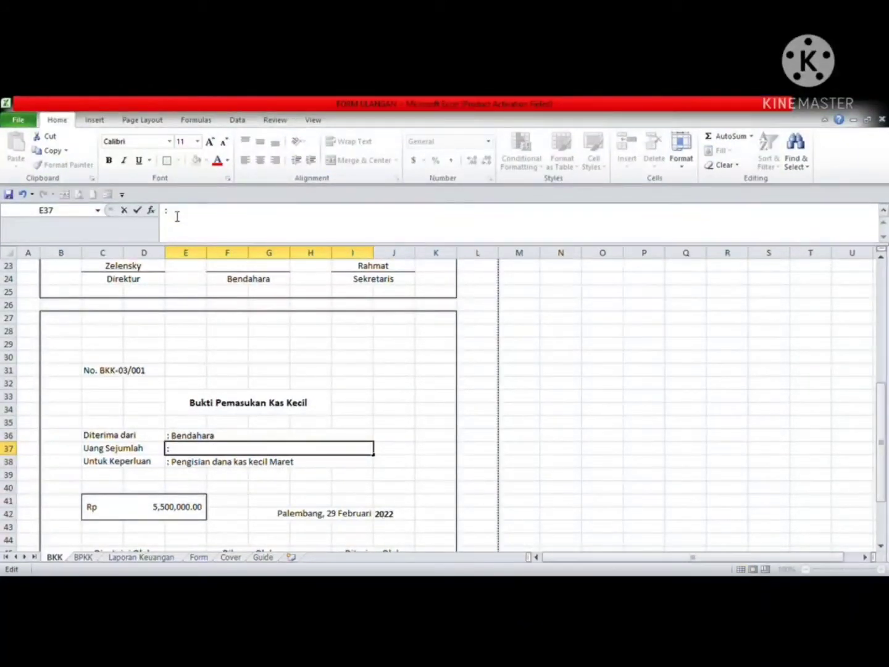
{"action": "type", "text": "Tujuh juta lima ratus"}
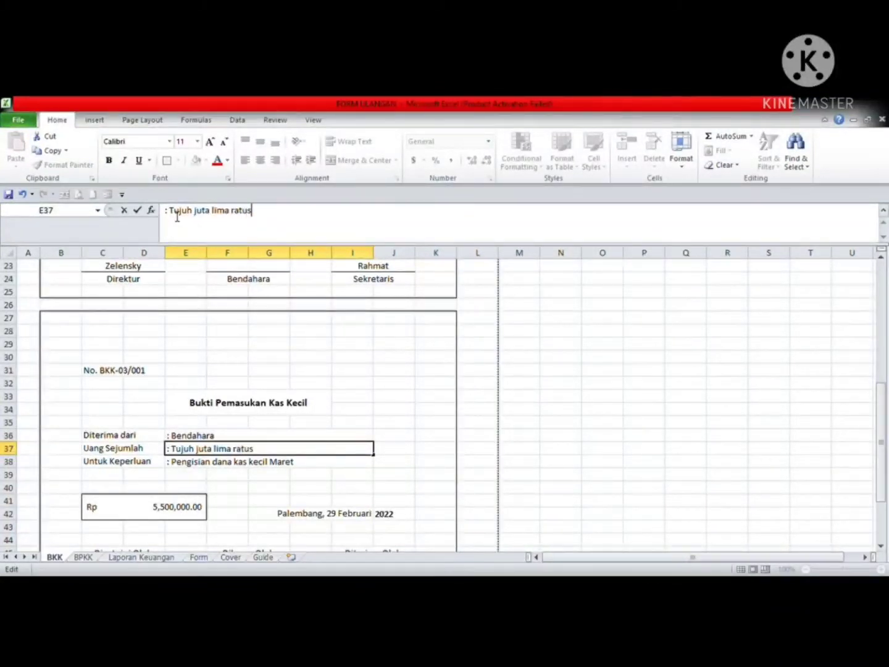
{"action": "type", "text": " ribu rupiah"}
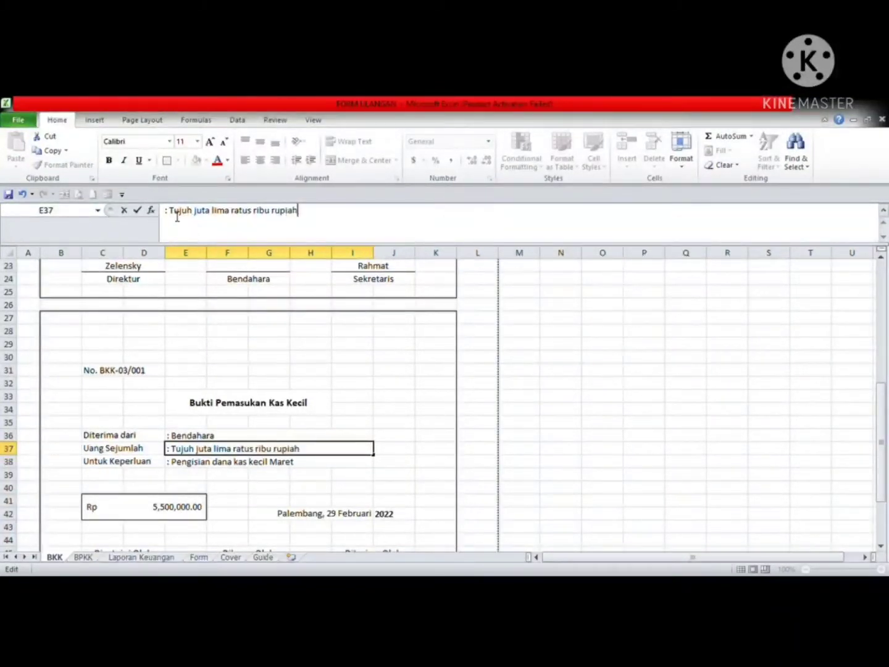
{"action": "key", "text": "Return"}
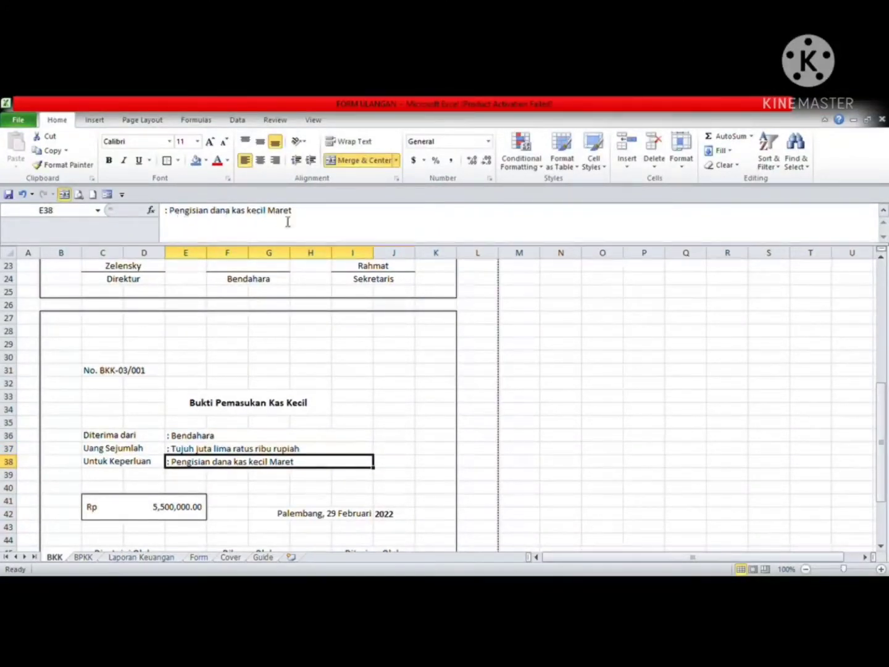
Set the amount in the second form's Rp box at C41 to 7500000
{"action": "left_click_drag", "start_coordinate": [290, 211], "coordinate": [175, 215]}
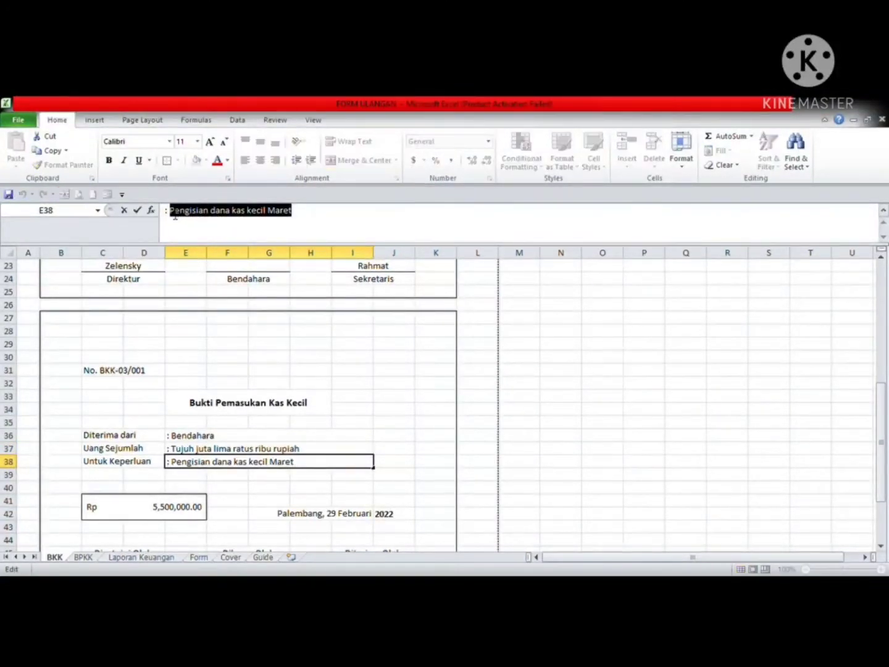
{"action": "left_click", "coordinate": [558, 411]}
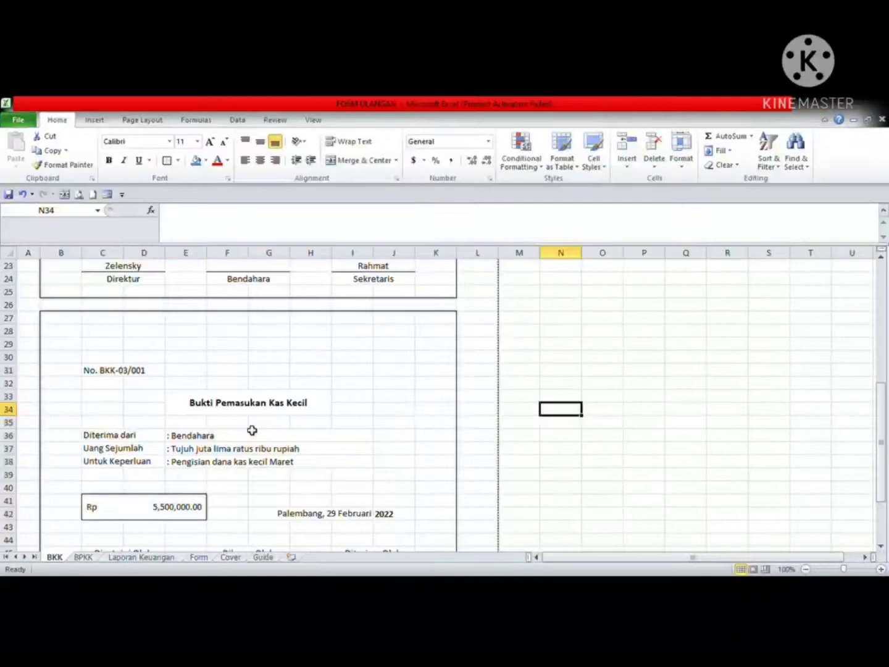
{"action": "left_click", "coordinate": [167, 514]}
{"action": "left_click", "coordinate": [171, 213]}
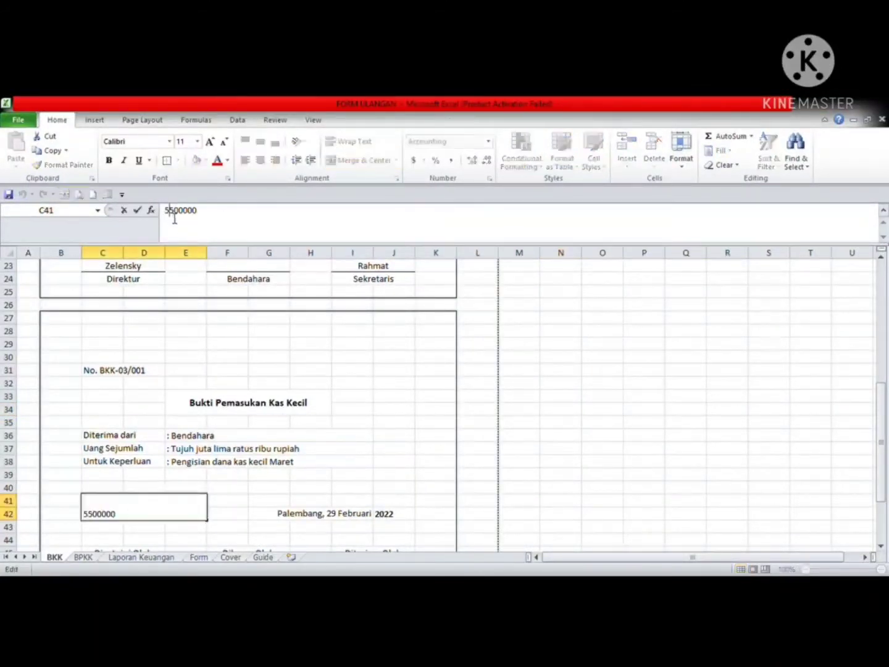
{"action": "key", "text": "BackSpace"}
{"action": "type", "text": "7"}
{"action": "key", "text": "Return"}
Change the second form's place and date entry in G42 to "Palembang, 1 Maret"
{"action": "left_click", "coordinate": [356, 527]}
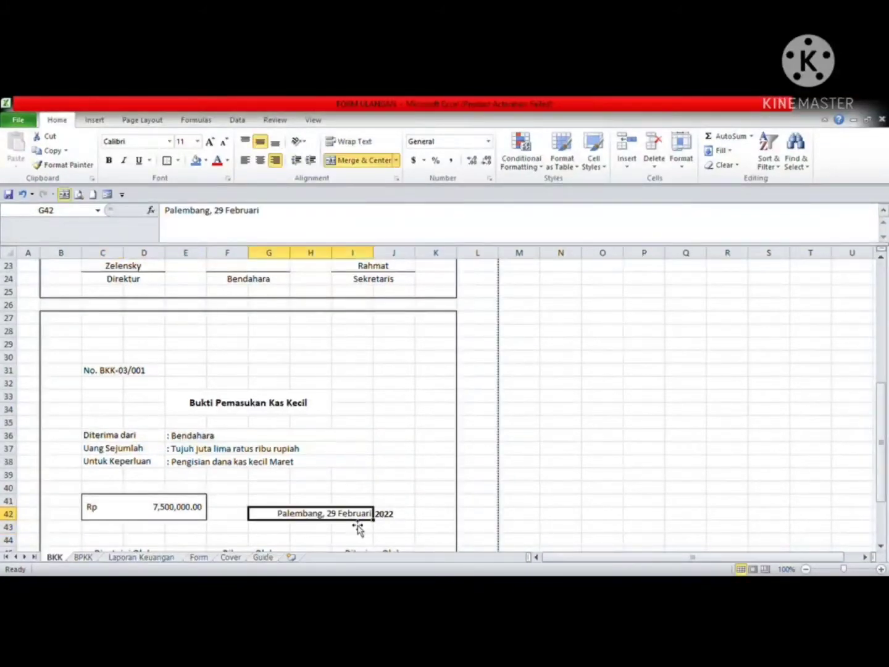
{"action": "left_click_drag", "start_coordinate": [275, 213], "coordinate": [220, 215]}
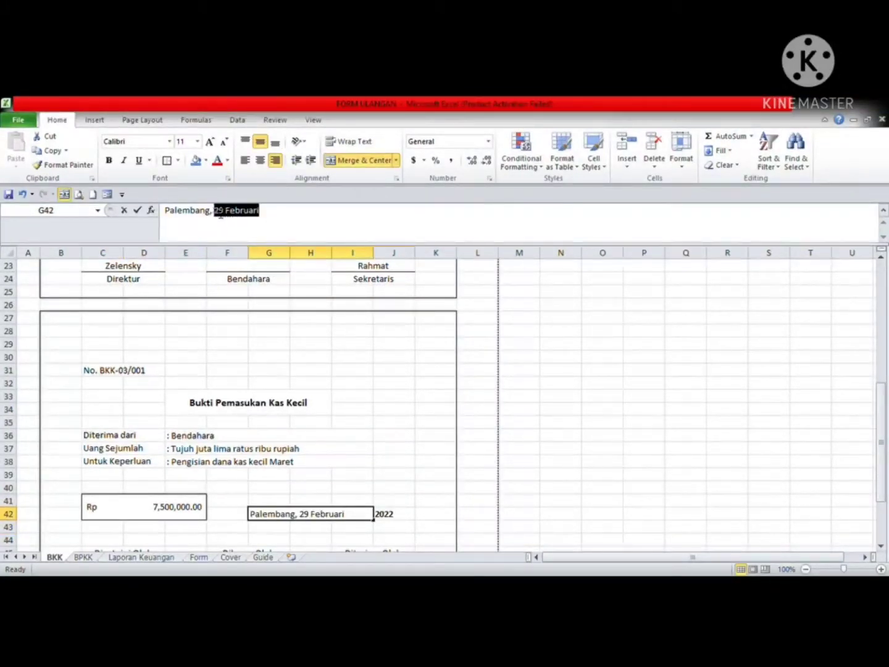
{"action": "type", "text": "1"}
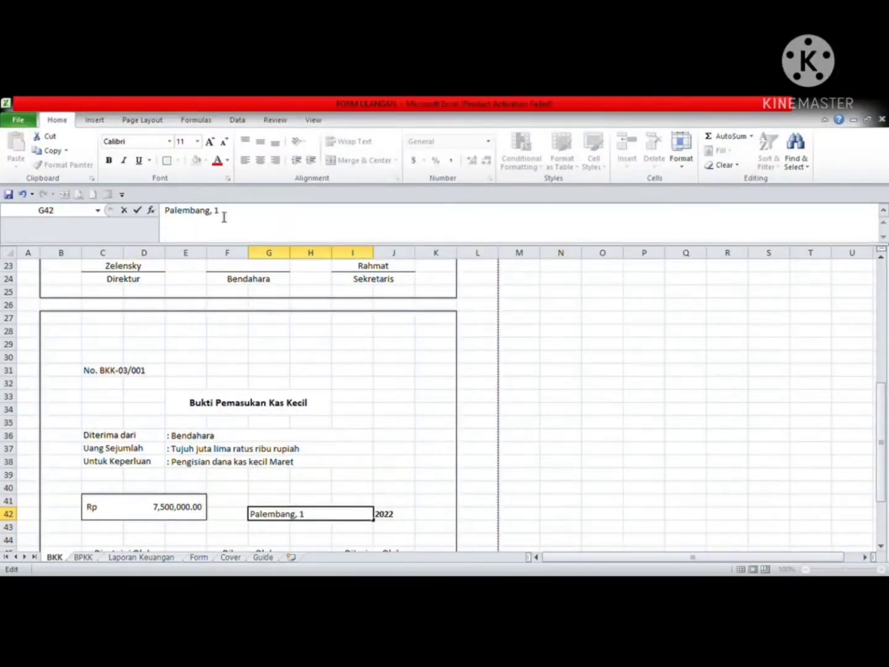
{"action": "type", "text": " Maret"}
{"action": "key", "text": "Return"}
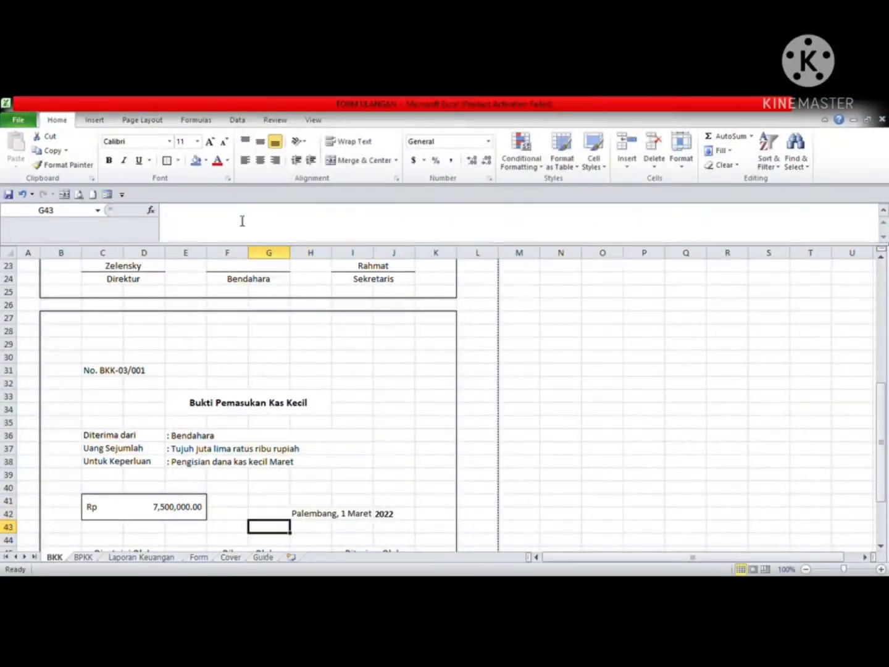
Check the director's and secretary's signature entries at the end of the second receipt form
{"action": "scroll", "coordinate": [155, 383], "scroll_direction": "down", "scroll_amount": 2}
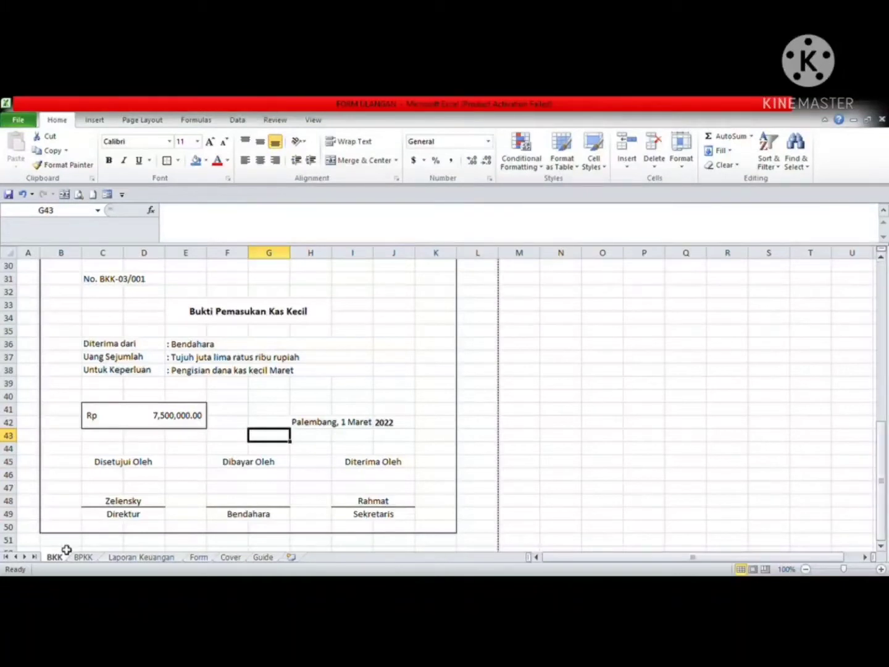
{"action": "left_click", "coordinate": [151, 500]}
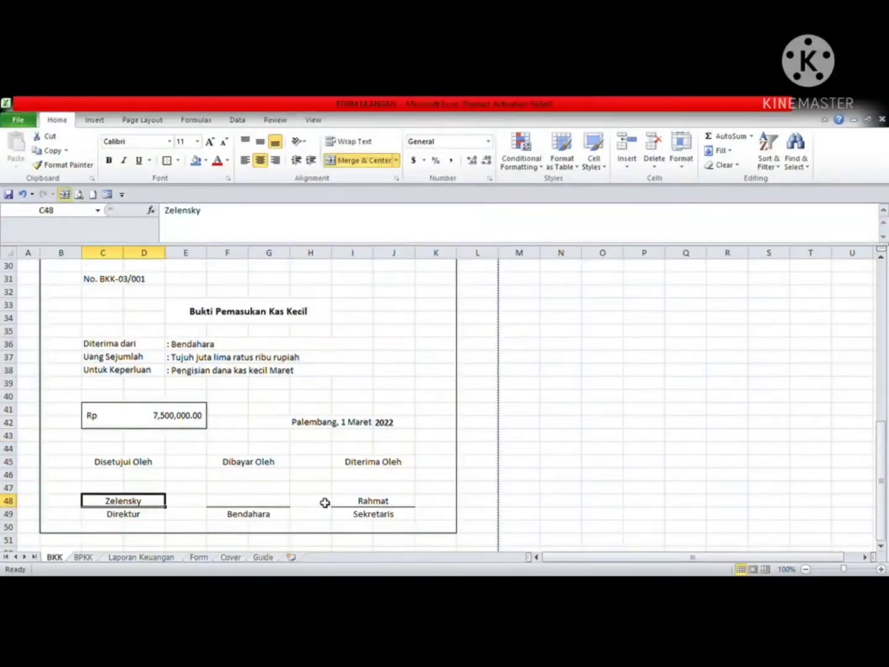
{"action": "left_click", "coordinate": [384, 504]}
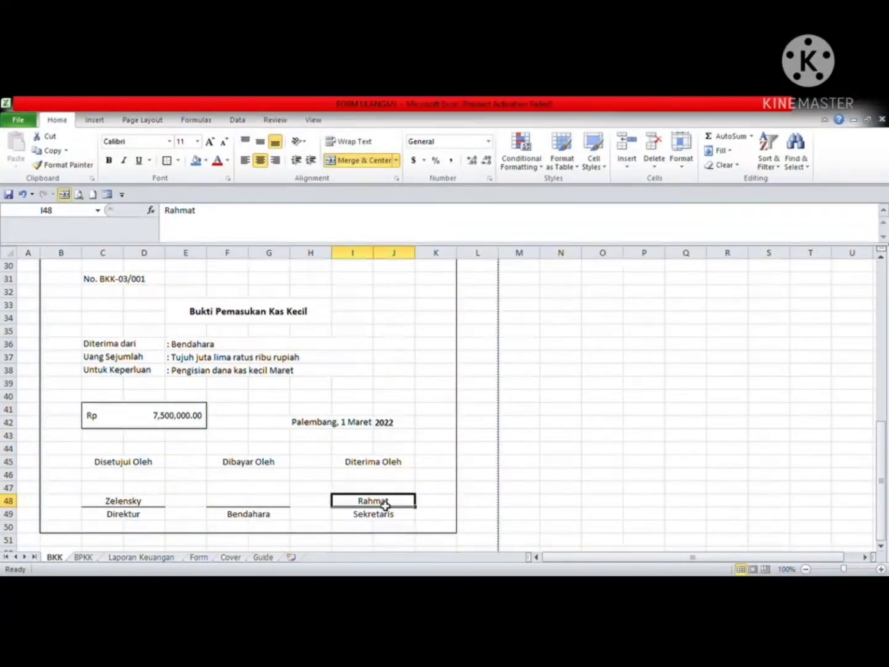
{"action": "left_click", "coordinate": [656, 389]}
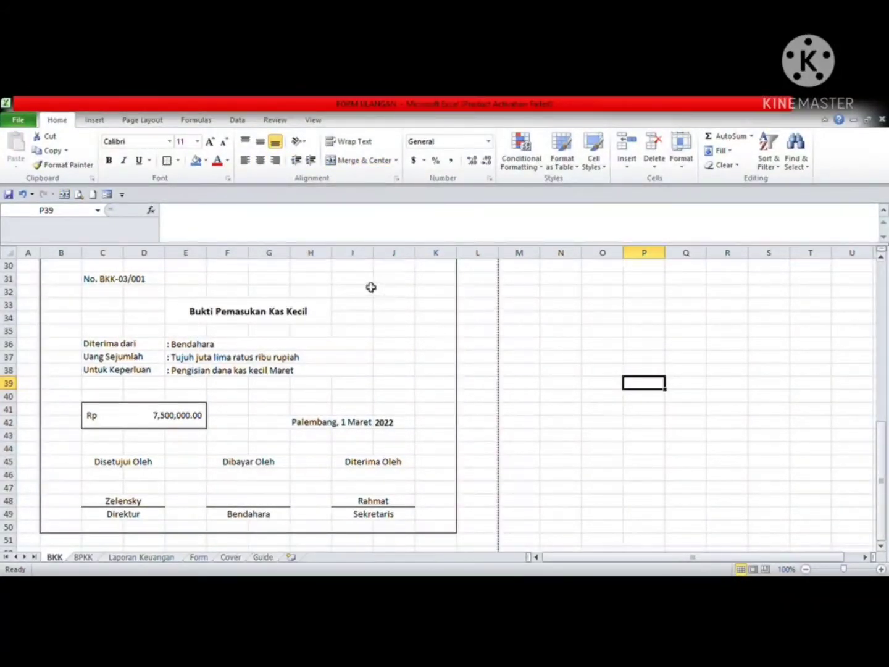
{"action": "left_click", "coordinate": [370, 283]}
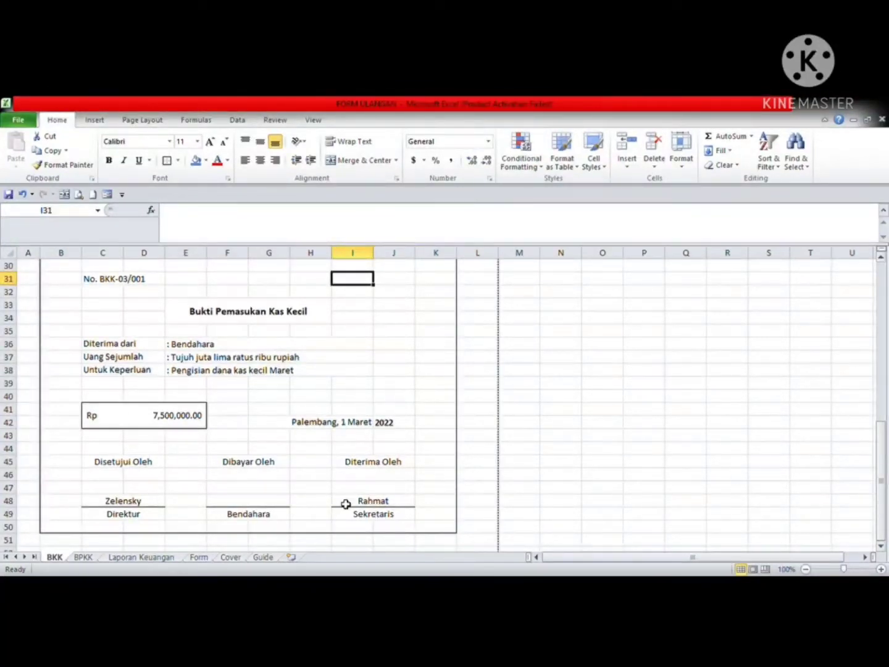
Open the BPKK sheet and go to the number cell C6 of the Bukti Pengeluaran Kas Kecil form
{"action": "left_click", "coordinate": [83, 557]}
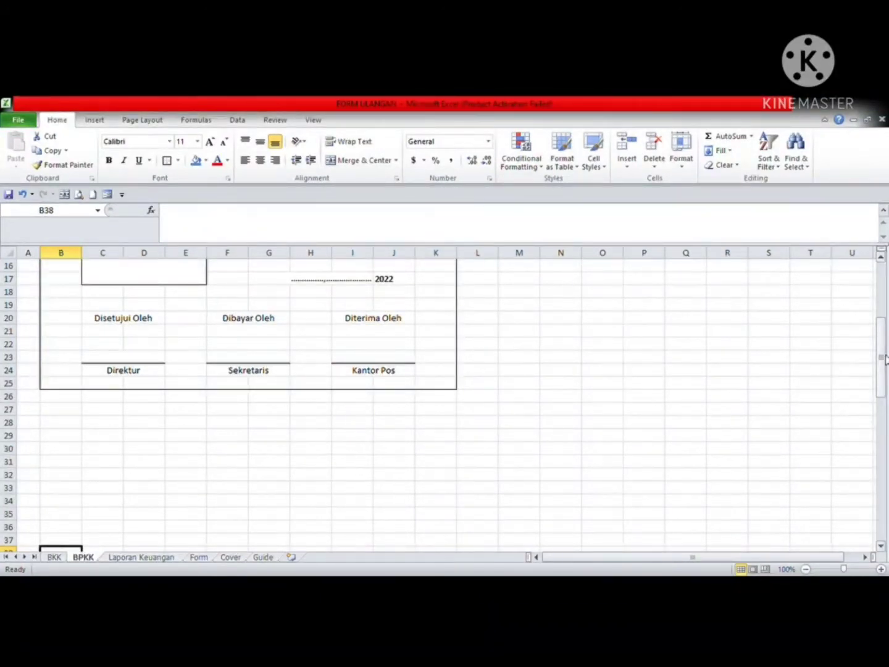
{"action": "left_click_drag", "start_coordinate": [883, 352], "coordinate": [879, 275]}
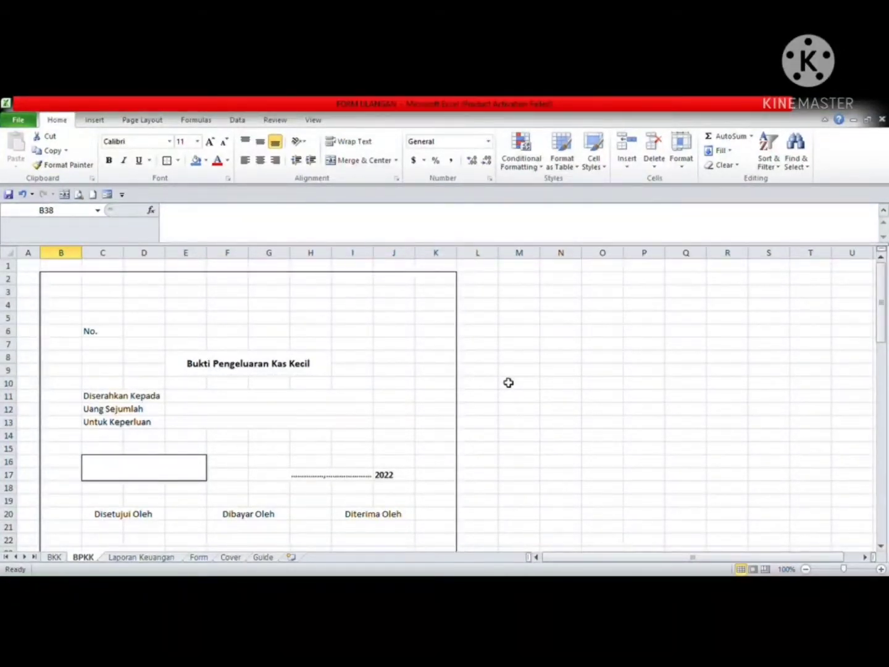
{"action": "left_click", "coordinate": [110, 333]}
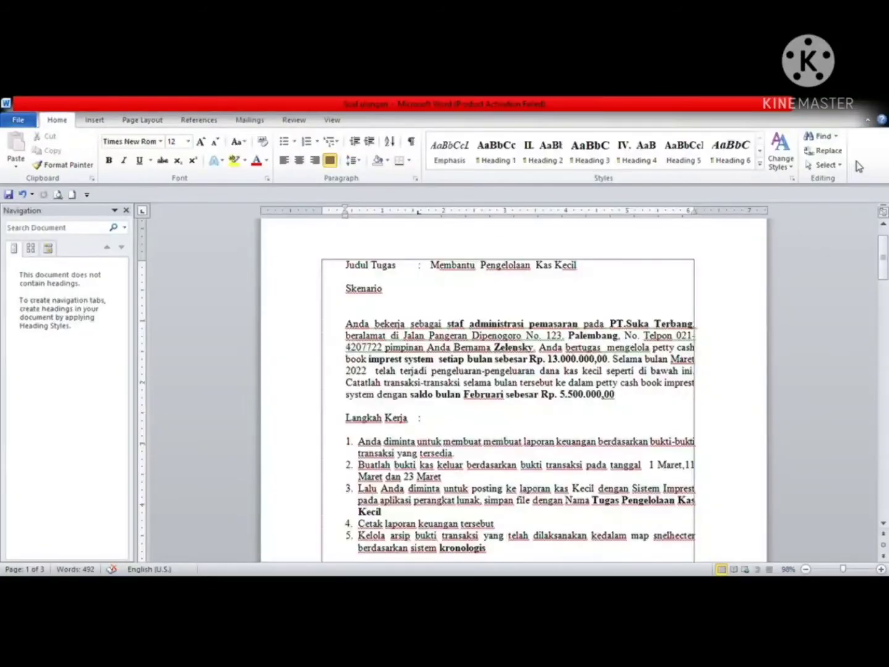
Switch to the Word assignment and change the year in the "Berikut ini transaksi-transaksi" heading to 2022, keeping the colon on the same line
{"action": "left_click_drag", "start_coordinate": [887, 254], "coordinate": [887, 295]}
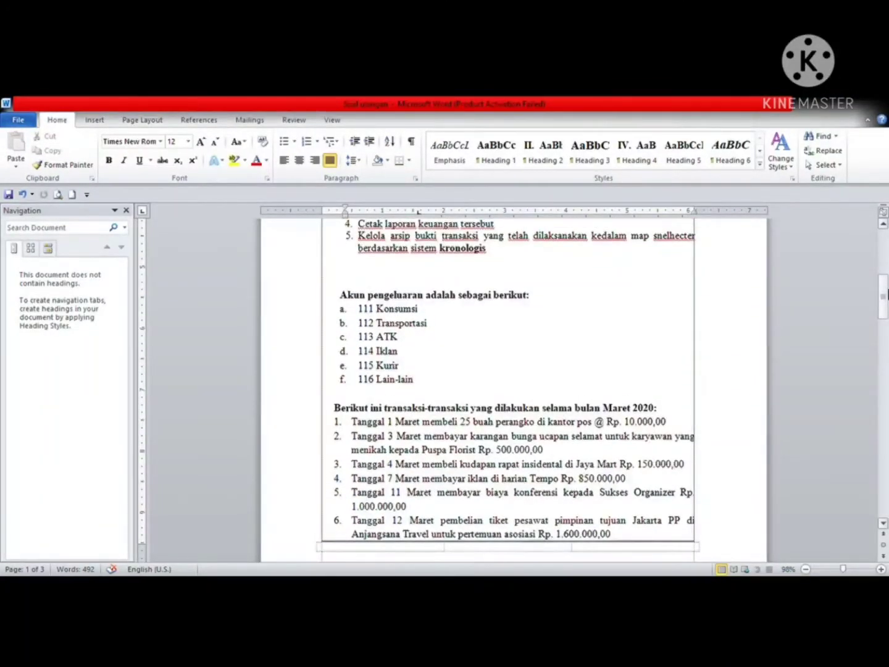
{"action": "left_click_drag", "start_coordinate": [887, 295], "coordinate": [887, 316]}
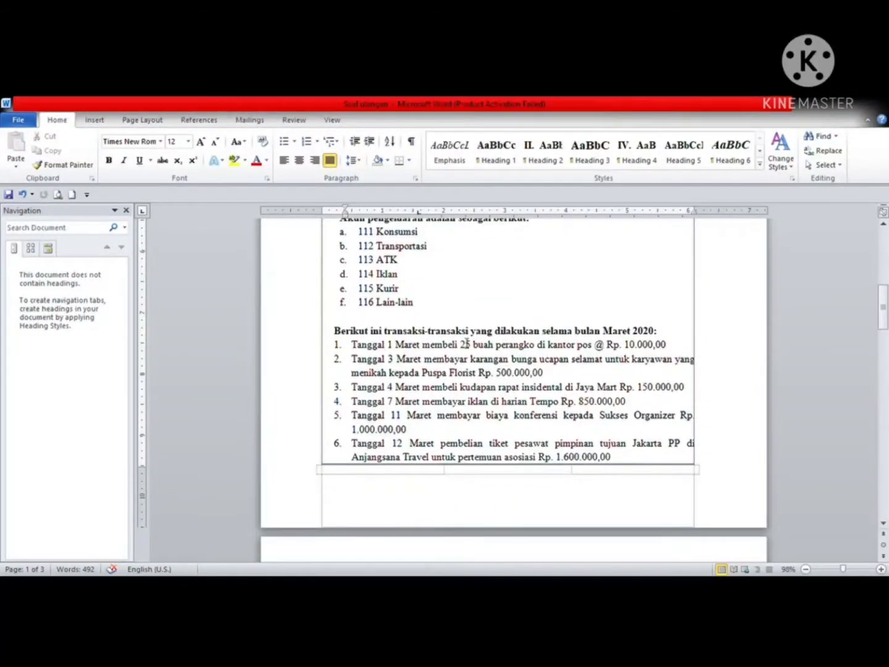
{"action": "left_click", "coordinate": [655, 332]}
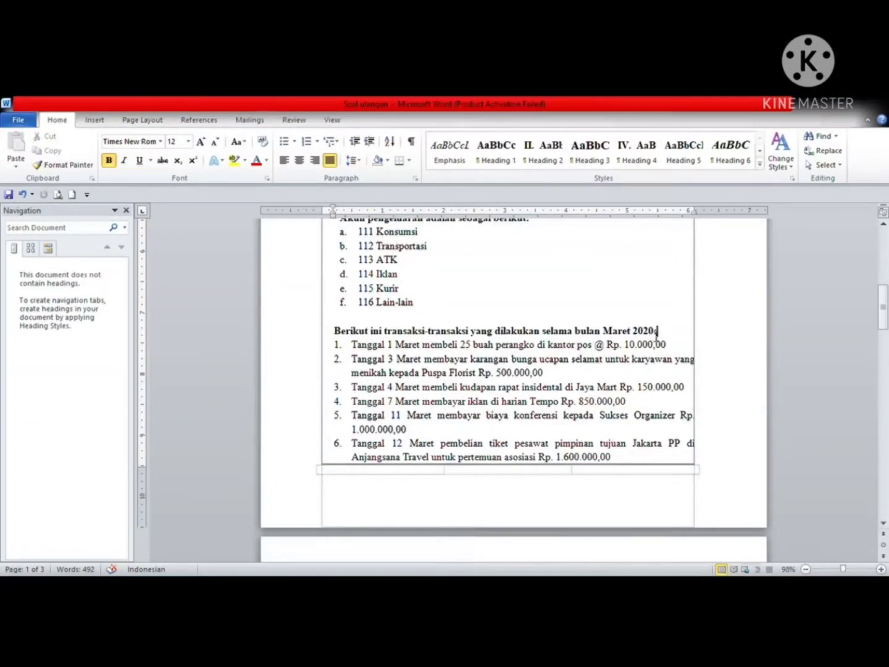
{"action": "key", "text": "BackSpace"}
{"action": "type", "text": "2"}
{"action": "key", "text": "Return"}
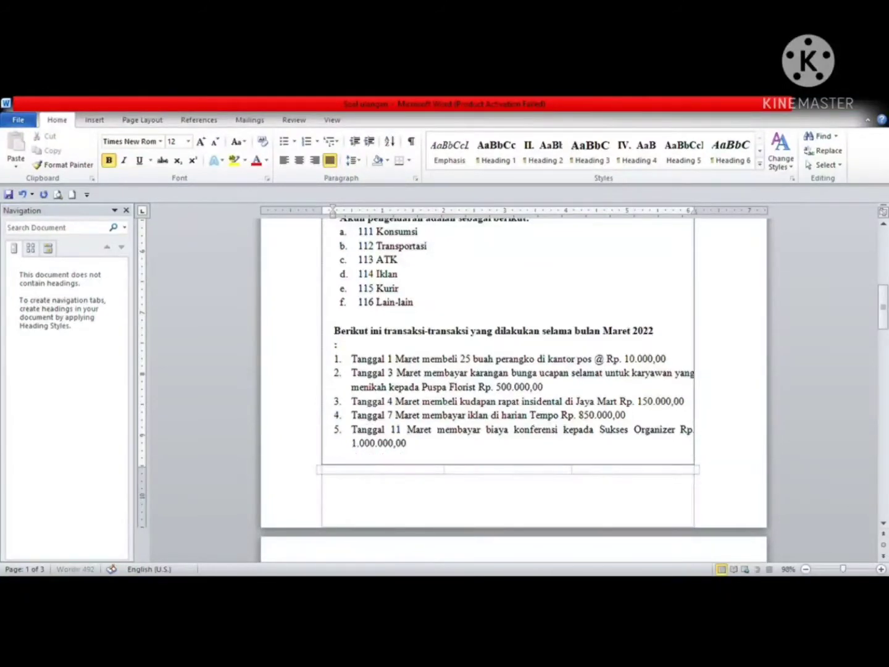
{"action": "key", "text": "BackSpace"}
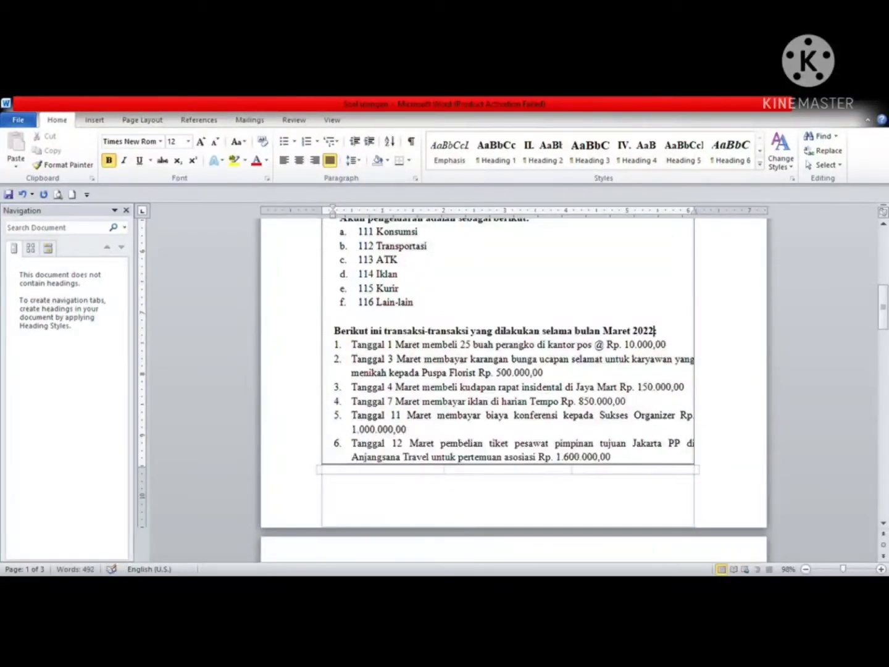
{"action": "left_click", "coordinate": [565, 377]}
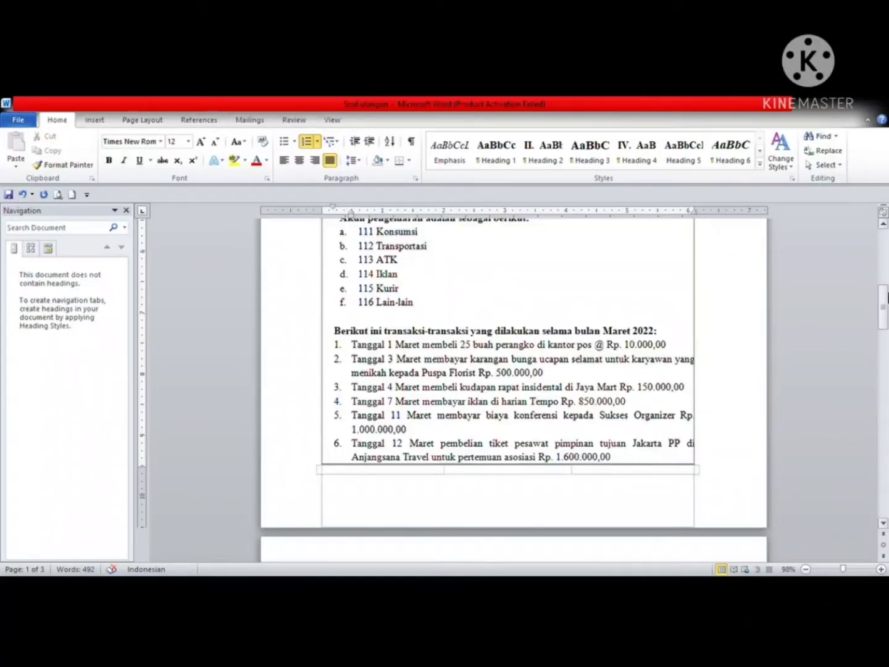
Review the second instruction under Langkah Kerja for the dates that need cash-out receipts
{"action": "scroll", "coordinate": [887, 300], "scroll_direction": "up", "scroll_amount": 8}
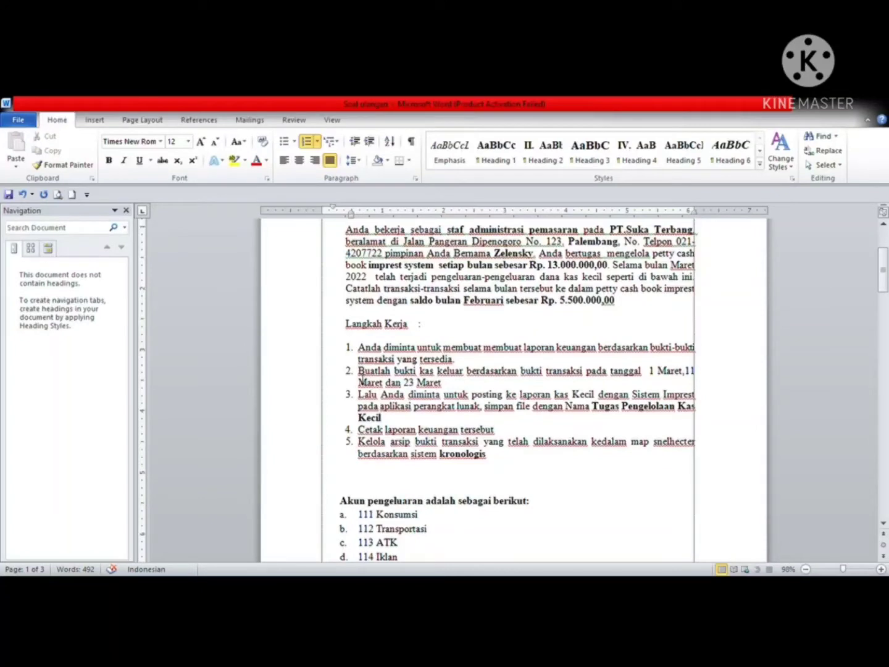
{"action": "left_click", "coordinate": [360, 371]}
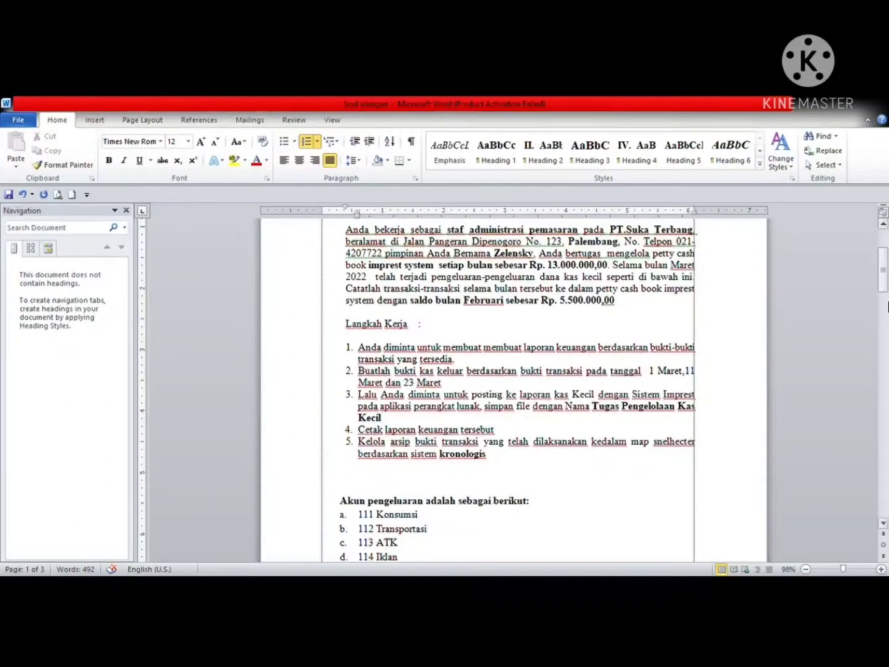
{"action": "mouse_move", "coordinate": [886, 289]}
{"action": "left_mouse_down"}
{"action": "mouse_move", "coordinate": [887, 336]}
{"action": "mouse_move", "coordinate": [887, 279]}
{"action": "left_mouse_up"}
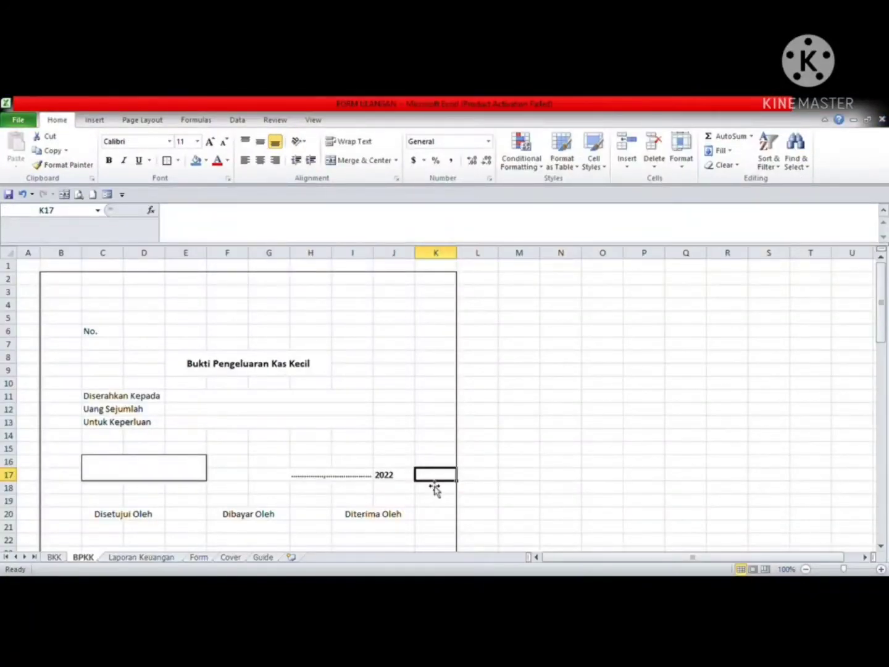
Switch back to the Excel workbook and complete the number in C6 of the BPKK form as "No. BPKK-001"
{"action": "key", "text": "alt+Tab"}
{"action": "left_click", "coordinate": [104, 335]}
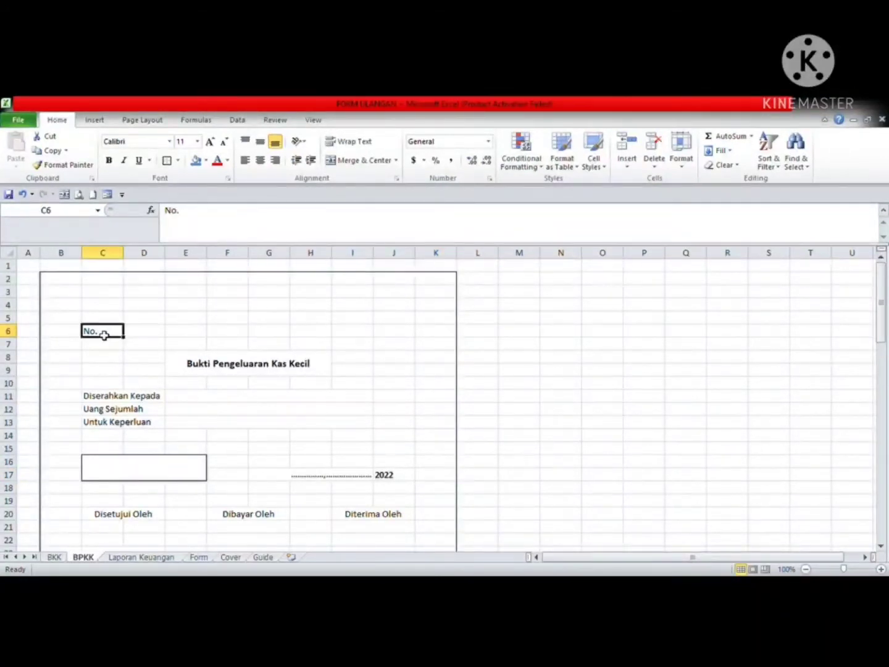
{"action": "double_click", "coordinate": [103, 335]}
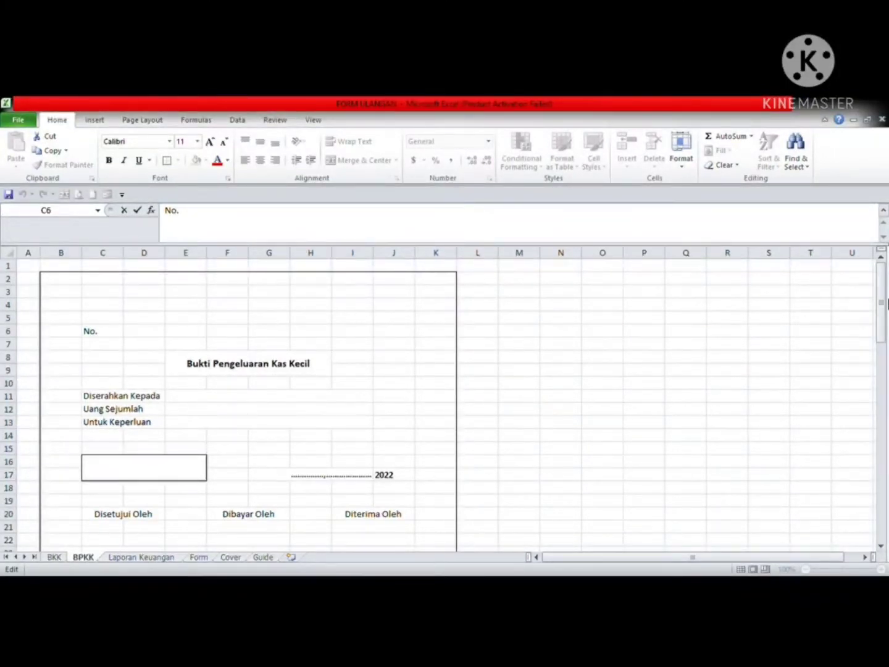
{"action": "left_click", "coordinate": [106, 331]}
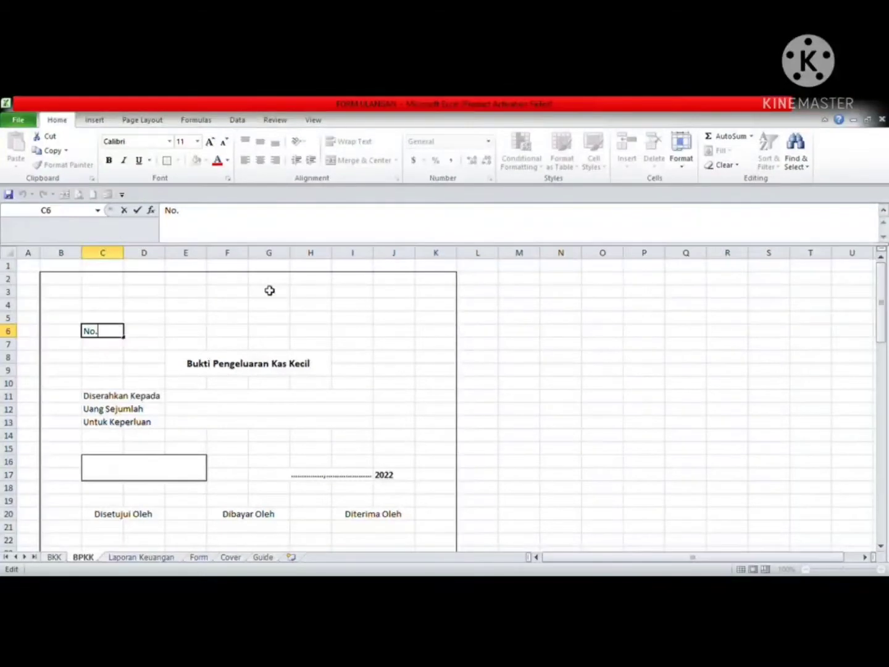
{"action": "type", "text": "BPKK-001"}
{"action": "key", "text": "Return"}
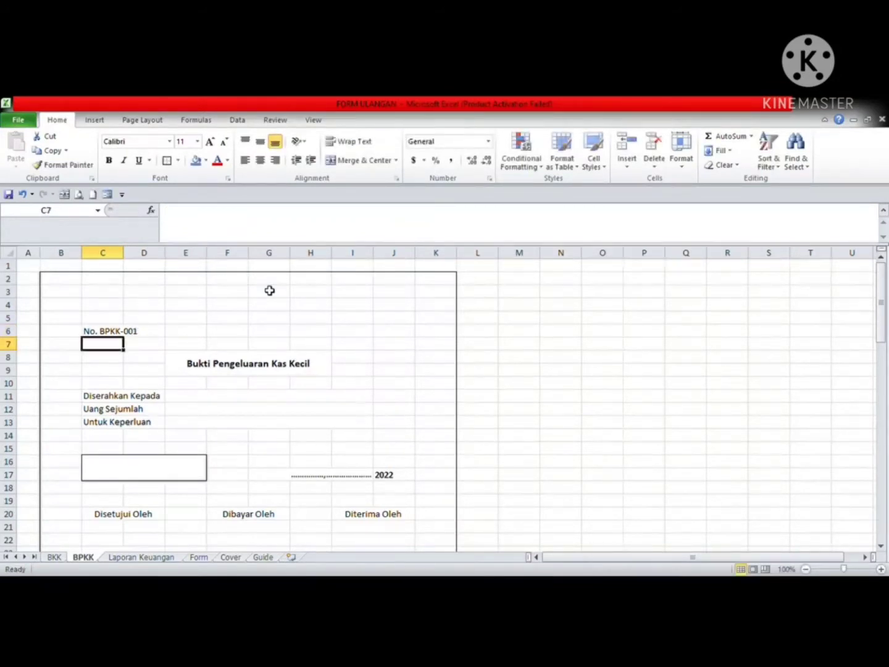
Fill in "Diserahkan Kepada" in E11 with ": Kantor pos"
{"action": "left_click", "coordinate": [182, 398]}
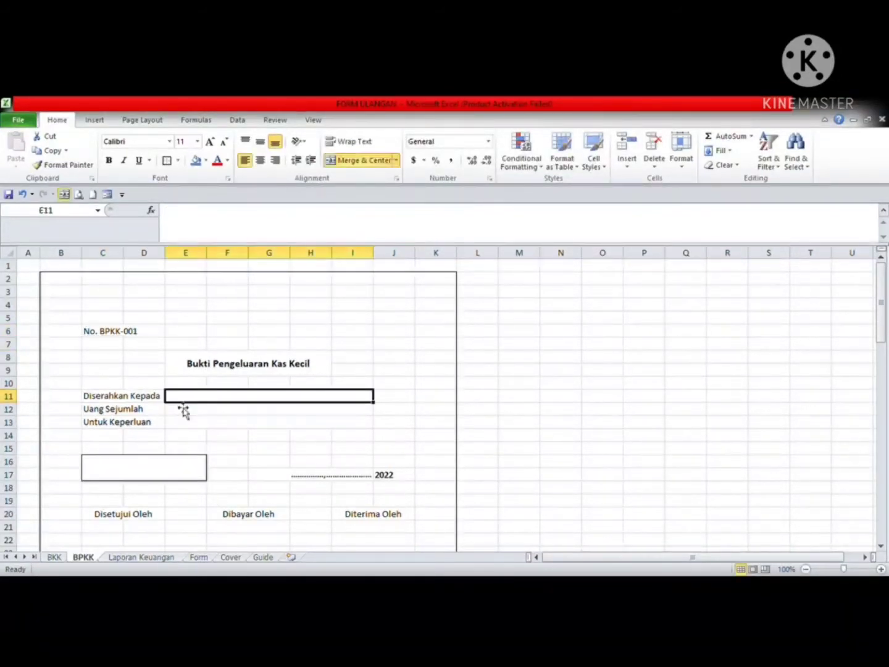
{"action": "type", "text": ":"}
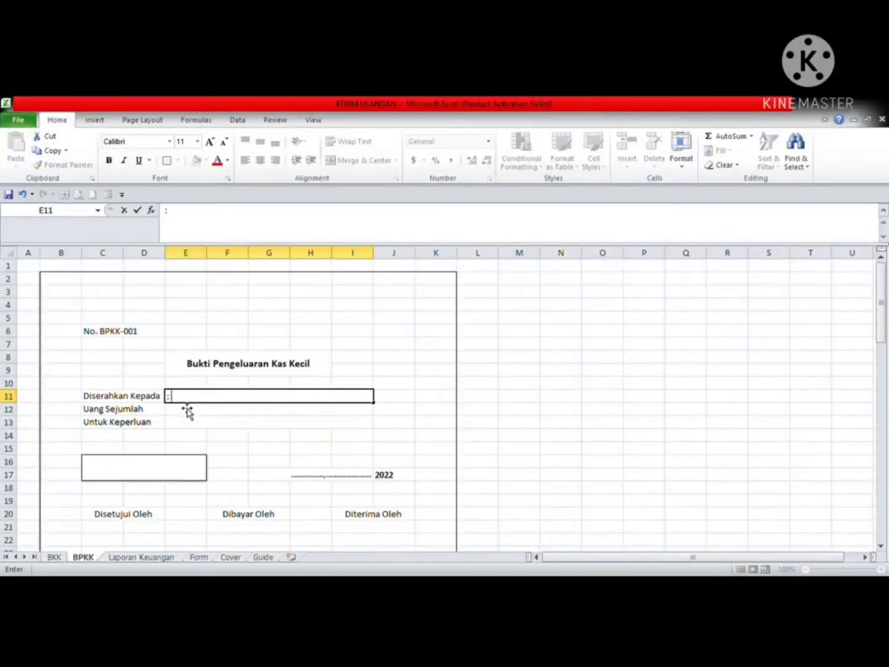
{"action": "left_click", "coordinate": [181, 404]}
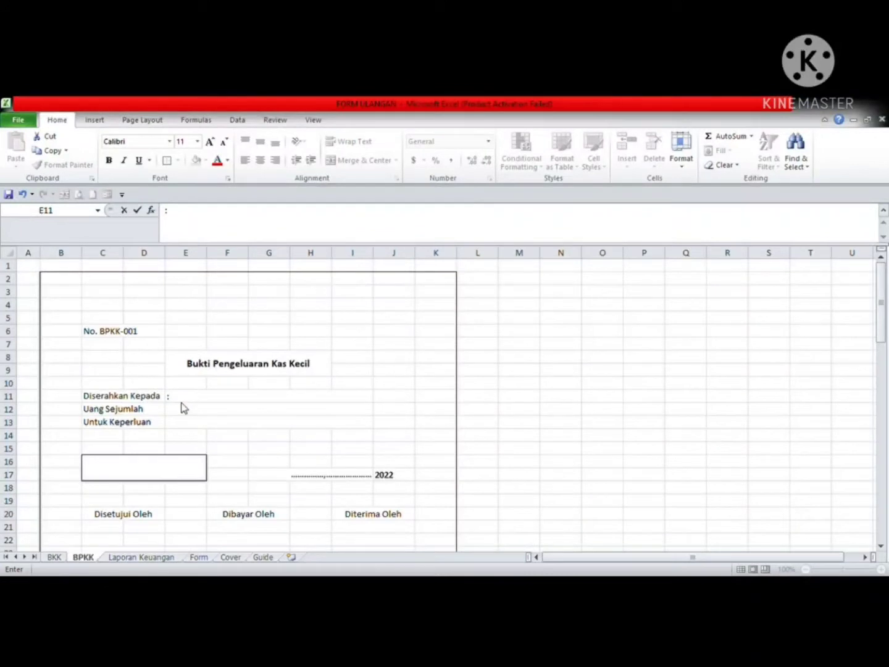
{"action": "type", "text": "K"}
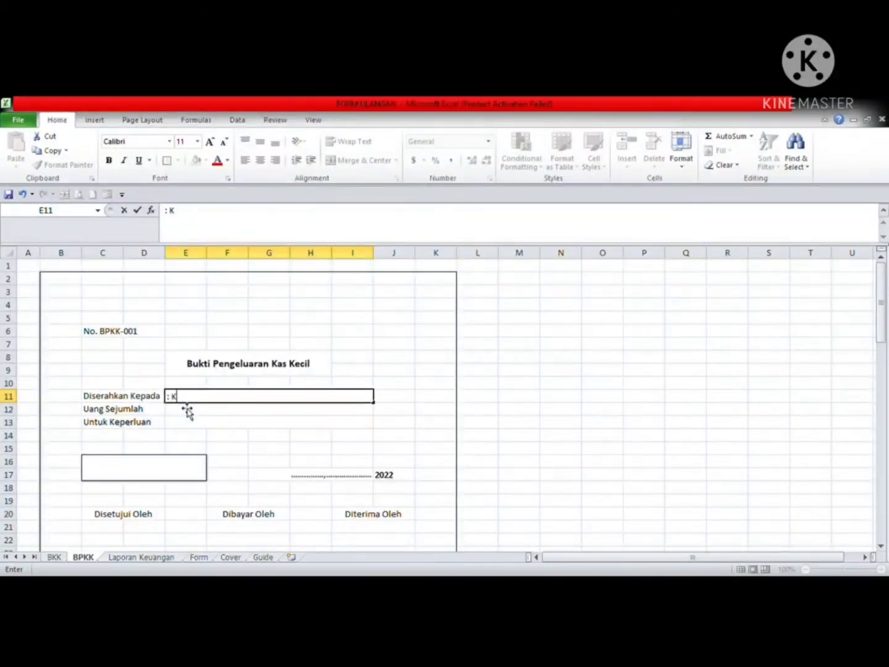
{"action": "type", "text": "antor pos"}
{"action": "key", "text": "Return"}
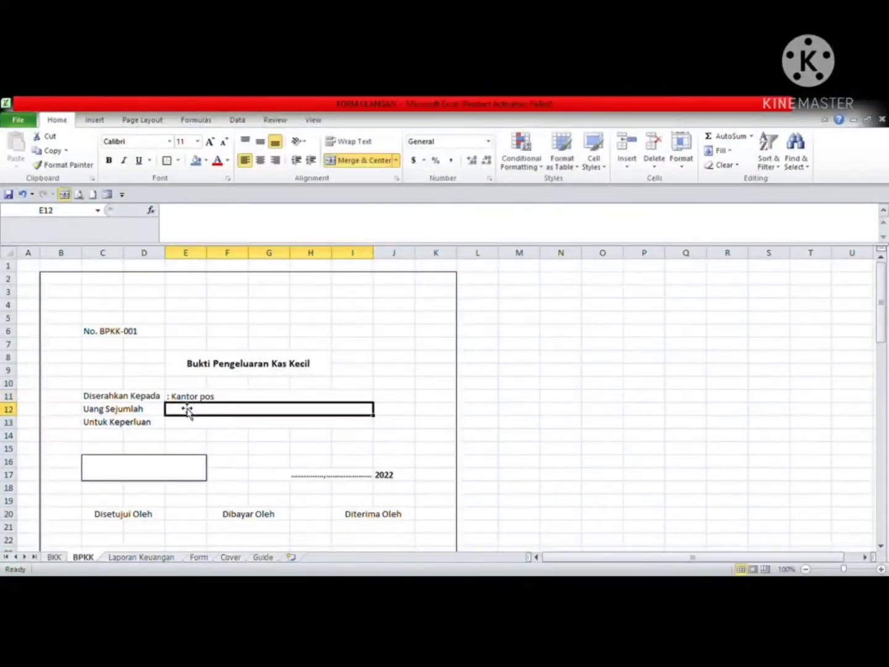
Fill in "Uang Sejumlah" in E12 with ": Dua ratus lima puluh ribu rupiah"
{"action": "type", "text": ":"}
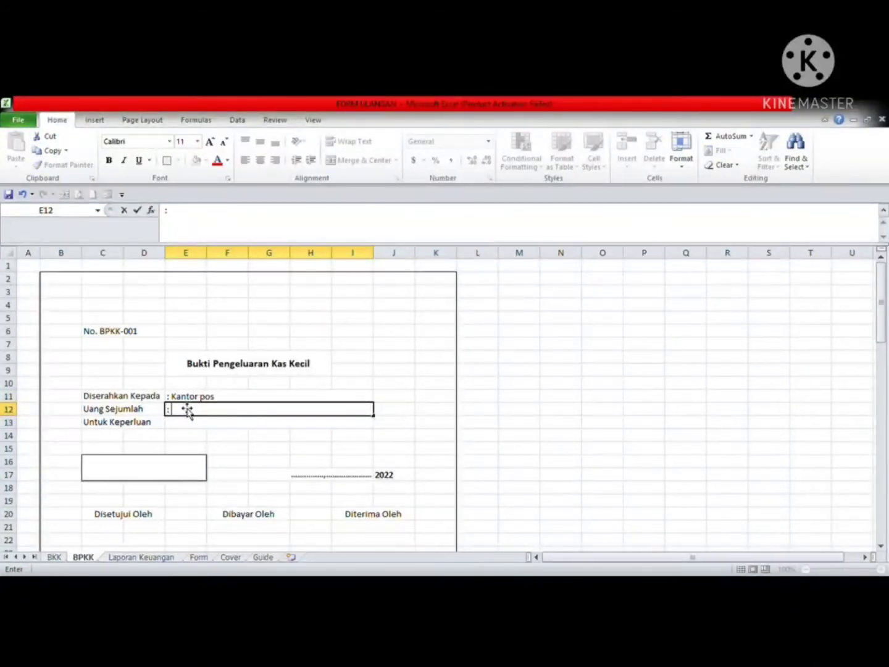
{"action": "type", "text": " 250"}
{"action": "key", "text": "BackSpace"}
{"action": "key", "text": "BackSpace"}
{"action": "key", "text": "BackSpace"}
{"action": "type", "text": "dua"}
{"action": "key", "text": "BackSpace"}
{"action": "key", "text": "BackSpace"}
{"action": "key", "text": "BackSpace"}
{"action": "type", "text": "Dua ratus lima puluh"}
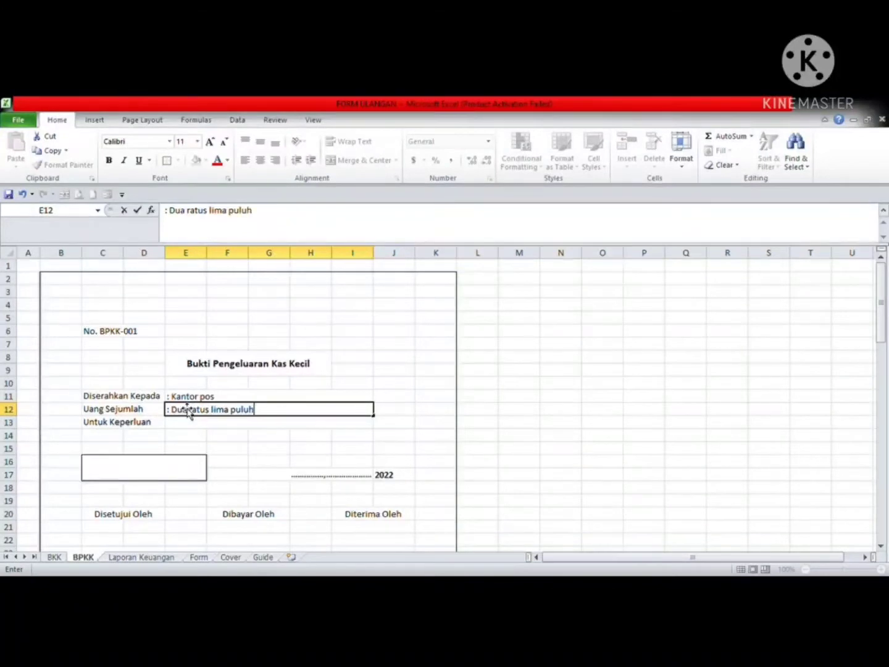
{"action": "type", "text": " ribu rupiah"}
{"action": "key", "text": "Return"}
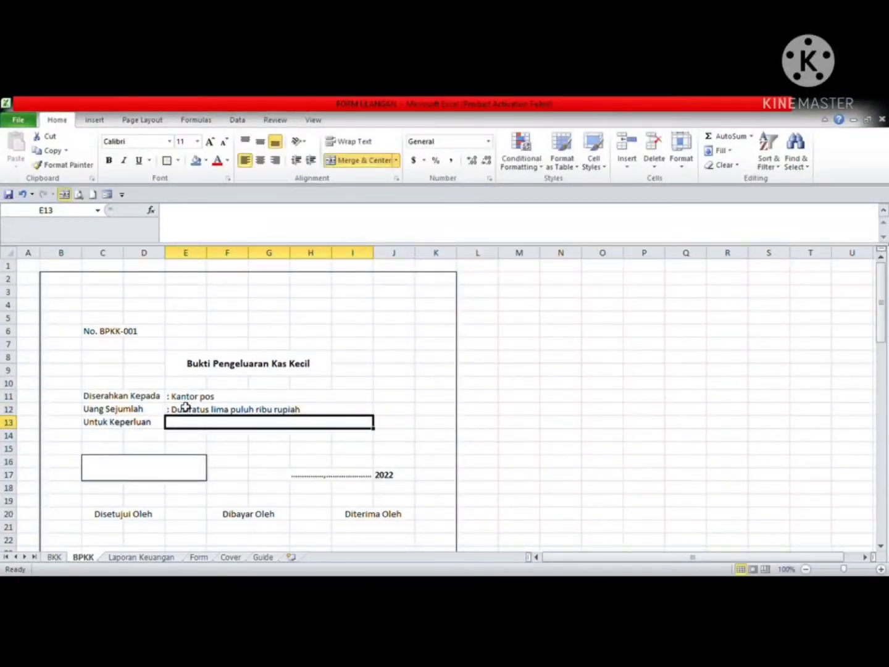
Fill in "Untuk Keperluan" in E13 with ": Membeli perangko", consulting the completed form on the BKK sheet for the wording
{"action": "type", "text": ":"}
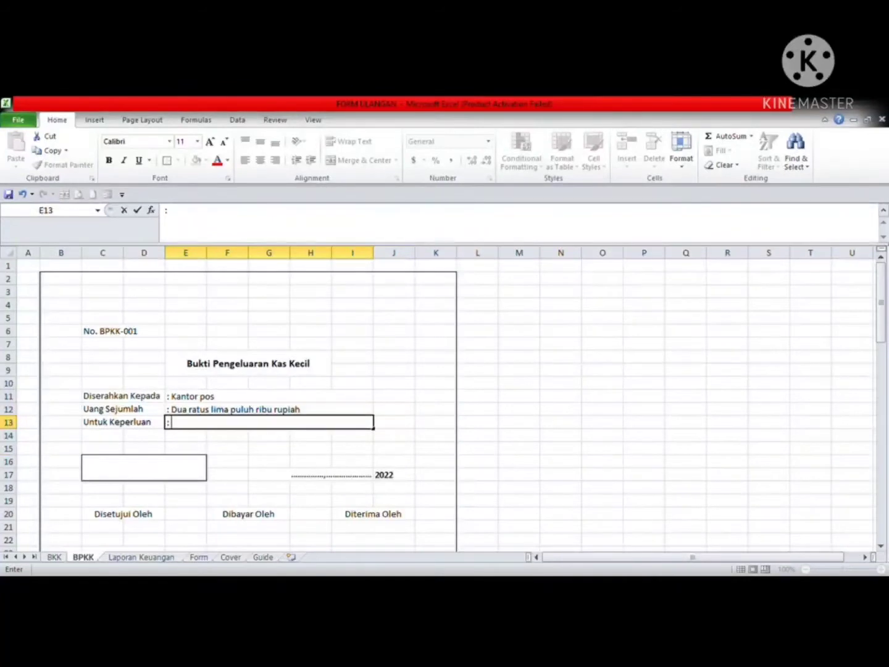
{"action": "left_click", "coordinate": [54, 559]}
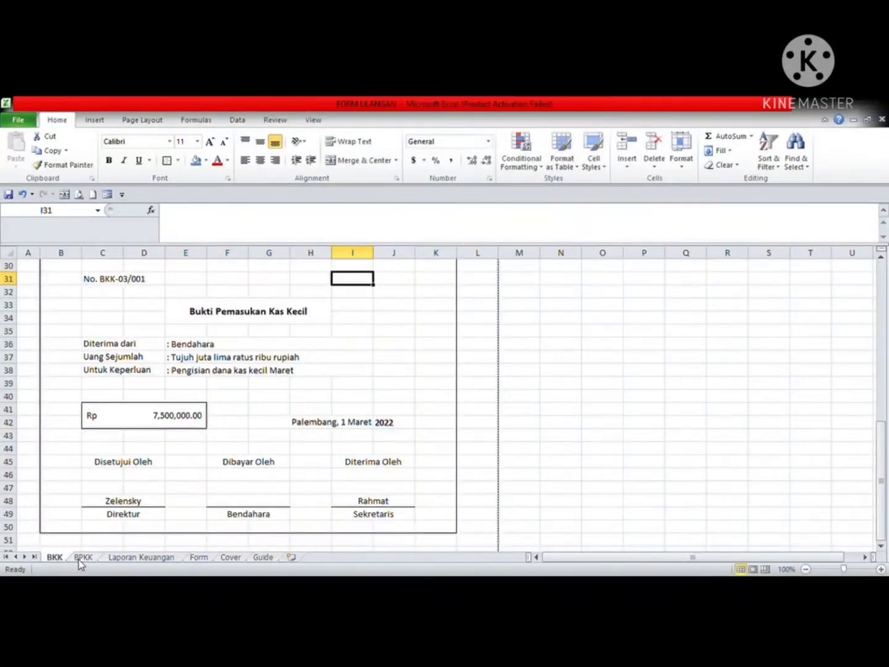
{"action": "left_click", "coordinate": [80, 558]}
{"action": "left_click", "coordinate": [55, 558]}
{"action": "left_click", "coordinate": [80, 559]}
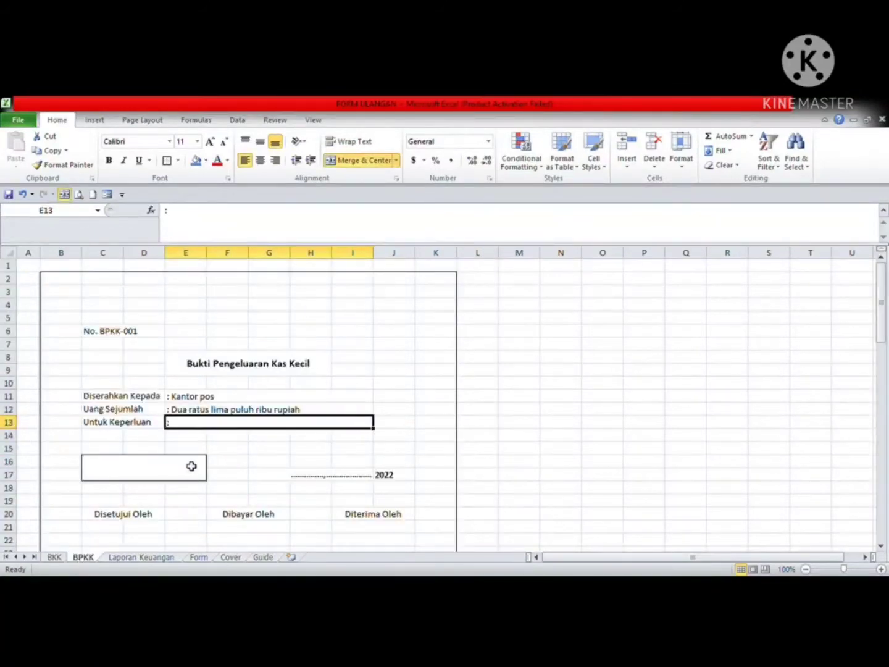
{"action": "double_click", "coordinate": [193, 425]}
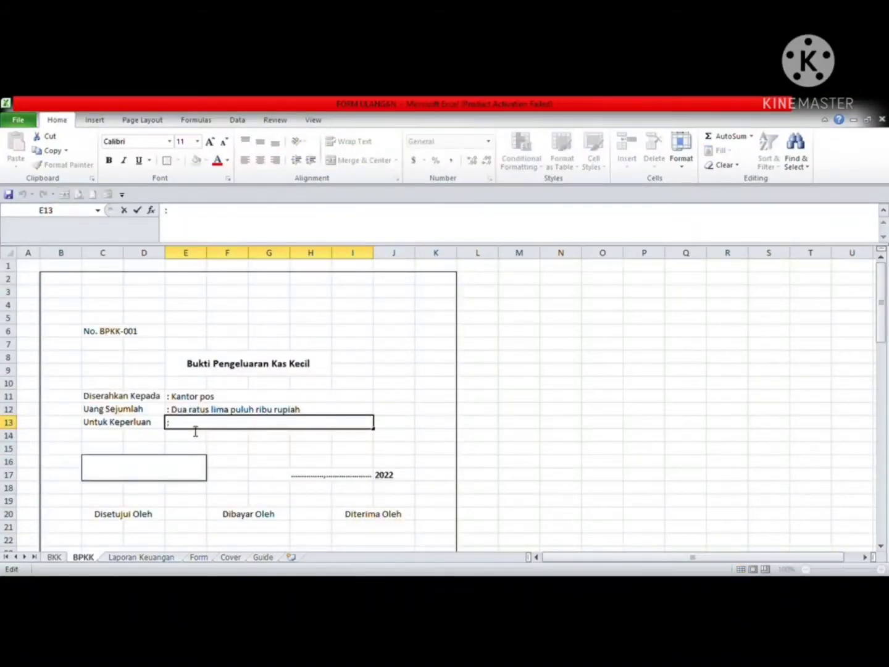
{"action": "type", "text": "Membeli perangko"}
{"action": "key", "text": "Return"}
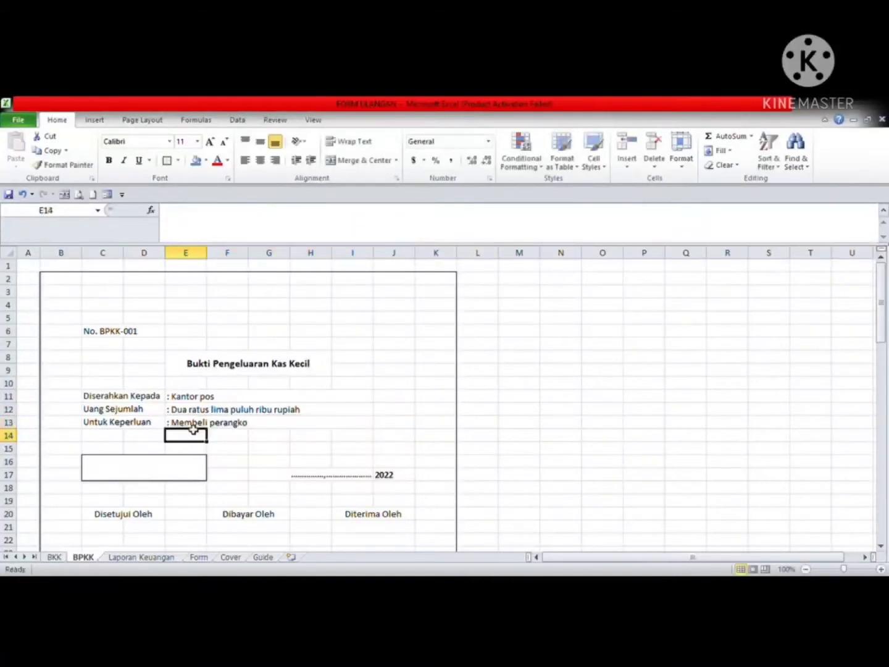
{"action": "type", "text": "\\"}
{"action": "key", "text": "BackSpace"}
{"action": "key", "text": "Return"}
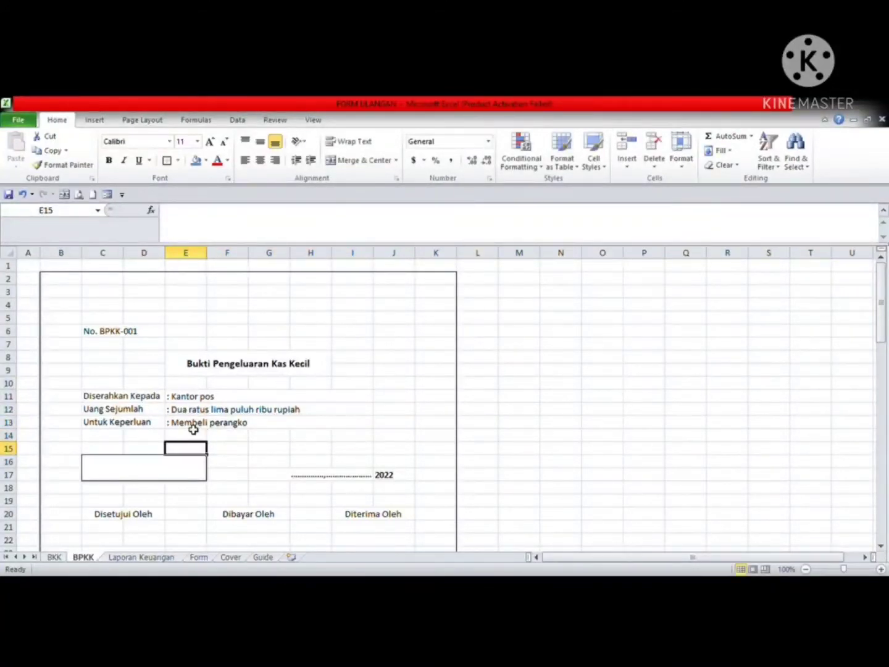
Enter the amount 250000 in the boxed cell C16 of the BPKK form
{"action": "left_click", "coordinate": [185, 464]}
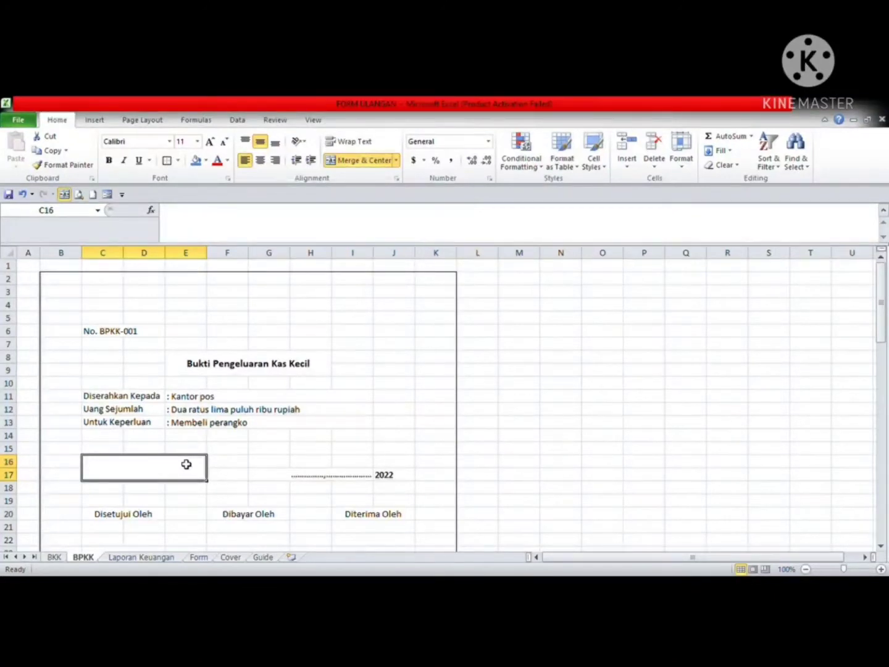
{"action": "type", "text": "2"}
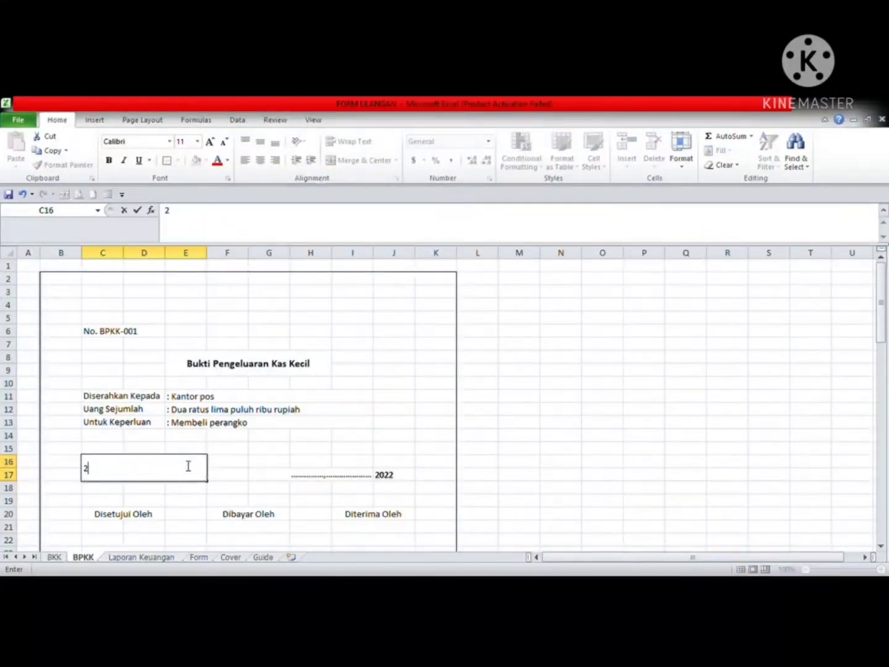
{"action": "type", "text": "50000"}
{"action": "key", "text": "Return"}
{"action": "left_click", "coordinate": [187, 464]}
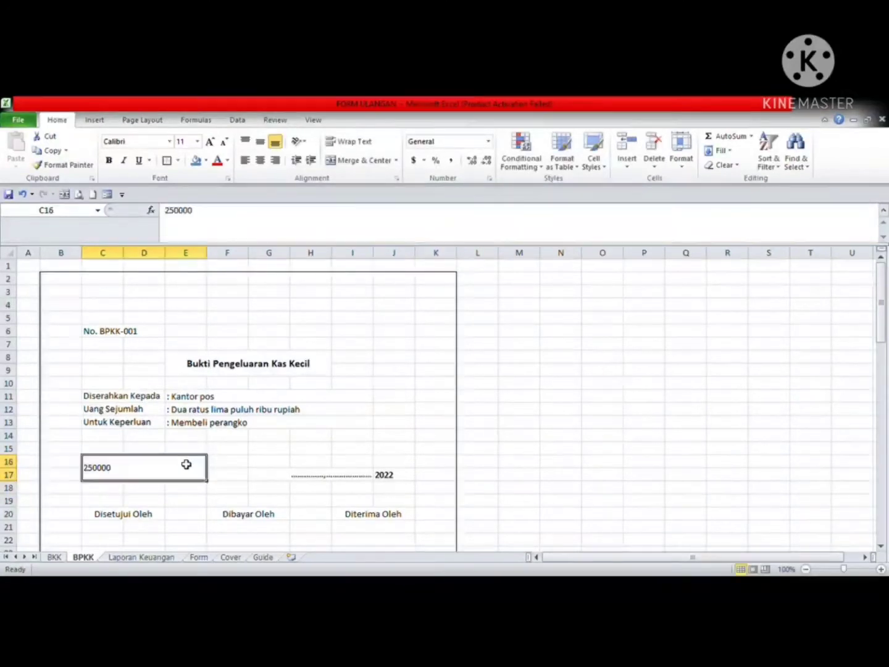
{"action": "left_click", "coordinate": [173, 501]}
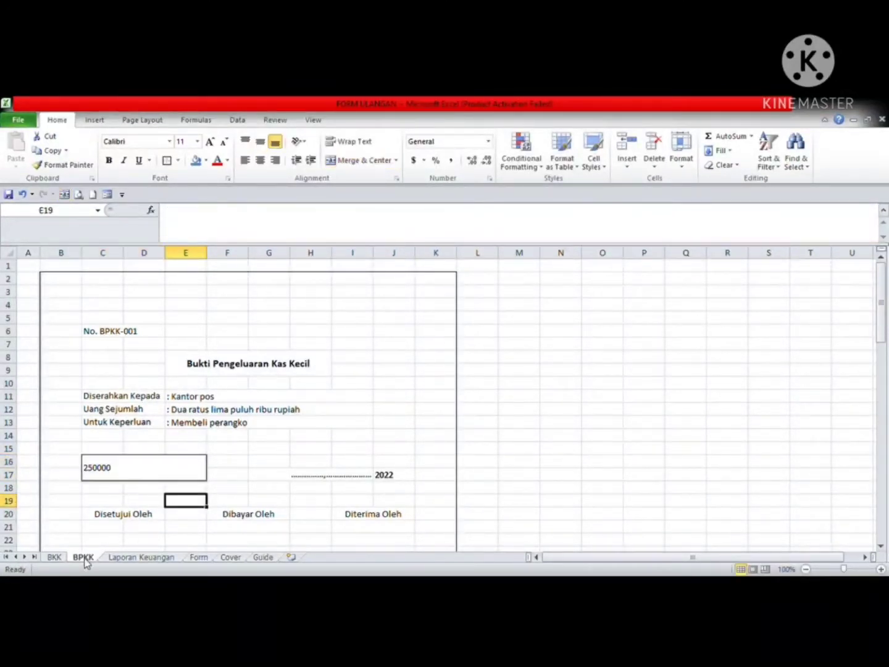
Copy the accounting format from the amount box C41 on the BKK sheet to C16 on the BPKK sheet
{"action": "left_click", "coordinate": [54, 557]}
{"action": "left_click", "coordinate": [127, 412]}
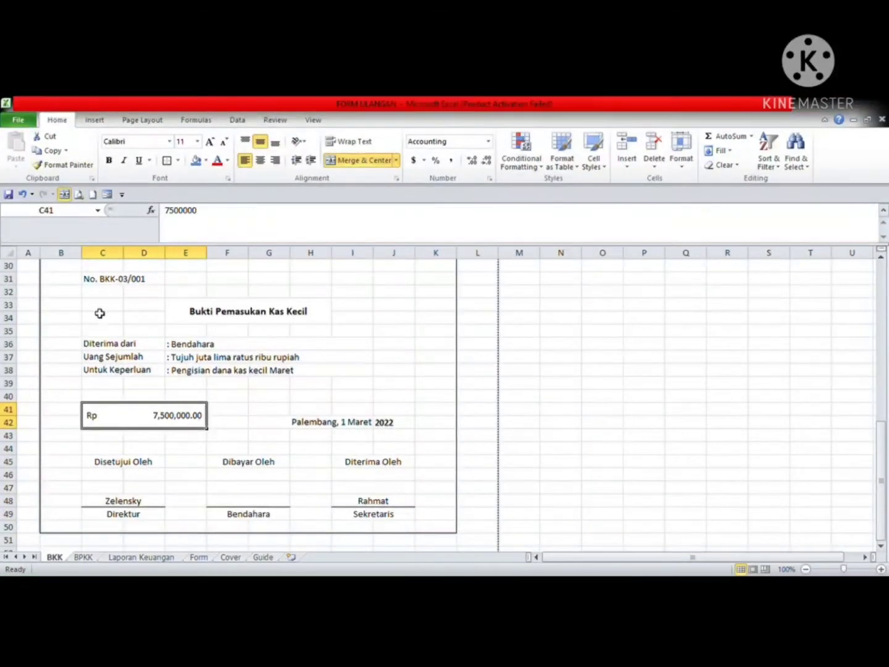
{"action": "left_click", "coordinate": [63, 164]}
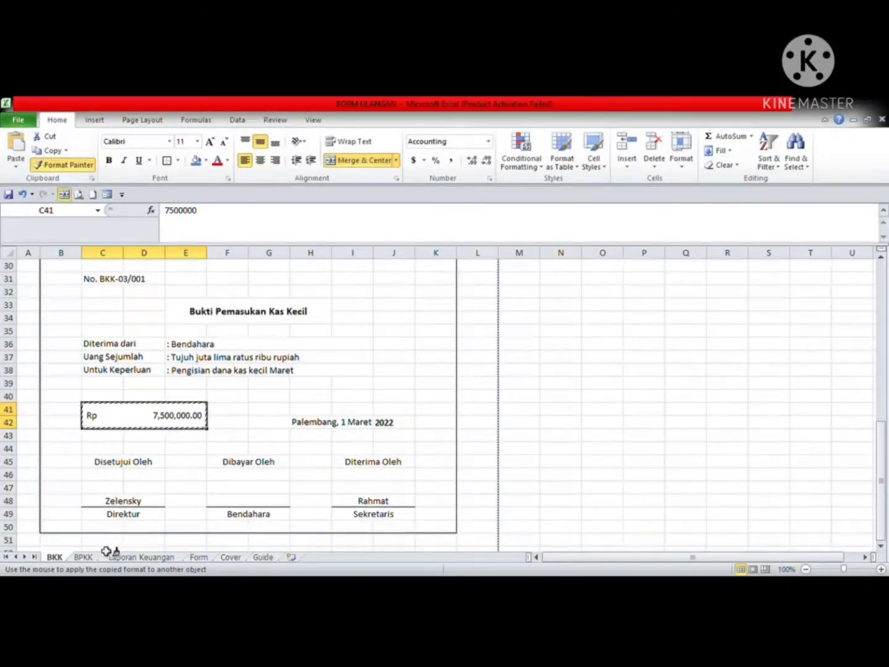
{"action": "left_click", "coordinate": [86, 557]}
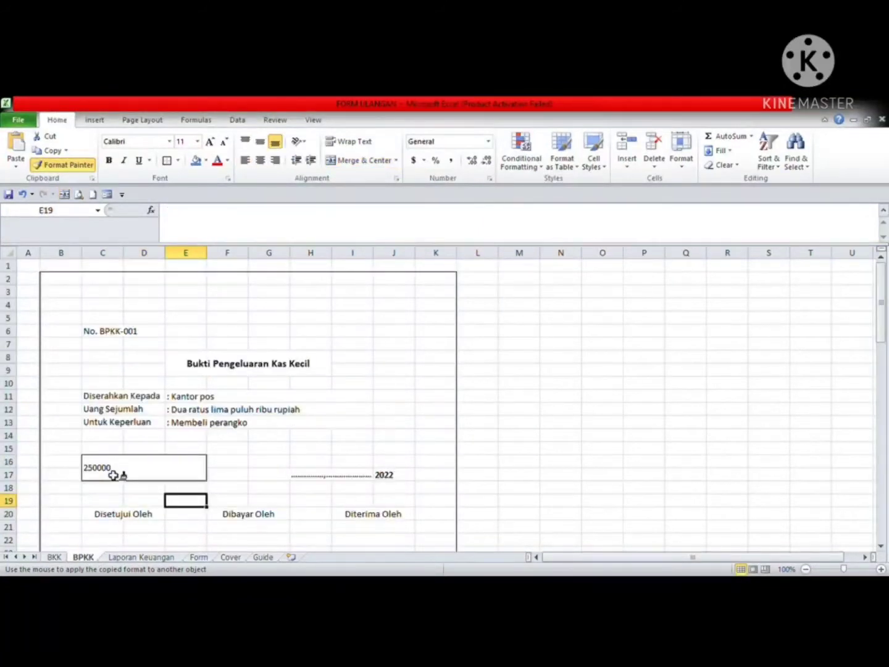
{"action": "left_click", "coordinate": [113, 475]}
{"action": "left_click", "coordinate": [277, 451]}
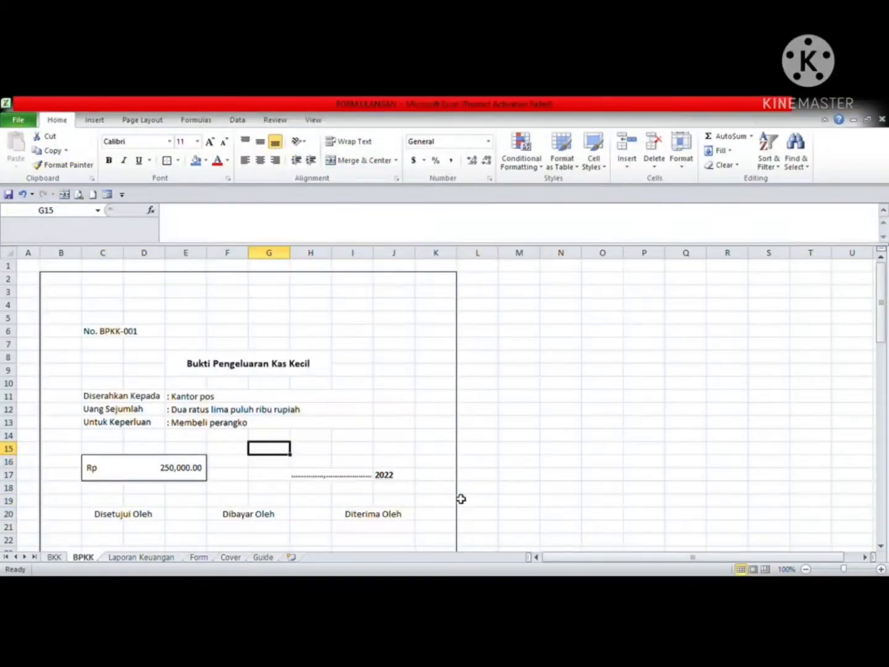
Replace the dotted place and date line in G17 with "Palembang, 1 Maret"
{"action": "left_click_drag", "start_coordinate": [883, 302], "coordinate": [883, 333]}
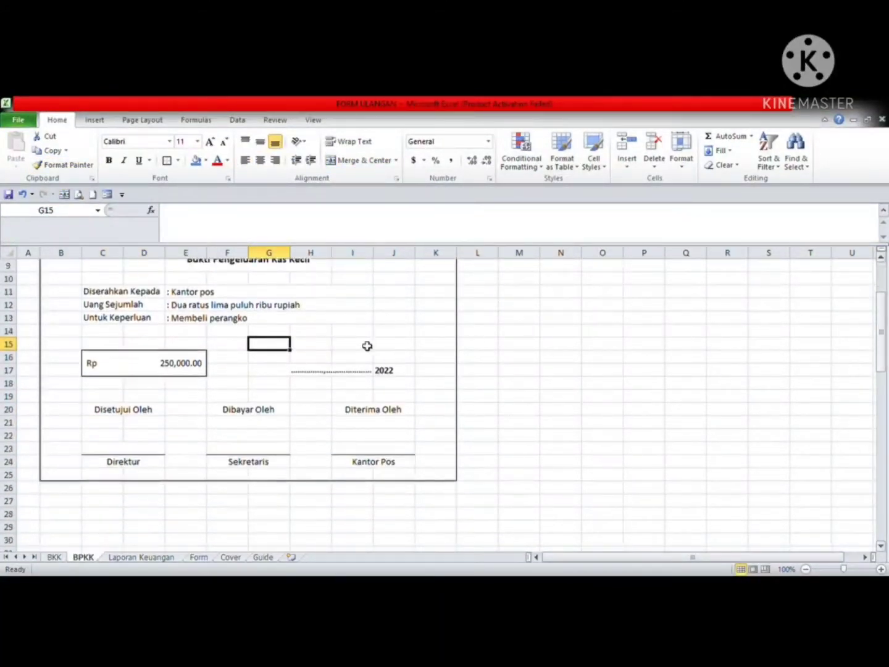
{"action": "left_click", "coordinate": [318, 372]}
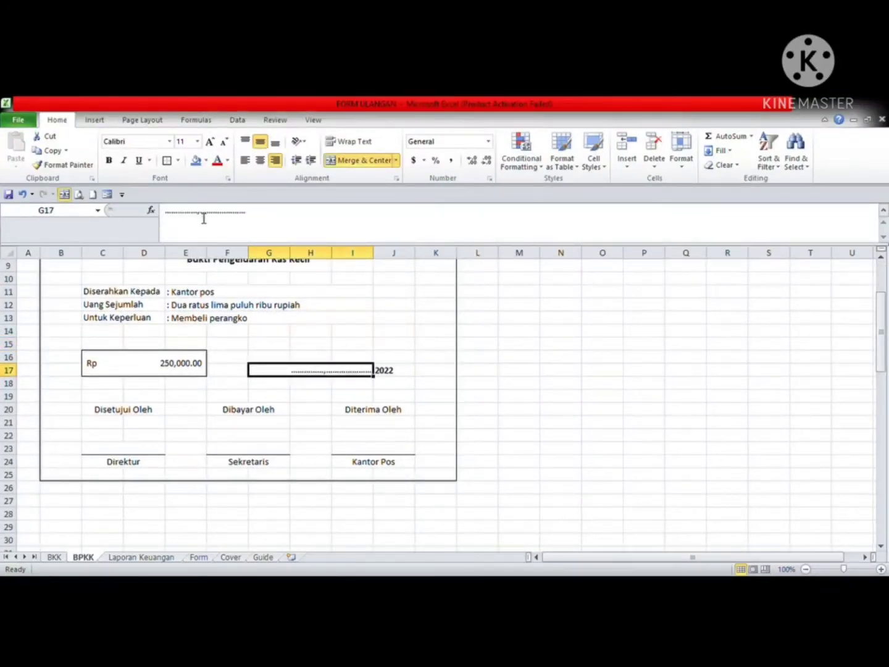
{"action": "left_click", "coordinate": [270, 214]}
{"action": "left_click_drag", "start_coordinate": [260, 213], "coordinate": [161, 213]}
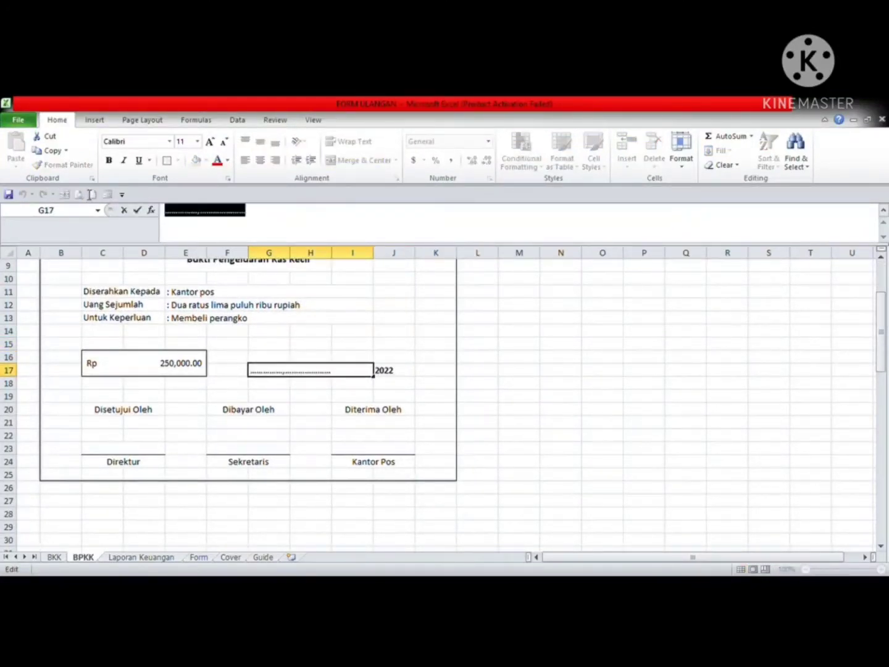
{"action": "type", "text": "Pal"}
{"action": "key", "text": "BackSpace"}
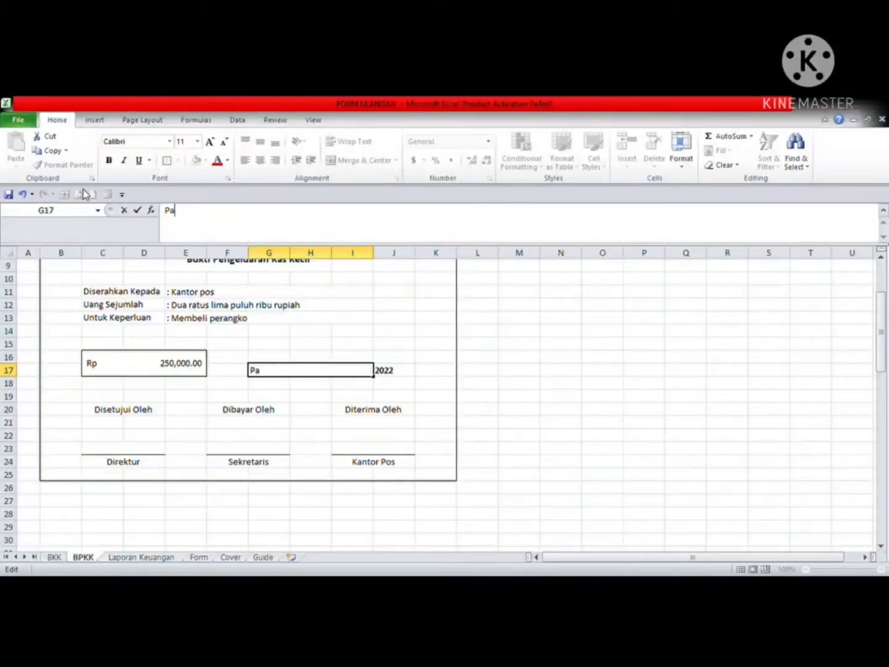
{"action": "type", "text": "lembang, 1"}
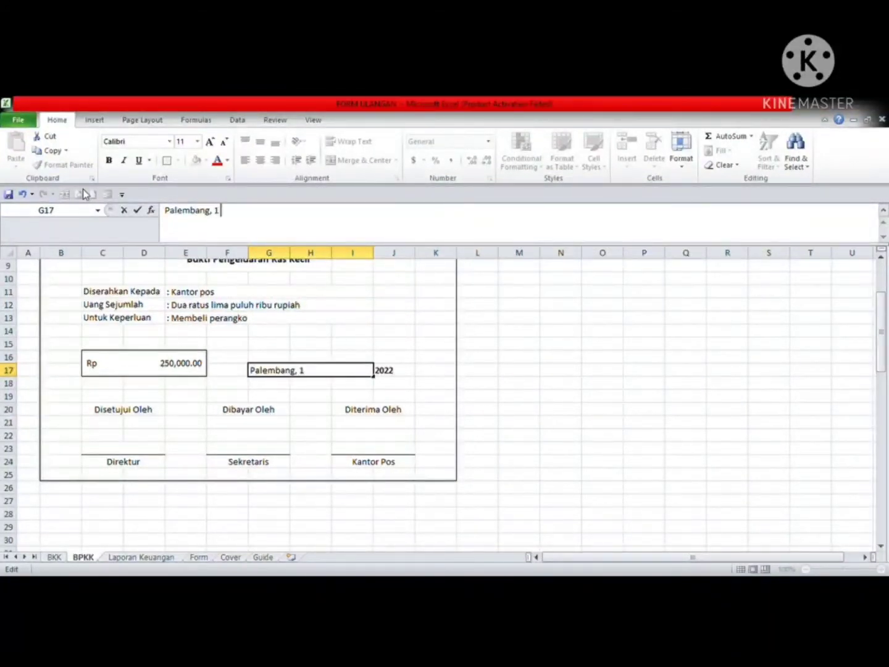
{"action": "type", "text": " Maret"}
{"action": "key", "text": "Return"}
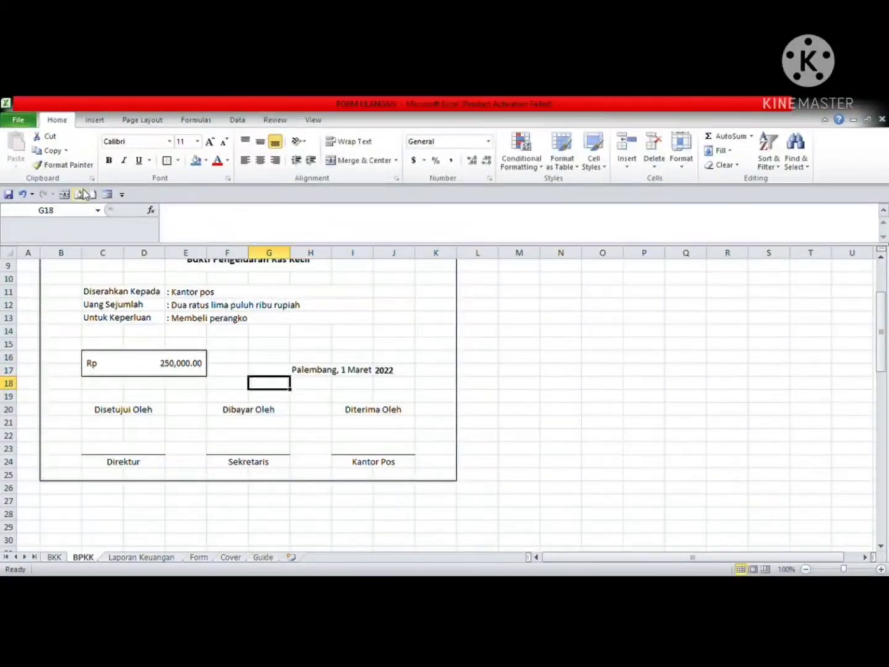
Enter the director's name in C23 and the secretary's name in F23, leaving the Kantor Pos signature line empty
{"action": "left_click", "coordinate": [137, 452]}
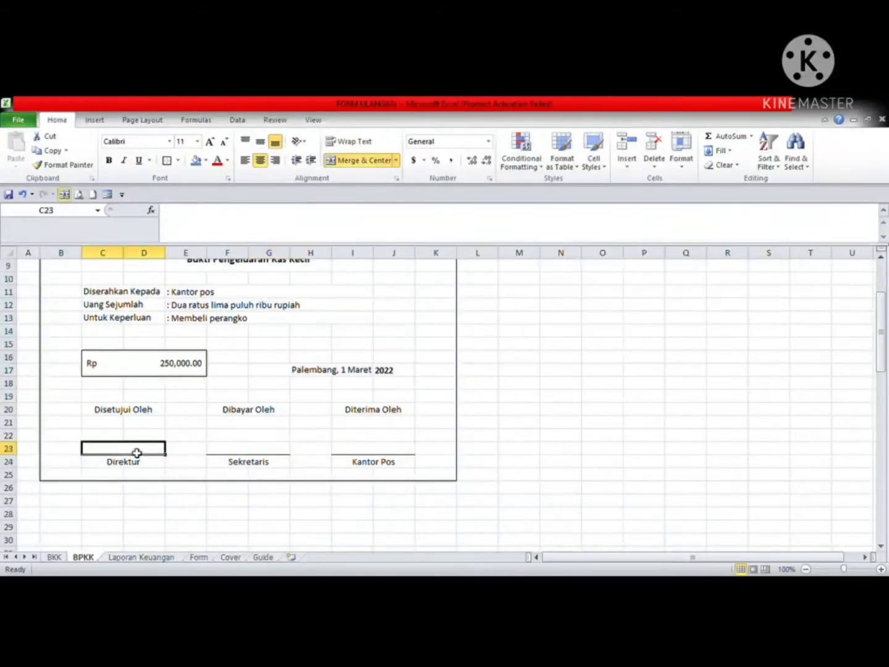
{"action": "type", "text": "Zelens"}
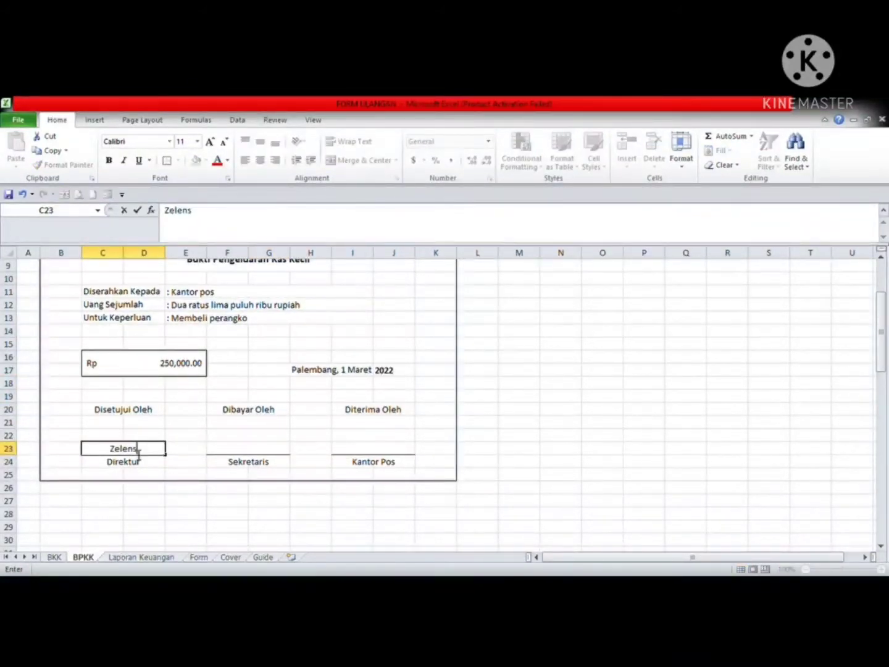
{"action": "type", "text": "ky"}
{"action": "key", "text": "Tab"}
{"action": "key", "text": "Tab"}
{"action": "type", "text": "Rahmat"}
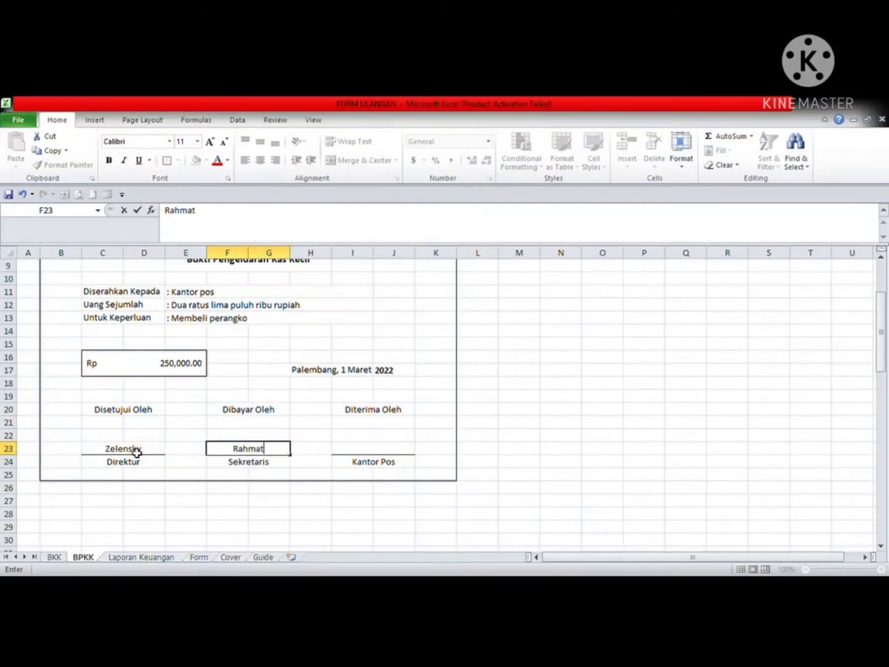
{"action": "key", "text": "Tab"}
{"action": "key", "text": "Tab"}
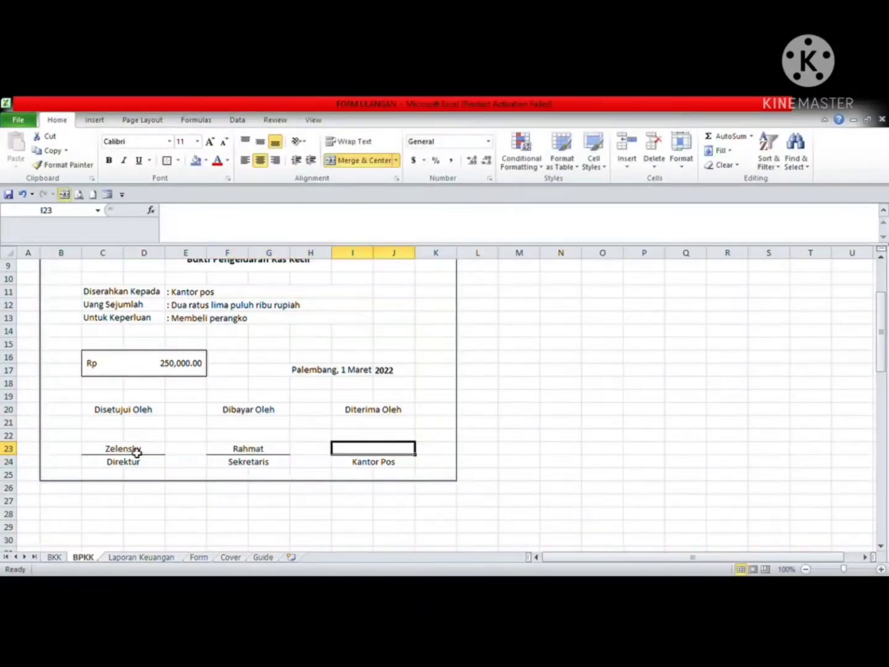
{"action": "left_click", "coordinate": [803, 412]}
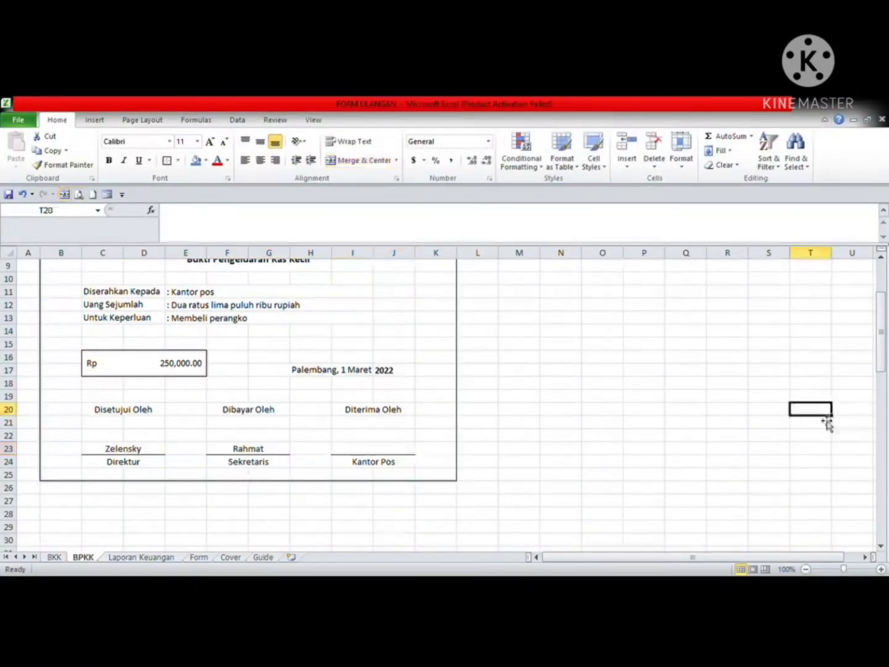
Copy the completed BPKK form B2:K25 and paste it below, starting at B27
{"action": "left_click_drag", "start_coordinate": [885, 368], "coordinate": [885, 331]}
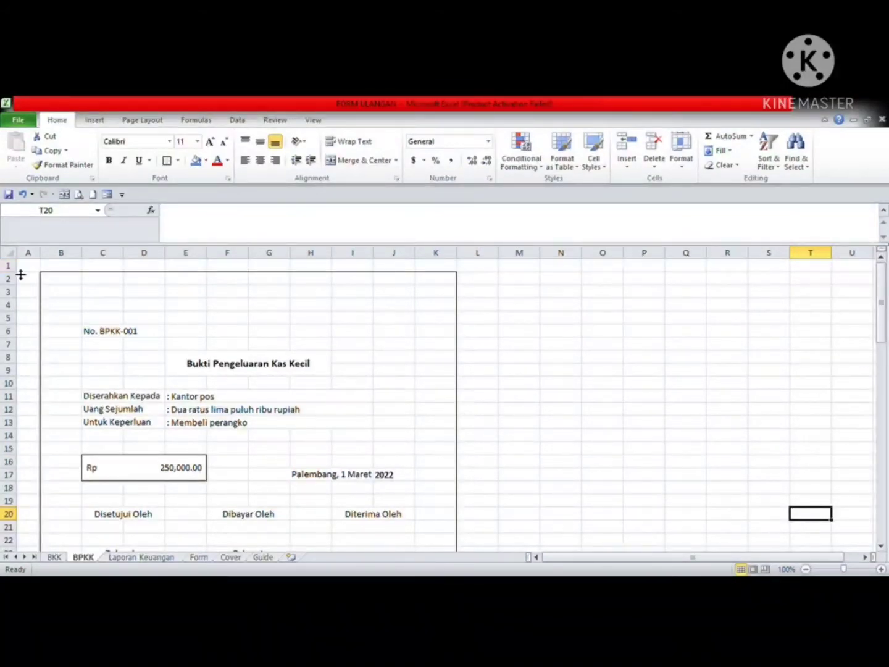
{"action": "left_click_drag", "start_coordinate": [53, 279], "coordinate": [443, 518]}
{"action": "key", "text": "ctrl+c"}
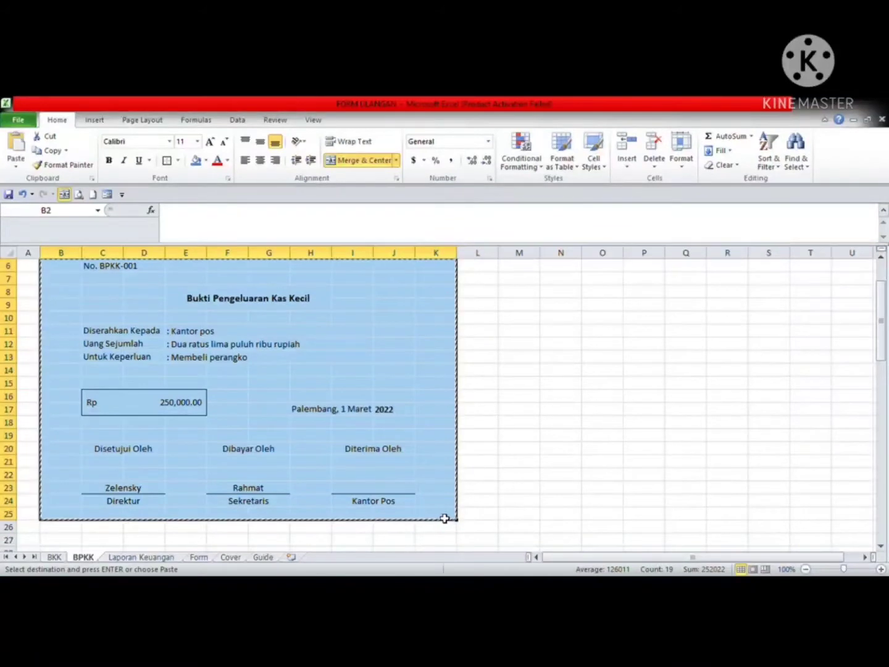
{"action": "left_click_drag", "start_coordinate": [883, 305], "coordinate": [886, 356]}
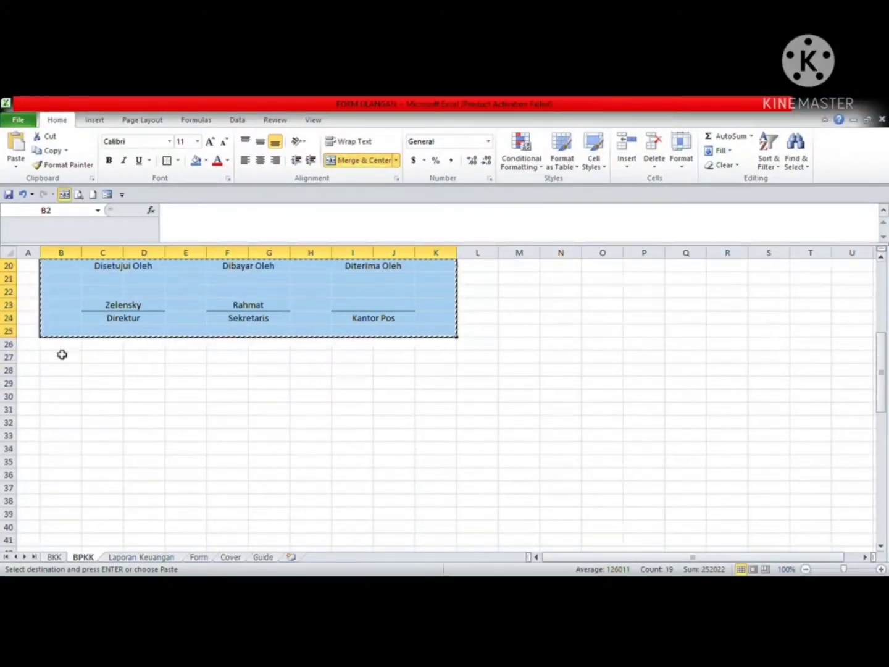
{"action": "left_click", "coordinate": [63, 358]}
{"action": "key", "text": "ctrl+v"}
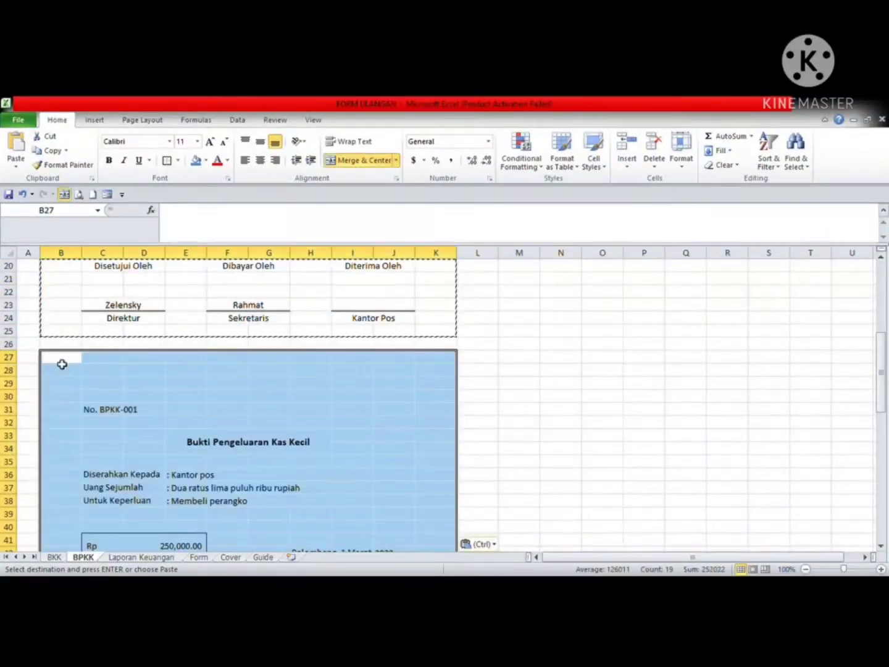
Change the number of the copied form in C31 to "No. BPKK-005"
{"action": "left_click", "coordinate": [148, 411]}
{"action": "left_click", "coordinate": [99, 412]}
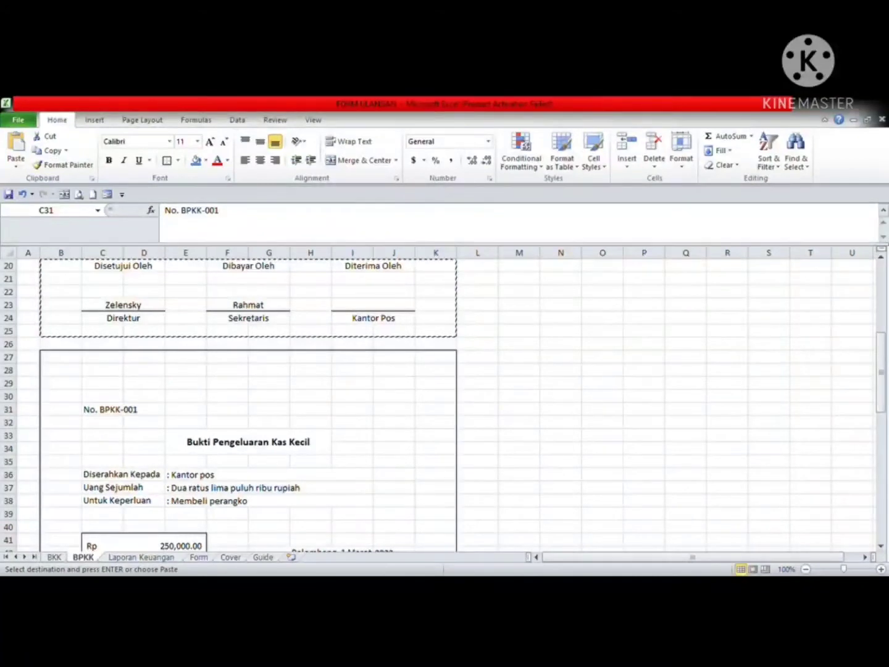
{"action": "left_click", "coordinate": [102, 409]}
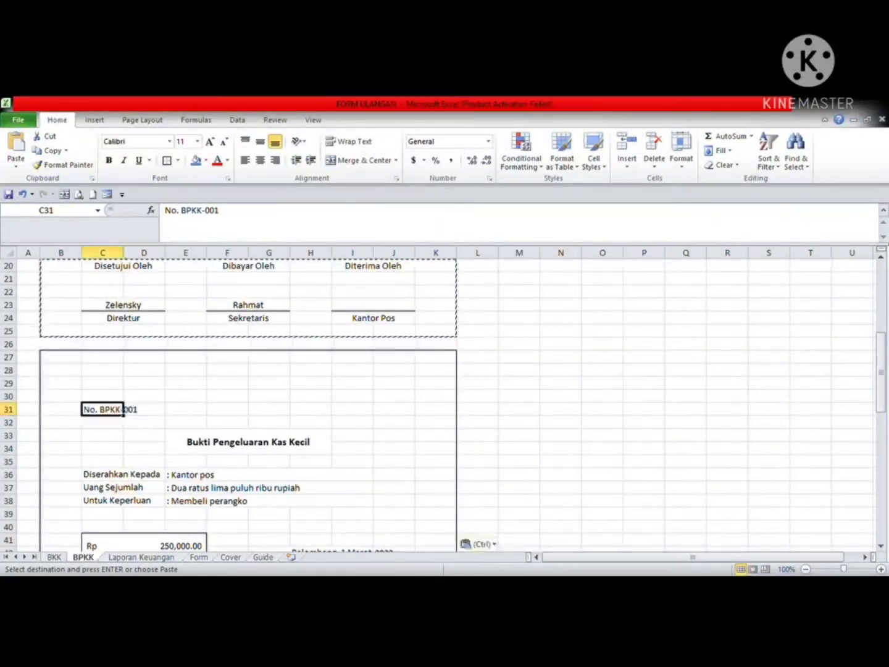
{"action": "left_click", "coordinate": [228, 219]}
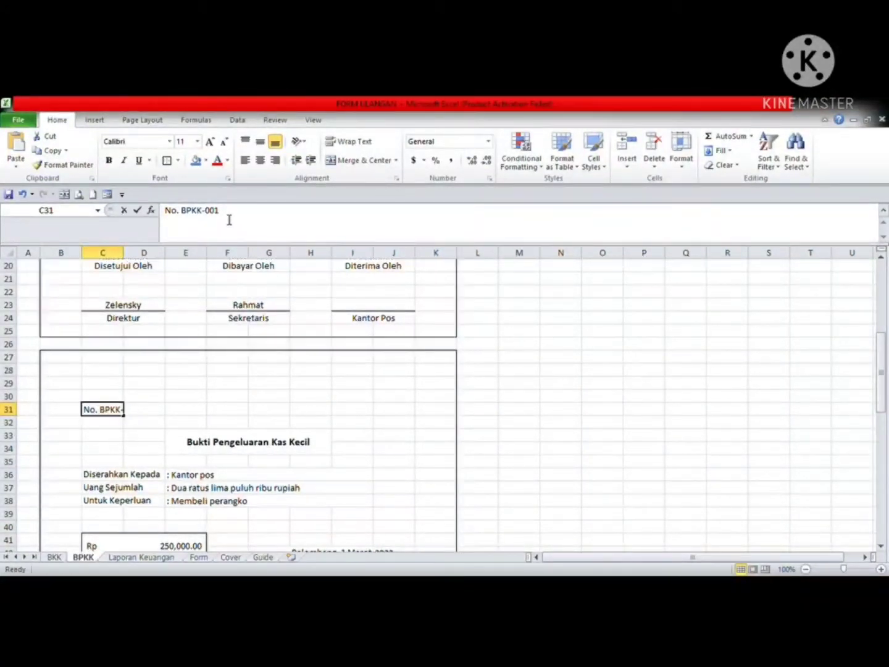
{"action": "key", "text": "BackSpace"}
{"action": "type", "text": "5"}
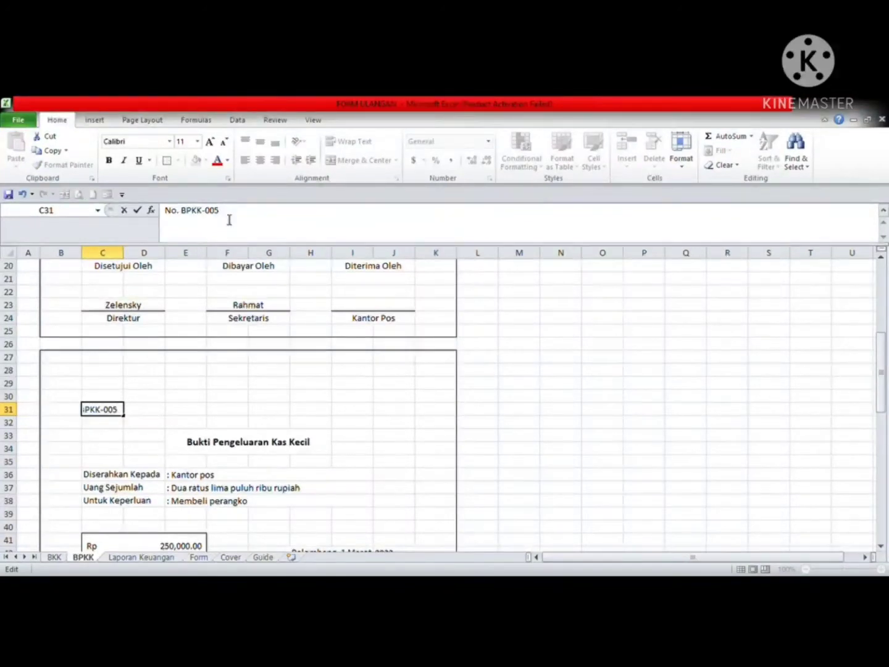
{"action": "key", "text": "Return"}
Change the recipient in E36 of the BPKK-005 form to ": Sukses Organizer"
{"action": "key", "text": "Down"}
{"action": "key", "text": "Down"}
{"action": "key", "text": "Down"}
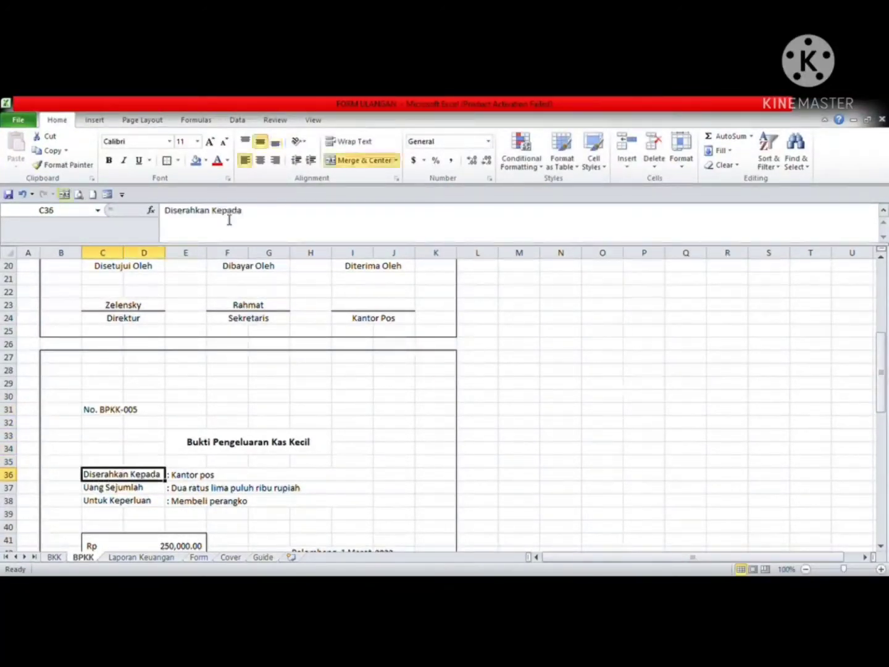
{"action": "left_click", "coordinate": [197, 475]}
{"action": "key", "text": "alt+Tab"}
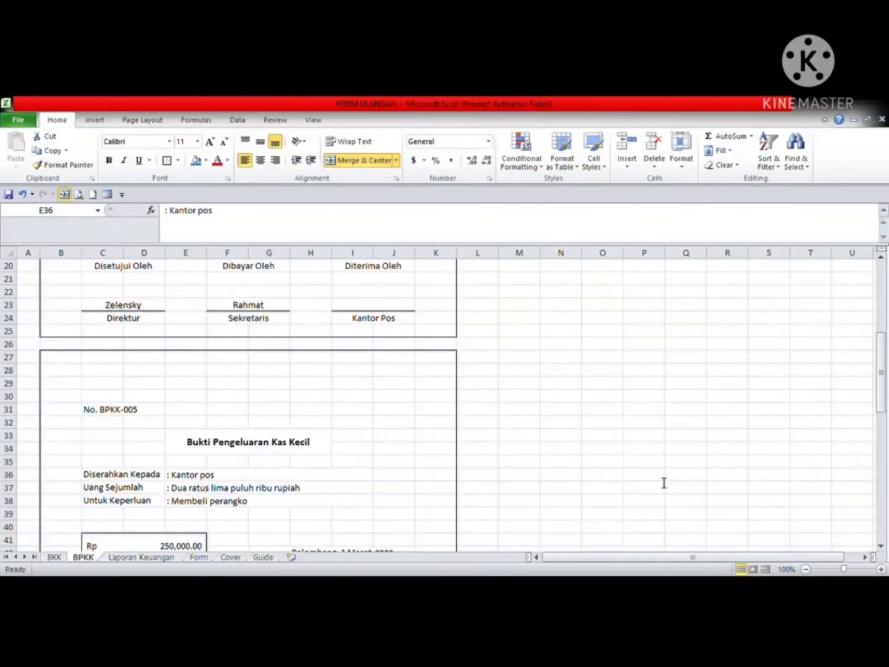
{"action": "key", "text": "alt+Tab"}
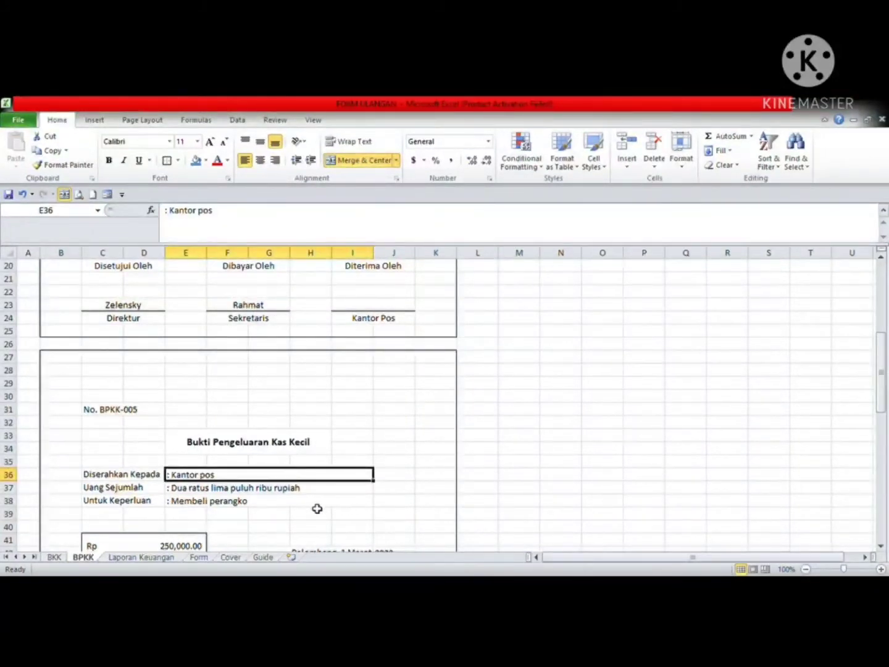
{"action": "double_click", "coordinate": [223, 476]}
{"action": "key", "text": "BackSpace"}
{"action": "key", "text": "BackSpace"}
{"action": "key", "text": "BackSpace"}
{"action": "key", "text": "BackSpace"}
{"action": "key", "text": "BackSpace"}
{"action": "key", "text": "BackSpace"}
{"action": "key", "text": "BackSpace"}
{"action": "key", "text": "BackSpace"}
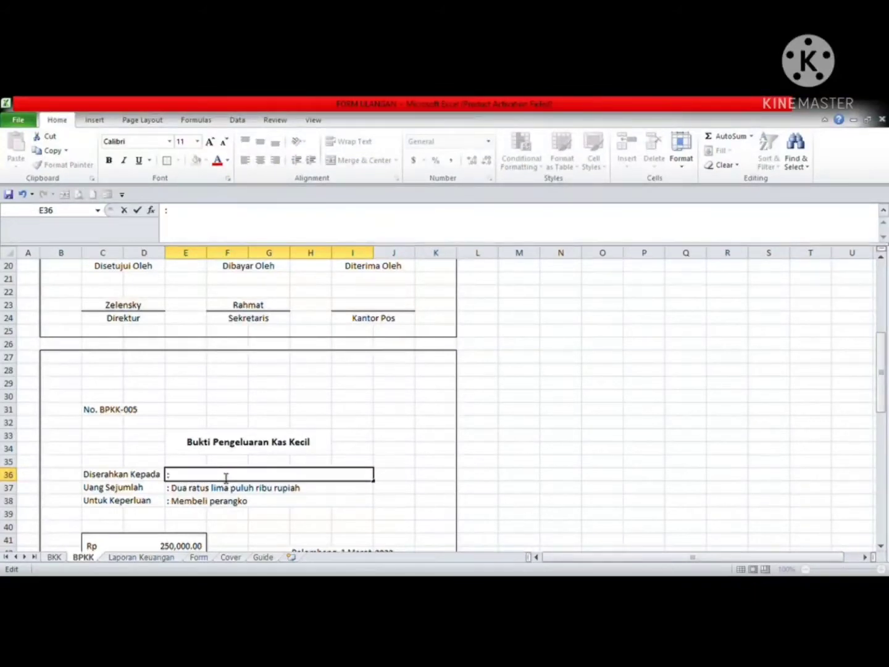
{"action": "type", "text": "Sukses Organizer"}
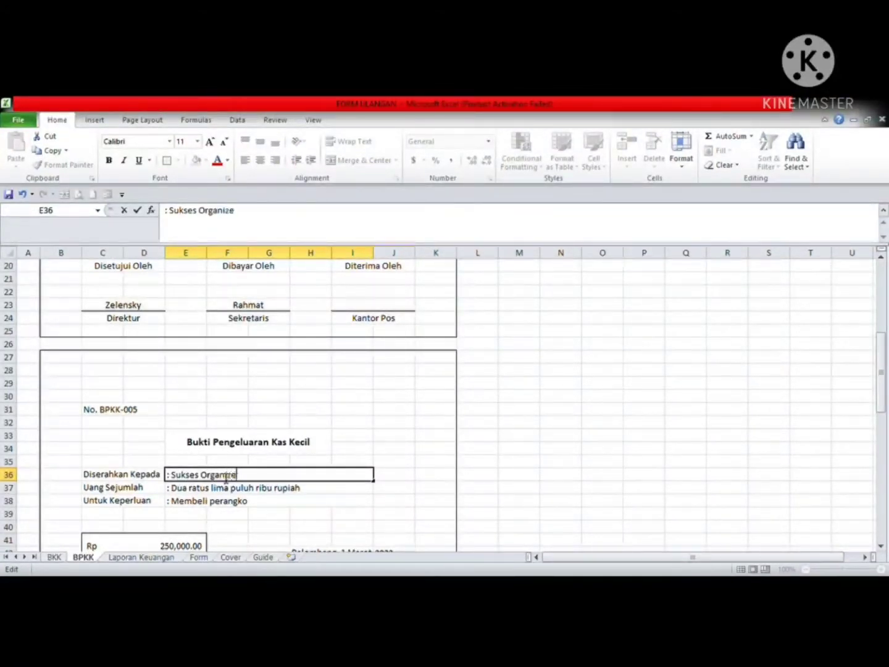
{"action": "key", "text": "Return"}
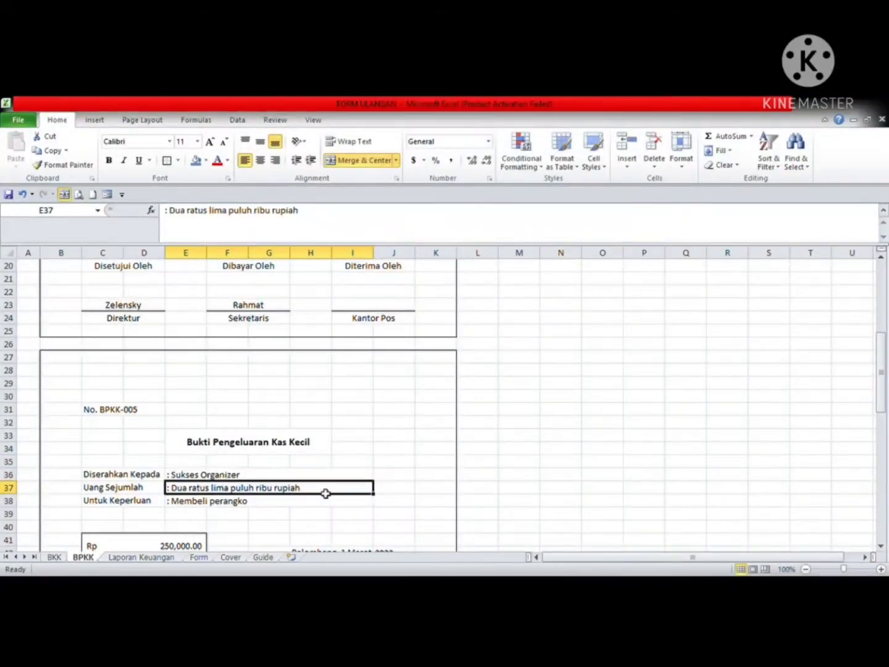
Replace the amount in words in E37 of the BPKK-005 form with ": Satu juta rupiah"
{"action": "double_click", "coordinate": [302, 488]}
{"action": "left_click_drag", "start_coordinate": [301, 488], "coordinate": [167, 499]}
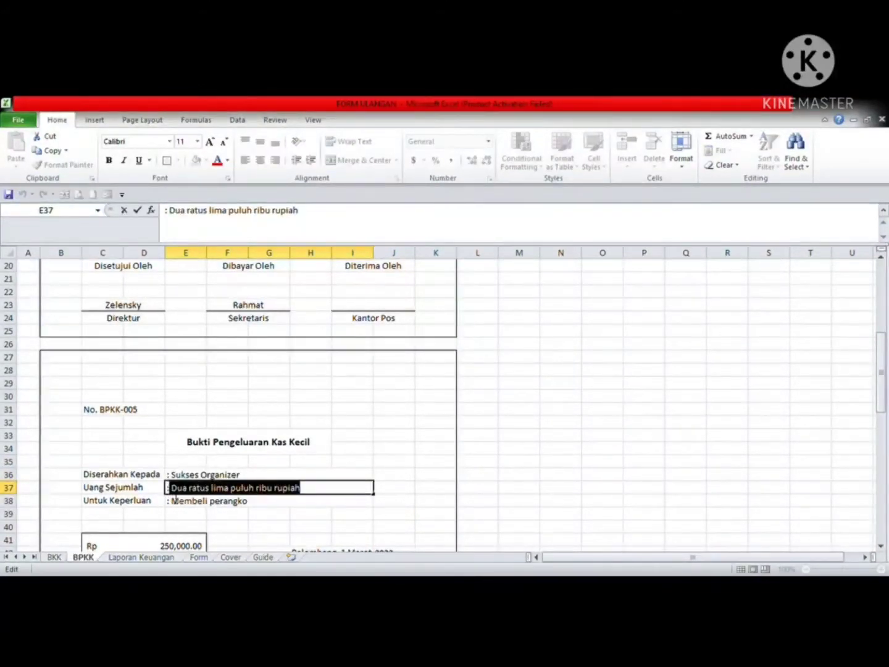
{"action": "type", "text": "Satu"}
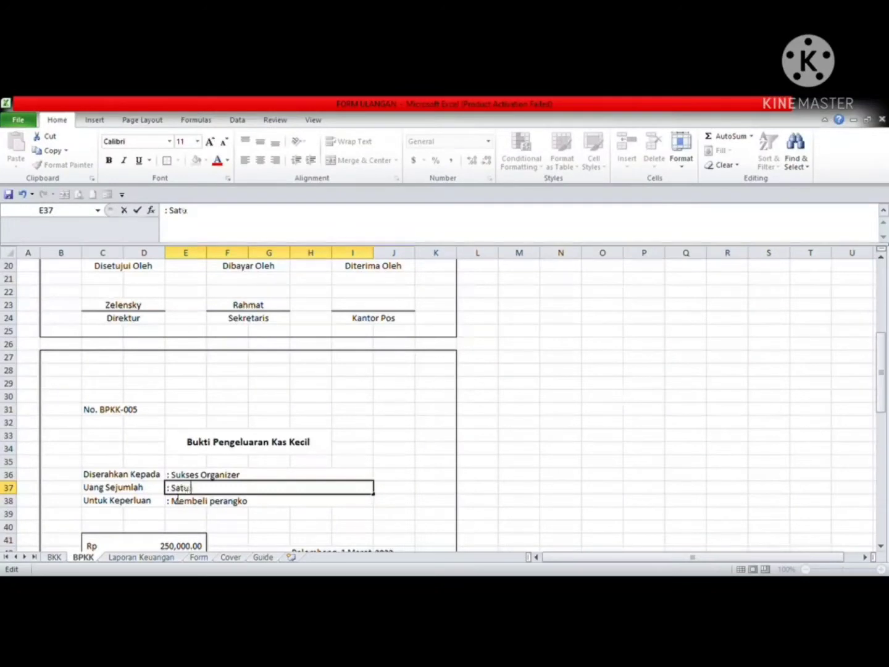
{"action": "type", "text": " juta rupiah"}
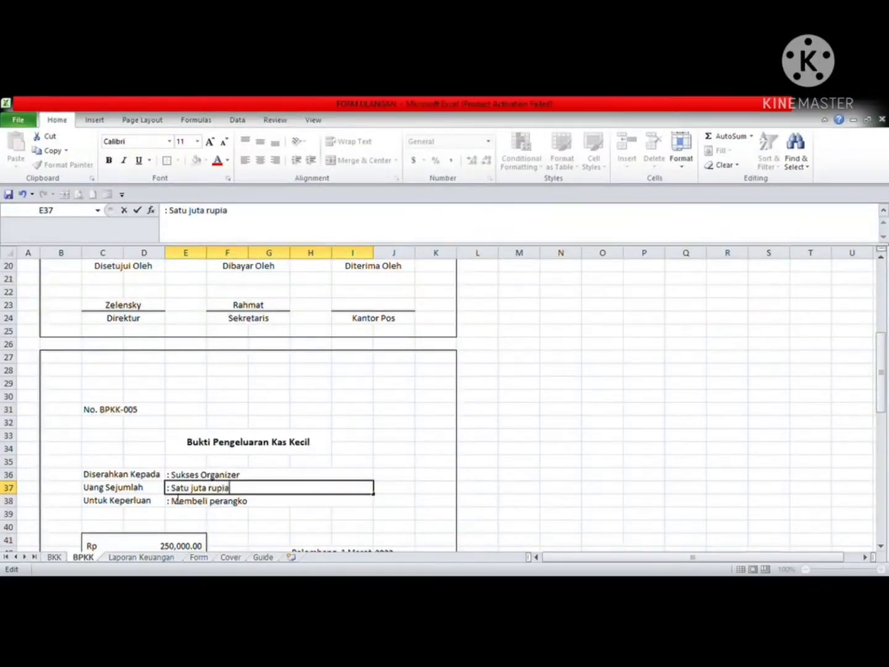
{"action": "key", "text": "Return"}
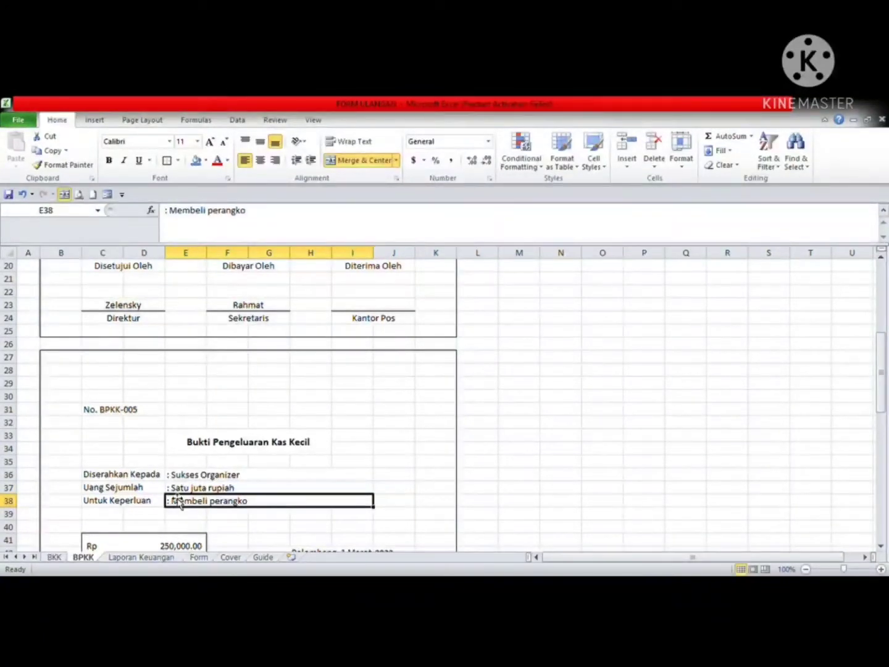
Capitalise the words of the amount in E37 so it reads ": Satu Juta Rupiah"
{"action": "left_click", "coordinate": [224, 486]}
{"action": "double_click", "coordinate": [213, 487]}
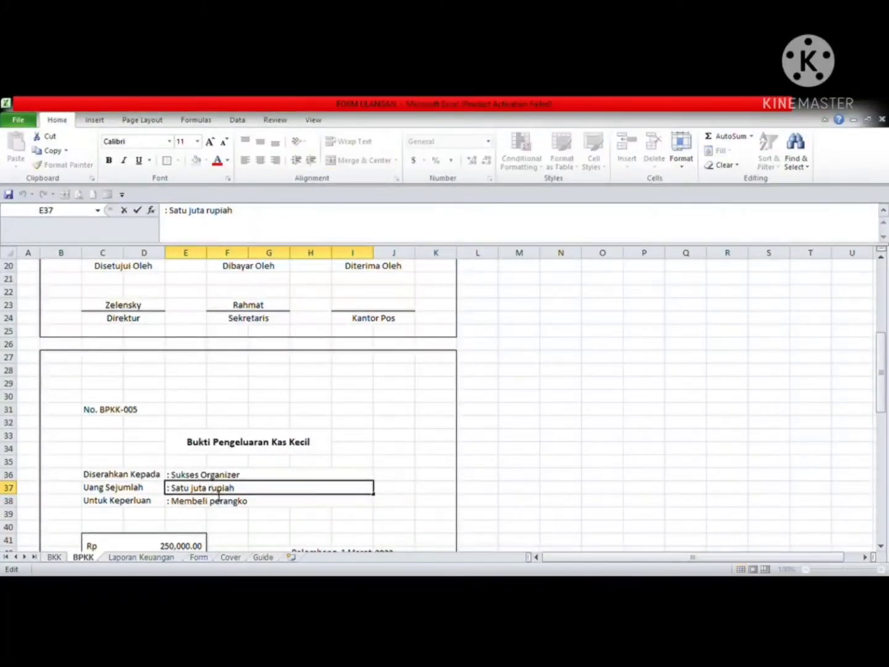
{"action": "key", "text": "BackSpace"}
{"action": "type", "text": "R"}
{"action": "key", "text": "BackSpace"}
{"action": "type", "text": "J"}
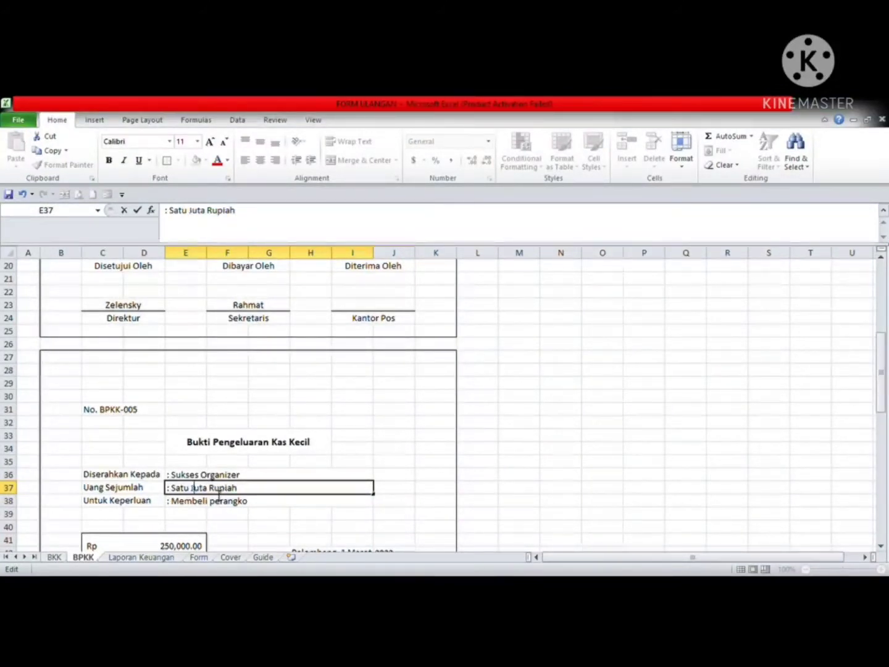
Capitalise the second word of the purpose in E38 so it reads ": Membeli Perangko"
{"action": "left_click", "coordinate": [225, 504]}
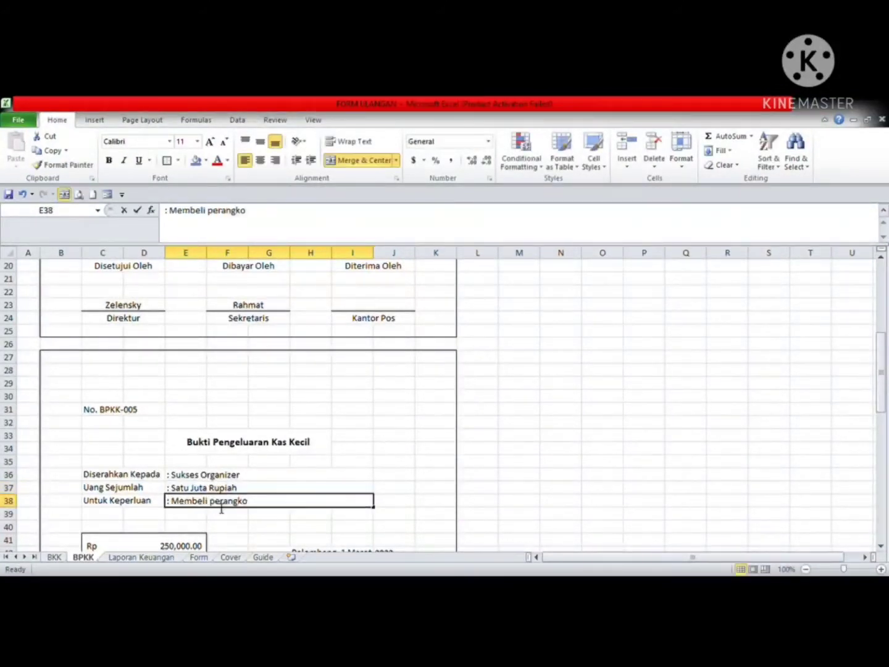
{"action": "double_click", "coordinate": [214, 501]}
{"action": "key", "text": "BackSpace"}
{"action": "type", "text": "P"}
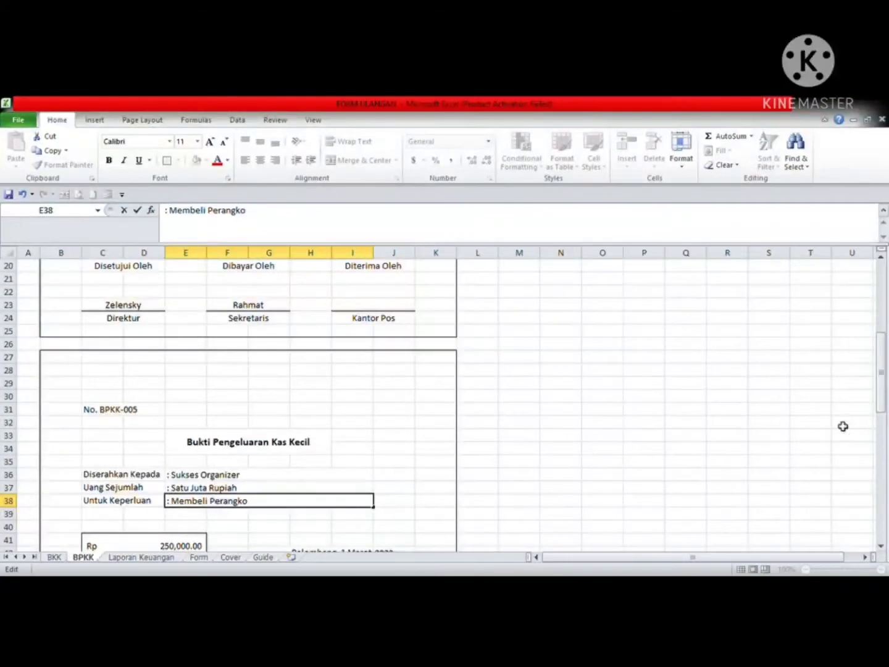
{"action": "left_click_drag", "start_coordinate": [885, 350], "coordinate": [884, 297]}
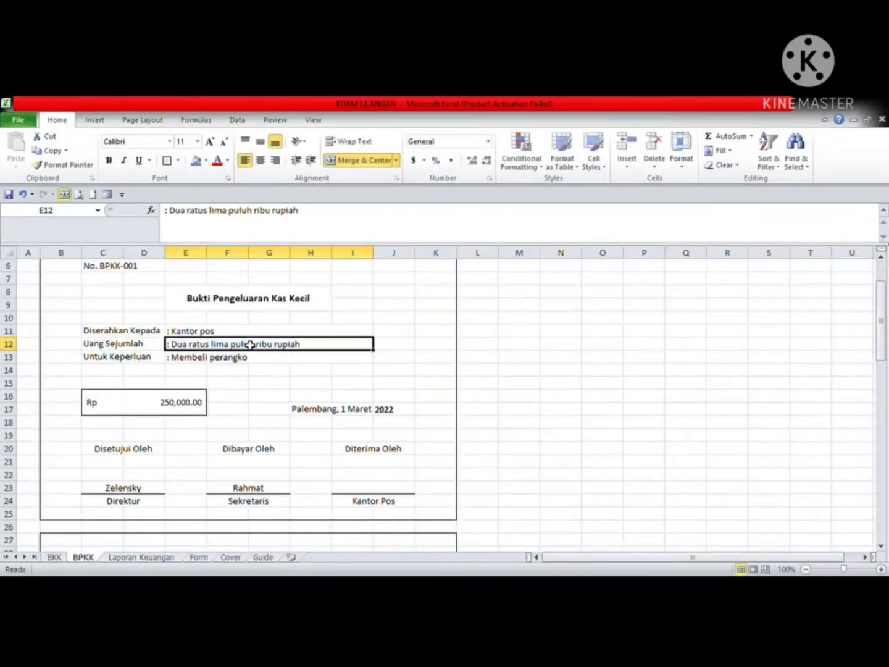
{"action": "left_click", "coordinate": [249, 343]}
{"action": "left_click", "coordinate": [211, 143]}
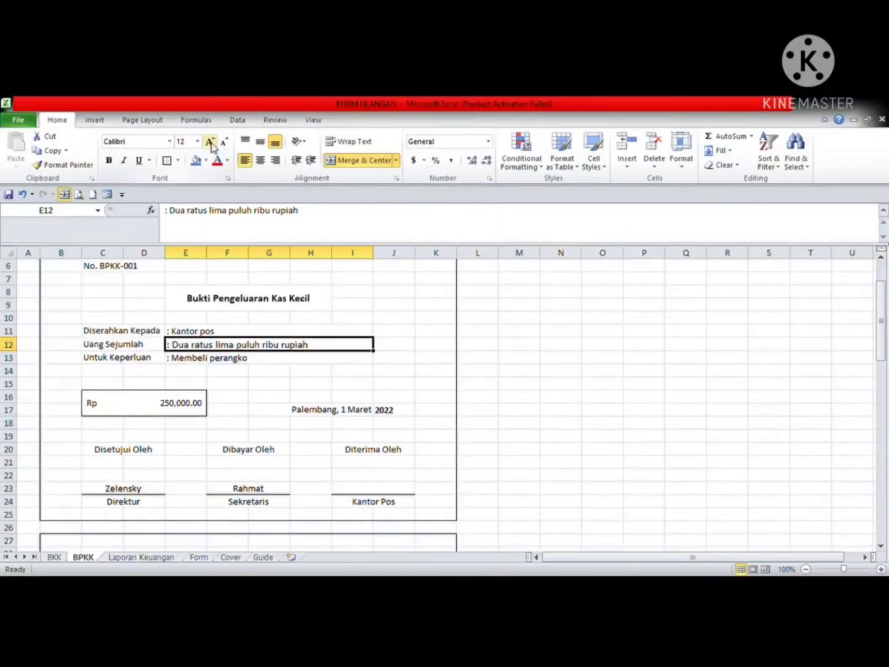
{"action": "left_click", "coordinate": [224, 143]}
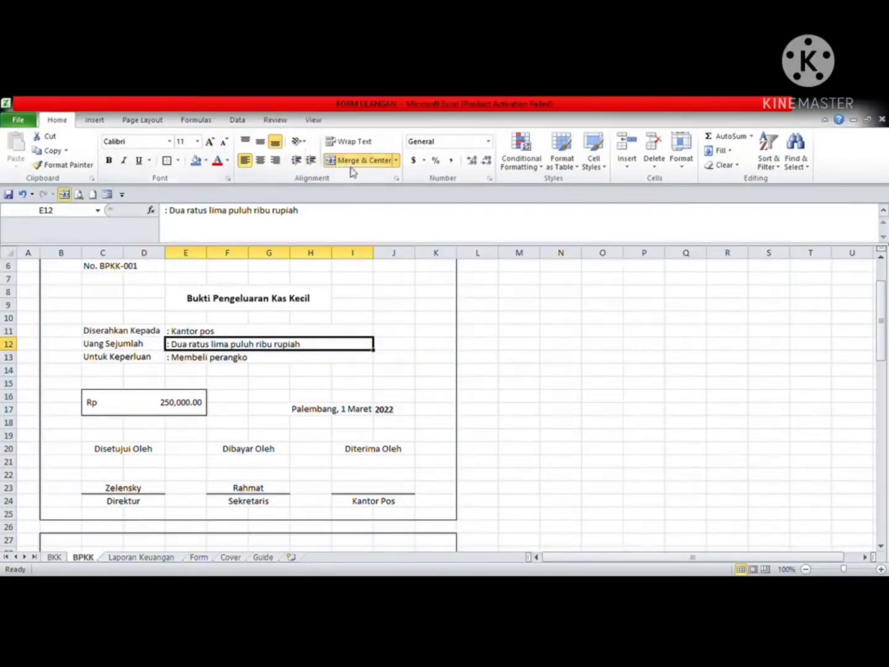
{"action": "scroll", "coordinate": [139, 120], "scroll_direction": "down", "scroll_amount": 2}
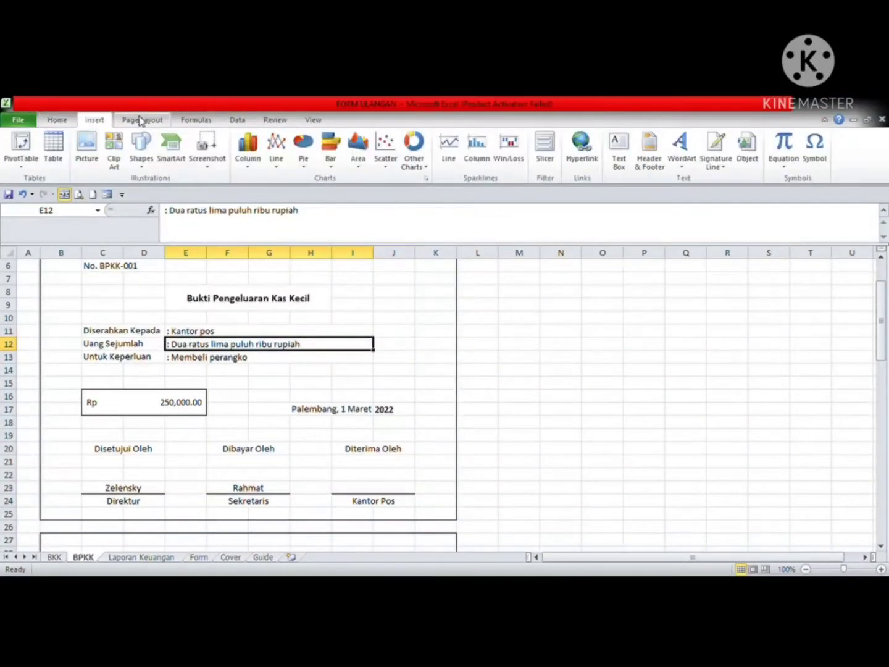
{"action": "scroll", "coordinate": [114, 120], "scroll_direction": "up", "scroll_amount": 1}
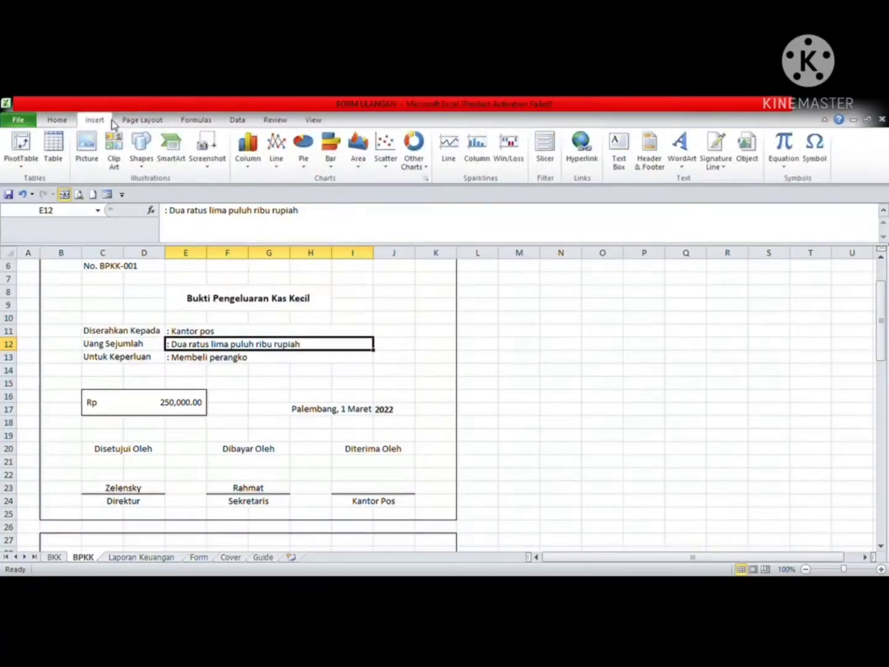
{"action": "left_click", "coordinate": [59, 121]}
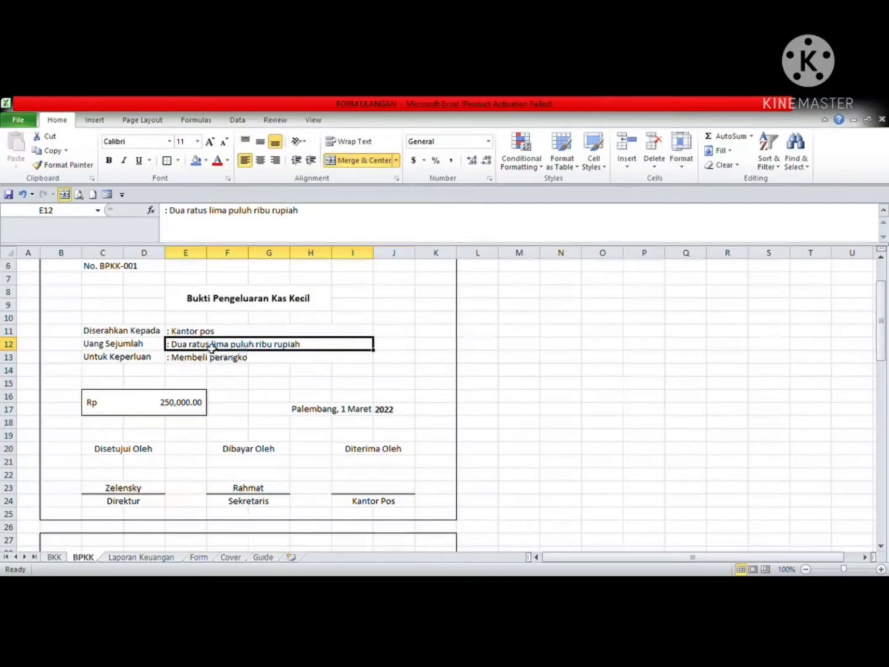
Capitalise every word of the amount in E12 of the BPKK-001 form so it reads ": Dua Ratus Lima Puluh Ribu Rupiah"
{"action": "double_click", "coordinate": [197, 347]}
{"action": "key", "text": "BackSpace"}
{"action": "type", "text": "R"}
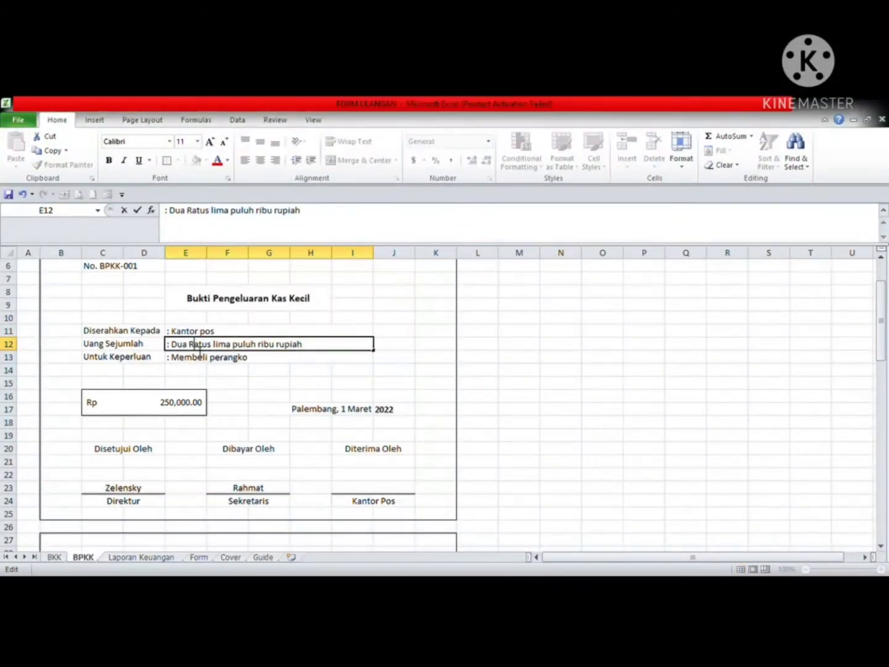
{"action": "key", "text": "Left"}
{"action": "key", "text": "Left"}
{"action": "key", "text": "Left"}
{"action": "key", "text": "Left"}
{"action": "key", "text": "BackSpace"}
{"action": "type", "text": "R"}
{"action": "key", "text": "BackSpace"}
{"action": "type", "text": "R"}
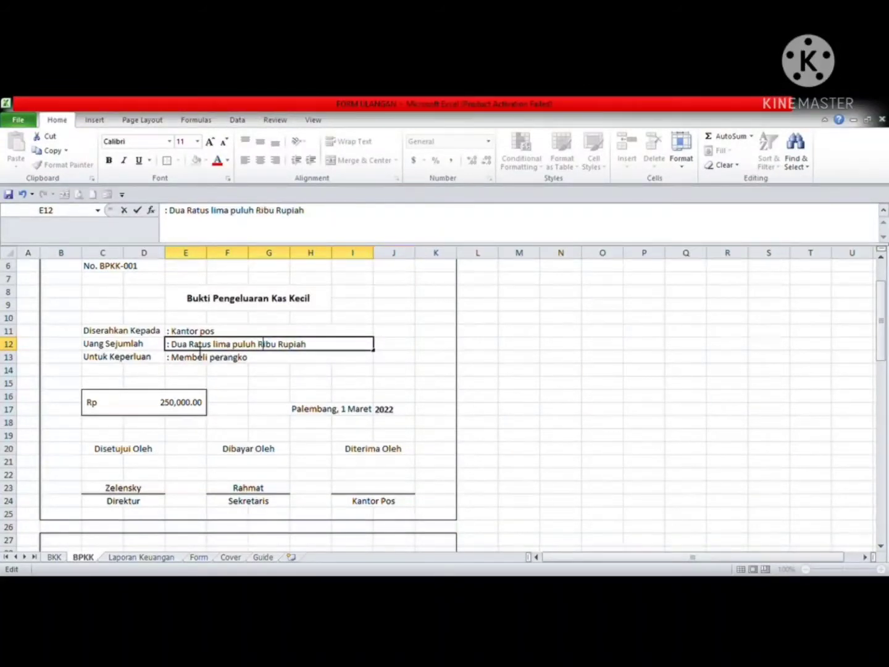
{"action": "key", "text": "Left"}
{"action": "key", "text": "Left"}
{"action": "key", "text": "Left"}
{"action": "key", "text": "Left"}
{"action": "key", "text": "Left"}
{"action": "key", "text": "Left"}
{"action": "key", "text": "Left"}
{"action": "key", "text": "Right"}
{"action": "key", "text": "BackSpace"}
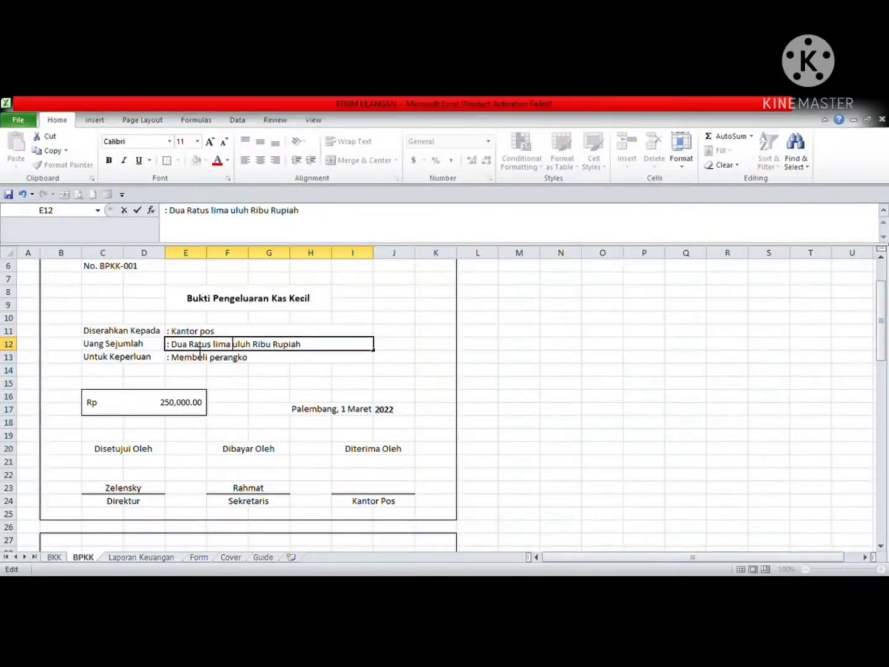
{"action": "type", "text": "P"}
{"action": "key", "text": "Left"}
{"action": "key", "text": "Left"}
{"action": "key", "text": "Left"}
{"action": "key", "text": "Left"}
{"action": "key", "text": "Left"}
{"action": "key", "text": "Left"}
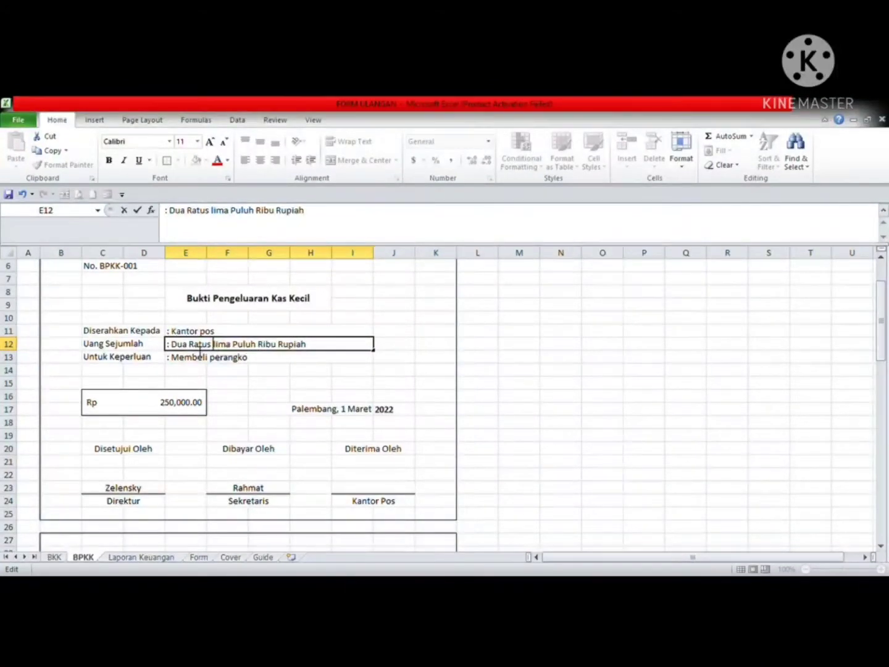
{"action": "key", "text": "Right"}
{"action": "key", "text": "BackSpace"}
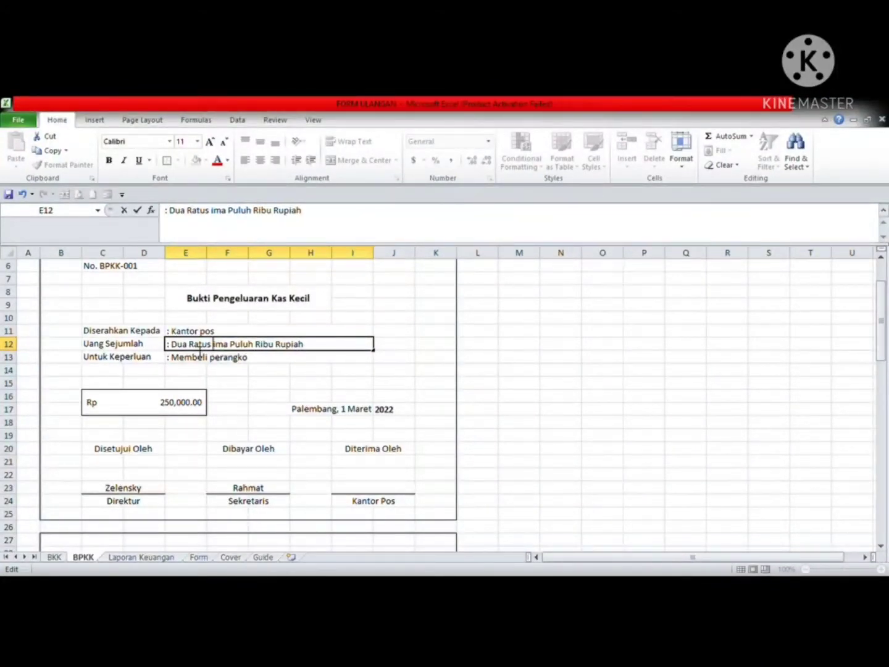
{"action": "type", "text": "L"}
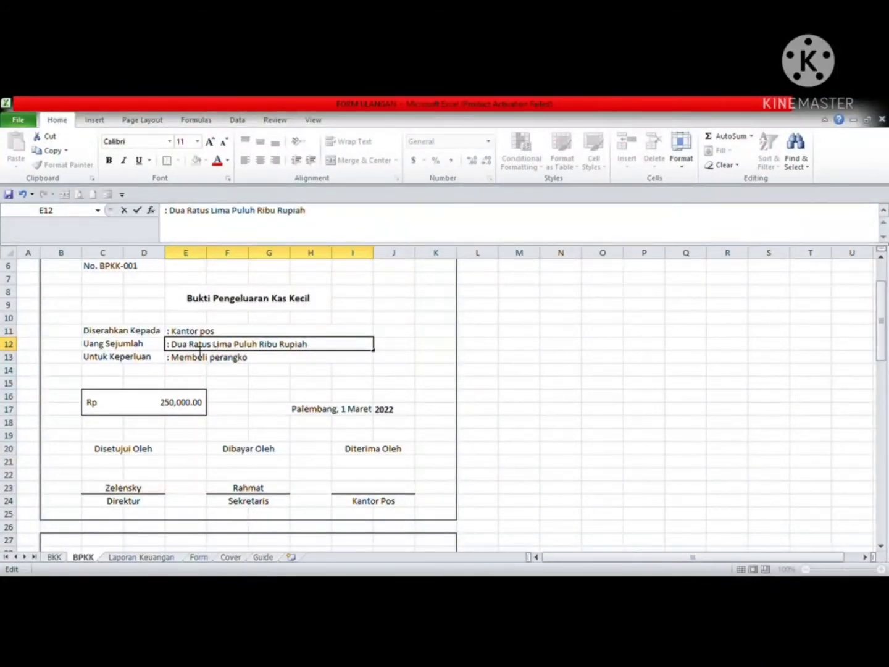
On the BKK sheet, capitalise every word of the amount in E37 so it reads ": Tujuh Juta Lima Ratus Ribu Rupiah"
{"action": "left_click", "coordinate": [55, 557]}
{"action": "left_click", "coordinate": [260, 369]}
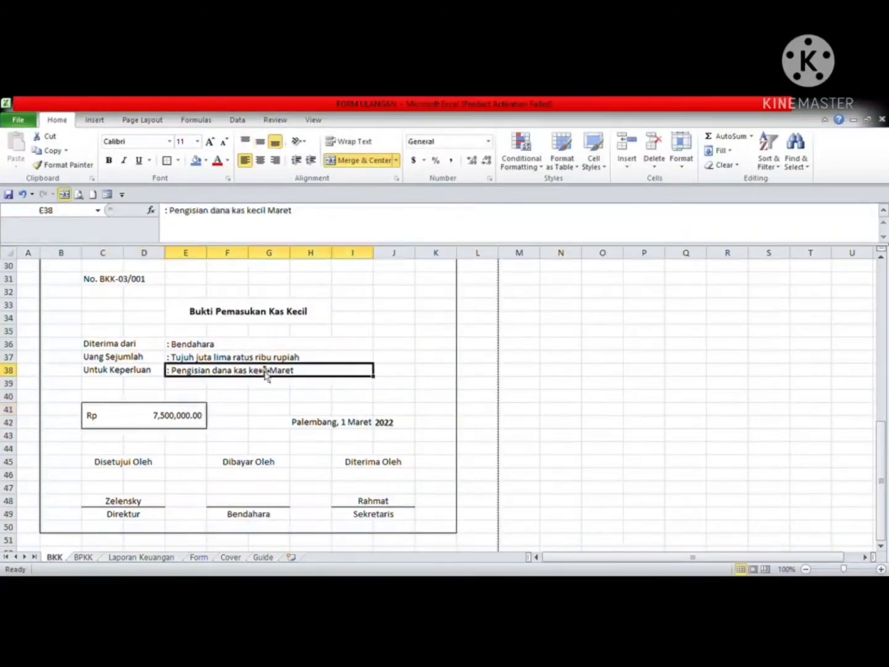
{"action": "left_click", "coordinate": [266, 358]}
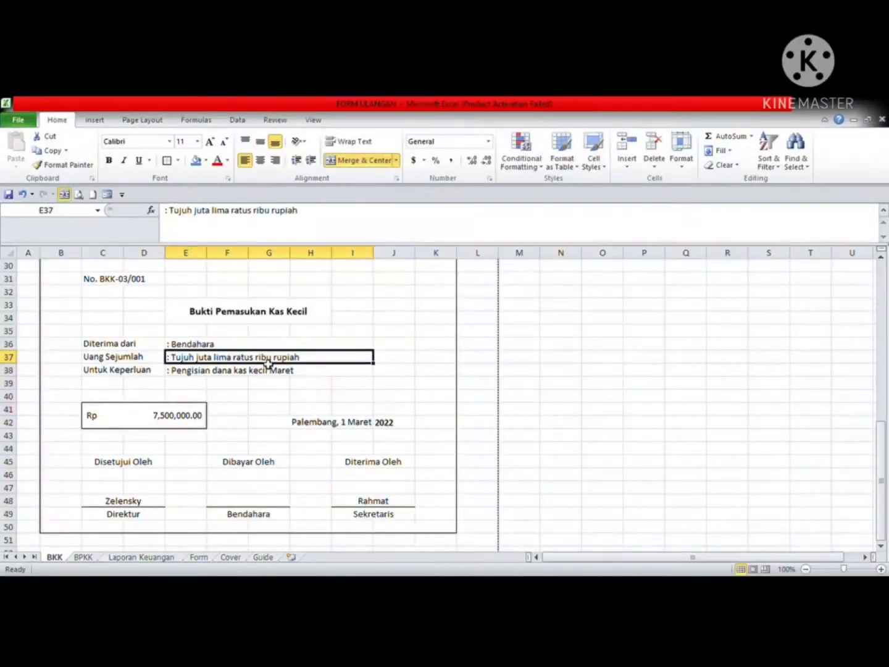
{"action": "left_click", "coordinate": [276, 216]}
{"action": "key", "text": "BackSpace"}
{"action": "type", "text": "R"}
{"action": "key", "text": "Left"}
{"action": "key", "text": "Left"}
{"action": "key", "text": "Left"}
{"action": "key", "text": "Left"}
{"action": "key", "text": "Left"}
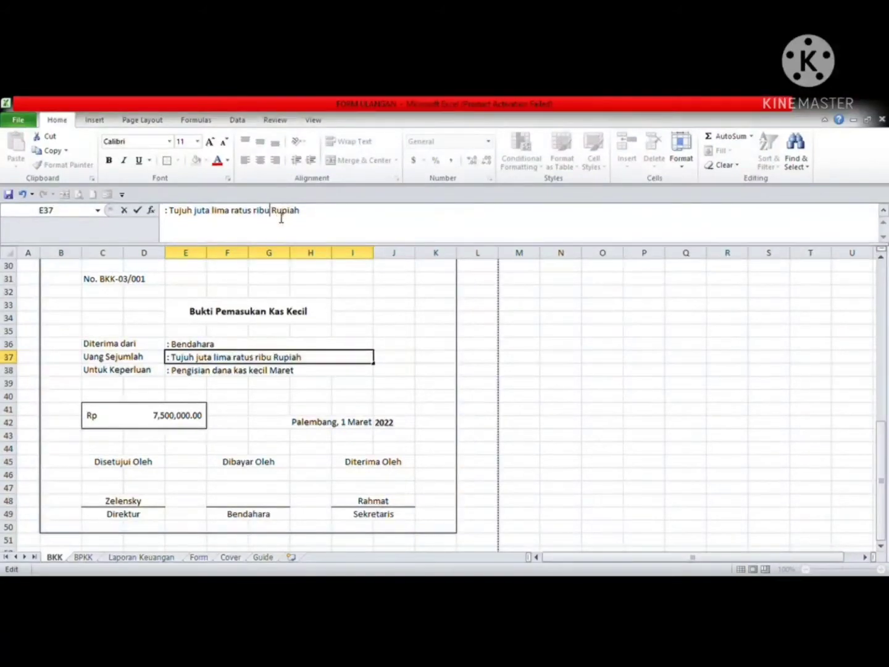
{"action": "key", "text": "BackSpace"}
{"action": "type", "text": "R"}
{"action": "key", "text": "Left"}
{"action": "key", "text": "Left"}
{"action": "key", "text": "Left"}
{"action": "key", "text": "Left"}
{"action": "key", "text": "Left"}
{"action": "key", "text": "Left"}
{"action": "key", "text": "BackSpace"}
{"action": "type", "text": "R"}
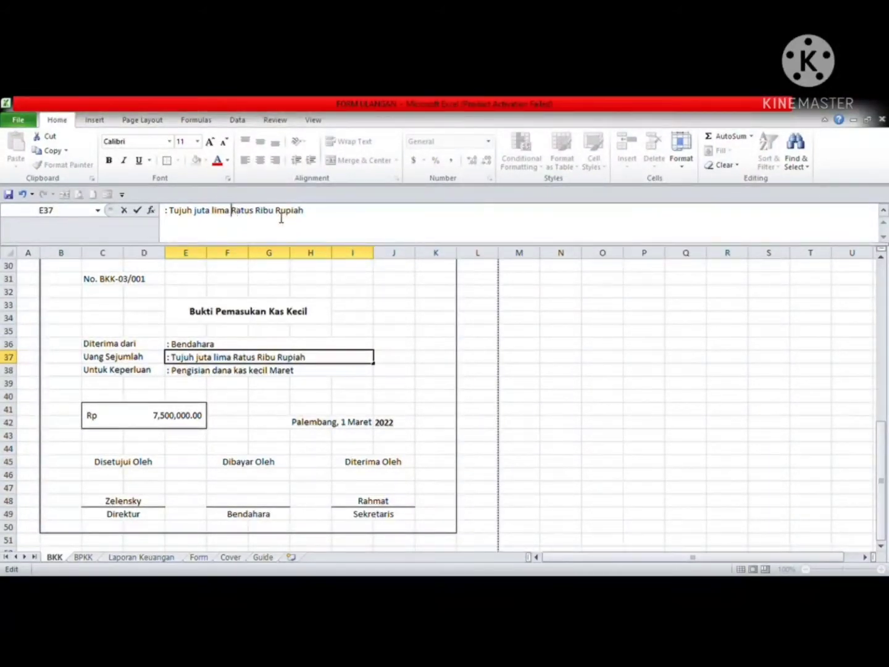
{"action": "key", "text": "BackSpace"}
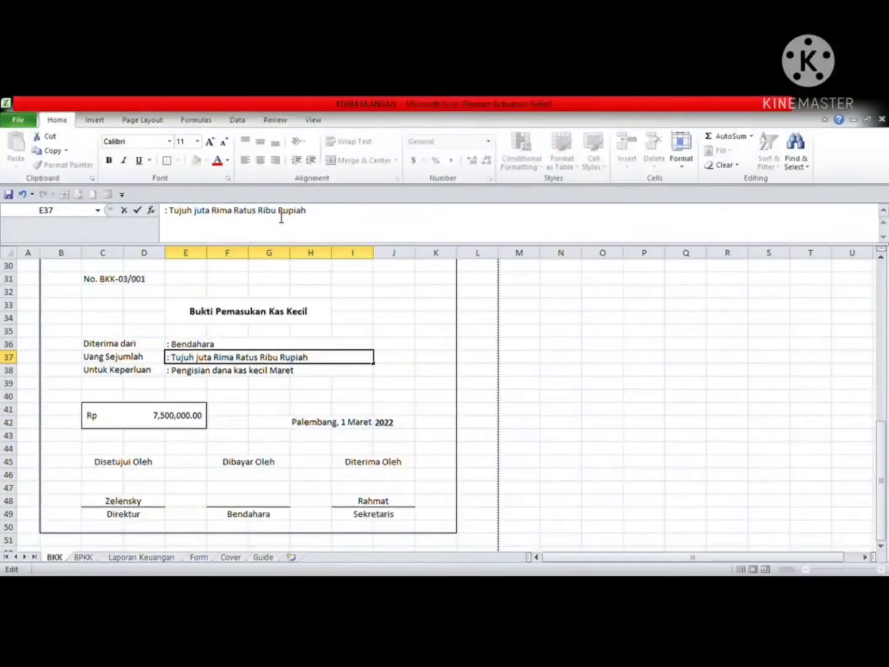
{"action": "type", "text": "L"}
{"action": "key", "text": "Left"}
{"action": "key", "text": "Left"}
{"action": "key", "text": "Left"}
{"action": "key", "text": "Left"}
{"action": "key", "text": "Left"}
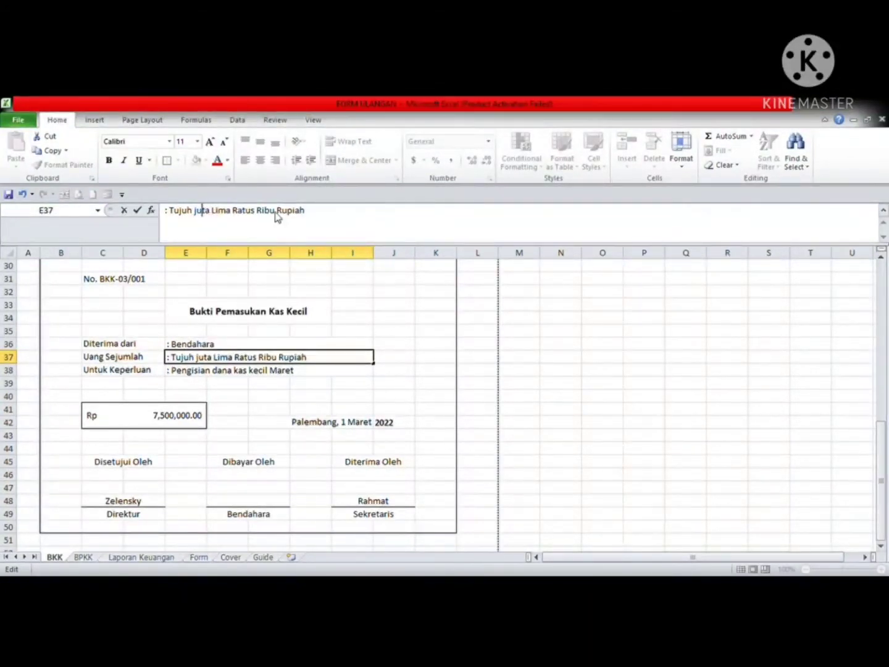
{"action": "key", "text": "BackSpace"}
{"action": "type", "text": "J"}
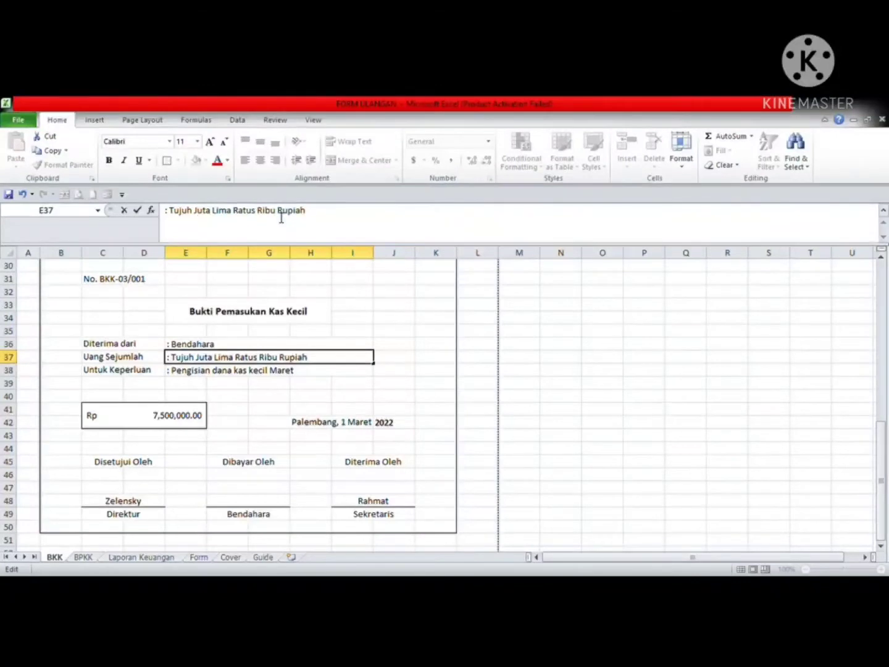
{"action": "key", "text": "Return"}
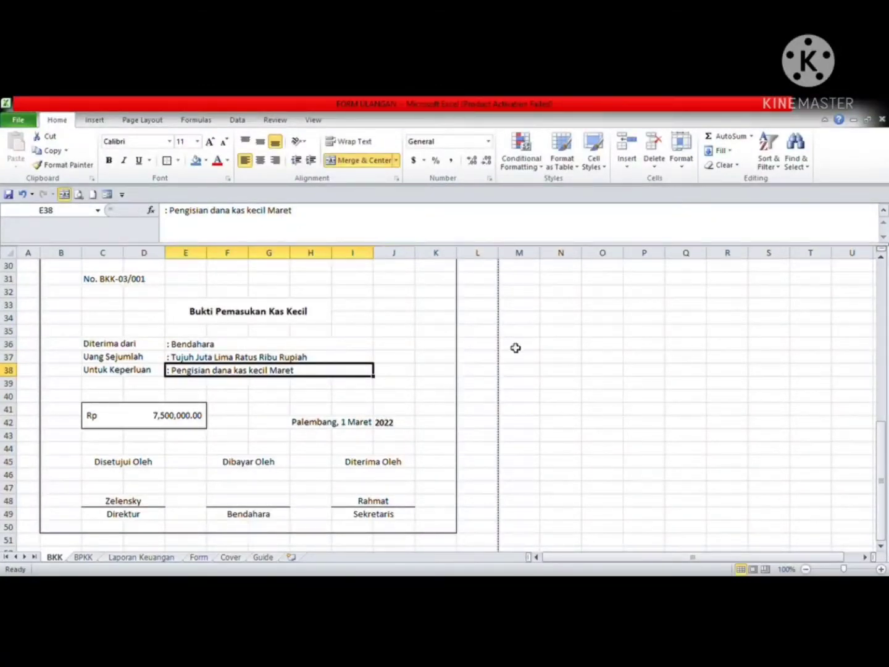
{"action": "left_click_drag", "start_coordinate": [884, 455], "coordinate": [873, 333]}
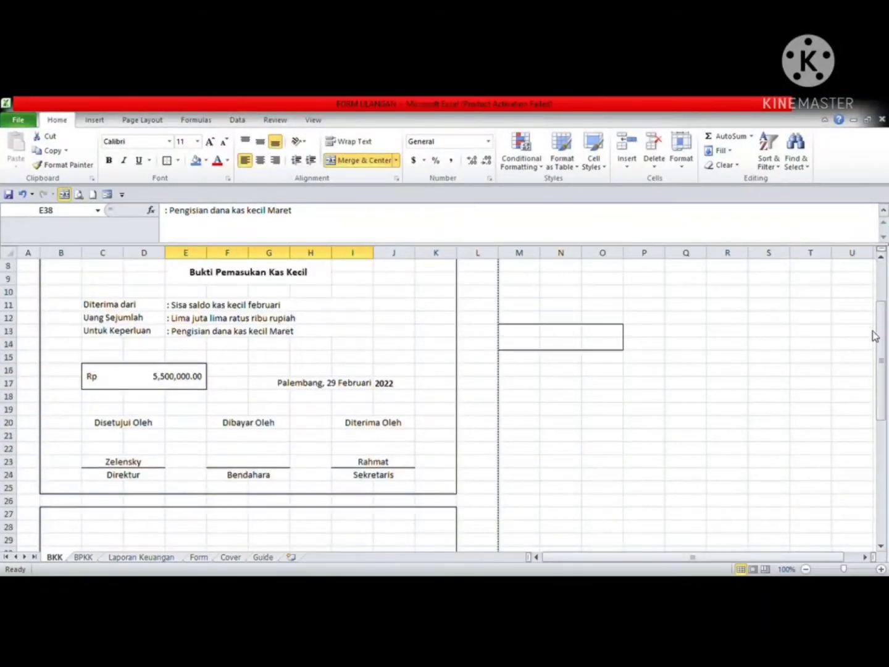
Capitalise every word of the amount in E12 of the BKK sheet so it reads ": Lima Juta Lima Ratus Ribu Rupiah"
{"action": "left_click", "coordinate": [273, 318]}
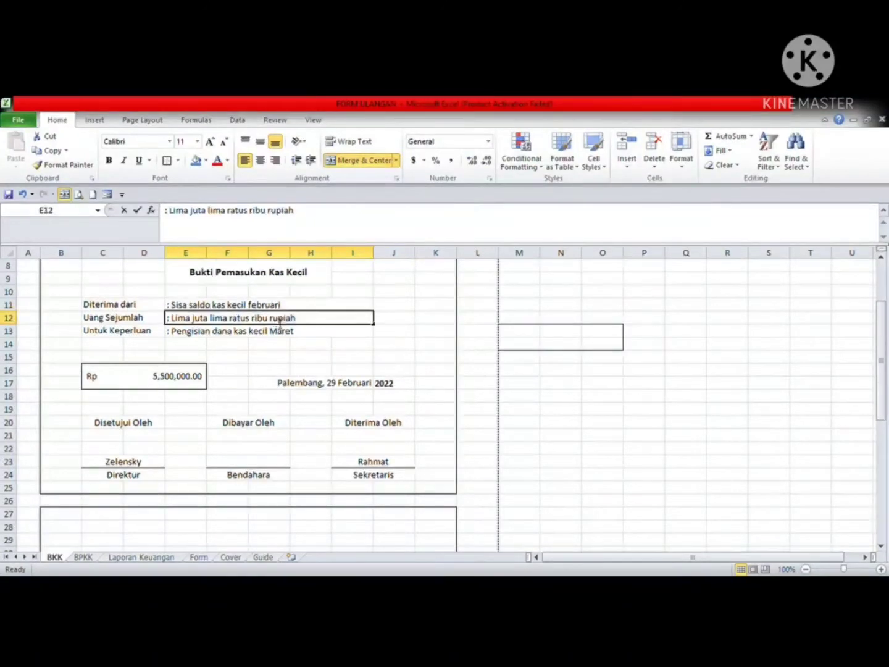
{"action": "double_click", "coordinate": [275, 318]}
{"action": "key", "text": "BackSpace"}
{"action": "type", "text": "R"}
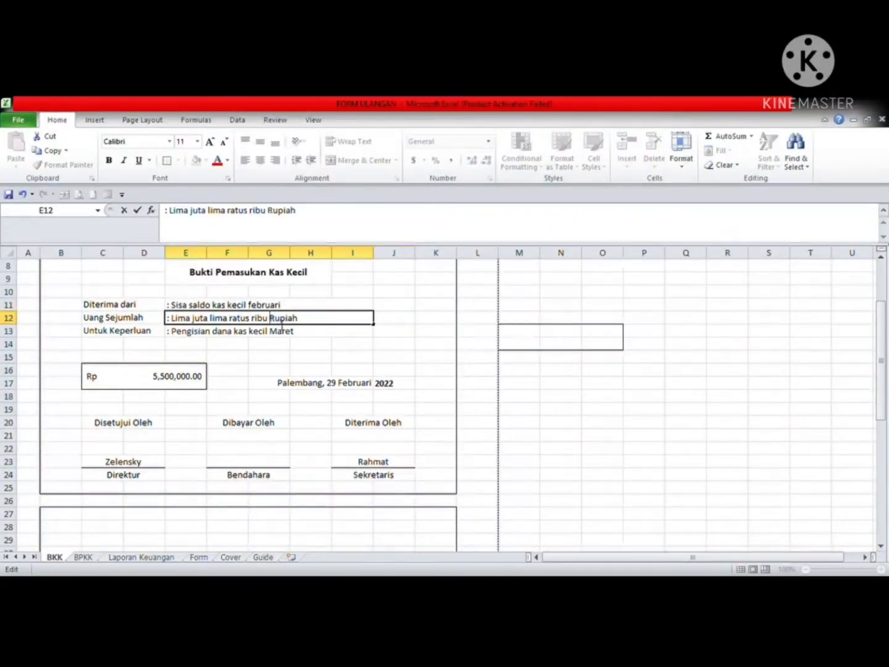
{"action": "key", "text": "Left"}
{"action": "key", "text": "Left"}
{"action": "key", "text": "Left"}
{"action": "key", "text": "Left"}
{"action": "key", "text": "Left"}
{"action": "key", "text": "BackSpace"}
{"action": "type", "text": "R"}
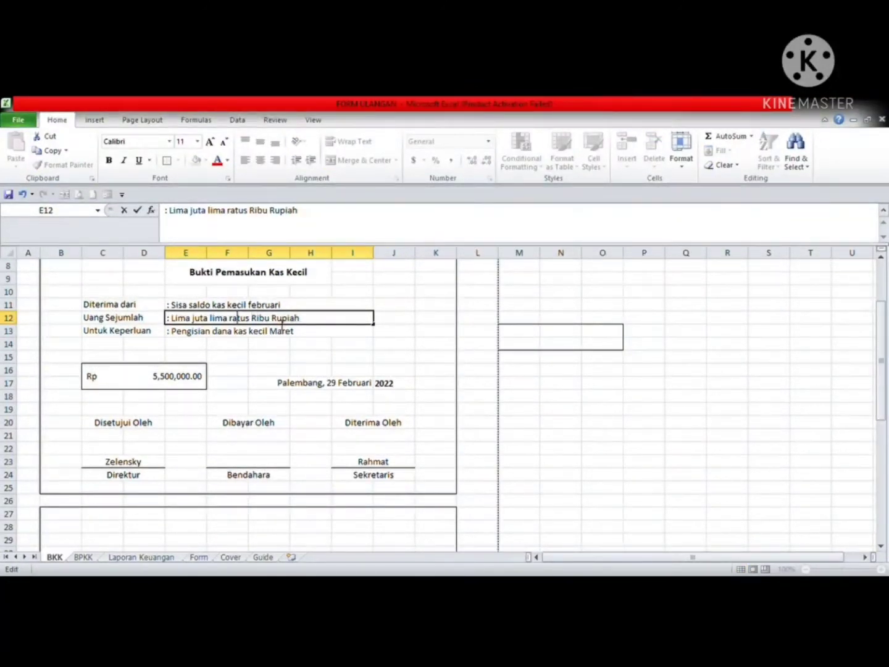
{"action": "key", "text": "BackSpace"}
{"action": "type", "text": "R"}
{"action": "key", "text": "Left"}
{"action": "key", "text": "Left"}
{"action": "key", "text": "Left"}
{"action": "key", "text": "Left"}
{"action": "key", "text": "Left"}
{"action": "key", "text": "BackSpace"}
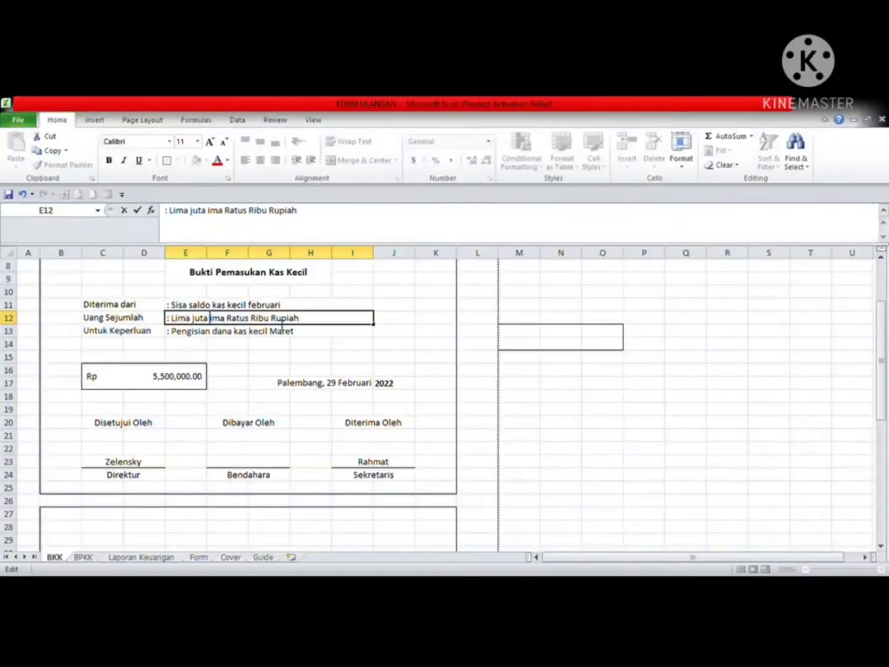
{"action": "type", "text": "L"}
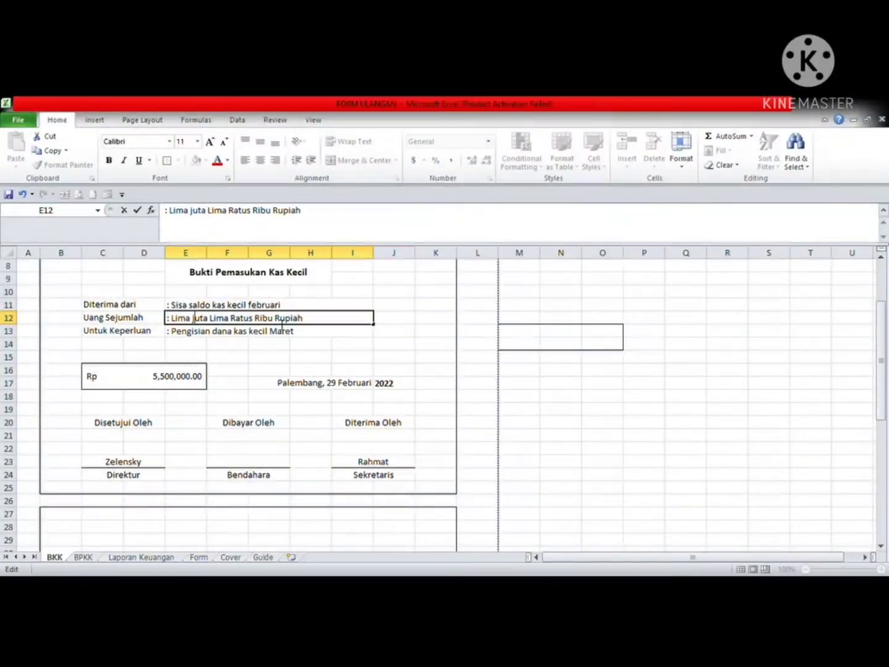
{"action": "key", "text": "BackSpace"}
{"action": "type", "text": "J"}
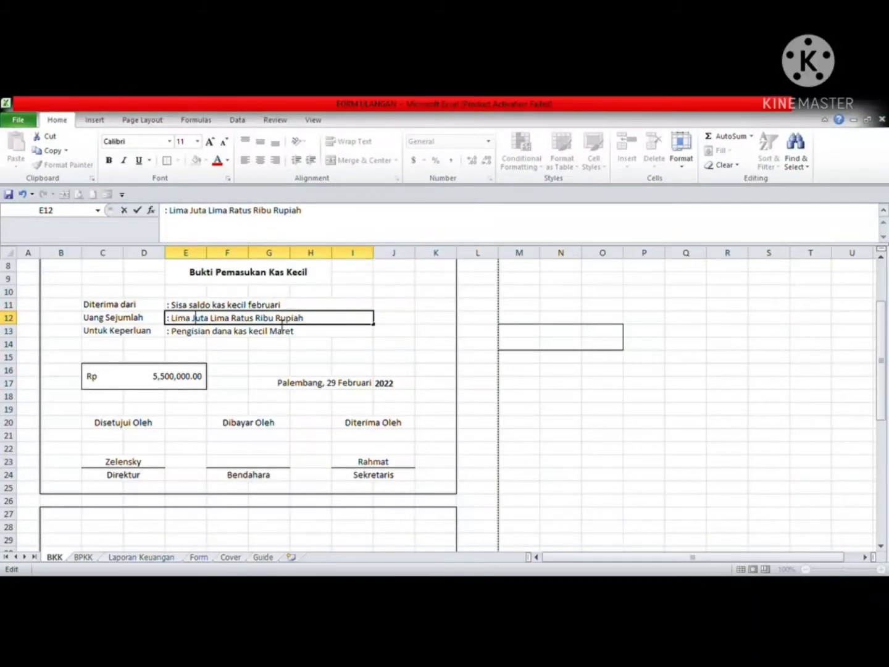
On the BPKK sheet, copy the whole BPKK-005 form in B27:K50 and paste the duplicate at B52
{"action": "left_click", "coordinate": [83, 557]}
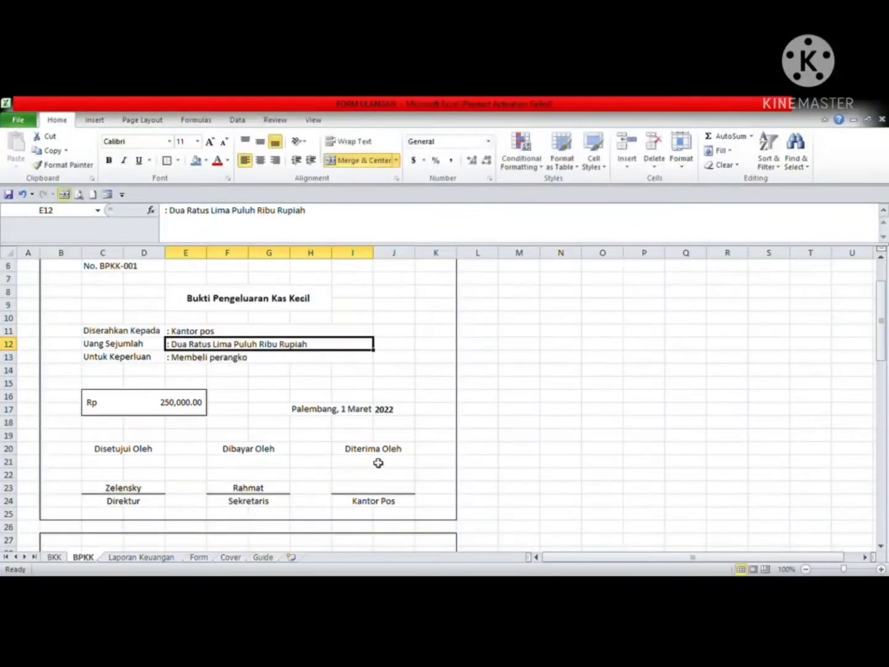
{"action": "left_click", "coordinate": [644, 422]}
{"action": "left_click_drag", "start_coordinate": [881, 342], "coordinate": [888, 405]}
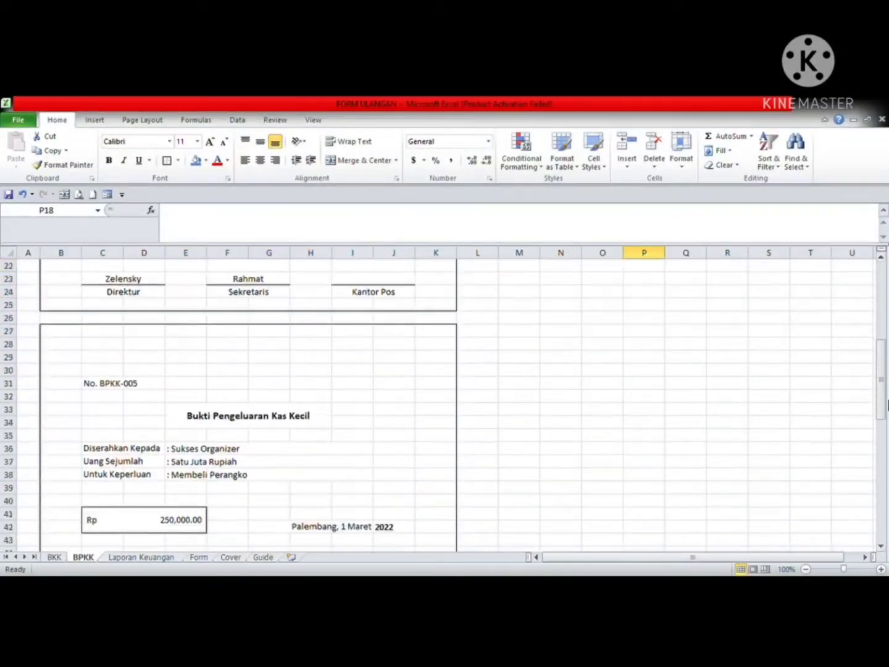
{"action": "left_click_drag", "start_coordinate": [61, 336], "coordinate": [429, 548]}
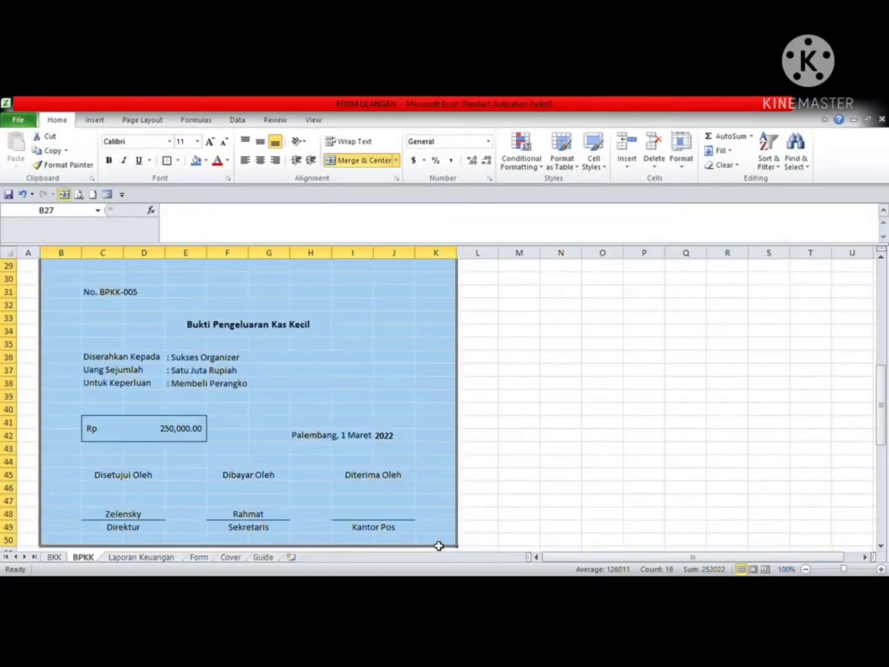
{"action": "key", "text": "ctrl+c"}
{"action": "scroll", "coordinate": [880, 401], "scroll_direction": "down", "scroll_amount": 5}
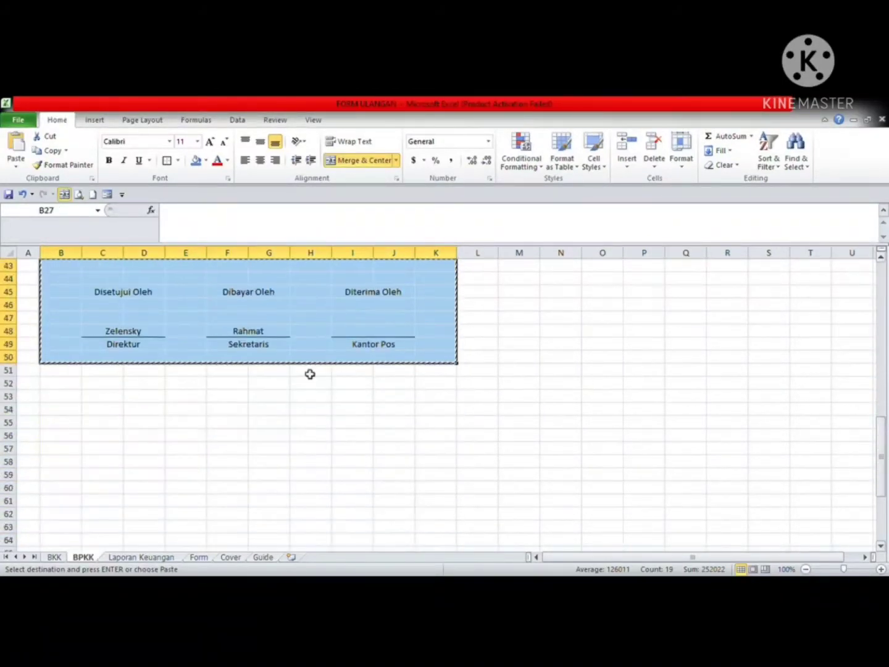
{"action": "left_click", "coordinate": [65, 386]}
{"action": "key", "text": "ctrl+v"}
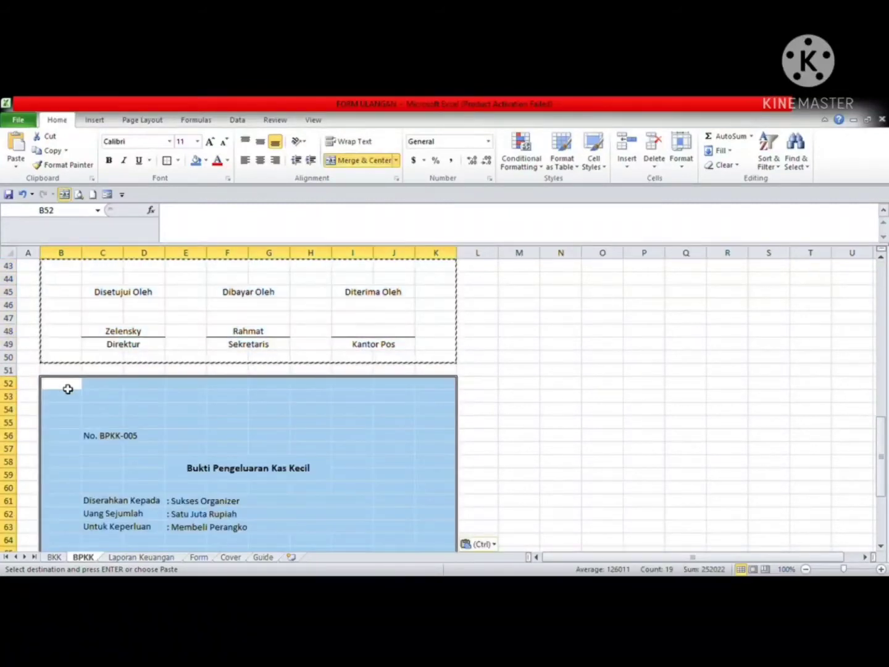
Change the form number in C56 of the pasted form to "No. BPKK-015"
{"action": "key", "text": "alt+Tab"}
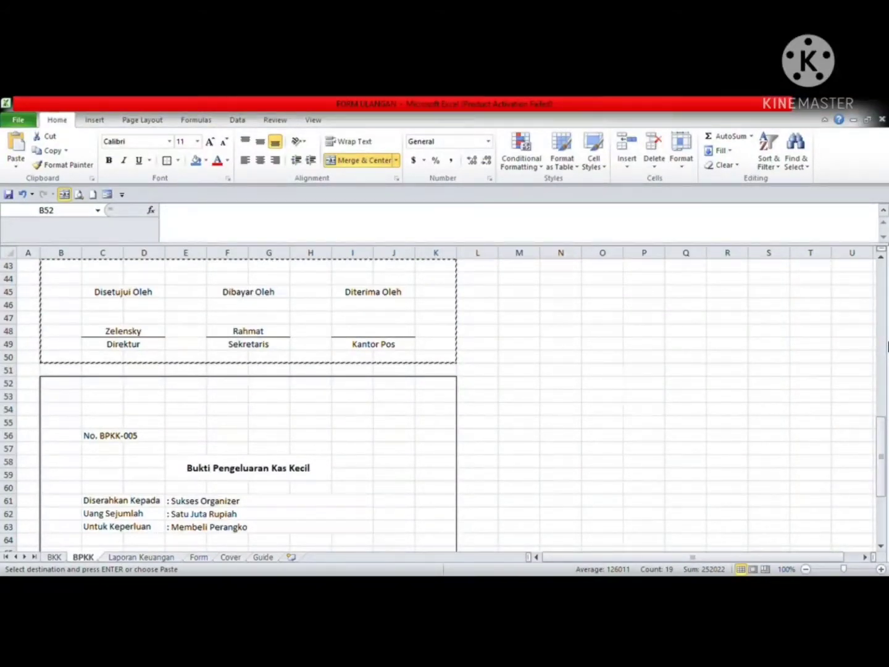
{"action": "double_click", "coordinate": [147, 439]}
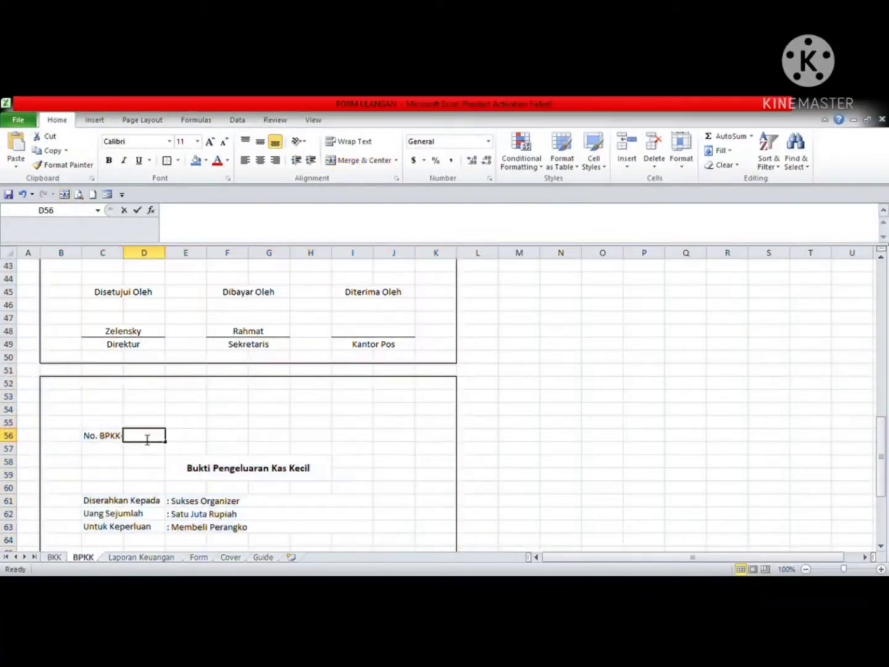
{"action": "left_click", "coordinate": [113, 437]}
{"action": "left_click", "coordinate": [250, 227]}
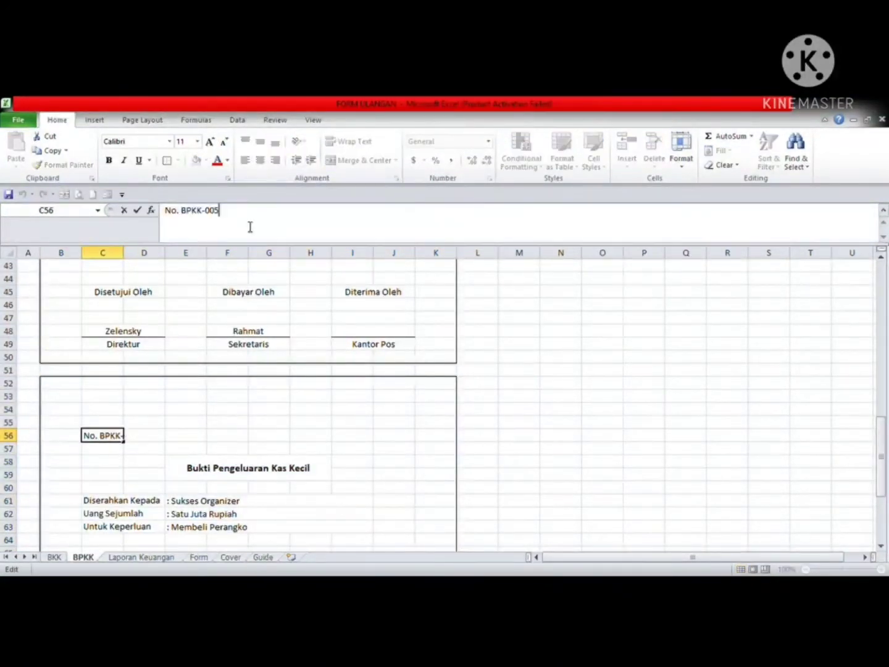
{"action": "key", "text": "shift+Left"}
{"action": "key", "text": "shift+Left"}
{"action": "key", "text": "shift+Left"}
{"action": "key", "text": "shift+Left"}
{"action": "key", "text": "BackSpace"}
{"action": "type", "text": "-015"}
{"action": "key", "text": "Return"}
Set the Diserahkan Kepada entry in E61 of the BPKK-015 form to ": SE-Mart"
{"action": "key", "text": "Down"}
{"action": "key", "text": "Down"}
{"action": "key", "text": "Down"}
{"action": "key", "text": "Down"}
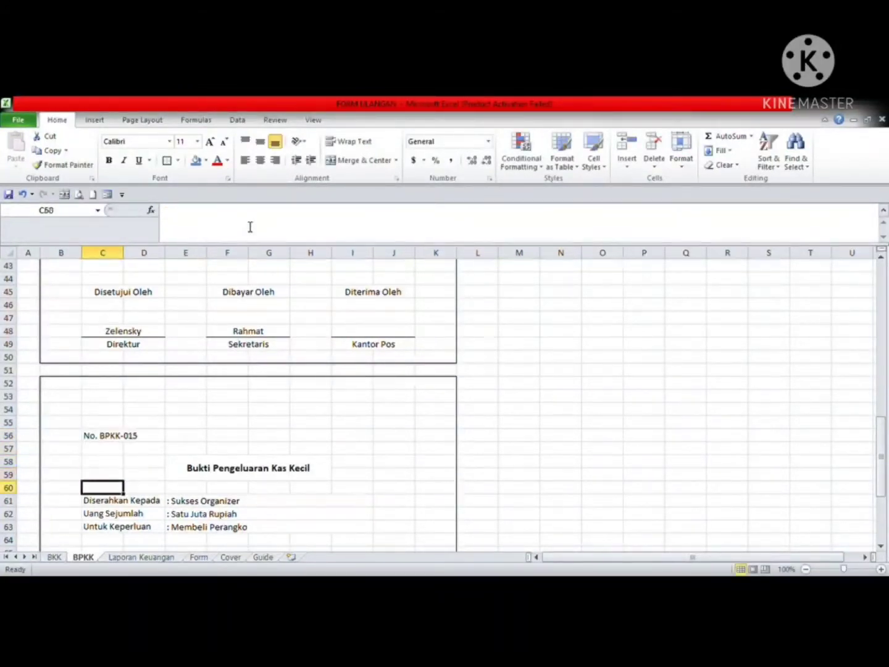
{"action": "left_click", "coordinate": [201, 501]}
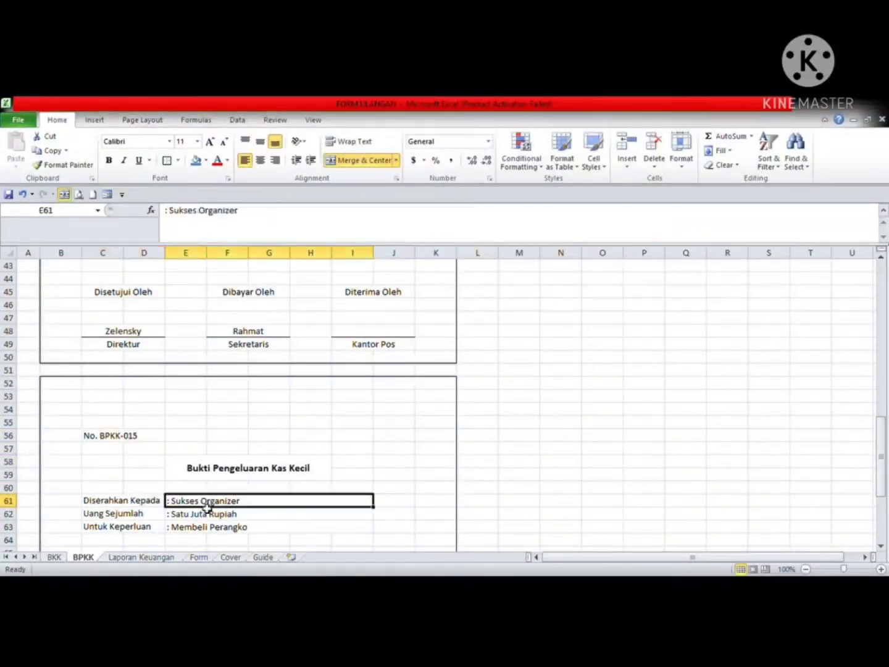
{"action": "left_click_drag", "start_coordinate": [237, 211], "coordinate": [177, 222]}
{"action": "type", "text": "SE-"}
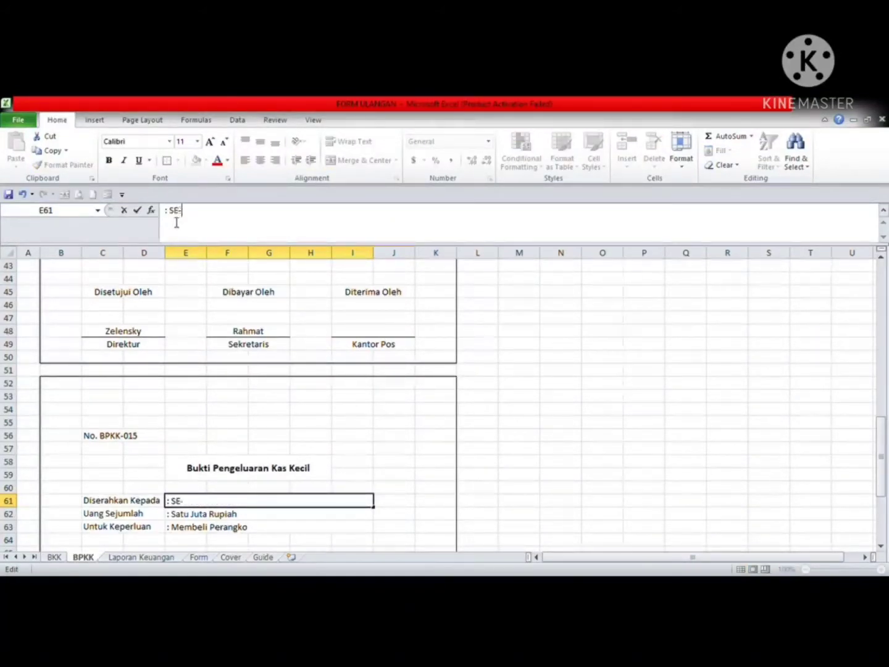
{"action": "type", "text": "Mart"}
{"action": "key", "text": "Return"}
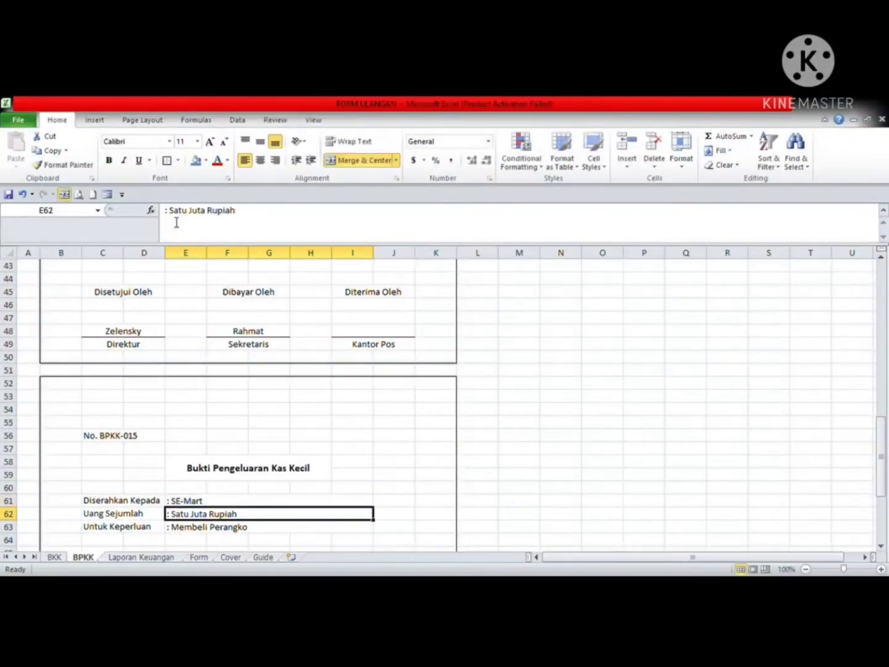
Set the written amount in E62 to ": Dua Ratus Ribu Rupiah"
{"action": "left_click_drag", "start_coordinate": [246, 214], "coordinate": [176, 217]}
{"action": "type", "text": "Dua"}
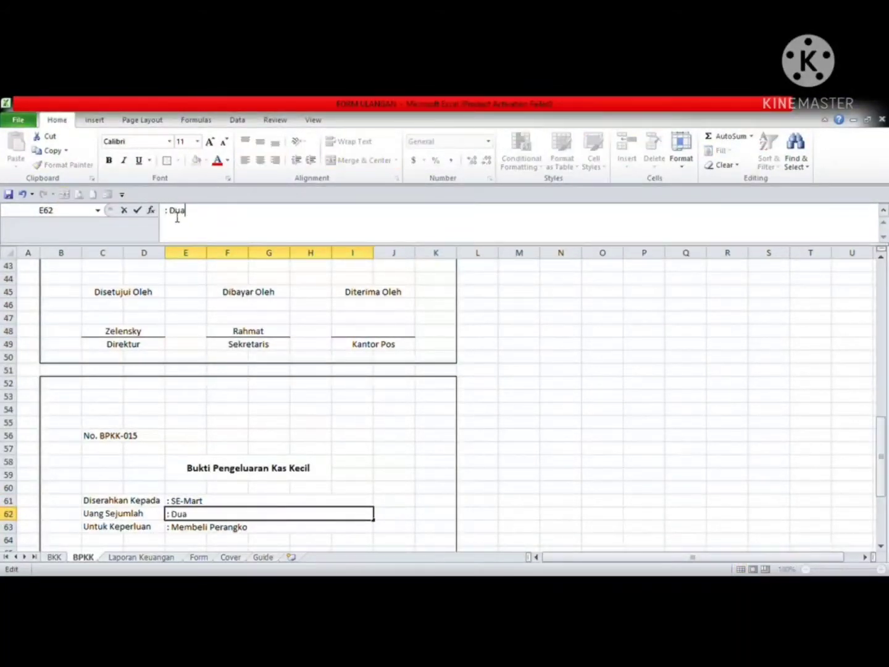
{"action": "type", "text": " Ratus Ribu RUpia"}
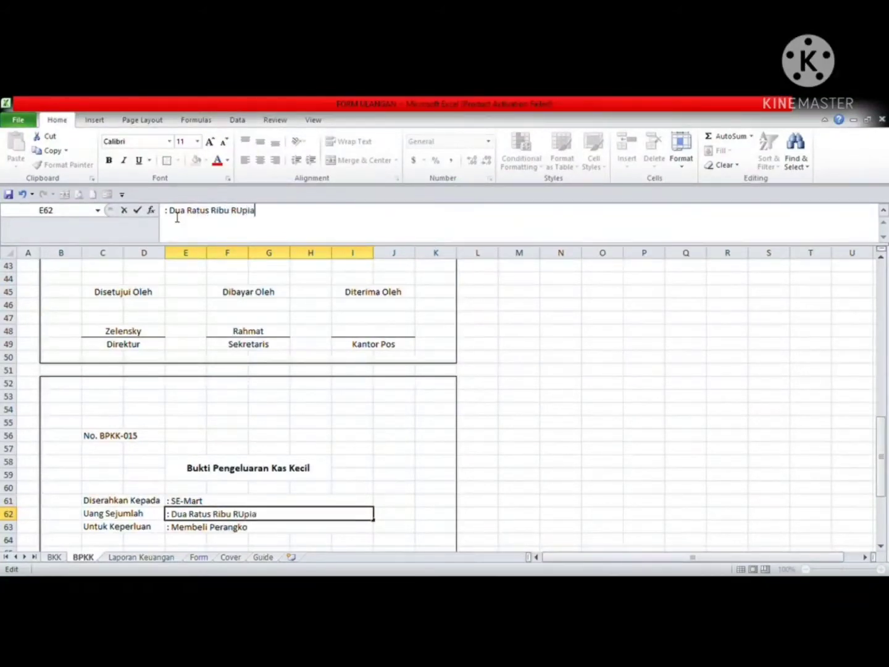
{"action": "key", "text": "BackSpace"}
{"action": "key", "text": "BackSpace"}
{"action": "key", "text": "BackSpace"}
{"action": "key", "text": "BackSpace"}
{"action": "type", "text": "upiah"}
{"action": "key", "text": "Return"}
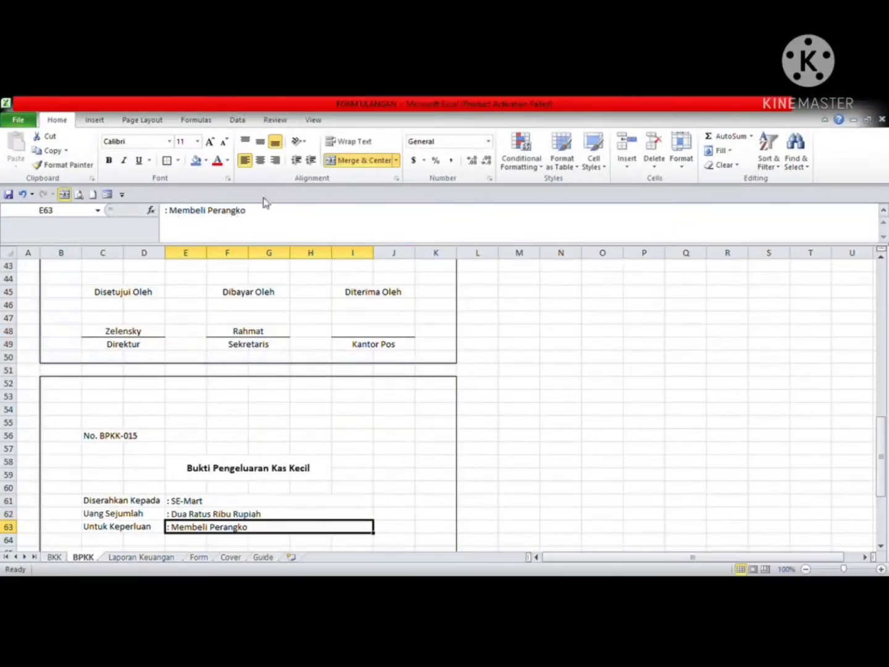
Remove the word "Perangko" from the purpose in E63
{"action": "double_click", "coordinate": [224, 213]}
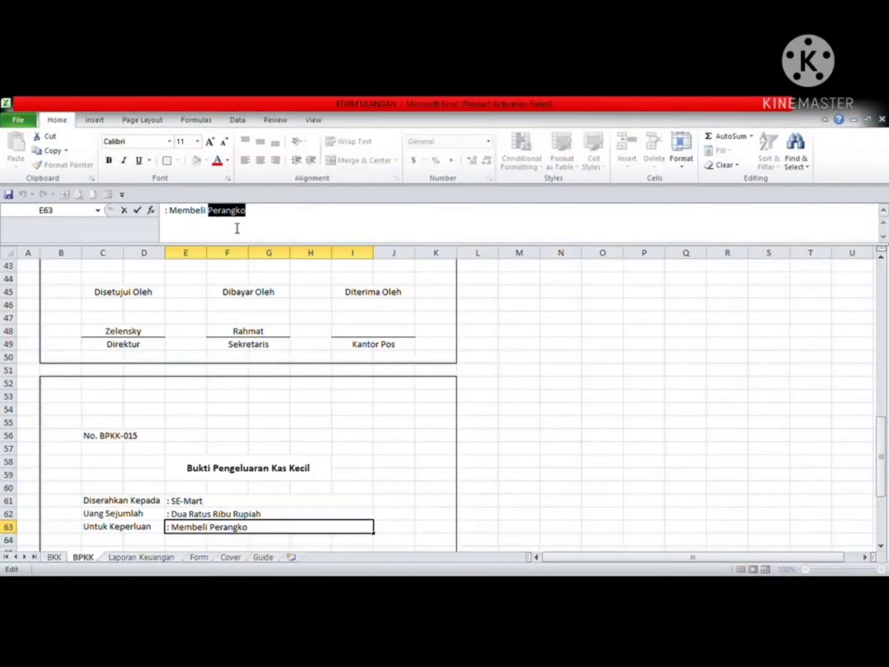
{"action": "type", "text": "ko"}
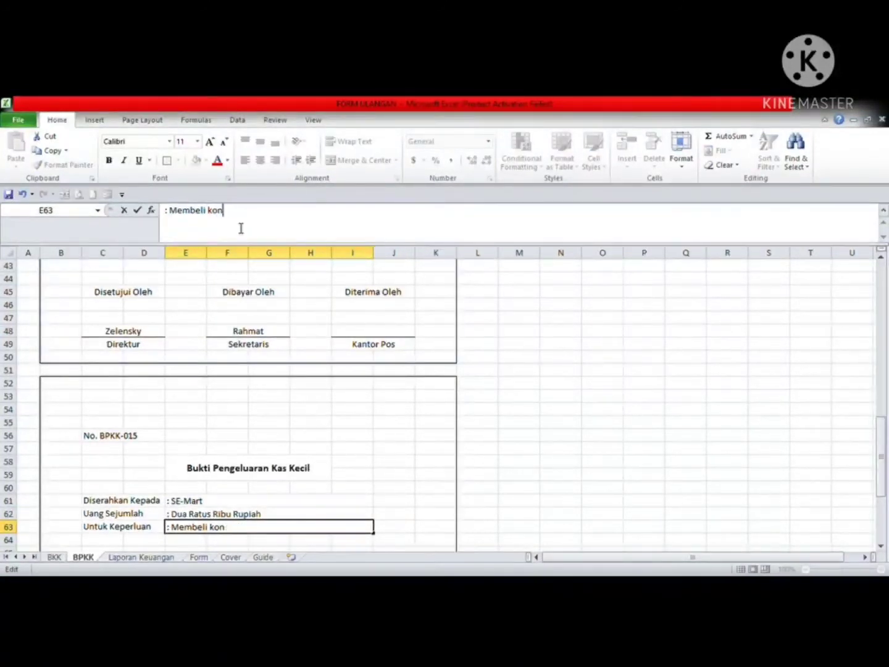
{"action": "key", "text": "BackSpace"}
{"action": "key", "text": "BackSpace"}
{"action": "type", "text": "Konsumsi"}
{"action": "key", "text": "BackSpace"}
{"action": "key", "text": "BackSpace"}
{"action": "key", "text": "BackSpace"}
{"action": "key", "text": "BackSpace"}
{"action": "key", "text": "BackSpace"}
{"action": "key", "text": "BackSpace"}
{"action": "key", "text": "BackSpace"}
{"action": "key", "text": "BackSpace"}
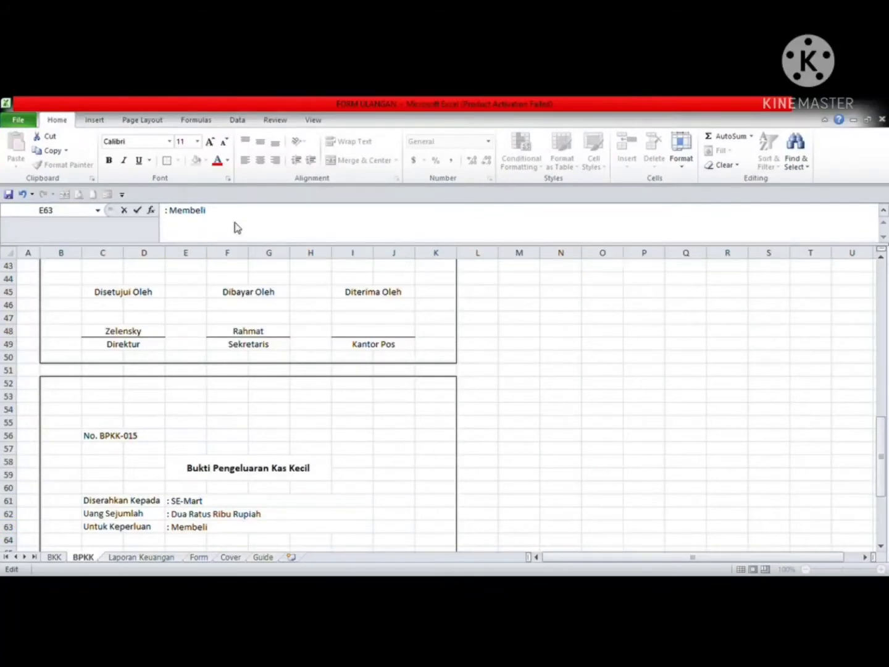
{"action": "type", "text": "pe"}
{"action": "key", "text": "BackSpace"}
{"action": "key", "text": "BackSpace"}
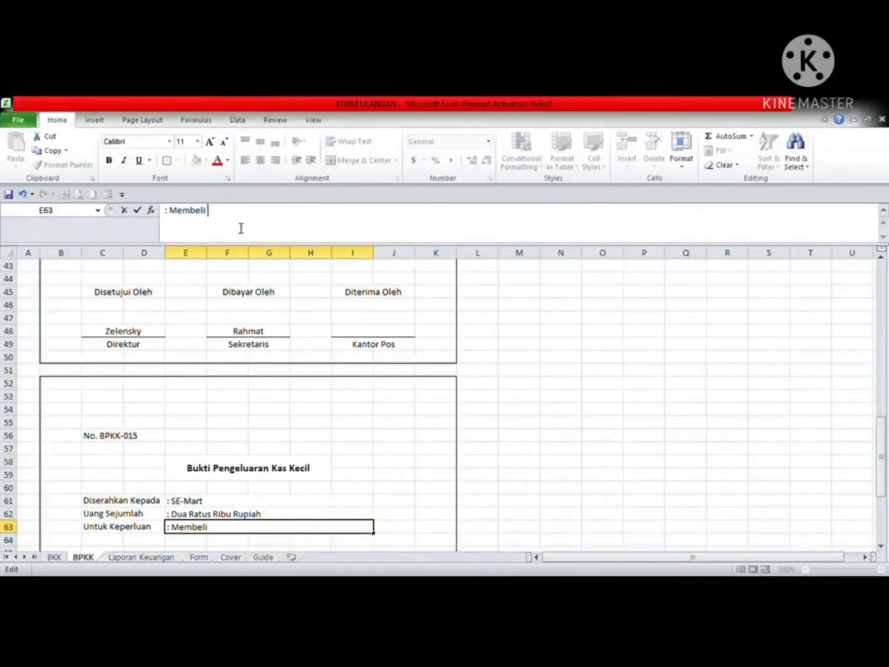
{"action": "type", "text": "Permen, biskuit"}
{"action": "key", "text": "BackSpace"}
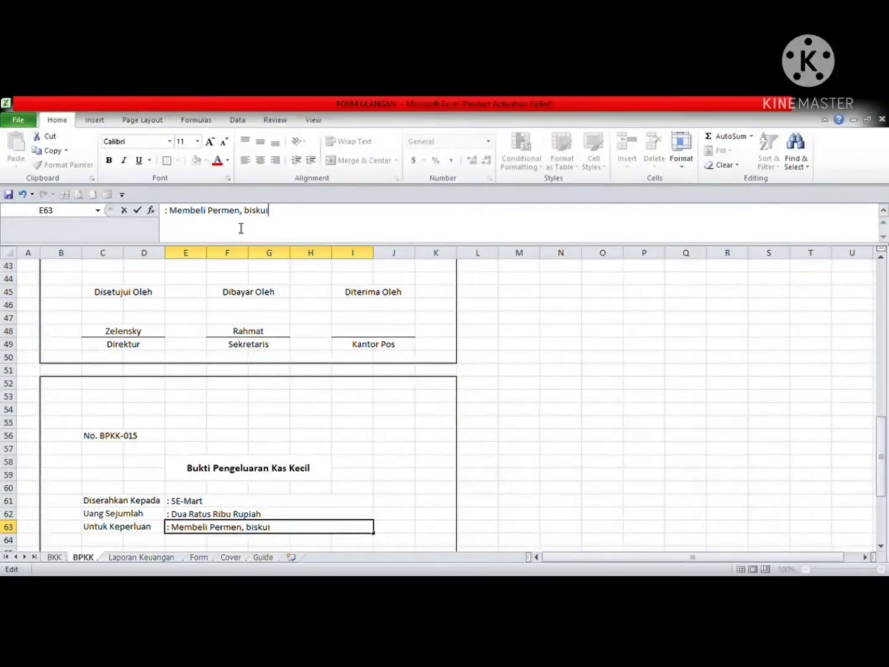
{"action": "key", "text": "BackSpace"}
{"action": "key", "text": "BackSpace"}
{"action": "key", "text": "BackSpace"}
{"action": "key", "text": "BackSpace"}
{"action": "type", "text": "Biskui"}
{"action": "key", "text": "BackSpace"}
{"action": "type", "text": "it, dan tissue"}
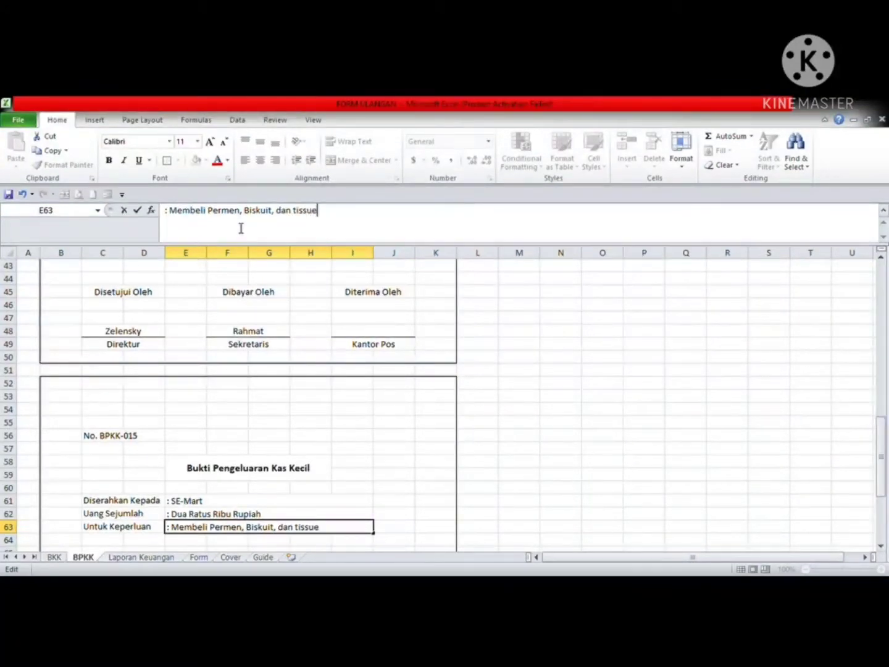
{"action": "key", "text": "BackSpace"}
{"action": "key", "text": "BackSpace"}
{"action": "key", "text": "BackSpace"}
{"action": "key", "text": "BackSpace"}
{"action": "key", "text": "BackSpace"}
{"action": "key", "text": "BackSpace"}
{"action": "key", "text": "BackSpace"}
{"action": "key", "text": "BackSpace"}
{"action": "key", "text": "BackSpace"}
{"action": "key", "text": "BackSpace"}
{"action": "key", "text": "BackSpace"}
{"action": "key", "text": "BackSpace"}
{"action": "key", "text": "BackSpace"}
{"action": "key", "text": "BackSpace"}
{"action": "key", "text": "BackSpace"}
{"action": "key", "text": "BackSpace"}
{"action": "key", "text": "BackSpace"}
{"action": "key", "text": "BackSpace"}
{"action": "key", "text": "BackSpace"}
{"action": "key", "text": "BackSpace"}
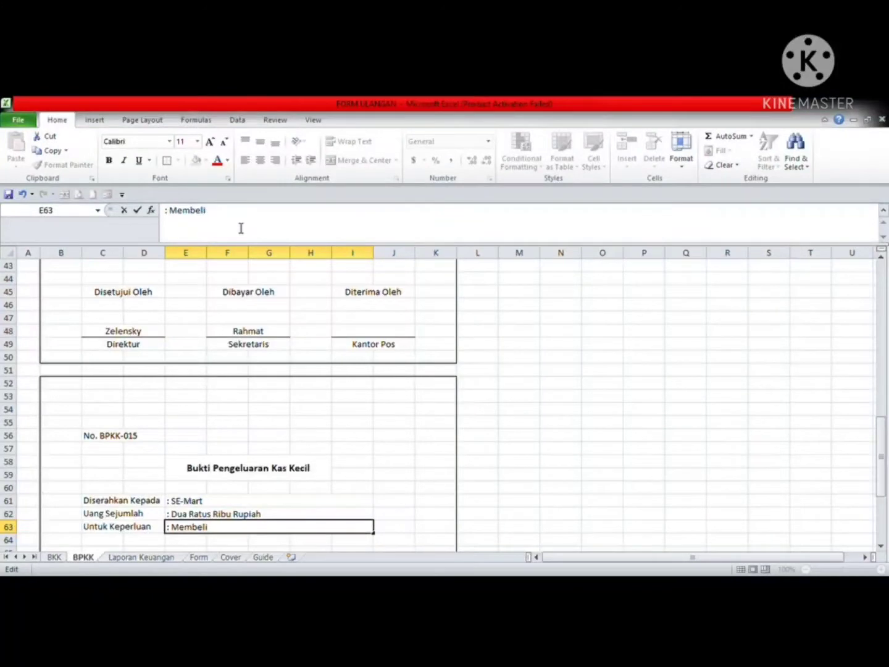
Complete the purpose in E63 so it reads ": Membeli permen, biskuit, dan tissue"
{"action": "type", "text": "permen, b"}
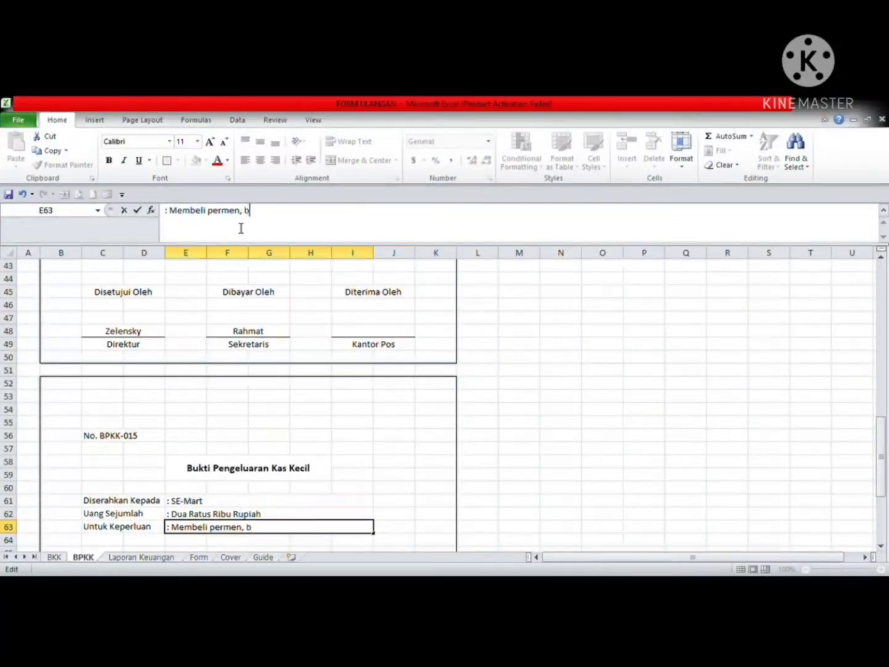
{"action": "type", "text": "is"}
{"action": "type", "text": "kuit"}
{"action": "type", "text": ", dan t"}
{"action": "key", "text": "BackSpace"}
{"action": "type", "text": "dan t"}
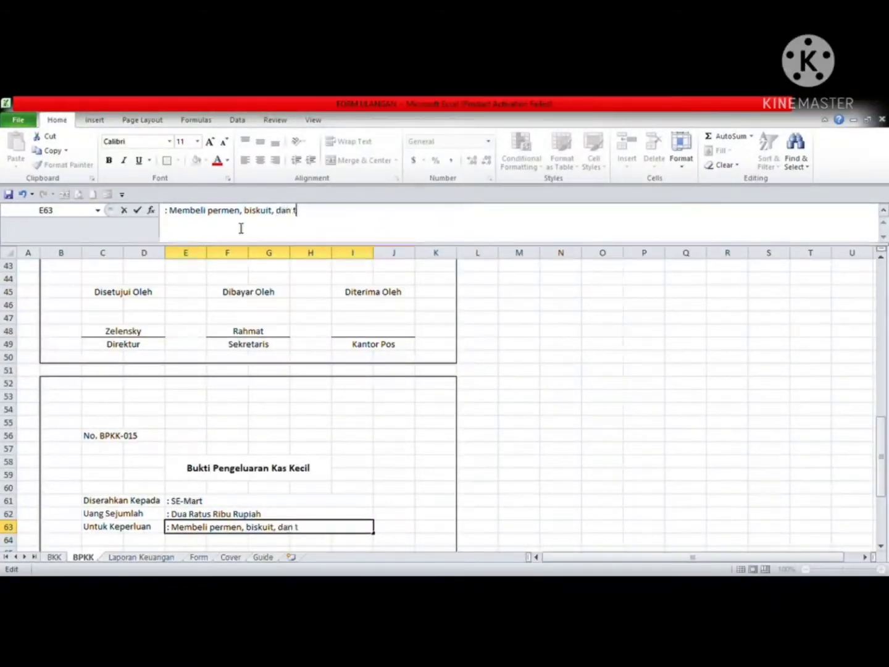
{"action": "type", "text": "issue"}
{"action": "key", "text": "Return"}
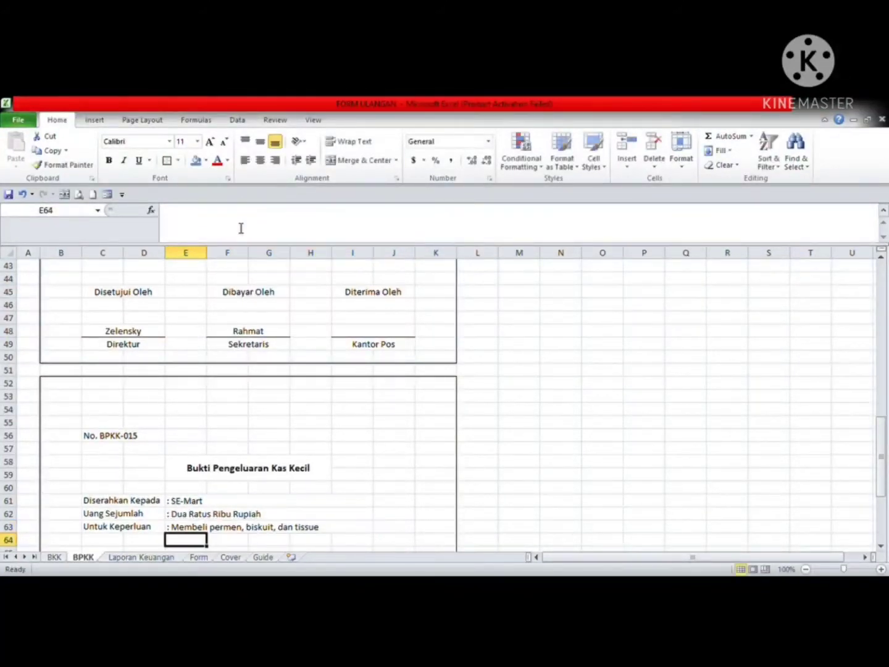
{"action": "left_click", "coordinate": [198, 516]}
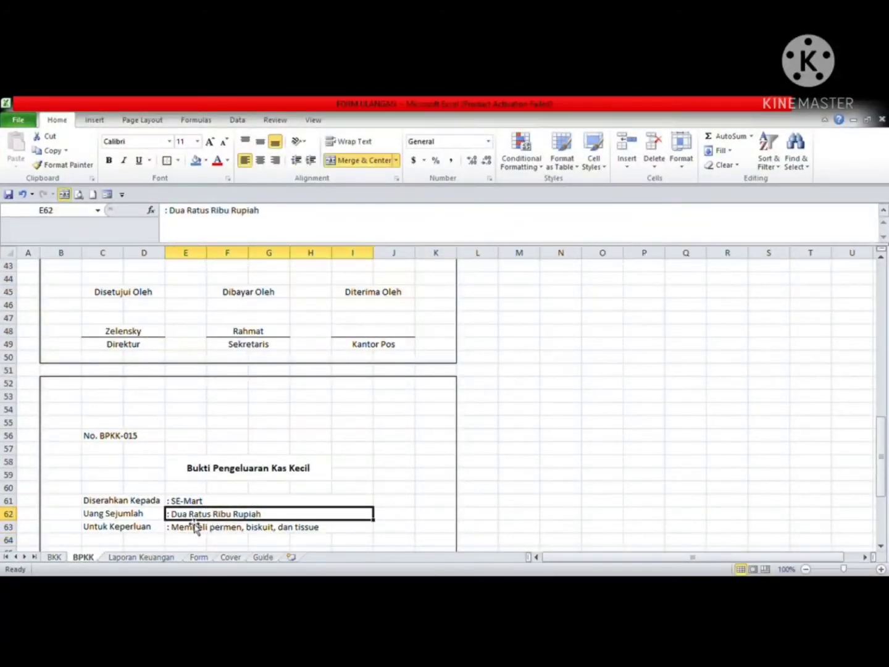
{"action": "double_click", "coordinate": [245, 516]}
{"action": "left_click", "coordinate": [433, 476]}
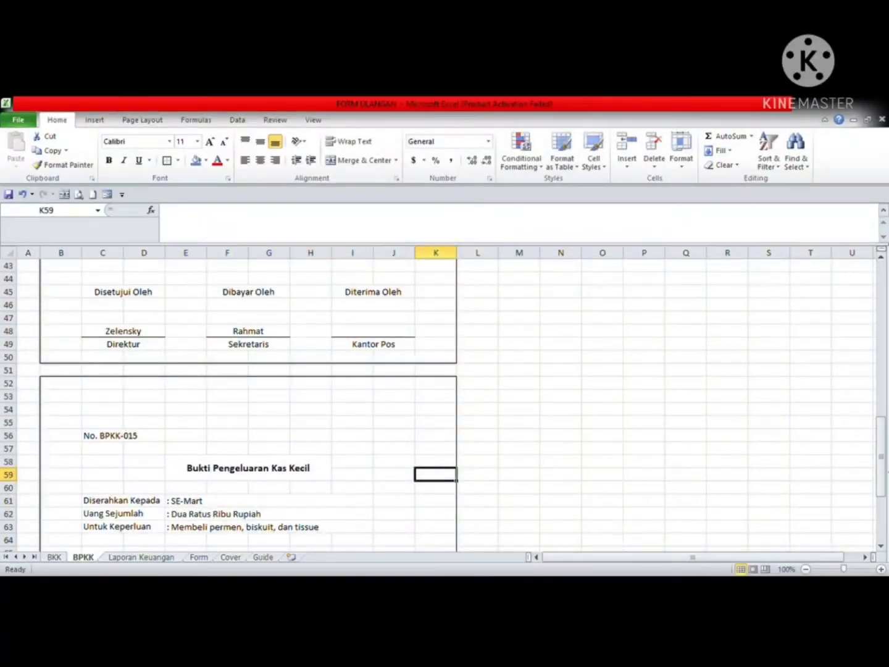
Set the amount in C66 of the BPKK-015 form to 200000
{"action": "scroll", "coordinate": [882, 474], "scroll_direction": "down", "scroll_amount": 4}
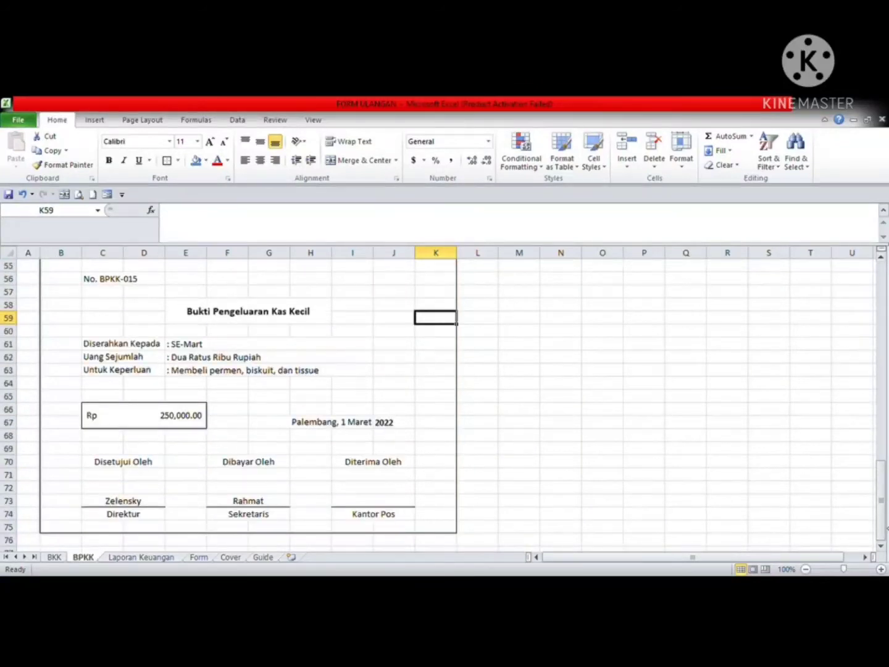
{"action": "left_click", "coordinate": [102, 412]}
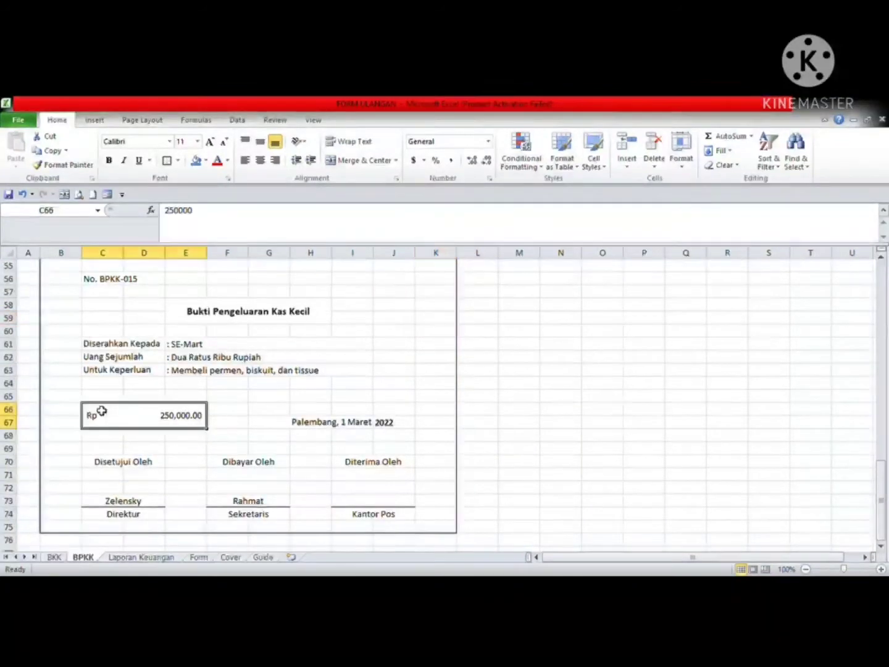
{"action": "left_click", "coordinate": [178, 214]}
{"action": "key", "text": "BackSpace"}
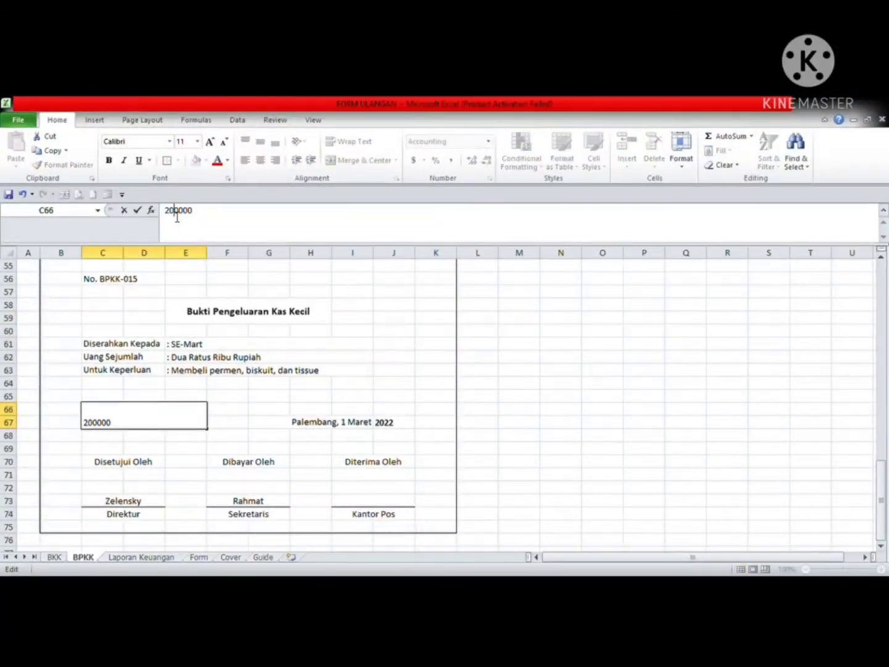
{"action": "type", "text": "0"}
{"action": "key", "text": "Return"}
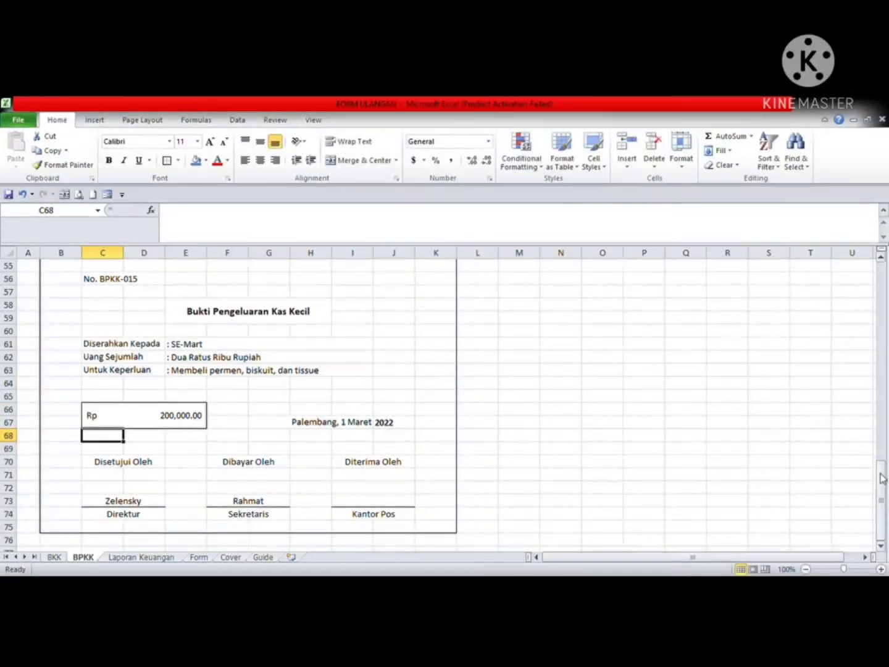
Set the amount in C41 of the BPKK-005 form to 1000000
{"action": "left_click_drag", "start_coordinate": [881, 477], "coordinate": [881, 378]}
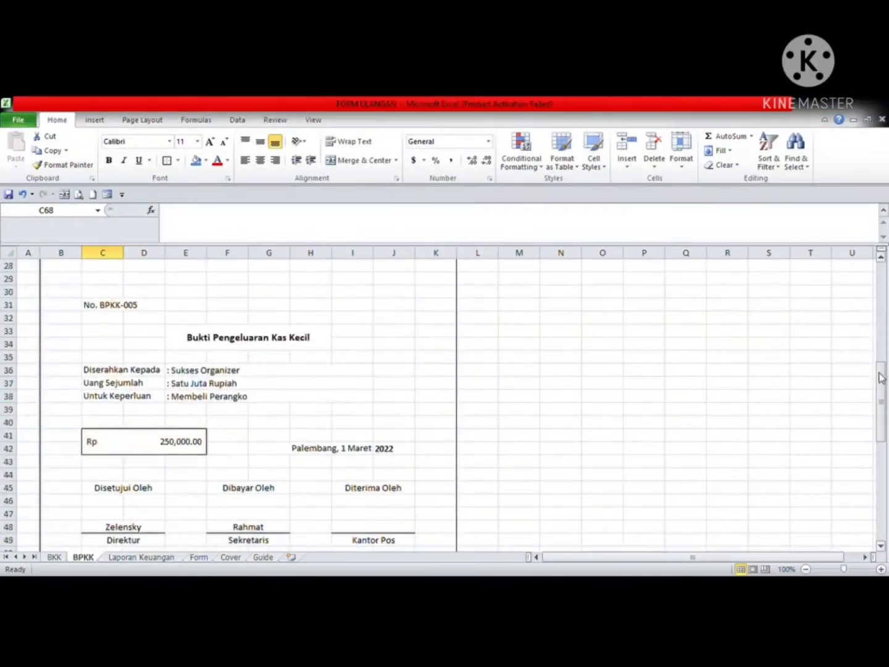
{"action": "left_click", "coordinate": [176, 440]}
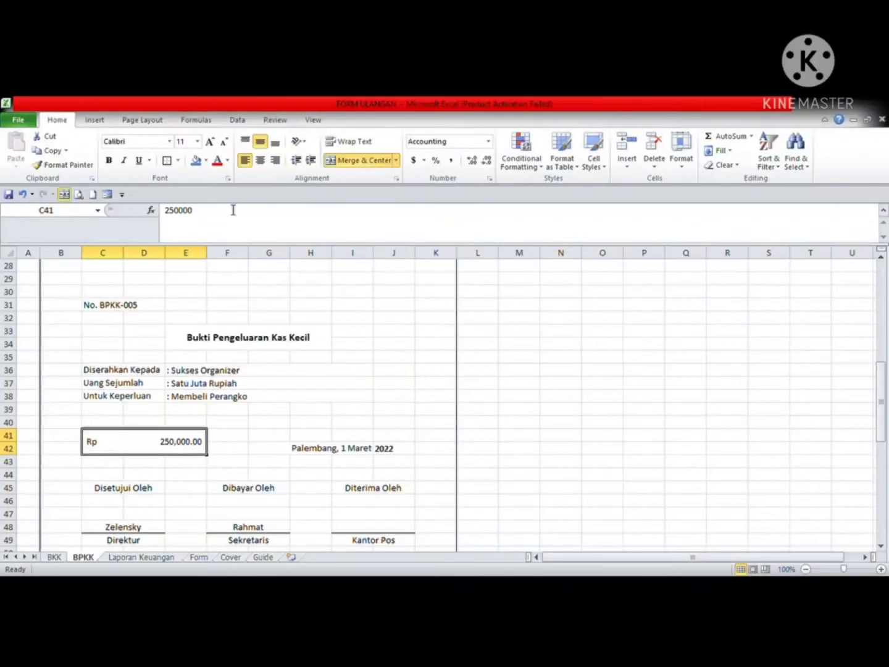
{"action": "left_click_drag", "start_coordinate": [174, 212], "coordinate": [133, 212]}
{"action": "type", "text": "100"}
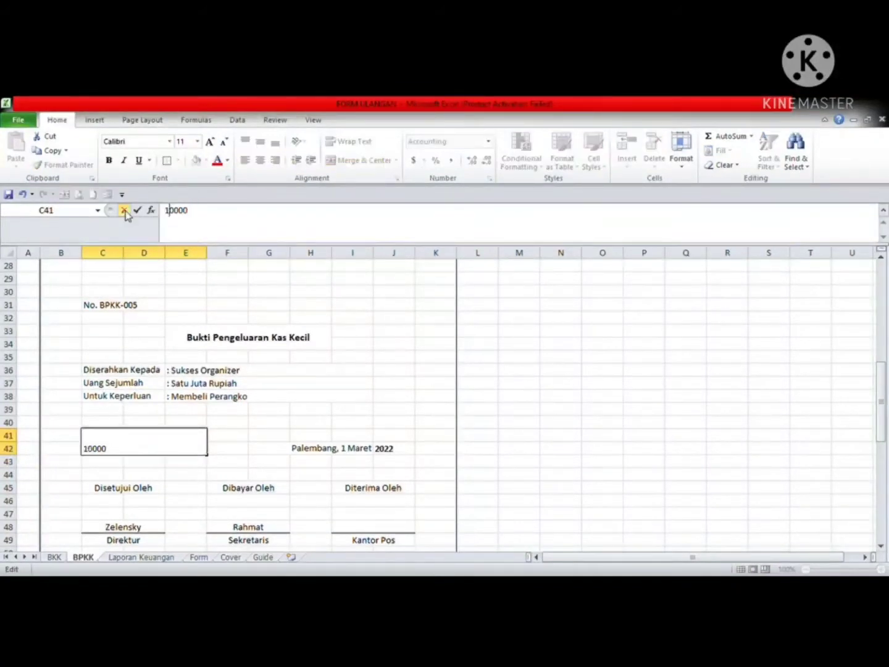
{"action": "key", "text": "Return"}
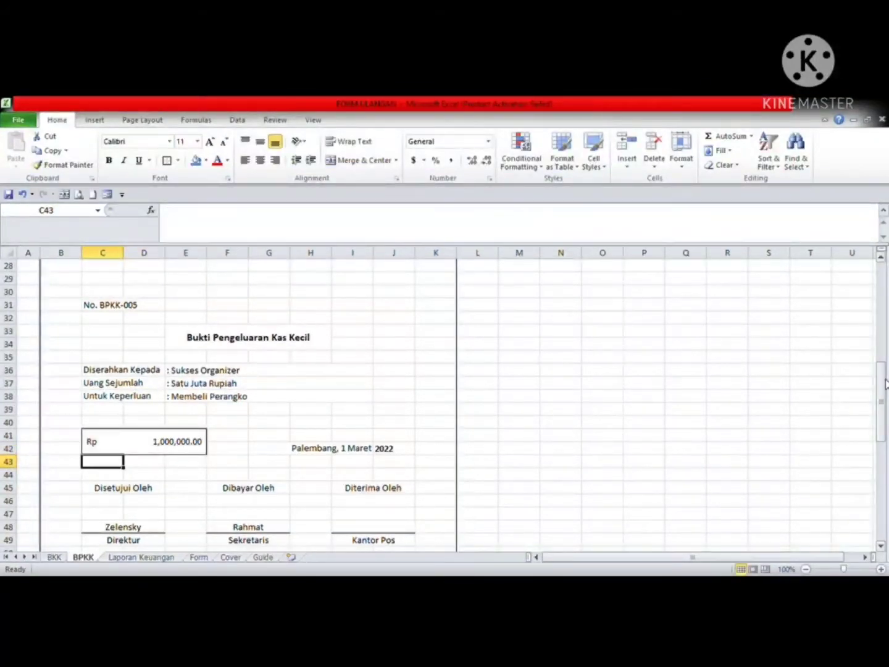
Set the place and date in G42 of the BPKK-005 form to "Palembang, 11 Maret"
{"action": "left_click_drag", "start_coordinate": [883, 385], "coordinate": [882, 410]}
{"action": "left_click", "coordinate": [364, 374]}
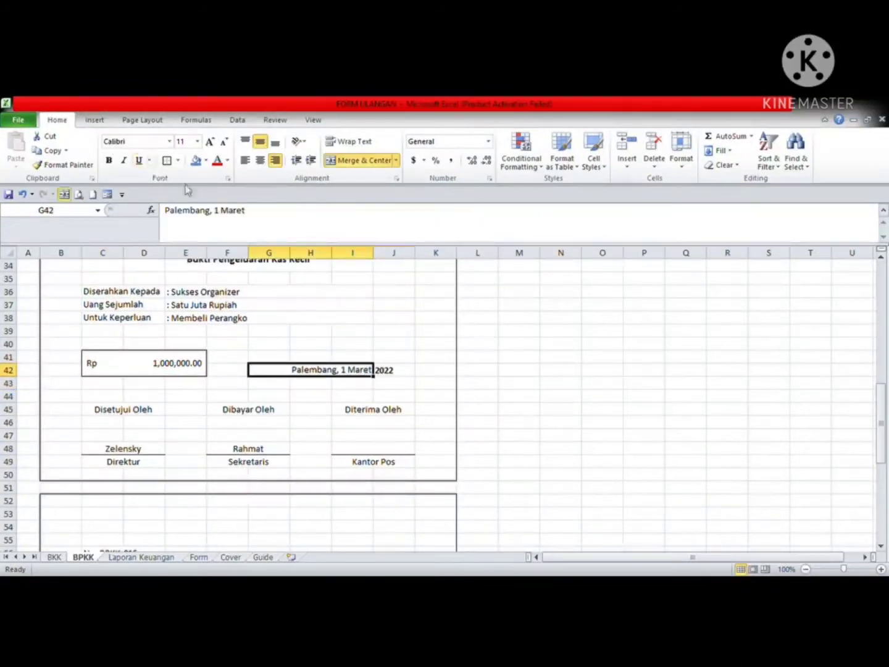
{"action": "left_click", "coordinate": [224, 211]}
{"action": "type", "text": "2"}
{"action": "key", "text": "Return"}
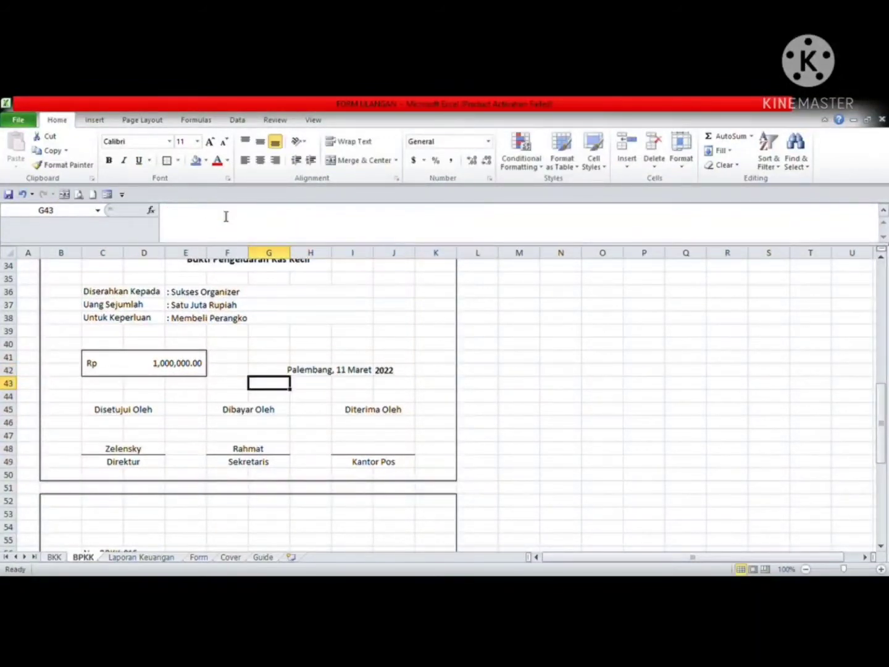
Set the place and date in G67 of the BPKK-015 form to "Palembang, 23 Maret"
{"action": "key", "text": "Down"}
{"action": "key", "text": "Down"}
{"action": "key", "text": "Down"}
{"action": "key", "text": "Down"}
{"action": "key", "text": "Down"}
{"action": "key", "text": "Down"}
{"action": "key", "text": "Down"}
{"action": "key", "text": "Down"}
{"action": "key", "text": "Down"}
{"action": "key", "text": "Down"}
{"action": "key", "text": "Down"}
{"action": "key", "text": "Down"}
{"action": "key", "text": "Down"}
{"action": "key", "text": "Down"}
{"action": "key", "text": "Down"}
{"action": "key", "text": "Down"}
{"action": "key", "text": "Down"}
{"action": "key", "text": "Down"}
{"action": "key", "text": "Down"}
{"action": "key", "text": "Down"}
{"action": "key", "text": "Down"}
{"action": "key", "text": "Down"}
{"action": "key", "text": "Down"}
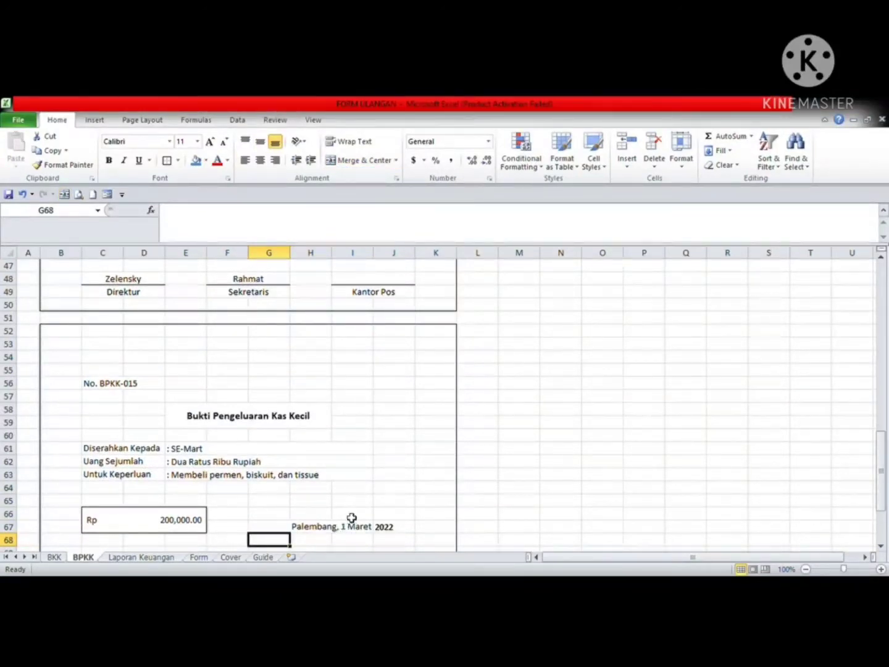
{"action": "left_click", "coordinate": [353, 527]}
{"action": "double_click", "coordinate": [353, 526]}
{"action": "left_click", "coordinate": [216, 210]}
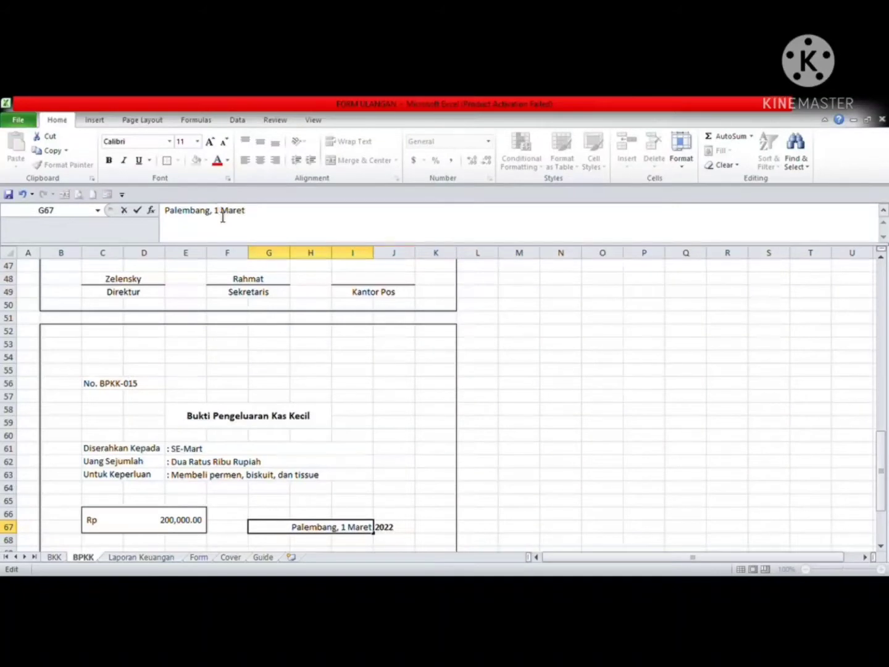
{"action": "key", "text": "Delete"}
{"action": "type", "text": "23"}
{"action": "key", "text": "Return"}
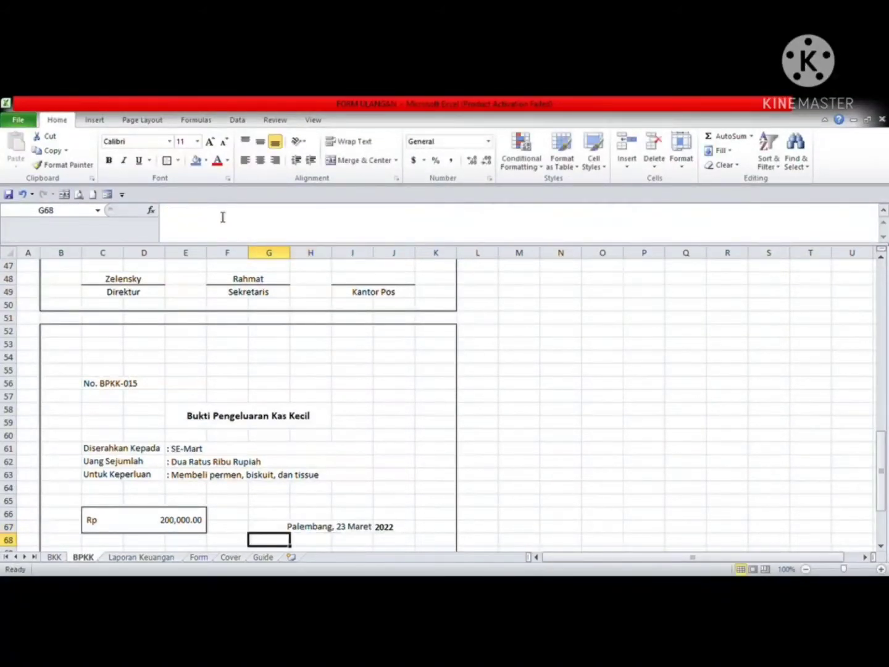
Review the completed forms on the BPKK and BKK sheets
{"action": "left_click_drag", "start_coordinate": [877, 478], "coordinate": [885, 415]}
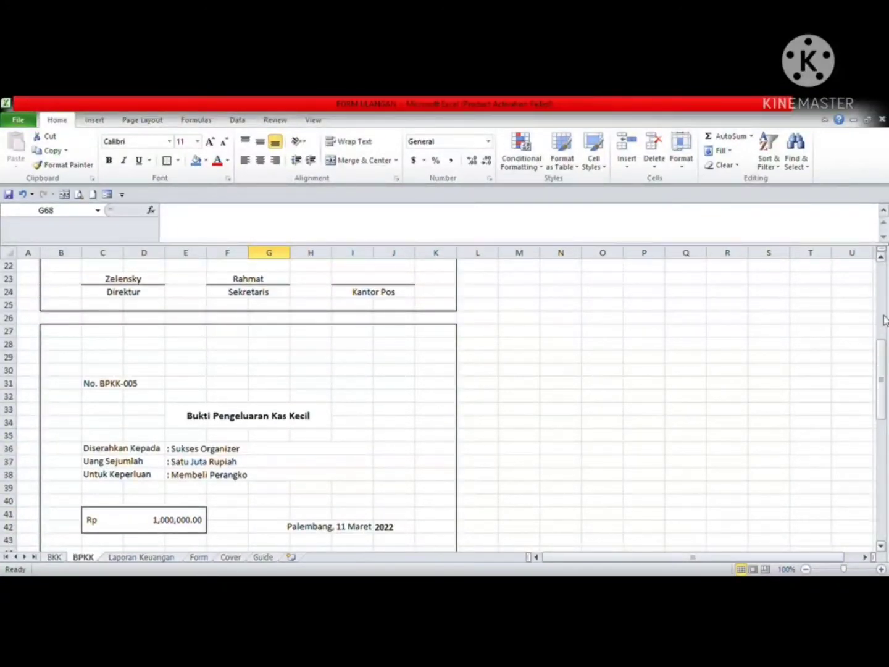
{"action": "left_click_drag", "start_coordinate": [885, 319], "coordinate": [887, 525]}
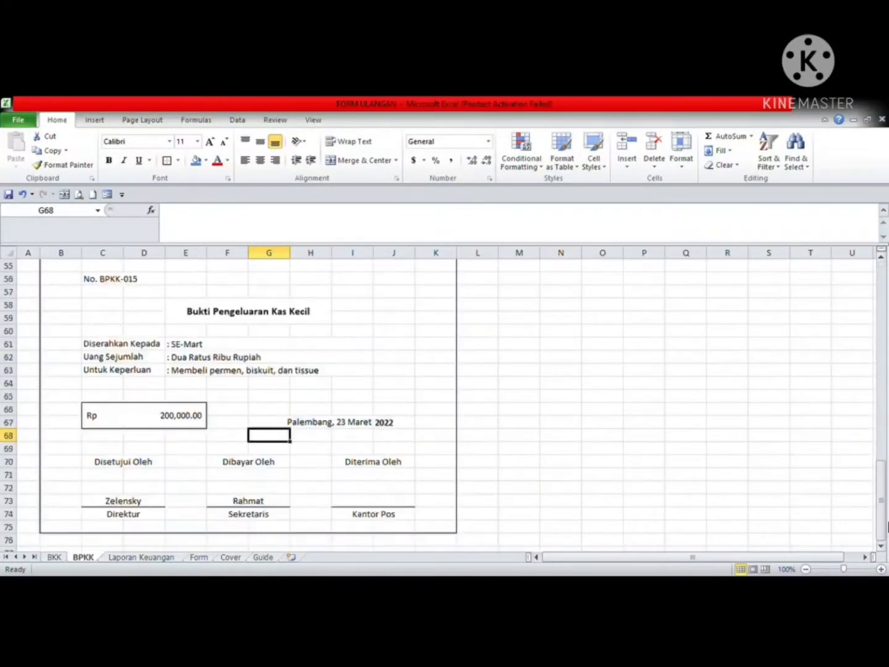
{"action": "left_click", "coordinate": [57, 557]}
{"action": "left_click", "coordinate": [81, 559]}
{"action": "left_click", "coordinate": [57, 558]}
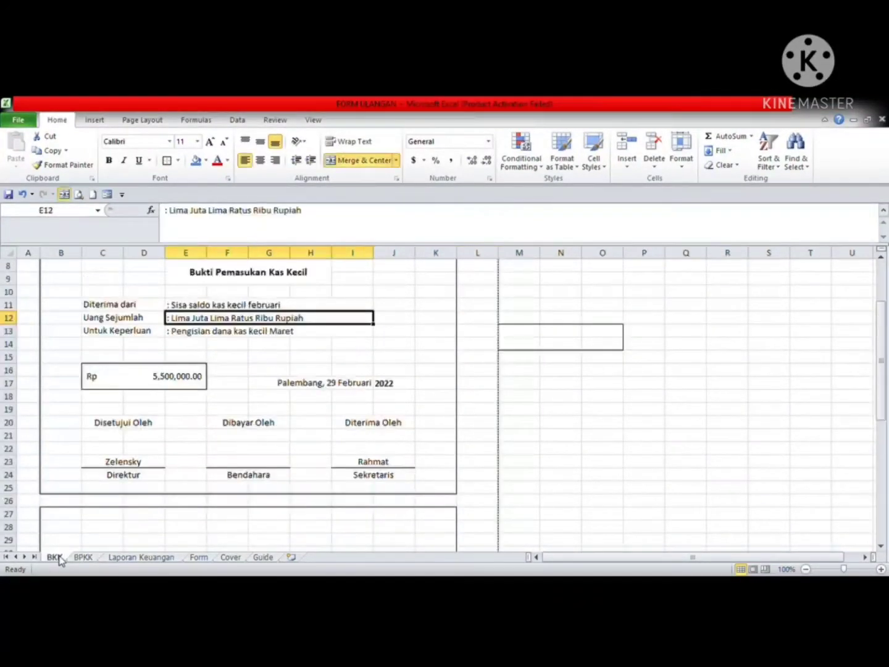
{"action": "left_click", "coordinate": [82, 558]}
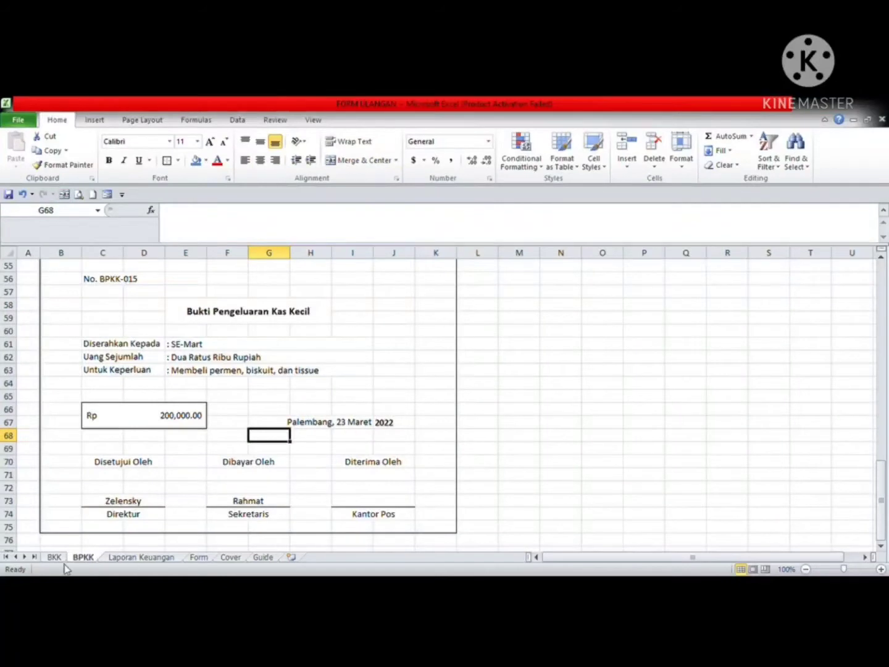
{"action": "left_click", "coordinate": [55, 559]}
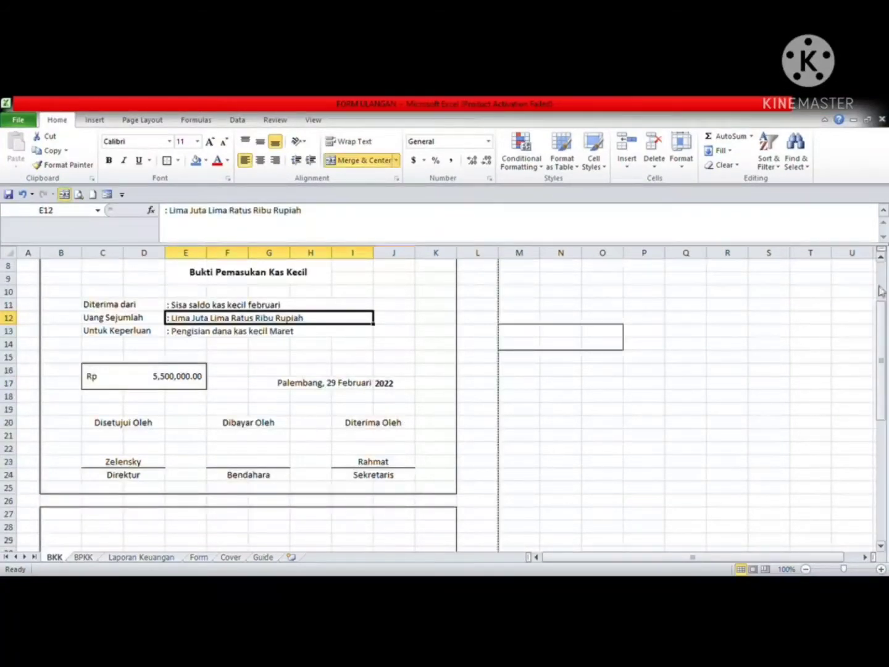
{"action": "left_click_drag", "start_coordinate": [881, 334], "coordinate": [877, 269]}
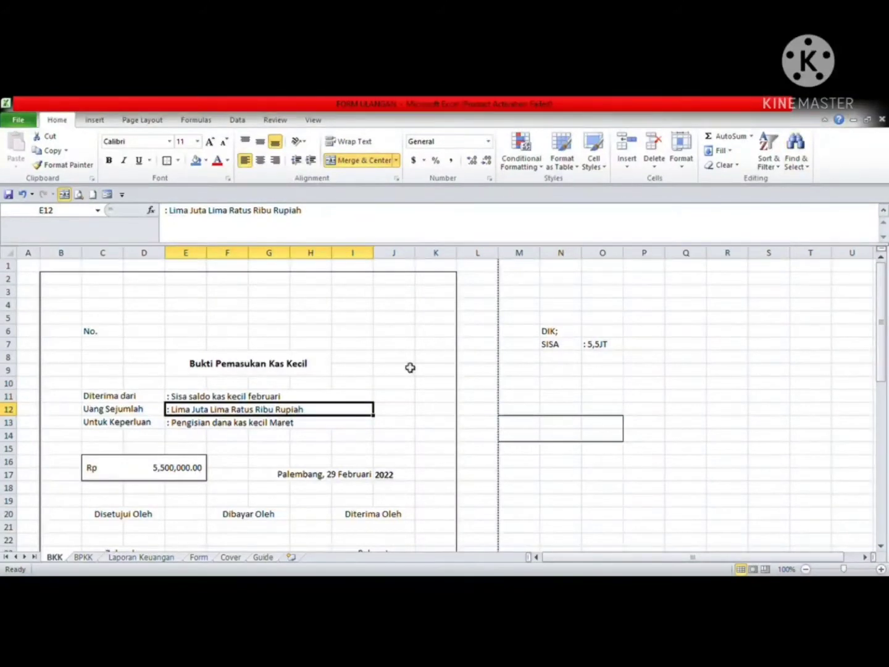
{"action": "left_click", "coordinate": [83, 557]}
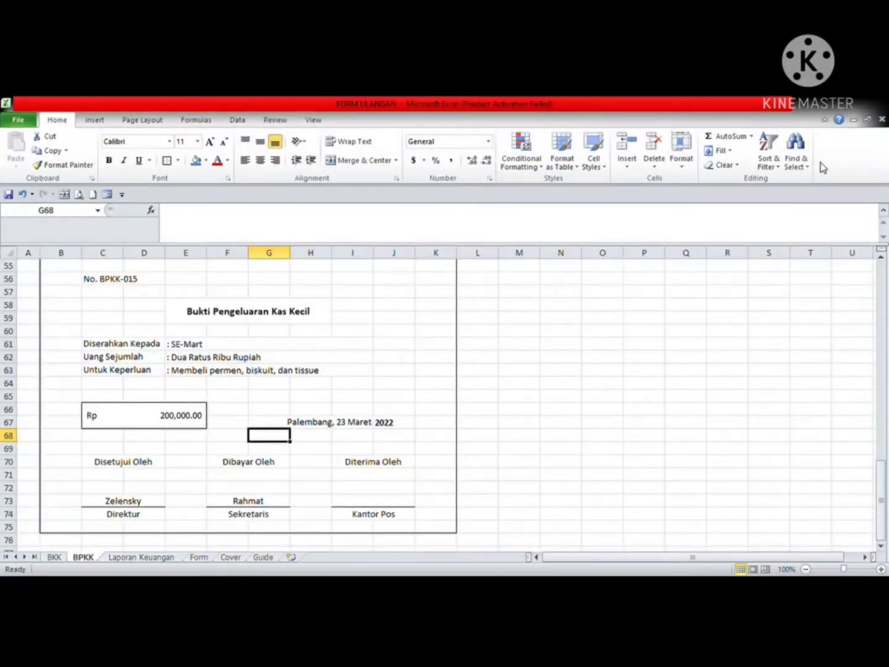
On the Laporan Keuangan sheet, replace the dotted first heading line in F3 with "LAPORAN KEUANGAN"
{"action": "key", "text": "ctrl+Page_Down"}
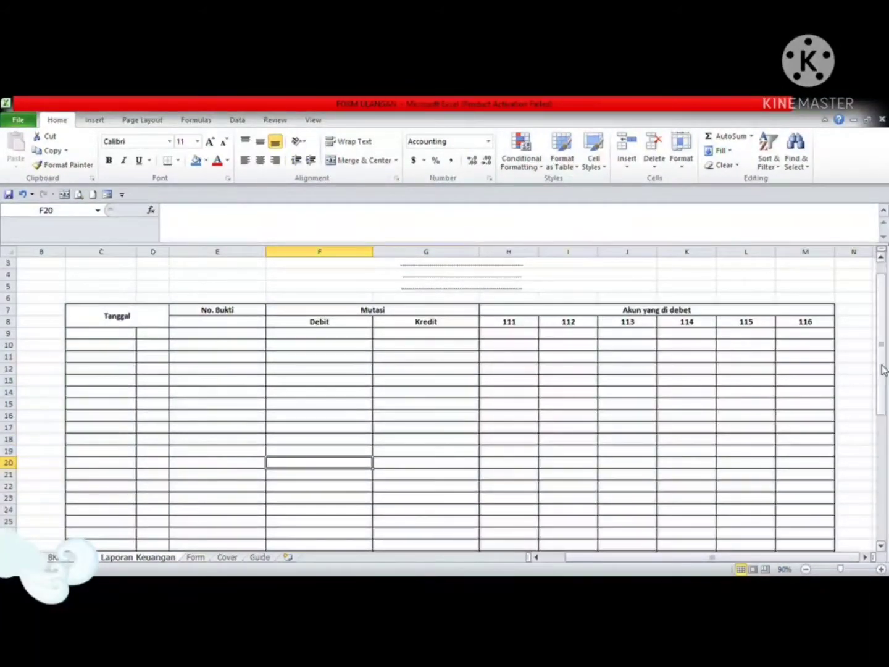
{"action": "scroll", "coordinate": [881, 358], "scroll_direction": "up", "scroll_amount": 1}
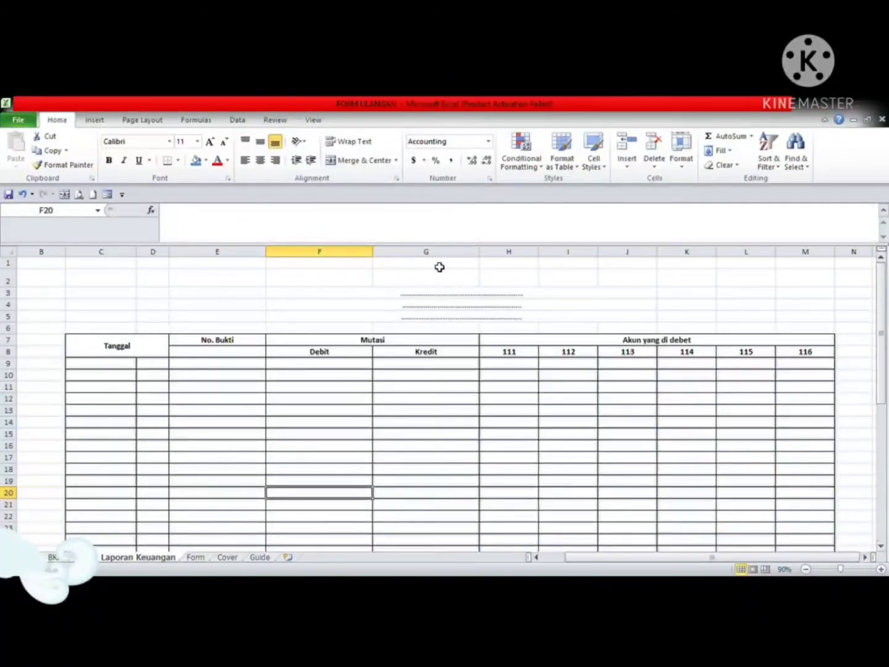
{"action": "left_click", "coordinate": [457, 297]}
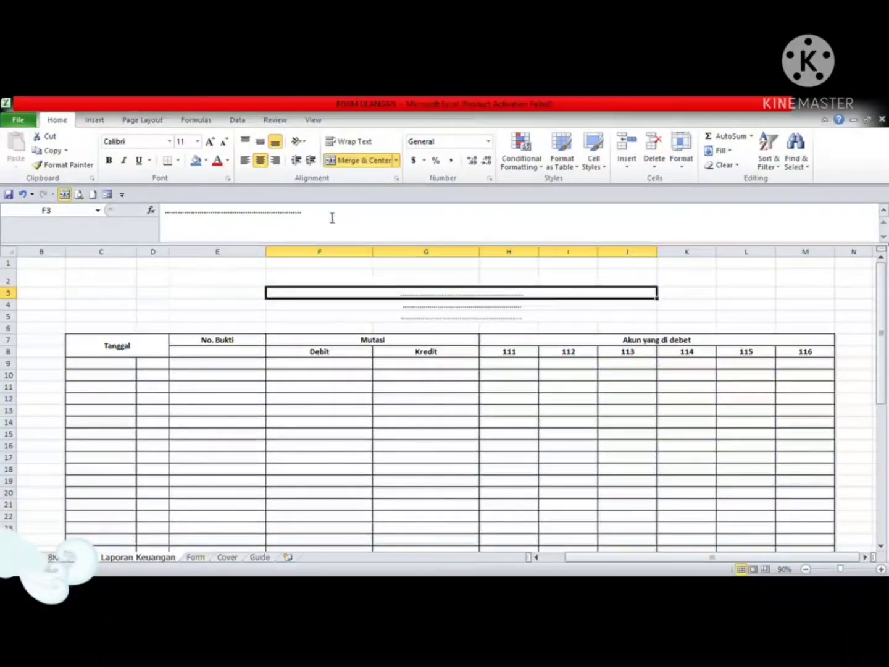
{"action": "left_click_drag", "start_coordinate": [331, 218], "coordinate": [138, 204]}
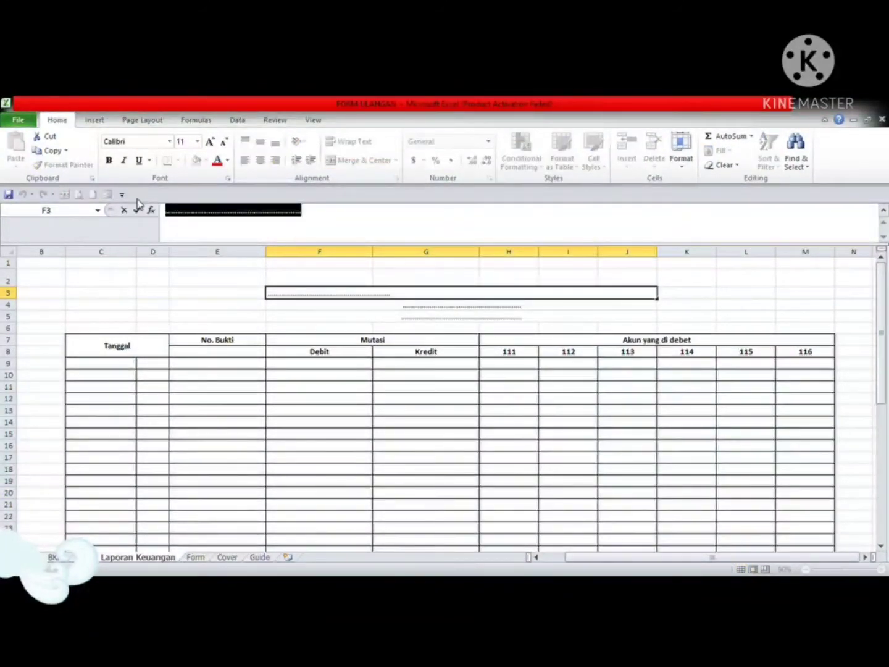
{"action": "type", "text": "LAPORAN"}
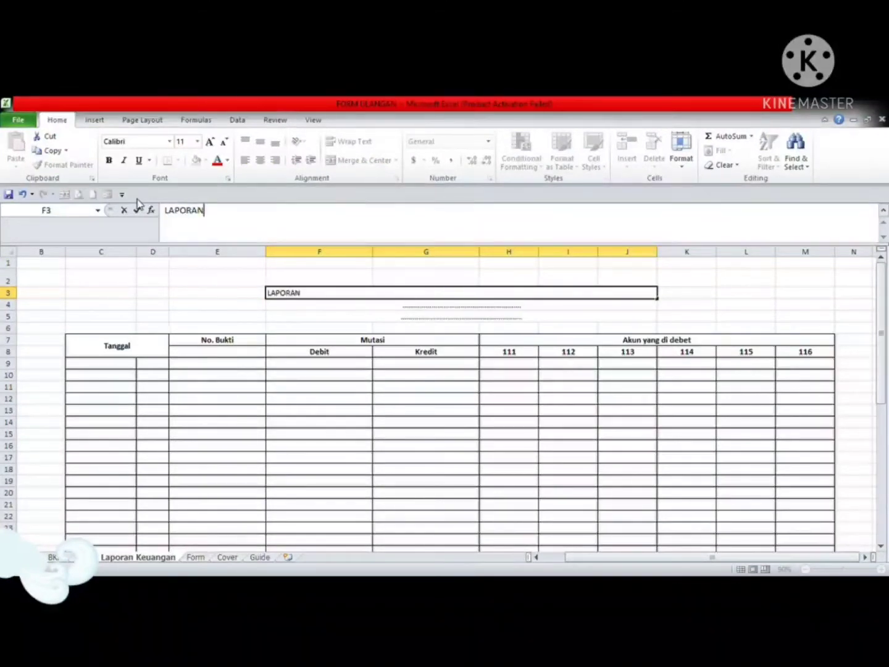
{"action": "type", "text": " KEUANGAN"}
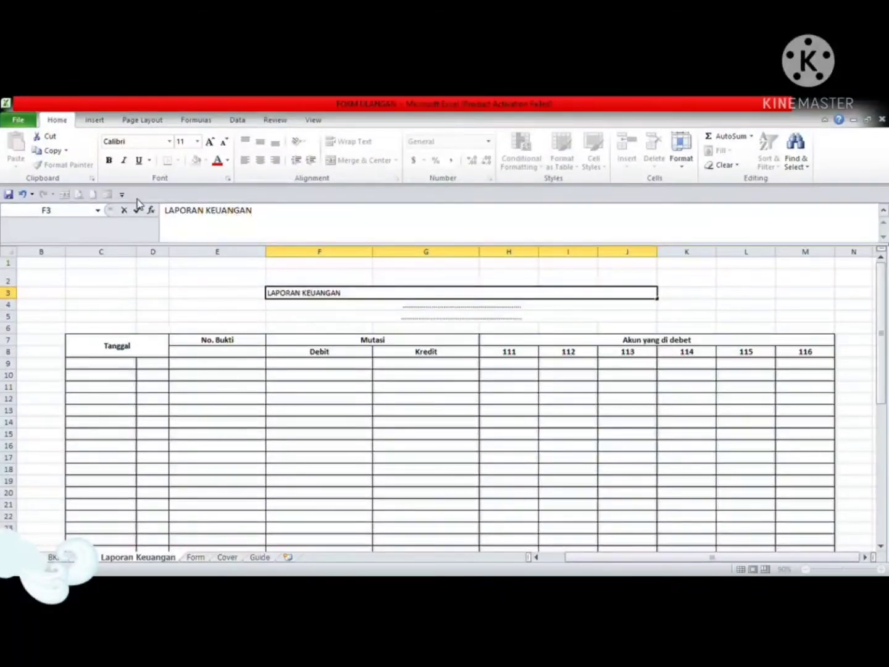
{"action": "key", "text": "Return"}
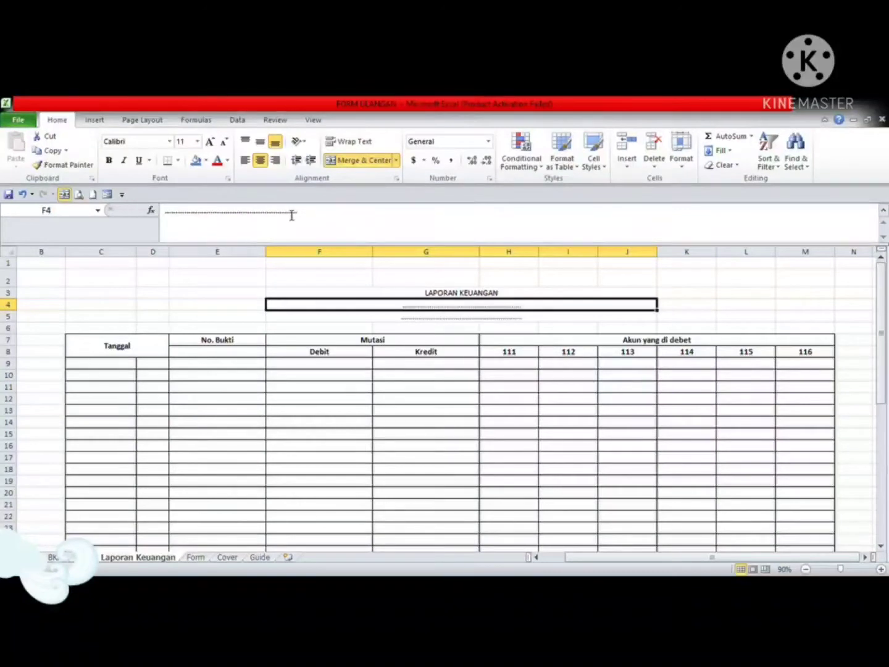
Replace the dotted second heading line in F4 with the company name "PT. SUKA TERBANG"
{"action": "left_click_drag", "start_coordinate": [311, 214], "coordinate": [108, 201]}
{"action": "type", "text": "PT"}
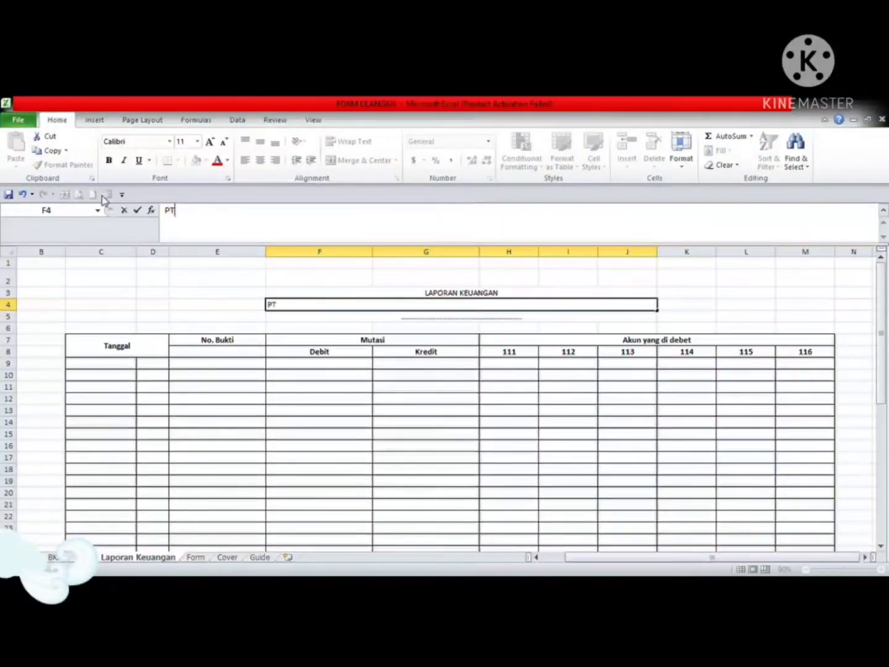
{"action": "type", "text": ". SUKA TERBAN"}
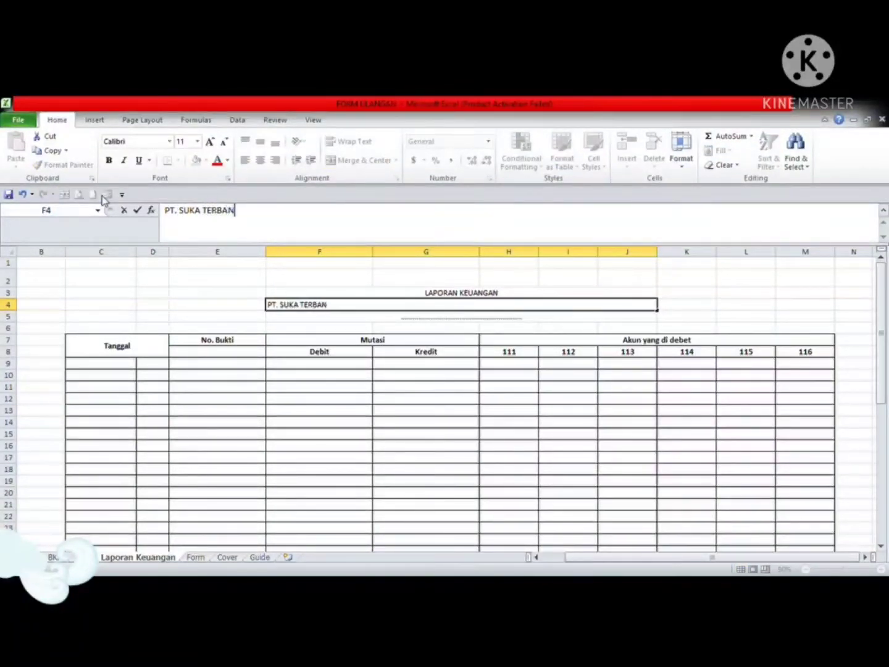
{"action": "type", "text": "G"}
{"action": "key", "text": "Return"}
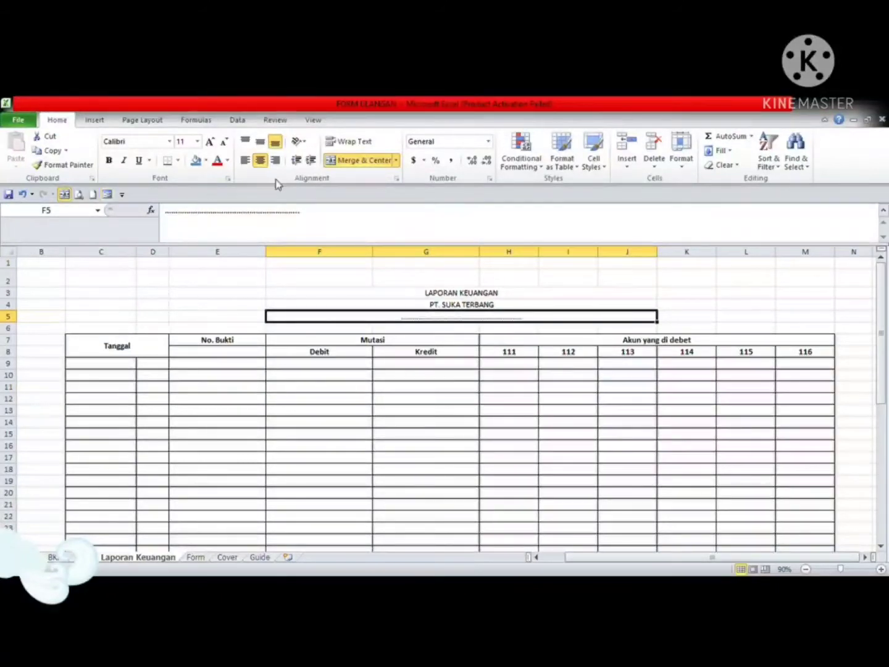
Replace the dotted third heading line in F5 with "PERIODE KAS KECIL BULAN MARET"
{"action": "left_click_drag", "start_coordinate": [355, 210], "coordinate": [152, 207]}
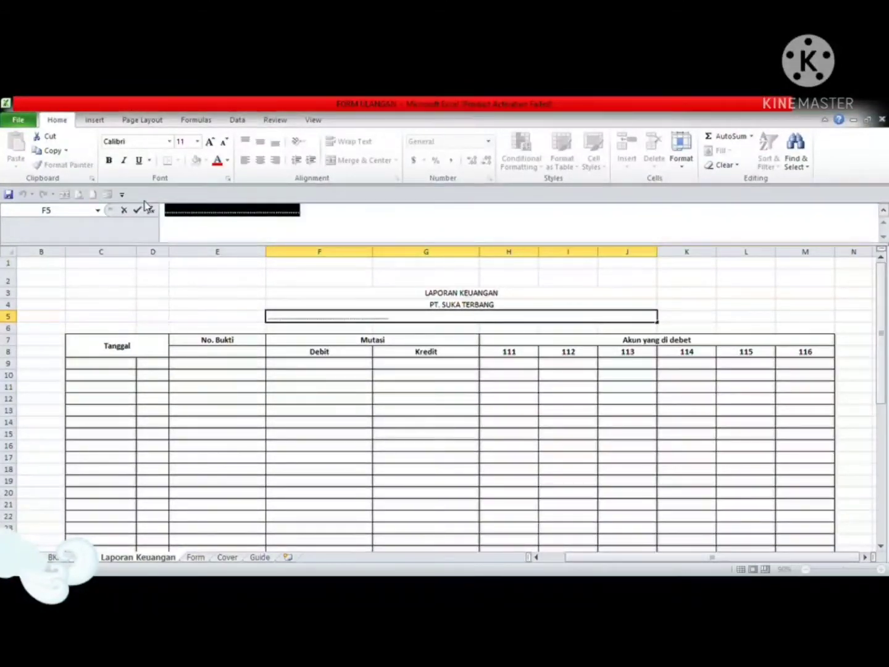
{"action": "type", "text": "PERIDO"}
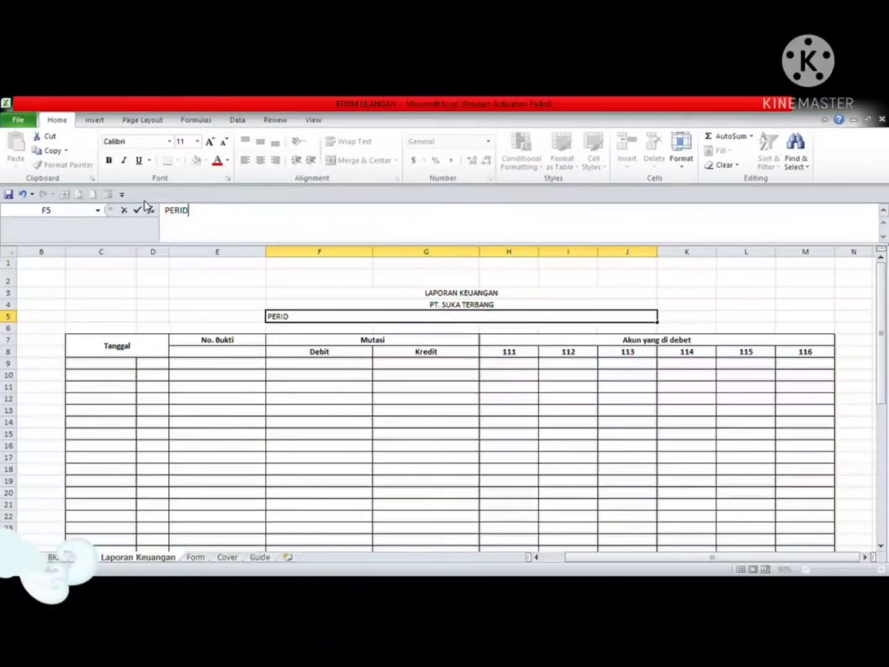
{"action": "key", "text": "BackSpace"}
{"action": "type", "text": "ODE KAS KEC"}
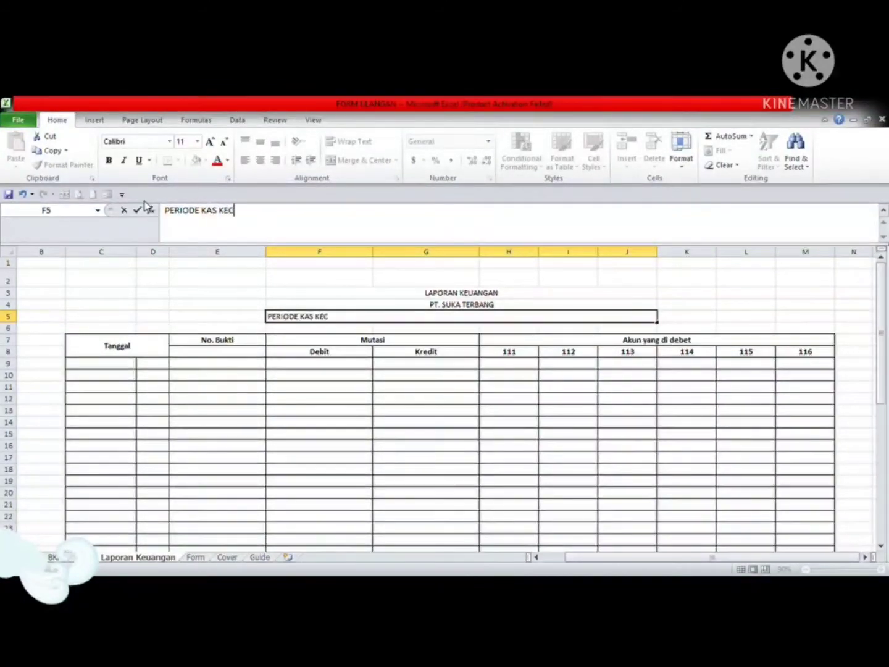
{"action": "type", "text": "L"}
{"action": "type", "text": "L BUL"}
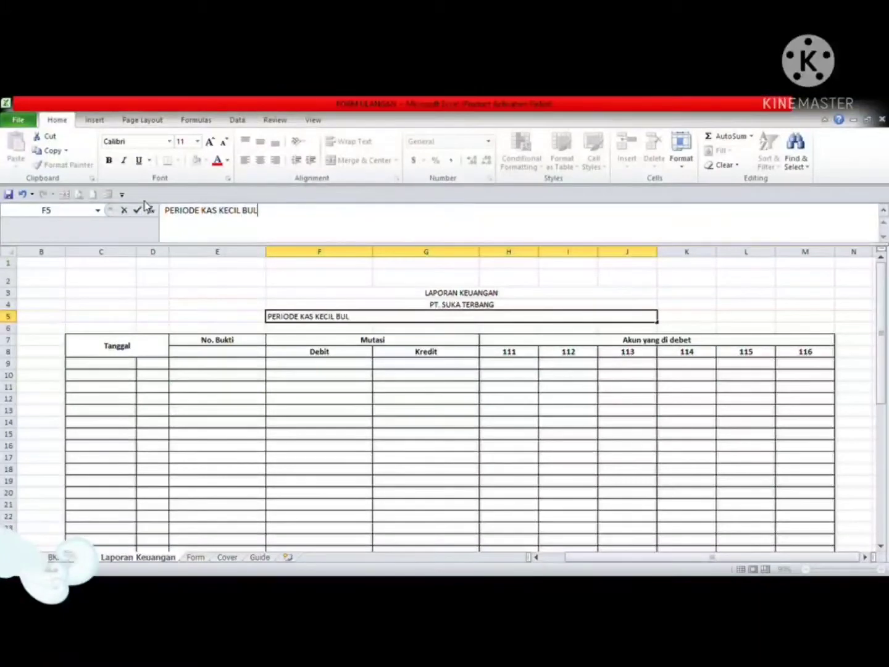
{"action": "type", "text": "AN MARET"}
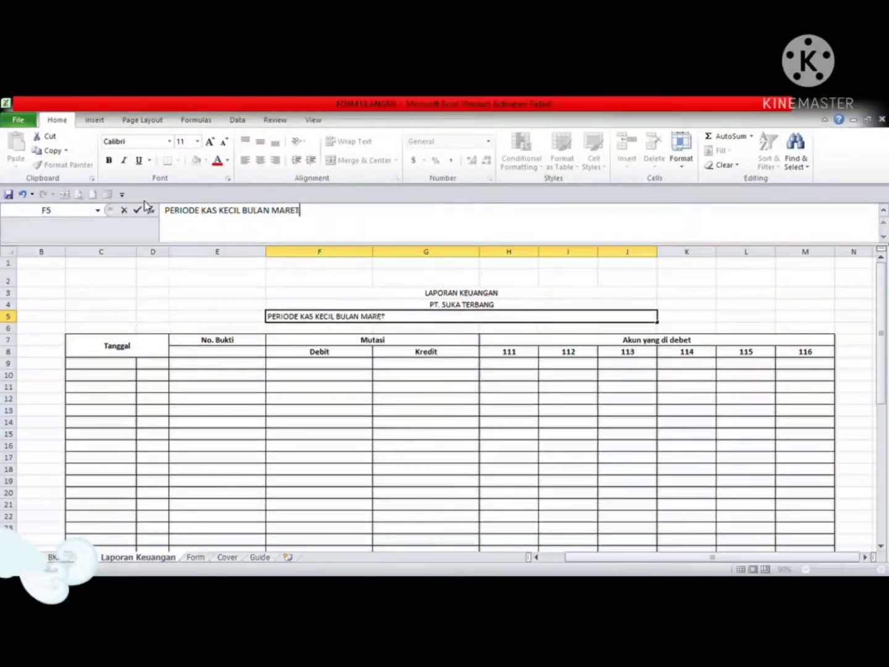
{"action": "key", "text": "Return"}
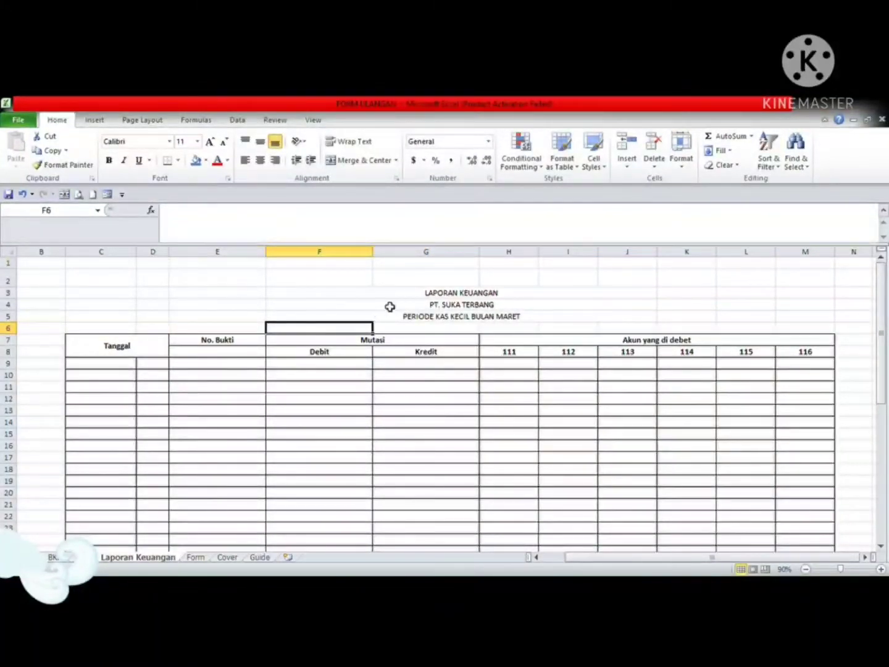
Make the three report heading lines in F3:F5 bold
{"action": "left_click_drag", "start_coordinate": [404, 296], "coordinate": [436, 323]}
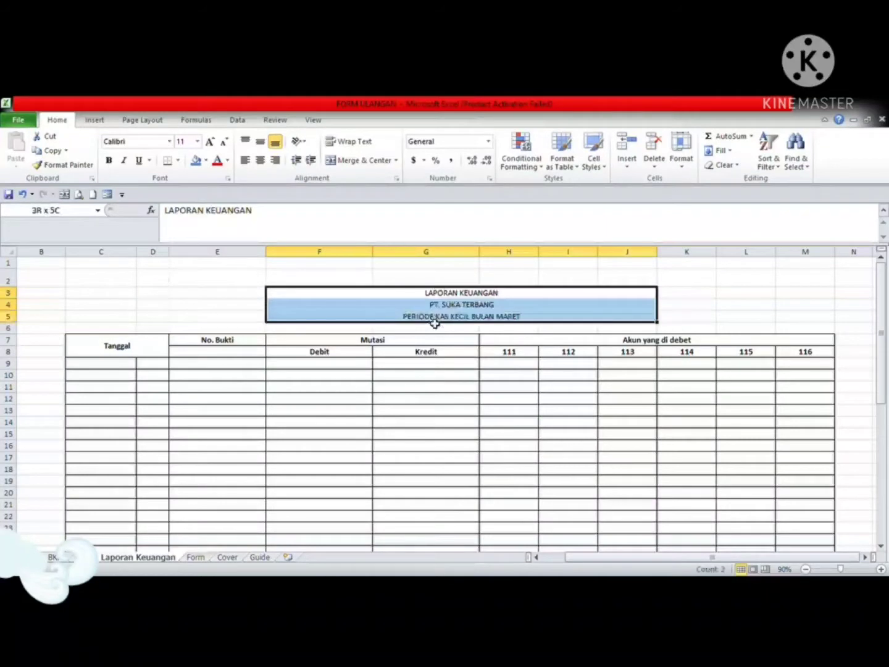
{"action": "left_click", "coordinate": [109, 159]}
{"action": "left_click", "coordinate": [181, 387]}
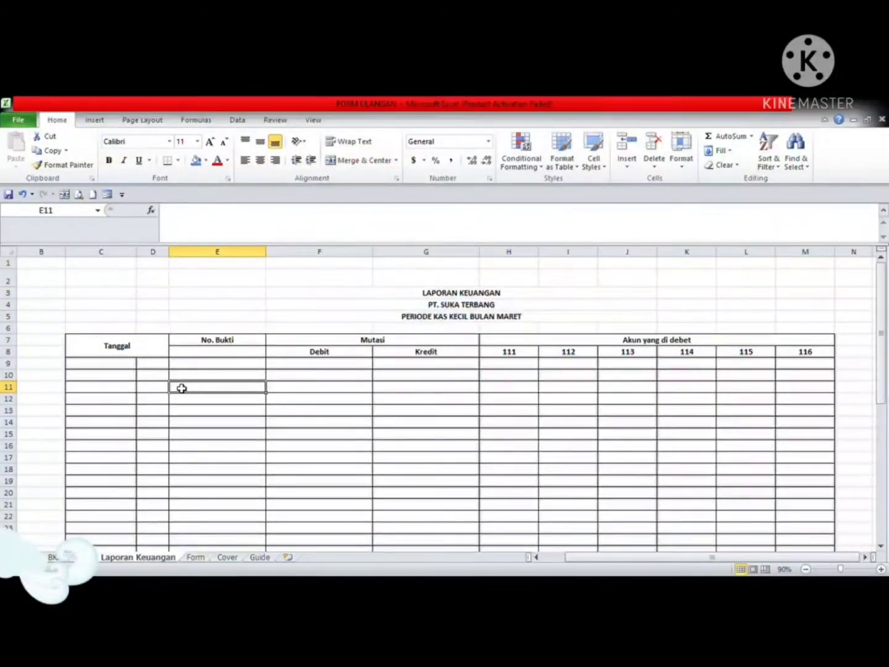
Enter the months "FEBRUARI" in C9 and "MARET" in C10 of the Tanggal column
{"action": "left_click", "coordinate": [96, 365]}
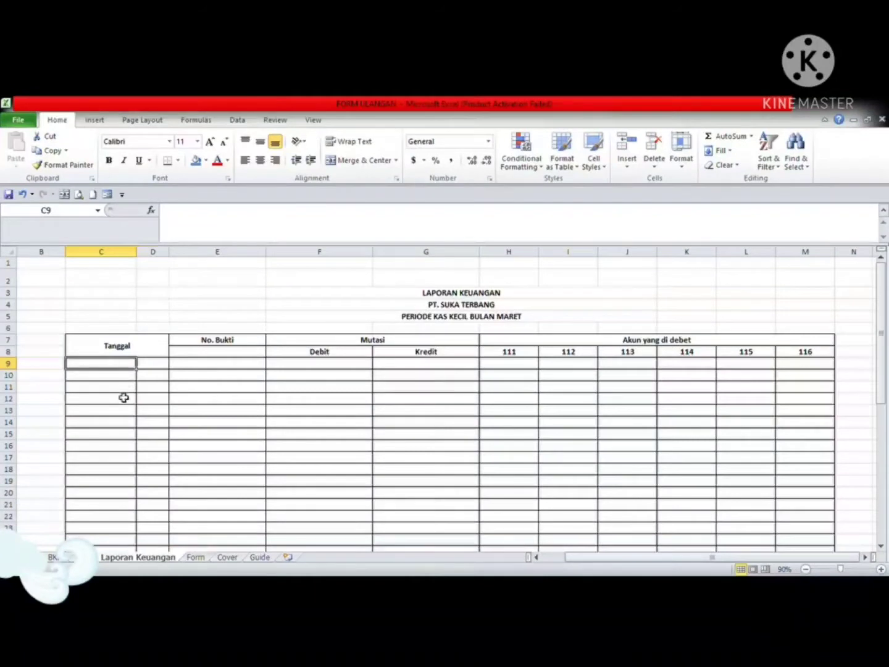
{"action": "type", "text": "FEBR"}
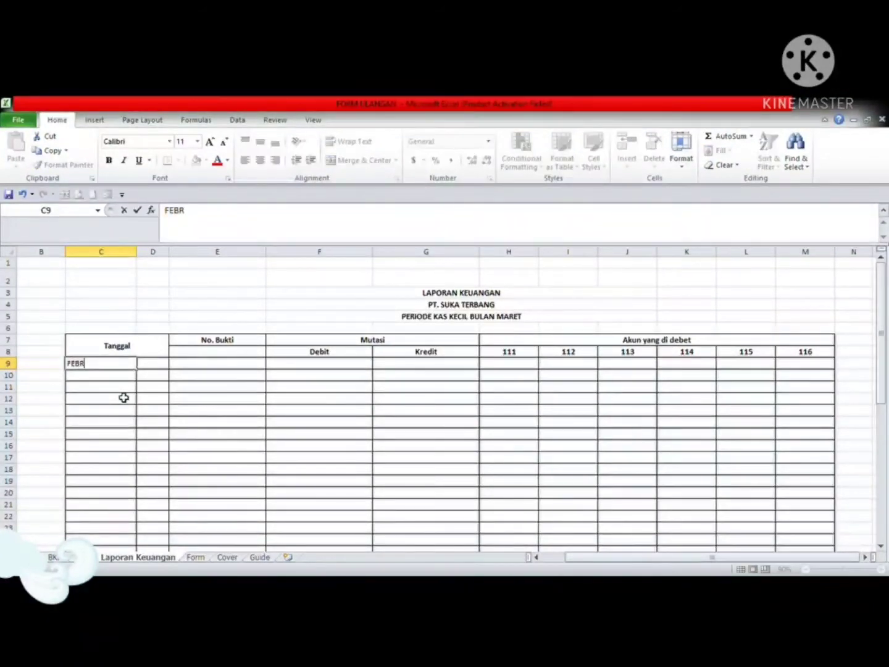
{"action": "type", "text": "UARI"}
{"action": "key", "text": "Return"}
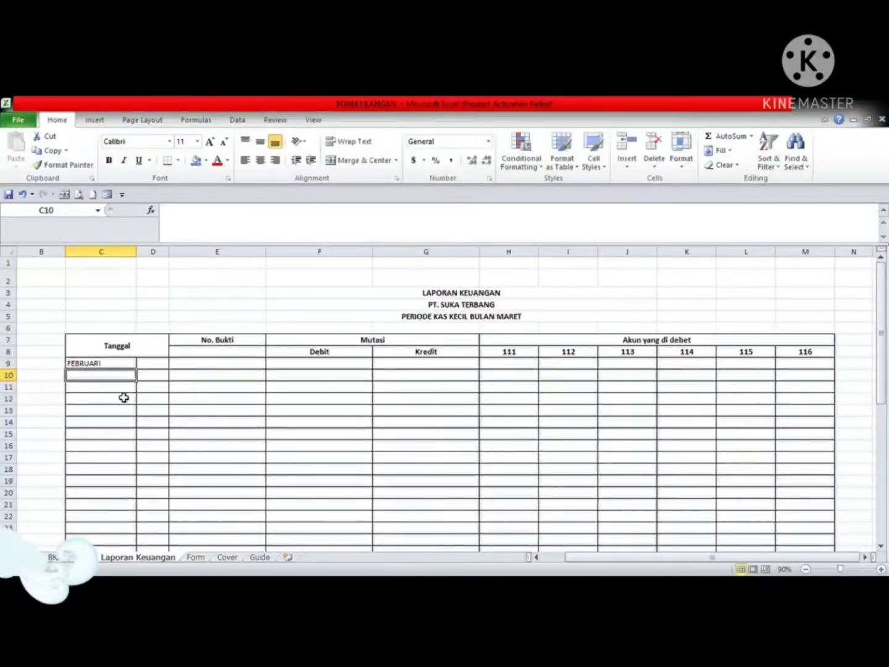
{"action": "type", "text": "MARET"}
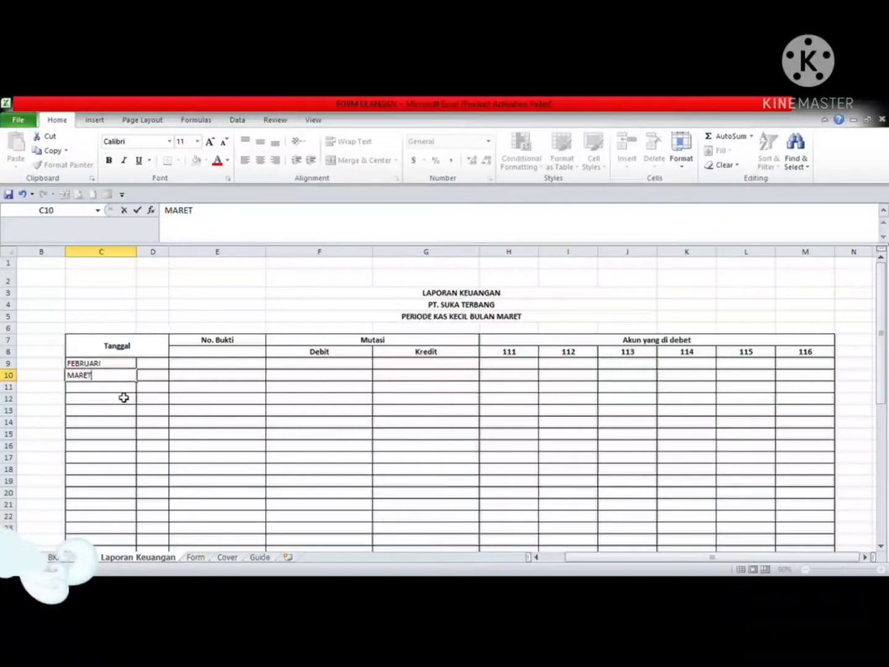
{"action": "left_click", "coordinate": [175, 365]}
Enter day 29 beside FEBRUARI in D9 and day 1 beside MARET in D10
{"action": "left_click", "coordinate": [165, 367]}
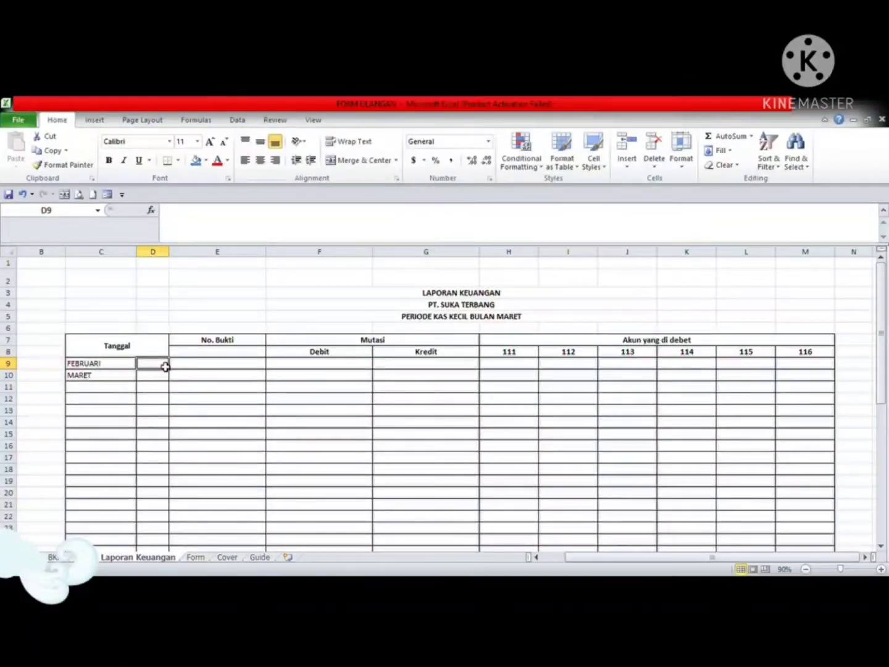
{"action": "type", "text": "29"}
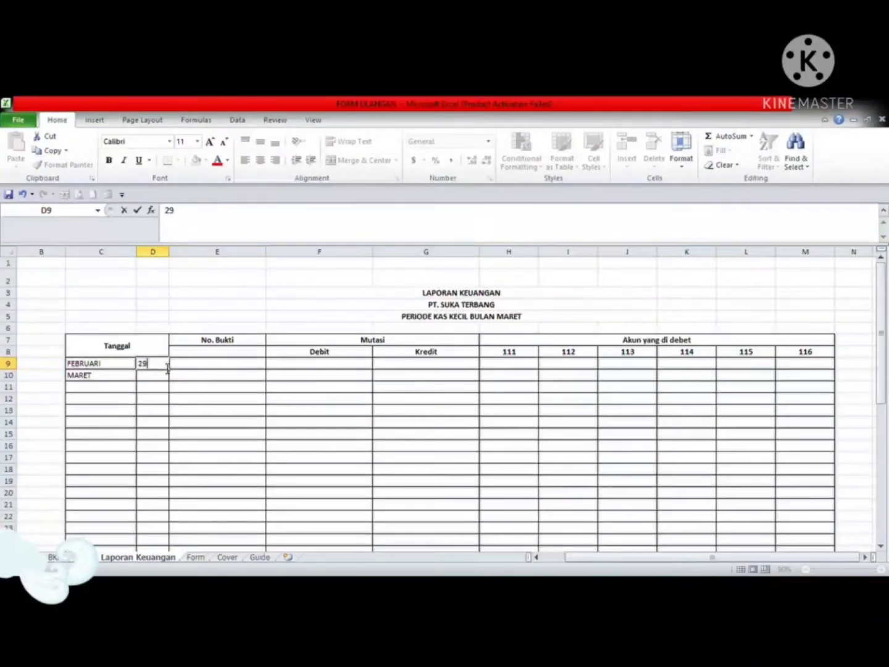
{"action": "key", "text": "Tab"}
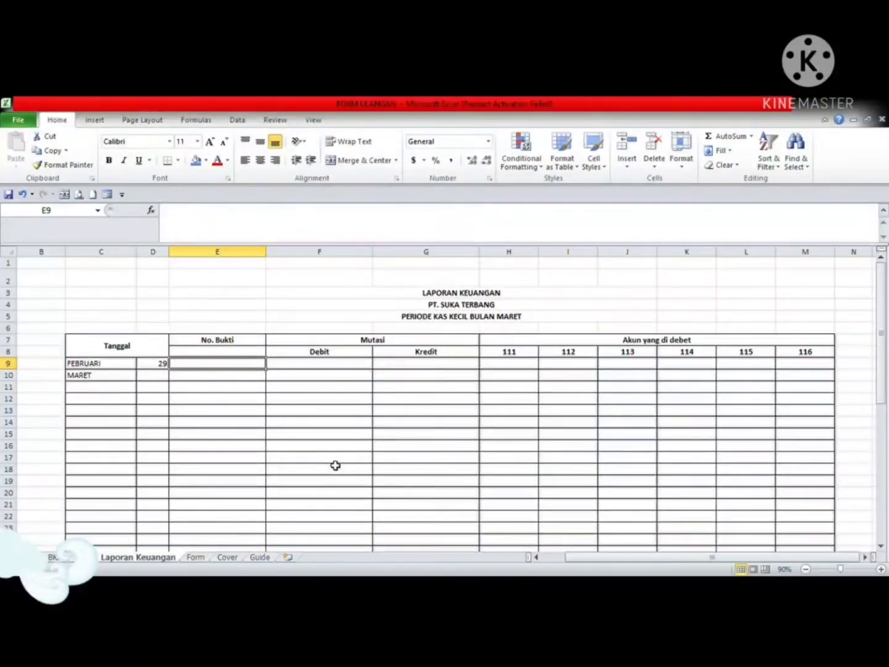
{"action": "left_click", "coordinate": [167, 378]}
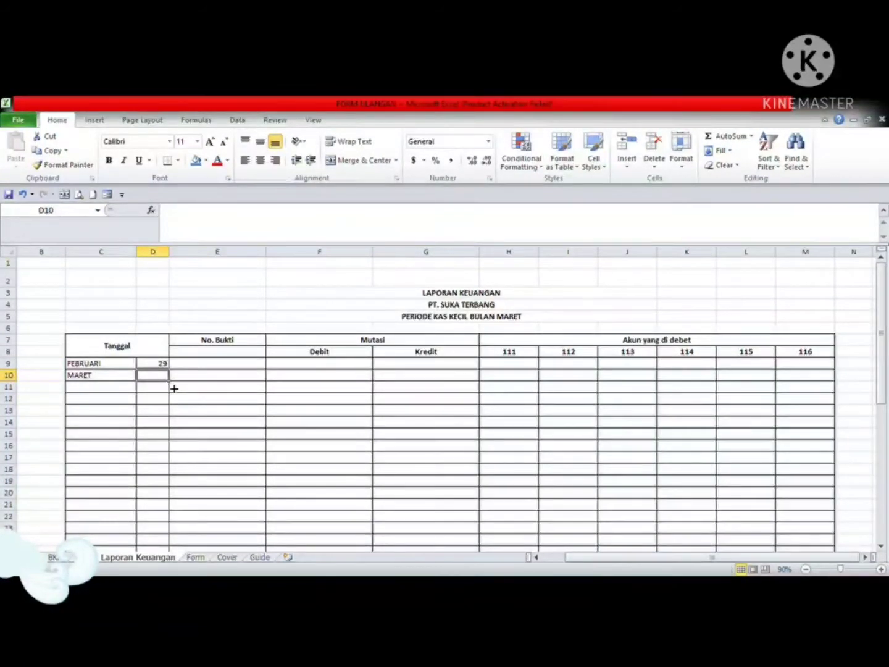
{"action": "type", "text": "1"}
{"action": "key", "text": "Return"}
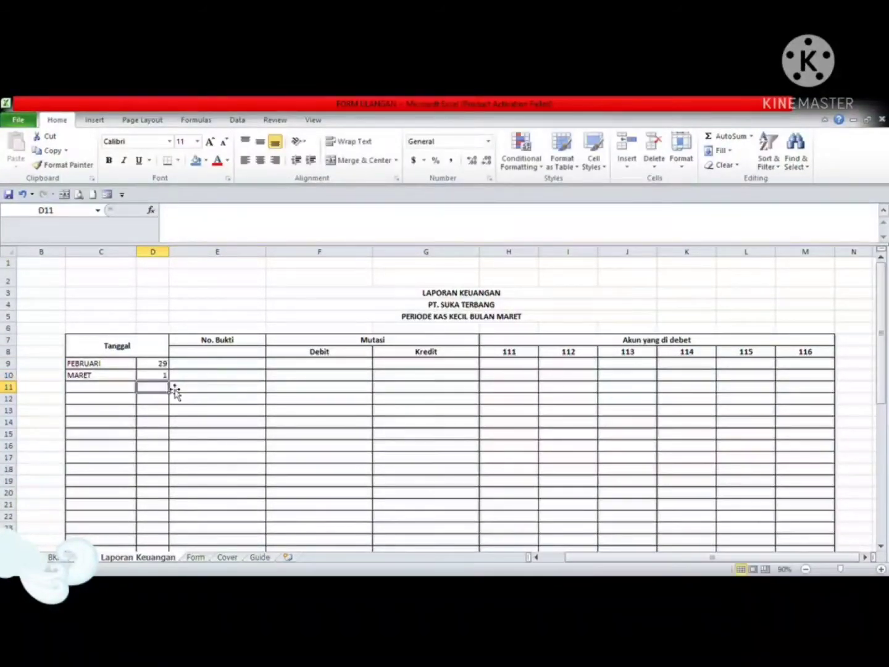
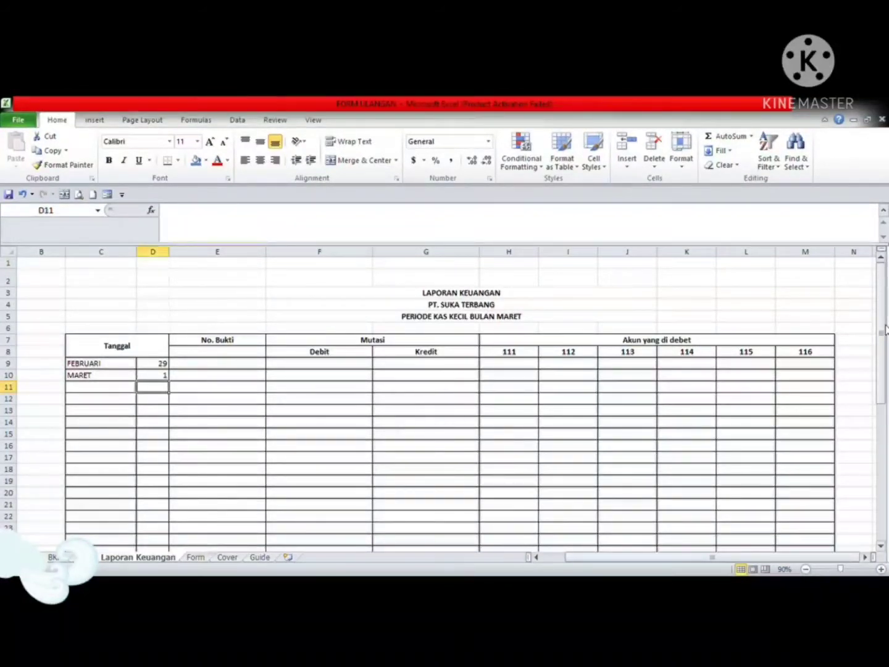
Enter the transaction days 1, 3, 4, 7, 11 and 12 down D11:D16
{"action": "type", "text": "1"}
{"action": "key", "text": "Return"}
{"action": "type", "text": "3"}
{"action": "key", "text": "Return"}
{"action": "type", "text": "4"}
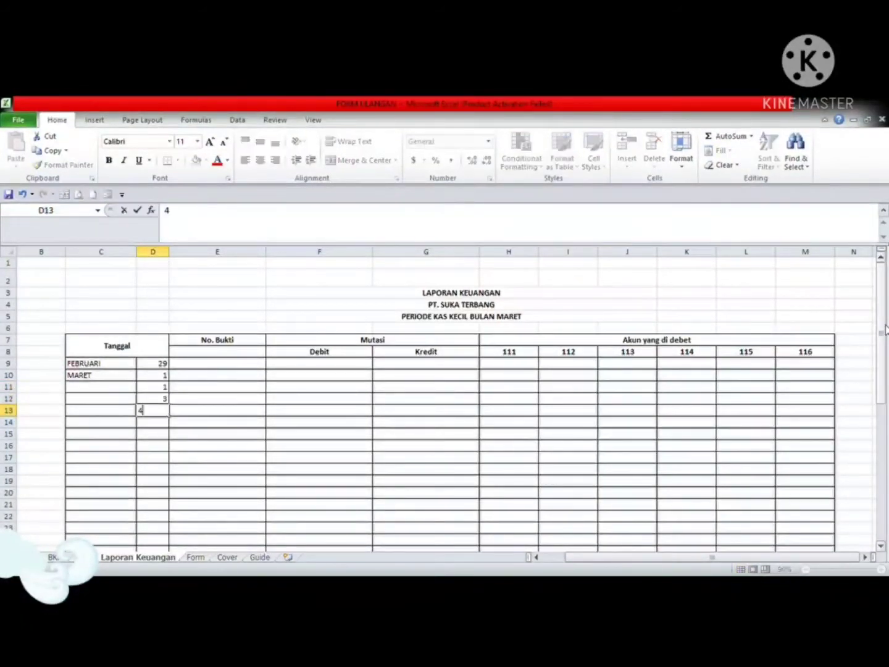
{"action": "key", "text": "Return"}
{"action": "type", "text": "7"}
{"action": "key", "text": "Return"}
{"action": "type", "text": "11"}
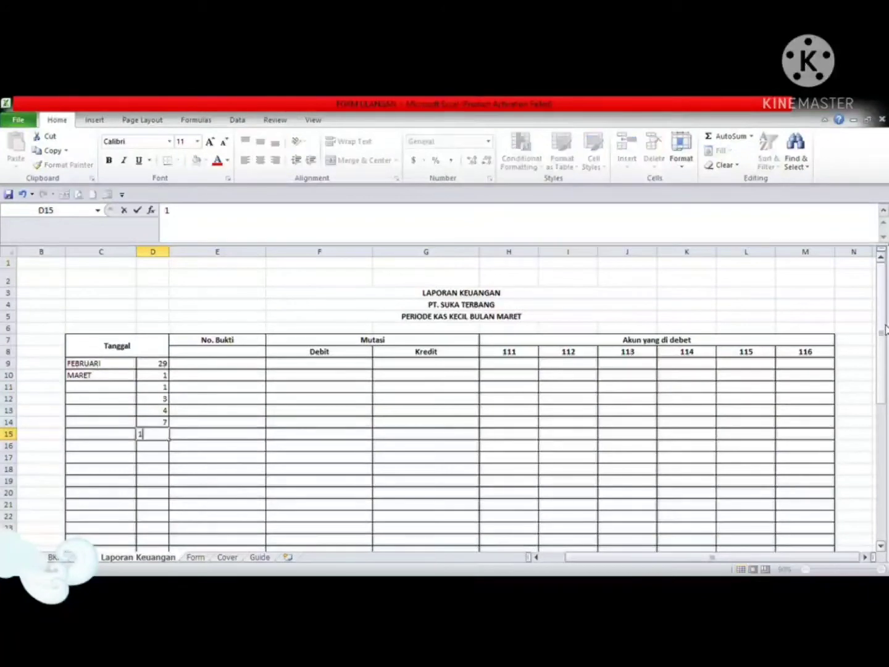
{"action": "key", "text": "Return"}
{"action": "type", "text": "12"}
{"action": "key", "text": "Return"}
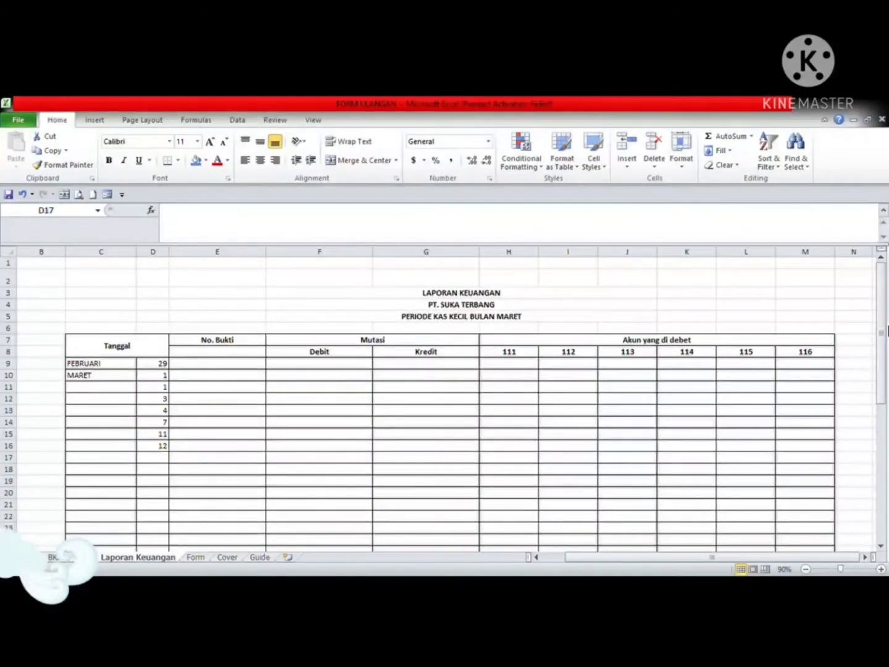
Enter days 14 and 15 in D17:D18 and continue the series down to 19 in D22
{"action": "left_click", "coordinate": [153, 457]}
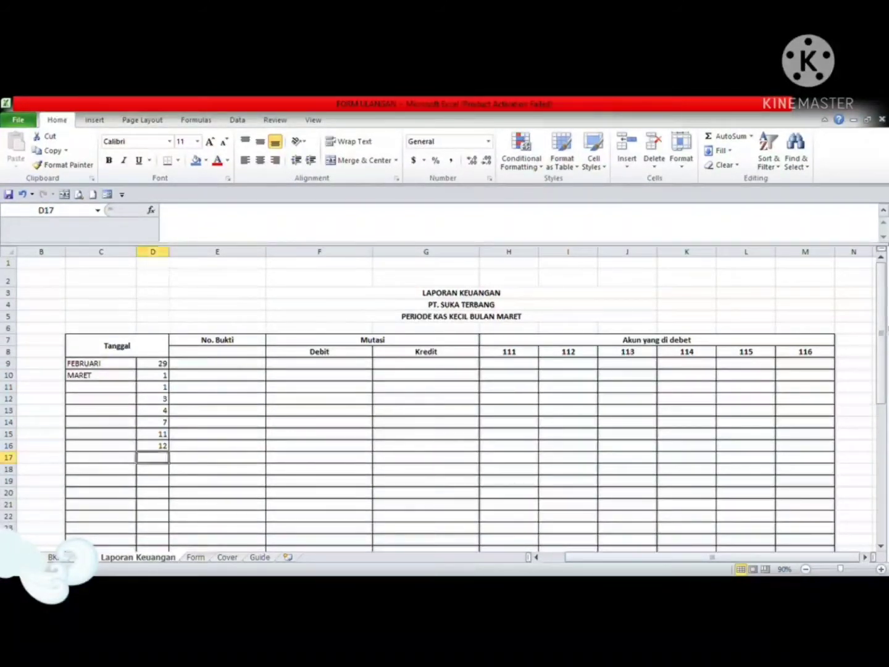
{"action": "type", "text": "14"}
{"action": "key", "text": "Return"}
{"action": "type", "text": "15"}
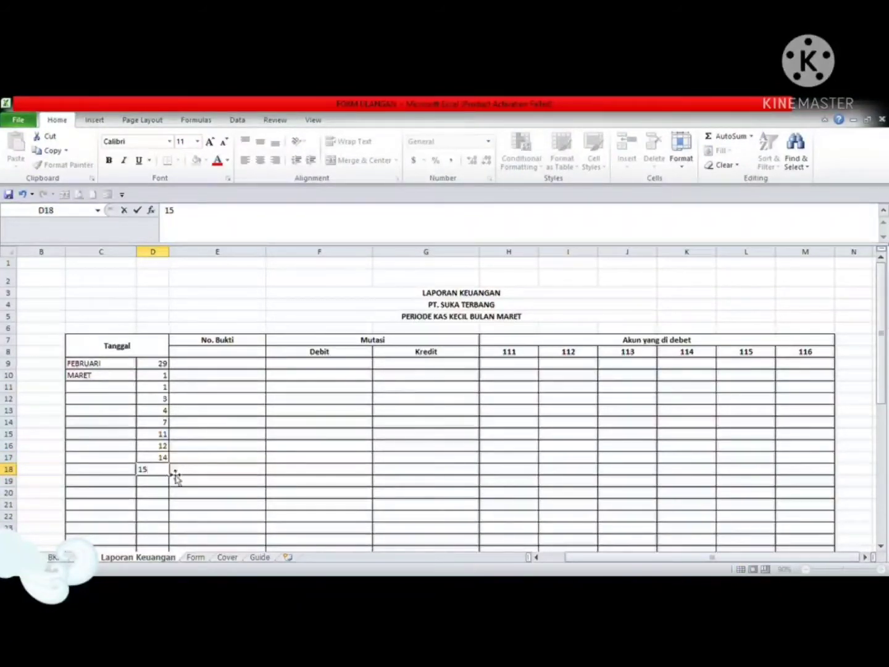
{"action": "left_click_drag", "start_coordinate": [165, 460], "coordinate": [174, 526]}
Enter the transaction days 21, 22, 23, 24 and 25 down D23:D27
{"action": "left_click", "coordinate": [149, 532]}
{"action": "key", "text": "alt+Tab"}
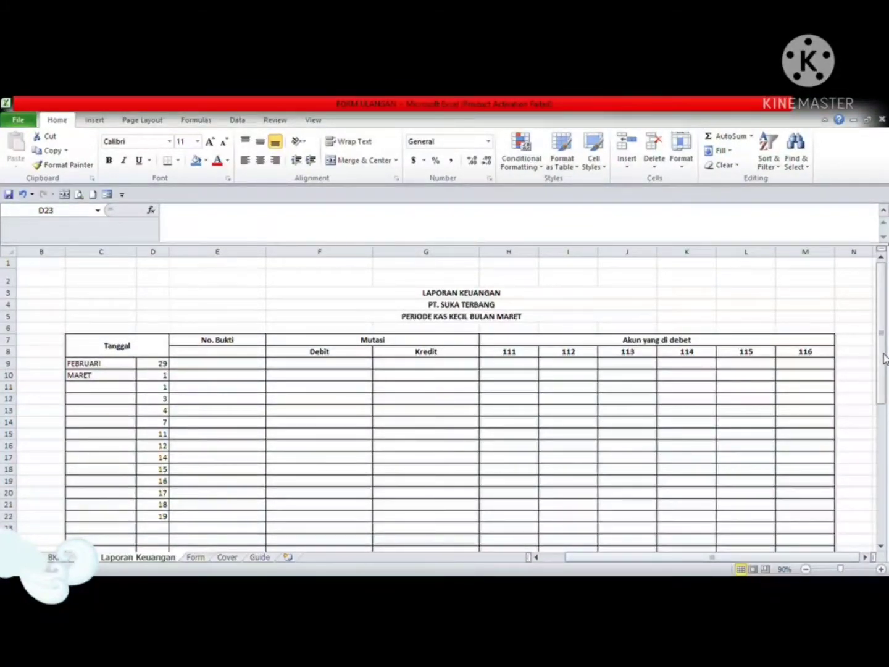
{"action": "type", "text": "21"}
{"action": "key", "text": "Return"}
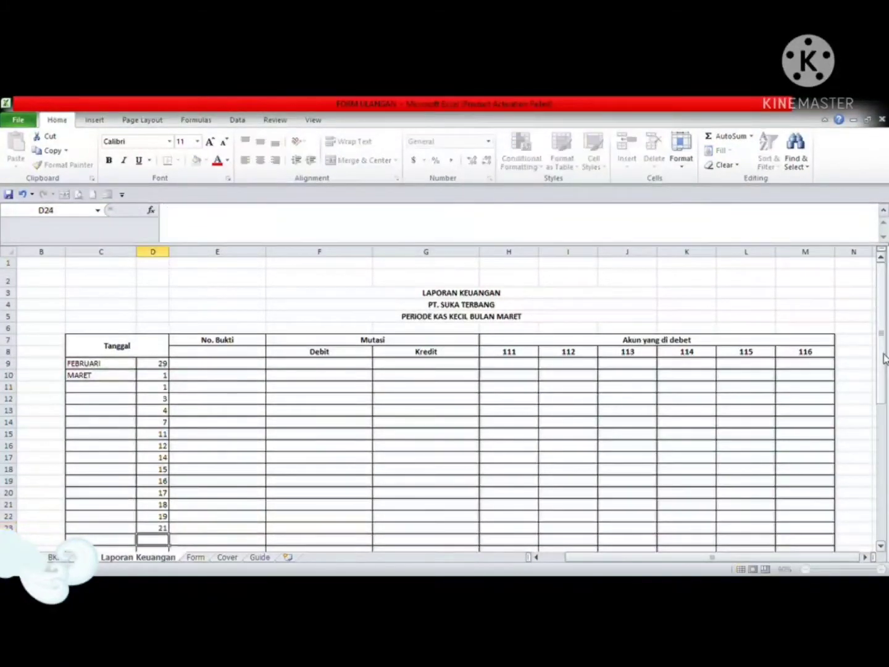
{"action": "type", "text": "22"}
{"action": "key", "text": "Return"}
{"action": "type", "text": "23"}
{"action": "key", "text": "Return"}
{"action": "type", "text": "24"}
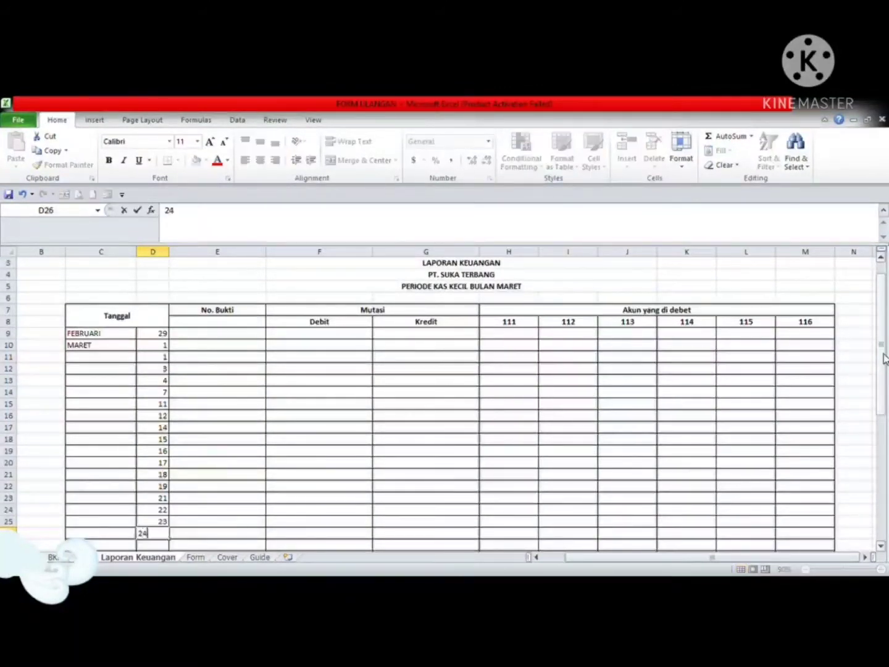
{"action": "key", "text": "Return"}
{"action": "type", "text": "25"}
{"action": "key", "text": "Return"}
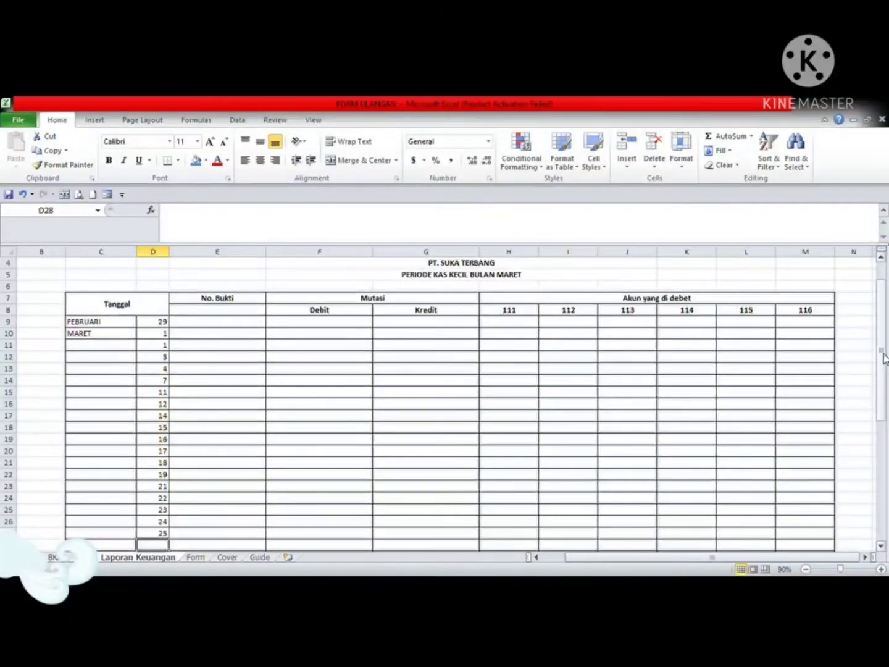
Enter the last transaction days 28, 29 and 30 in D28:D30
{"action": "type", "text": "28"}
{"action": "key", "text": "Return"}
{"action": "type", "text": "2"}
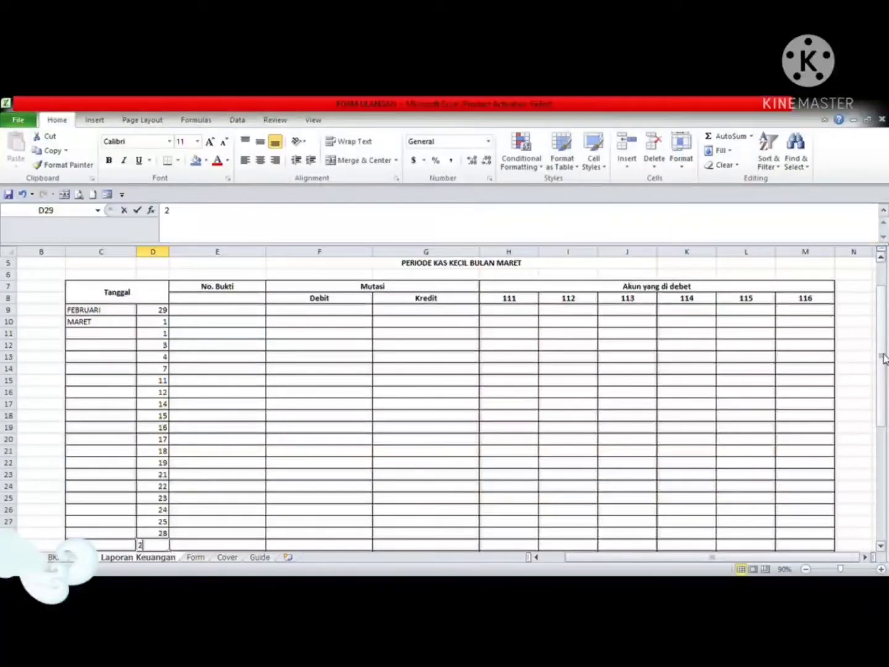
{"action": "type", "text": "9"}
{"action": "key", "text": "Return"}
{"action": "type", "text": "30"}
{"action": "key", "text": "Return"}
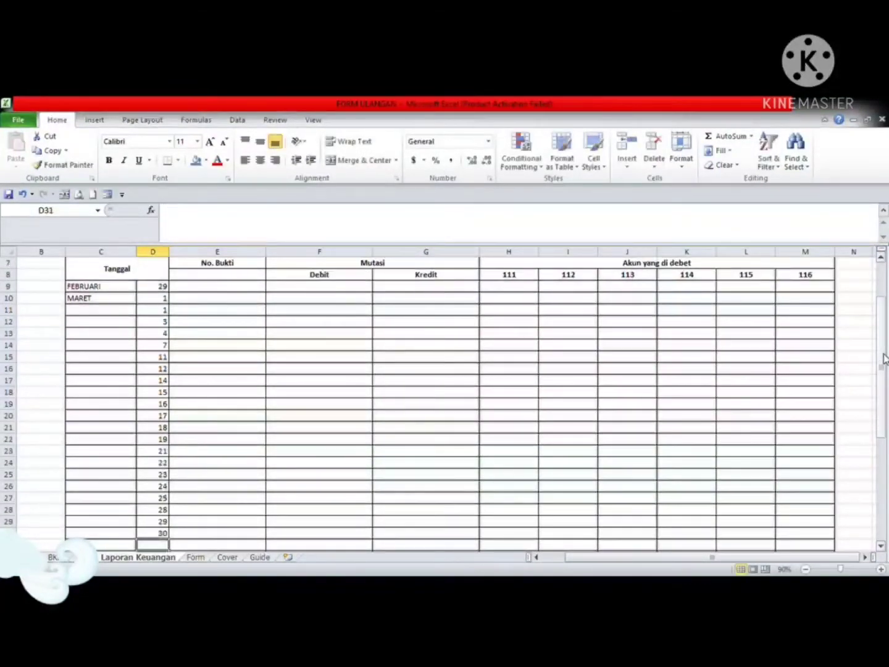
Fill the merged Tanggal header cell C7 with blue
{"action": "scroll", "coordinate": [887, 391], "scroll_direction": "up", "scroll_amount": 2}
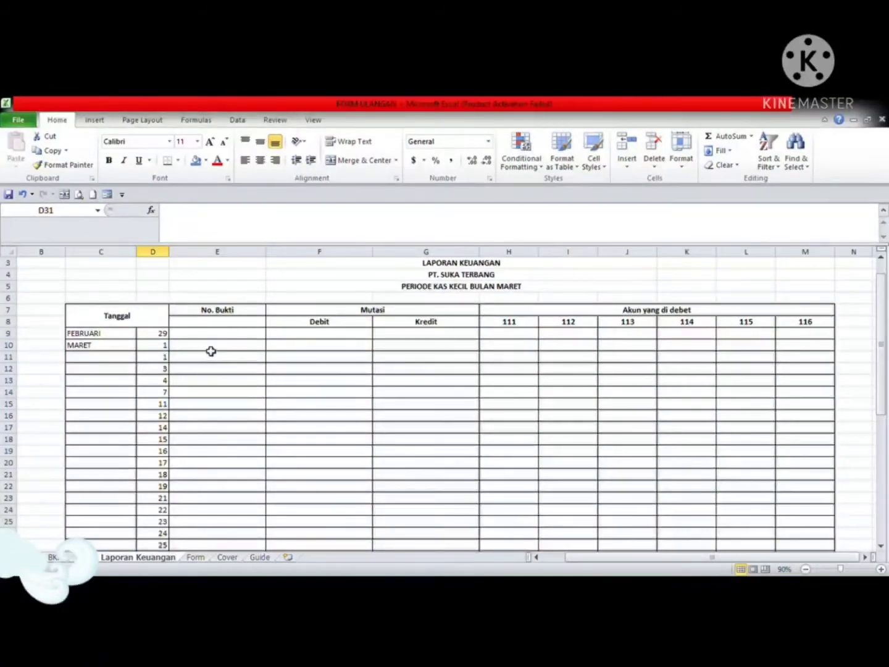
{"action": "left_click", "coordinate": [129, 318]}
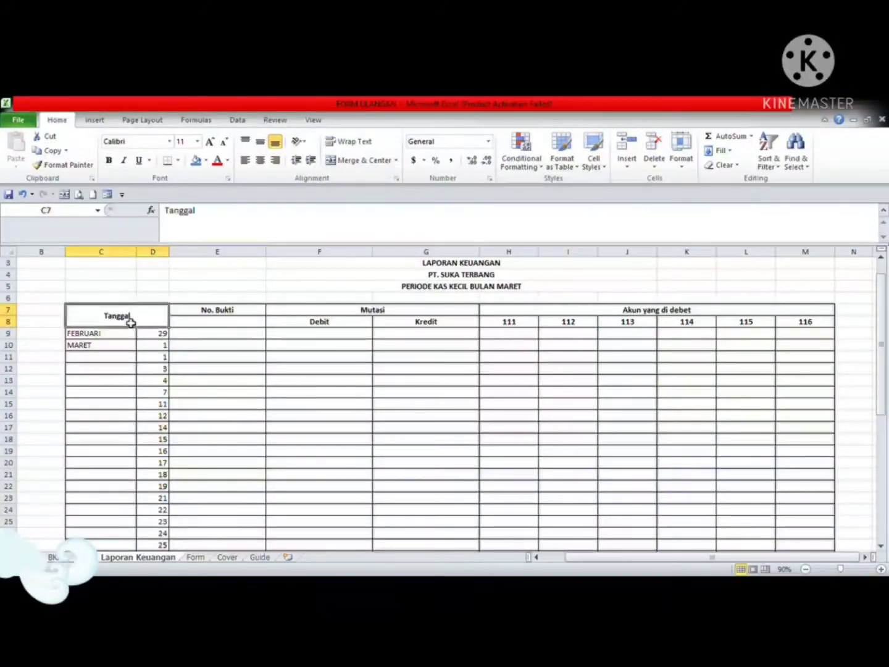
{"action": "left_click", "coordinate": [196, 160]}
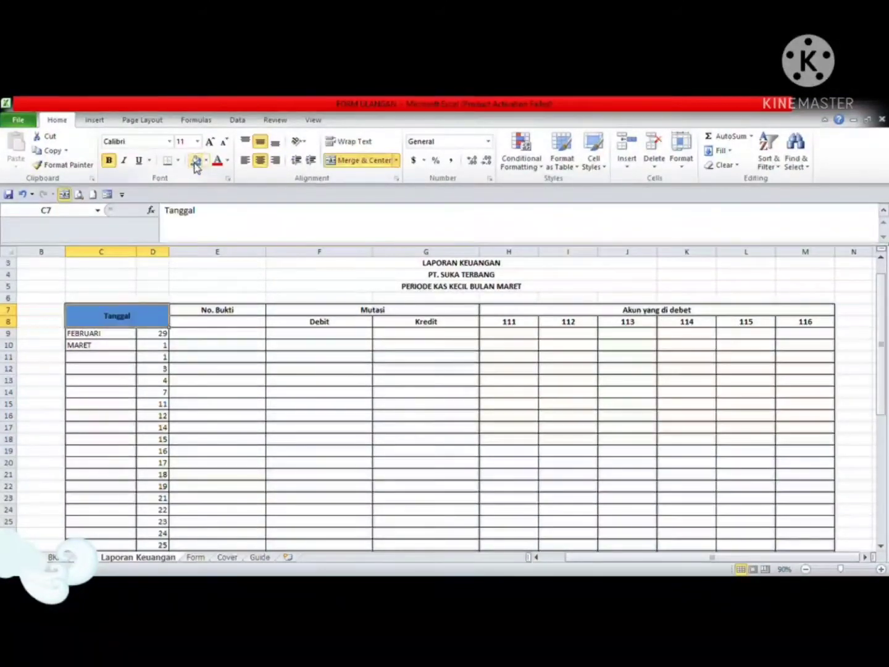
{"action": "left_click", "coordinate": [219, 334]}
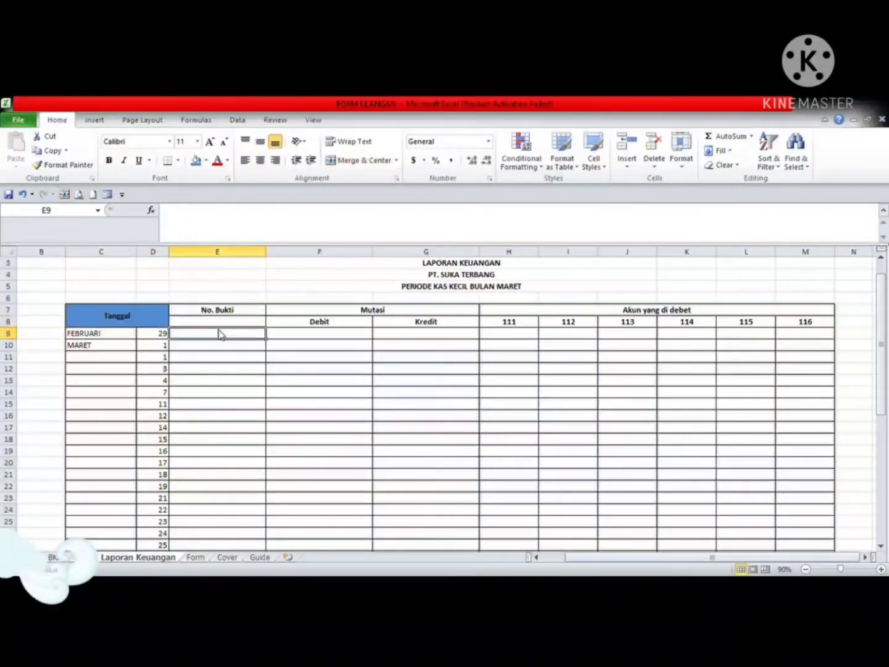
Merge and centre the No. Bukti header across cells E7:E8
{"action": "left_click", "coordinate": [228, 315]}
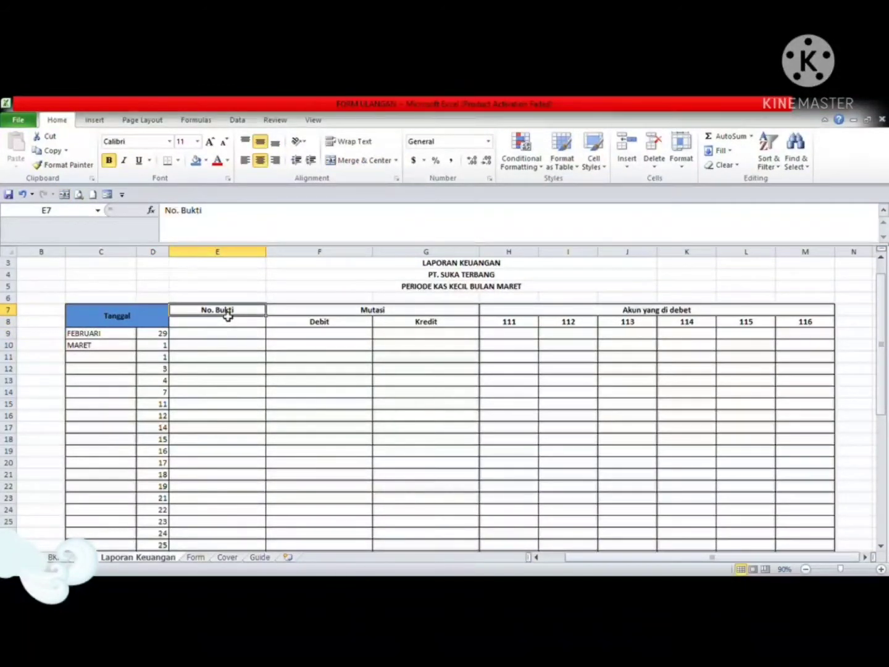
{"action": "mouse_move", "coordinate": [228, 314]}
{"action": "left_mouse_down"}
{"action": "mouse_move", "coordinate": [231, 330]}
{"action": "mouse_move", "coordinate": [230, 321]}
{"action": "left_mouse_up"}
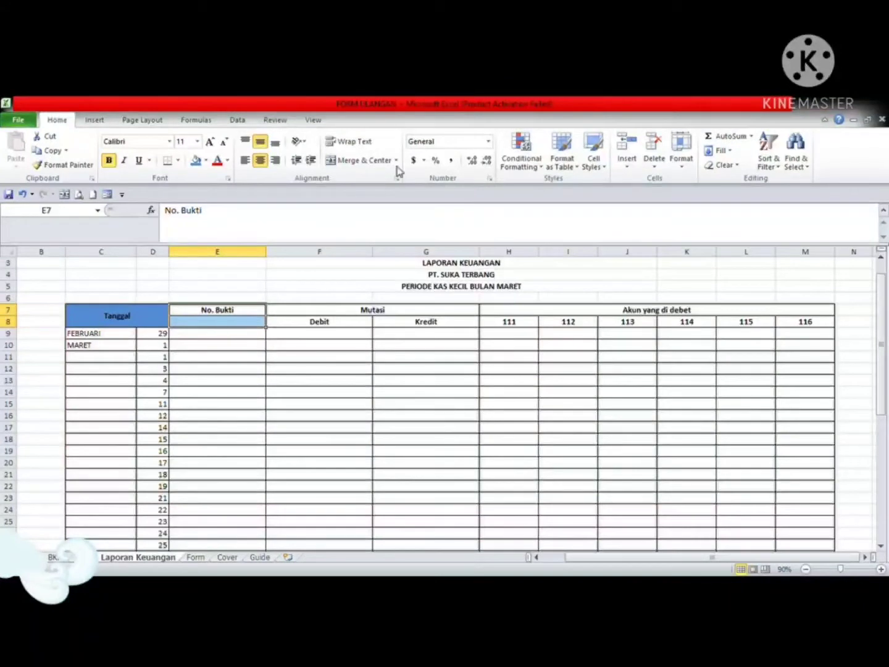
{"action": "left_click", "coordinate": [363, 159]}
{"action": "left_click", "coordinate": [294, 297]}
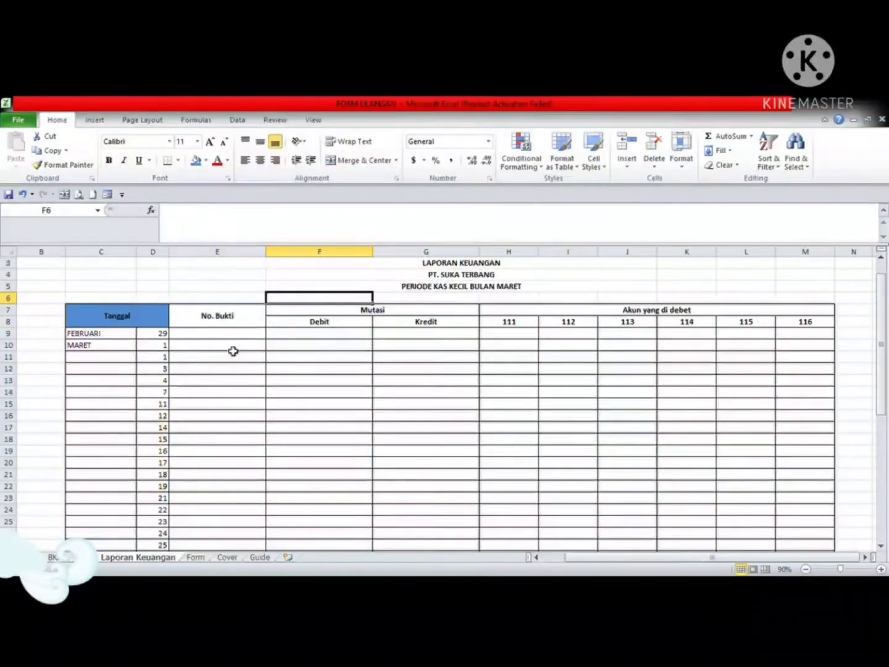
{"action": "left_click", "coordinate": [222, 322]}
Enter the voucher number BKK-003/001 in E10 for the first MARET row
{"action": "left_click", "coordinate": [214, 338]}
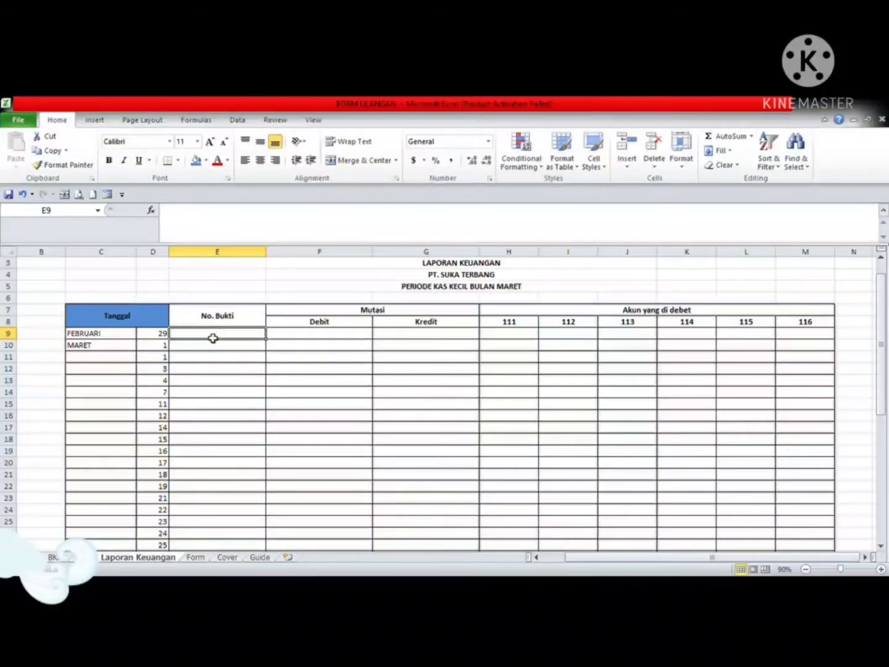
{"action": "left_click", "coordinate": [167, 336]}
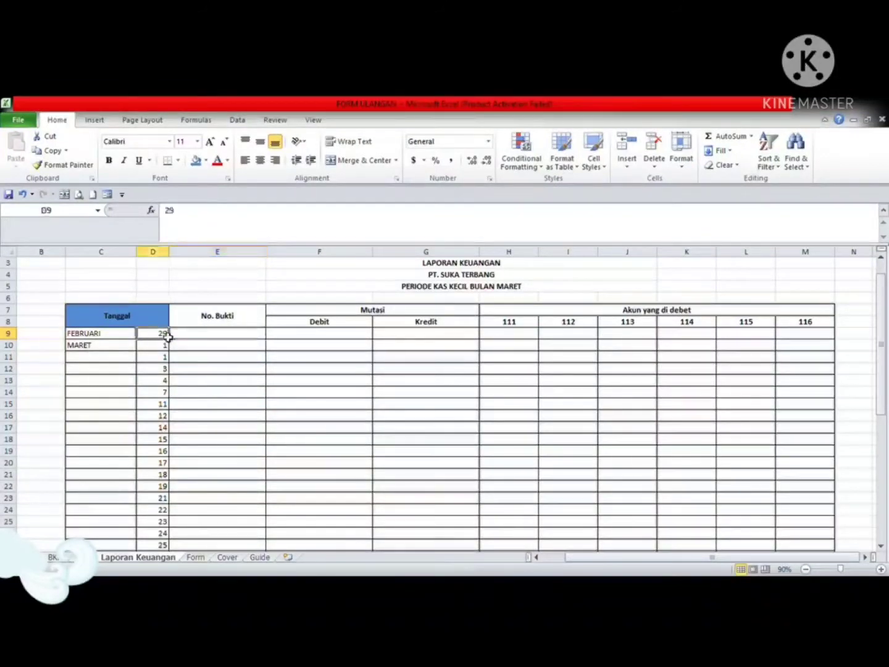
{"action": "left_click", "coordinate": [192, 338]}
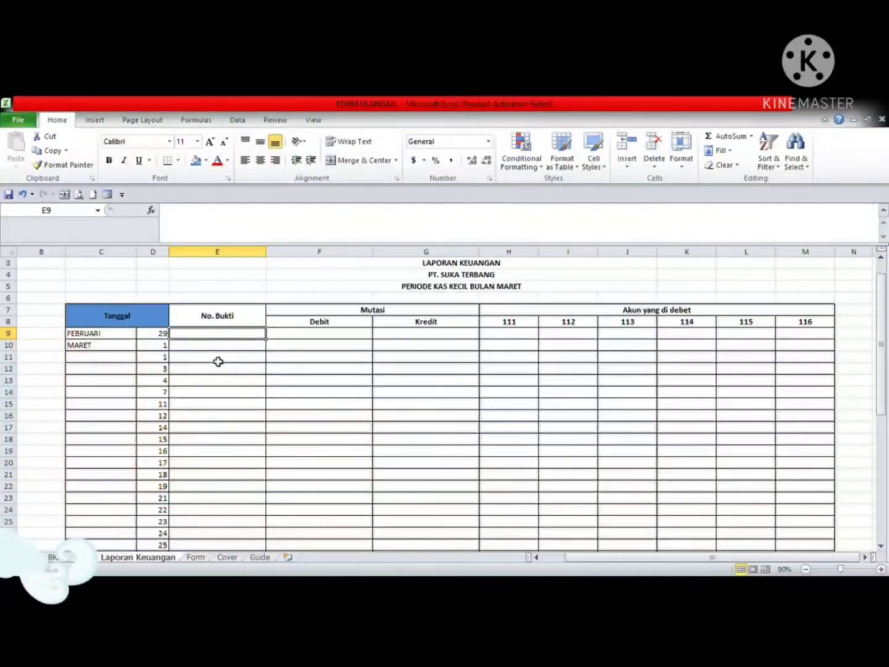
{"action": "key", "text": "Down"}
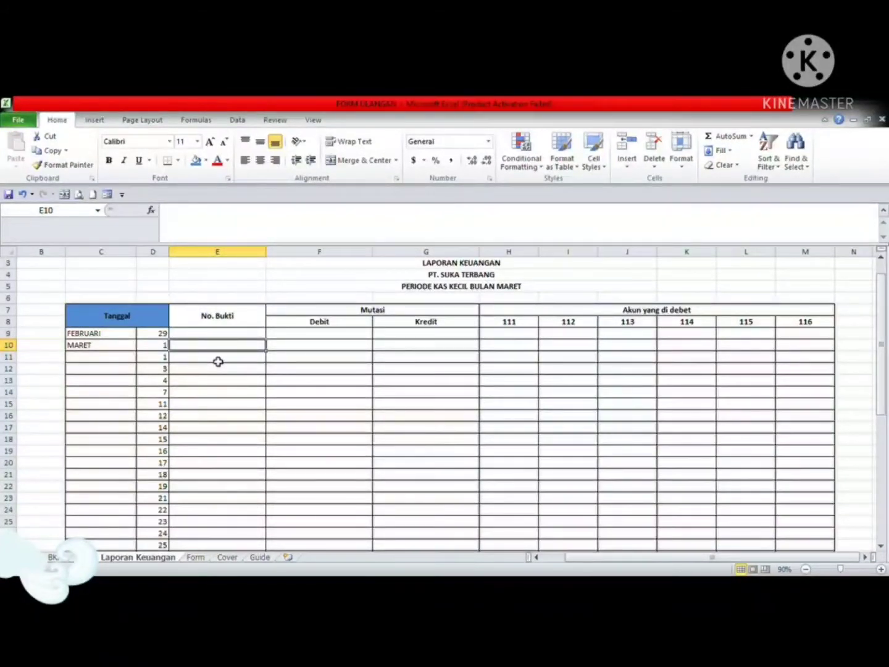
{"action": "type", "text": "B"}
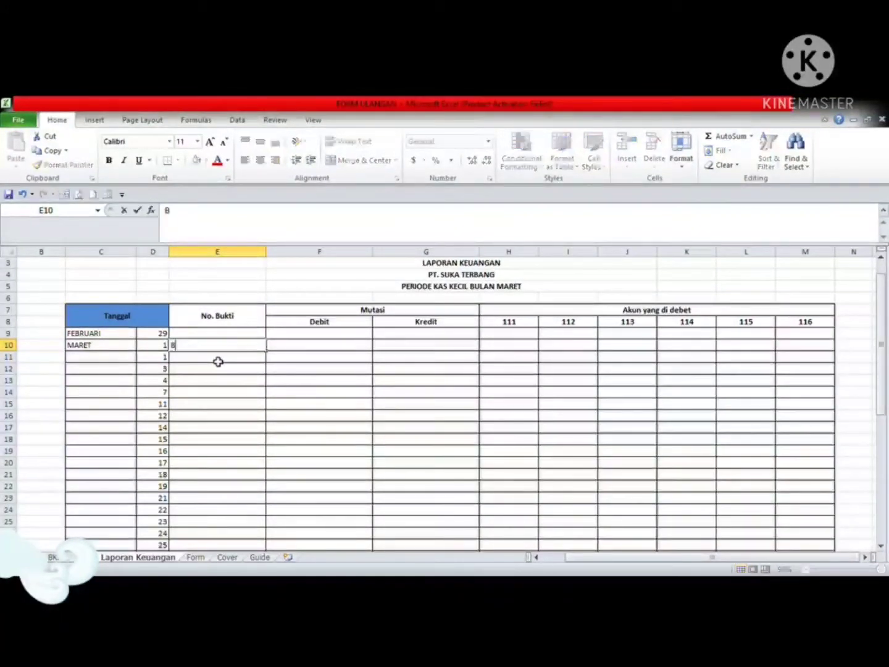
{"action": "type", "text": "KK-"}
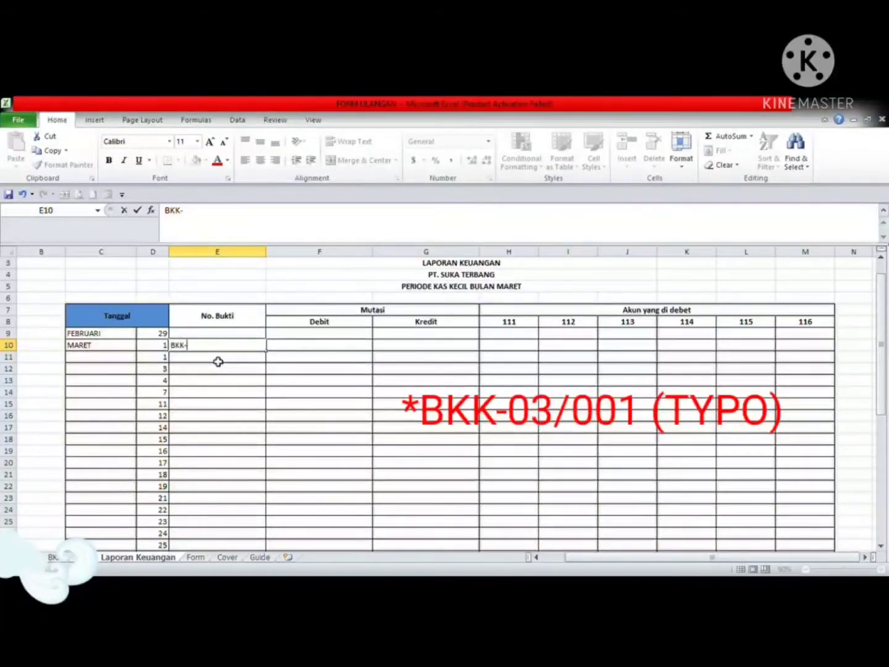
{"action": "type", "text": "003/0"}
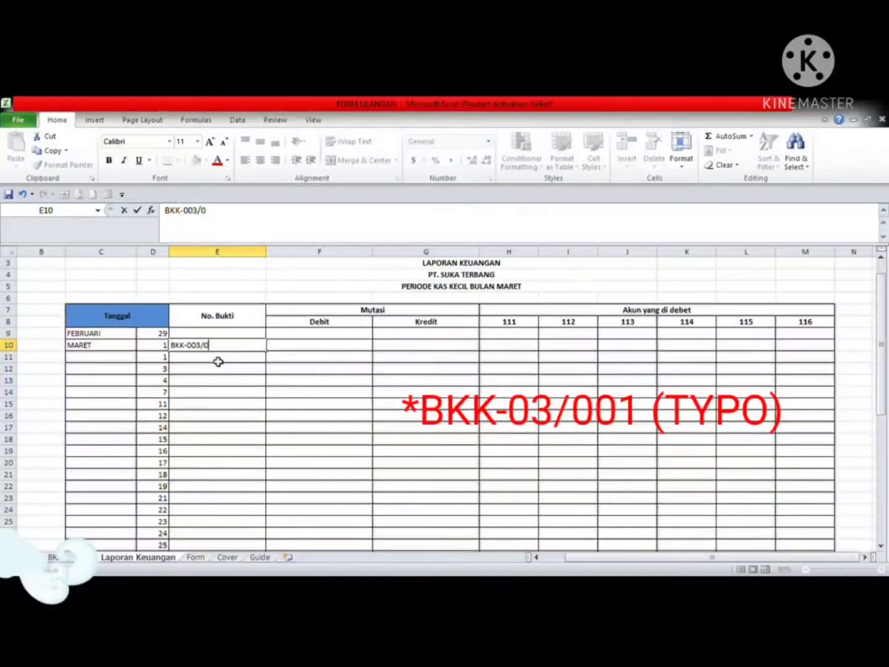
{"action": "type", "text": "01"}
{"action": "key", "text": "Return"}
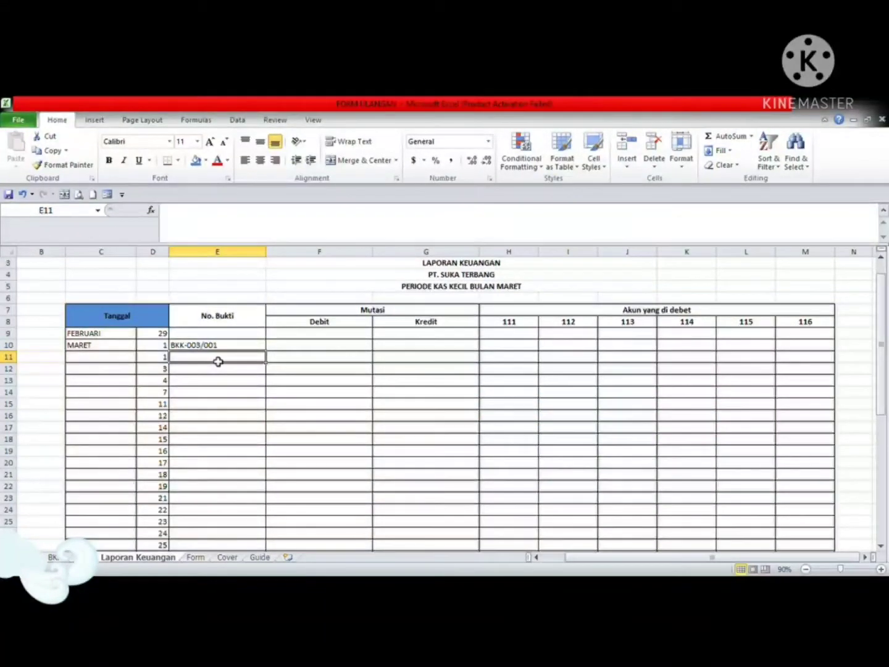
Enter voucher numbers BPKK-001 in E11 and BPKK-002 in E12
{"action": "type", "text": "BPKK"}
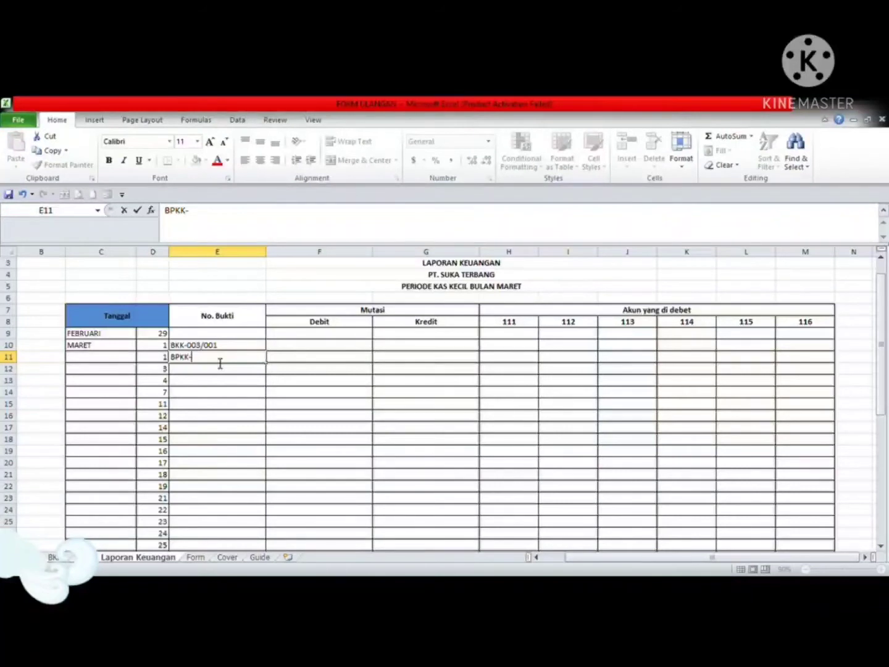
{"action": "type", "text": "-001"}
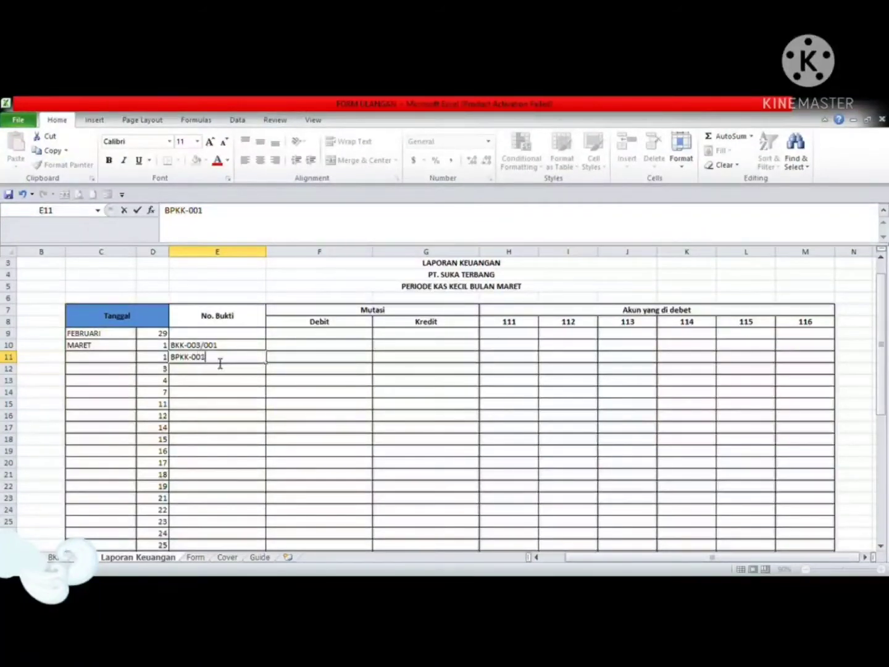
{"action": "key", "text": "Return"}
{"action": "type", "text": "BPK"}
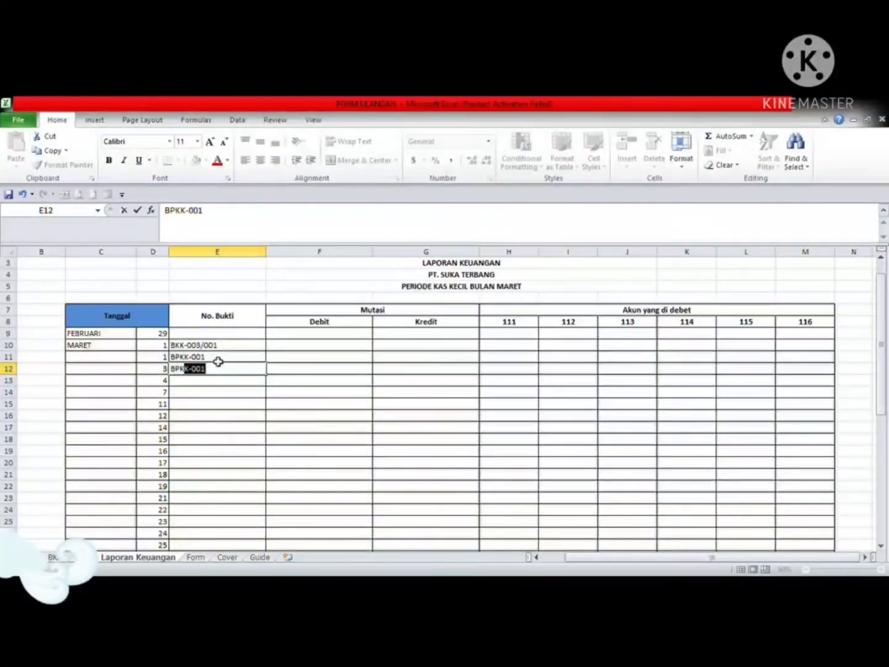
{"action": "type", "text": "K-002"}
{"action": "key", "text": "Return"}
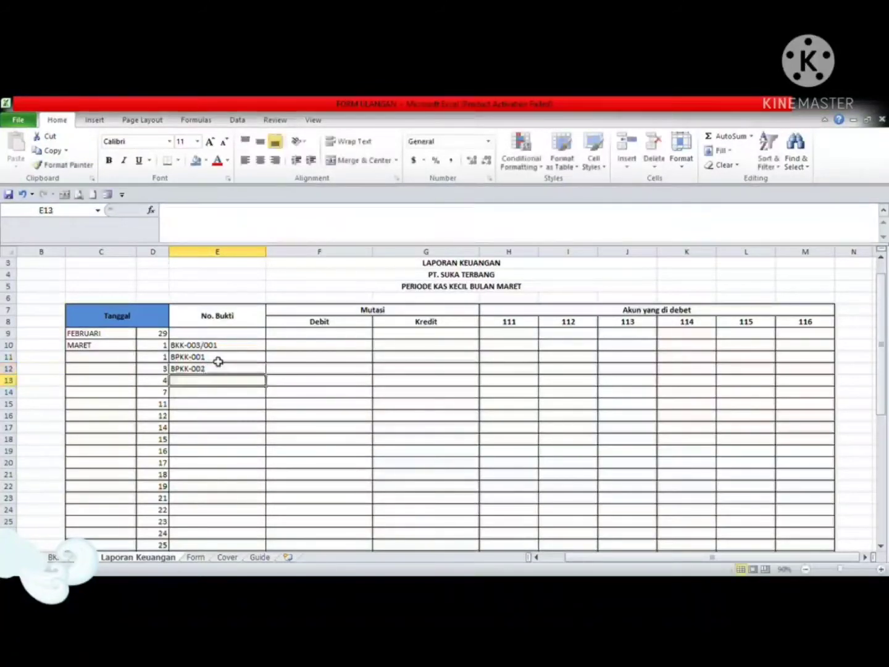
Continue the BPKK voucher number series down column E to BPKK-020 in E30
{"action": "left_click_drag", "start_coordinate": [218, 361], "coordinate": [218, 259]}
{"action": "left_click", "coordinate": [213, 392]}
{"action": "left_click", "coordinate": [314, 488]}
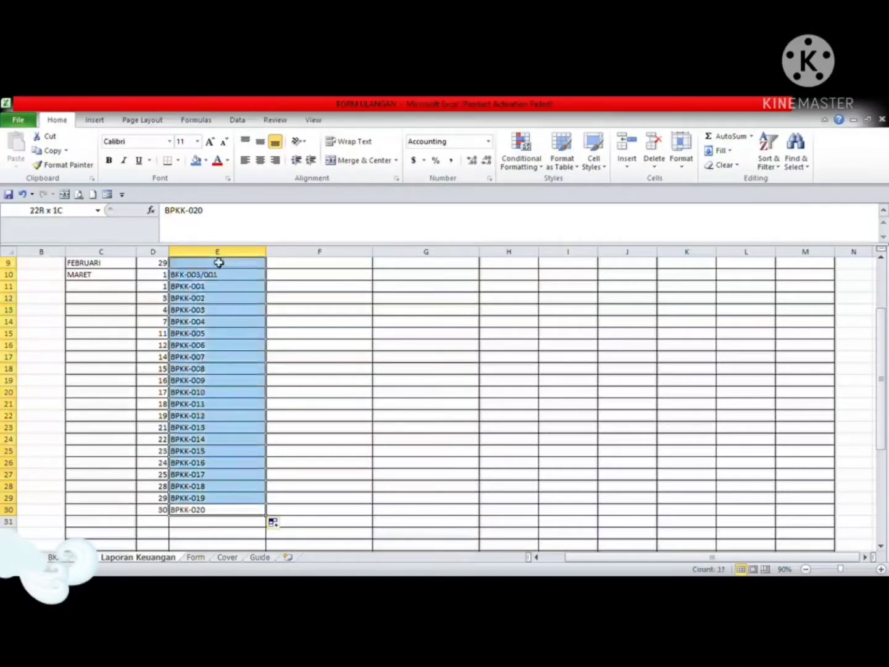
Fill the No. Bukti header E7 and the Mutasi header F7 with blue
{"action": "scroll", "coordinate": [432, 401], "scroll_direction": "up", "scroll_amount": 3}
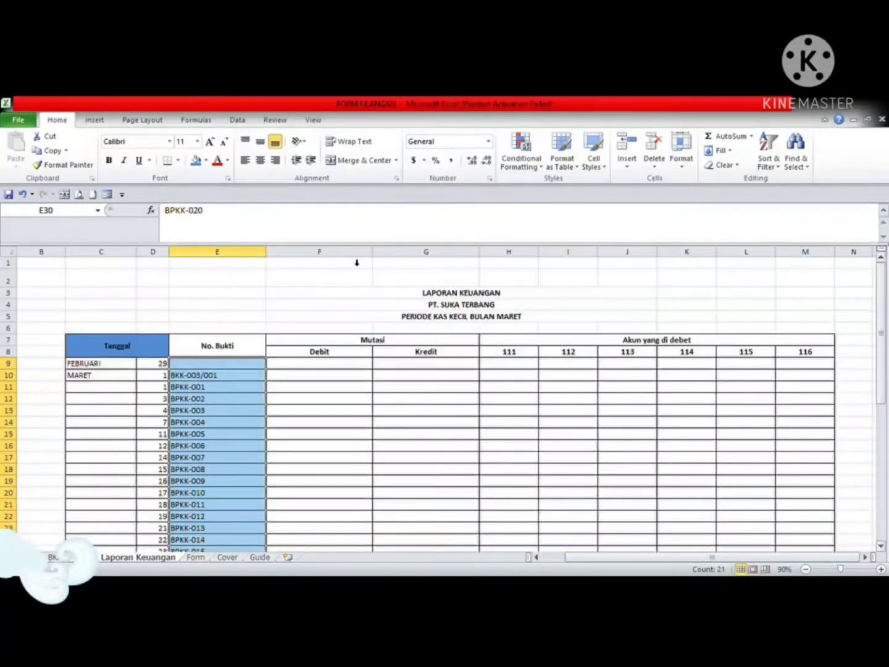
{"action": "left_click", "coordinate": [228, 355]}
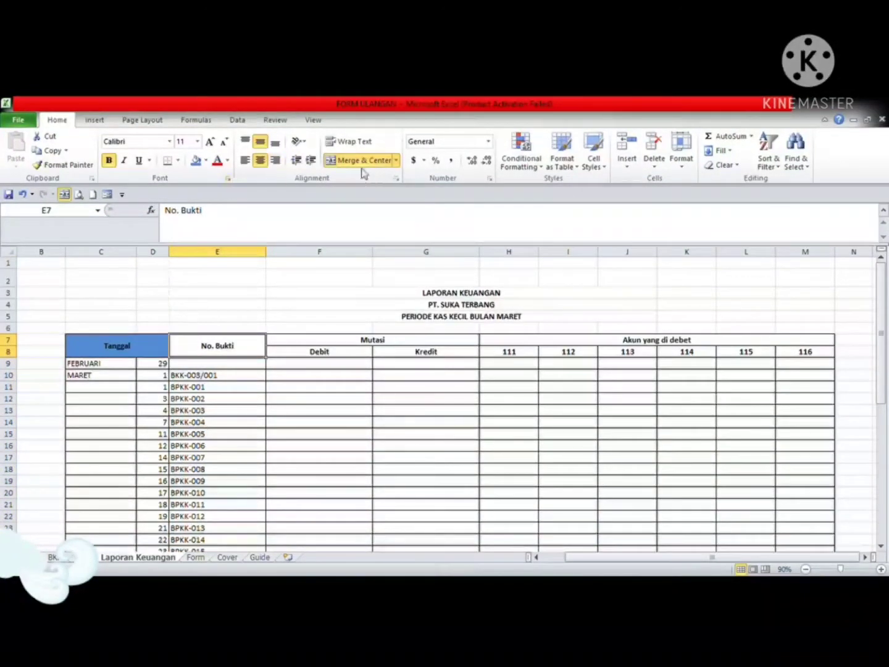
{"action": "left_click", "coordinate": [196, 161]}
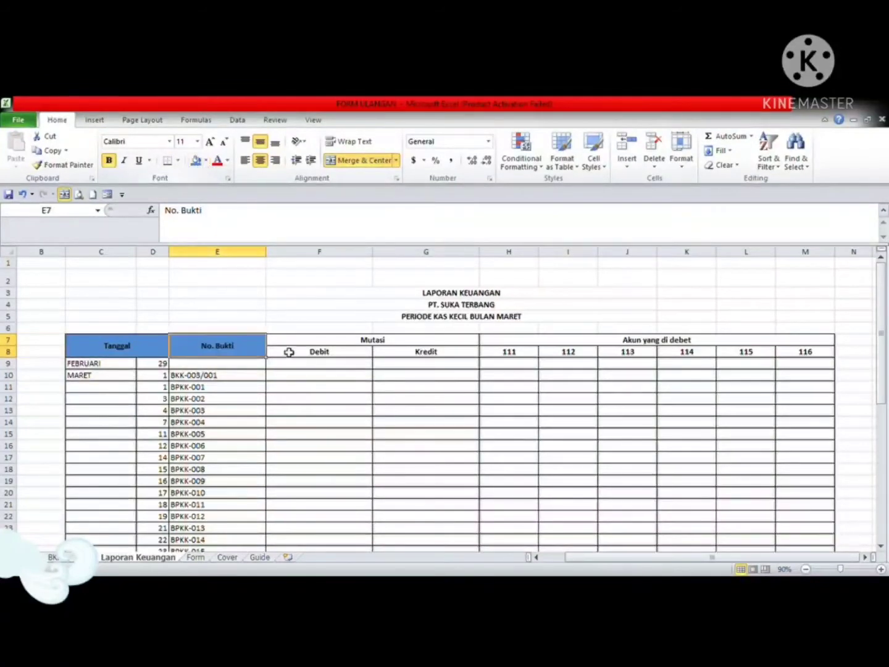
{"action": "left_click", "coordinate": [290, 355]}
{"action": "left_click", "coordinate": [369, 342]}
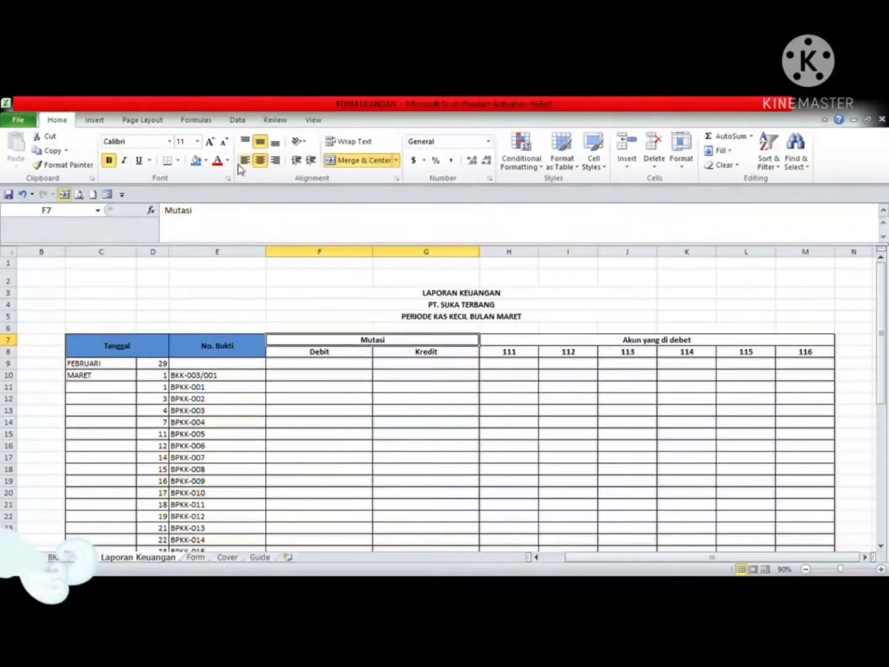
{"action": "left_click", "coordinate": [196, 161]}
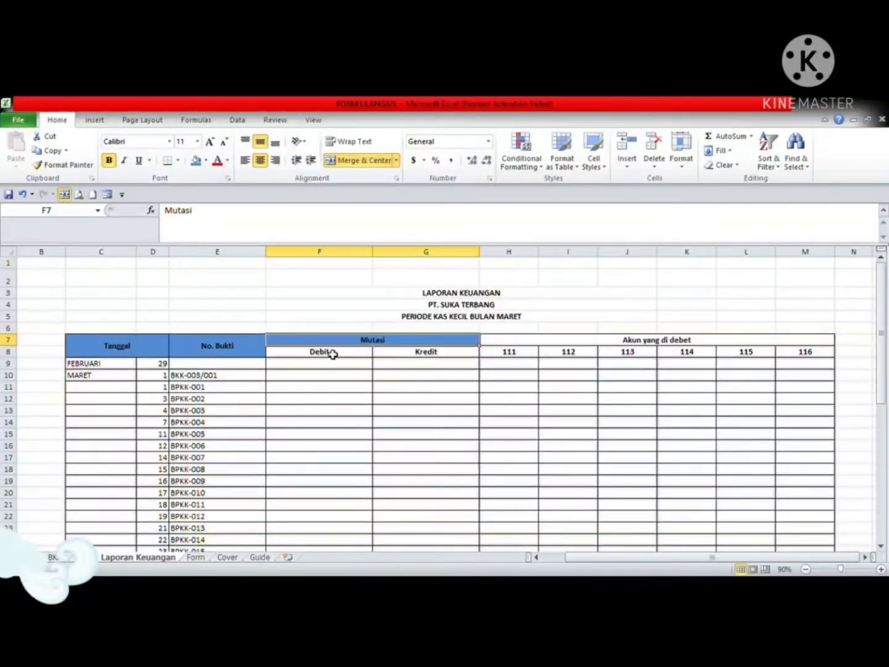
Enter the debit amounts 5,500,000 in F9 and 7,500,000 in F10
{"action": "left_click", "coordinate": [330, 369]}
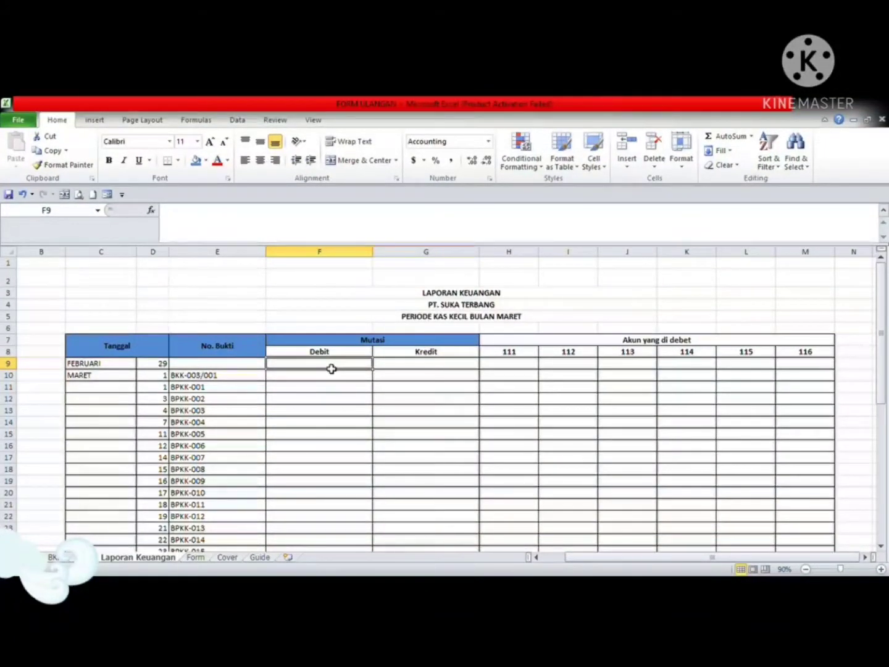
{"action": "type", "text": "5"}
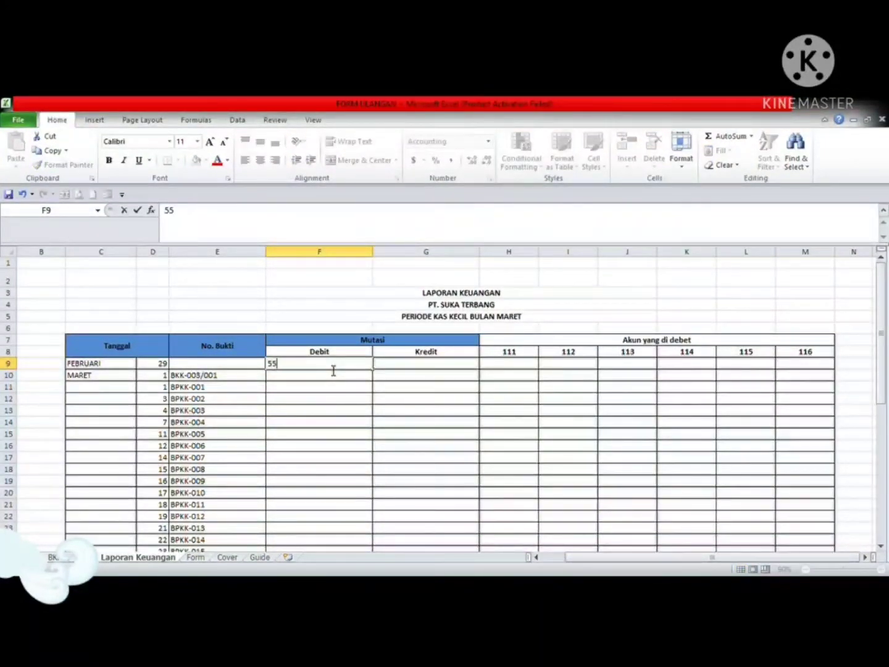
{"action": "type", "text": ",500"}
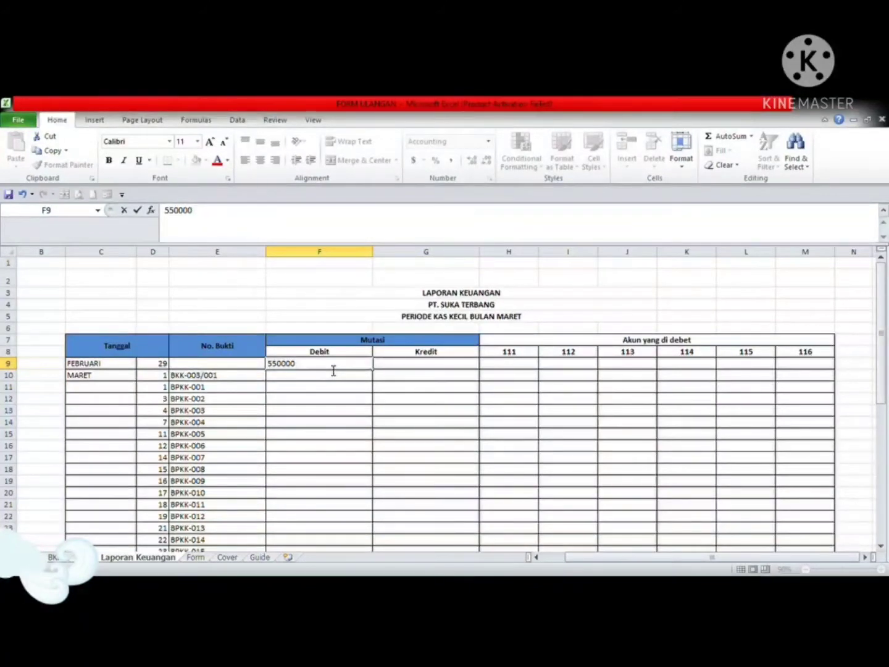
{"action": "type", "text": ",000"}
{"action": "key", "text": "Return"}
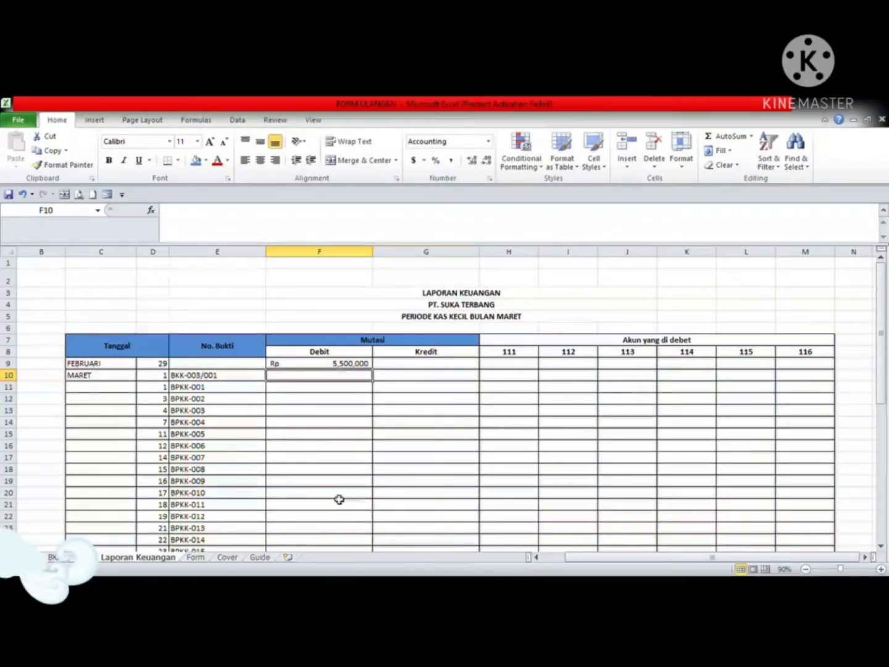
{"action": "type", "text": "7"}
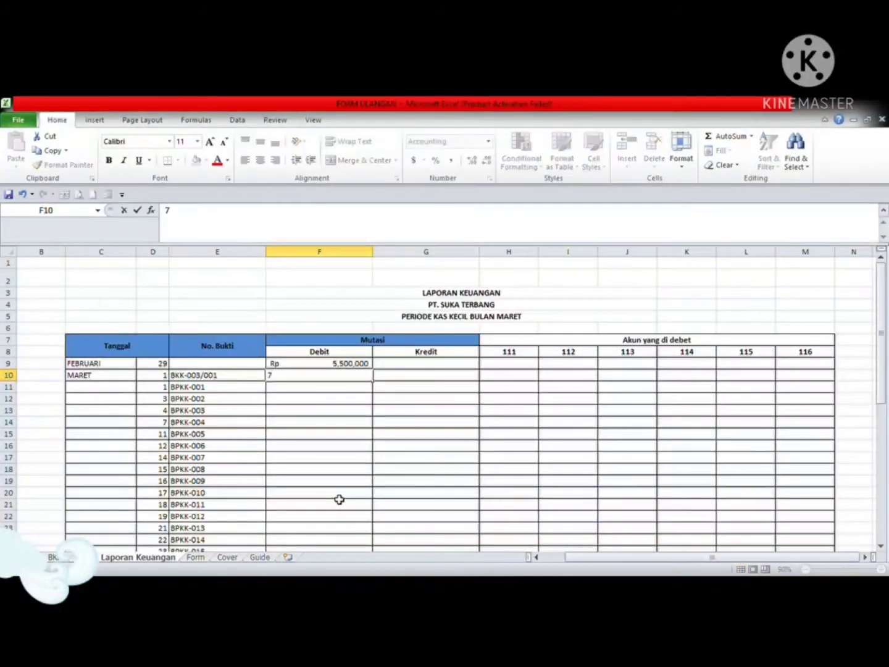
{"action": "type", "text": "500000"}
{"action": "key", "text": "Return"}
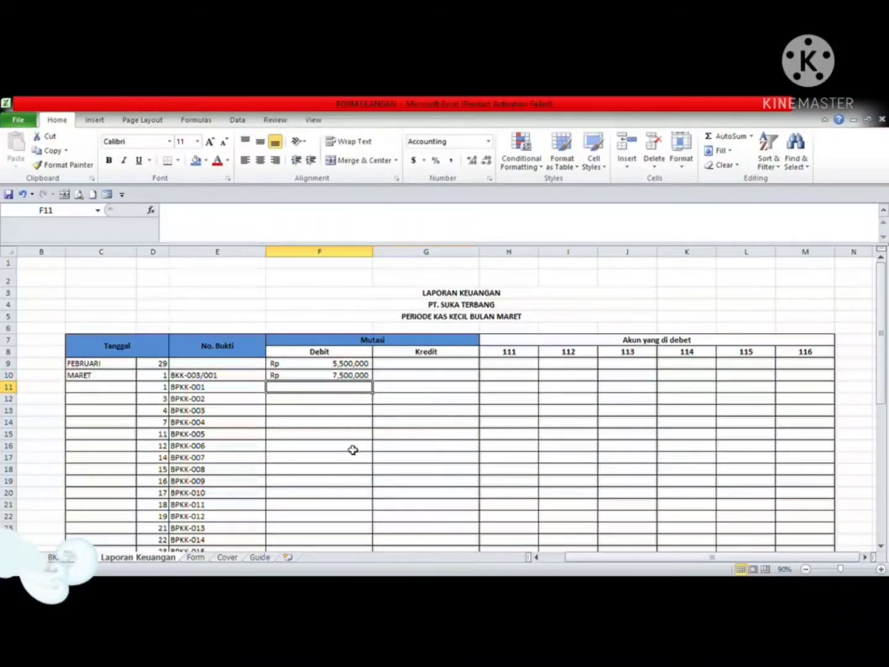
Fill the Debit header cell F8 with blue
{"action": "left_click", "coordinate": [347, 363]}
{"action": "left_click", "coordinate": [345, 351]}
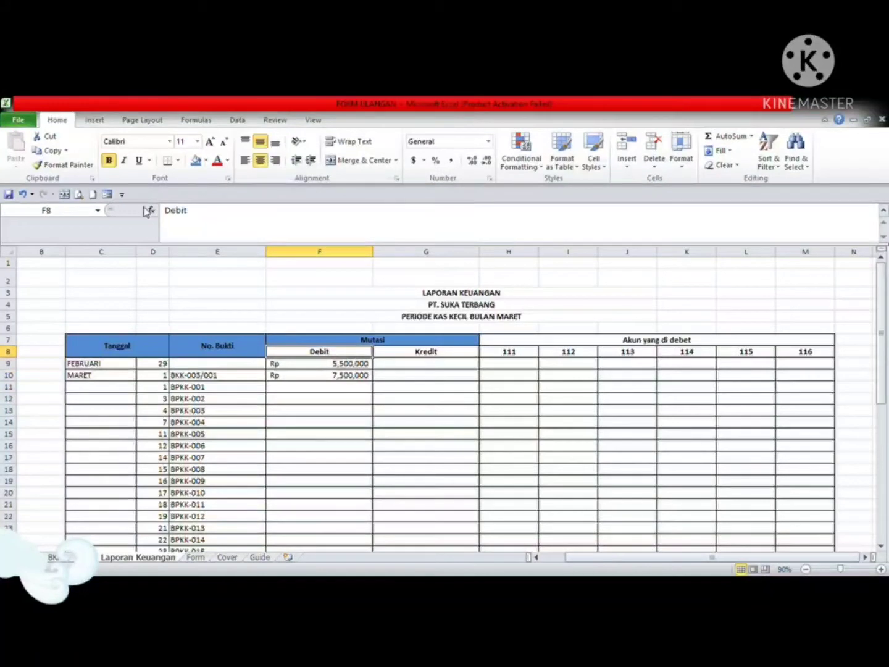
{"action": "left_click", "coordinate": [196, 163]}
{"action": "left_click", "coordinate": [458, 373]}
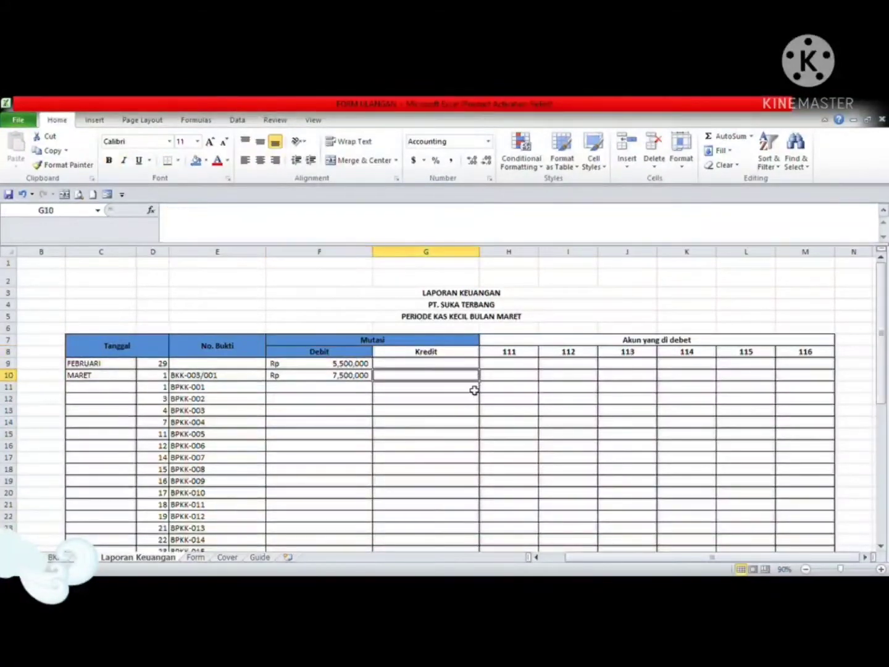
{"action": "left_click_drag", "start_coordinate": [475, 388], "coordinate": [460, 379]}
{"action": "left_click", "coordinate": [445, 363]}
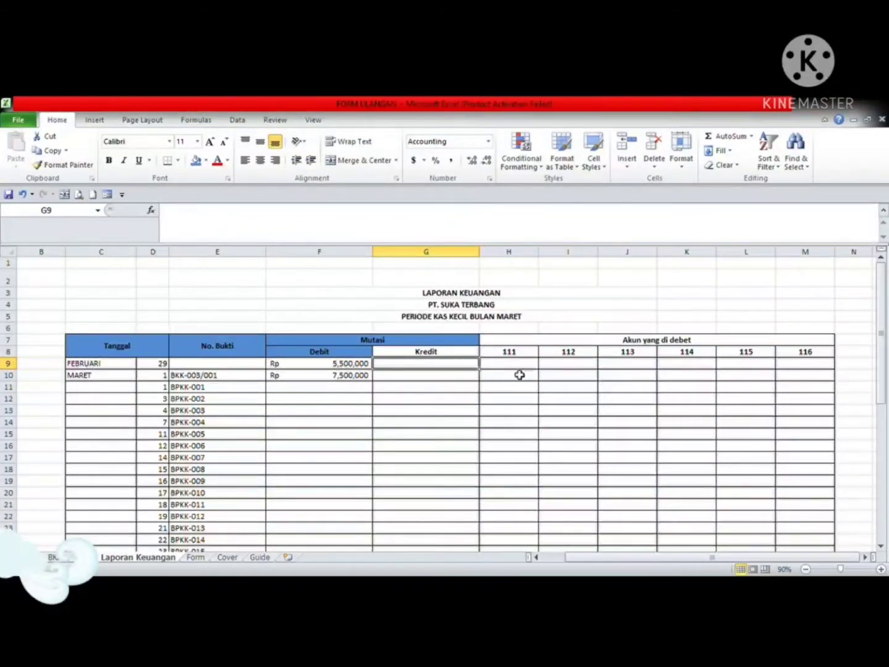
{"action": "left_click_drag", "start_coordinate": [531, 351], "coordinate": [816, 359]}
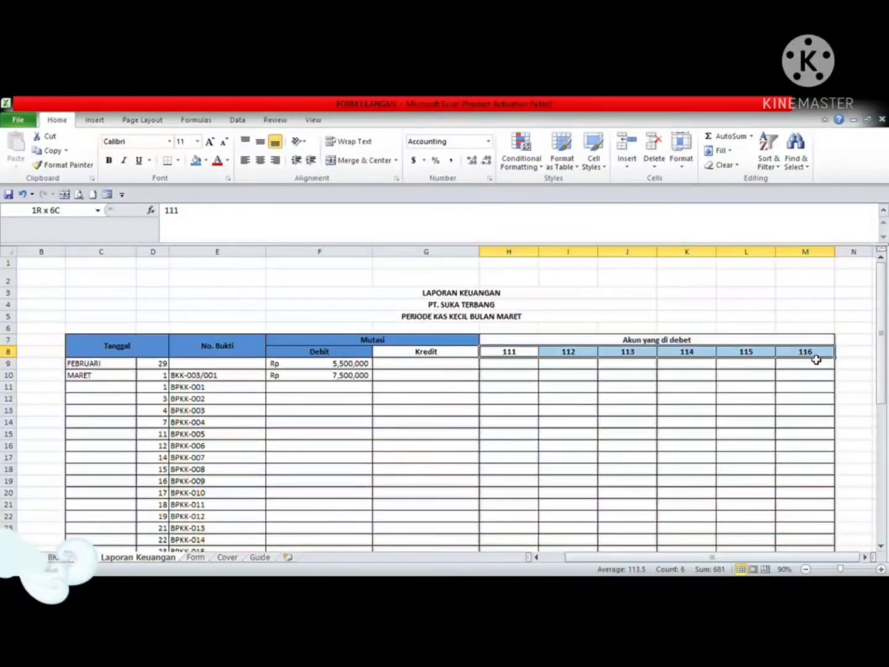
{"action": "left_click", "coordinate": [502, 364]}
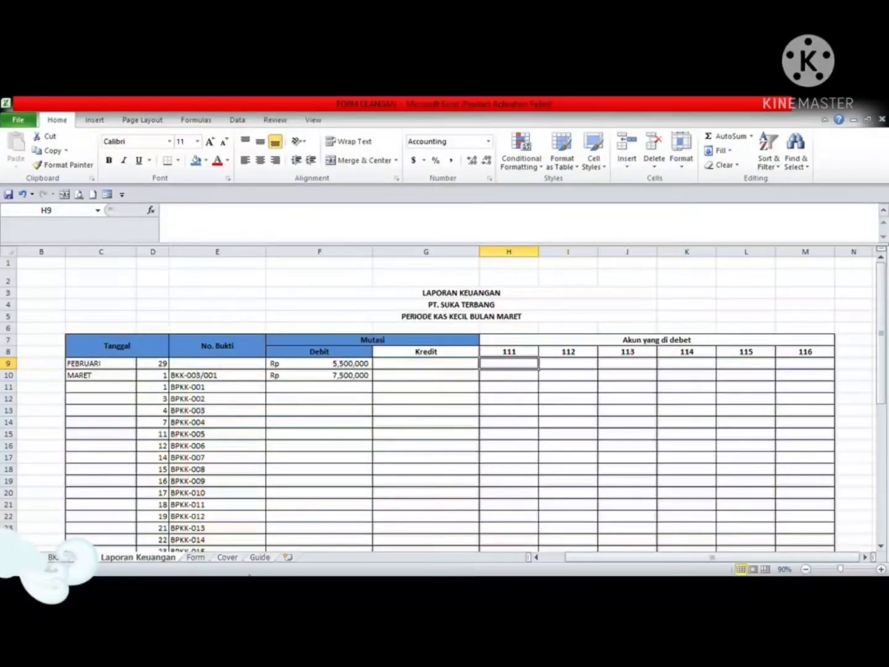
{"action": "left_click", "coordinate": [249, 580]}
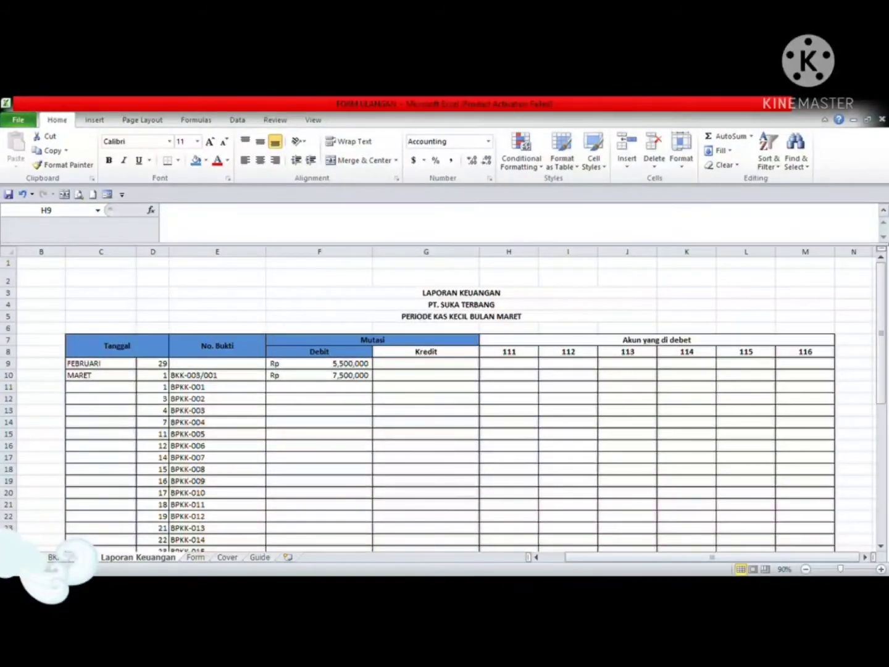
{"action": "left_click_drag", "start_coordinate": [506, 337], "coordinate": [561, 358]}
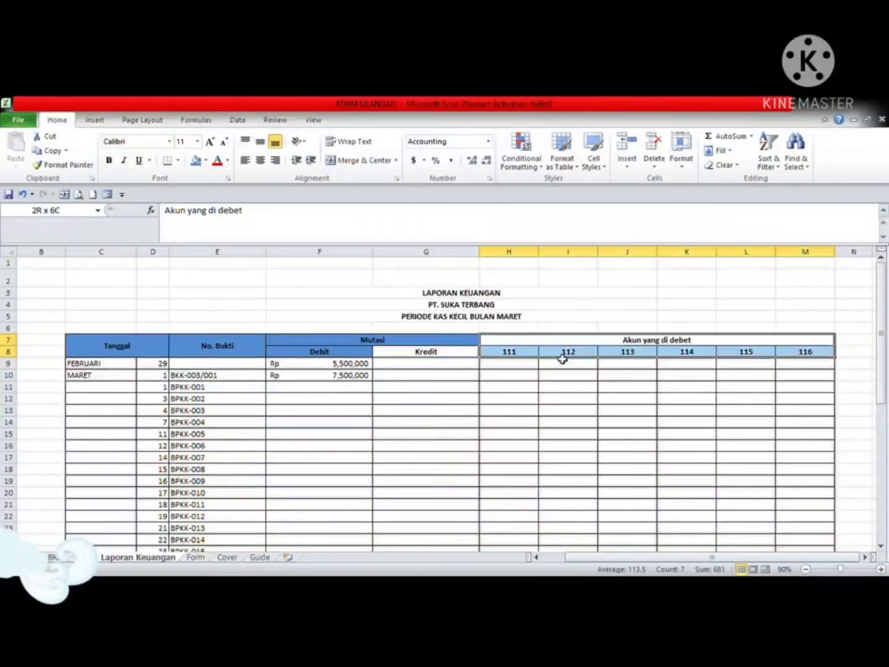
{"action": "left_click", "coordinate": [665, 387]}
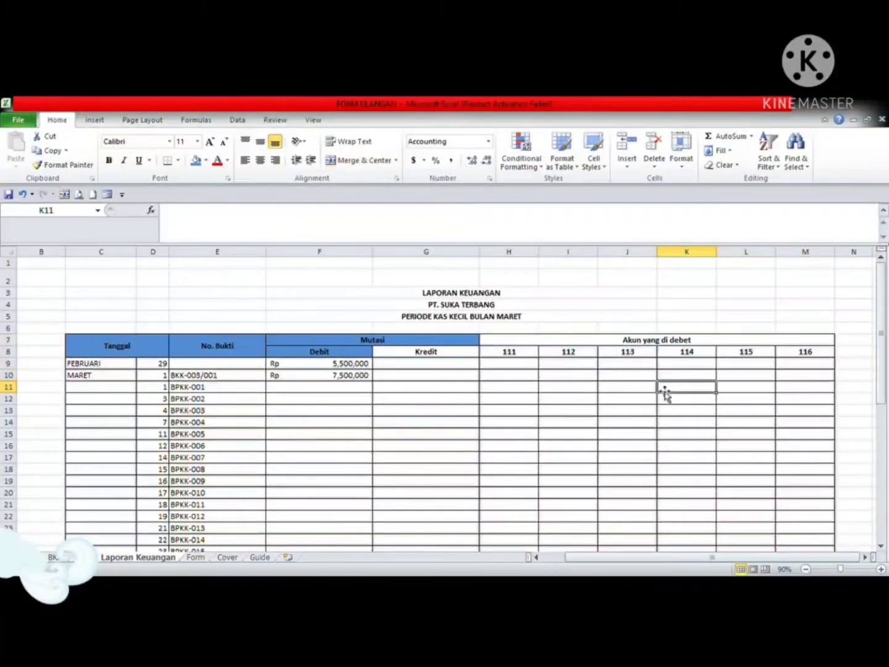
Enter the credit amount 250,000 for voucher BPKK-001 in G11
{"action": "left_click", "coordinate": [414, 389]}
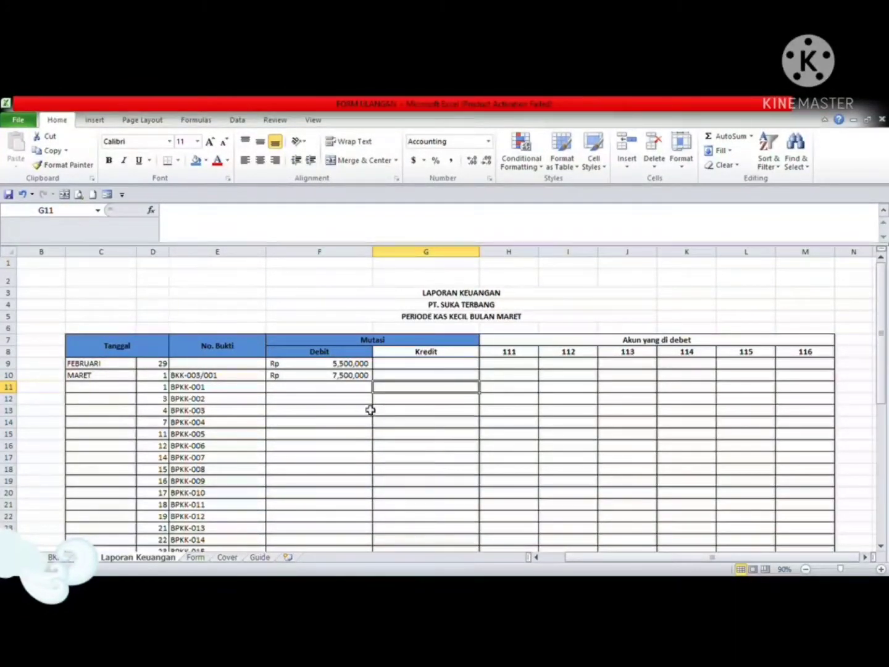
{"action": "type", "text": "25"}
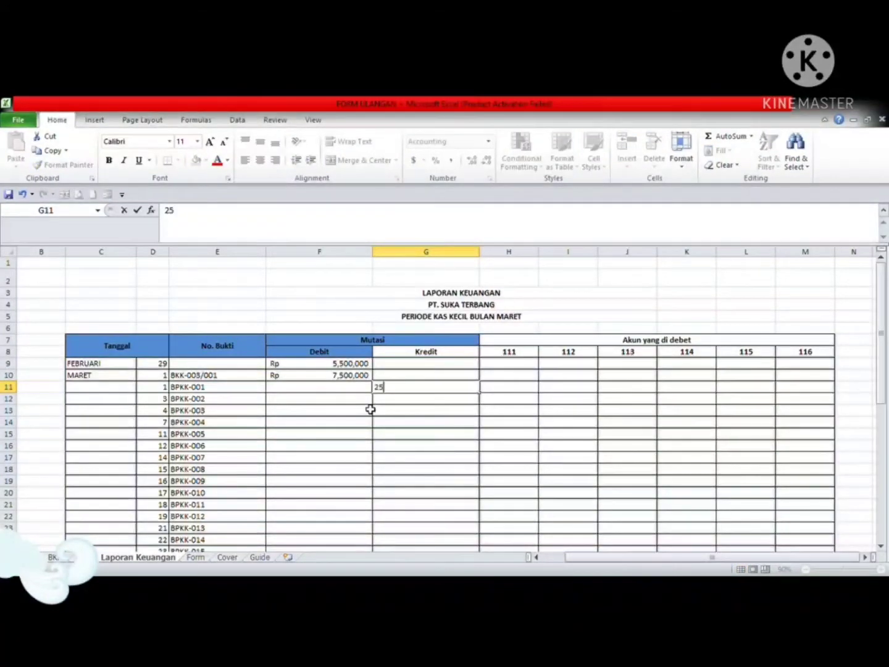
{"action": "type", "text": "0000"}
{"action": "key", "text": "Return"}
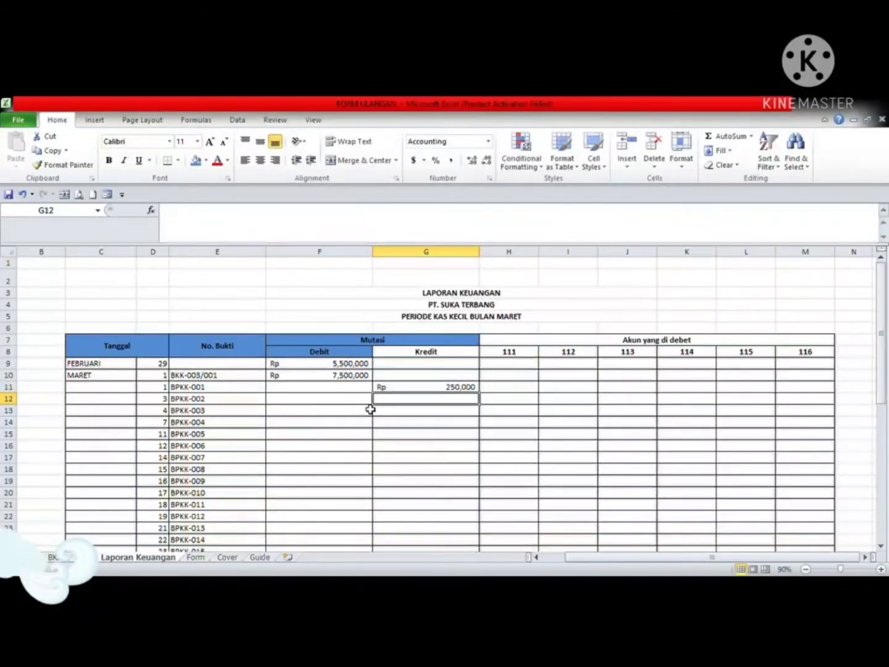
Copy the BPKK-001 credit amount from G11 into J11 under debited account 113
{"action": "key", "text": "alt+Tab"}
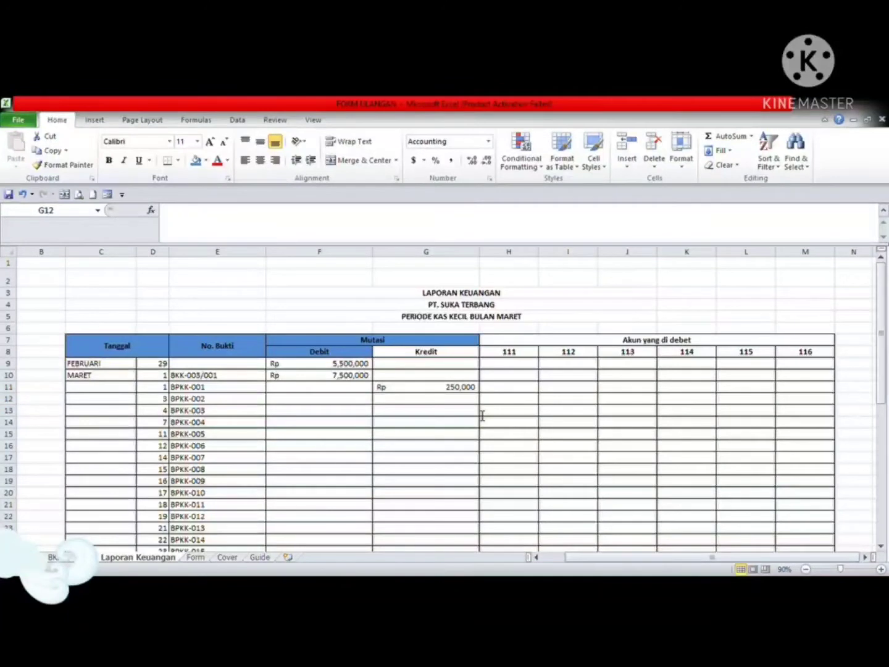
{"action": "key", "text": "alt+Tab"}
{"action": "key", "text": "alt+Tab"}
{"action": "key", "text": "alt+Tab"}
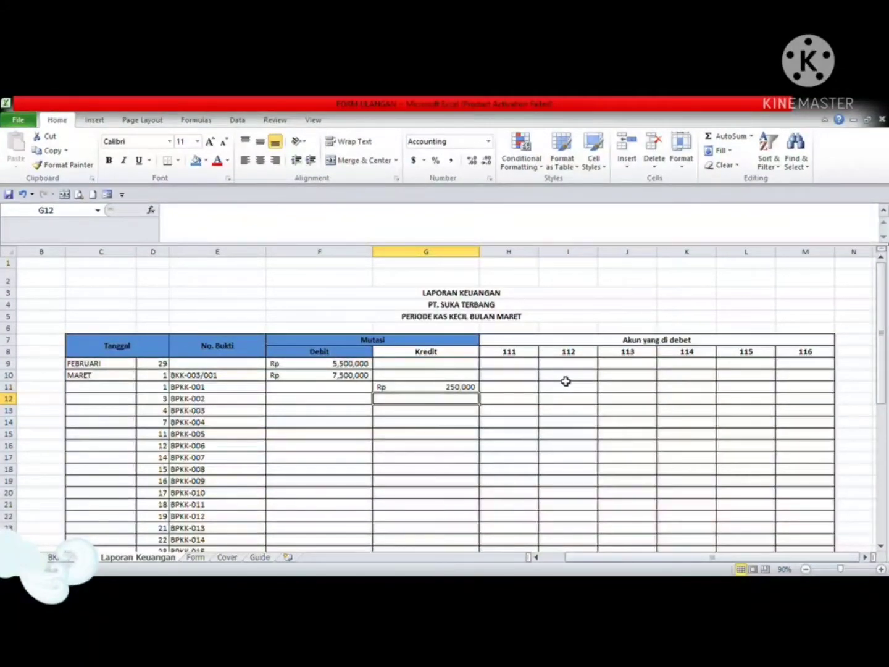
{"action": "key", "text": "alt+Tab"}
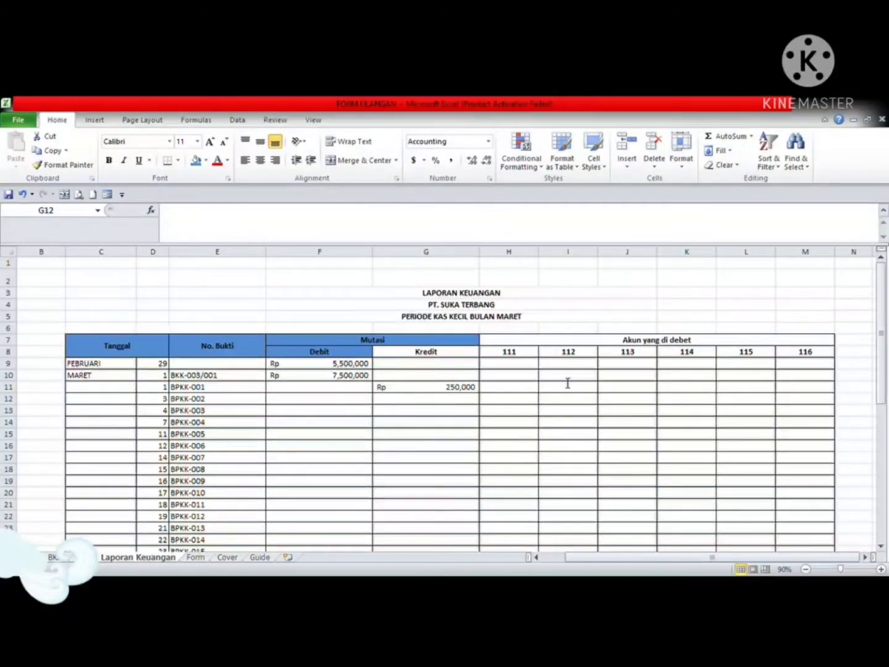
{"action": "key", "text": "alt+Tab"}
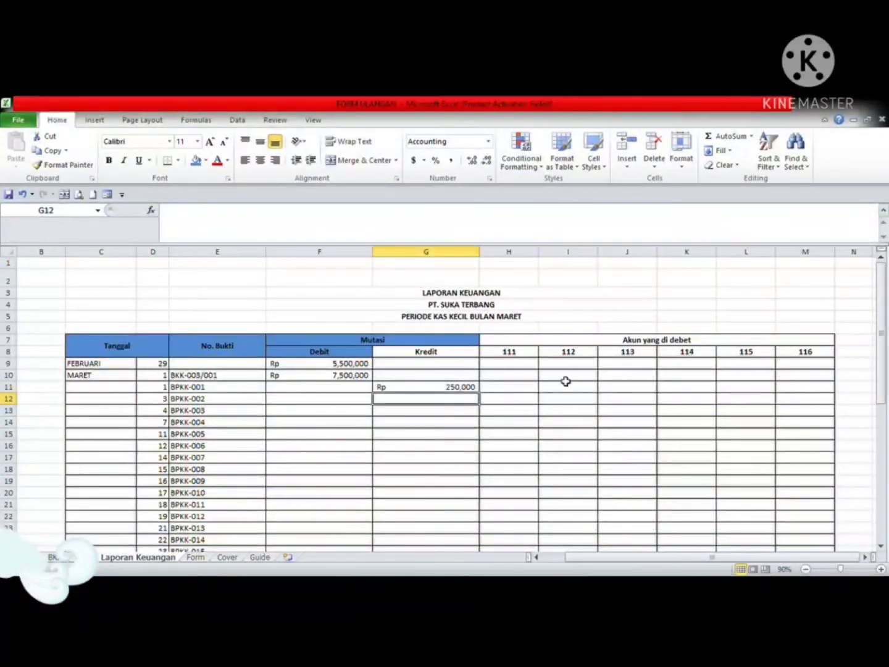
{"action": "left_click", "coordinate": [516, 389]}
{"action": "key", "text": "alt+Tab"}
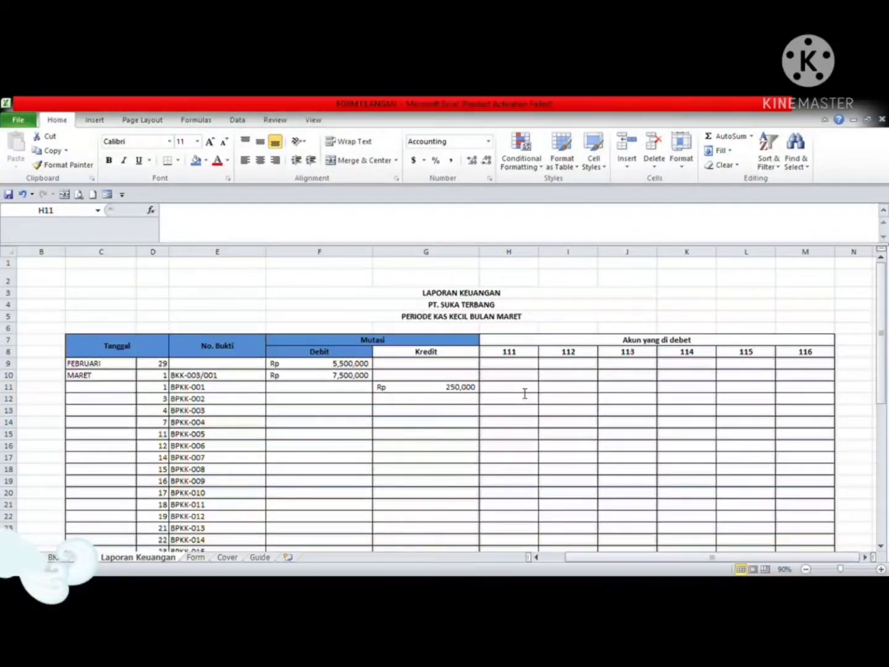
{"action": "key", "text": "alt+Tab"}
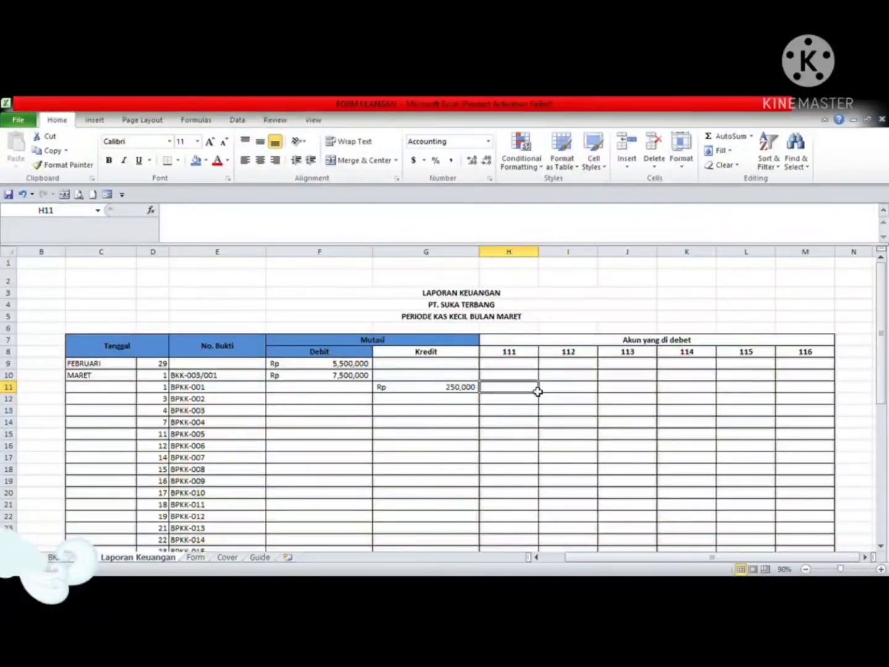
{"action": "left_click", "coordinate": [629, 389]}
{"action": "left_click", "coordinate": [445, 392]}
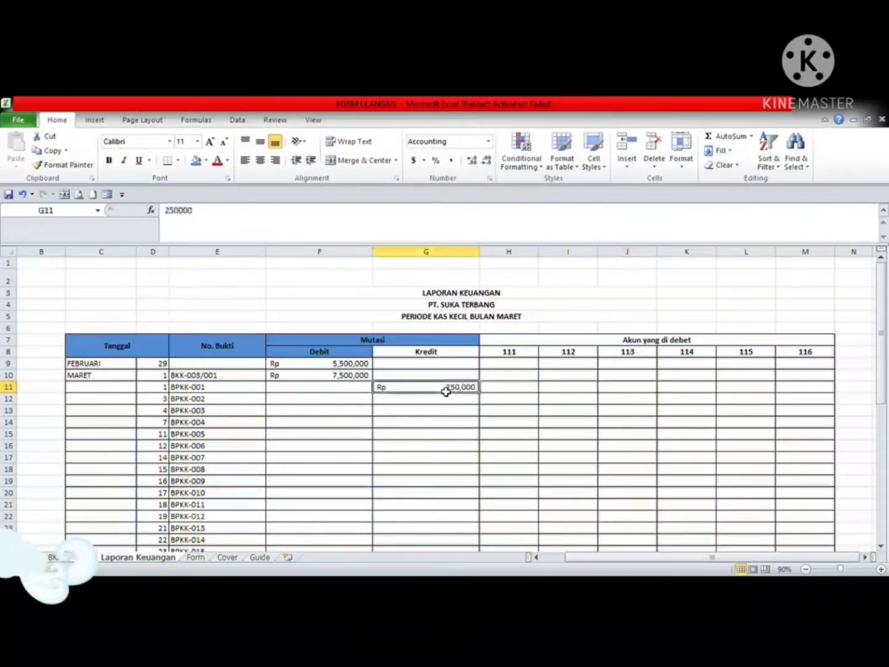
{"action": "key", "text": "ctrl+c"}
{"action": "left_click", "coordinate": [645, 390]}
{"action": "key", "text": "ctrl+v"}
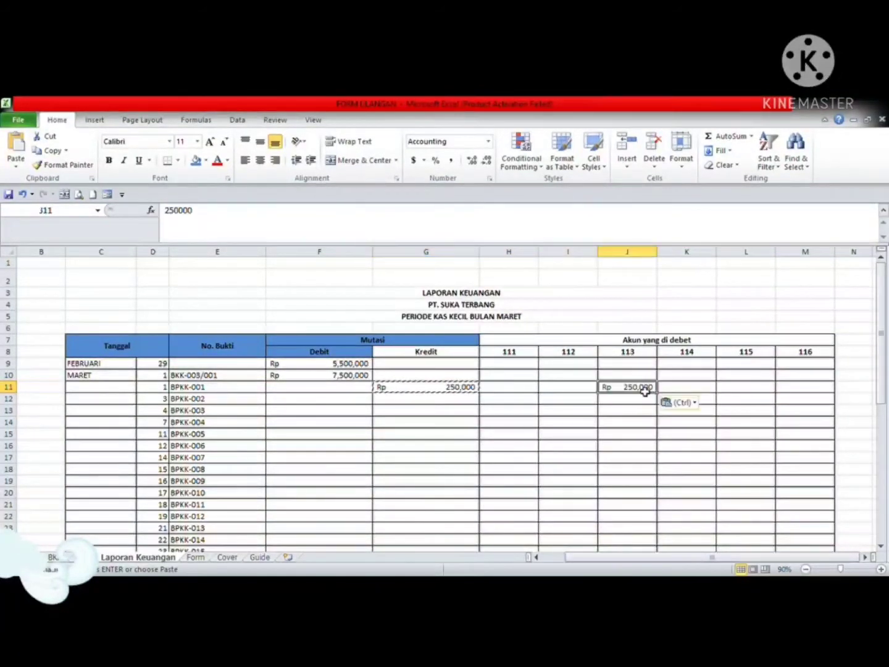
Enter the credit amount 500,000 for voucher BPKK-002 in G12
{"action": "left_click", "coordinate": [321, 400]}
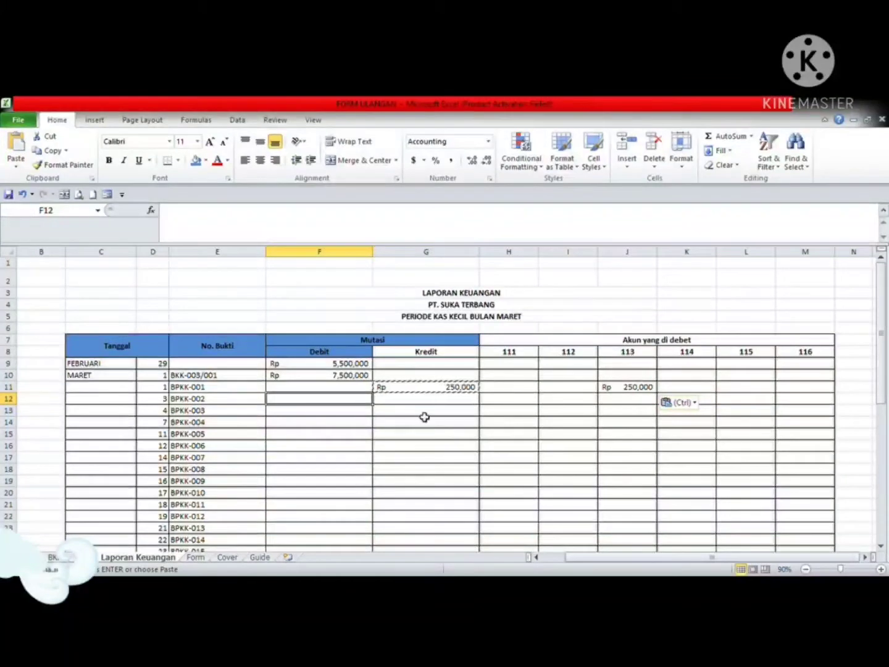
{"action": "key", "text": "alt+Tab"}
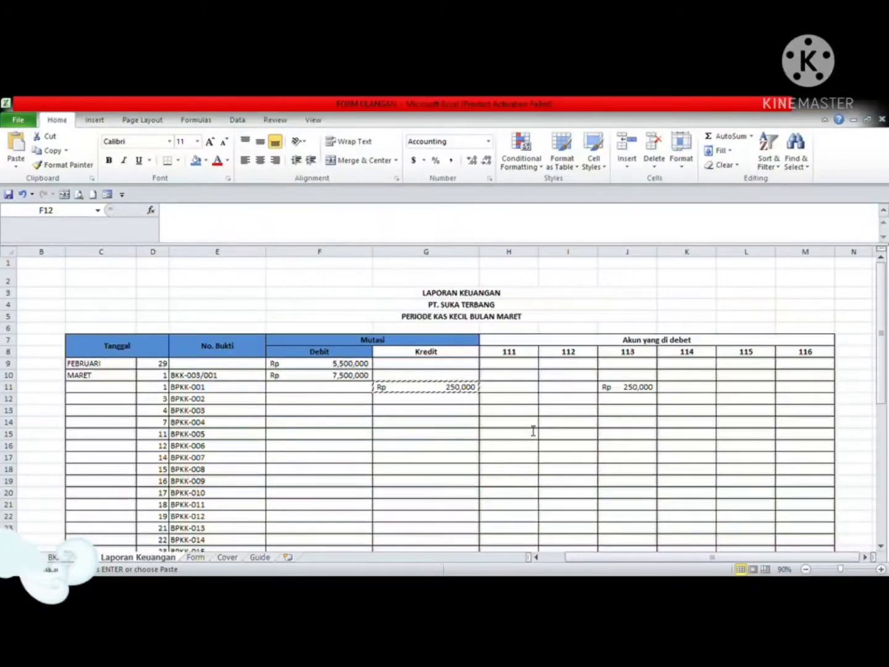
{"action": "key", "text": "alt+Tab"}
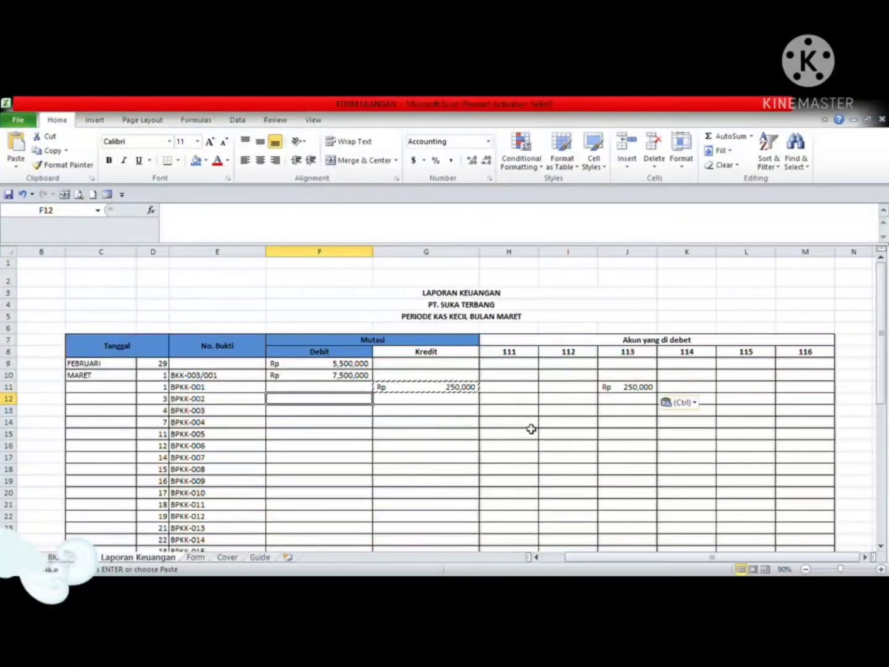
{"action": "left_click", "coordinate": [403, 401]}
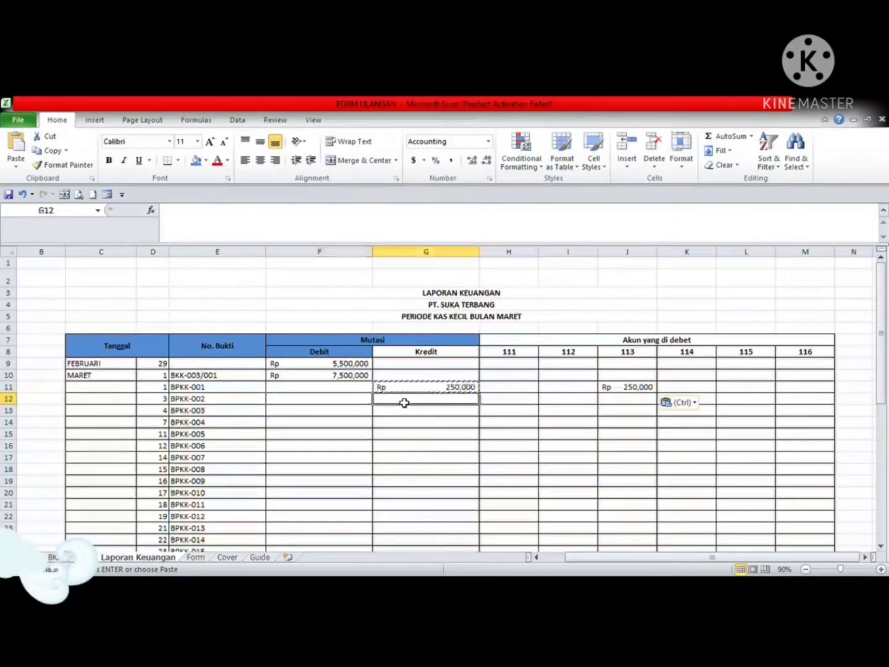
{"action": "type", "text": "500,"}
{"action": "type", "text": "00000"}
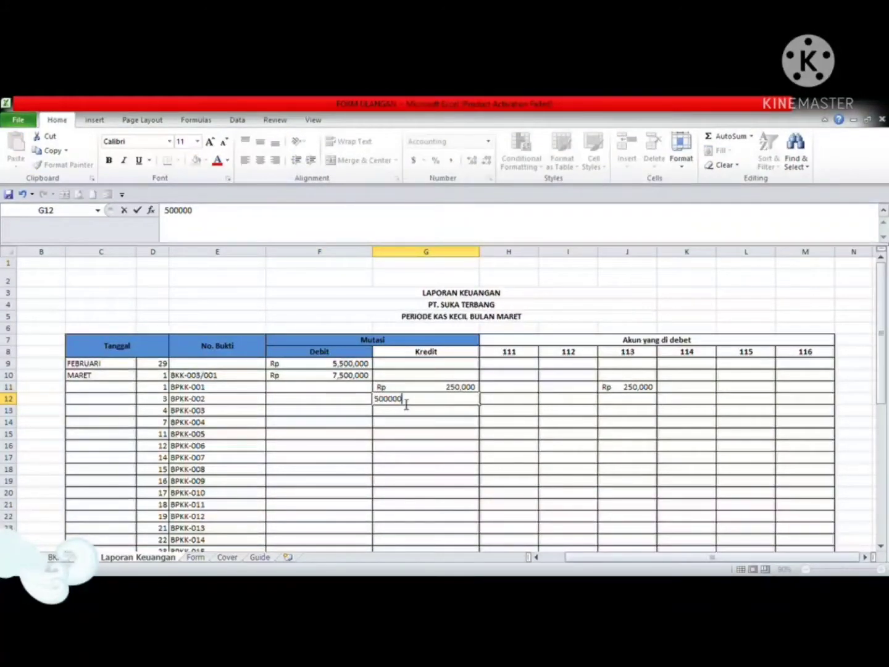
{"action": "key", "text": "Return"}
Copy the BPKK-002 credit amount from G12 into M12 under debited account 116
{"action": "left_click", "coordinate": [404, 401]}
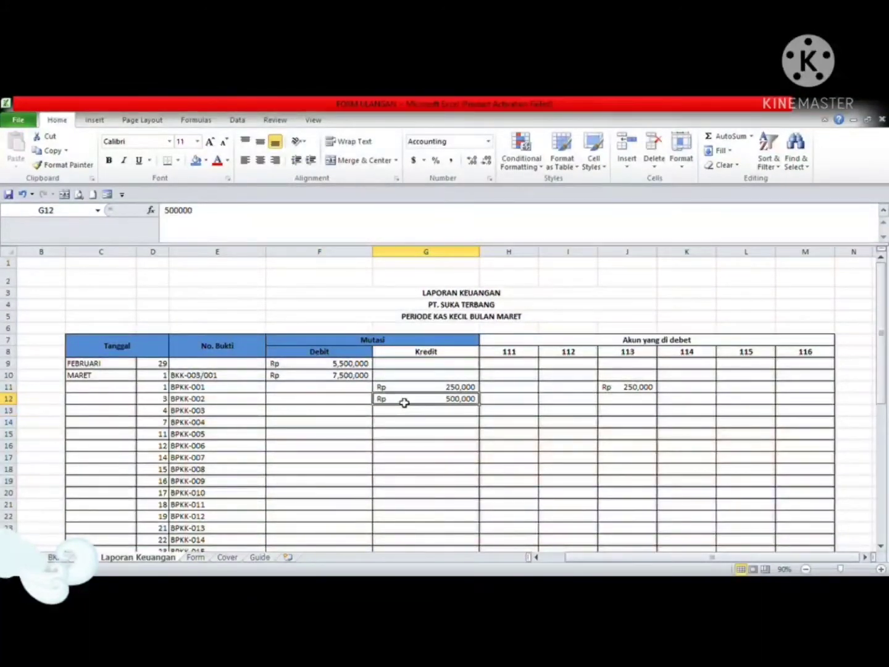
{"action": "key", "text": "ctrl+c"}
{"action": "left_click", "coordinate": [813, 400]}
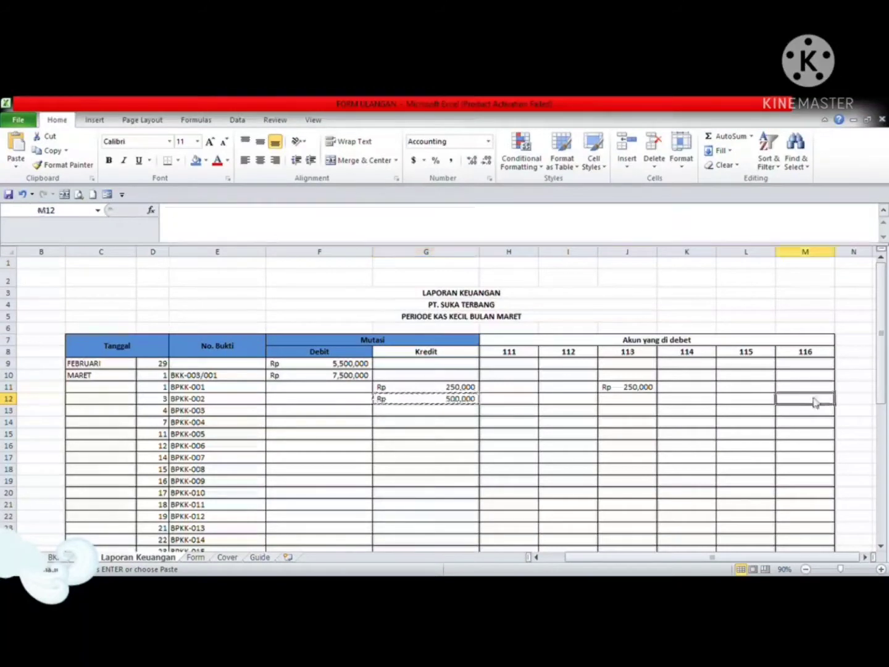
{"action": "key", "text": "ctrl+v"}
Enter the credit amount 150,000 for voucher BPKK-003 in G13
{"action": "left_click", "coordinate": [351, 409]}
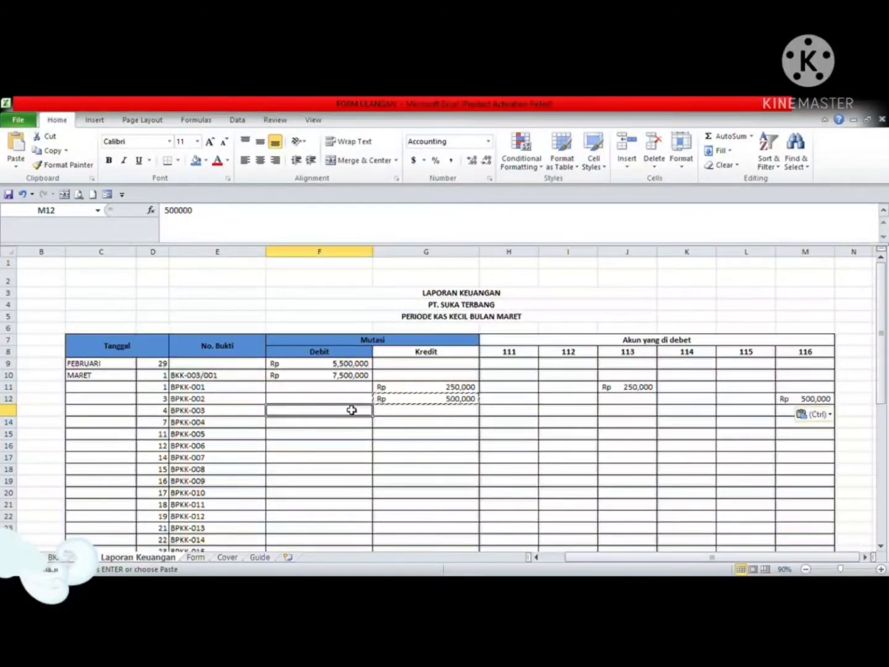
{"action": "left_click", "coordinate": [419, 418]}
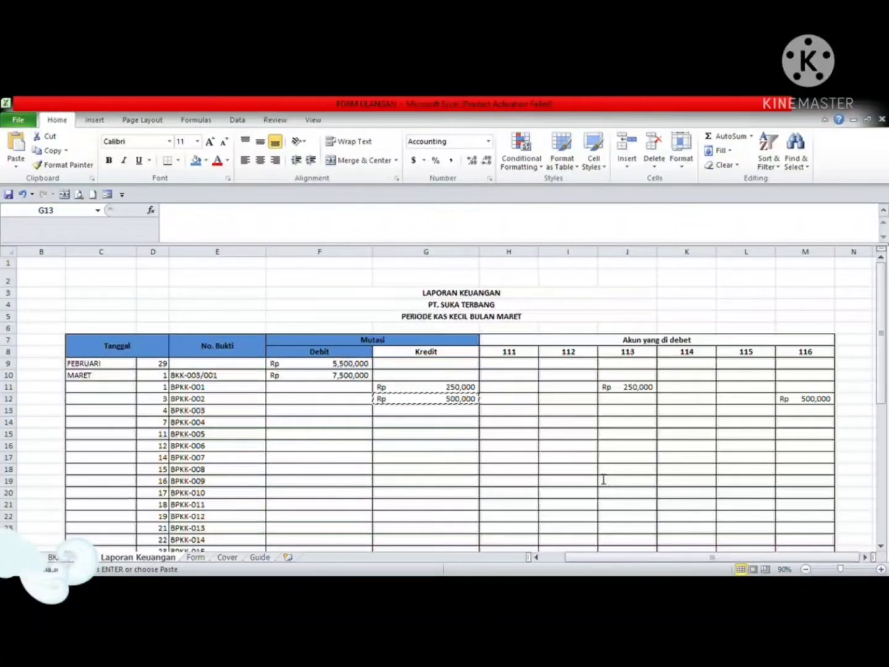
{"action": "type", "text": "15"}
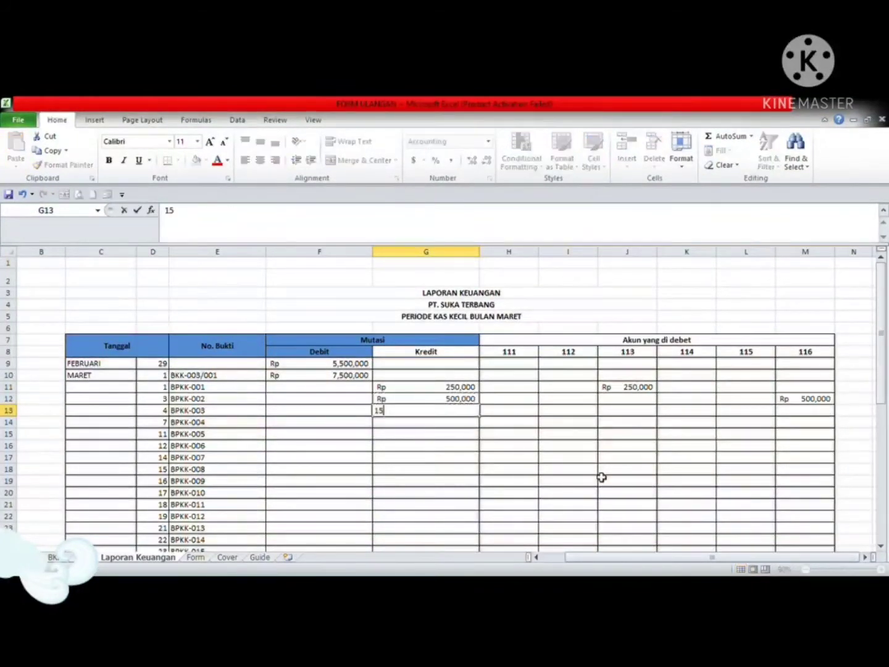
{"action": "type", "text": "0000"}
{"action": "key", "text": "Return"}
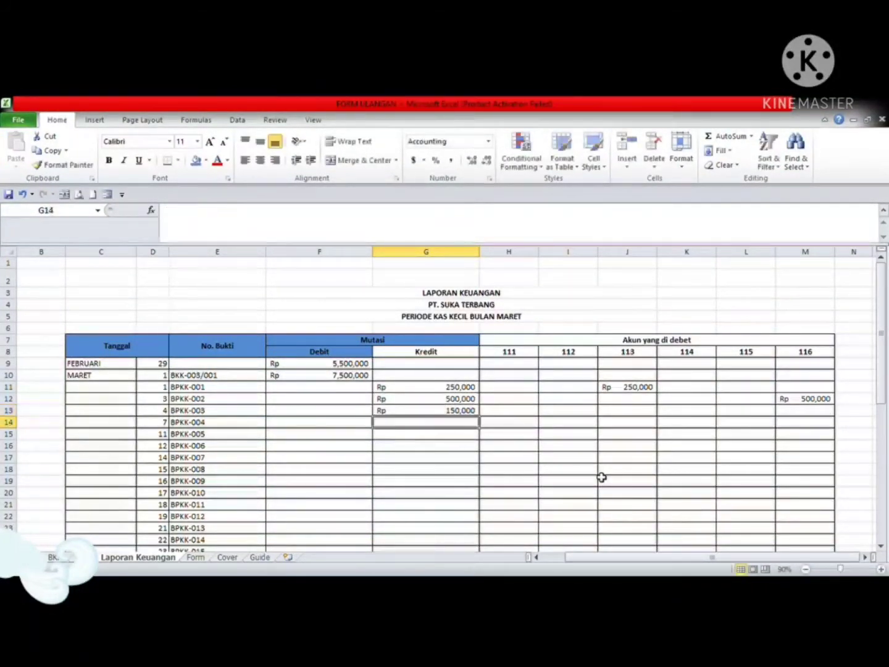
Copy the BPKK-003 credit amount from G13 into I13 under debited account 112
{"action": "left_click", "coordinate": [478, 413]}
{"action": "key", "text": "ctrl+c"}
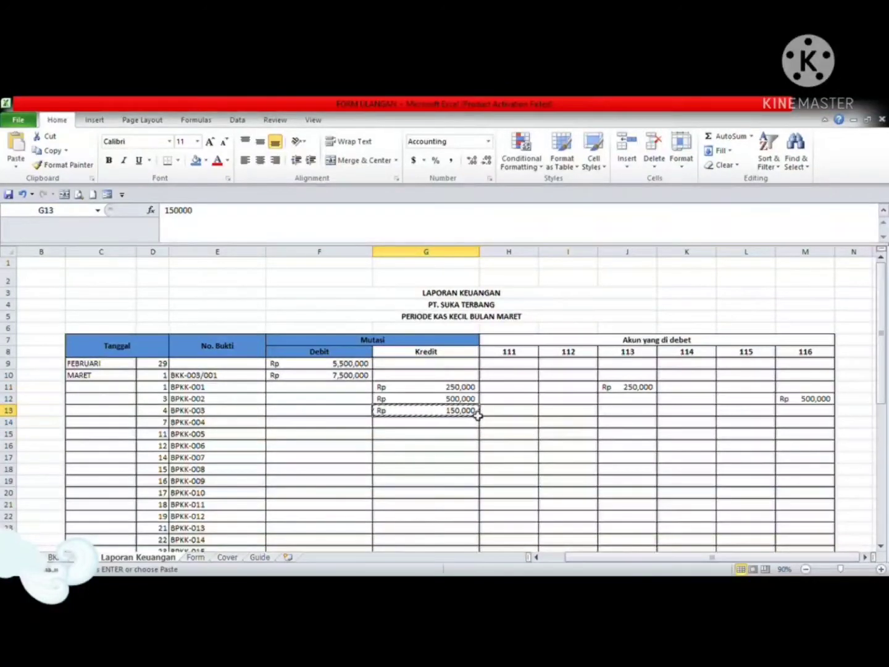
{"action": "left_click", "coordinate": [546, 413]}
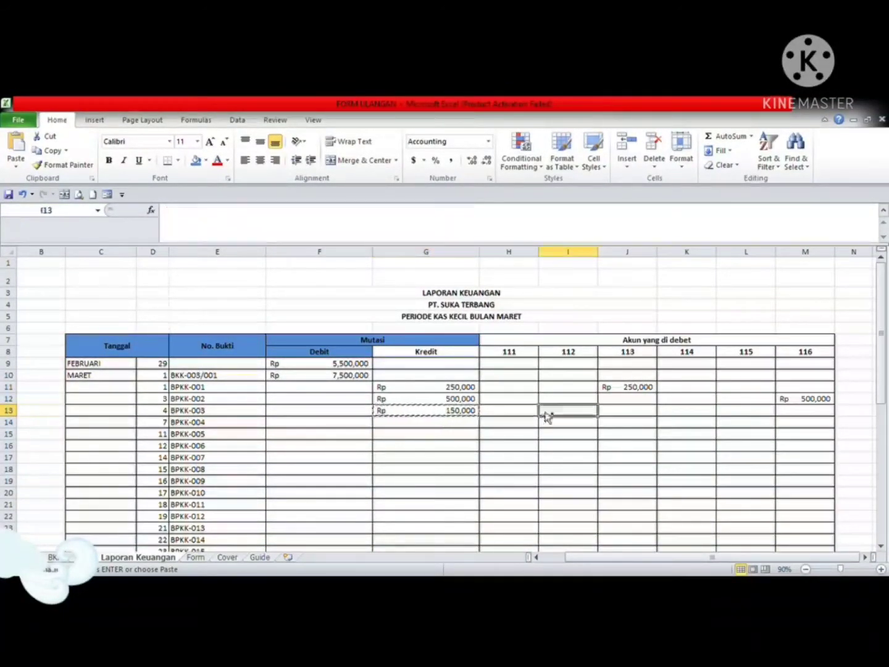
{"action": "key", "text": "ctrl+v"}
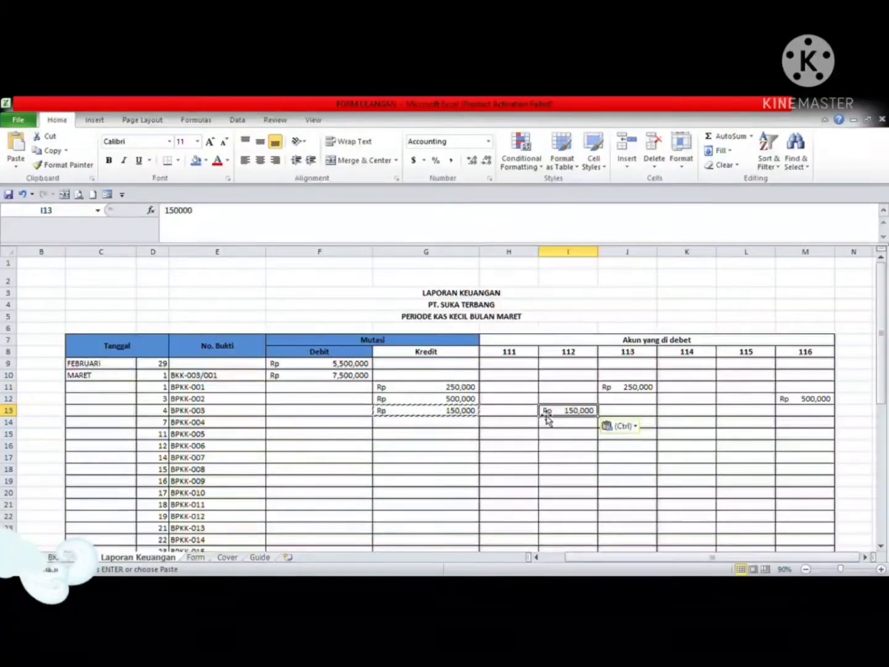
Enter the credit amount 850,000 for voucher BPKK-004 in G14
{"action": "left_click", "coordinate": [458, 422]}
{"action": "key", "text": "Escape"}
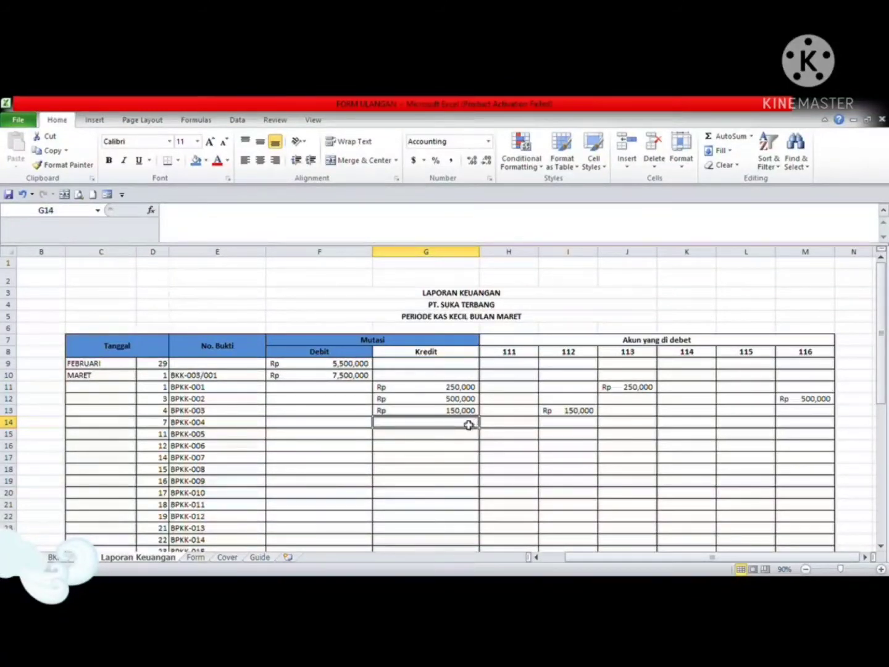
{"action": "type", "text": "850"}
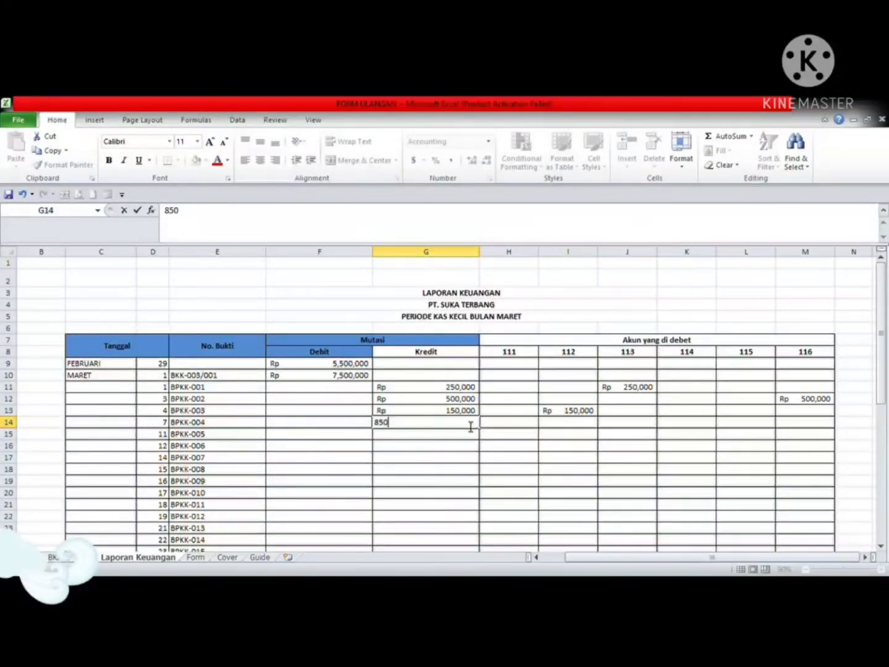
{"action": "type", "text": "000"}
Copy the BPKK-004 credit amount from G14 into K14 under debited account 114
{"action": "double_click", "coordinate": [386, 423]}
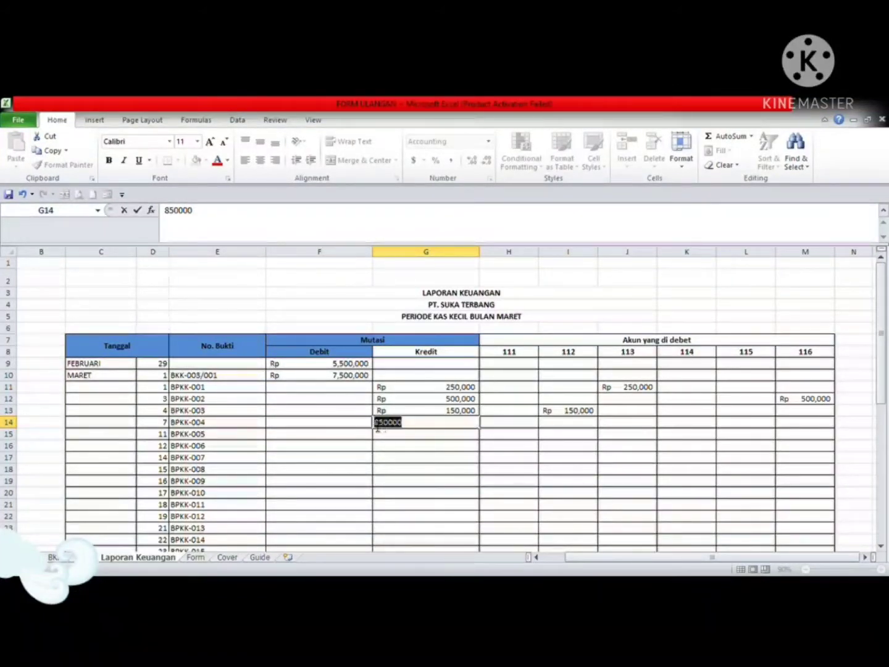
{"action": "key", "text": "ctrl+c"}
{"action": "left_click", "coordinate": [479, 437]}
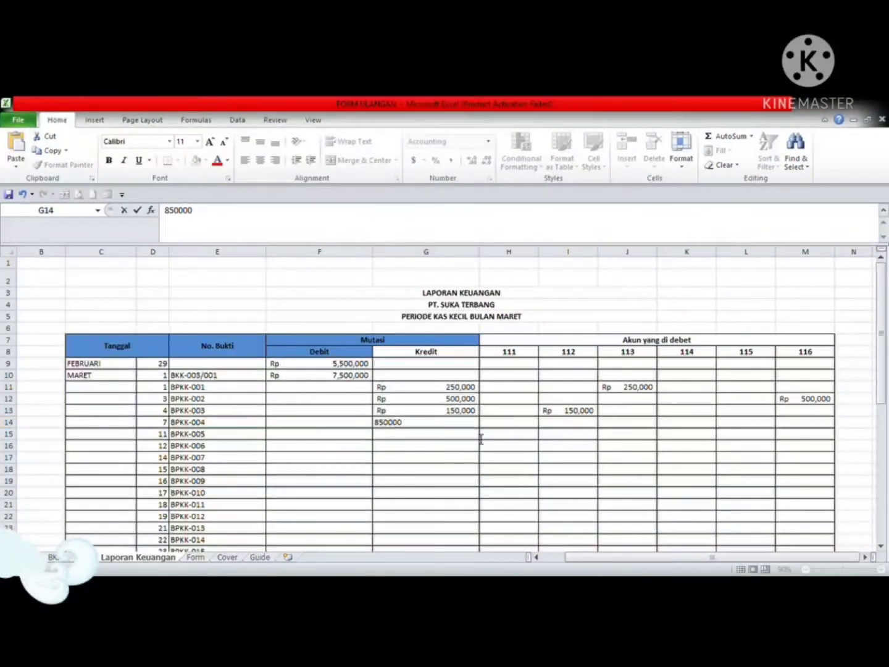
{"action": "key", "text": "shift+Home"}
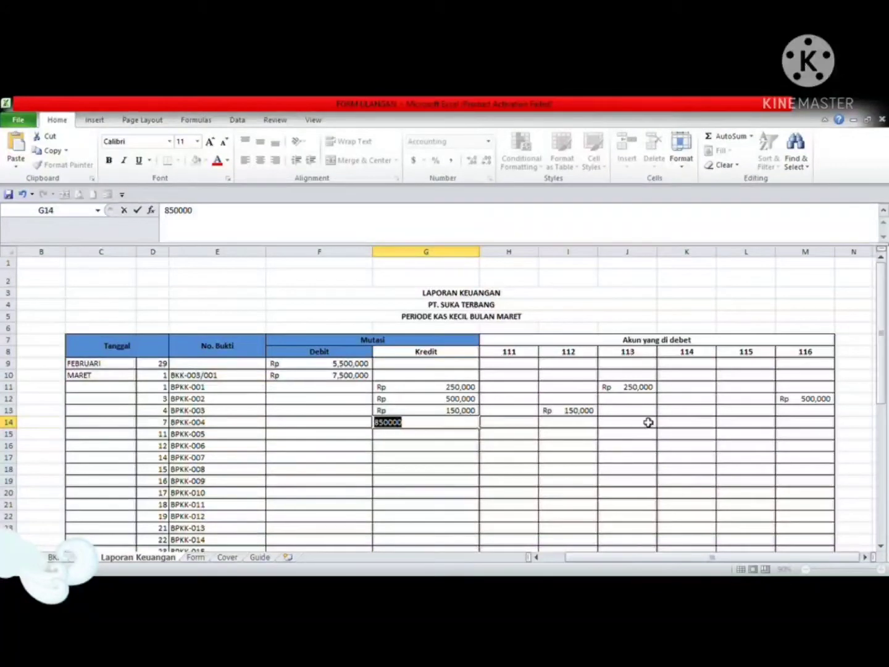
{"action": "left_click", "coordinate": [682, 426]}
{"action": "key", "text": "ctrl+v"}
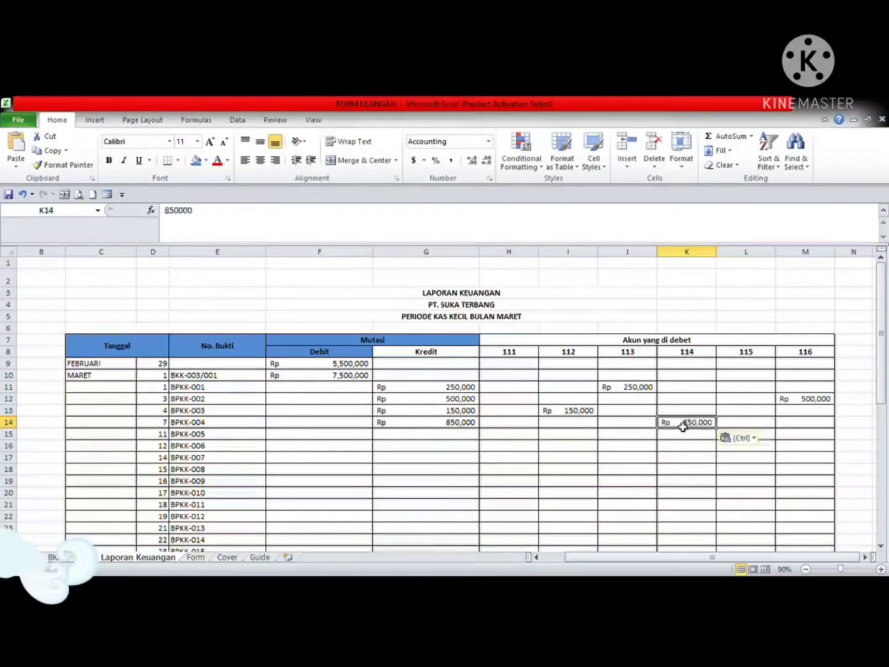
Enter the credit amount 1,000,000 for voucher BPKK-005 in G15
{"action": "left_click", "coordinate": [464, 437]}
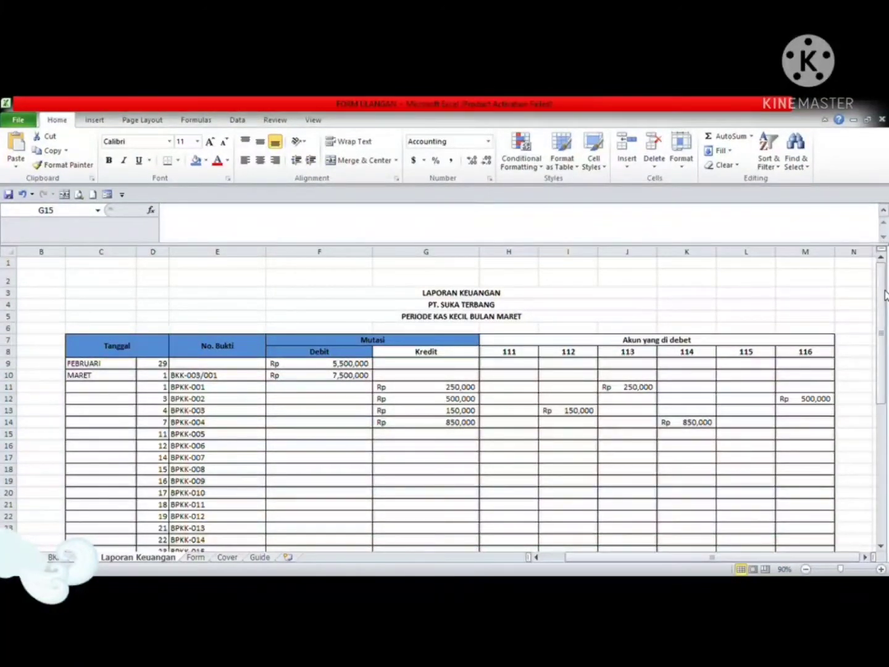
{"action": "key", "text": "ctrl+v"}
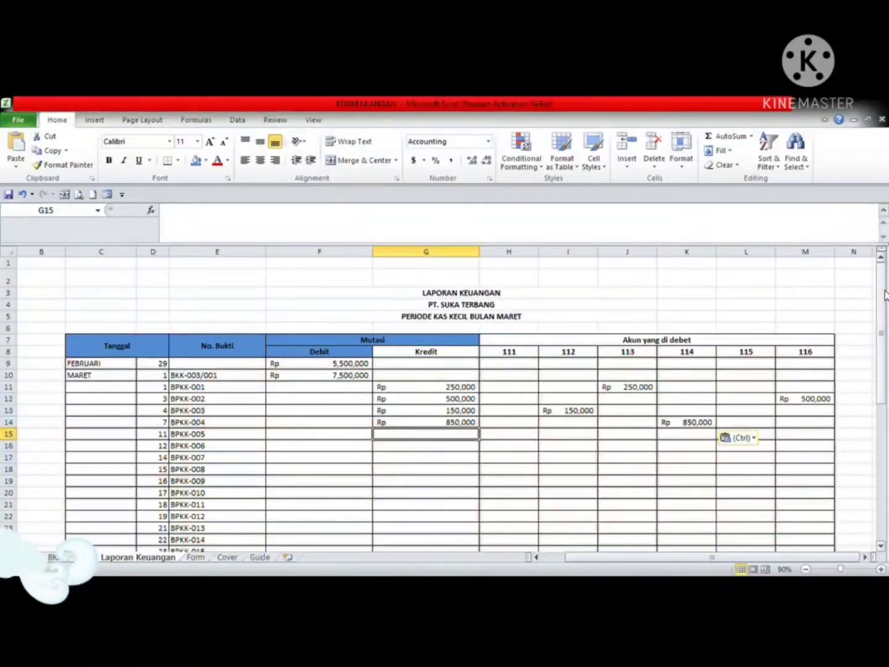
{"action": "key", "text": "Escape"}
{"action": "key", "text": "ctrl+v"}
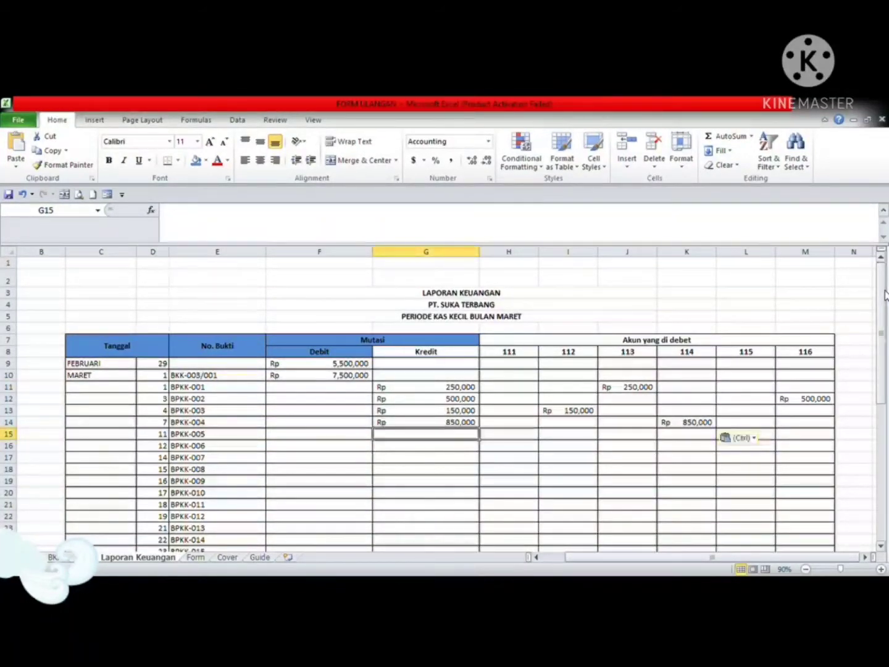
{"action": "type", "text": "1000000"}
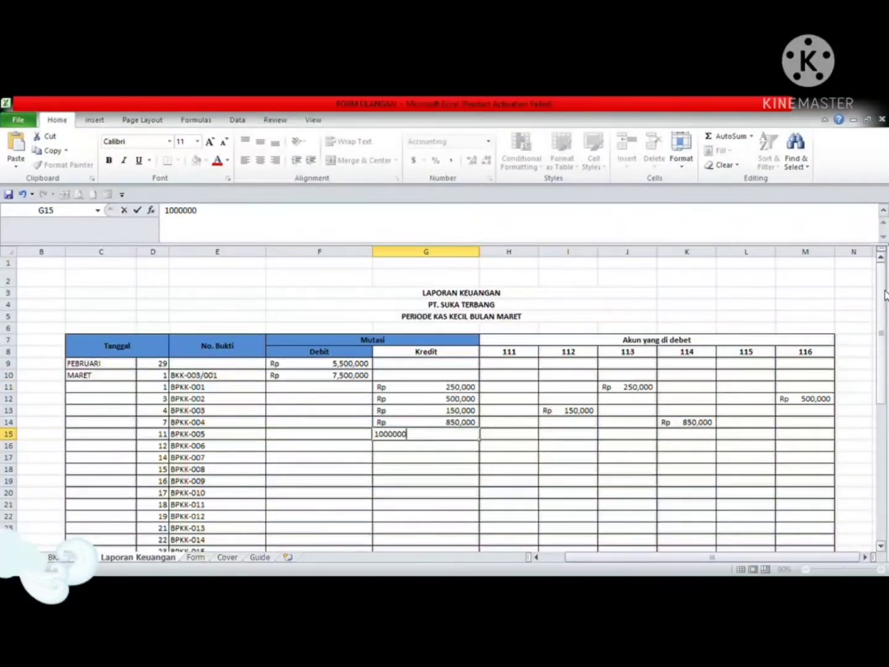
{"action": "key", "text": "shift+Left"}
{"action": "key", "text": "shift+Left"}
{"action": "key", "text": "shift+Left"}
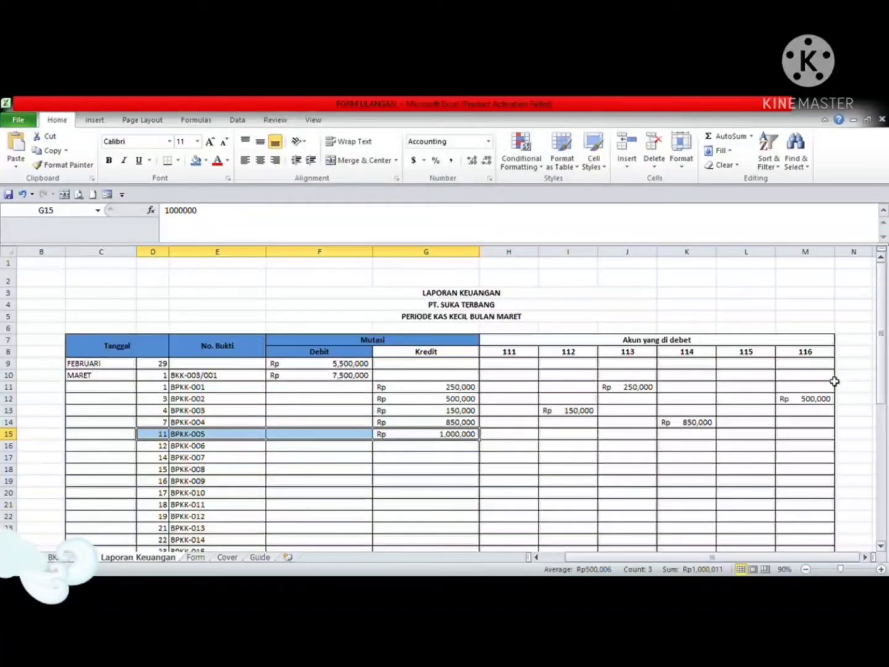
Copy the BPKK-005 credit amount from G15 into K15 under debited account 114
{"action": "left_click", "coordinate": [472, 438]}
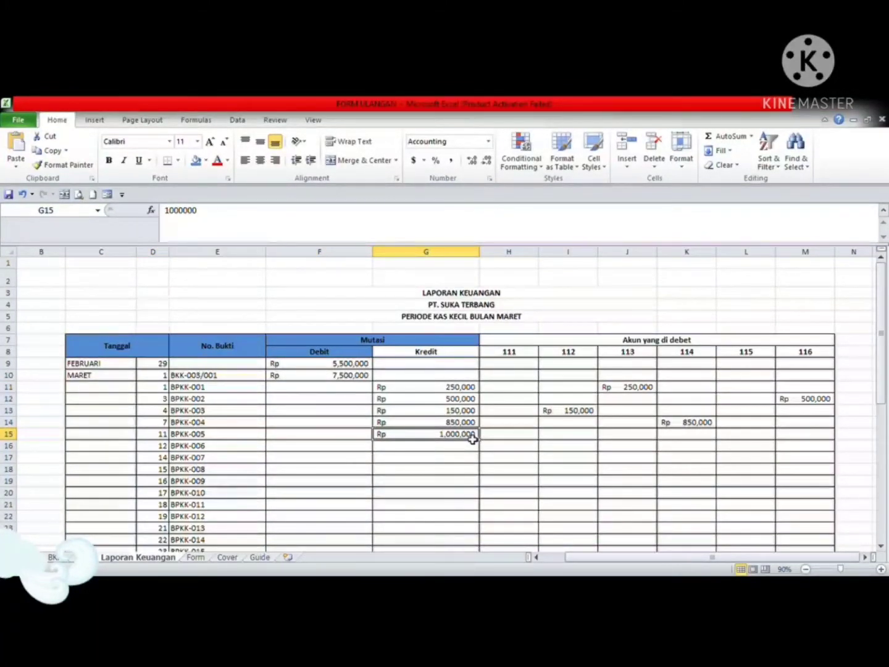
{"action": "key", "text": "ctrl+c"}
{"action": "left_click", "coordinate": [695, 437]}
{"action": "key", "text": "ctrl+v"}
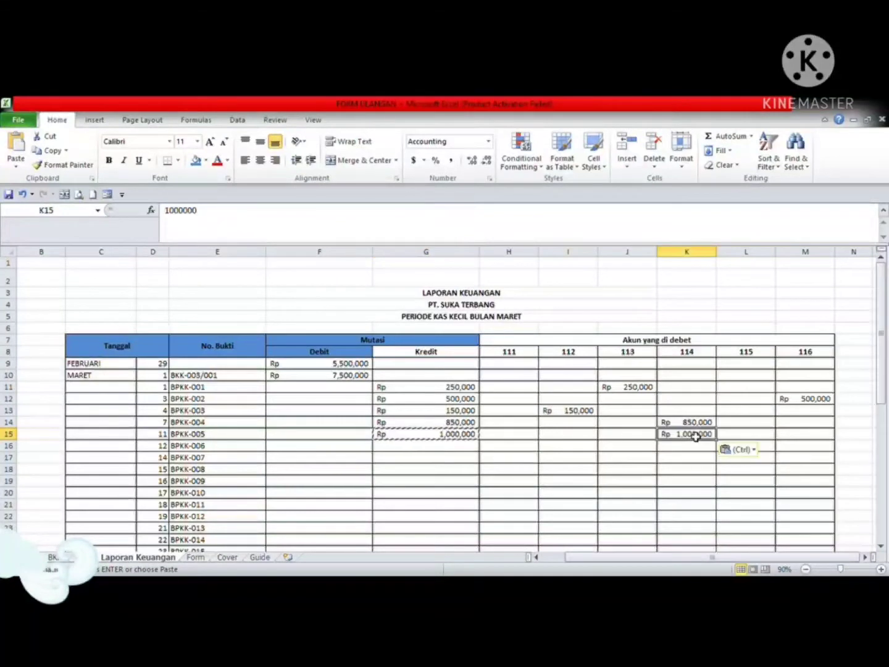
Enter 1600000 as the Kredit amount for voucher BPKK-006 in G16
{"action": "left_click", "coordinate": [419, 450]}
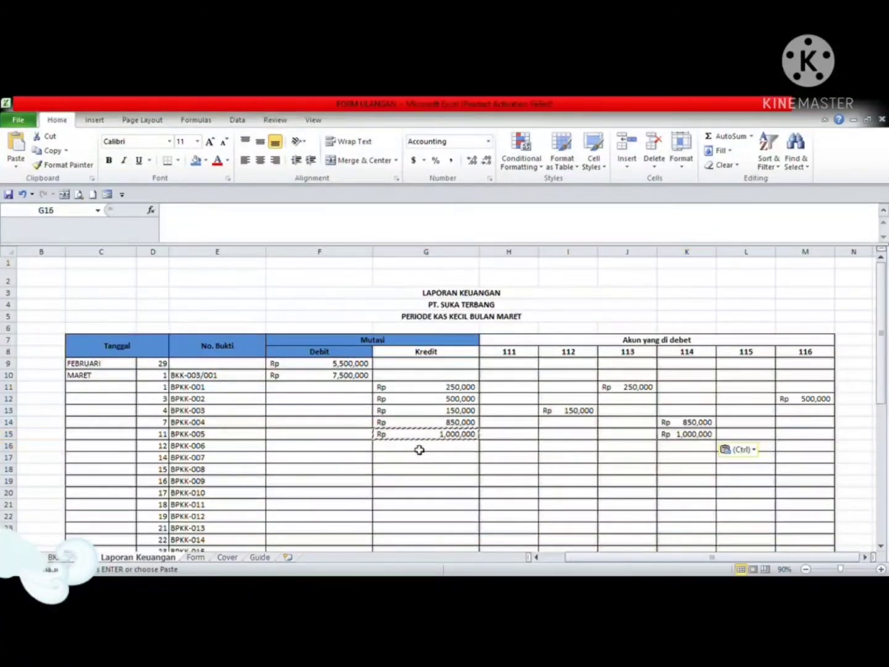
{"action": "double_click", "coordinate": [419, 450]}
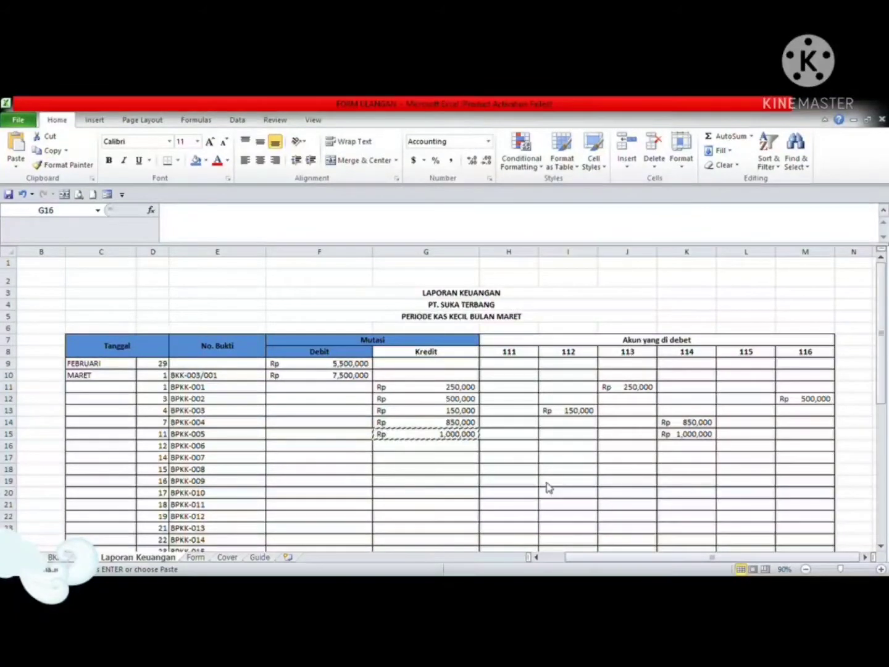
{"action": "key", "text": "Escape"}
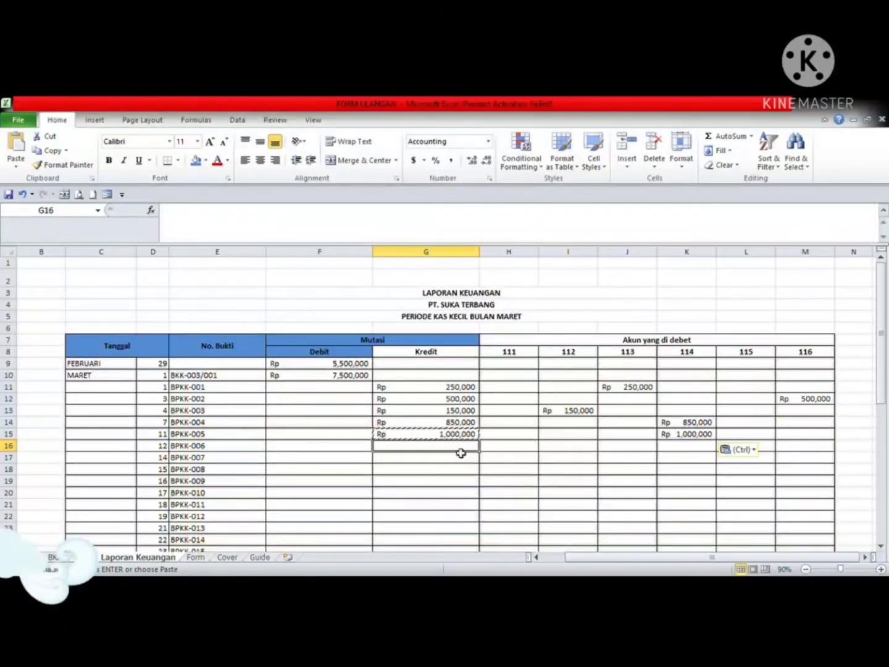
{"action": "type", "text": "6000"}
{"action": "key", "text": "BackSpace"}
{"action": "key", "text": "BackSpace"}
{"action": "key", "text": "BackSpace"}
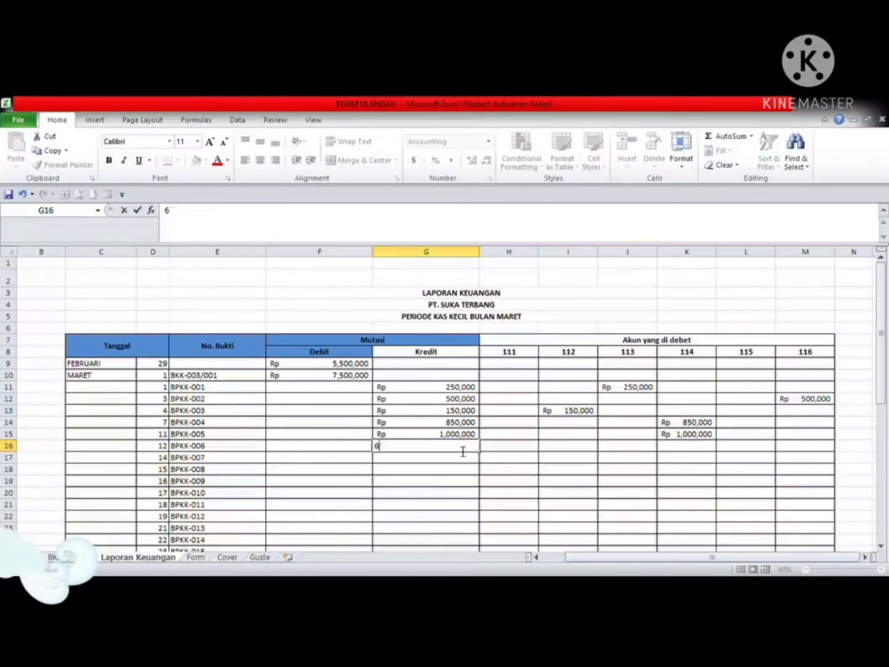
{"action": "key", "text": "BackSpace"}
{"action": "type", "text": "1,600,000"}
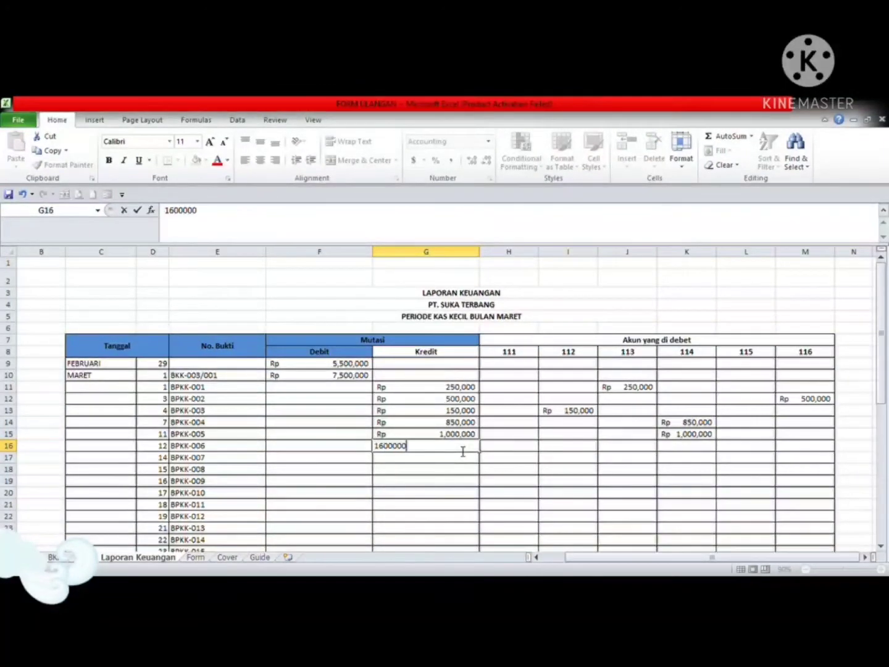
{"action": "key", "text": "Return"}
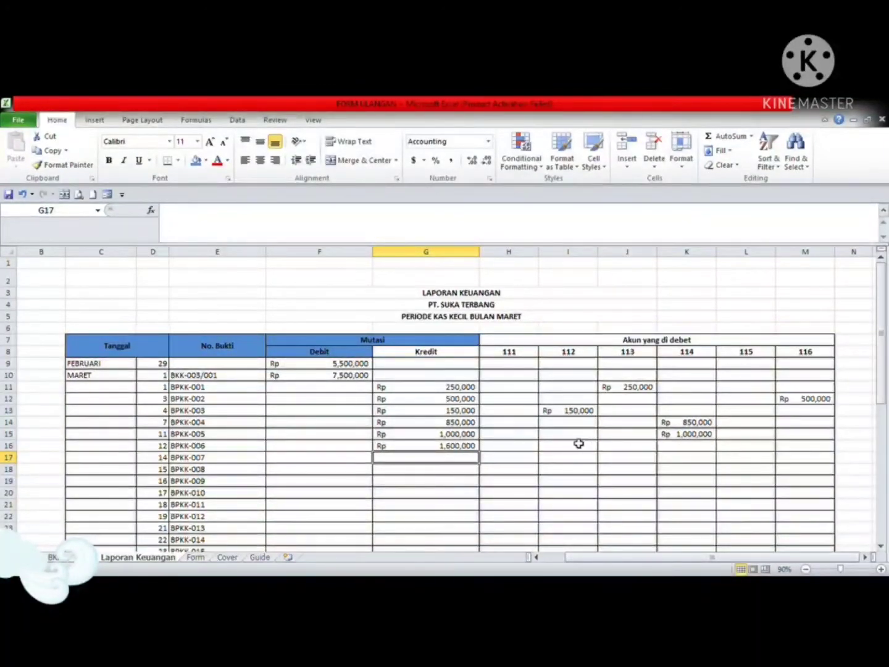
Copy the BPKK-006 Kredit amount into the account 112 column of the same row, cell I16
{"action": "key", "text": "alt+Tab"}
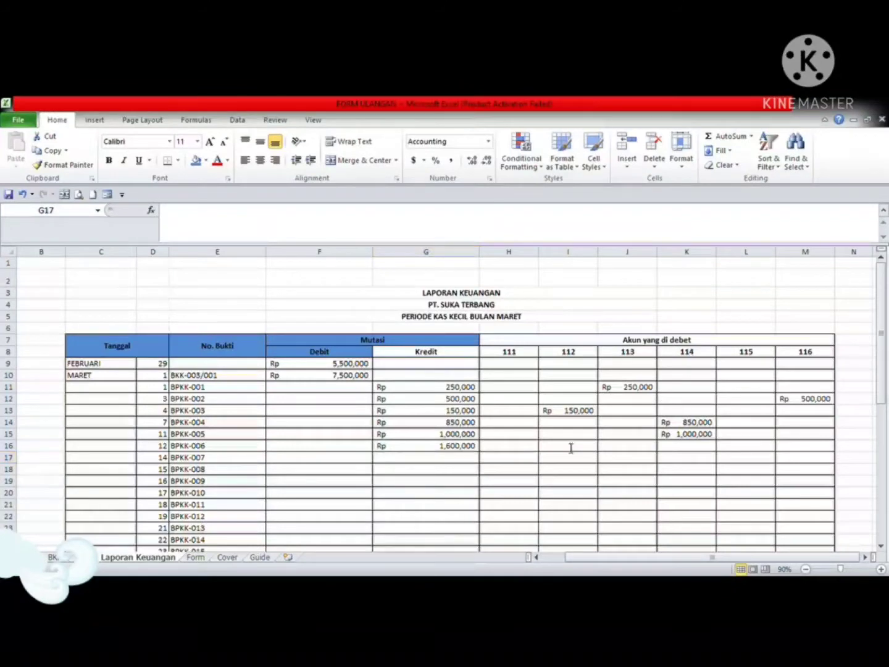
{"action": "key", "text": "alt+Tab"}
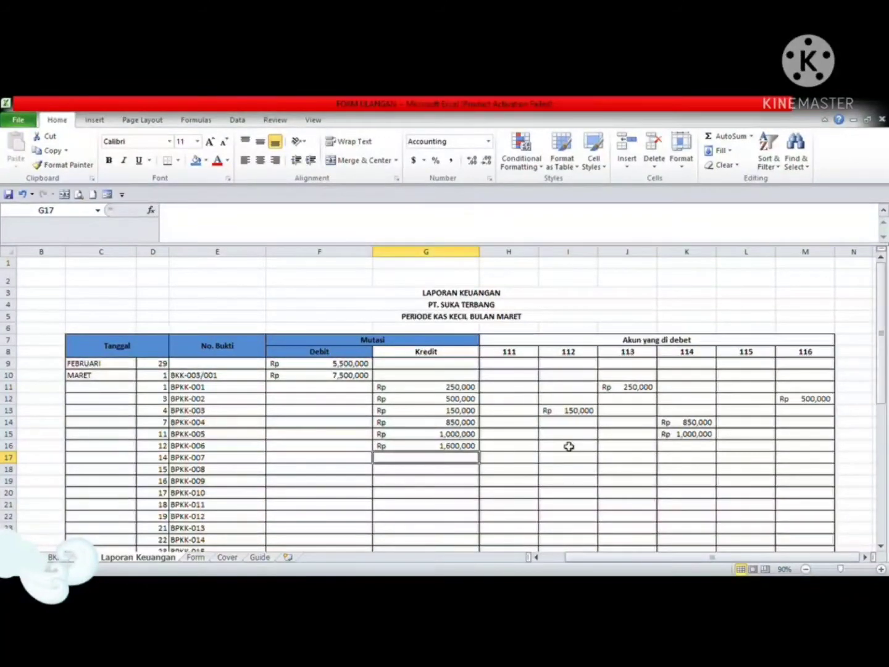
{"action": "left_click", "coordinate": [463, 449]}
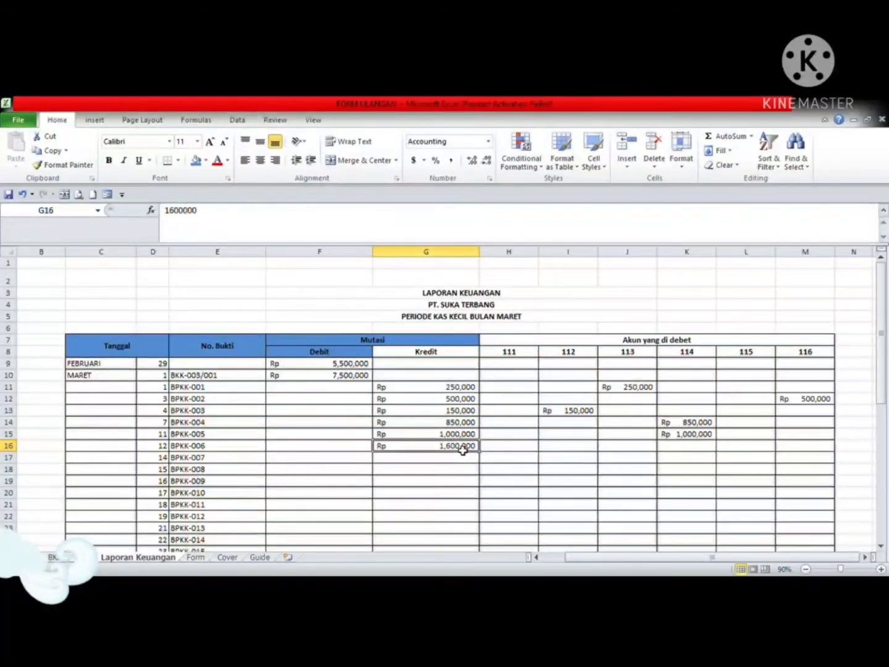
{"action": "key", "text": "ctrl+c"}
{"action": "left_click", "coordinate": [587, 450]}
{"action": "key", "text": "ctrl+v"}
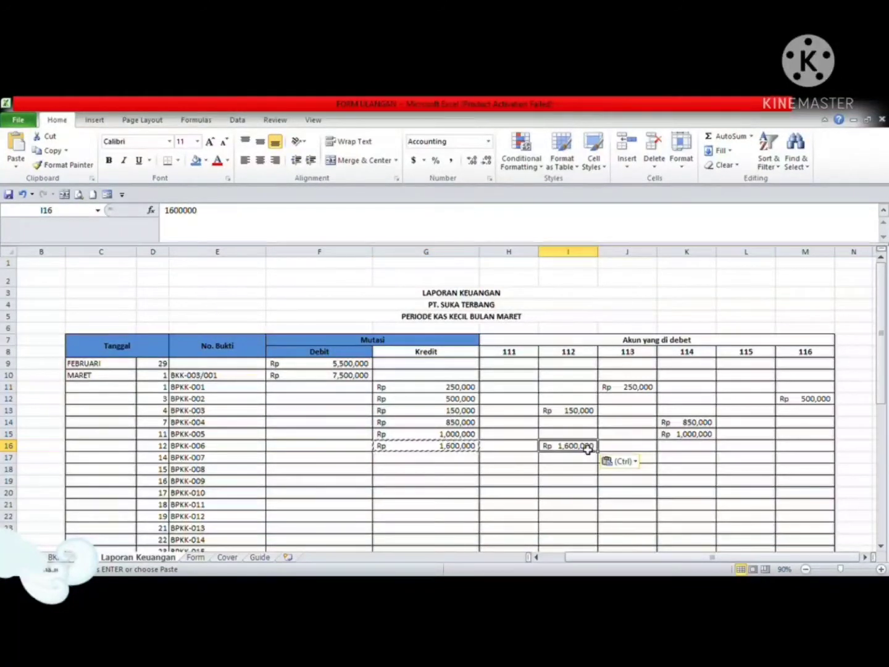
Enter the formula =8300*30 as the Kredit amount for voucher BPKK-007 in G17
{"action": "left_click", "coordinate": [435, 460]}
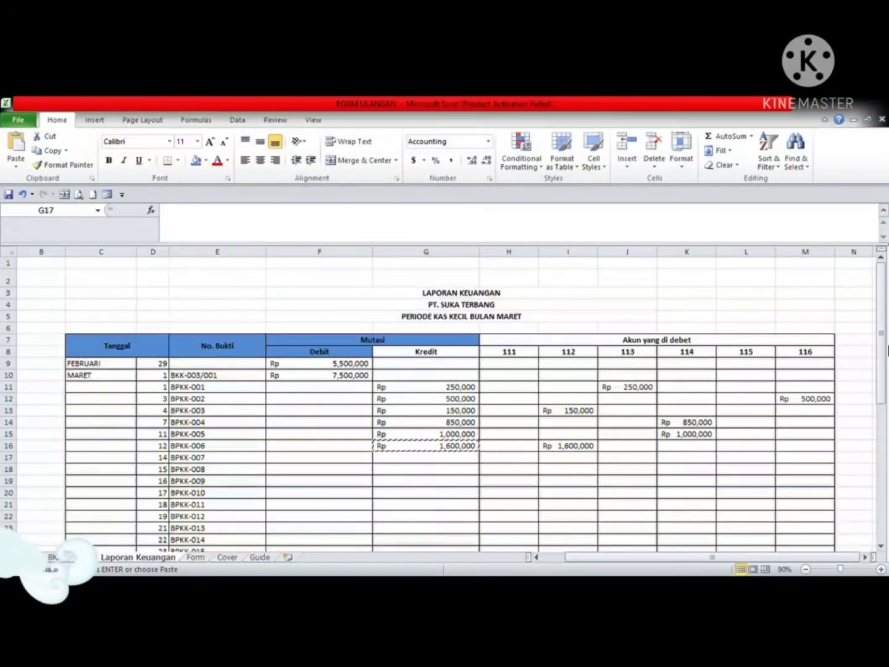
{"action": "left_click", "coordinate": [888, 350]}
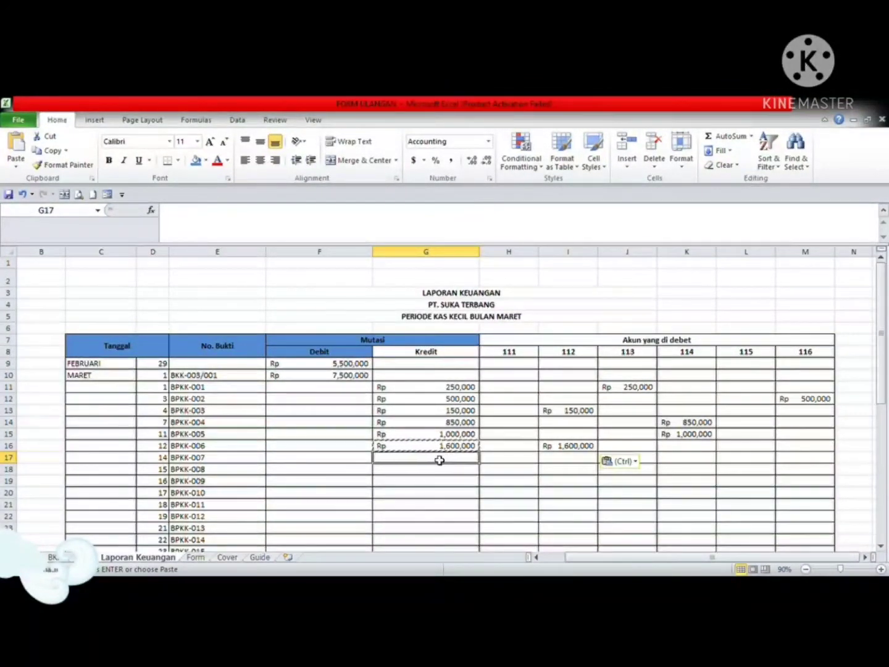
{"action": "type", "text": "="}
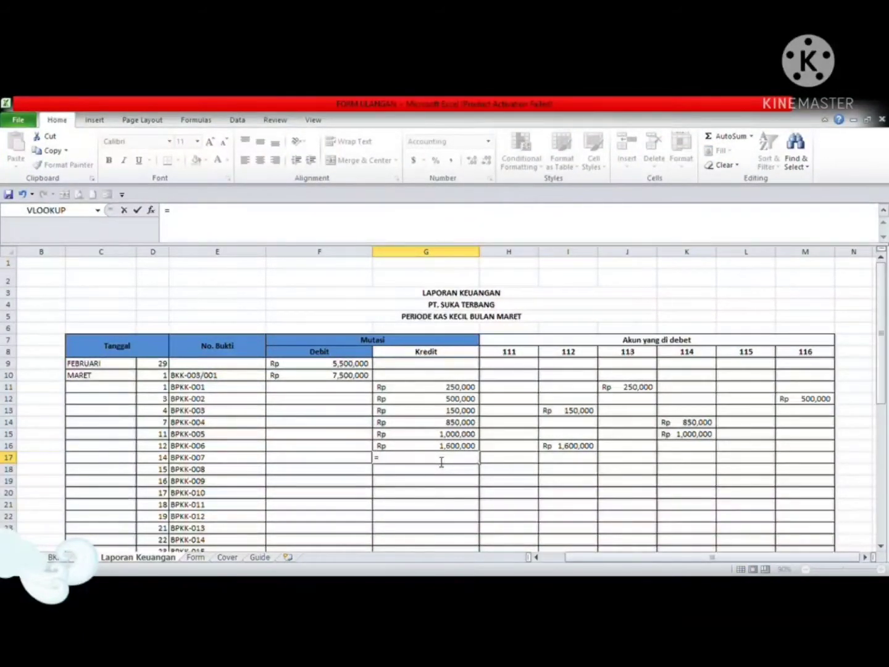
{"action": "type", "text": "8300"}
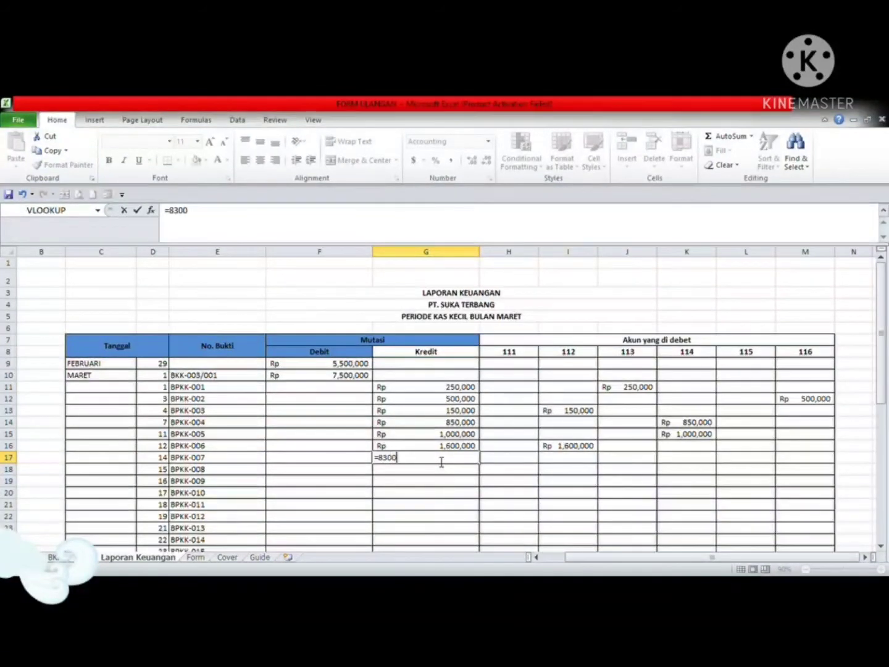
{"action": "type", "text": "*"}
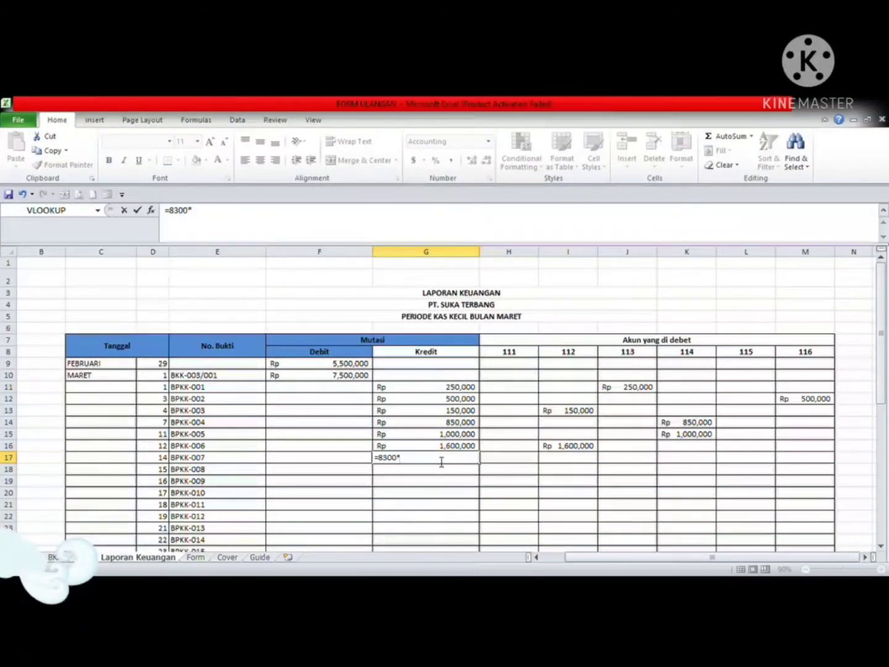
{"action": "type", "text": "30"}
{"action": "key", "text": "Return"}
Copy the BPKK-007 Kredit formula into the account 112 column of the same row, cell I17
{"action": "left_click", "coordinate": [438, 460]}
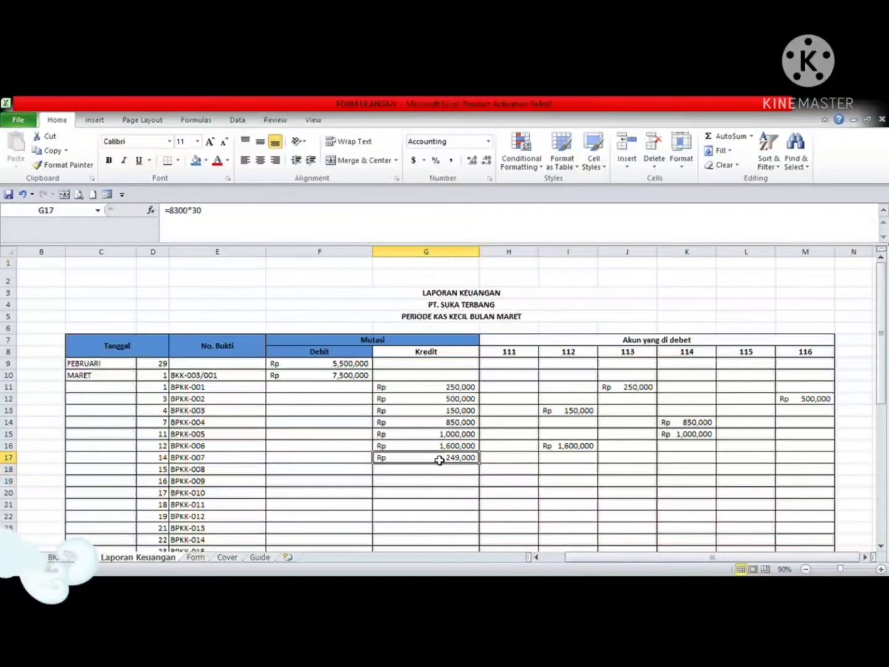
{"action": "key", "text": "ctrl+c"}
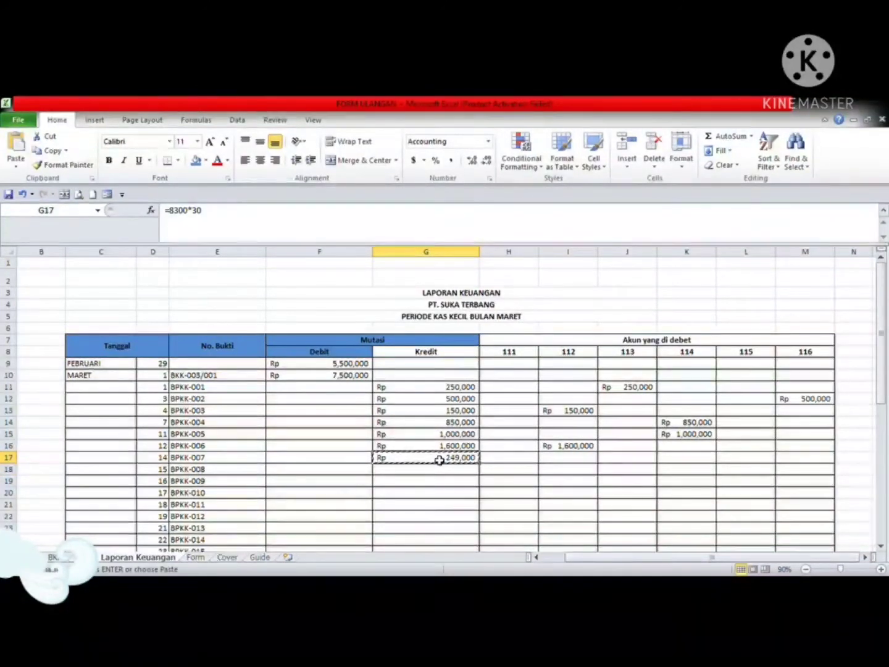
{"action": "left_click", "coordinate": [562, 460]}
{"action": "key", "text": "ctrl+v"}
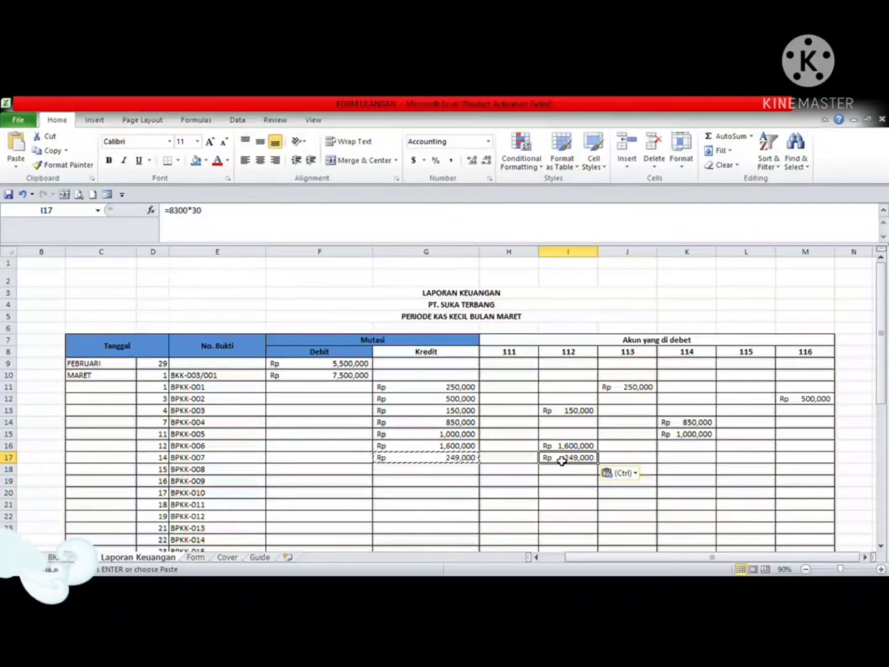
Enter 1000000 as the Kredit amount for voucher BPKK-008 in G18
{"action": "left_click", "coordinate": [432, 476]}
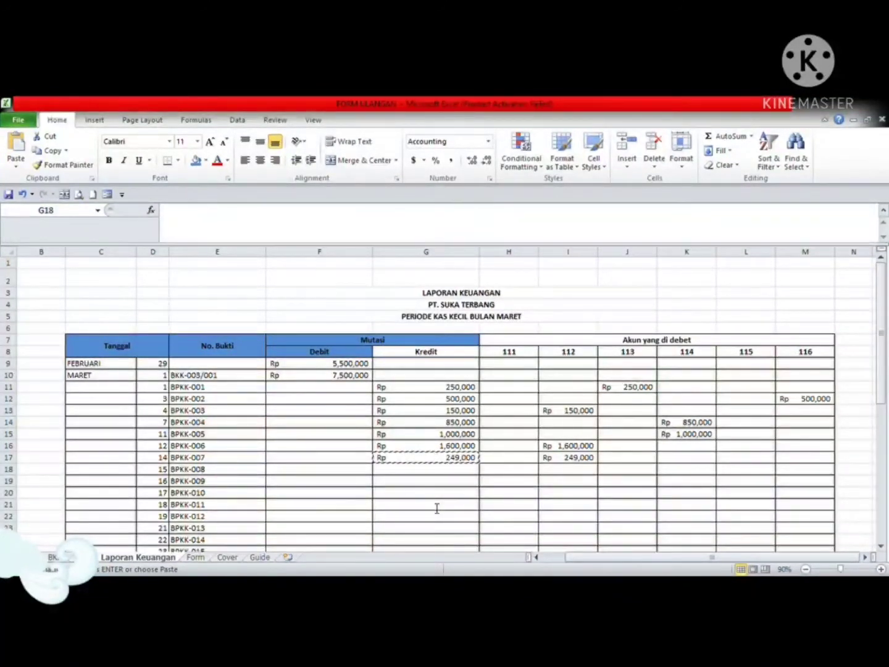
{"action": "key", "text": "ctrl+v"}
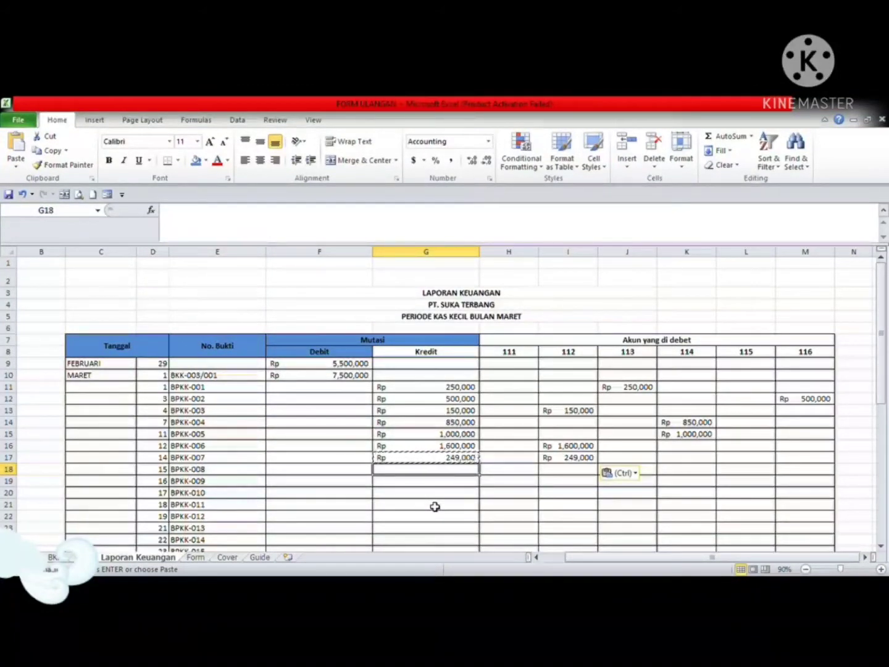
{"action": "type", "text": "1000000"}
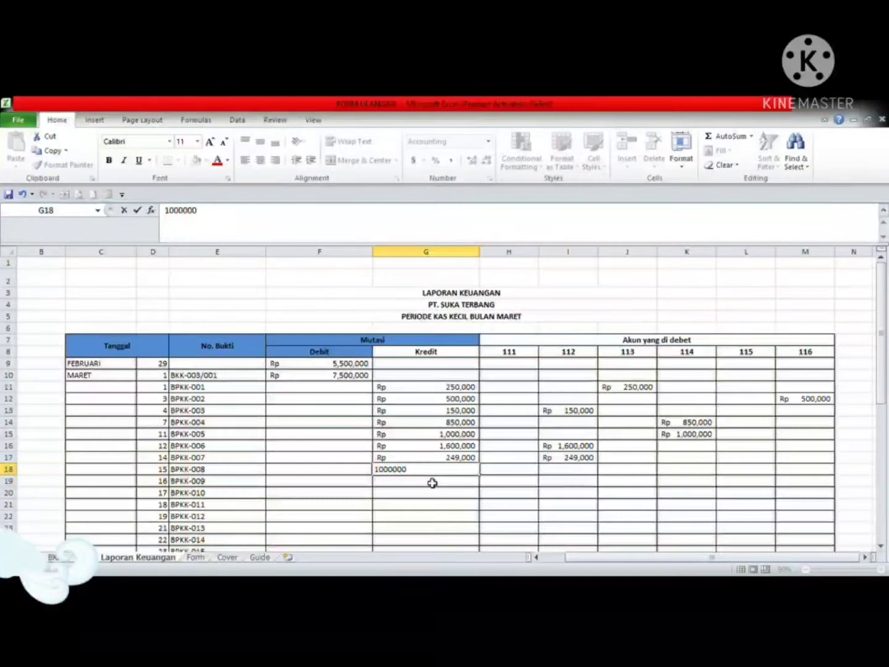
{"action": "key", "text": "Return"}
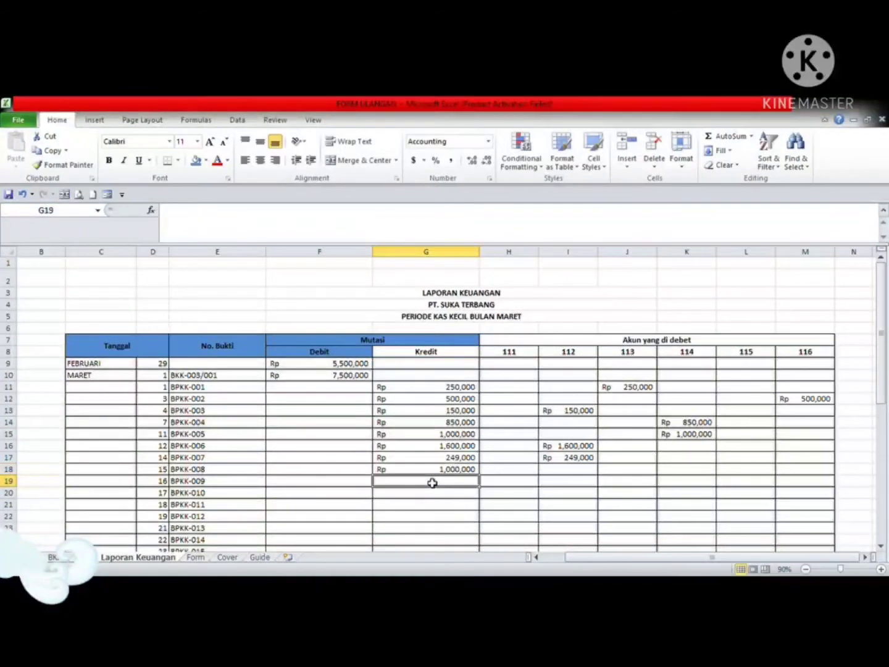
Copy the BPKK-008 Kredit amount into the account 113 column of the same row, cell J18
{"action": "left_click", "coordinate": [432, 472]}
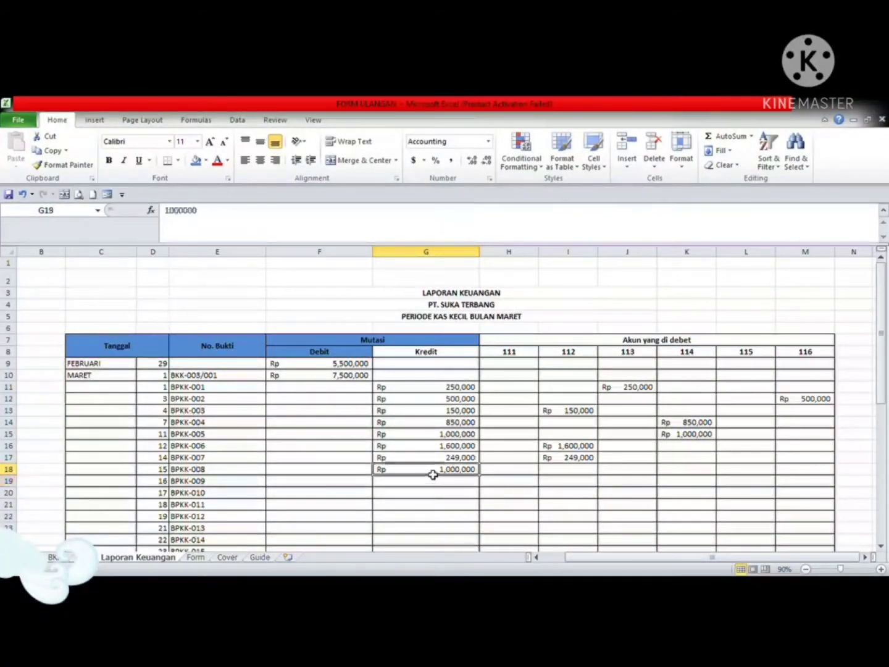
{"action": "key", "text": "ctrl+c"}
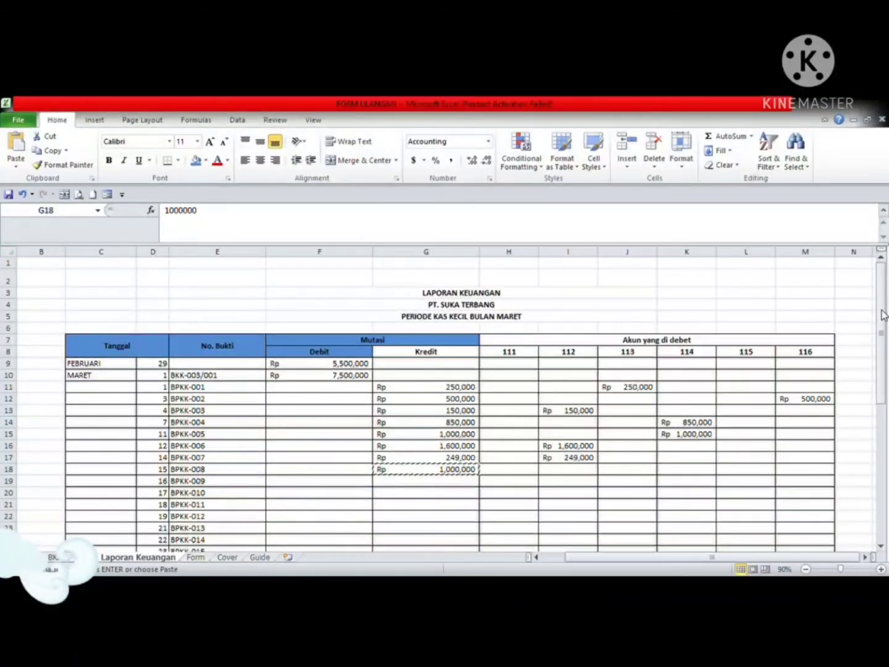
{"action": "left_click_drag", "start_coordinate": [884, 313], "coordinate": [887, 346]}
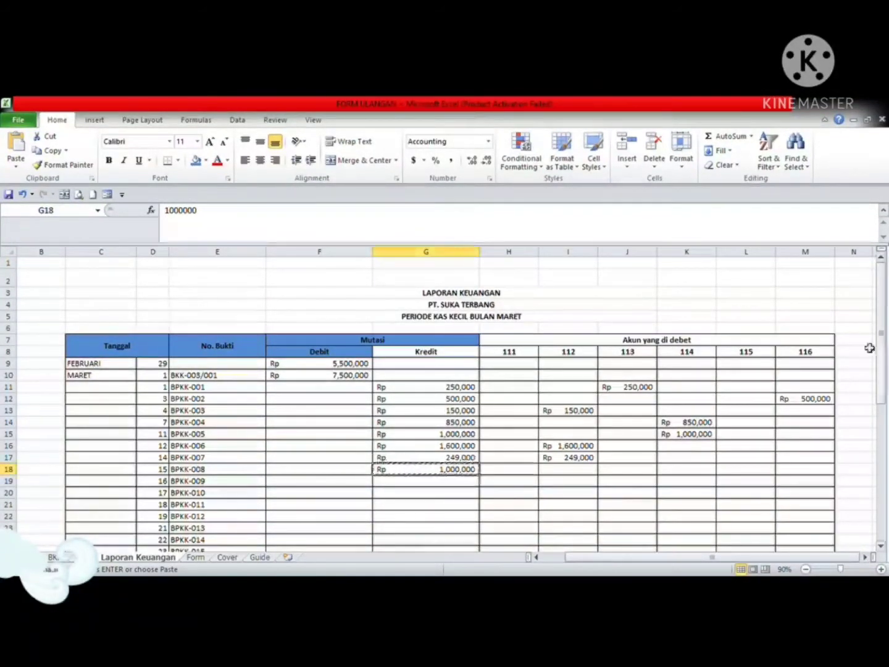
{"action": "left_click", "coordinate": [629, 472]}
{"action": "key", "text": "ctrl+v"}
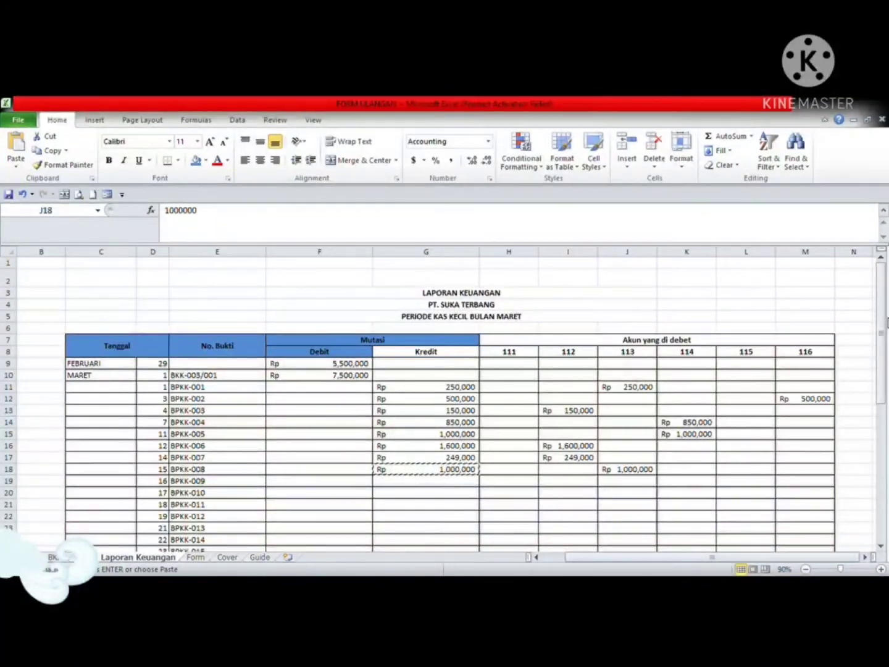
{"action": "key", "text": "ctrl+v"}
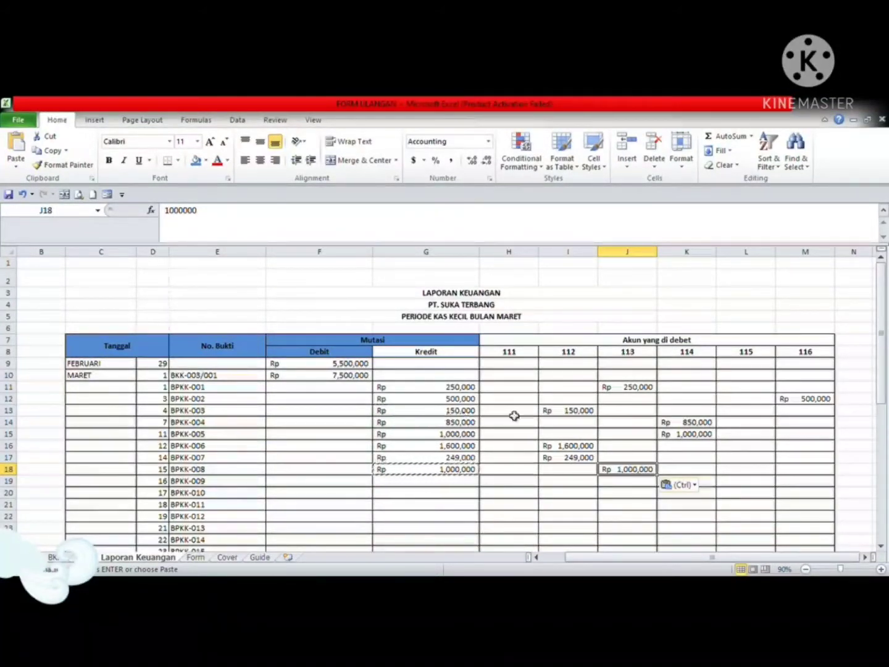
Move the BPKK-003 amount from the account 112 column to the account 111 column, cell H13
{"action": "left_click", "coordinate": [571, 413]}
{"action": "left_click_drag", "start_coordinate": [570, 412], "coordinate": [515, 415]}
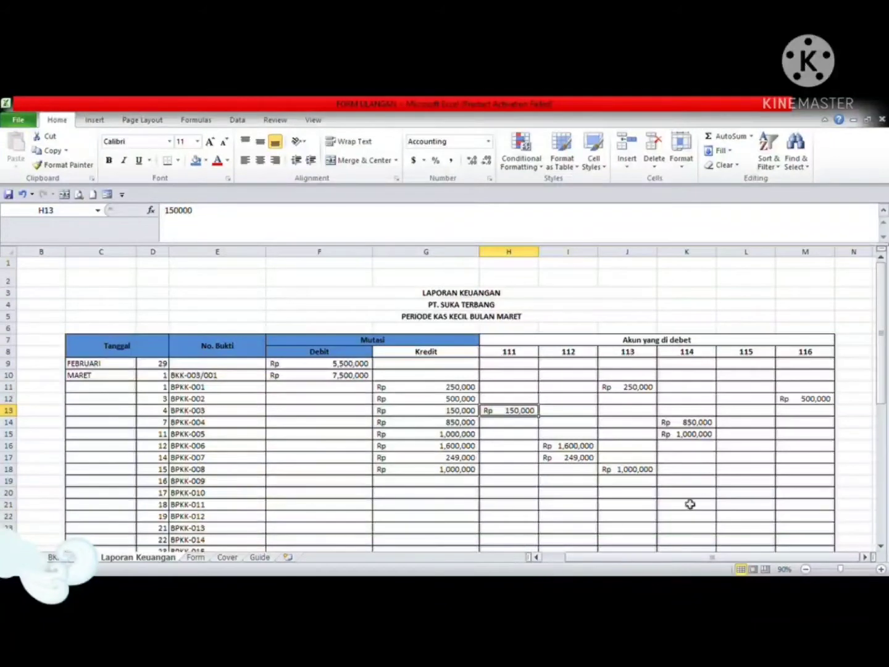
{"action": "left_click", "coordinate": [708, 499]}
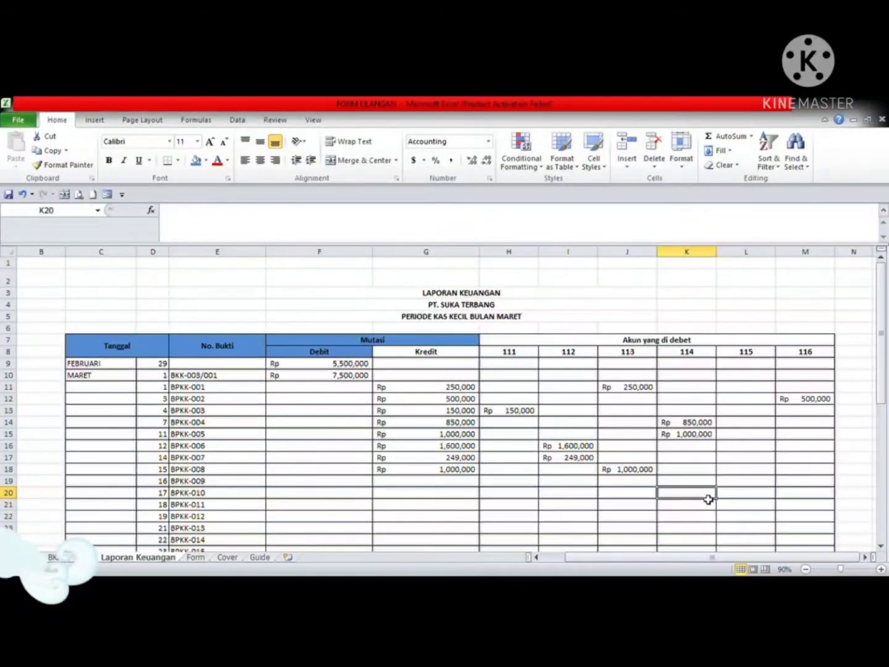
Enter the formula =30000*4+35000*3+25000*2 as the Kredit amount for voucher BPKK-009 in G19
{"action": "left_click", "coordinate": [403, 486]}
{"action": "key", "text": "alt+Tab"}
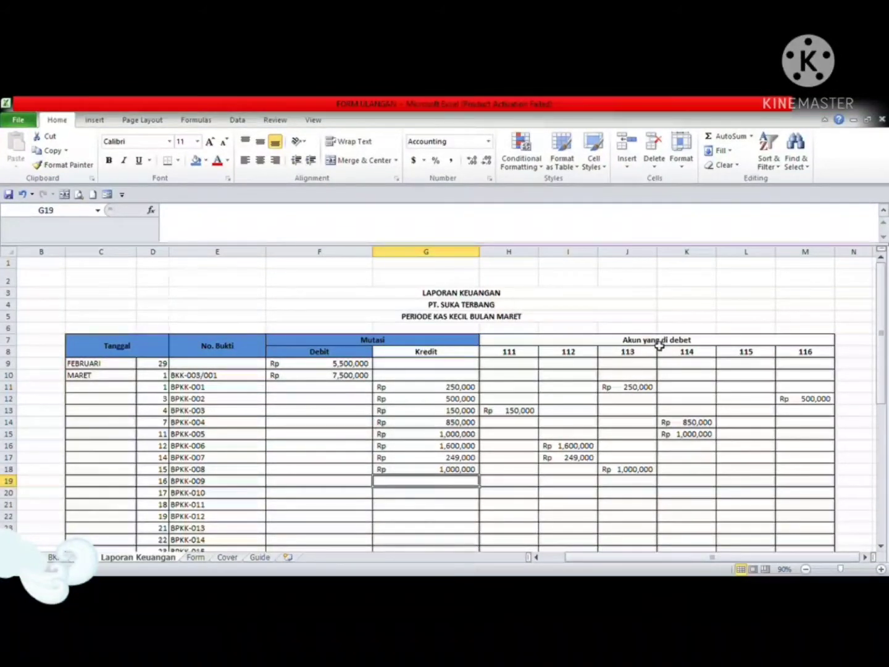
{"action": "type", "text": "="}
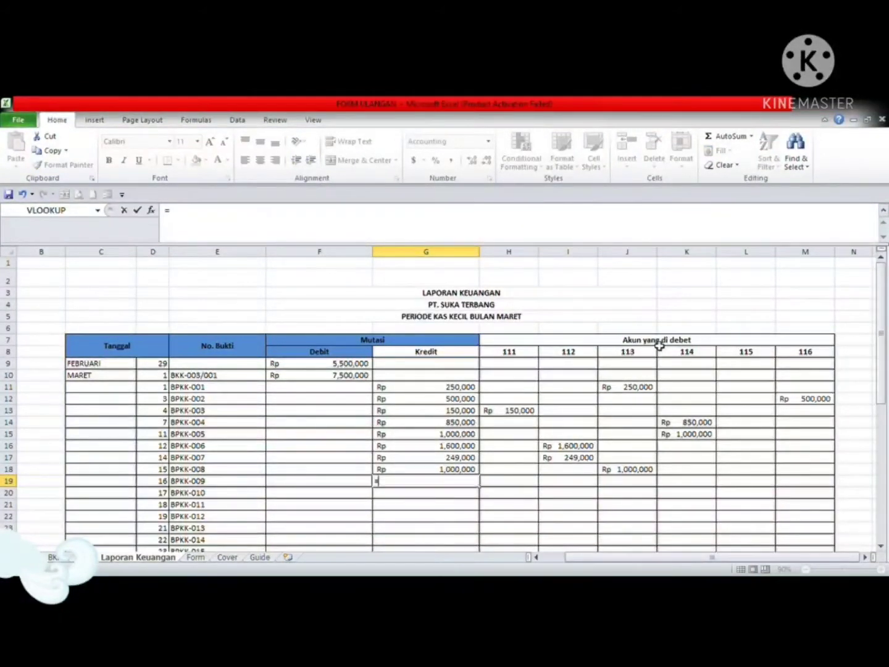
{"action": "type", "text": "300"}
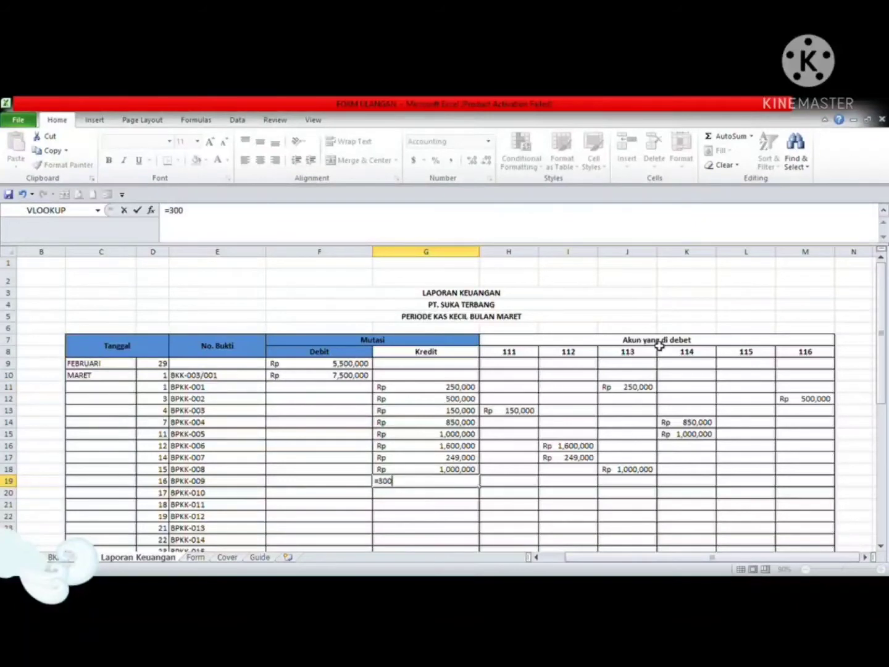
{"action": "type", "text": "00*4"}
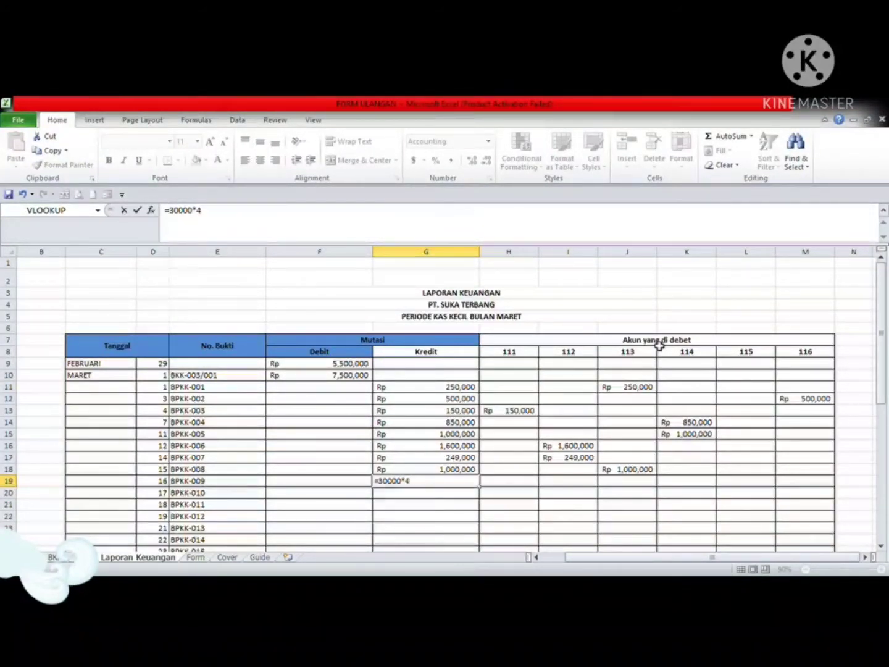
{"action": "type", "text": "+"}
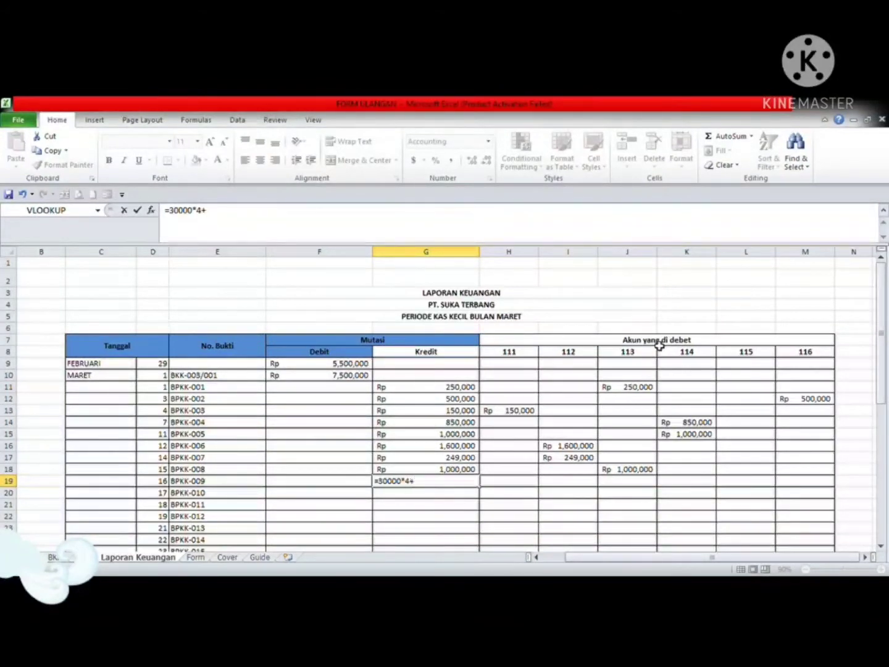
{"action": "type", "text": "35000*3+"}
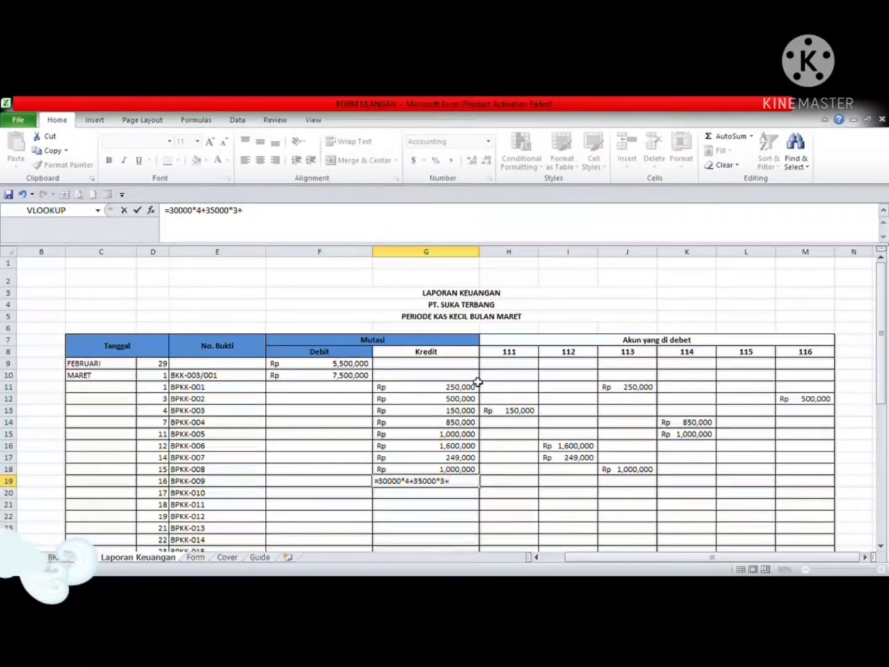
{"action": "type", "text": "25000"}
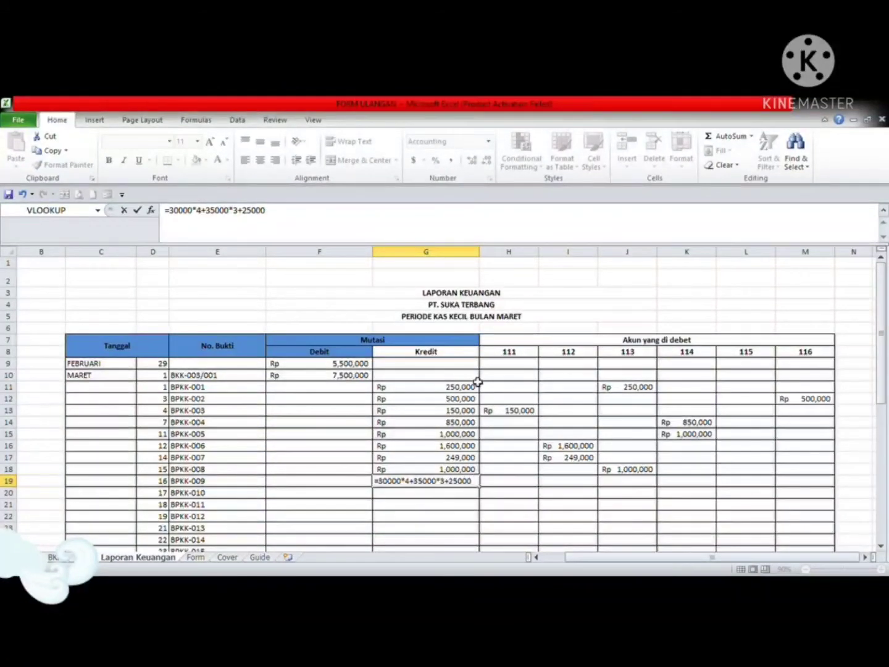
{"action": "type", "text": "*2"}
{"action": "key", "text": "Return"}
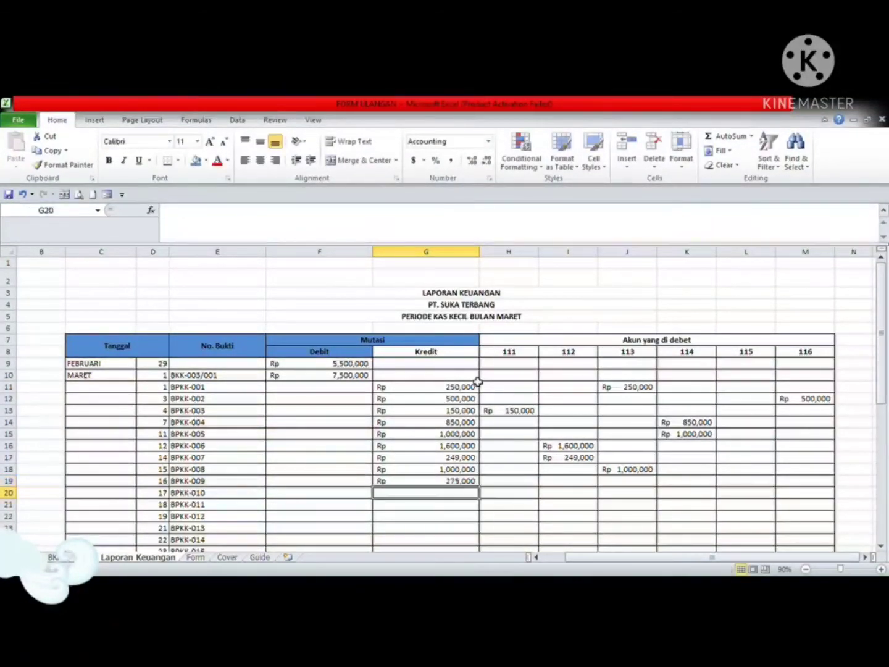
Copy the BPKK-009 Kredit formula into the account 113 column of the same row, cell J19
{"action": "double_click", "coordinate": [453, 482]}
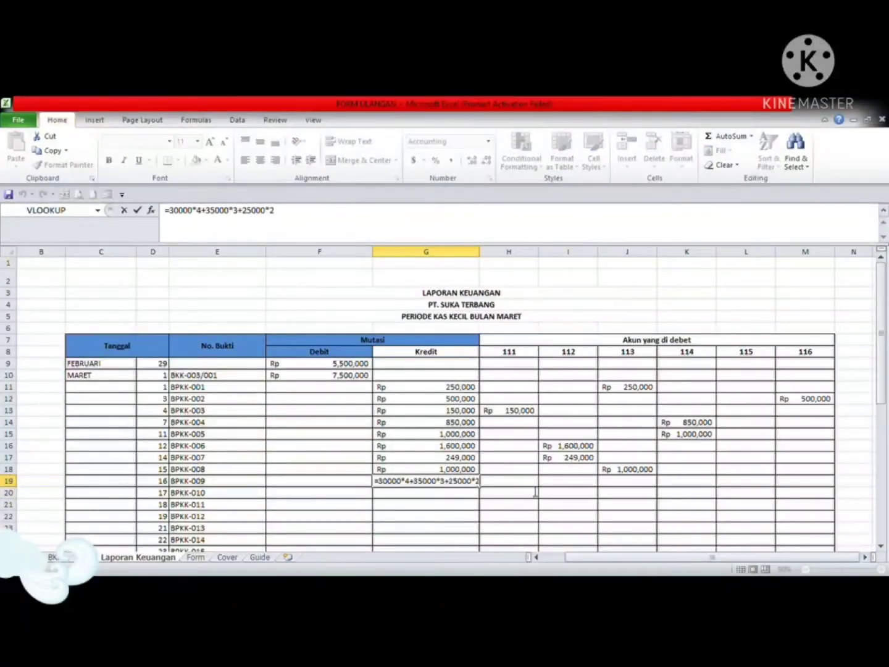
{"action": "left_click", "coordinate": [490, 498]}
{"action": "left_click", "coordinate": [463, 484]}
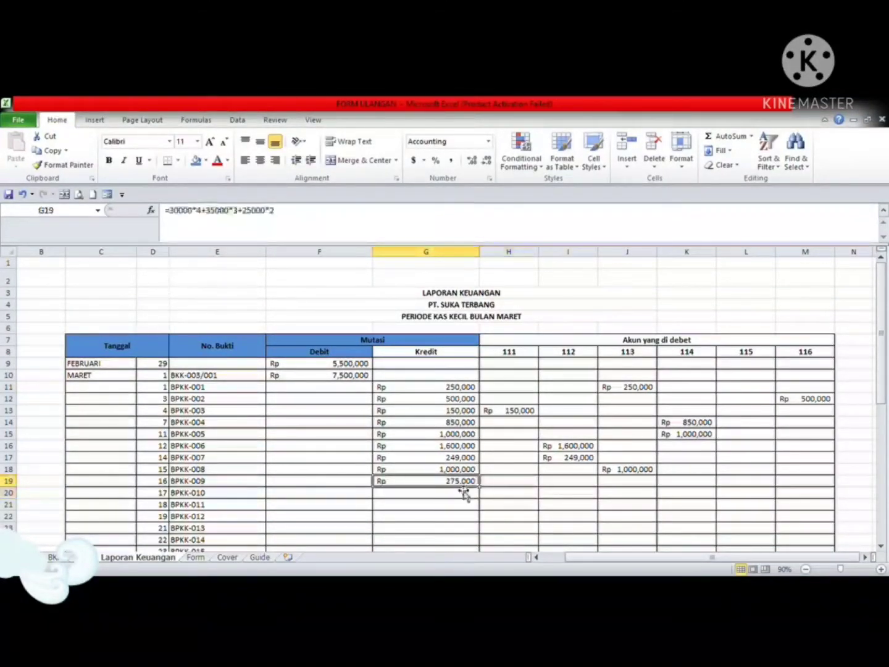
{"action": "double_click", "coordinate": [463, 488]}
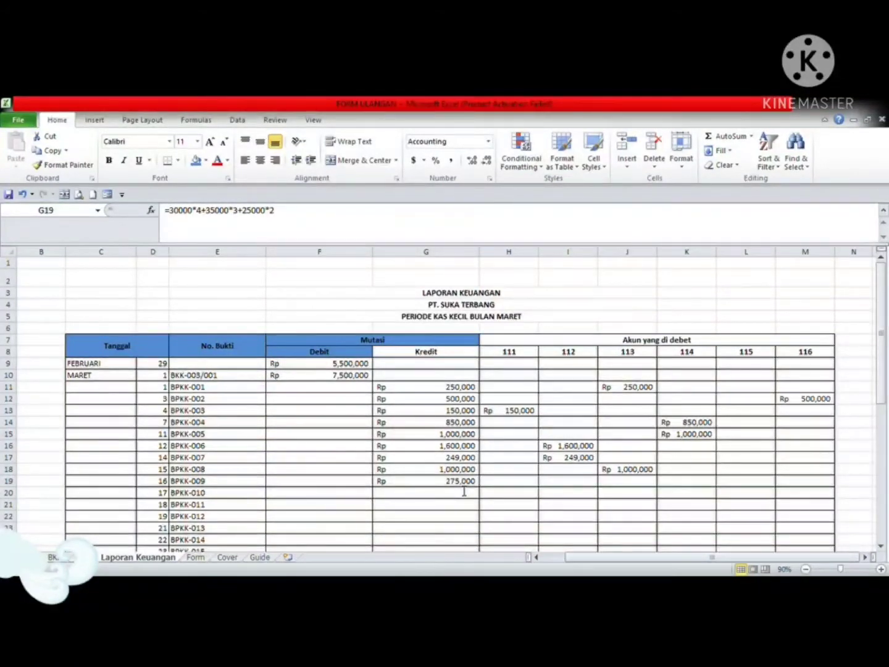
{"action": "key", "text": "Escape"}
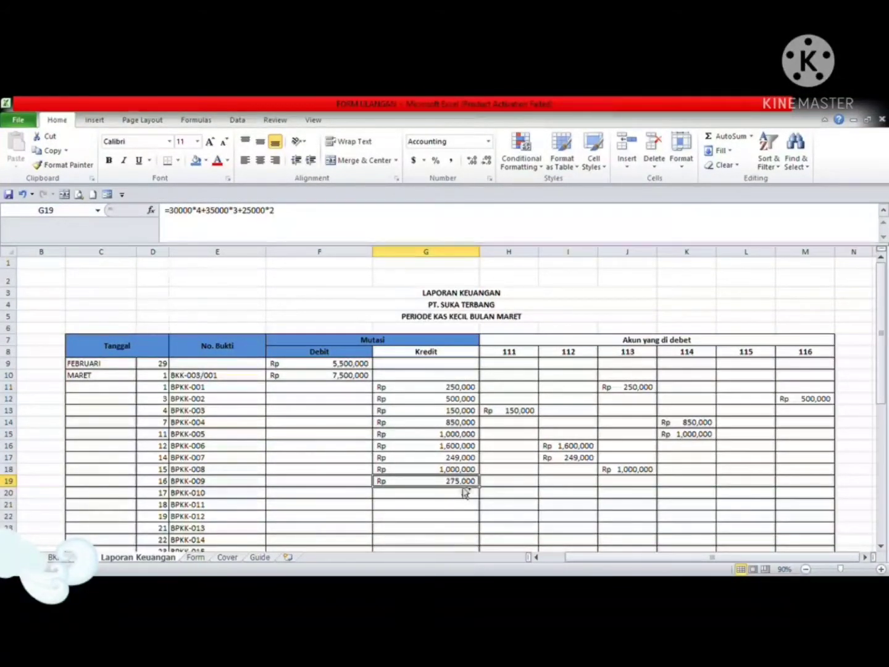
{"action": "key", "text": "ctrl+c"}
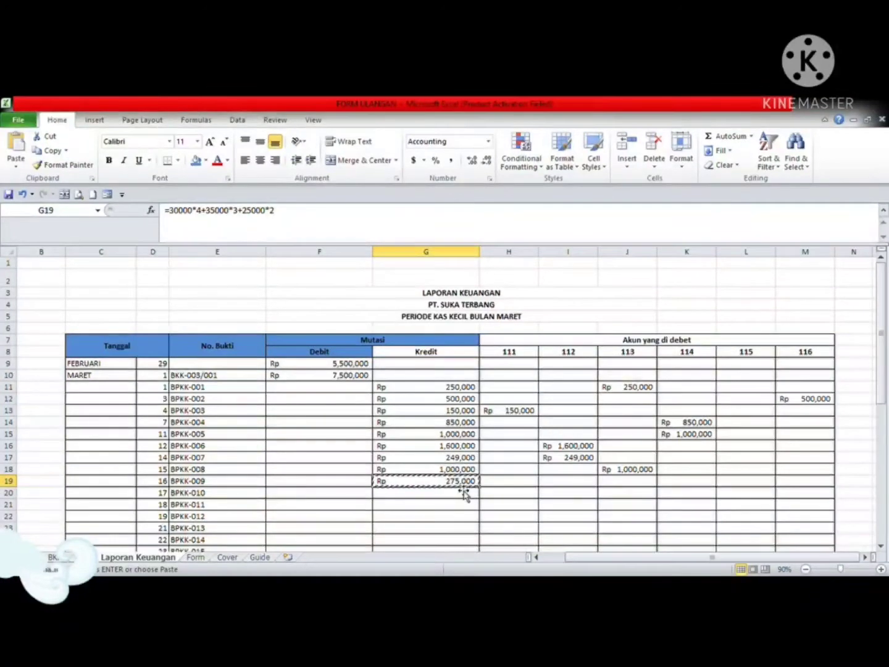
{"action": "left_click", "coordinate": [626, 485]}
{"action": "key", "text": "ctrl+v"}
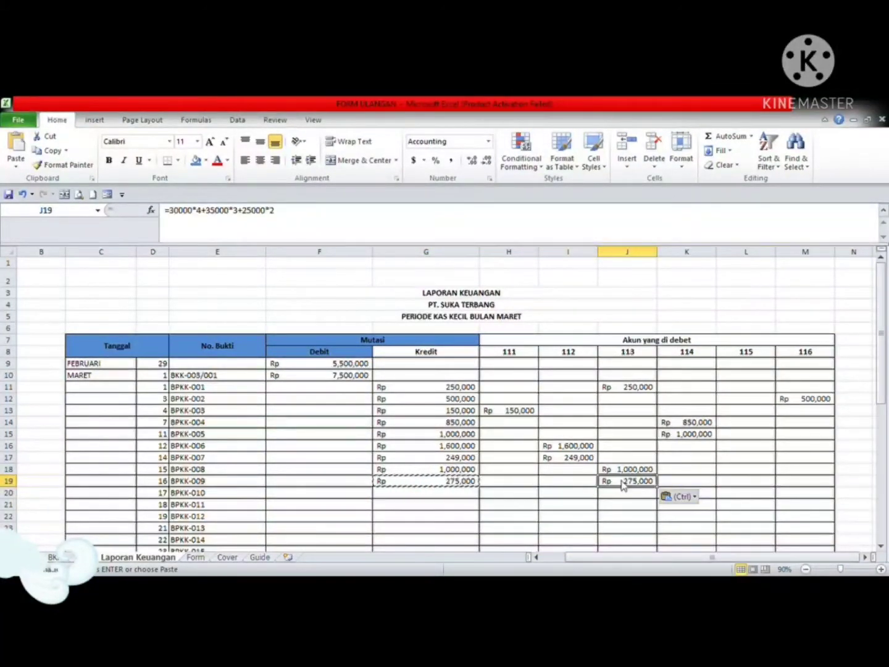
Enter 950000 as the Kredit amount for voucher BPKK-010 in G20
{"action": "key", "text": "alt+Tab"}
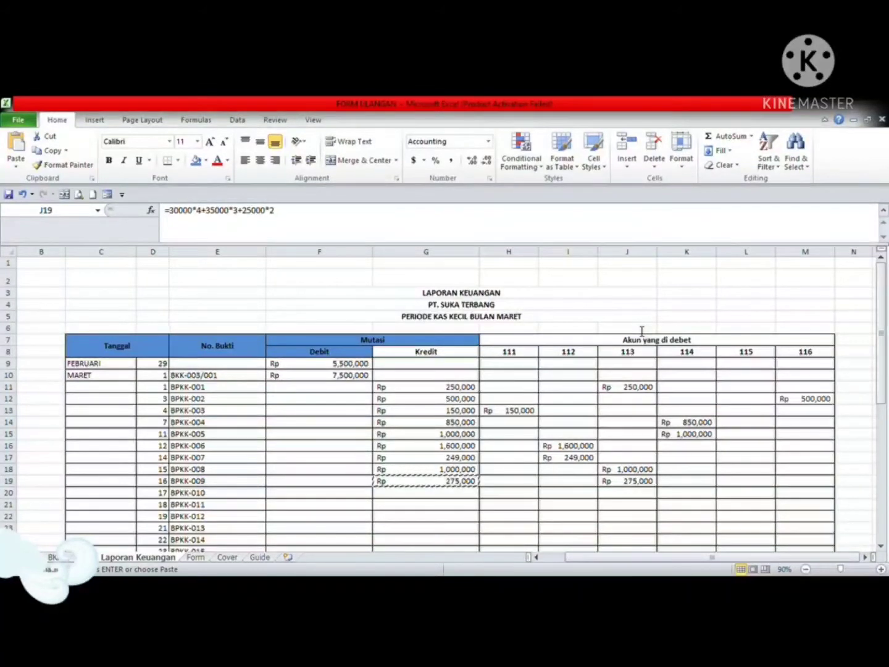
{"action": "key", "text": "ctrl+v"}
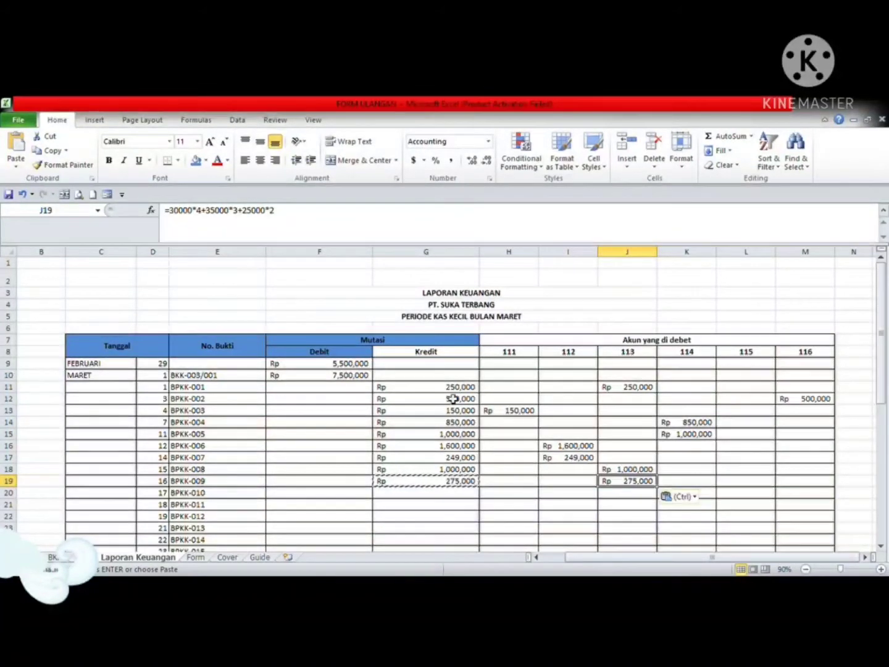
{"action": "left_click", "coordinate": [441, 497]}
{"action": "type", "text": "950"}
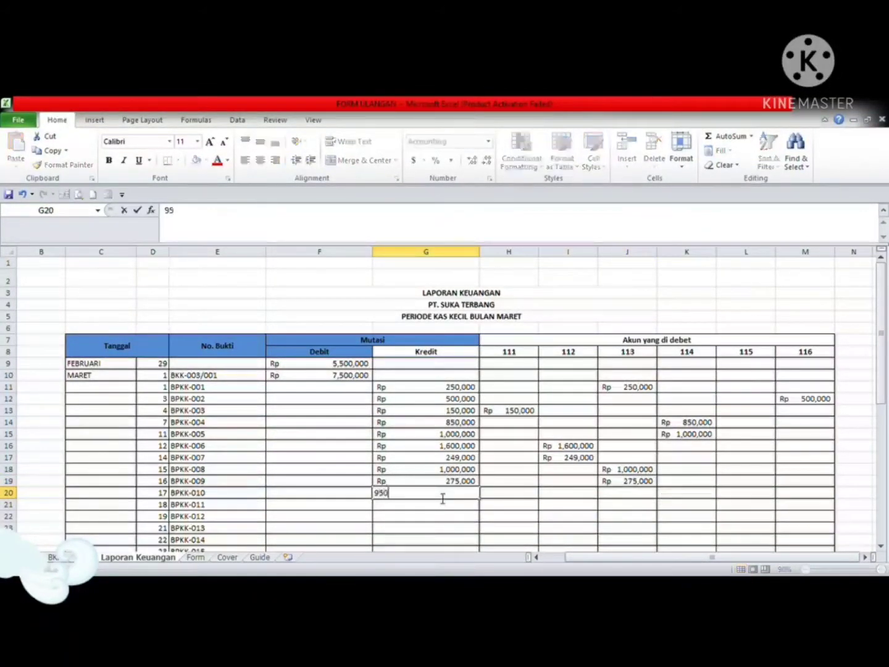
{"action": "type", "text": ",00000"}
{"action": "key", "text": "Return"}
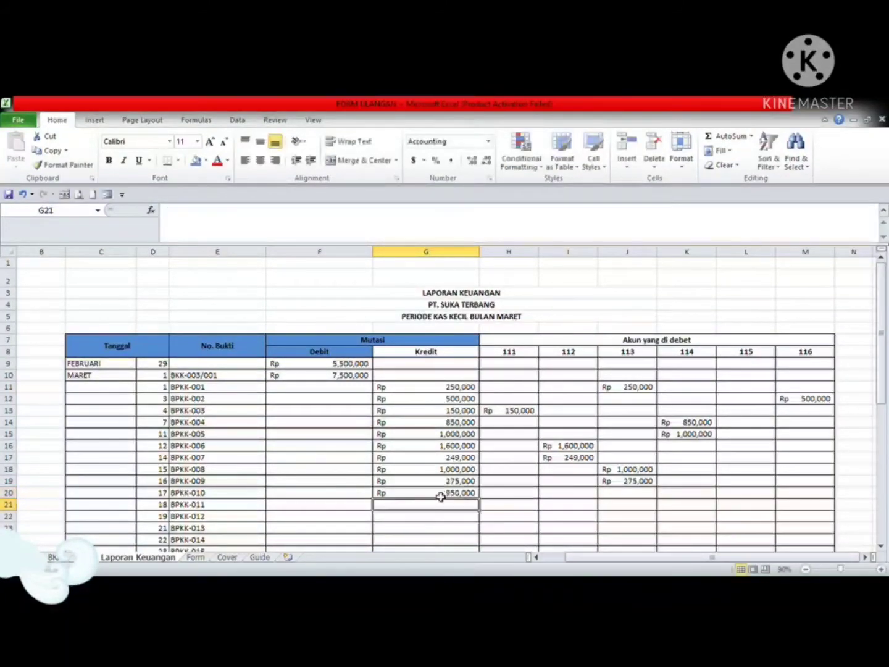
Copy the BPKK-010 Kredit amount into the account 111 column of the same row, cell H20
{"action": "left_click", "coordinate": [450, 496]}
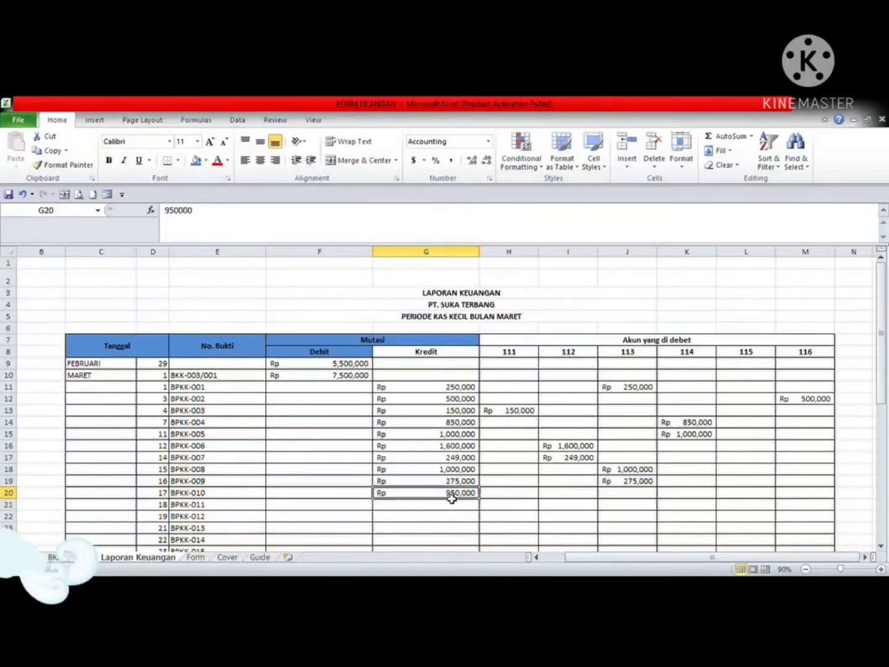
{"action": "key", "text": "ctrl+c"}
{"action": "left_click", "coordinate": [513, 498]}
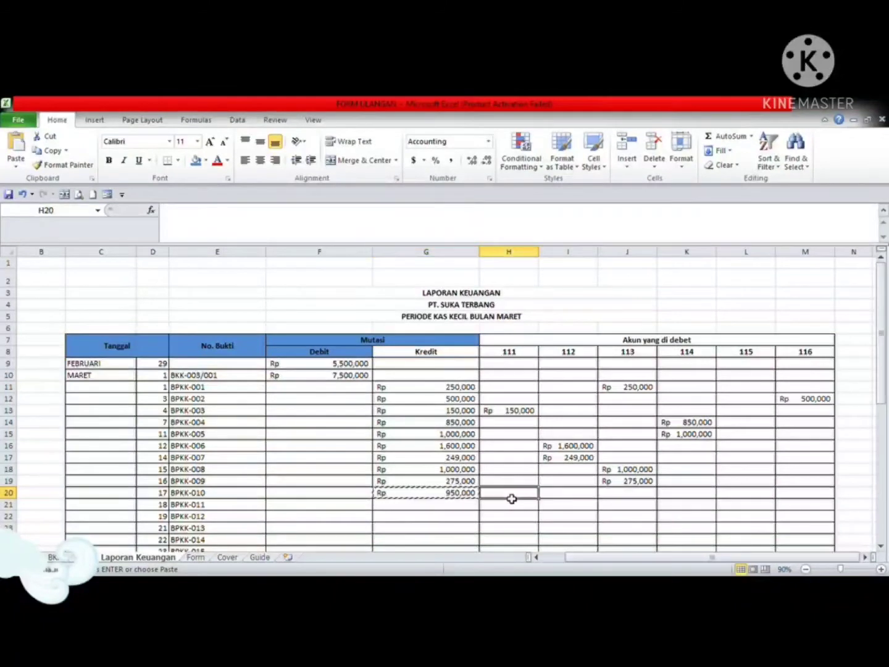
{"action": "key", "text": "ctrl+v"}
Enter 200000 as the Kredit amount for voucher BPKK-011 in G21 and fill it across to the account 111 column, H21
{"action": "left_click", "coordinate": [438, 505]}
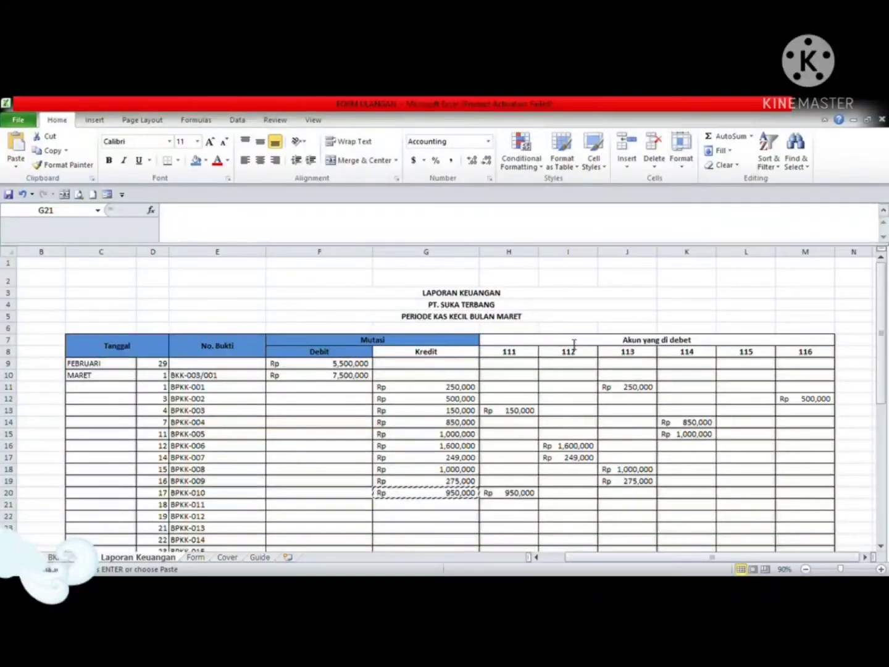
{"action": "key", "text": "ctrl+v"}
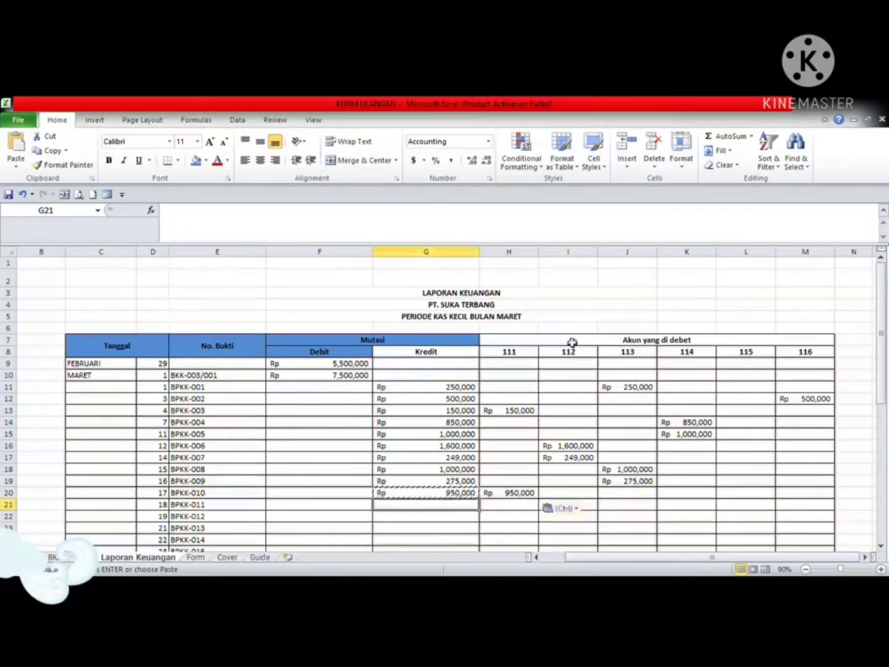
{"action": "type", "text": "200"}
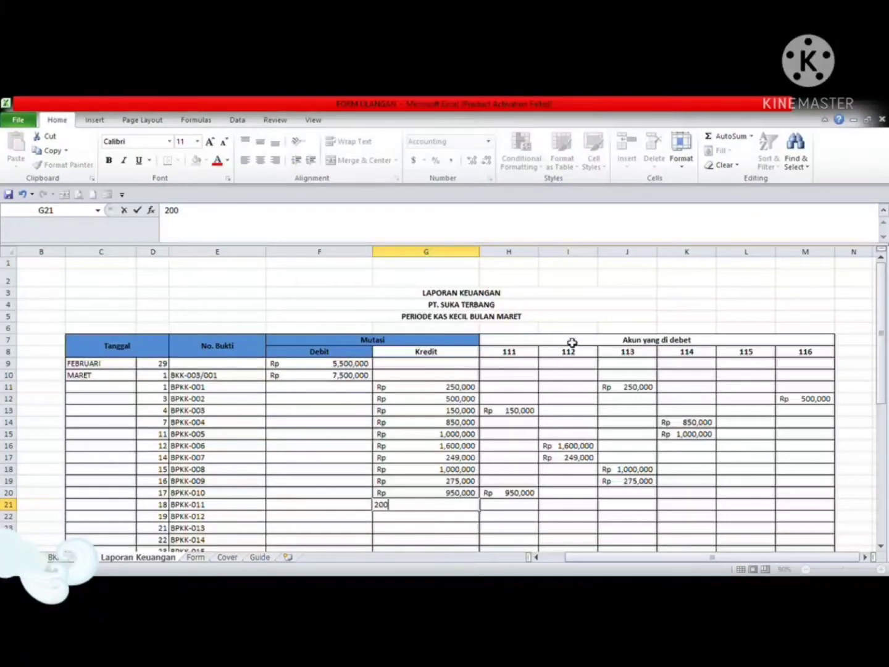
{"action": "type", "text": ",000"}
{"action": "key", "text": "Return"}
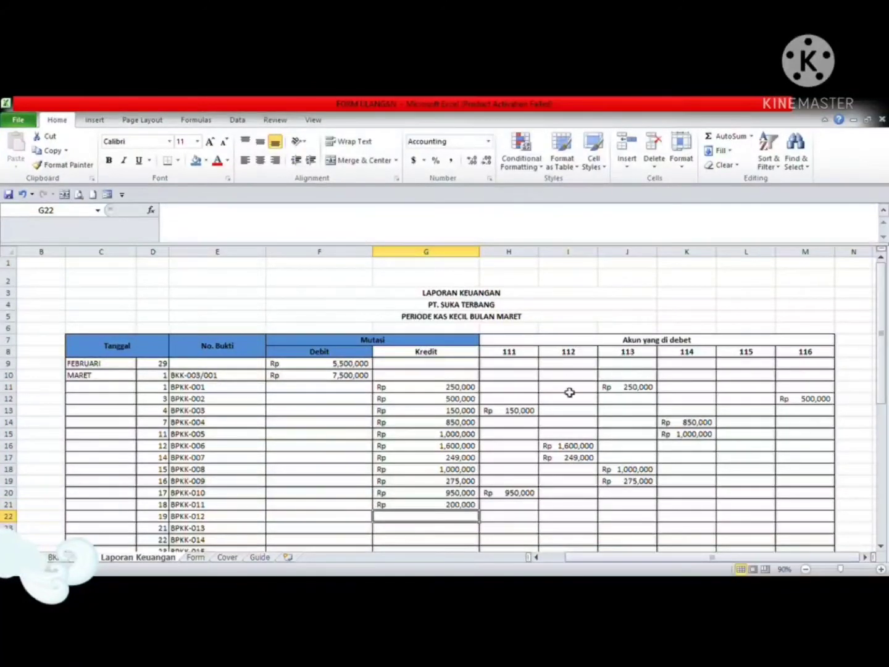
{"action": "left_click", "coordinate": [462, 504]}
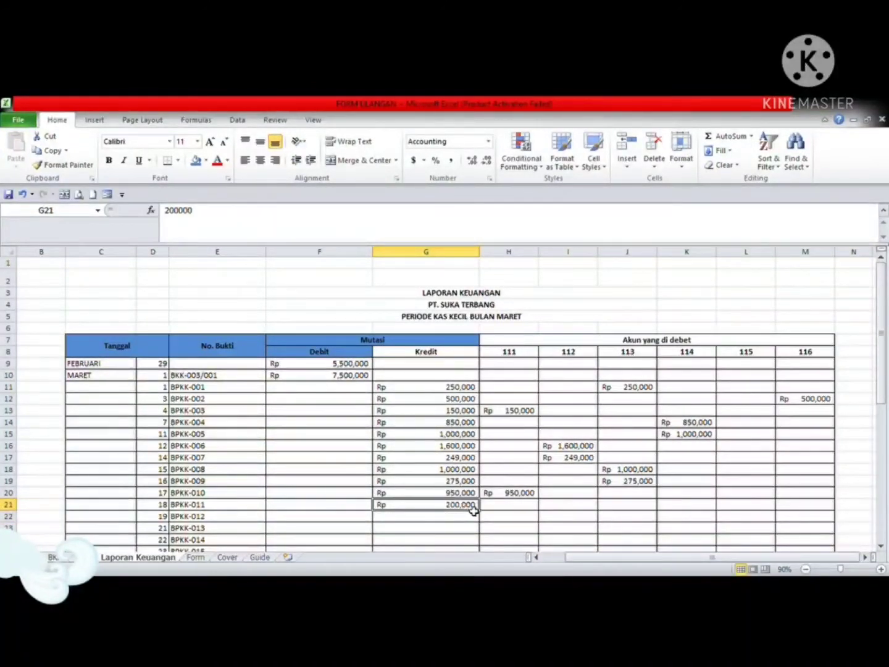
{"action": "left_click_drag", "start_coordinate": [481, 516], "coordinate": [521, 512]}
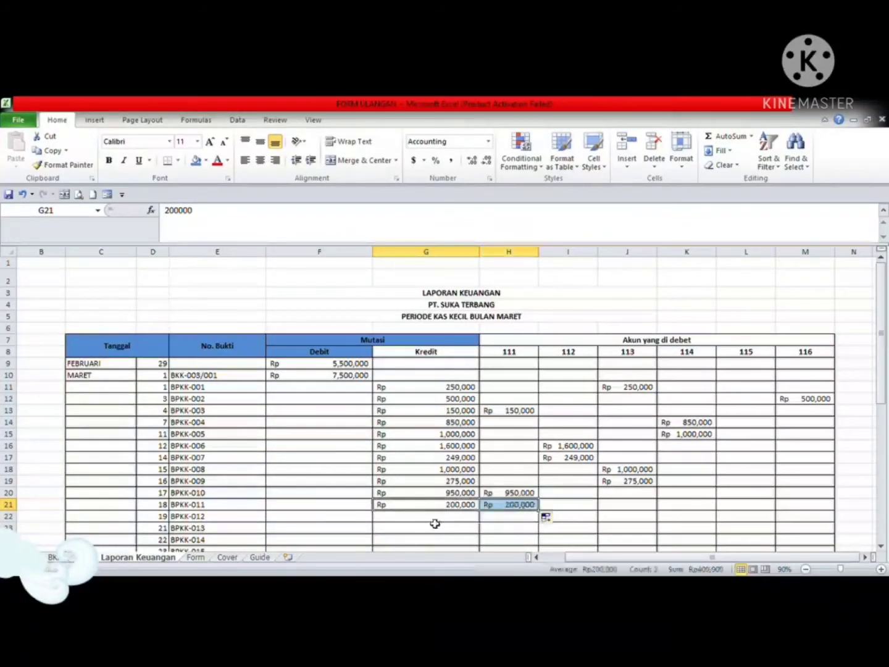
Enter 500000 as the Kredit amount for voucher BPKK-012 in G22
{"action": "left_click", "coordinate": [434, 523]}
{"action": "double_click", "coordinate": [433, 523]}
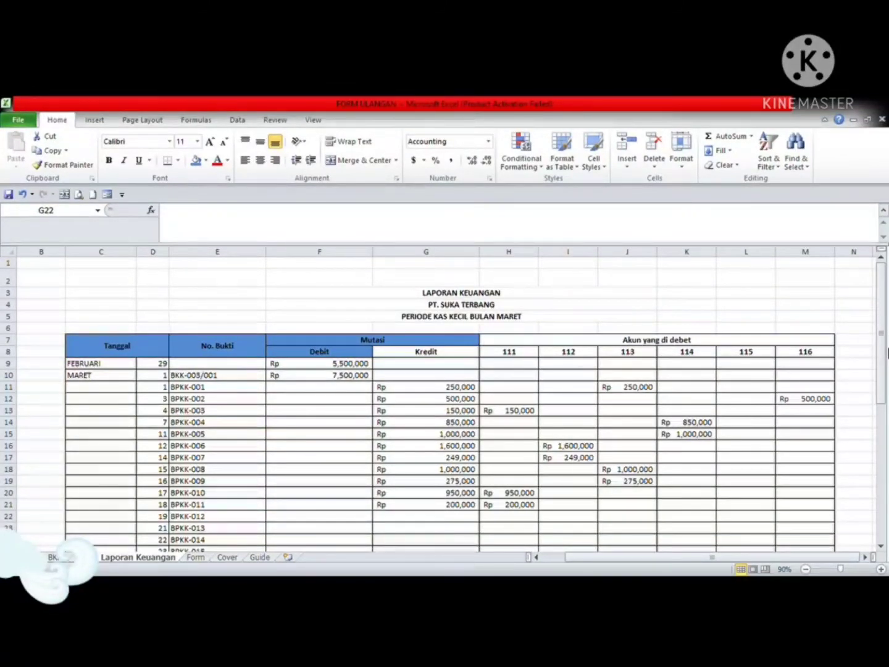
{"action": "left_click", "coordinate": [887, 350]}
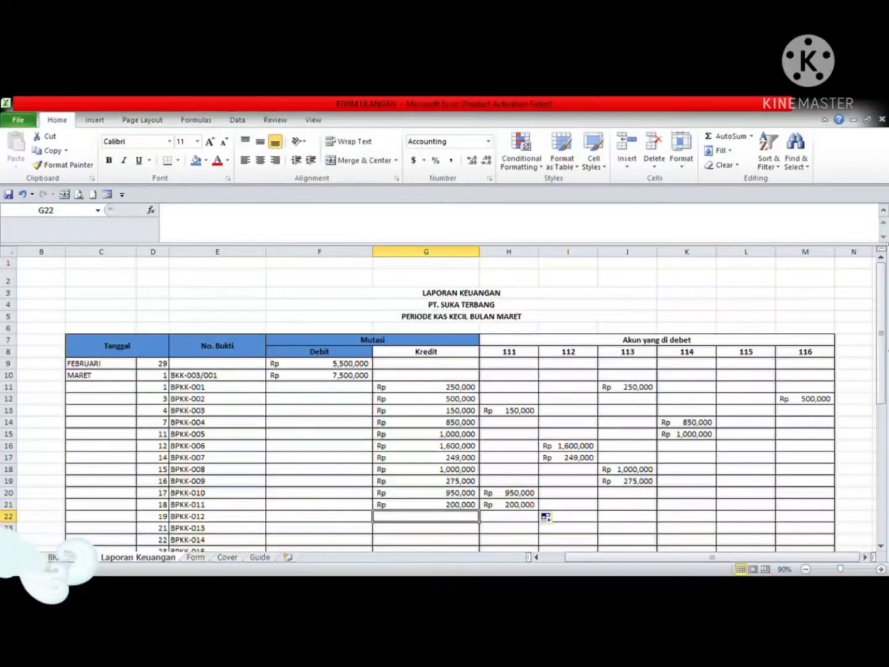
{"action": "left_click", "coordinate": [888, 352]}
{"action": "left_click", "coordinate": [887, 351]}
{"action": "key", "text": "alt+Tab"}
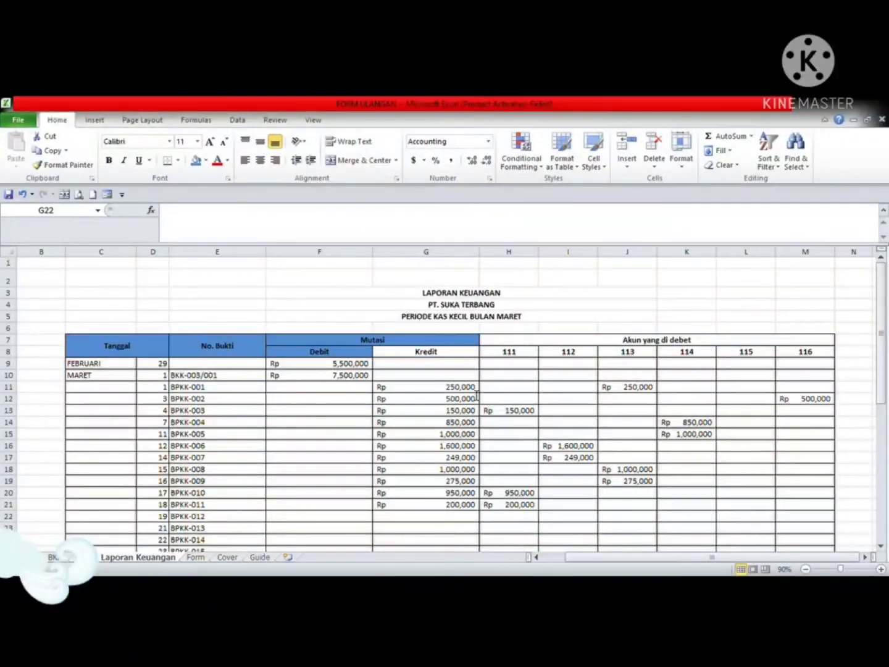
{"action": "key", "text": "alt+Tab"}
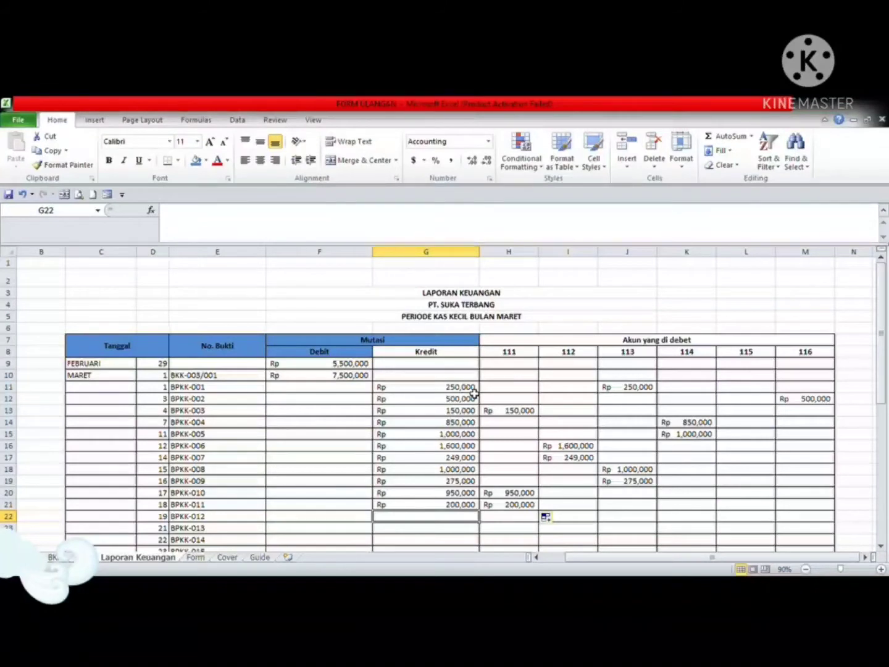
{"action": "key", "text": "alt+Tab"}
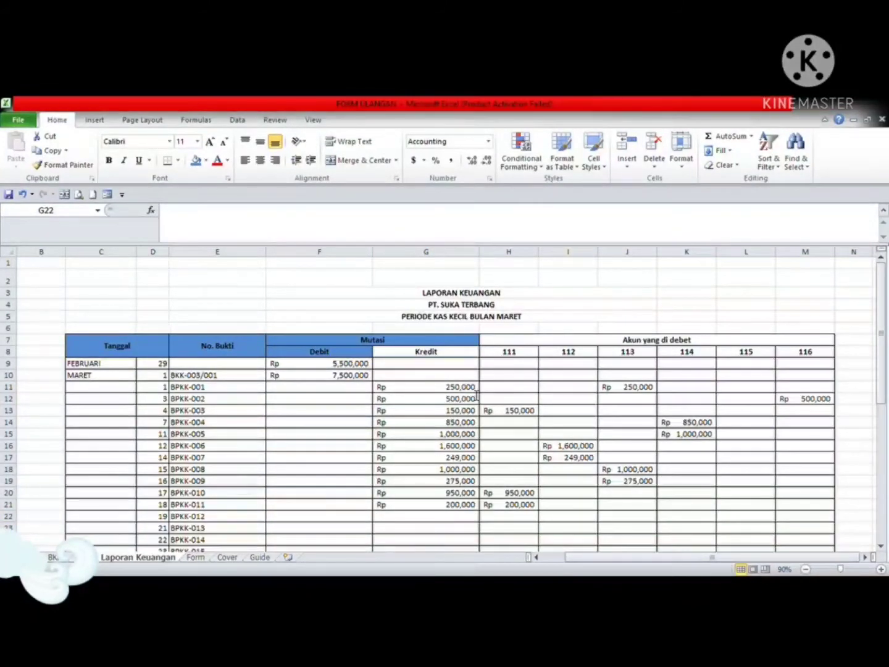
{"action": "key", "text": "alt+Tab"}
{"action": "type", "text": "500"}
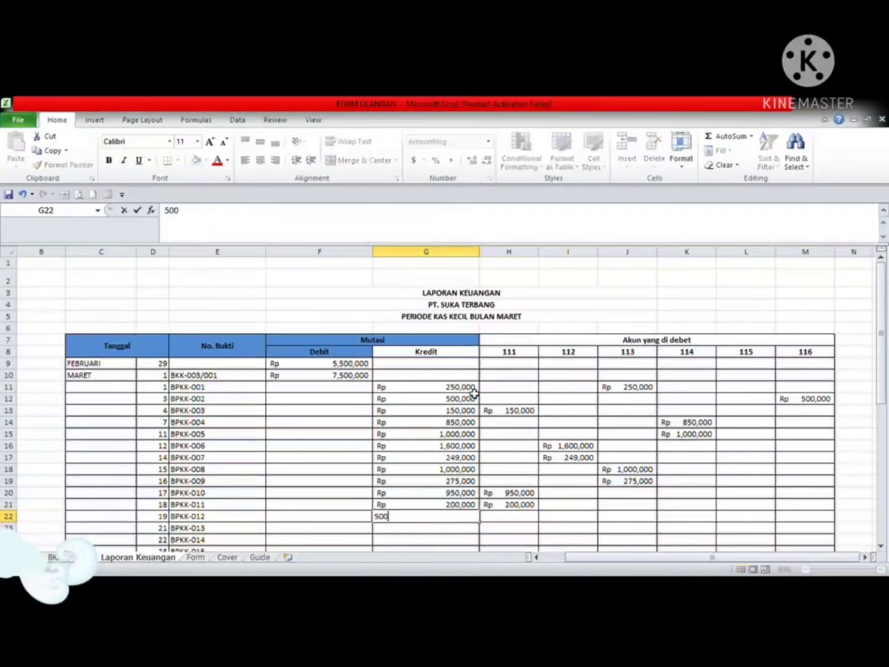
{"action": "type", "text": ",000"}
{"action": "key", "text": "Tab"}
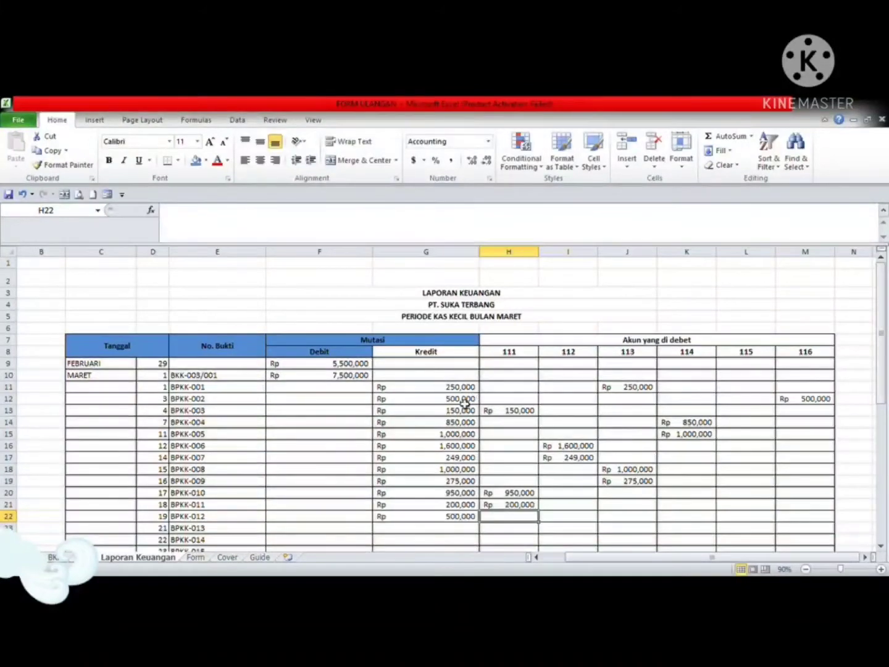
Copy the BPKK-012 Kredit amount into the account 116 column of the same row, cell M22
{"action": "left_click", "coordinate": [457, 518]}
{"action": "key", "text": "ctrl+c"}
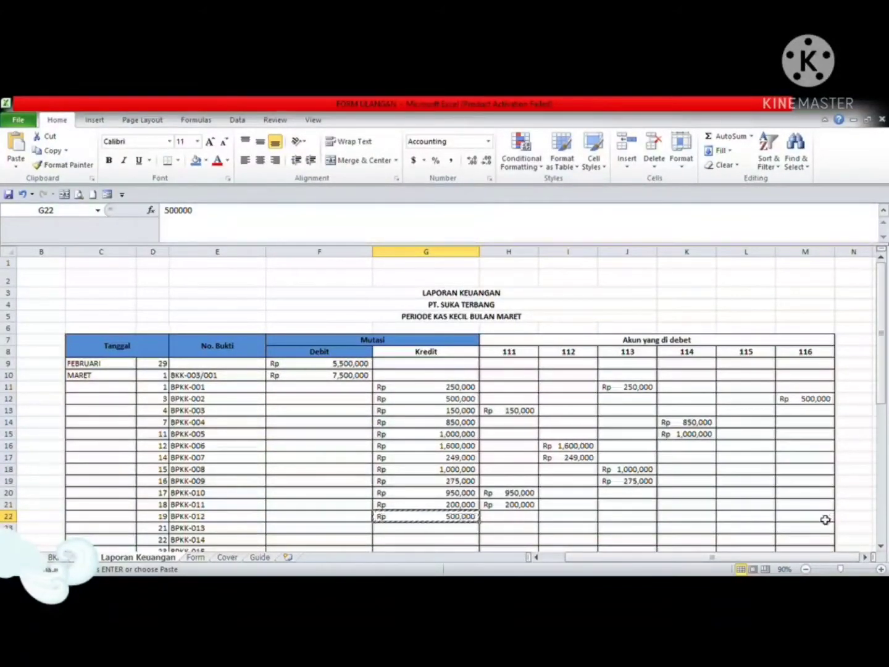
{"action": "left_click", "coordinate": [825, 520]}
{"action": "key", "text": "ctrl+v"}
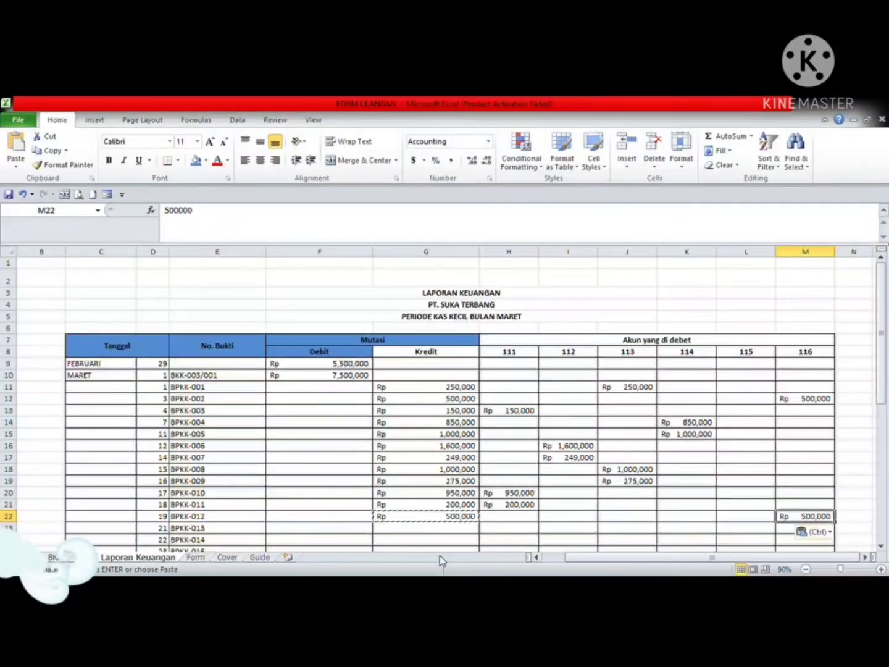
Enter 350000 as the Kredit amount for voucher BPKK-013 in G23
{"action": "left_click_drag", "start_coordinate": [464, 520], "coordinate": [751, 519]}
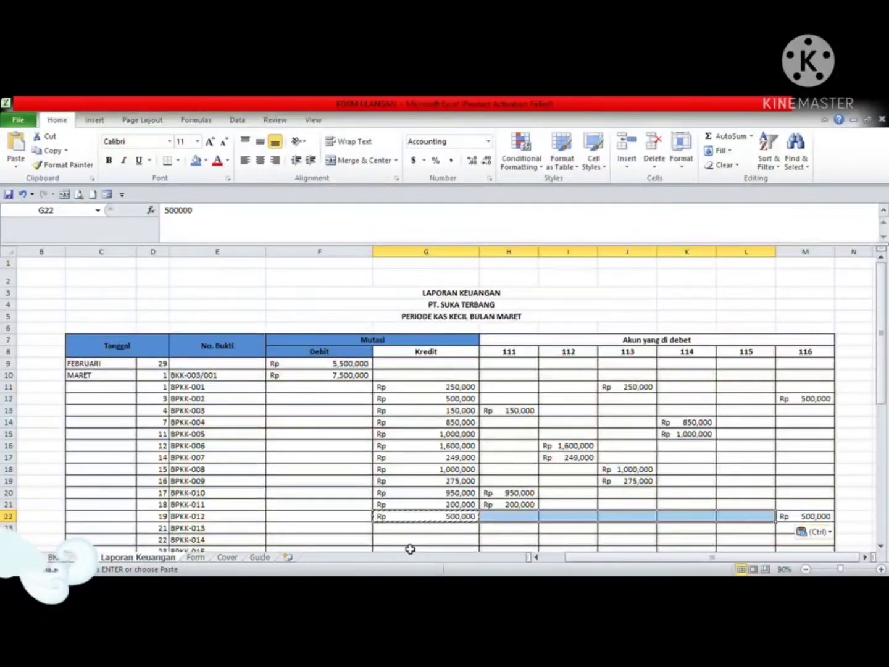
{"action": "left_click", "coordinate": [438, 532]}
{"action": "key", "text": "alt+Tab"}
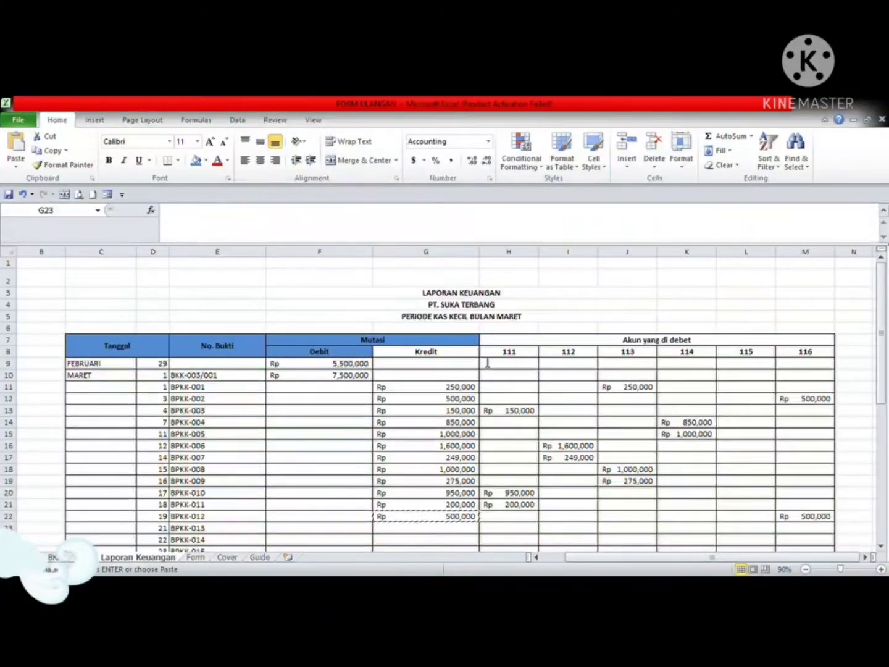
{"action": "key", "text": "ctrl+v"}
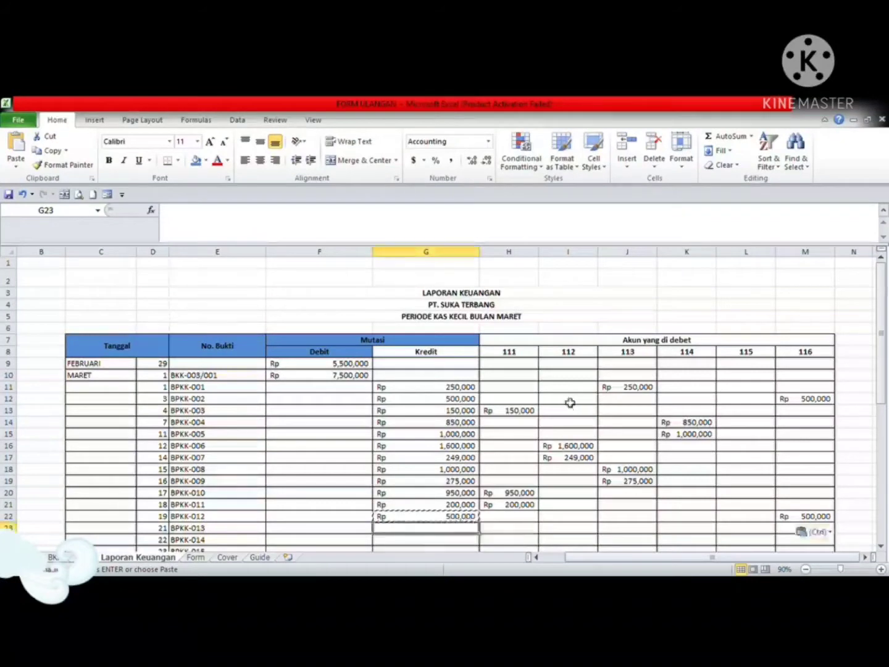
{"action": "type", "text": "350"}
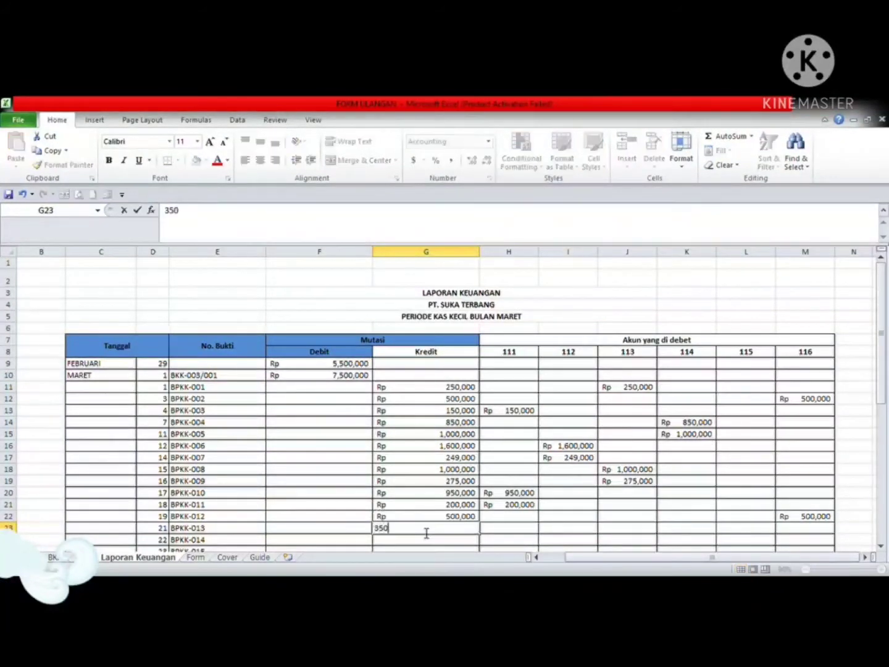
{"action": "type", "text": ",00000"}
{"action": "key", "text": "Return"}
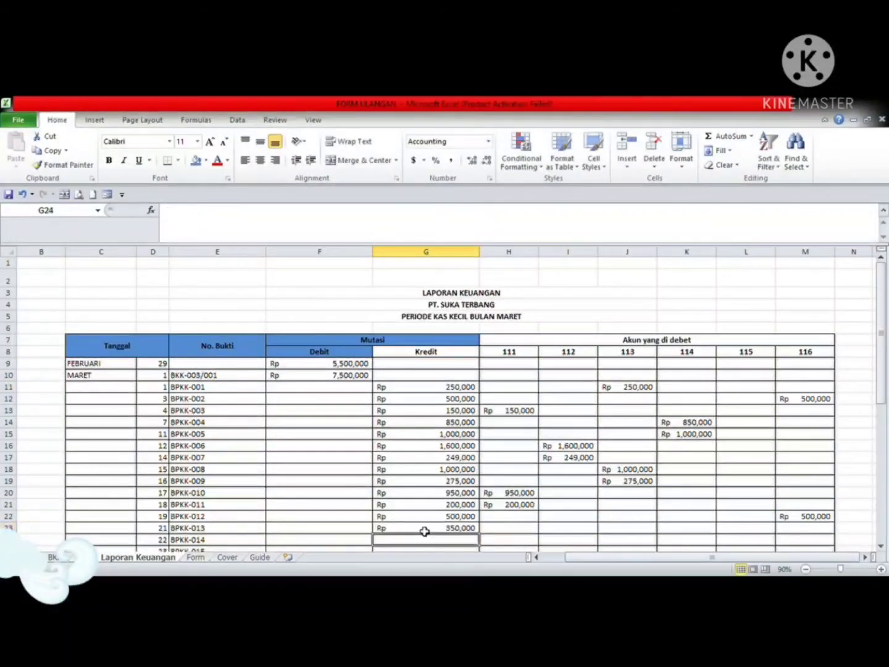
Copy the BPKK-013 Kredit amount into the account 116 column of the same row, cell M23
{"action": "left_click", "coordinate": [425, 531]}
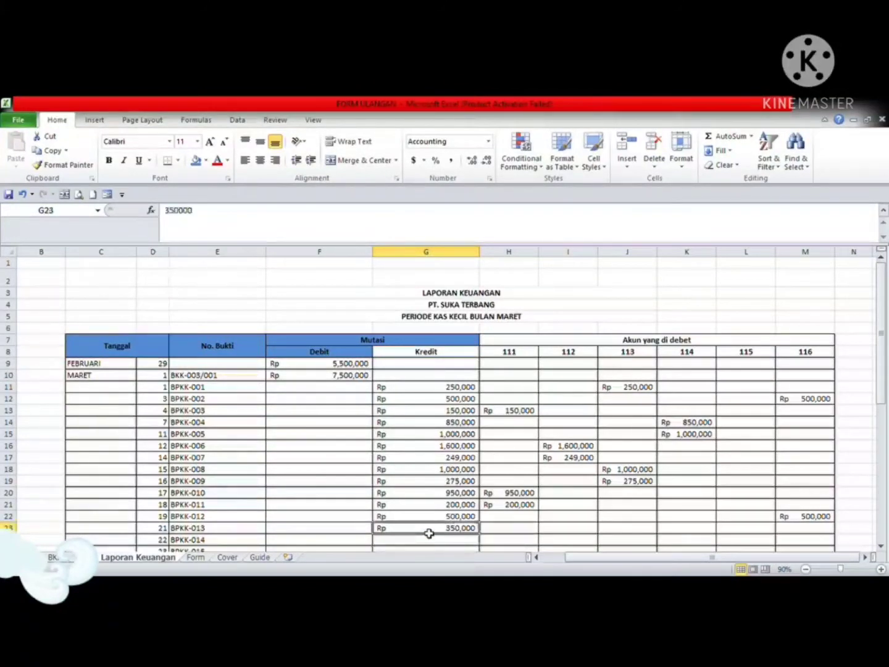
{"action": "key", "text": "ctrl+c"}
{"action": "left_click", "coordinate": [800, 533]}
{"action": "key", "text": "ctrl+v"}
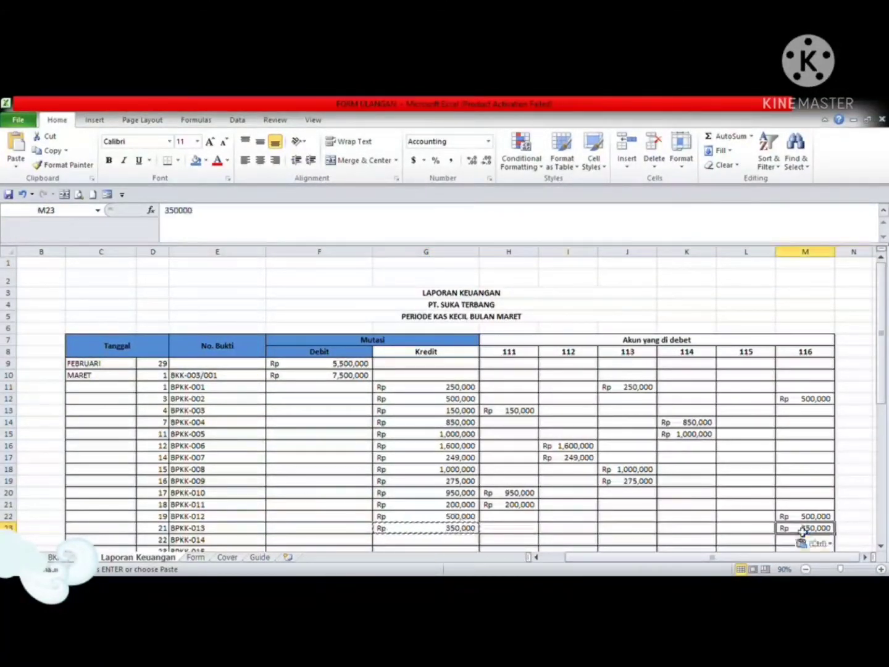
Enter 400000 as the Kredit amount for voucher BPKK-014 in G24
{"action": "left_click", "coordinate": [437, 541]}
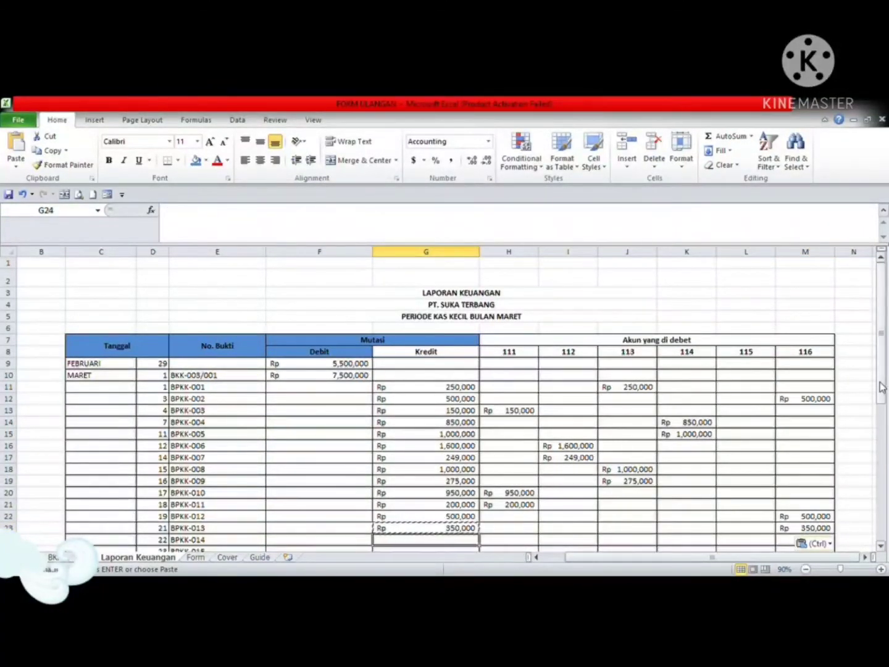
{"action": "left_click_drag", "start_coordinate": [881, 396], "coordinate": [882, 407]}
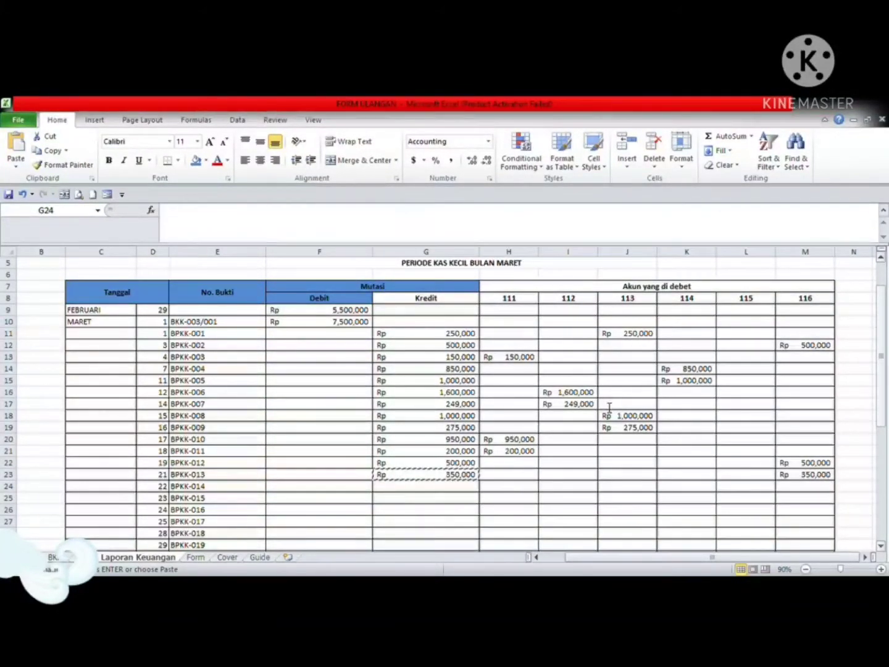
{"action": "key", "text": "ctrl+v"}
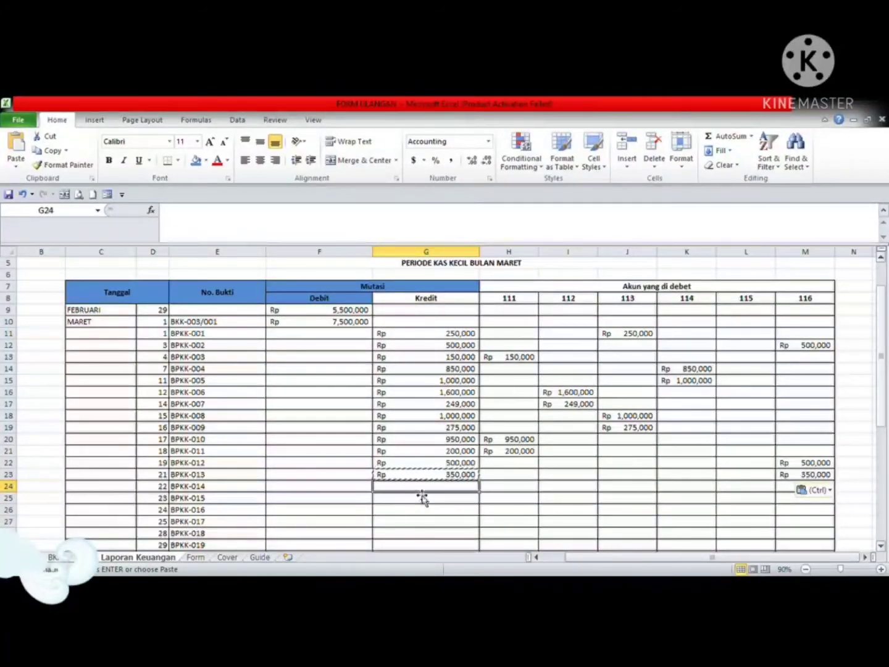
{"action": "type", "text": "400000"}
{"action": "key", "text": "Return"}
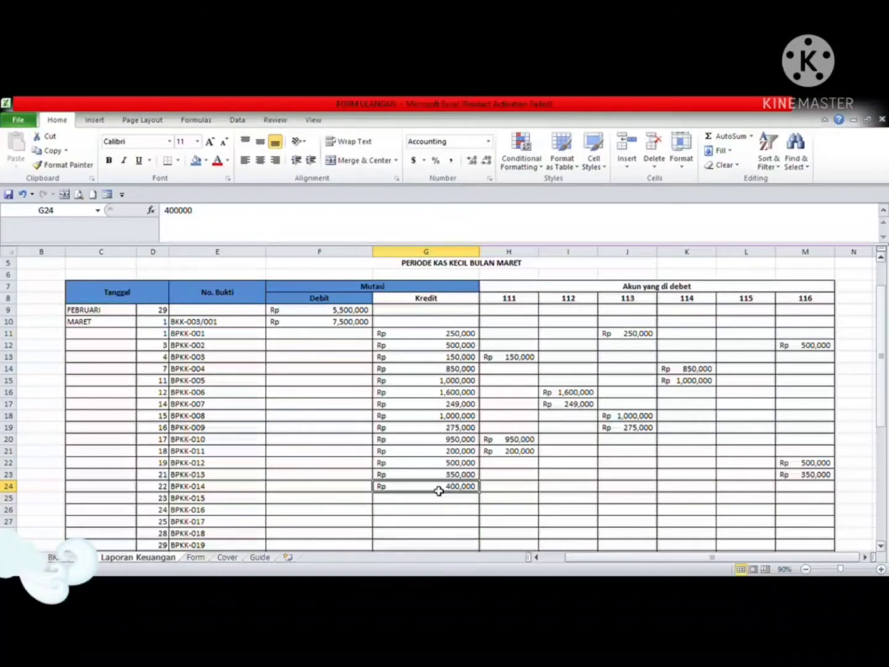
Copy the BPKK-014 Kredit amount into the account 113 column of the same row, cell J24
{"action": "key", "text": "ctrl+c"}
{"action": "left_click", "coordinate": [622, 491]}
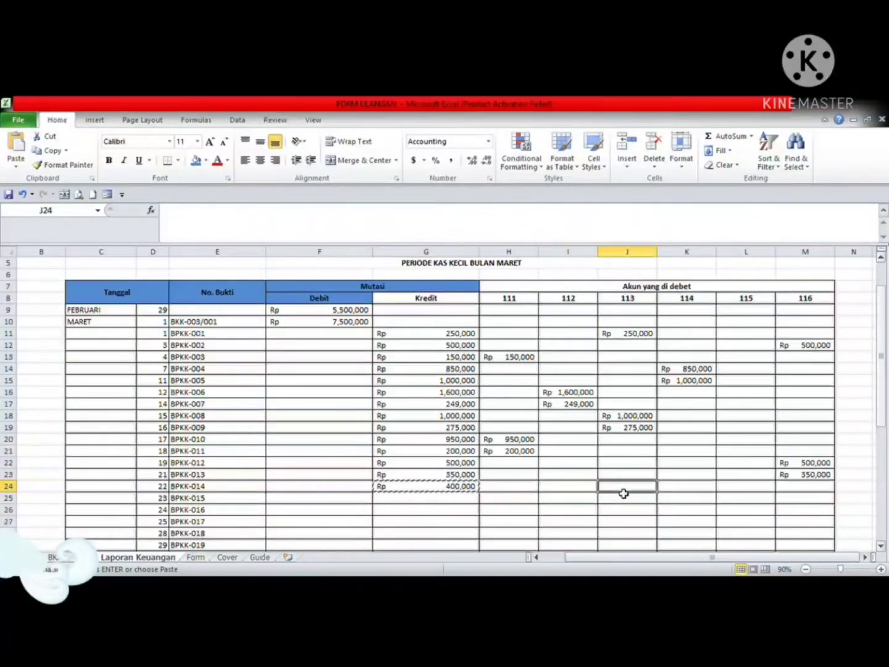
{"action": "key", "text": "ctrl+v"}
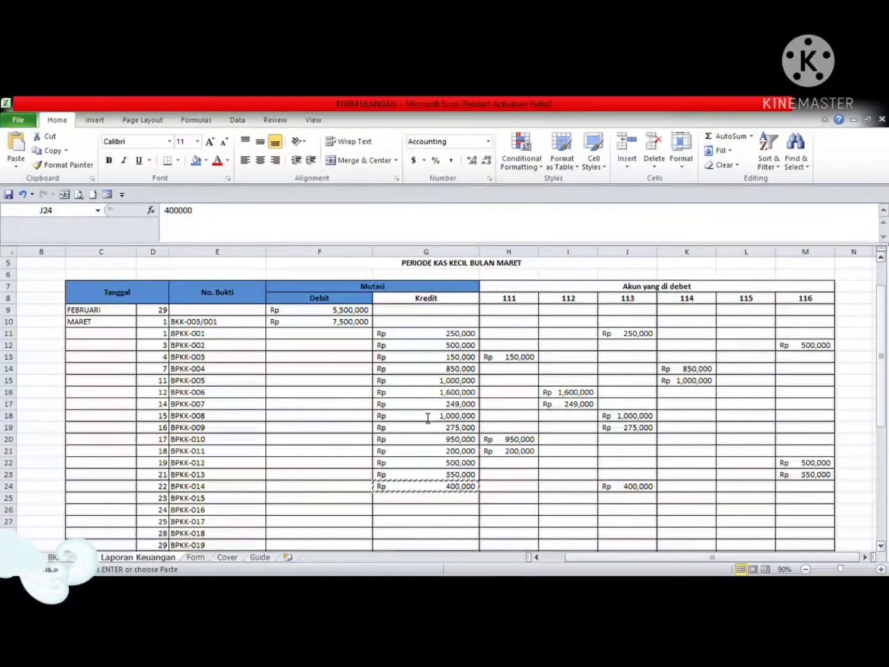
Enter 200000 as the Kredit amount for voucher BPKK-015 in G25
{"action": "key", "text": "ctrl+v"}
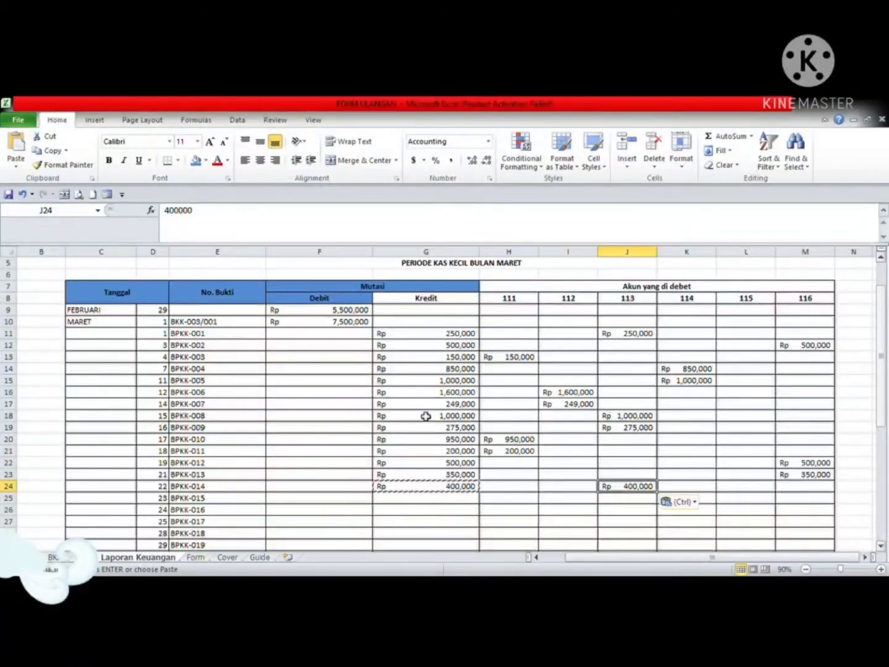
{"action": "left_click", "coordinate": [409, 500]}
{"action": "type", "text": "200000"}
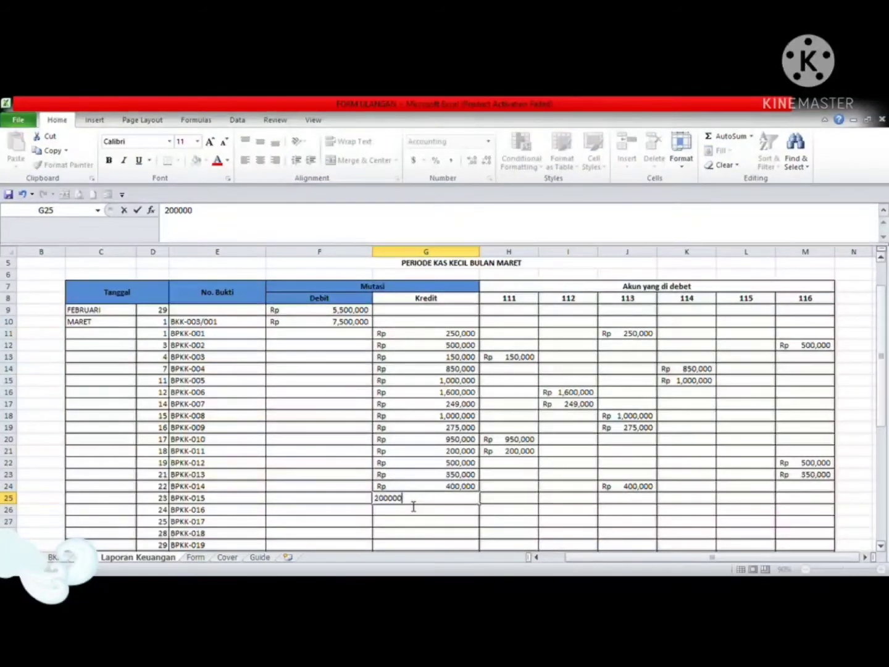
{"action": "mouse_move", "coordinate": [484, 508]}
{"action": "left_mouse_down"}
{"action": "mouse_move", "coordinate": [514, 508]}
{"action": "mouse_move", "coordinate": [483, 509]}
{"action": "mouse_move", "coordinate": [511, 508]}
{"action": "mouse_move", "coordinate": [491, 509]}
{"action": "mouse_move", "coordinate": [476, 495]}
{"action": "mouse_move", "coordinate": [494, 512]}
{"action": "mouse_move", "coordinate": [471, 506]}
{"action": "mouse_move", "coordinate": [485, 509]}
{"action": "left_mouse_up"}
{"action": "left_click", "coordinate": [502, 522]}
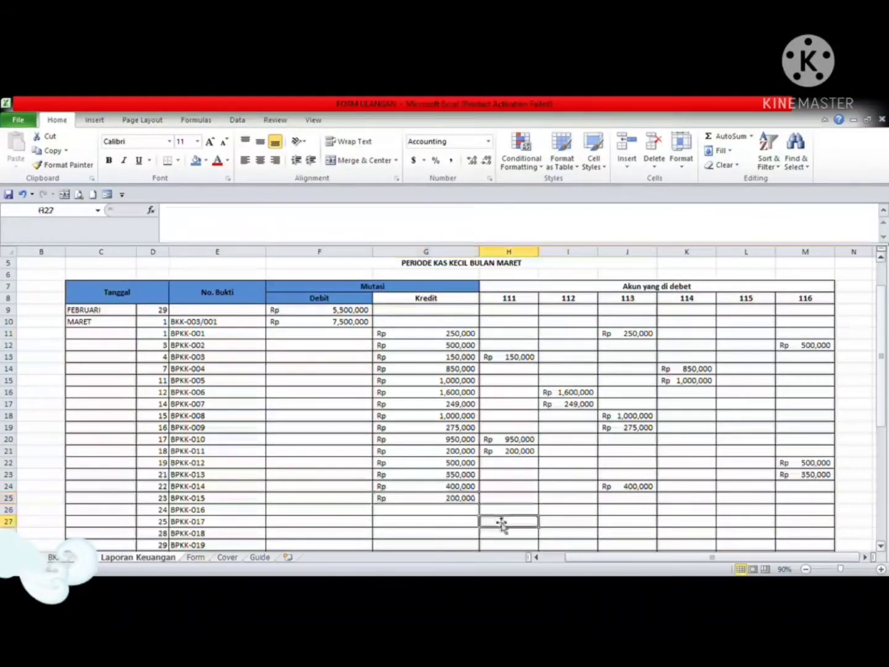
Copy the BPKK-015 Kredit amount into the account 111 column of the same row, cell H25
{"action": "left_click", "coordinate": [456, 503]}
{"action": "key", "text": "ctrl+c"}
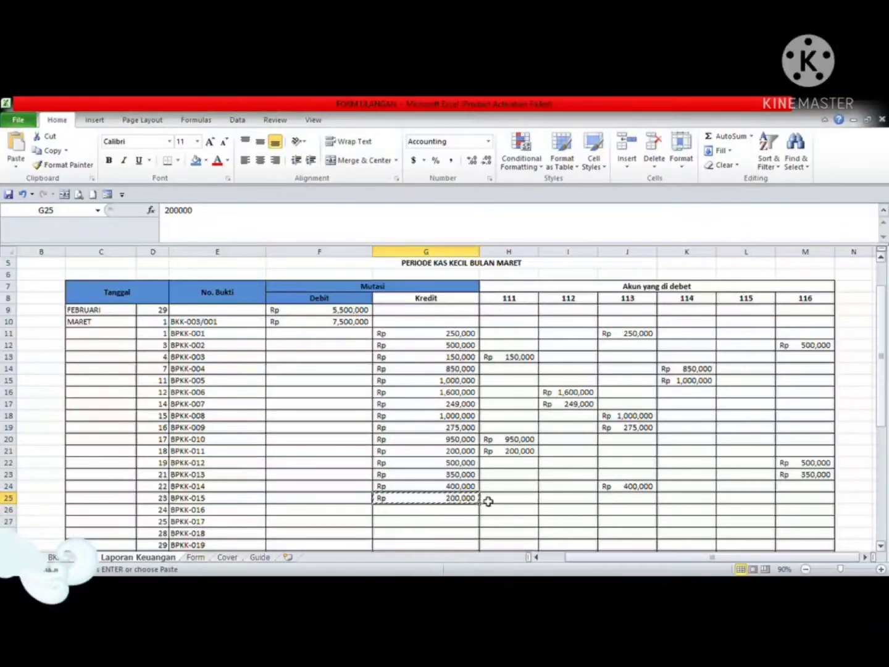
{"action": "left_click", "coordinate": [497, 500]}
{"action": "key", "text": "ctrl+v"}
Enter 1300000 as the Kredit amount for voucher BPKK-016 in G26
{"action": "left_click", "coordinate": [422, 514]}
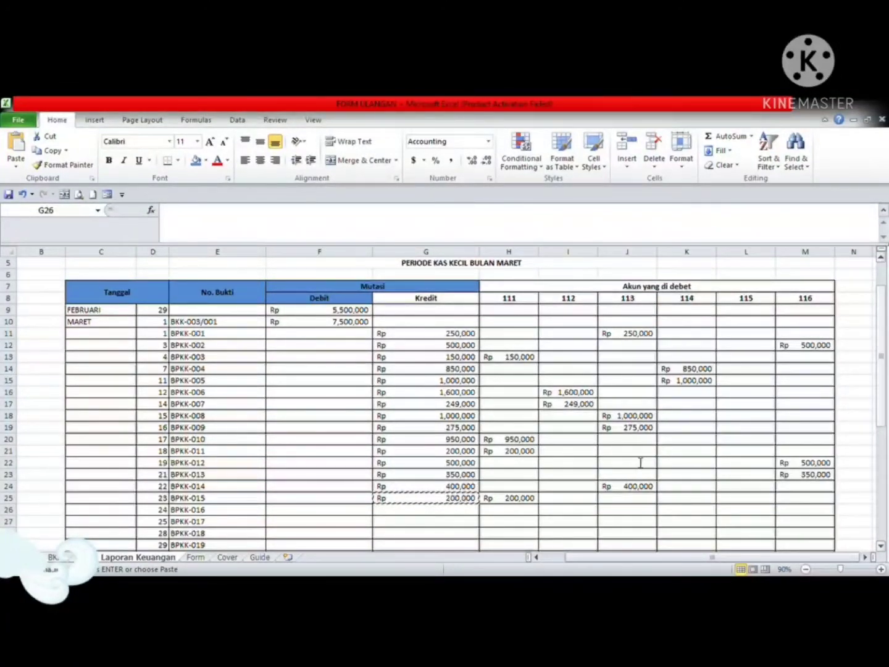
{"action": "key", "text": "ctrl+v"}
{"action": "type", "text": "1"}
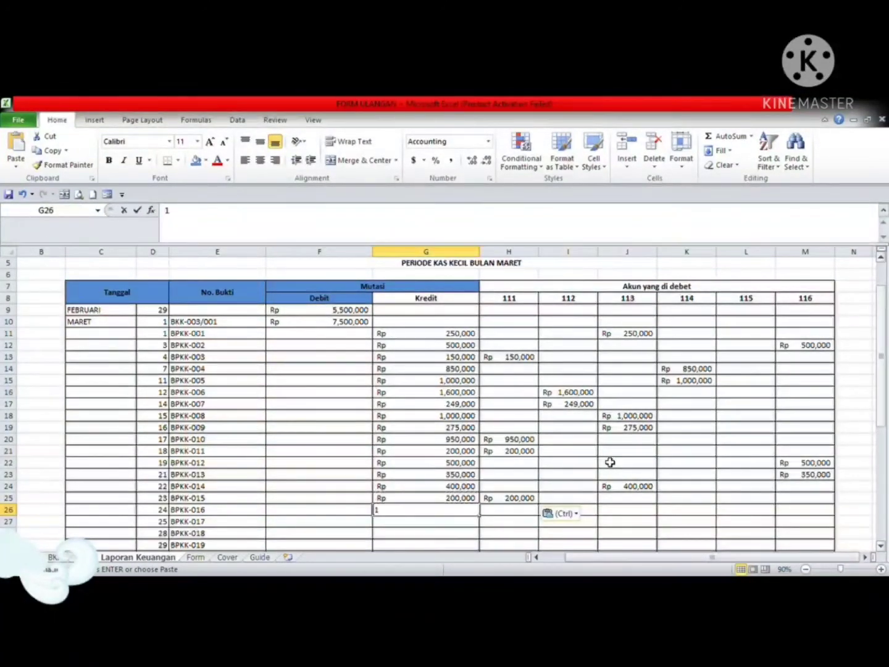
{"action": "type", "text": "30000"}
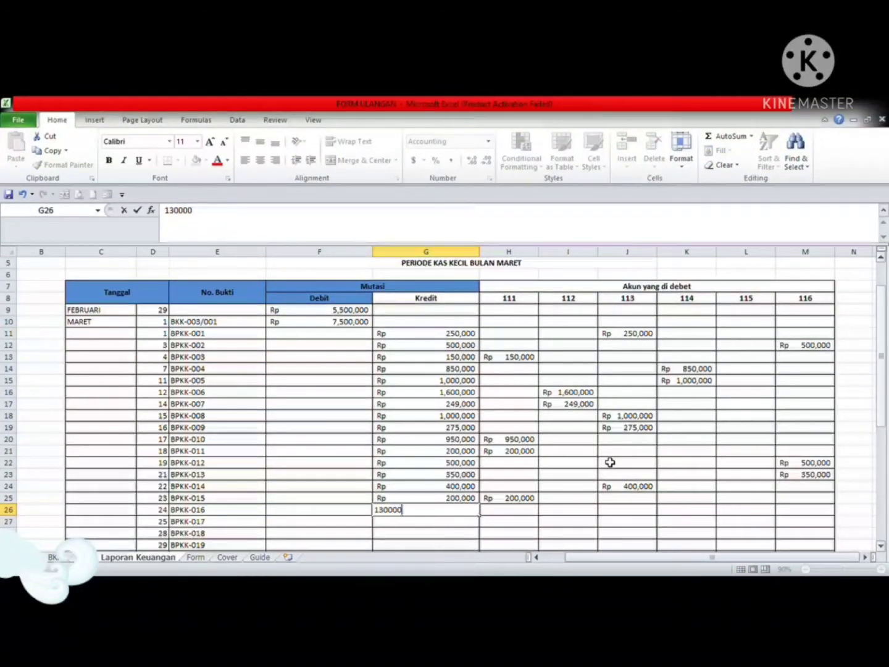
{"action": "type", "text": "0"}
{"action": "key", "text": "Return"}
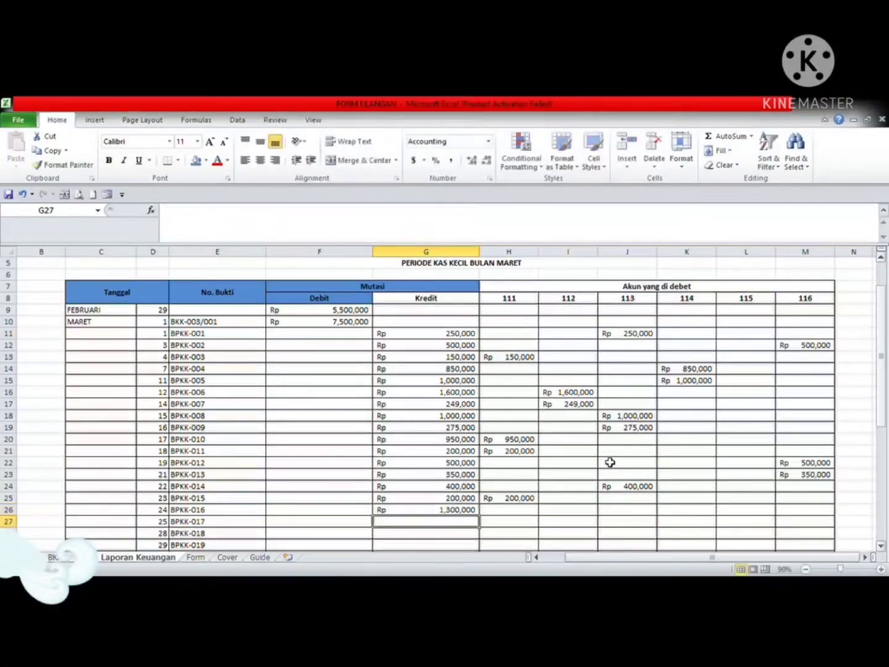
Copy the BPKK-016 Kredit amount into the account 116 column of the same row, cell M26
{"action": "left_click", "coordinate": [458, 511]}
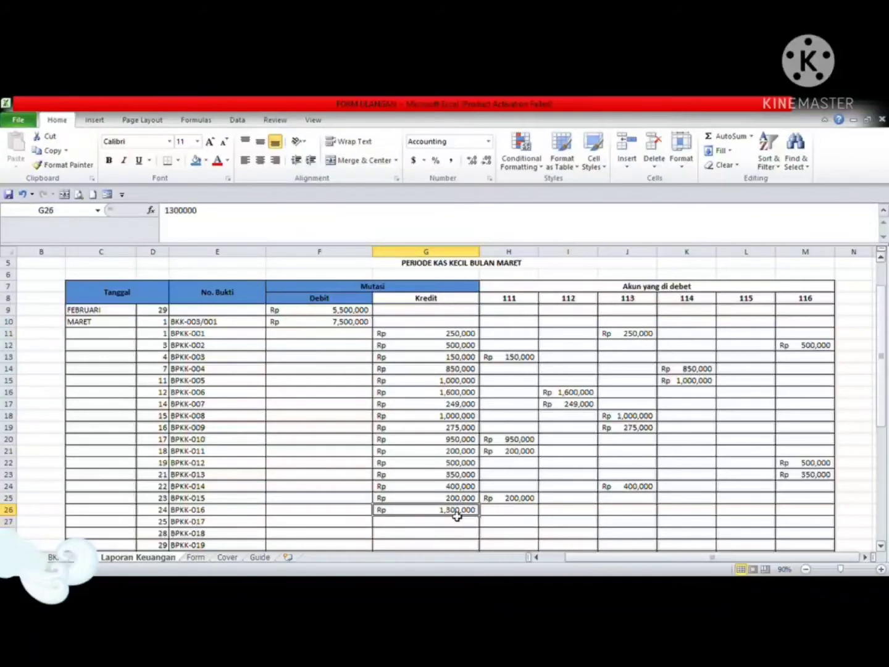
{"action": "key", "text": "ctrl+c"}
{"action": "left_click", "coordinate": [809, 499]}
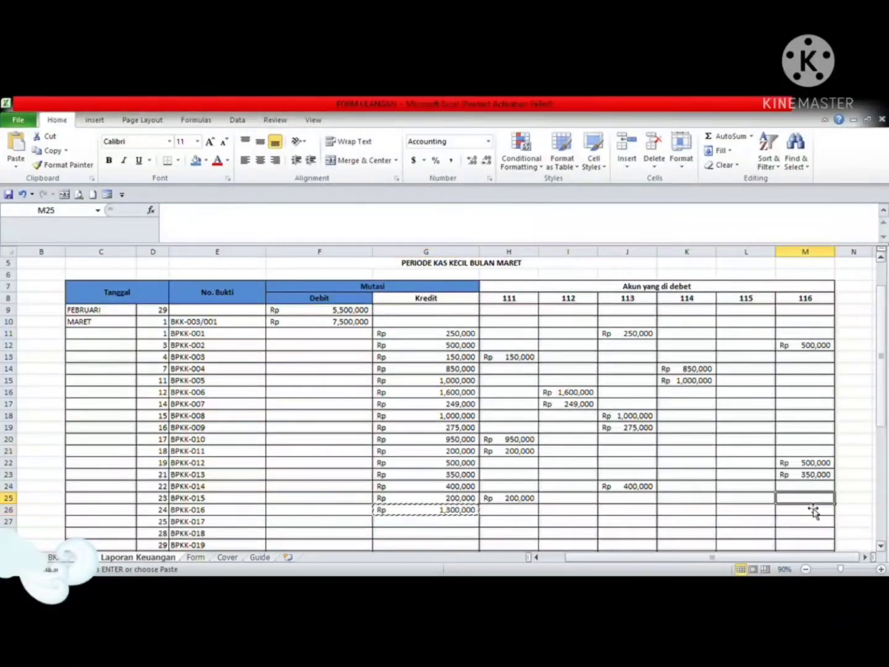
{"action": "left_click", "coordinate": [804, 514]}
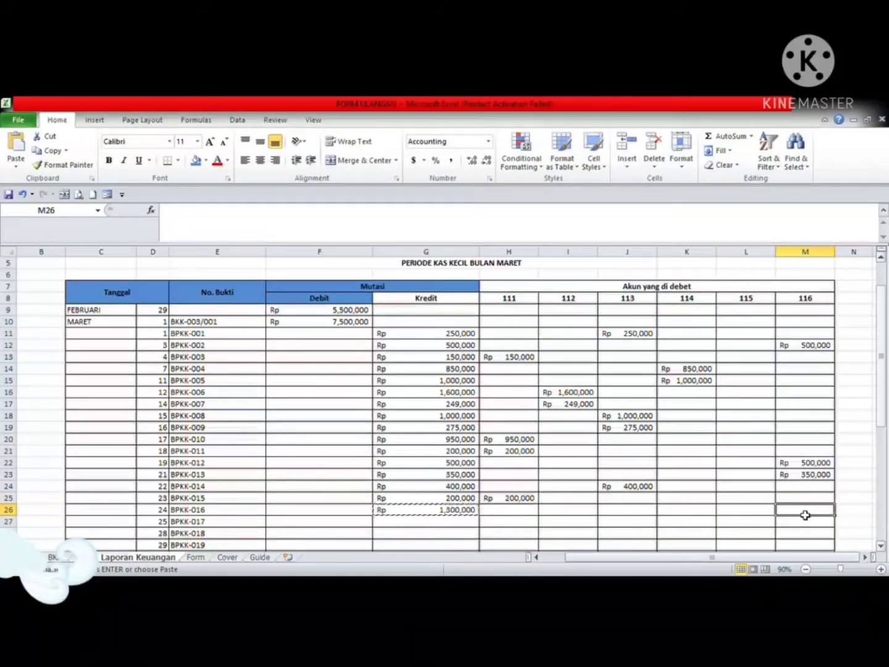
{"action": "key", "text": "ctrl+v"}
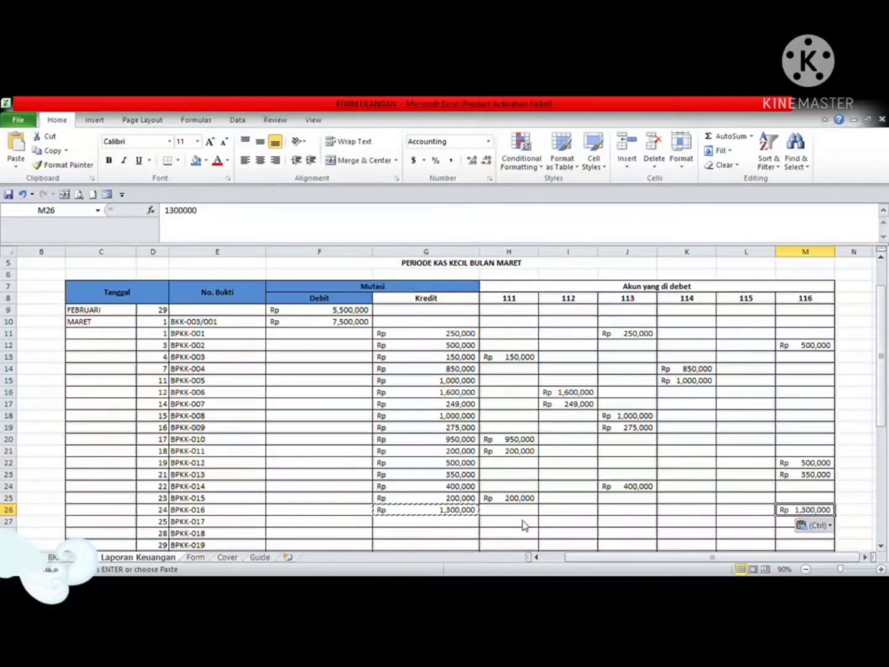
Enter 1600000 as the Kredit amount for voucher BPKK-017 in G27
{"action": "left_click", "coordinate": [414, 524]}
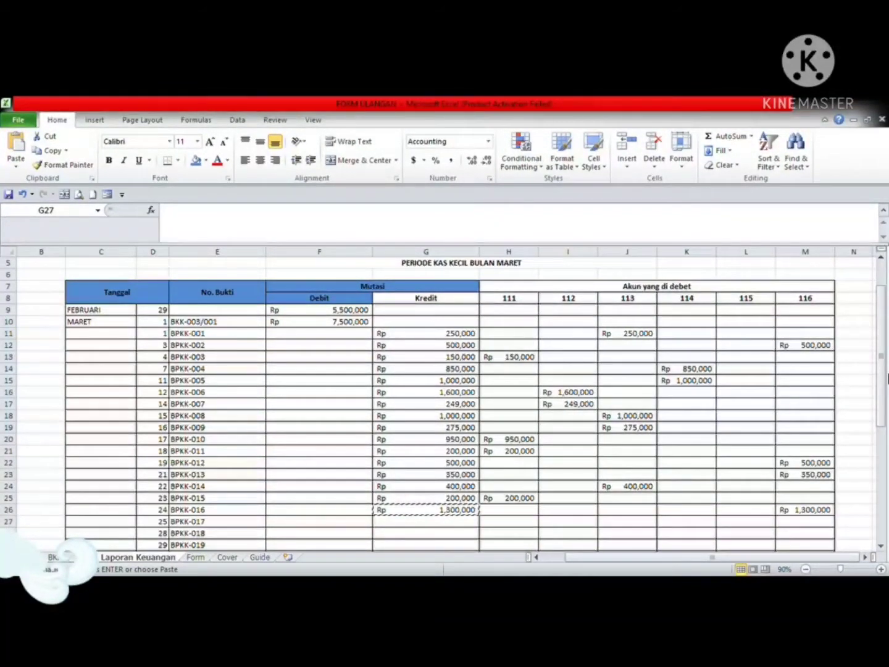
{"action": "key", "text": "ctrl+v"}
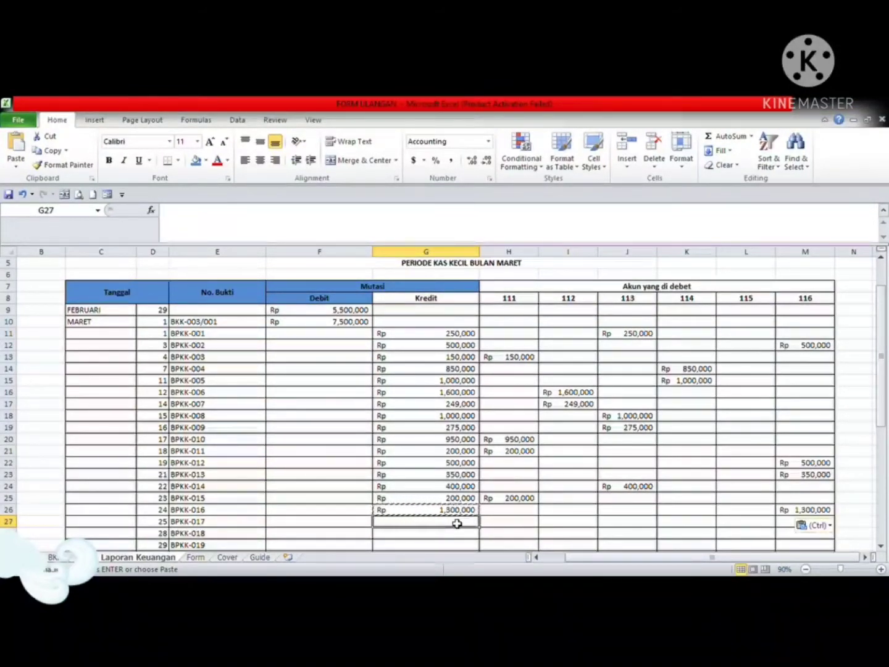
{"action": "type", "text": "1600000"}
{"action": "key", "text": "Return"}
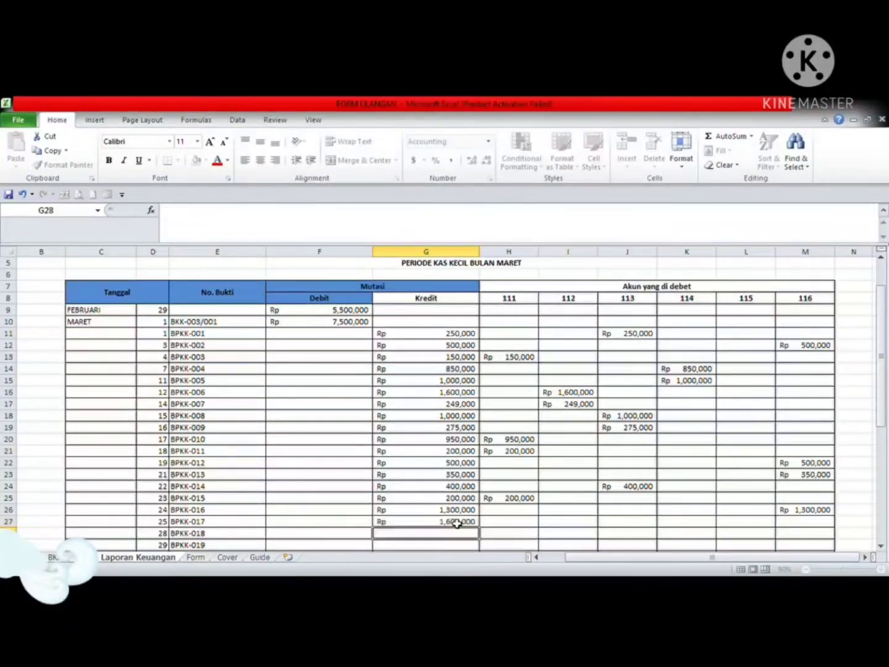
Copy the BPKK-017 Kredit amount into the account 114 column of the same row, cell K27
{"action": "left_click", "coordinate": [457, 523]}
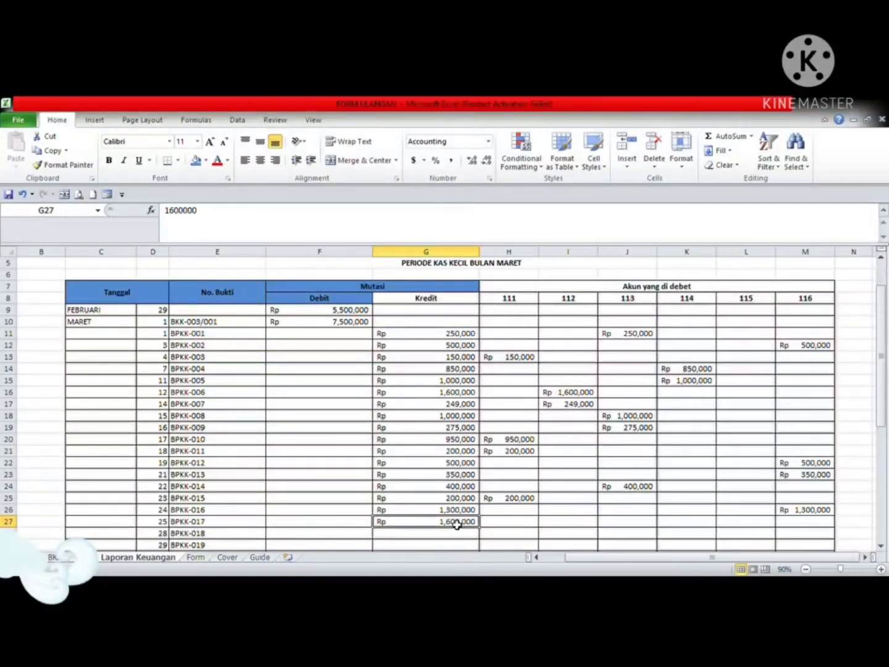
{"action": "key", "text": "ctrl+c"}
{"action": "left_click", "coordinate": [669, 525]}
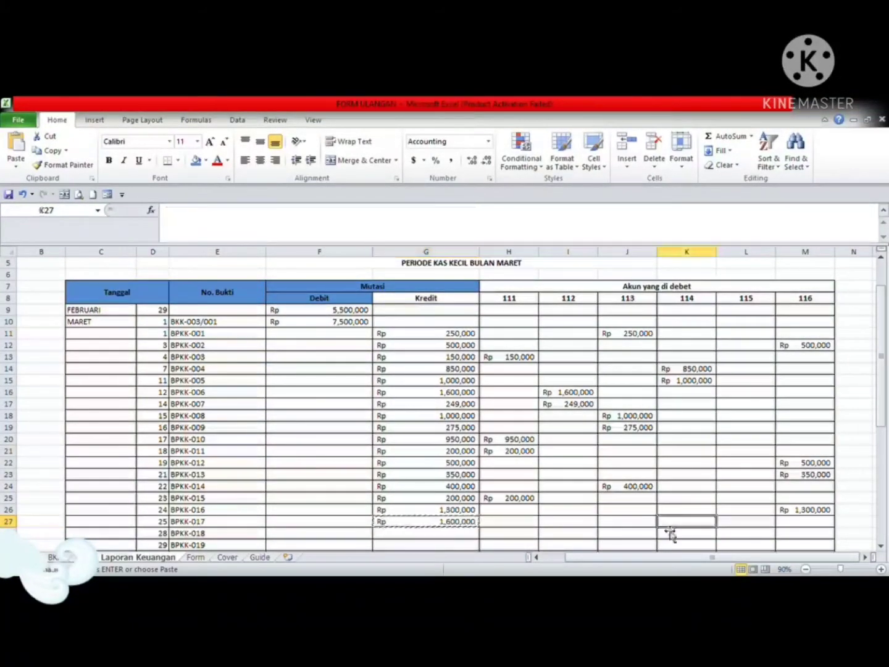
{"action": "key", "text": "ctrl+v"}
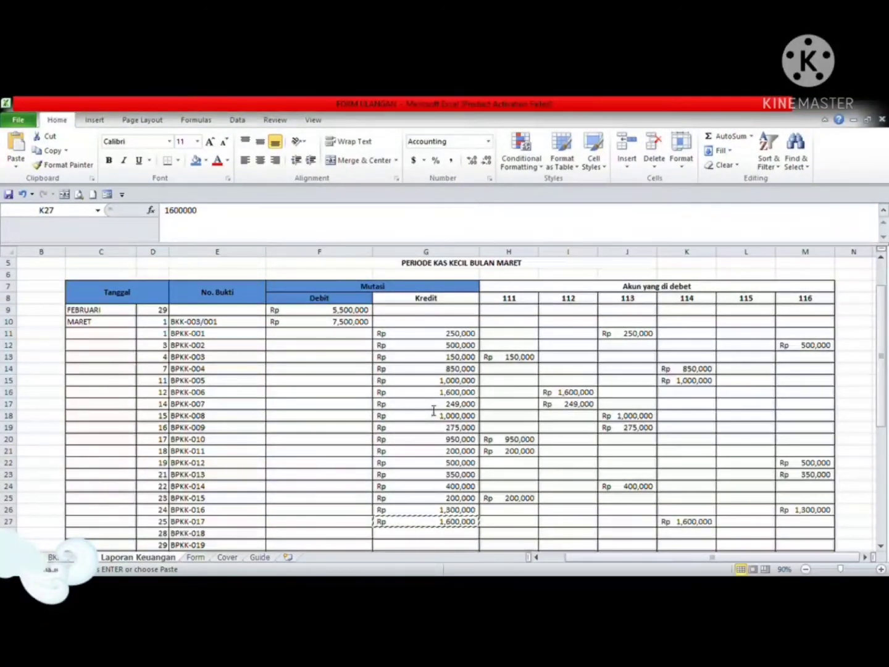
Enter 225000 as the Kredit amount for voucher BPKK-018 in G28
{"action": "key", "text": "ctrl+v"}
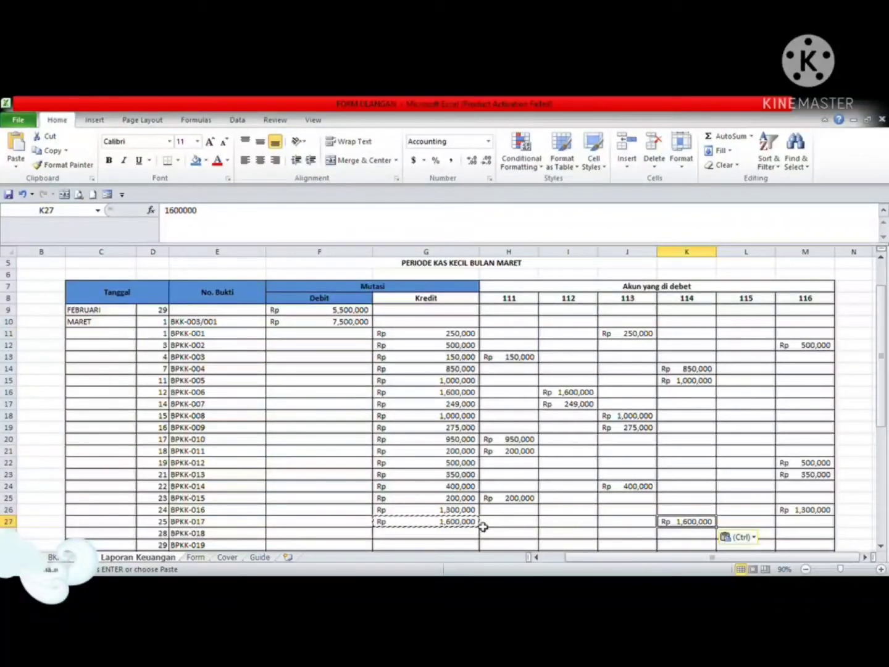
{"action": "left_click", "coordinate": [451, 536]}
{"action": "type", "text": "225000"}
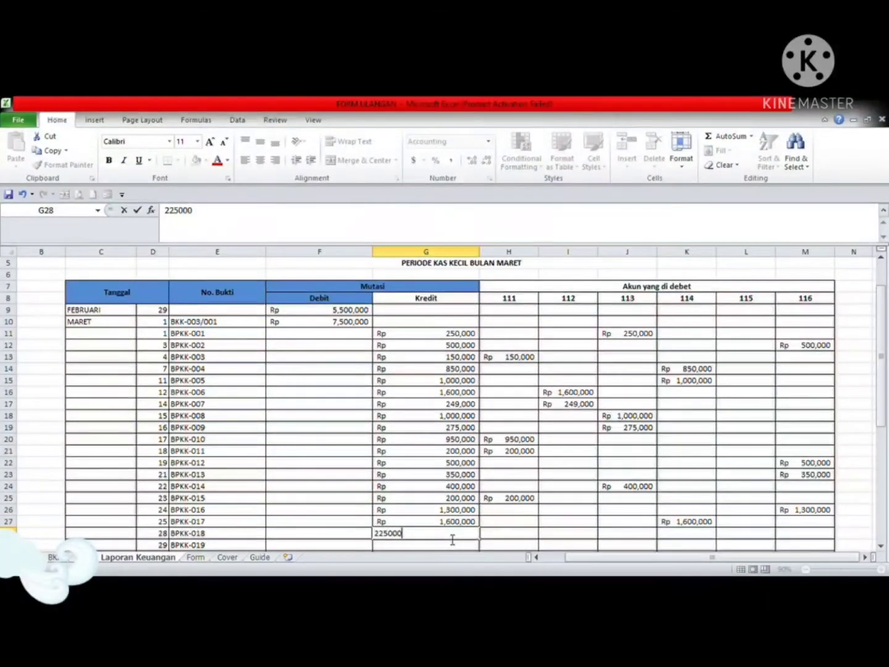
{"action": "key", "text": "Return"}
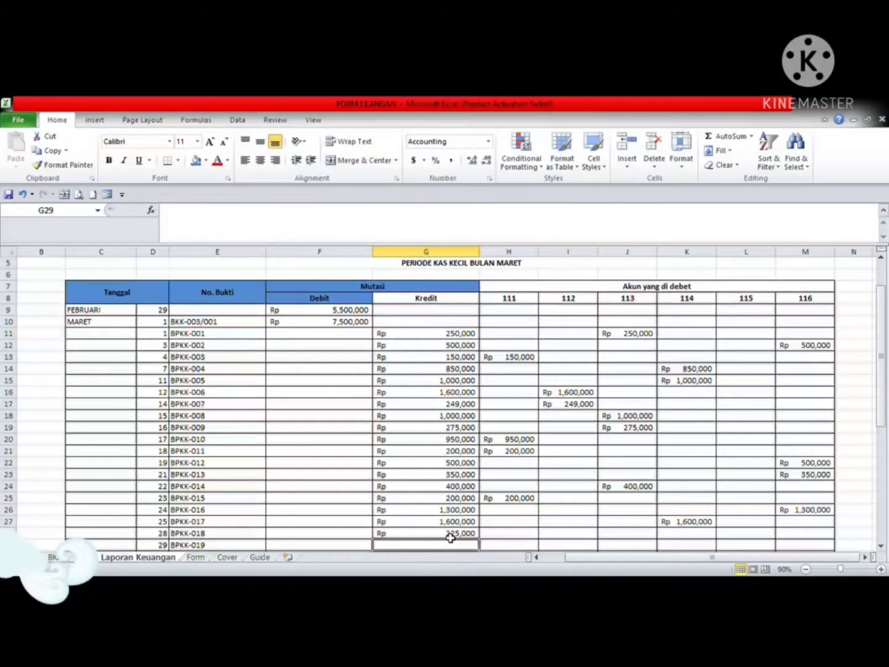
Copy the BPKK-018 Kredit amount into the account 116 column of the same row, cell M28
{"action": "left_click", "coordinate": [450, 533]}
{"action": "key", "text": "ctrl+c"}
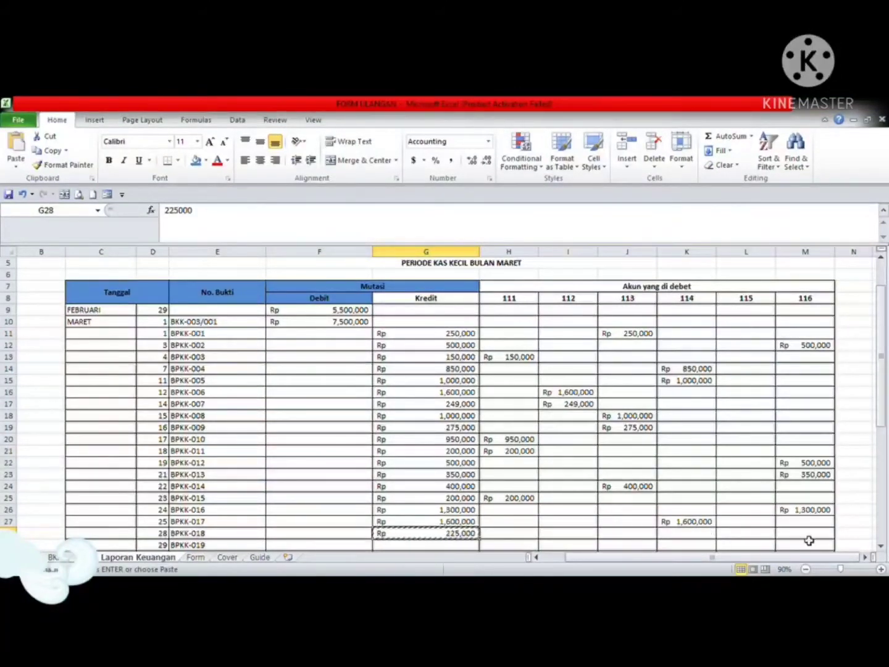
{"action": "left_click", "coordinate": [807, 534]}
{"action": "key", "text": "ctrl+v"}
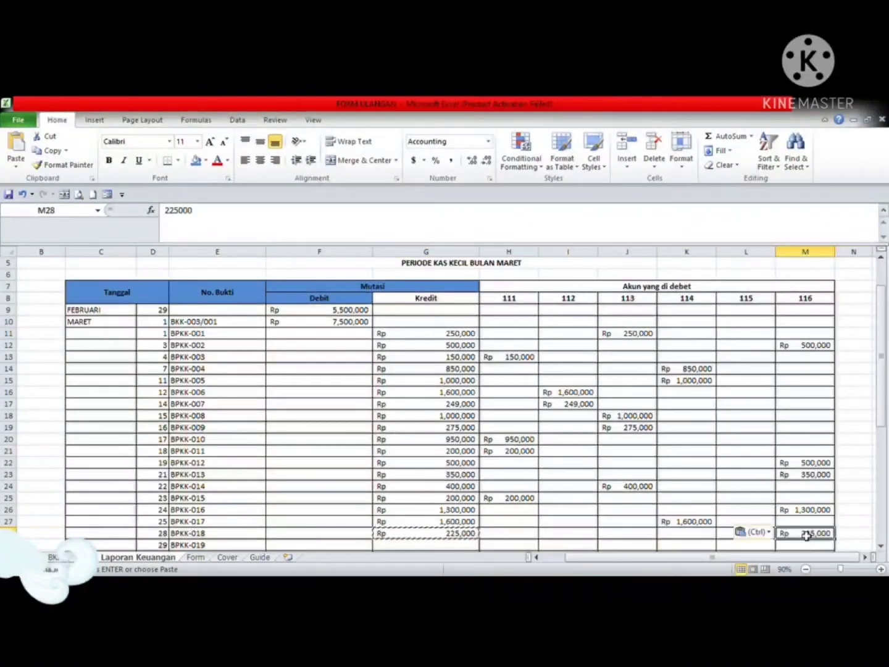
Enter 75000 as the Kredit amount for voucher BPKK-019 in G29
{"action": "scroll", "coordinate": [430, 550], "scroll_direction": "down", "scroll_amount": 1}
{"action": "left_click", "coordinate": [425, 535]}
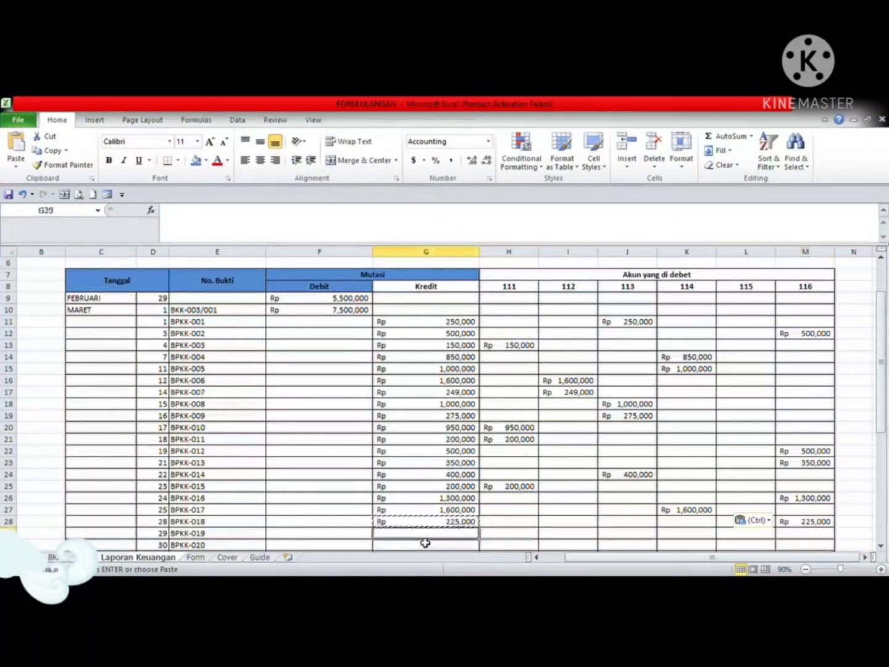
{"action": "double_click", "coordinate": [425, 542]}
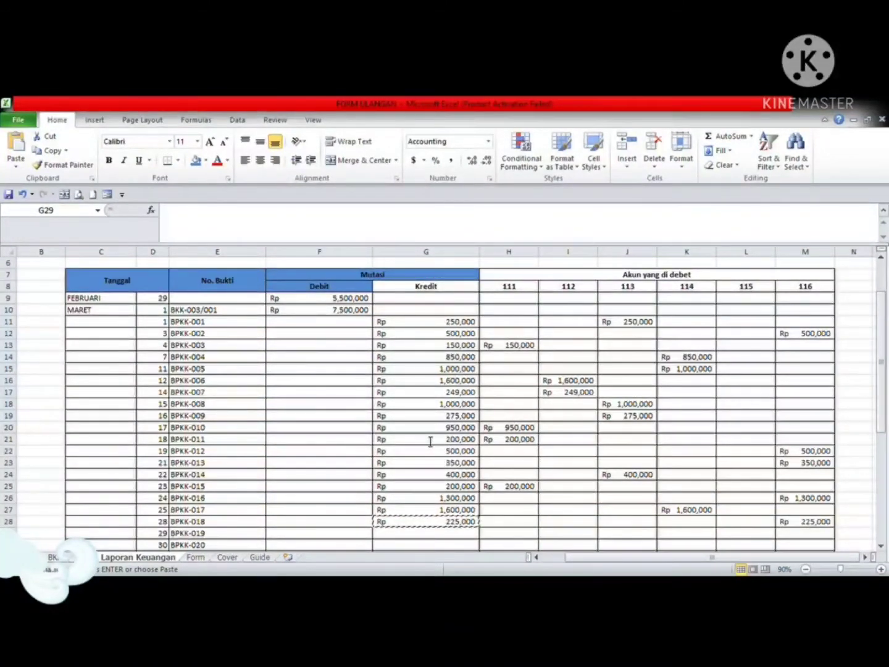
{"action": "key", "text": "ctrl+v"}
{"action": "type", "text": "7"}
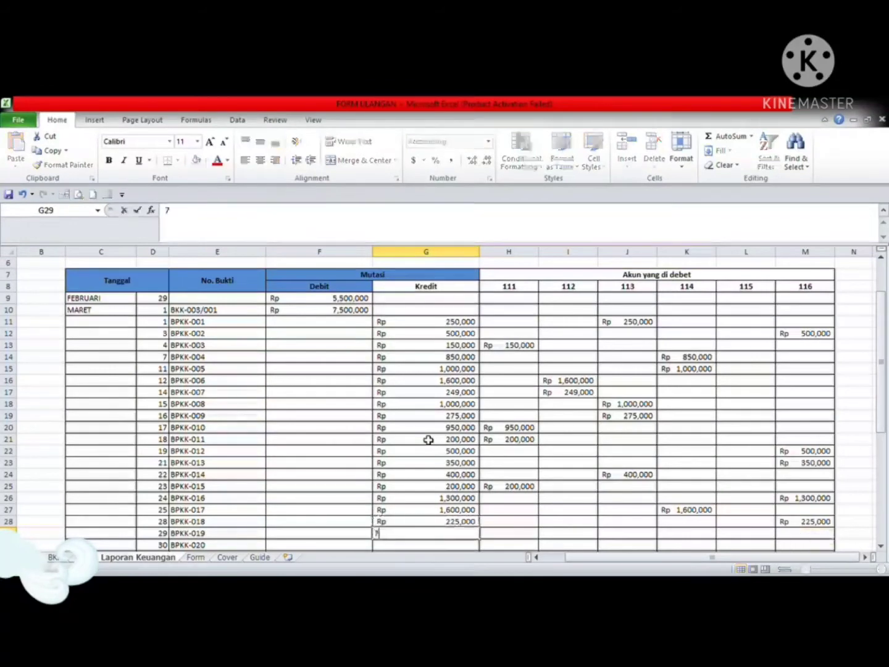
{"action": "type", "text": "5,000"}
{"action": "key", "text": "Tab"}
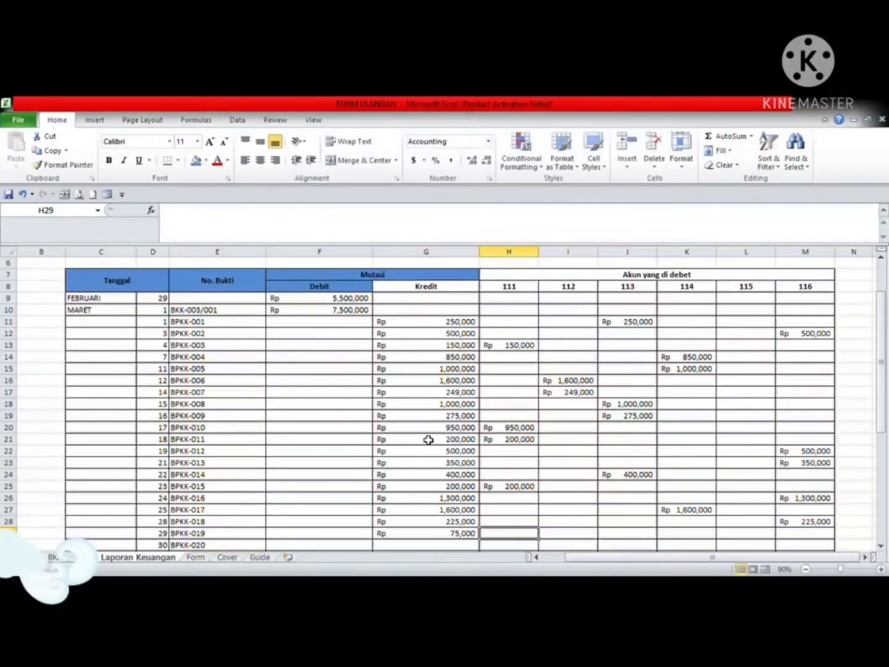
Copy the BPKK-019 Kredit amount into the account 115 column of the same row, cell L29
{"action": "key", "text": "alt+Tab"}
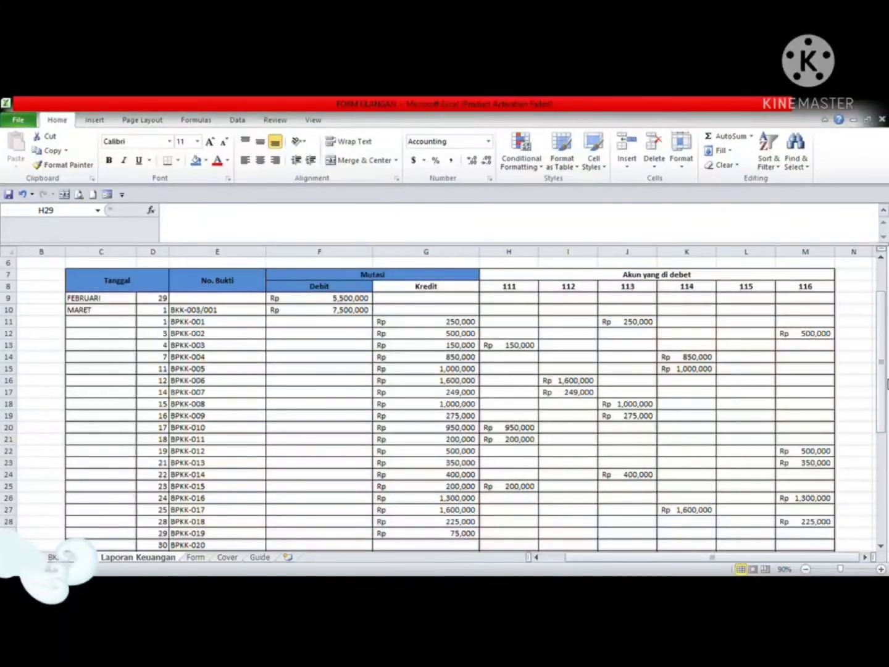
{"action": "key", "text": "alt+Tab"}
{"action": "left_click", "coordinate": [443, 536]}
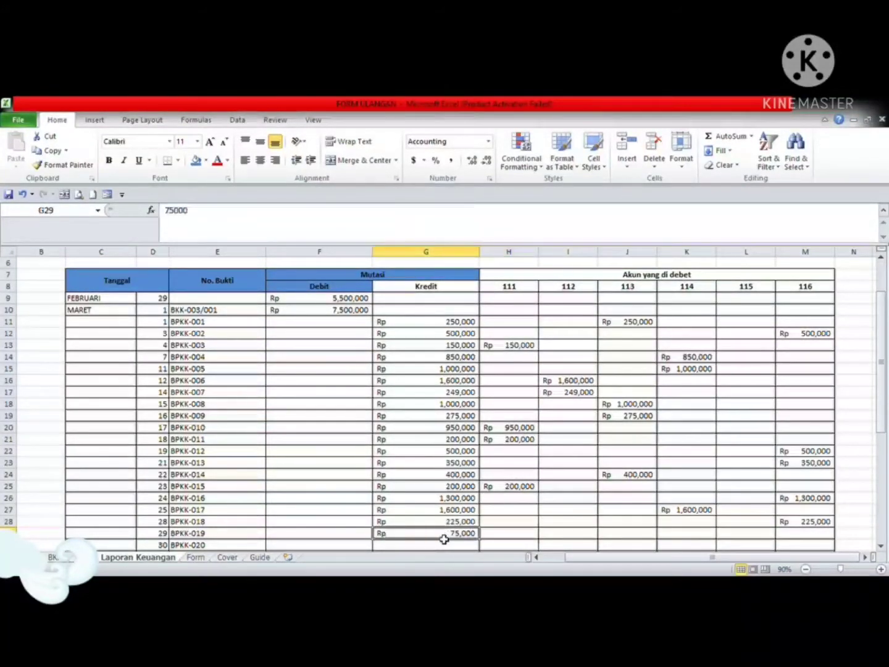
{"action": "key", "text": "ctrl+c"}
{"action": "left_click", "coordinate": [764, 534]}
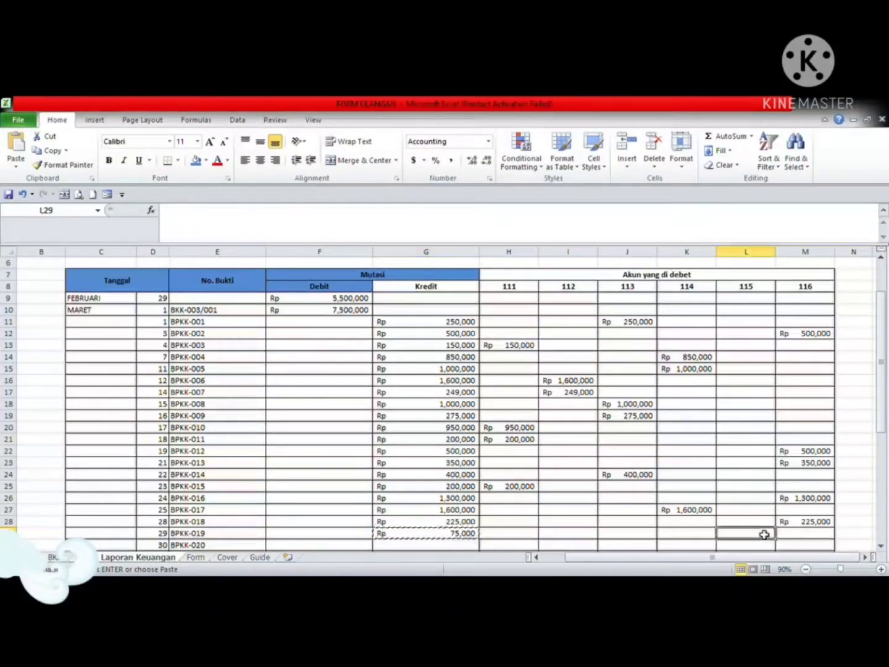
{"action": "key", "text": "ctrl+v"}
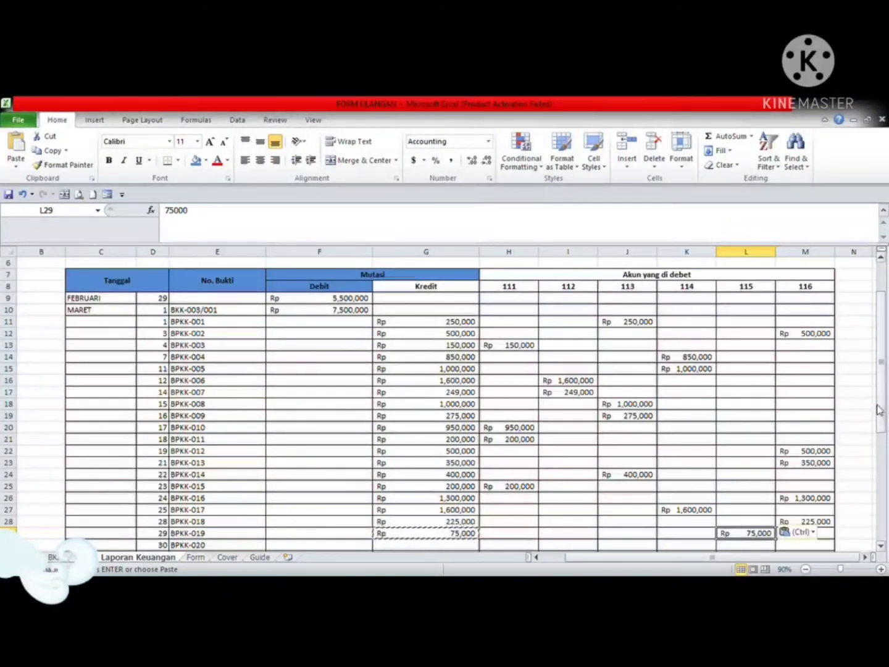
Enter 200000 as the Kredit amount for voucher BPKK-020 in G30
{"action": "scroll", "coordinate": [879, 410], "scroll_direction": "down", "scroll_amount": 1}
{"action": "left_click", "coordinate": [444, 515]}
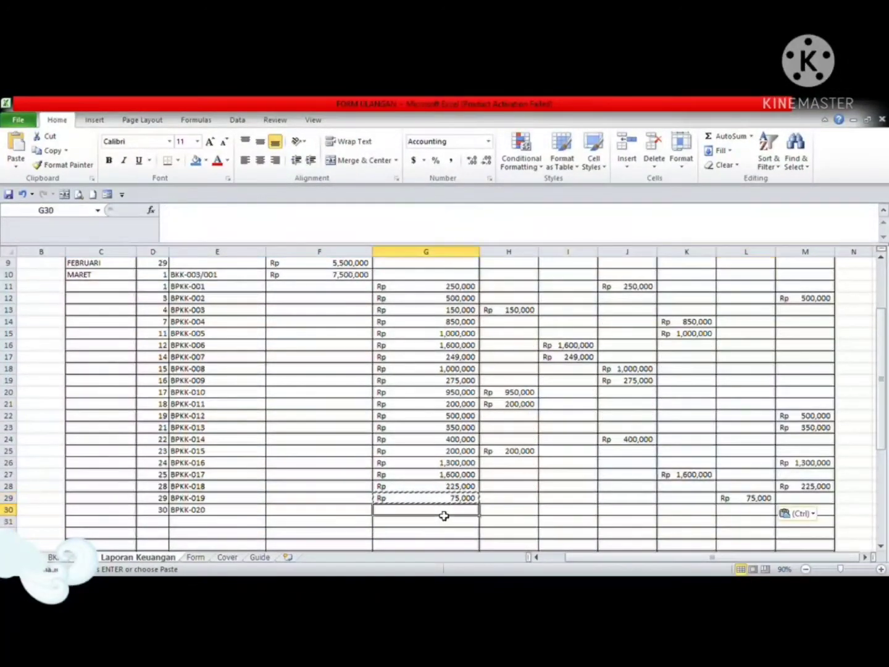
{"action": "double_click", "coordinate": [443, 514]}
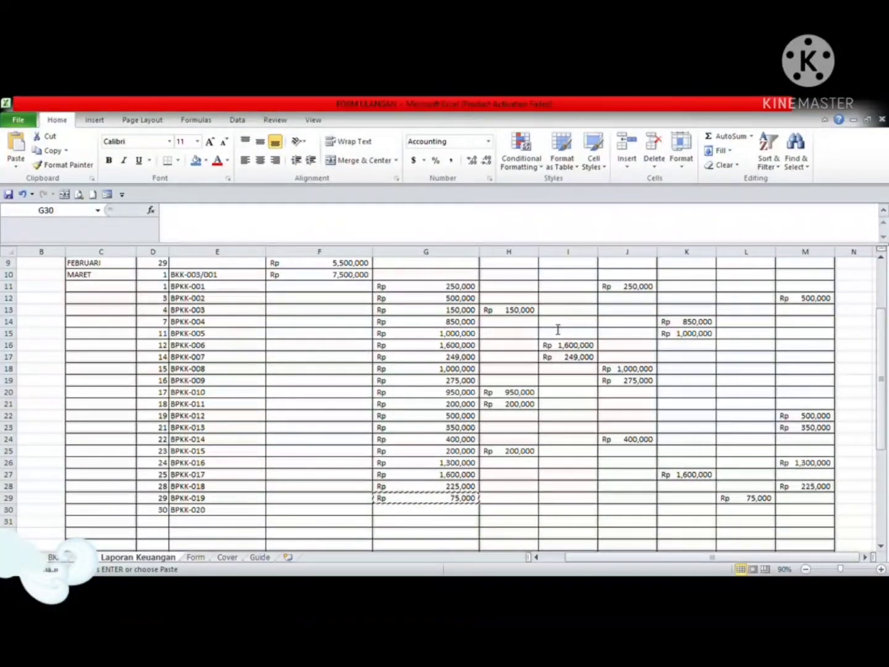
{"action": "key", "text": "alt+Tab"}
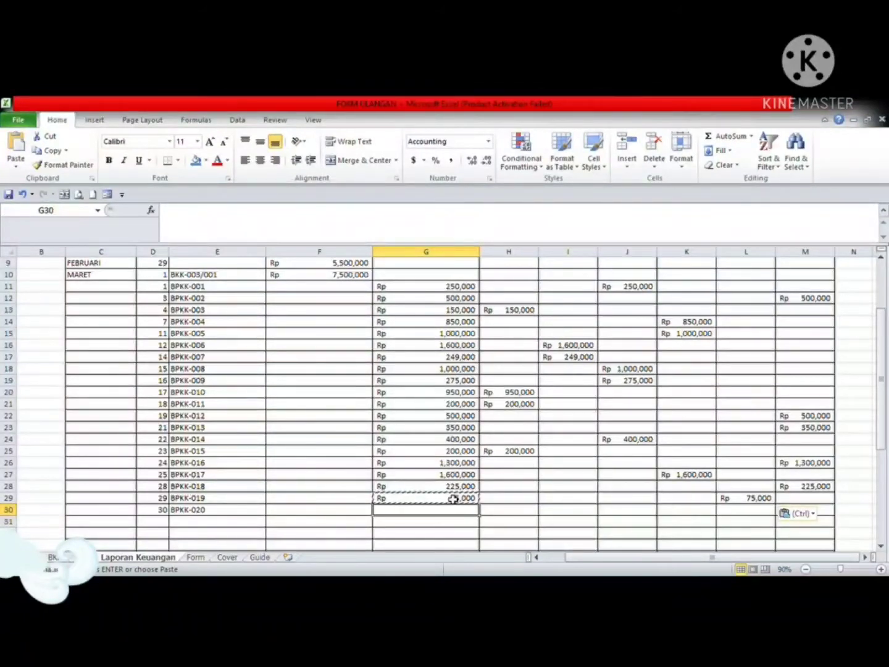
{"action": "type", "text": "20"}
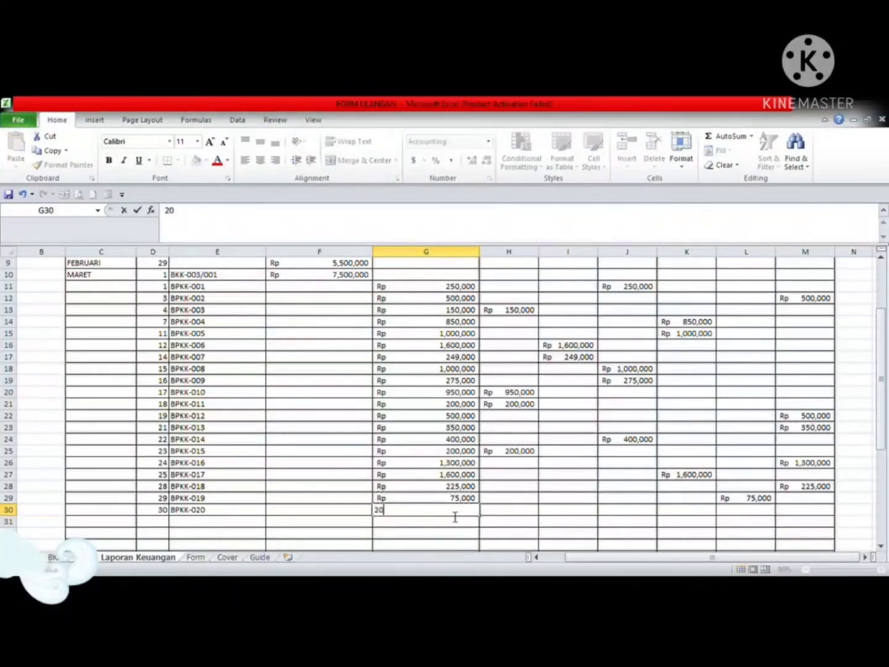
{"action": "type", "text": "0,000"}
{"action": "key", "text": "Return"}
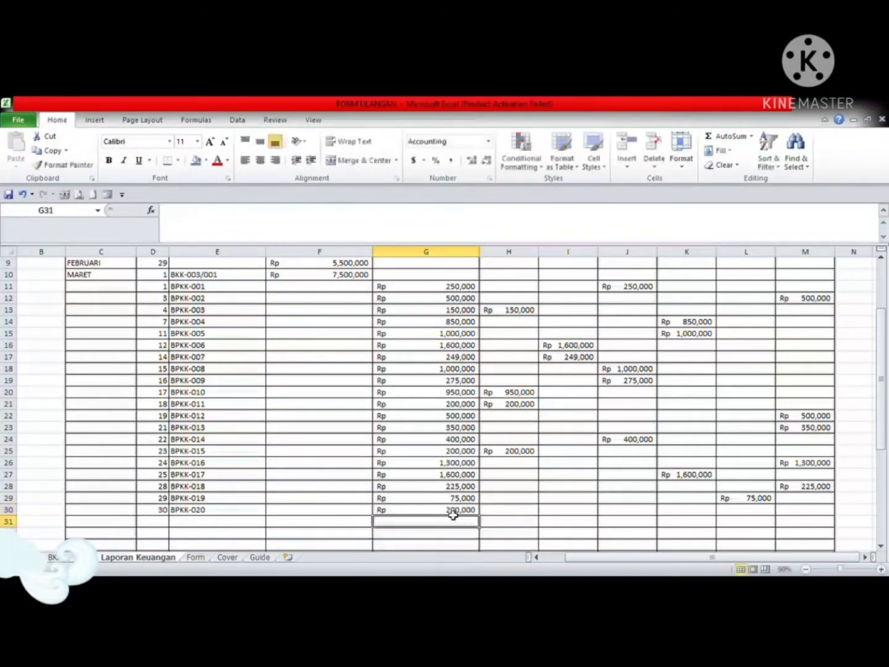
Copy the BPKK-020 Kredit amount into the account 111 column of the same row, cell H30
{"action": "left_click", "coordinate": [465, 511]}
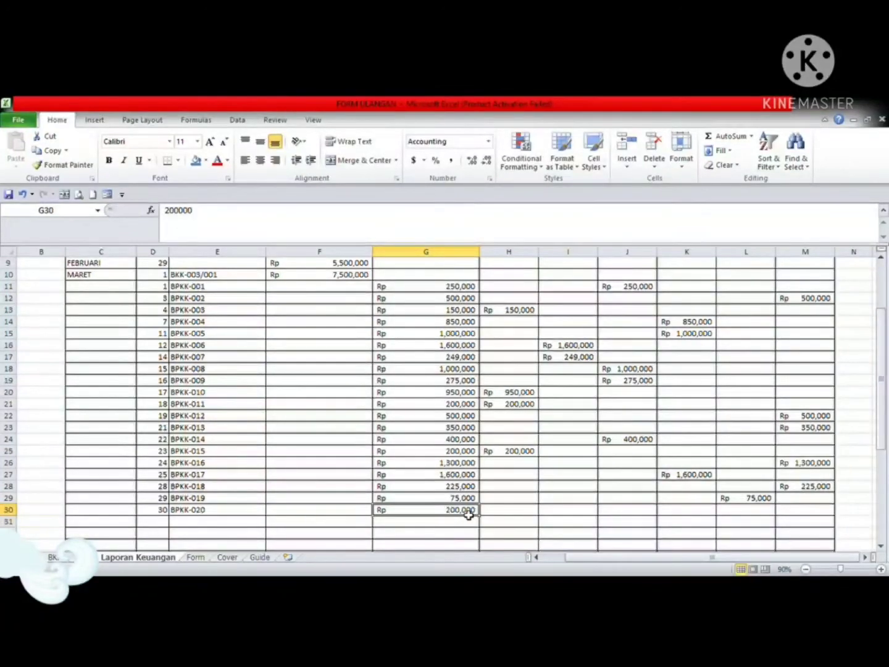
{"action": "key", "text": "ctrl+c"}
{"action": "left_click", "coordinate": [528, 513]}
{"action": "key", "text": "ctrl+v"}
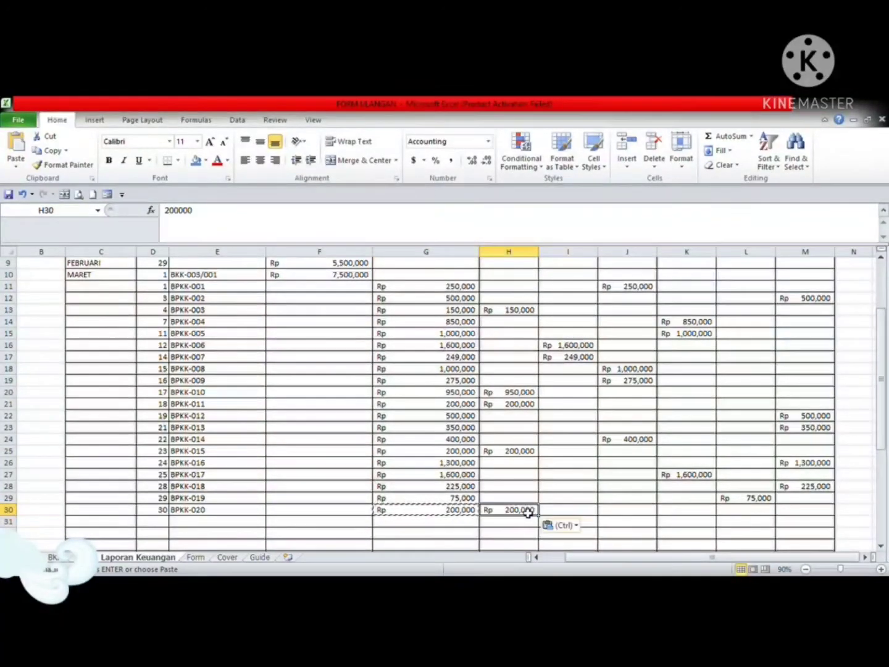
{"action": "left_click", "coordinate": [716, 500]}
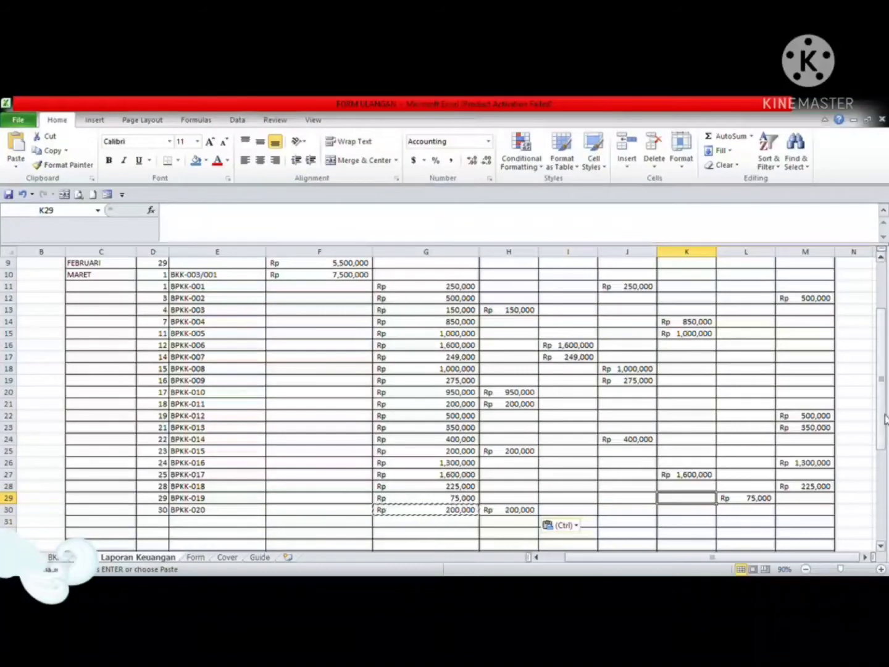
Fill the Kredit header and the Akun yang di debet headers, including account numbers 111 to 116, with the table's blue header colour
{"action": "scroll", "coordinate": [884, 374], "scroll_direction": "up", "scroll_amount": 3}
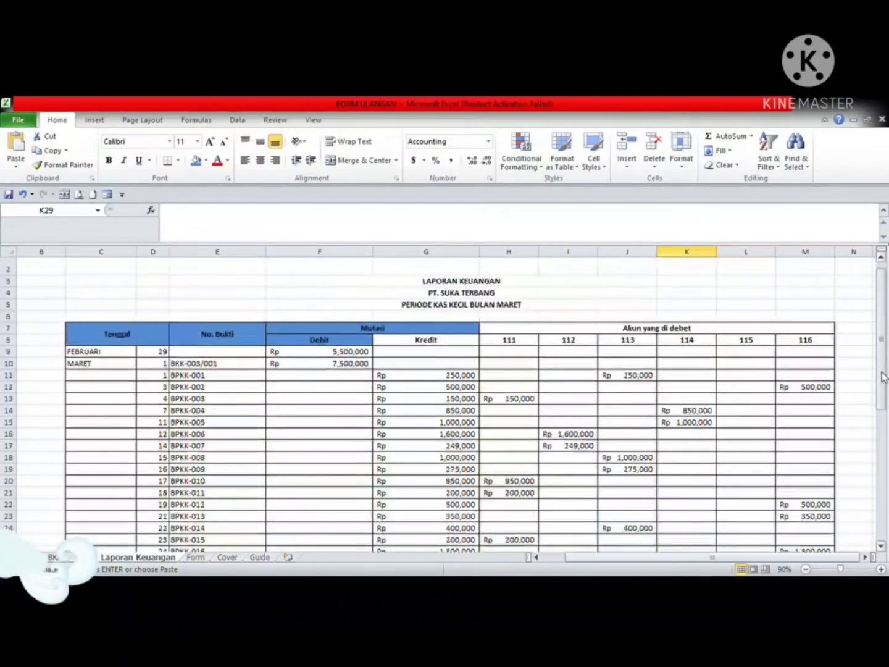
{"action": "scroll", "coordinate": [884, 374], "scroll_direction": "down", "scroll_amount": 2}
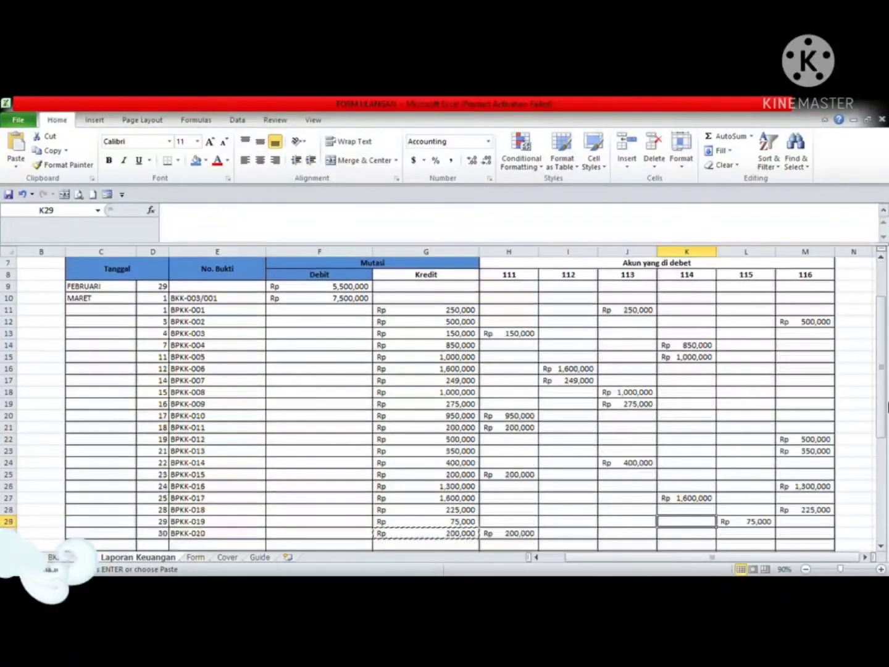
{"action": "scroll", "coordinate": [887, 402], "scroll_direction": "up", "scroll_amount": 1}
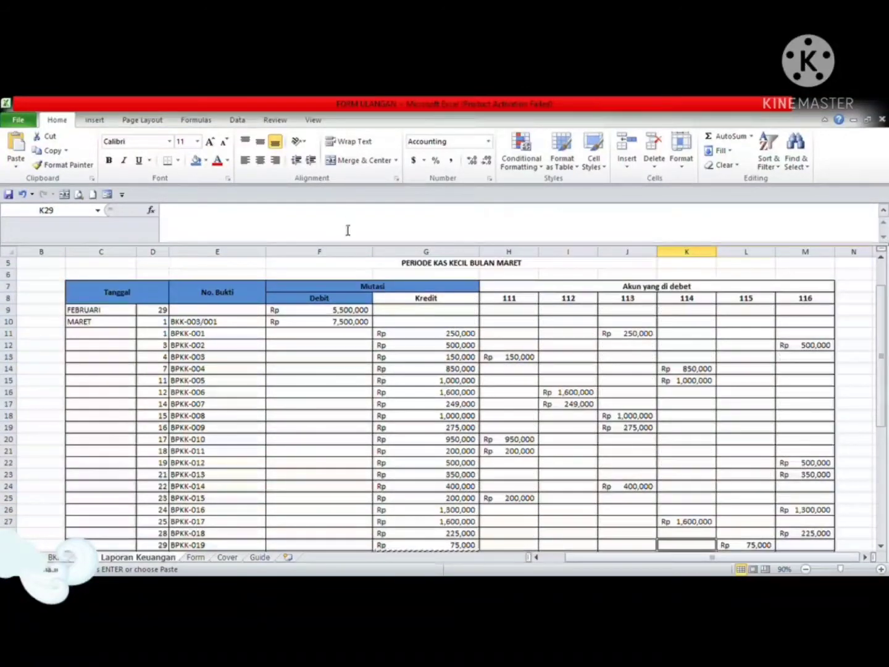
{"action": "left_click", "coordinate": [432, 303]}
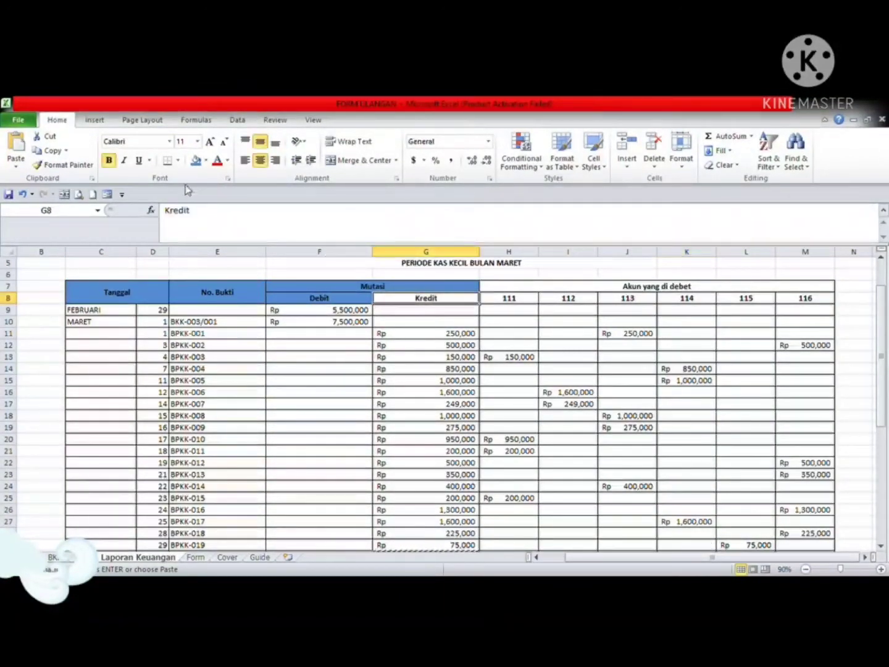
{"action": "left_click", "coordinate": [196, 160]}
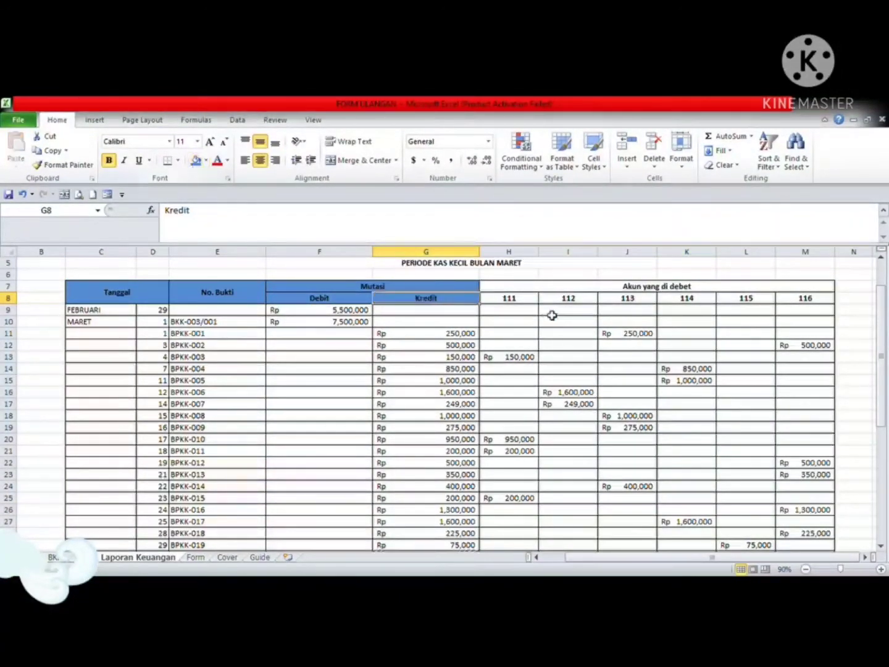
{"action": "left_click", "coordinate": [519, 290]}
{"action": "left_click_drag", "start_coordinate": [539, 297], "coordinate": [752, 303]}
{"action": "left_click", "coordinate": [195, 160]}
{"action": "left_click", "coordinate": [457, 408]}
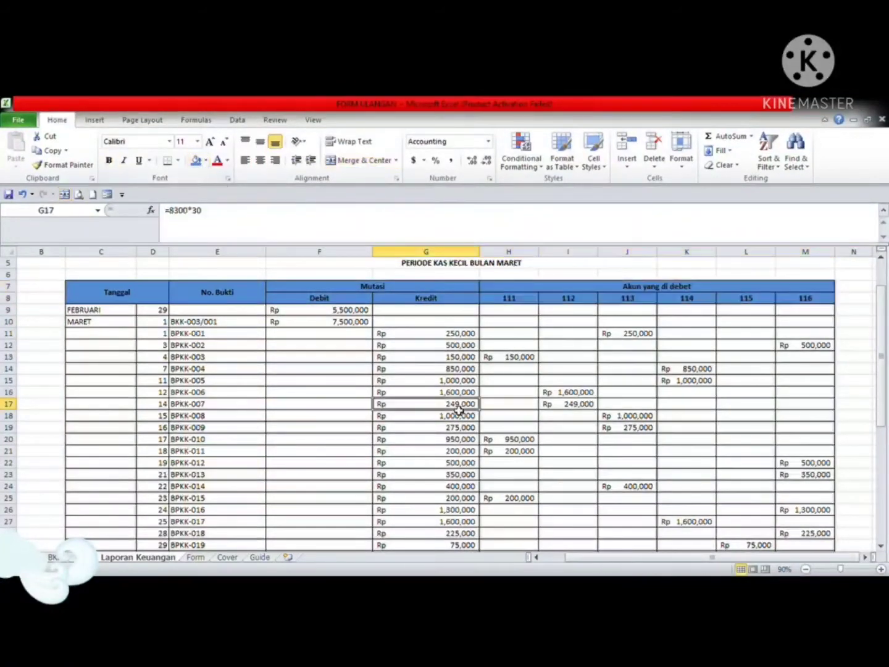
Delete the empty rows 31 to 39 between voucher BPKK-020 and the Jumlah row
{"action": "left_click_drag", "start_coordinate": [881, 348], "coordinate": [886, 451]}
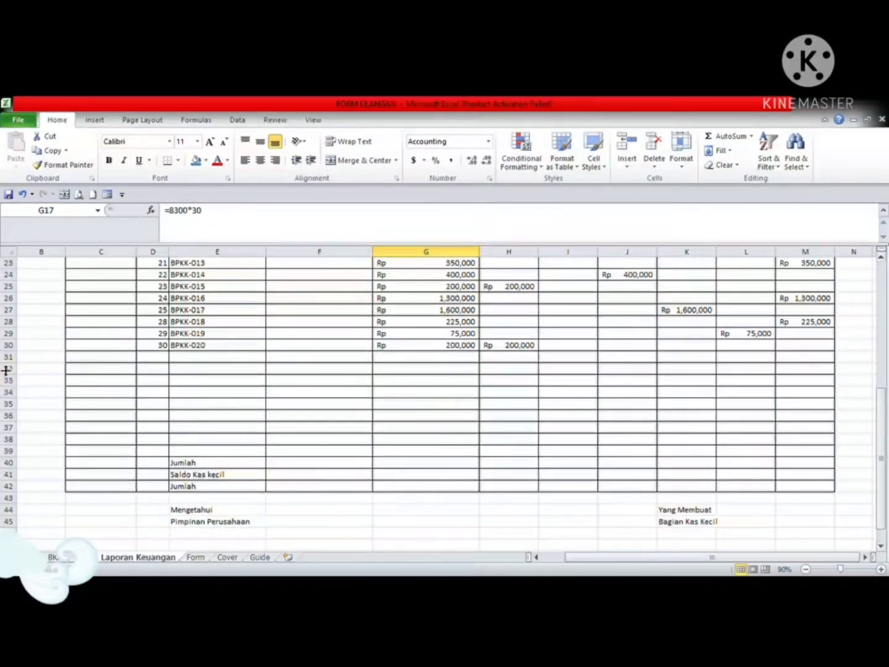
{"action": "left_click_drag", "start_coordinate": [8, 358], "coordinate": [10, 456]}
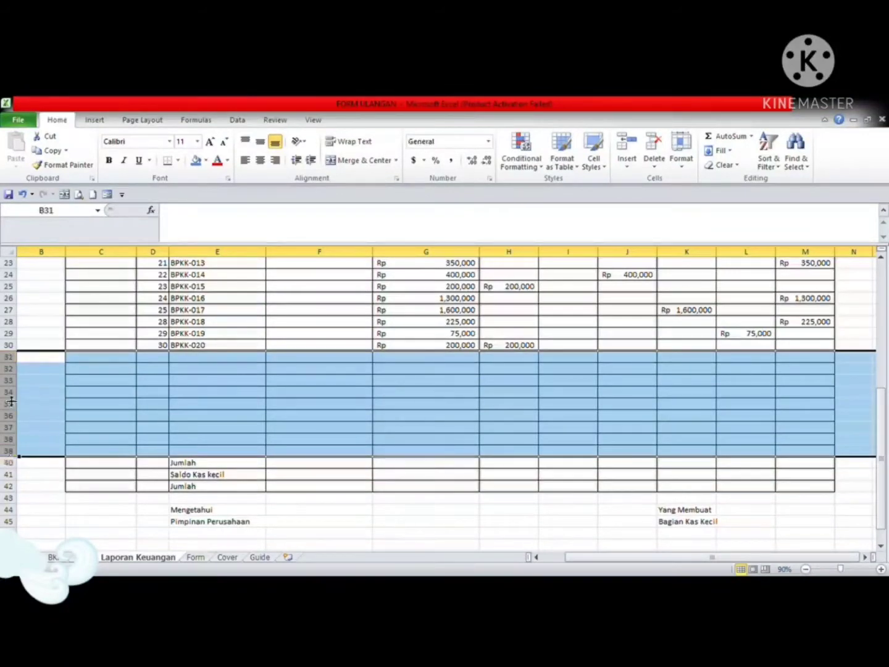
{"action": "key", "text": "ctrl+minus"}
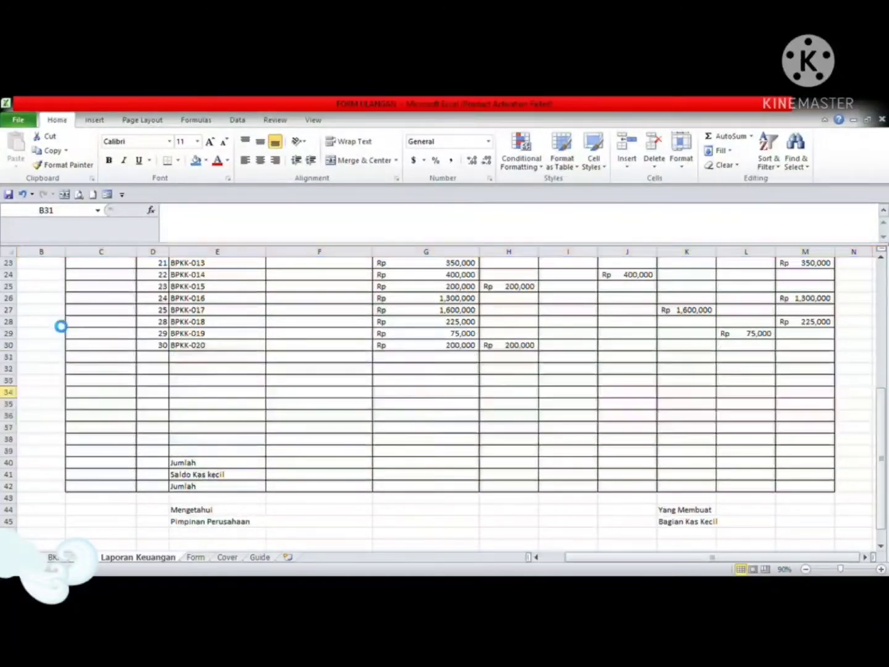
{"action": "left_click", "coordinate": [478, 398]}
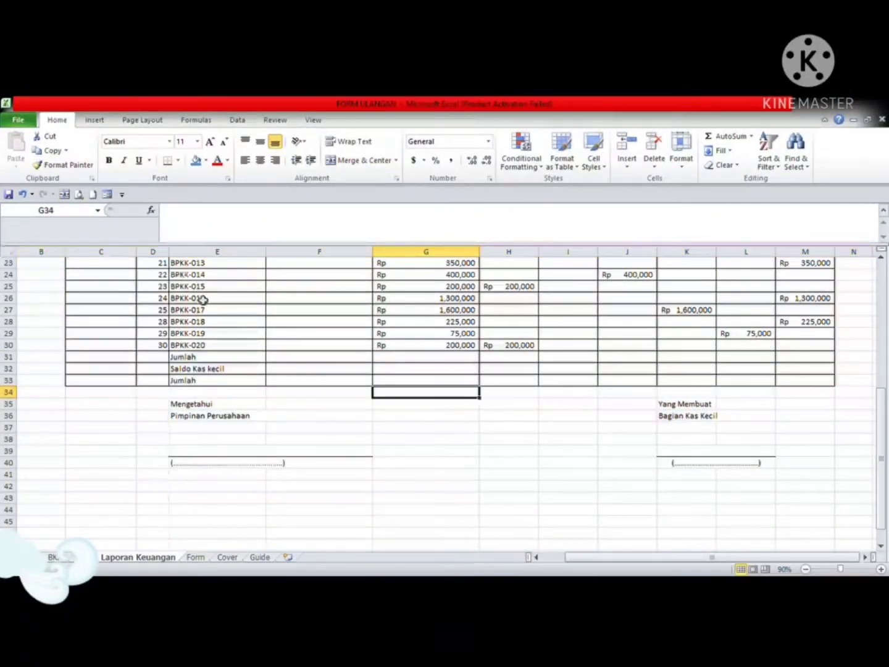
Make the Jumlah, Saldo Kas kecil and Jumlah labels in E31:E33 bold
{"action": "left_click", "coordinate": [186, 357]}
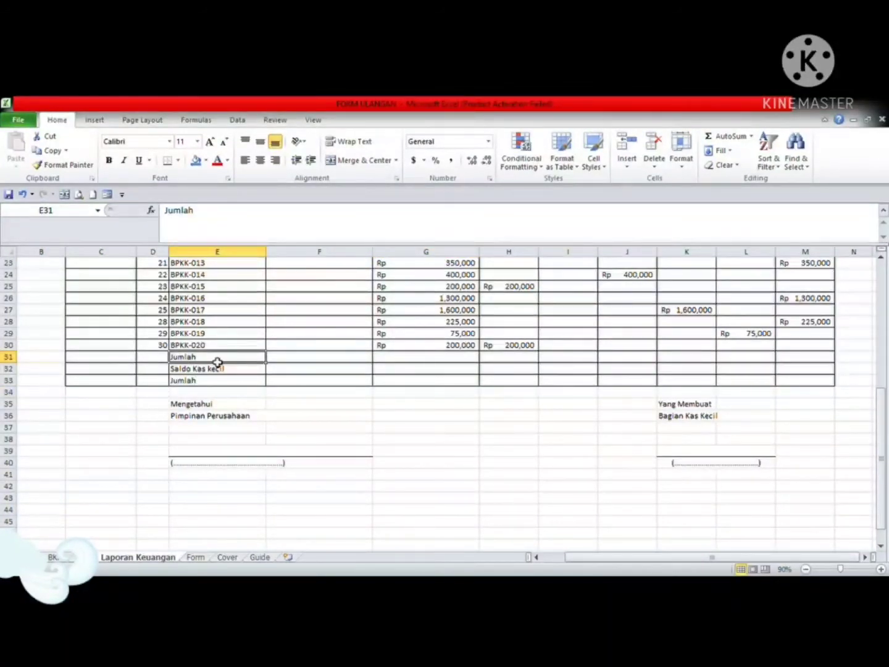
{"action": "left_click_drag", "start_coordinate": [217, 362], "coordinate": [225, 382]}
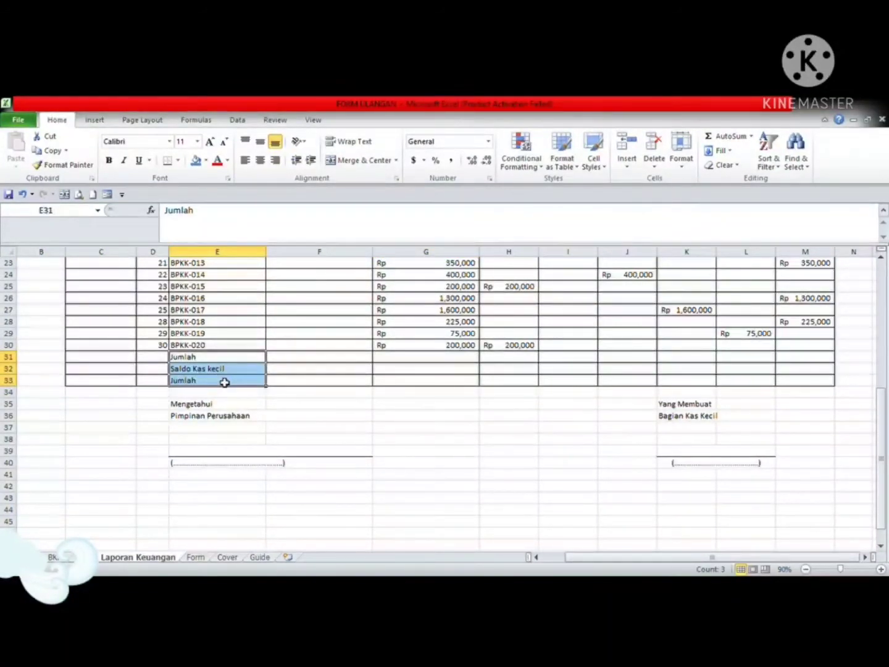
{"action": "key", "text": "ctrl+b"}
{"action": "left_click", "coordinate": [365, 394]}
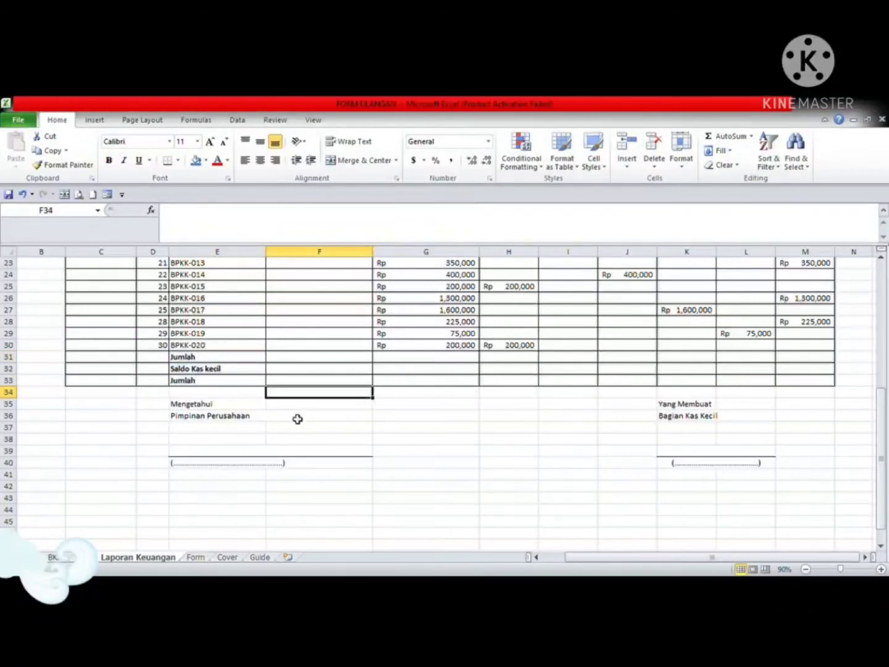
{"action": "left_click_drag", "start_coordinate": [102, 359], "coordinate": [206, 378]}
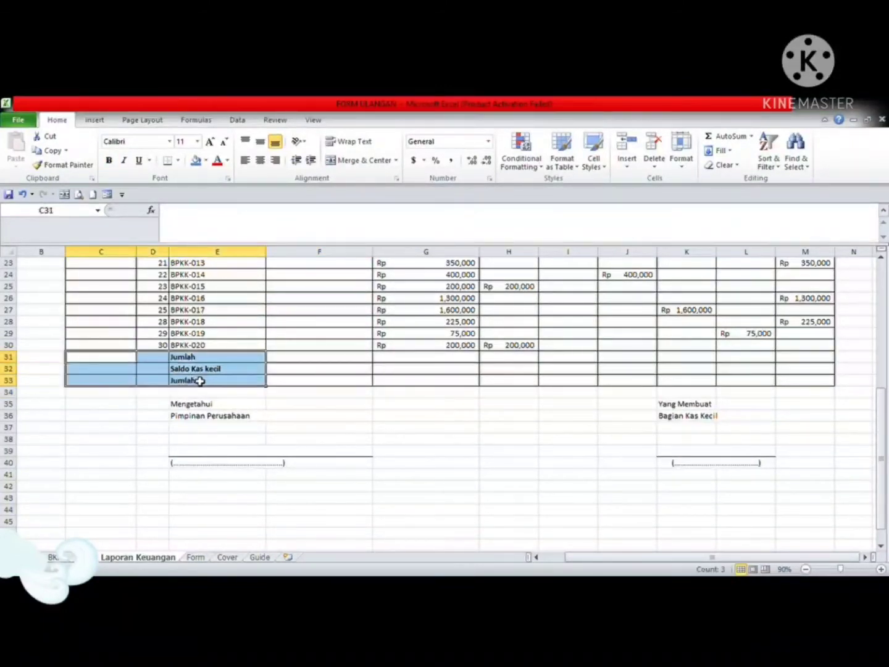
{"action": "left_click", "coordinate": [356, 162]}
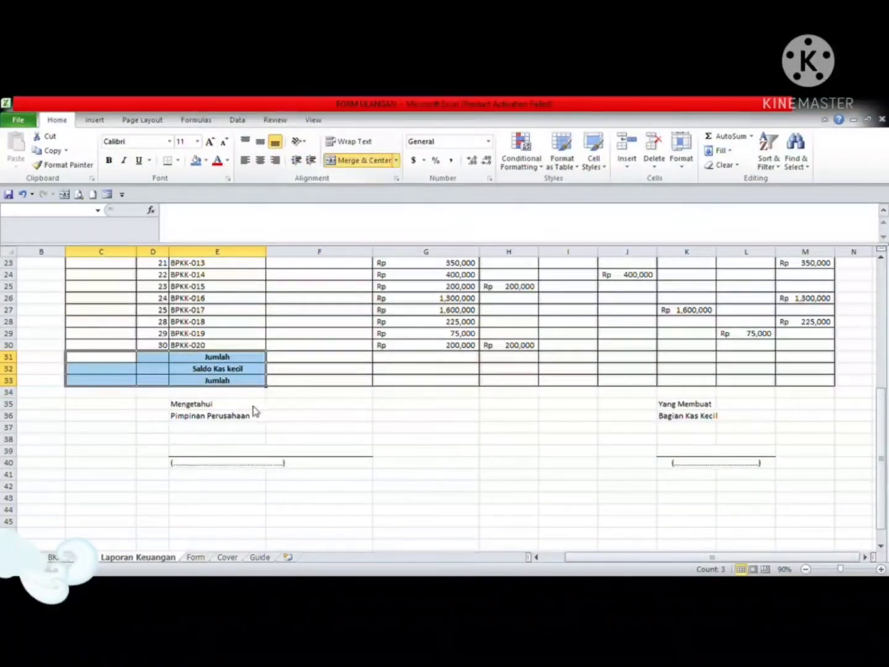
{"action": "key", "text": "ctrl+z"}
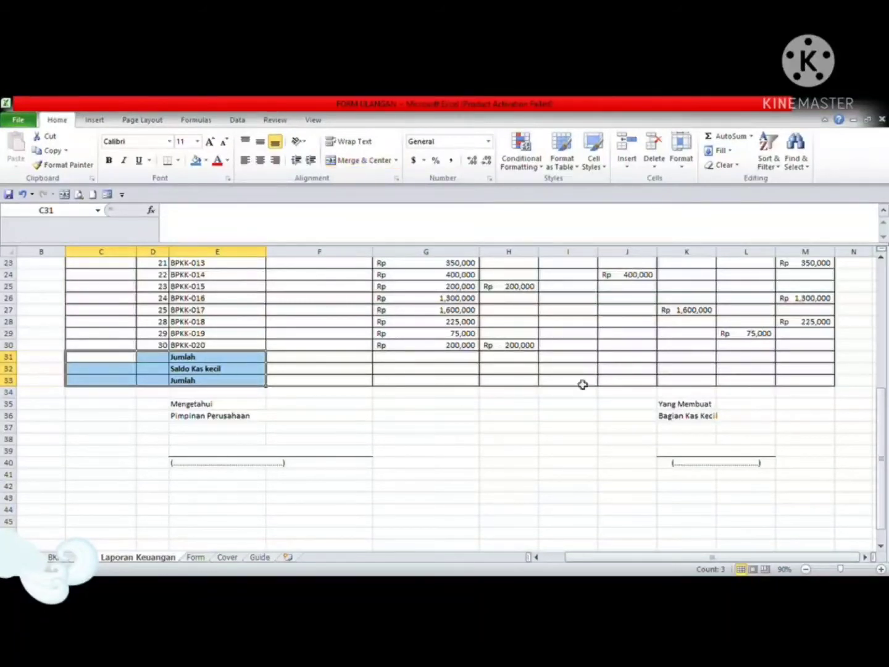
Try to merge and center the whole label block C31:E33
{"action": "left_click", "coordinate": [426, 509]}
{"action": "left_click_drag", "start_coordinate": [73, 364], "coordinate": [175, 384]}
{"action": "left_click", "coordinate": [361, 160]}
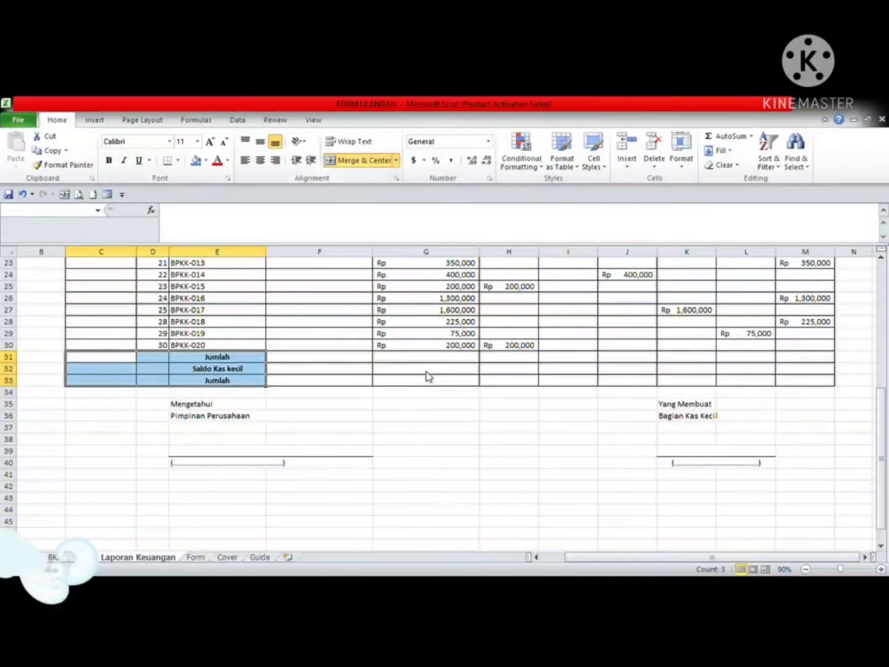
{"action": "key", "text": "ctrl+z"}
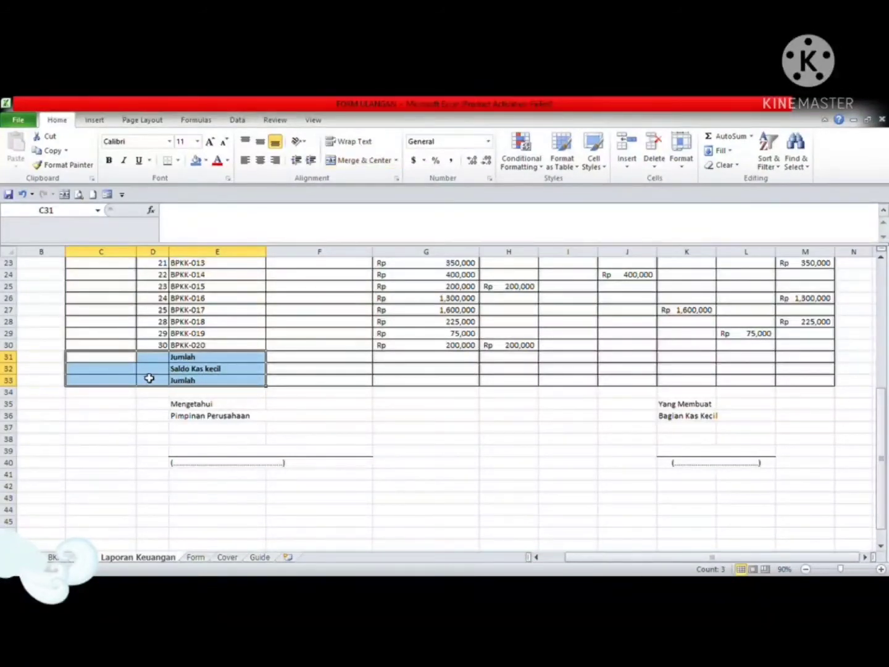
Try to merge and center the empty cells C31:D33 beside the Jumlah and Saldo Kas kecil labels
{"action": "left_click_drag", "start_coordinate": [148, 379], "coordinate": [122, 363]}
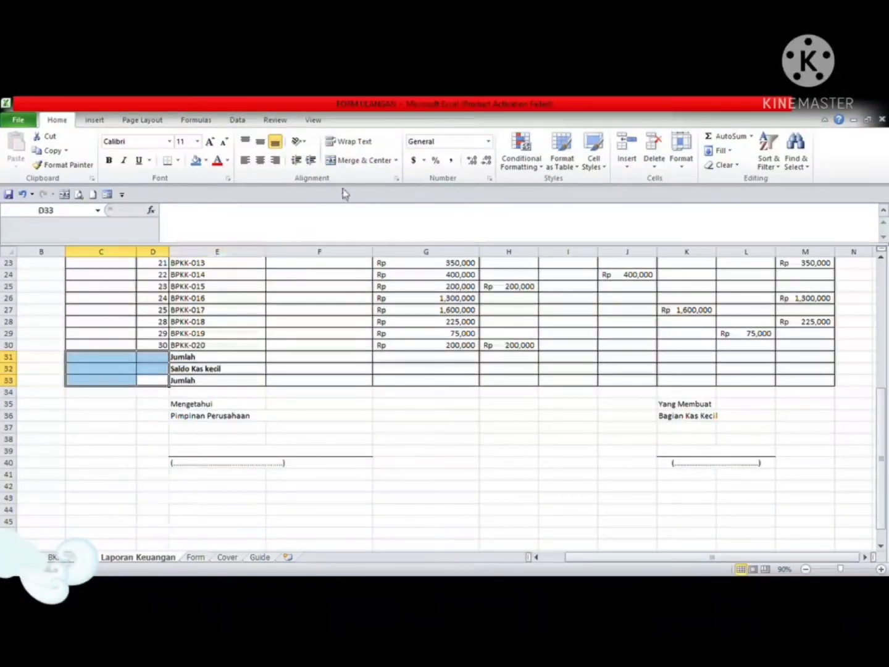
{"action": "left_click", "coordinate": [361, 160]}
{"action": "left_click", "coordinate": [302, 392]}
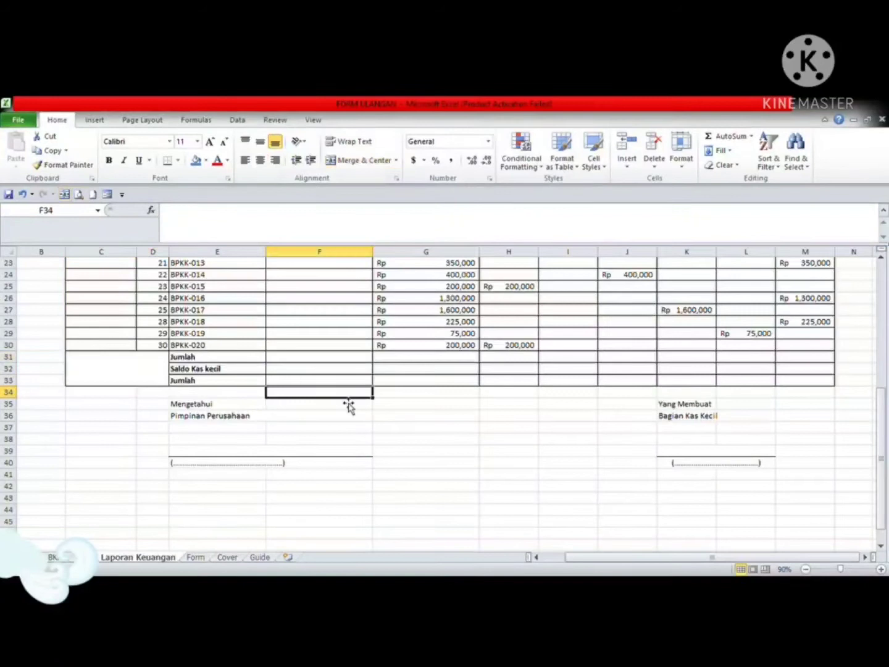
{"action": "left_click", "coordinate": [453, 481]}
{"action": "left_click_drag", "start_coordinate": [149, 361], "coordinate": [188, 364]}
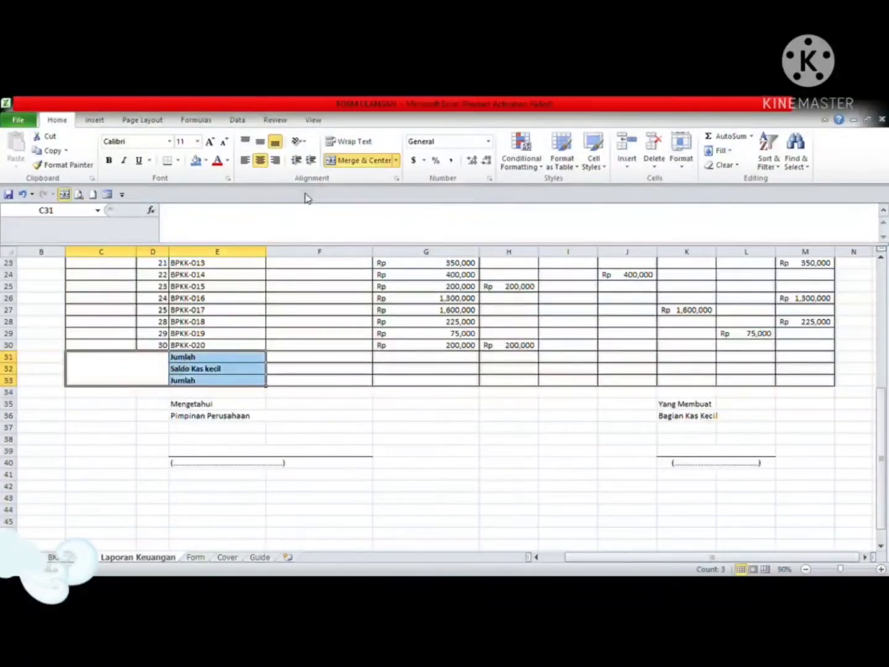
{"action": "left_click", "coordinate": [232, 394]}
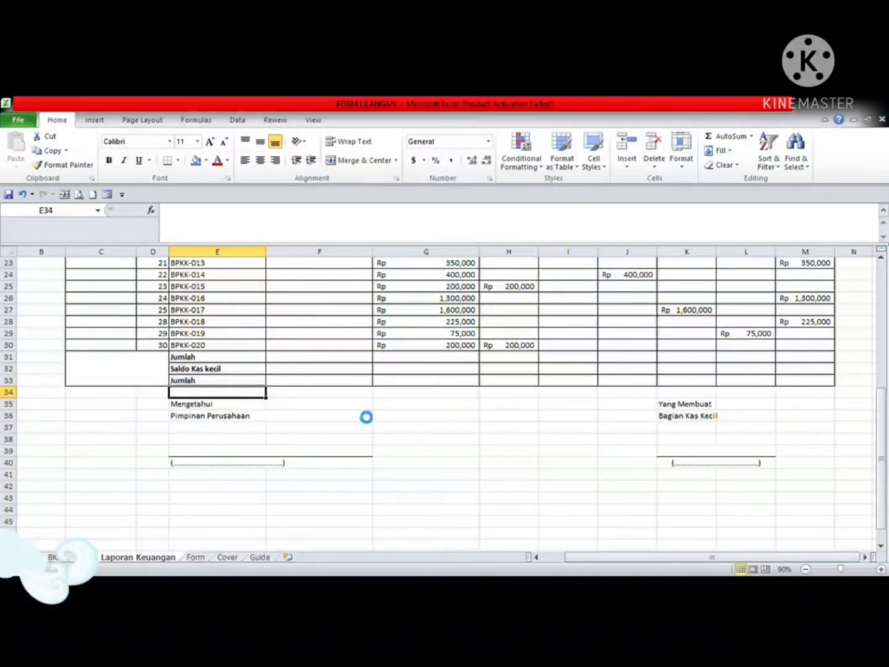
{"action": "key", "text": "ctrl+z"}
Merge and center the first Jumlah label across C31:E31
{"action": "left_click_drag", "start_coordinate": [114, 358], "coordinate": [206, 358]}
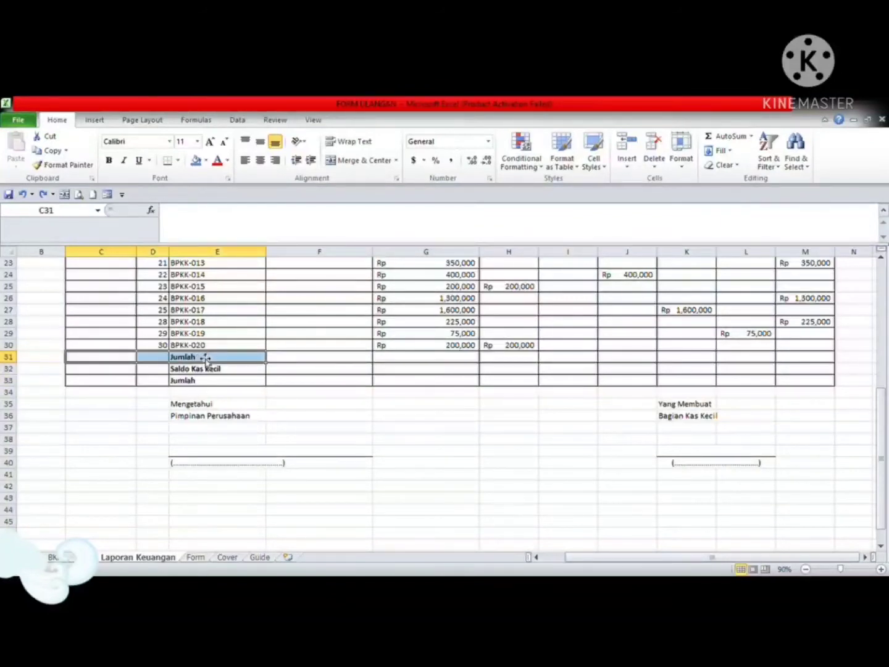
{"action": "left_click", "coordinate": [358, 160]}
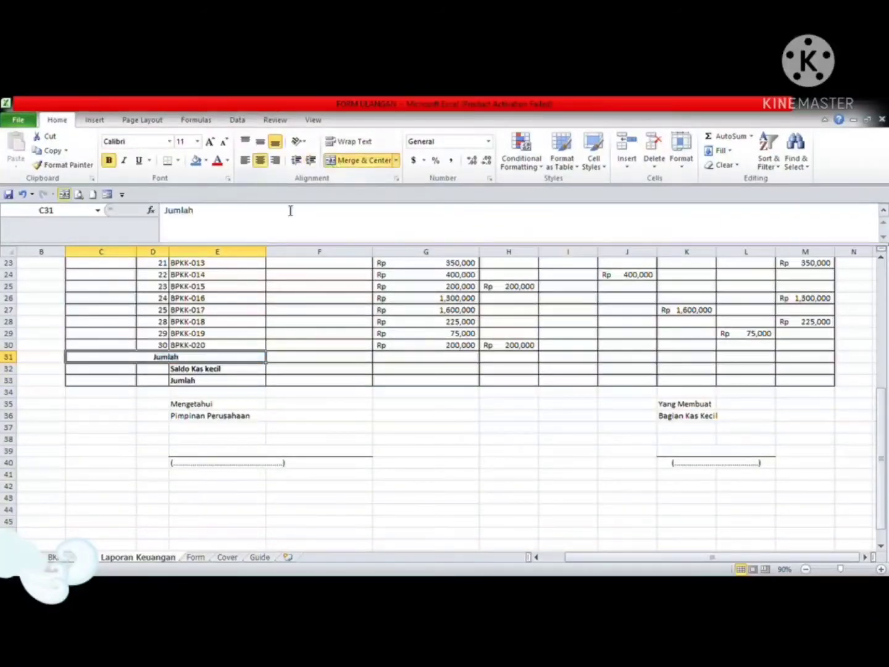
Try to copy the merged Jumlah cell's format onto the Saldo Kas kecil row
{"action": "left_click", "coordinate": [69, 164]}
{"action": "mouse_move", "coordinate": [114, 368]}
{"action": "left_mouse_down"}
{"action": "mouse_move", "coordinate": [176, 367]}
{"action": "mouse_move", "coordinate": [186, 380]}
{"action": "mouse_move", "coordinate": [209, 368]}
{"action": "mouse_move", "coordinate": [125, 367]}
{"action": "left_mouse_up"}
{"action": "left_click", "coordinate": [342, 395]}
{"action": "key", "text": "ctrl+z"}
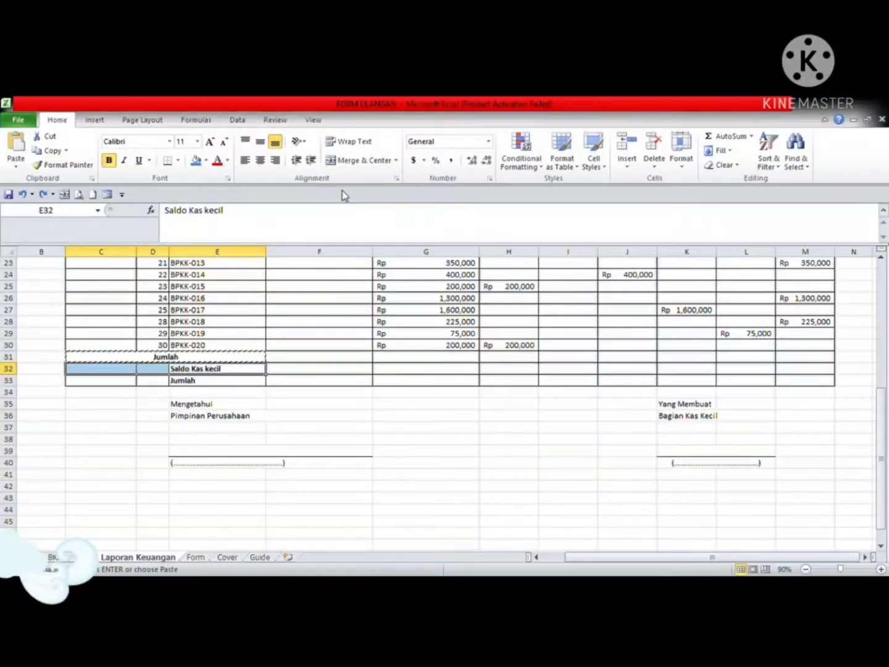
Merge and center the Saldo Kas kecil label across C32:E32 and the last Jumlah label across C33:E33
{"action": "left_click", "coordinate": [363, 161]}
{"action": "left_click_drag", "start_coordinate": [220, 383], "coordinate": [115, 384]}
{"action": "left_click", "coordinate": [377, 160]}
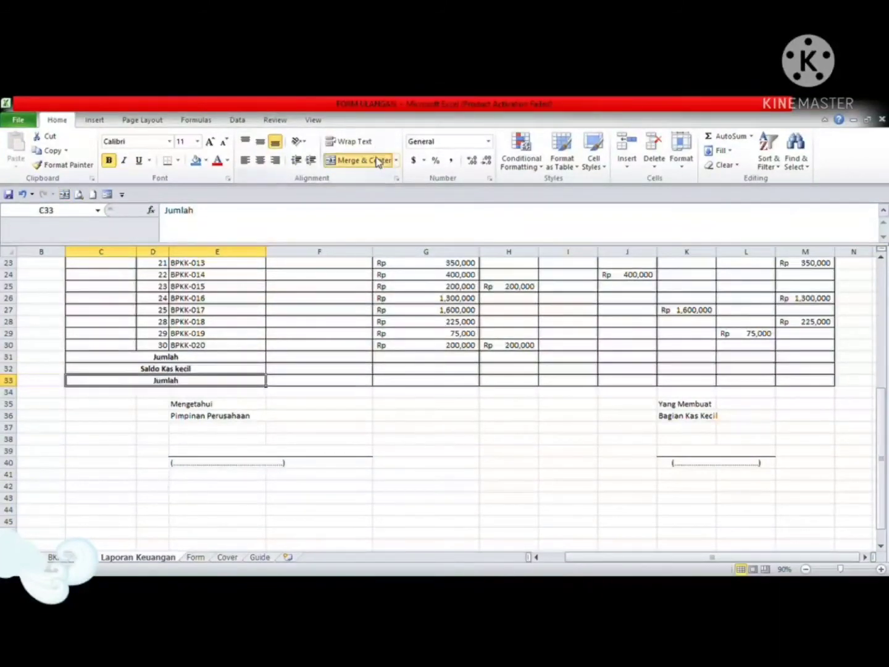
{"action": "left_click", "coordinate": [370, 403]}
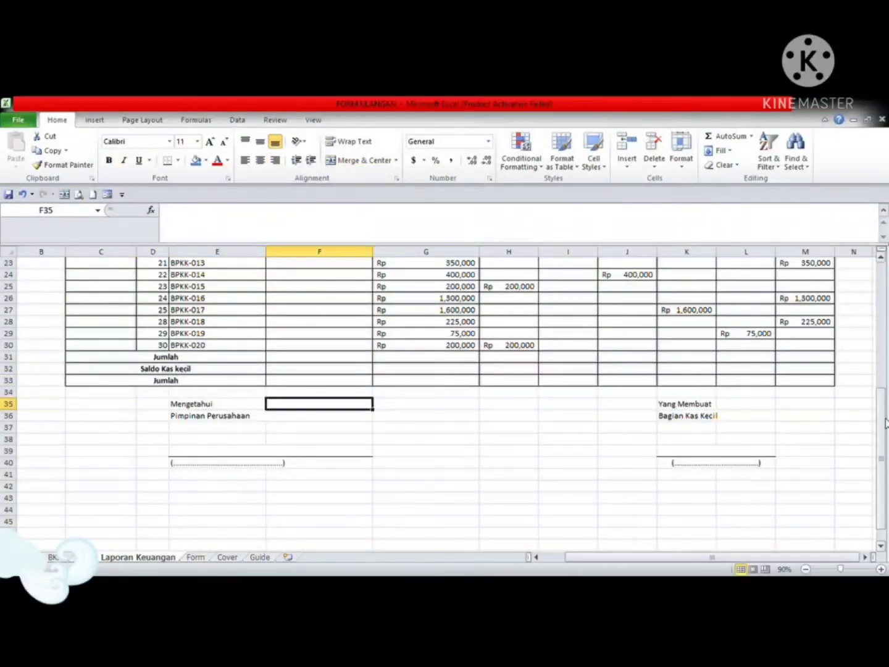
Enter a SUM formula over F9:F10 in the Debit cell of the Jumlah row, F31
{"action": "scroll", "coordinate": [881, 395], "scroll_direction": "up", "scroll_amount": 6}
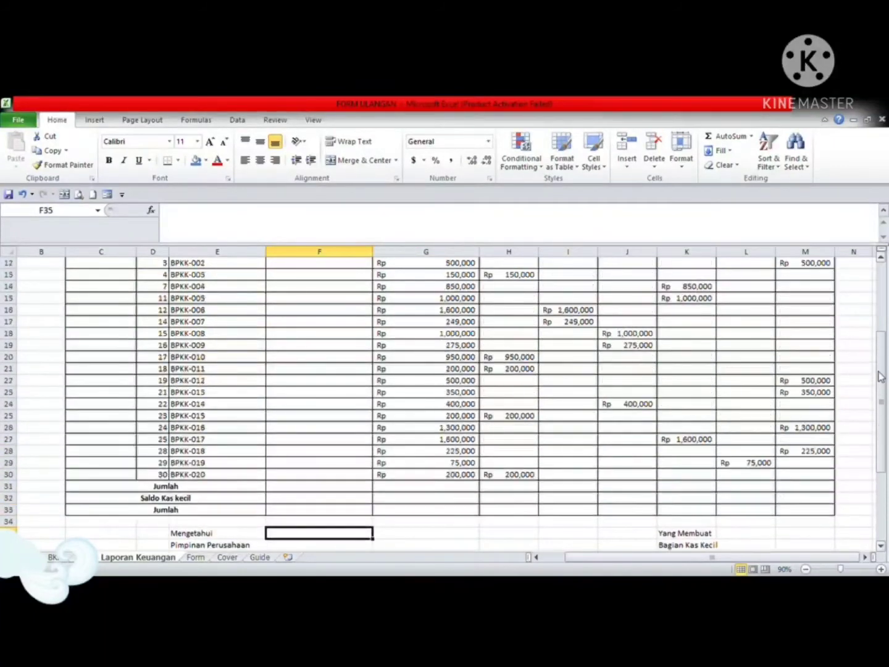
{"action": "scroll", "coordinate": [624, 426], "scroll_direction": "down", "scroll_amount": 2}
{"action": "left_click", "coordinate": [334, 477]}
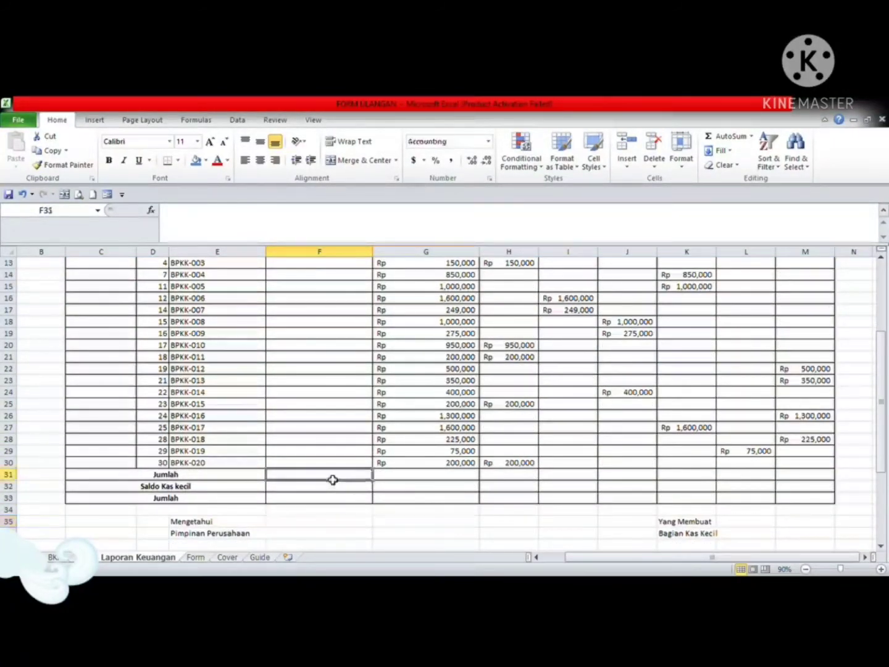
{"action": "type", "text": "="}
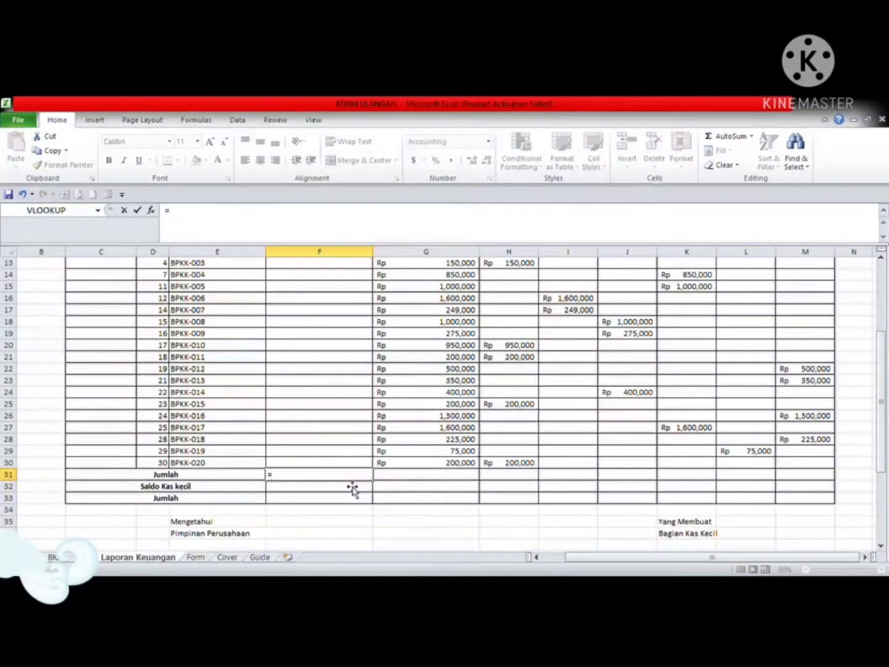
{"action": "type", "text": "sum("}
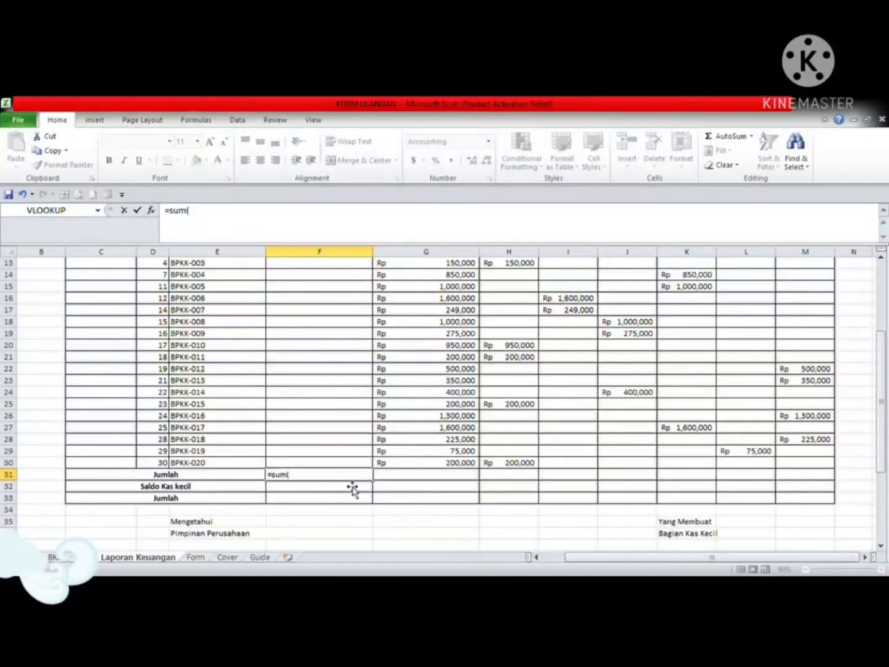
{"action": "scroll", "coordinate": [880, 441], "scroll_direction": "up", "scroll_amount": 2}
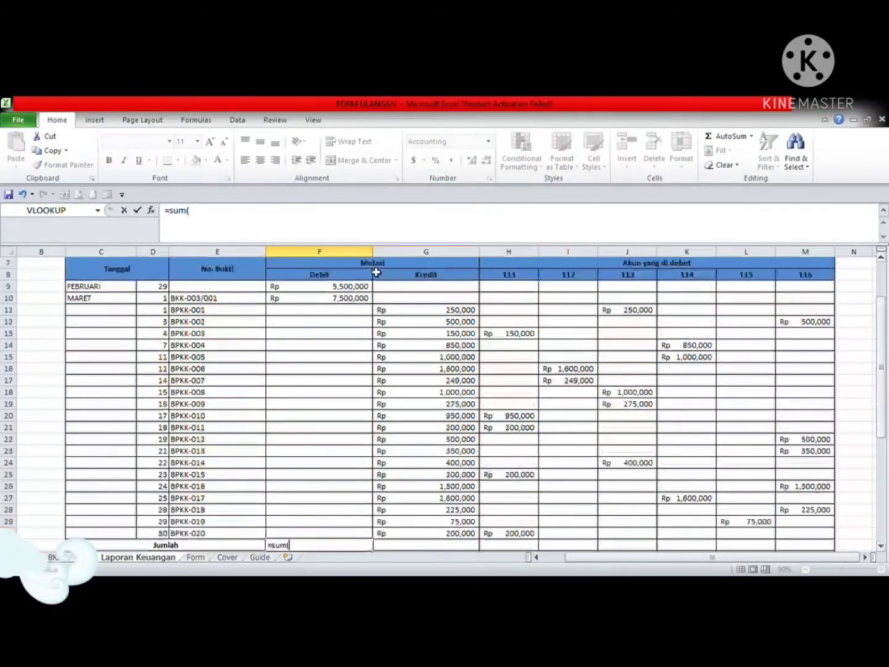
{"action": "left_click_drag", "start_coordinate": [346, 286], "coordinate": [350, 305]}
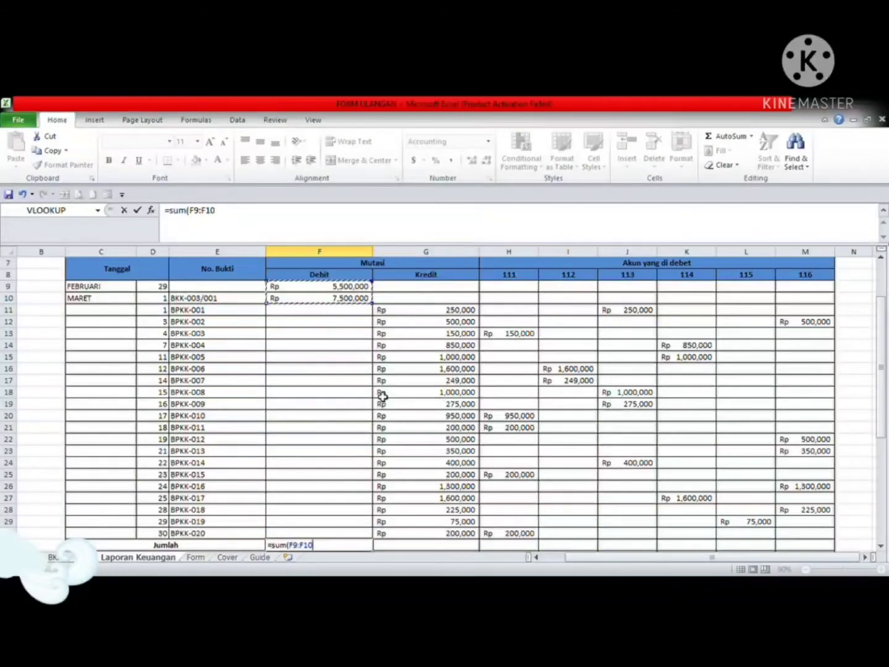
{"action": "key", "text": "Return"}
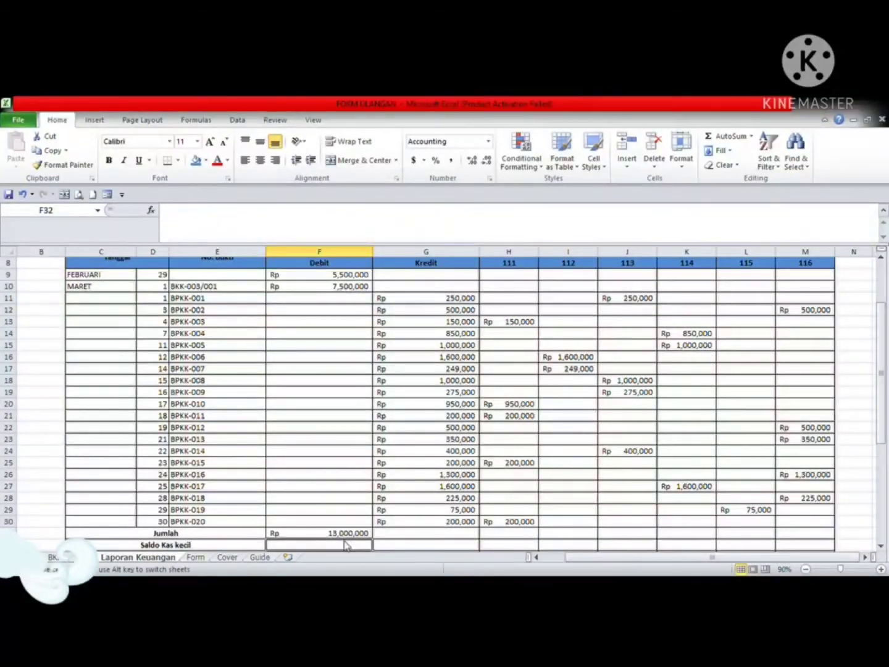
Try to fill the F31 total formula across the Jumlah row as far as column L
{"action": "key", "text": "Up"}
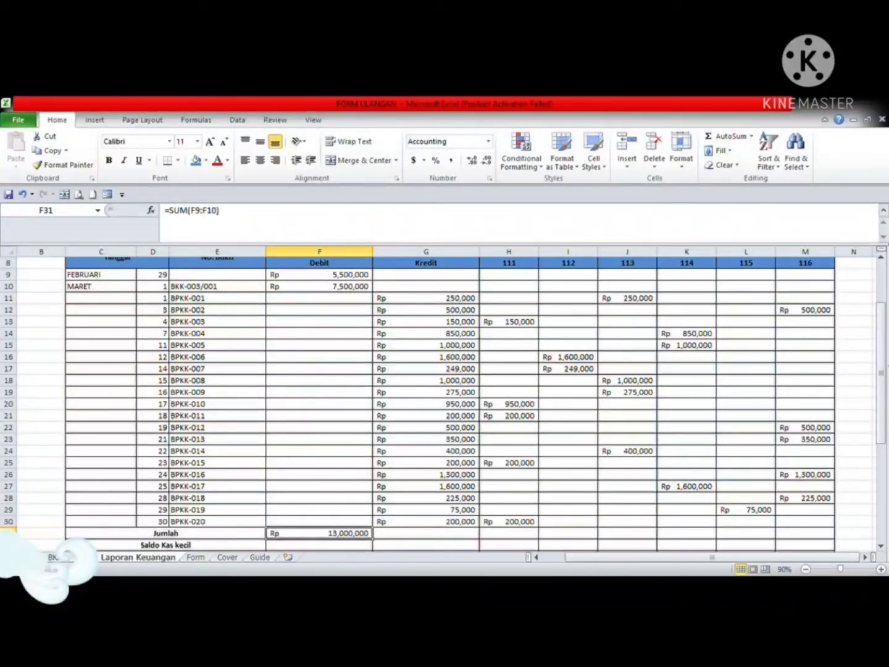
{"action": "scroll", "coordinate": [884, 376], "scroll_direction": "down", "scroll_amount": 1}
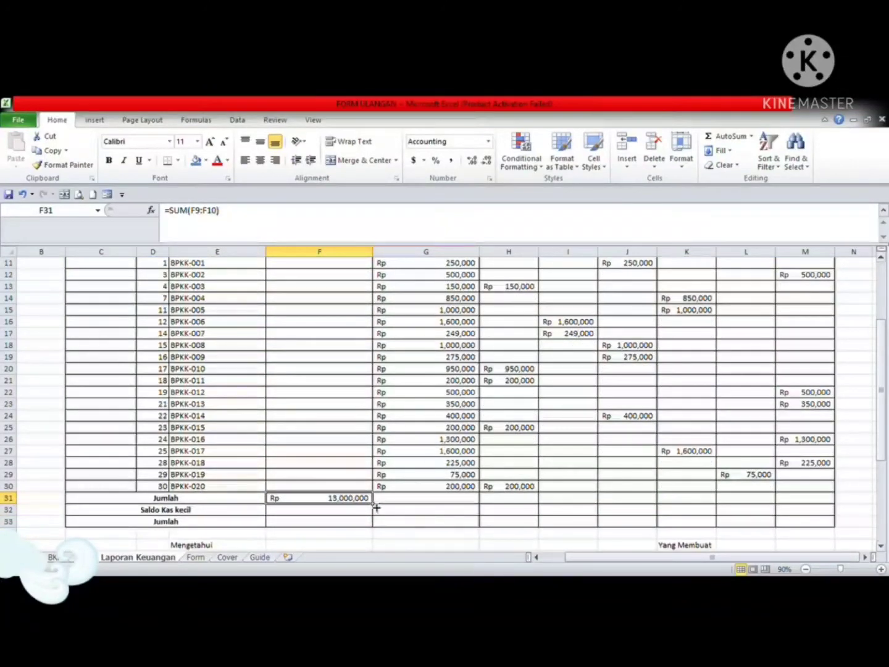
{"action": "left_click_drag", "start_coordinate": [375, 505], "coordinate": [809, 506]}
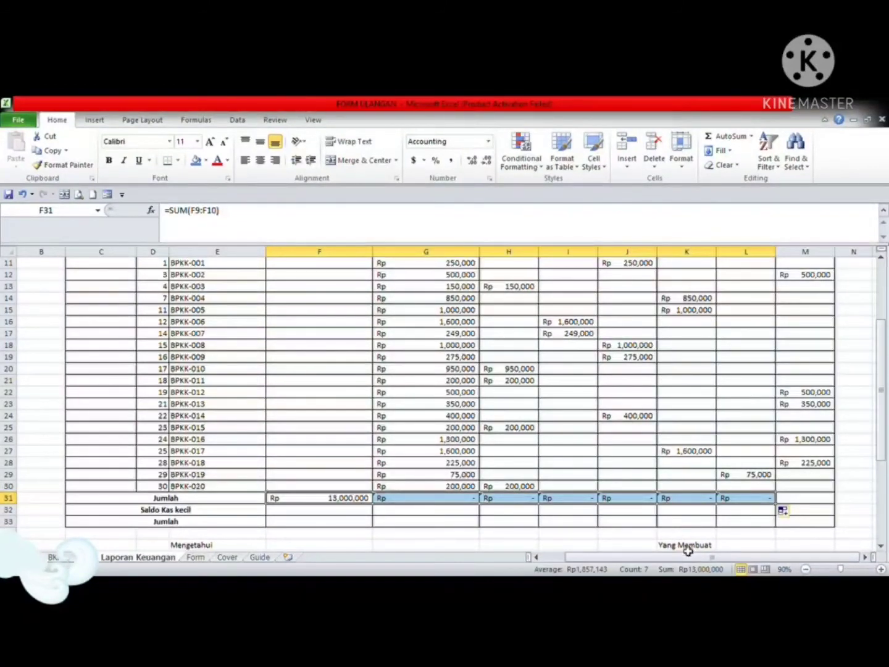
{"action": "key", "text": "ctrl+z"}
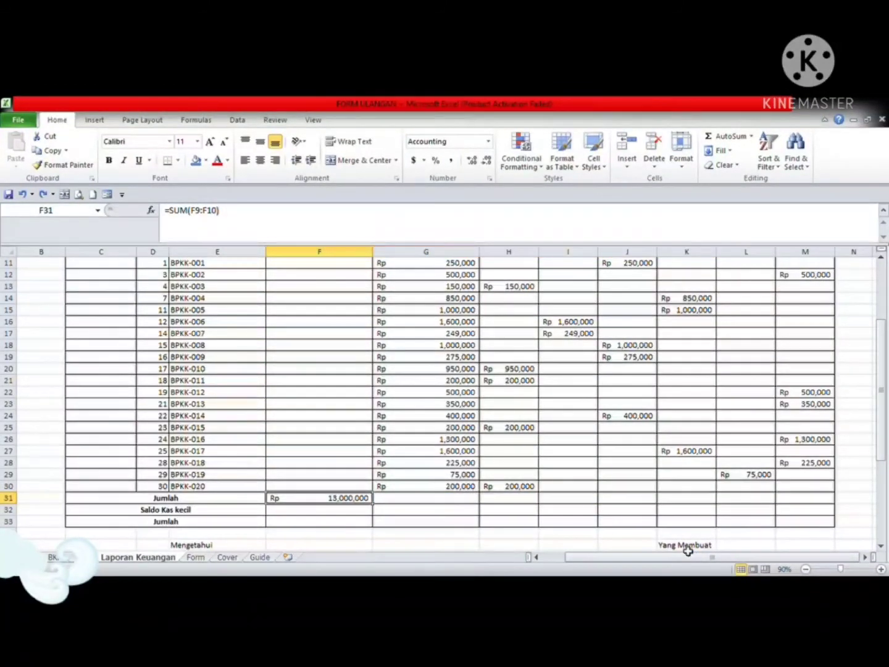
Change the range of the SUM formula in F31 to F9:F30
{"action": "left_click", "coordinate": [234, 214]}
{"action": "left_click_drag", "start_coordinate": [223, 214], "coordinate": [198, 215]}
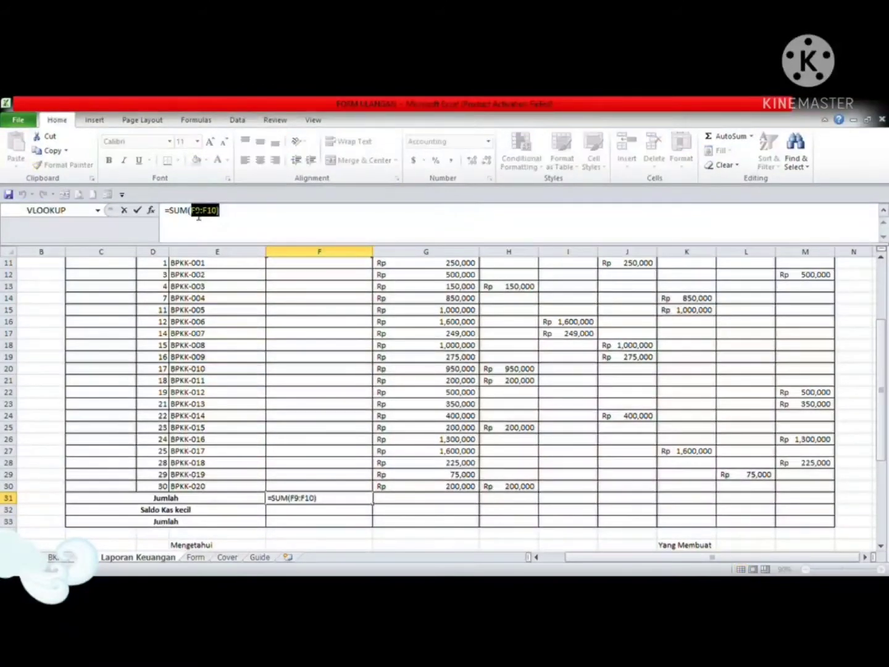
{"action": "key", "text": "BackSpace"}
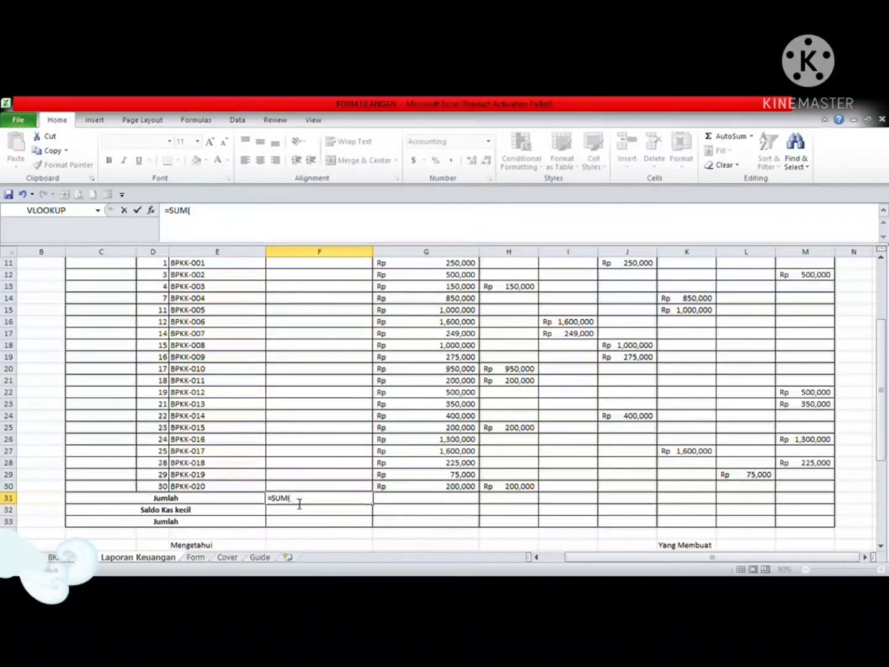
{"action": "scroll", "coordinate": [372, 501], "scroll_direction": "up", "scroll_amount": 4}
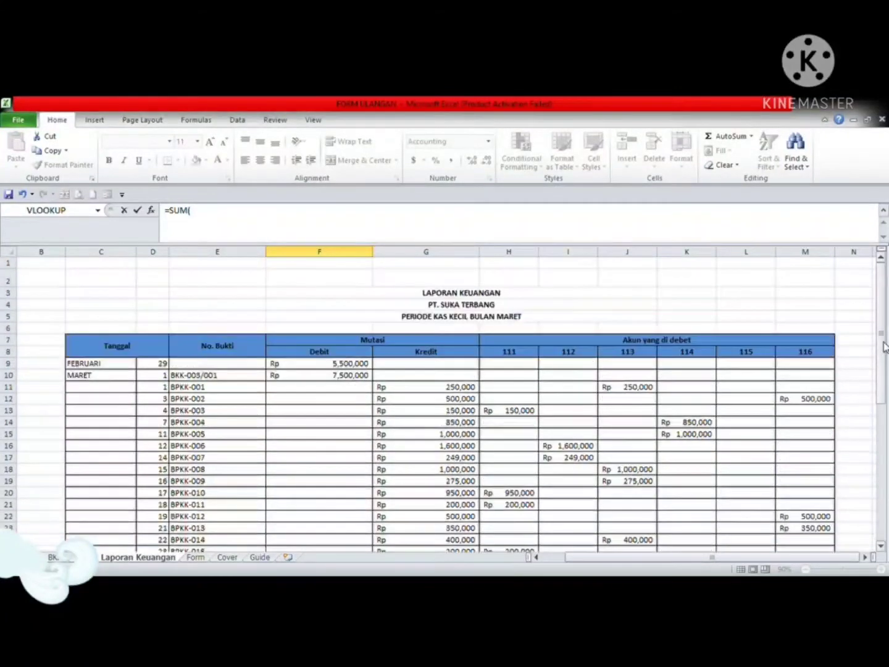
{"action": "left_click_drag", "start_coordinate": [308, 364], "coordinate": [336, 501]}
{"action": "key", "text": "Return"}
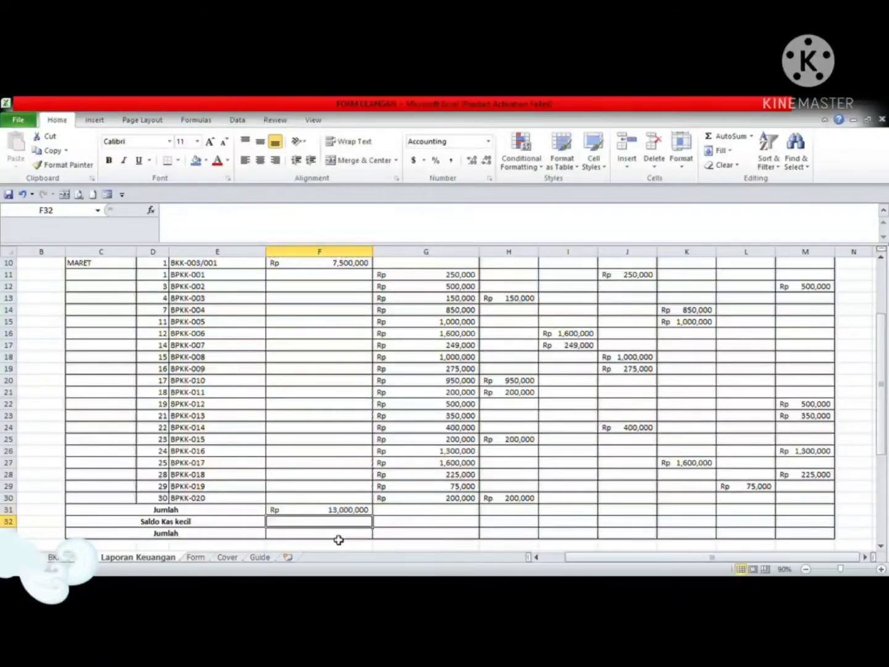
Fill the F31 total formula across the Jumlah row to M31 and check the formulas in G31 and H31
{"action": "left_click", "coordinate": [342, 514]}
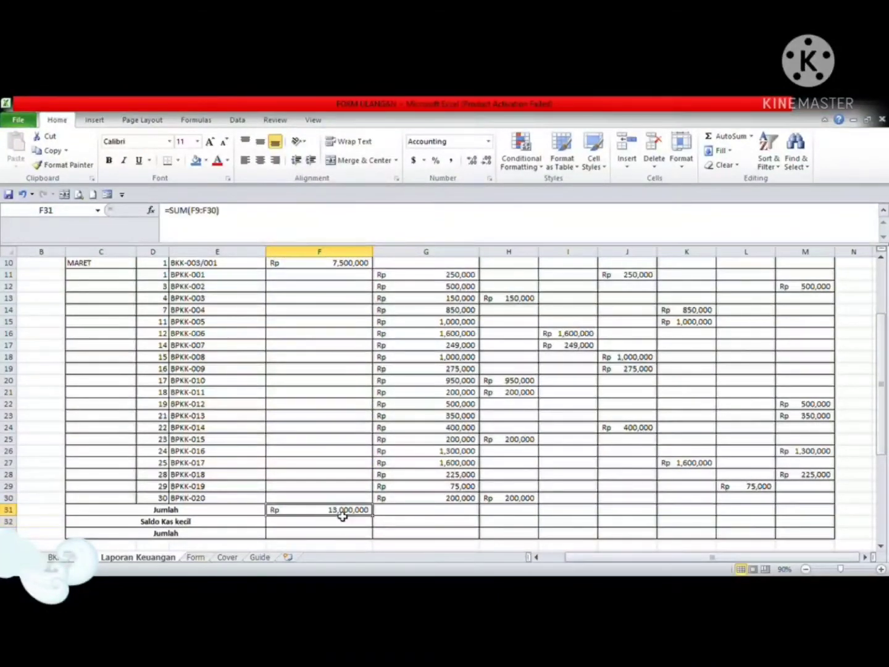
{"action": "left_click_drag", "start_coordinate": [372, 516], "coordinate": [812, 512]}
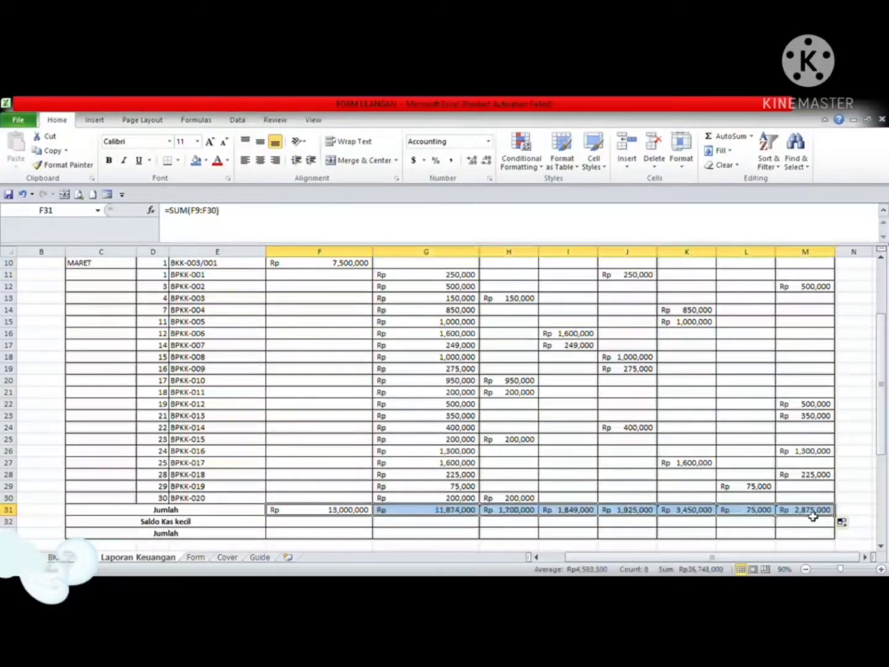
{"action": "left_click", "coordinate": [850, 501]}
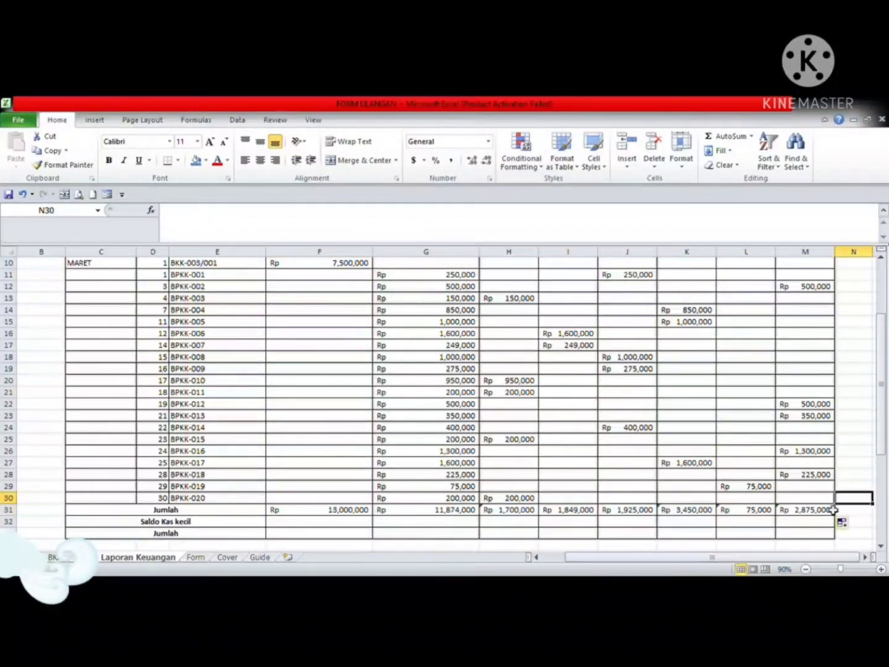
{"action": "left_click", "coordinate": [470, 510]}
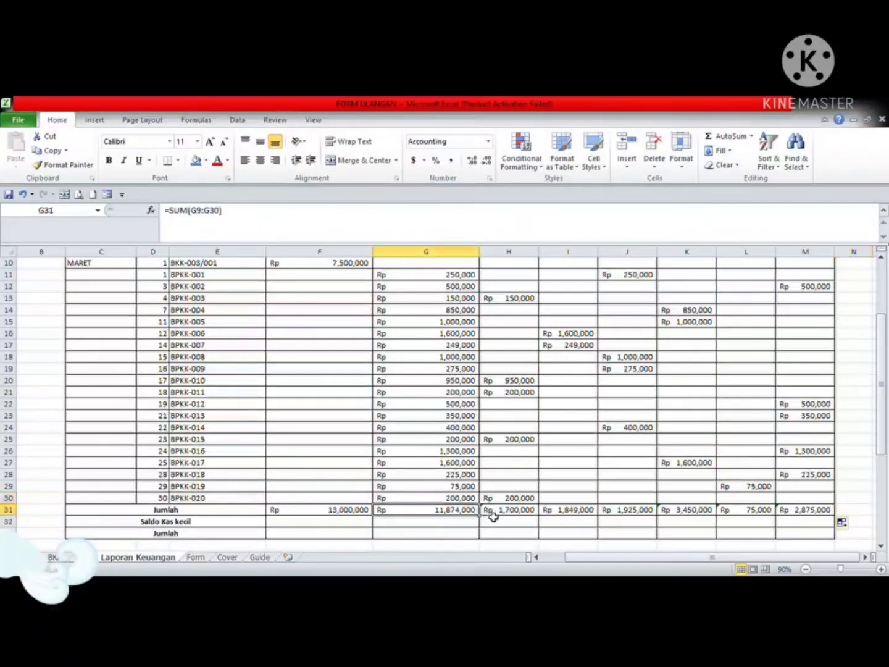
{"action": "left_click", "coordinate": [494, 515]}
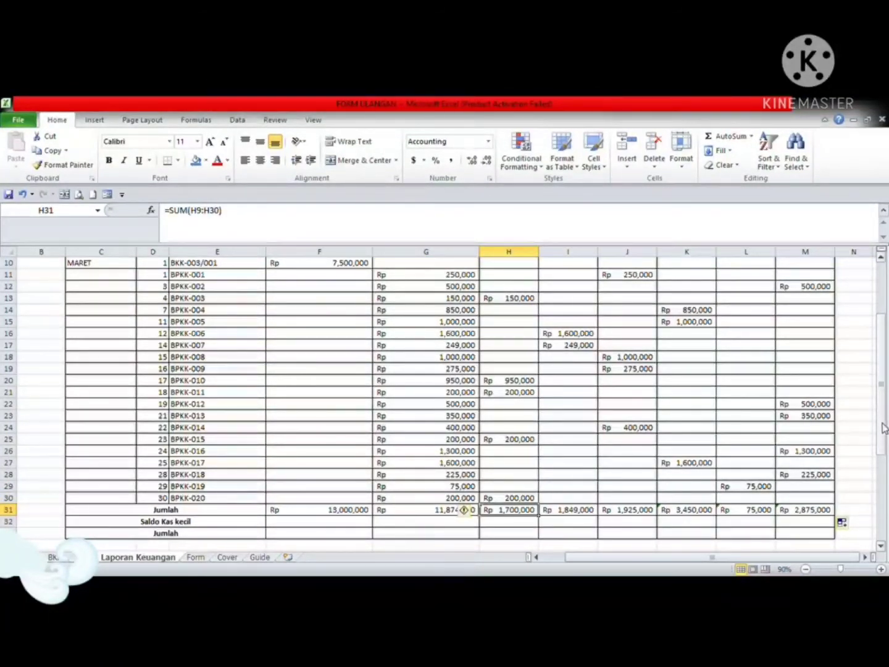
Change the label of the balance row in C32 to "Sisa Saldo Kas kecil"
{"action": "left_click_drag", "start_coordinate": [883, 425], "coordinate": [884, 433]}
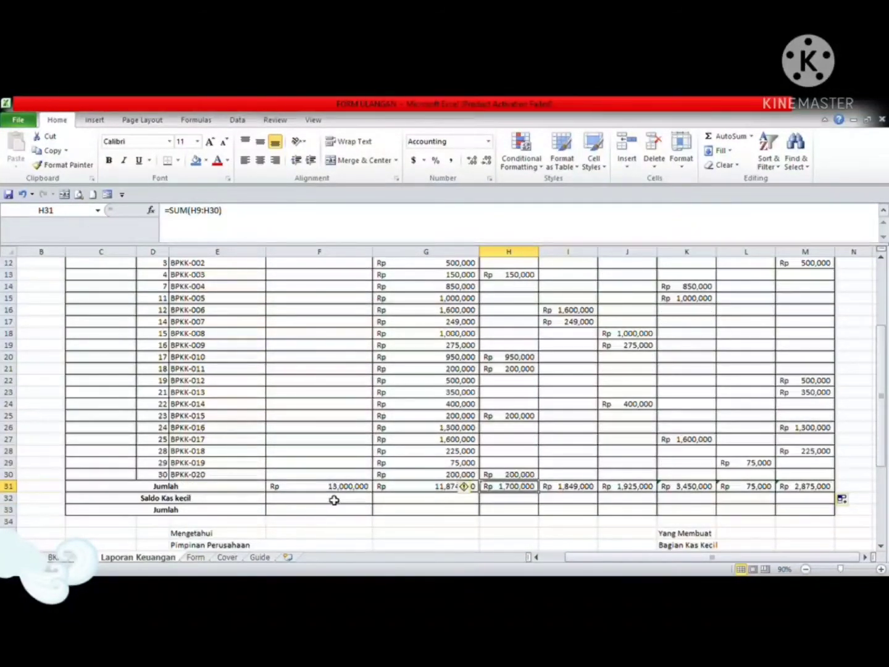
{"action": "left_click", "coordinate": [441, 502]}
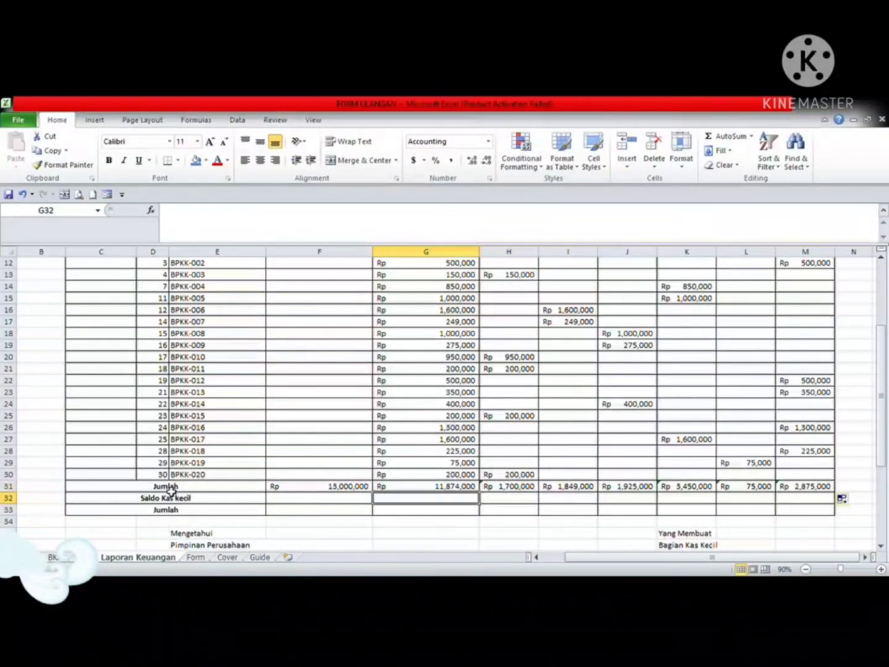
{"action": "left_click", "coordinate": [143, 501]}
{"action": "double_click", "coordinate": [142, 501]}
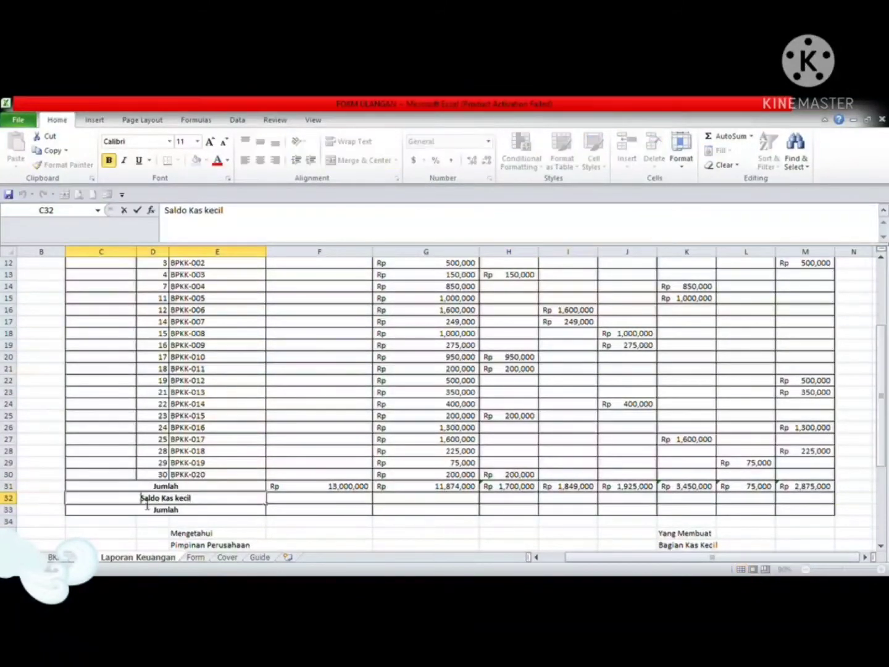
{"action": "type", "text": "Sis"}
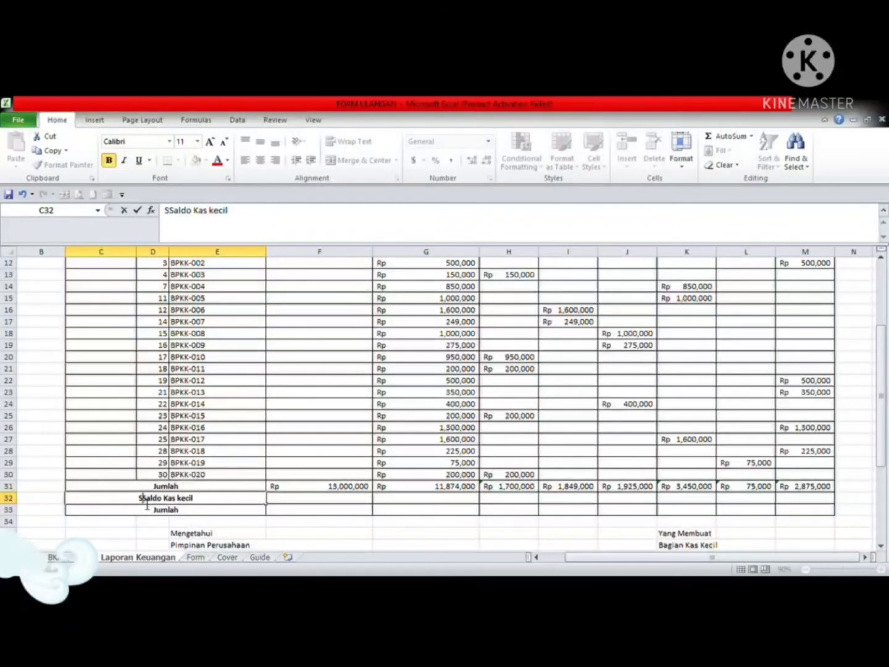
{"action": "type", "text": "a"}
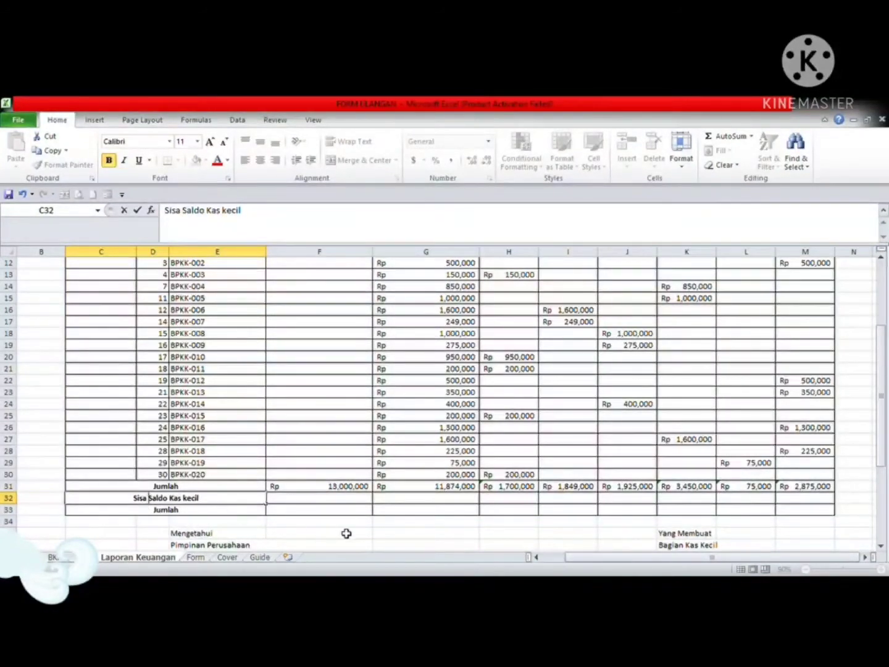
{"action": "left_click", "coordinate": [345, 533]}
{"action": "left_click", "coordinate": [329, 487]}
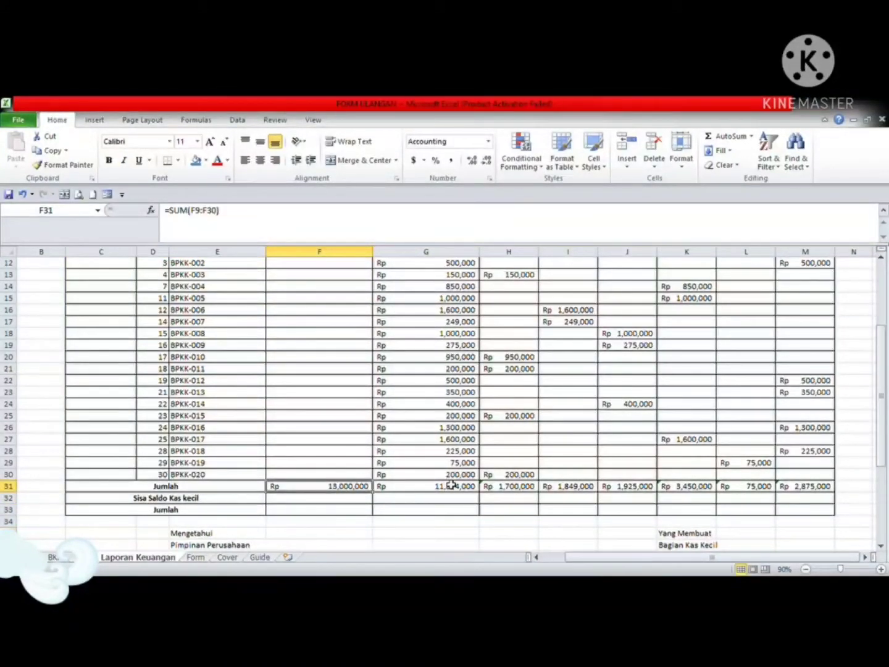
{"action": "left_click", "coordinate": [424, 500]}
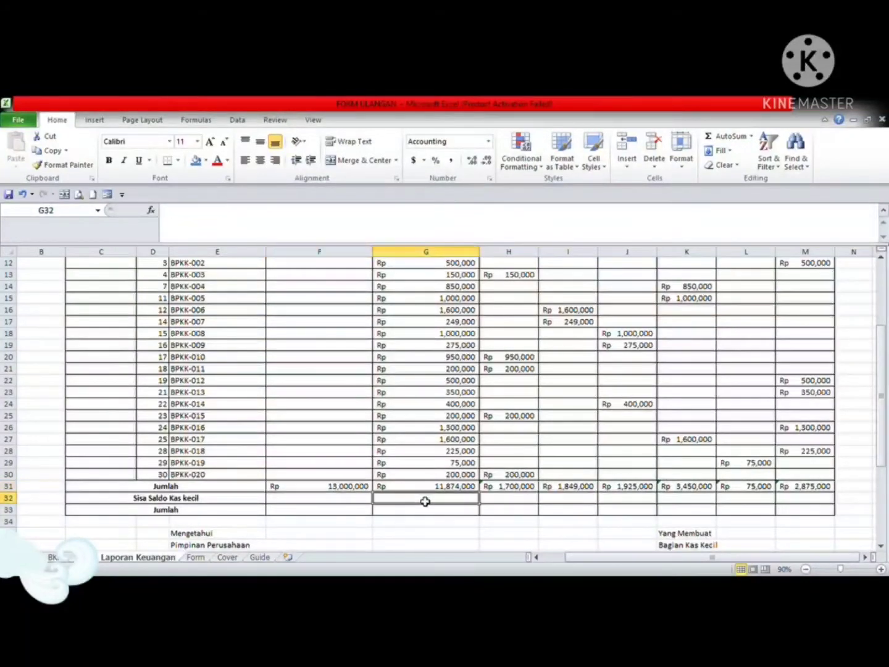
{"action": "type", "text": "="}
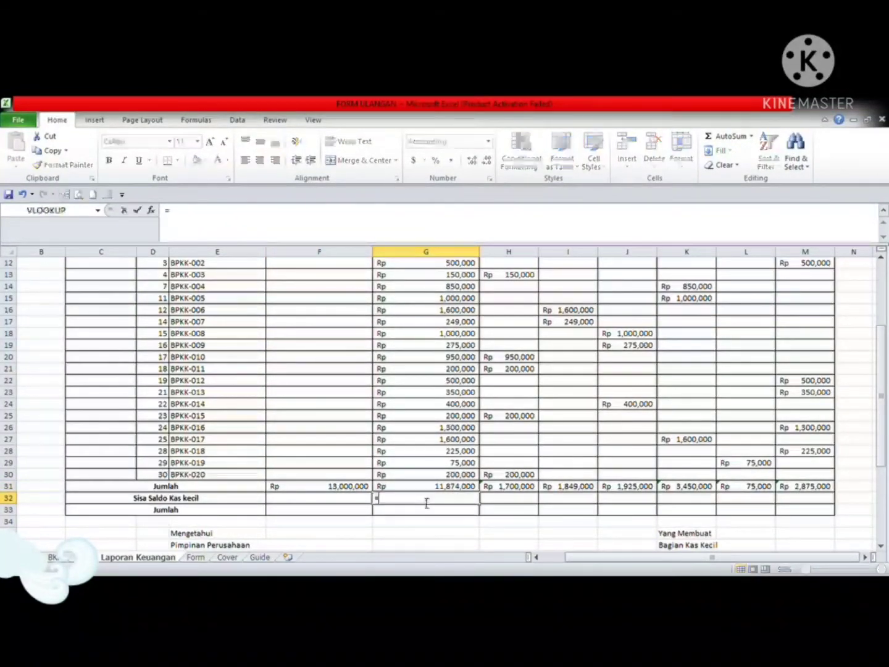
{"action": "left_click", "coordinate": [321, 490]}
{"action": "type", "text": "-"}
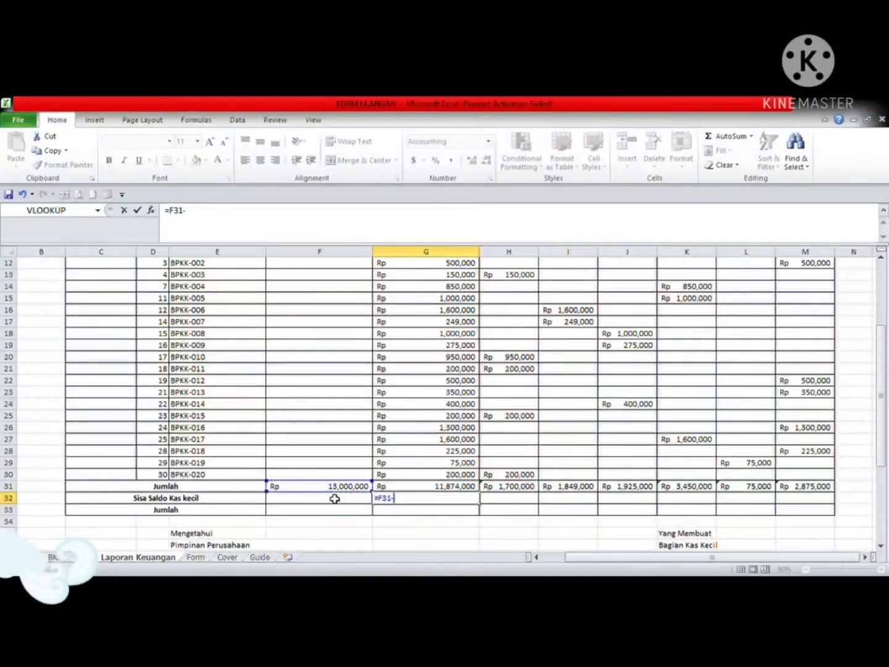
{"action": "left_click", "coordinate": [440, 489]}
{"action": "key", "text": "BackSpace"}
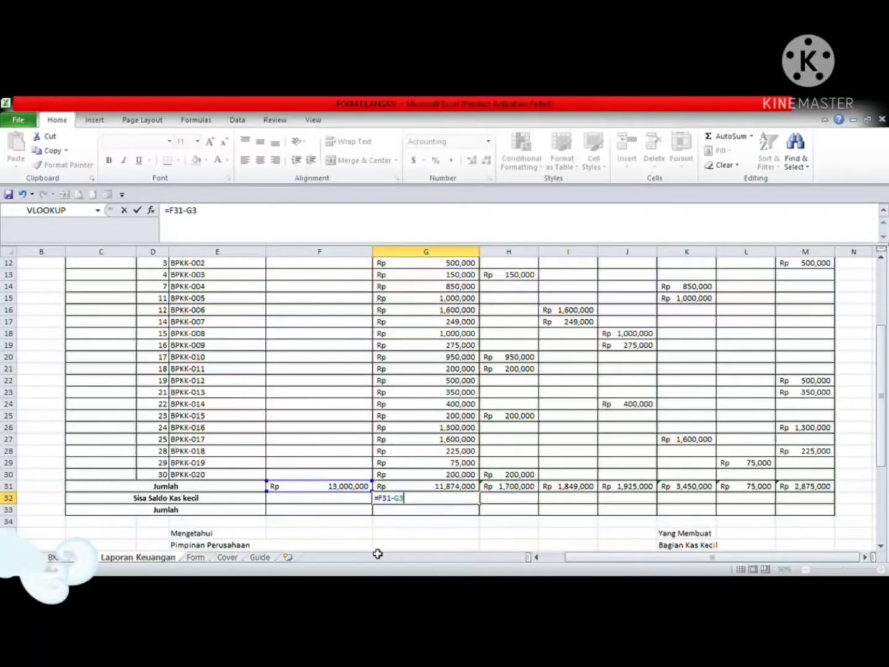
{"action": "key", "text": "BackSpace"}
{"action": "key", "text": "BackSpace"}
{"action": "key", "text": "BackSpace"}
{"action": "key", "text": "Escape"}
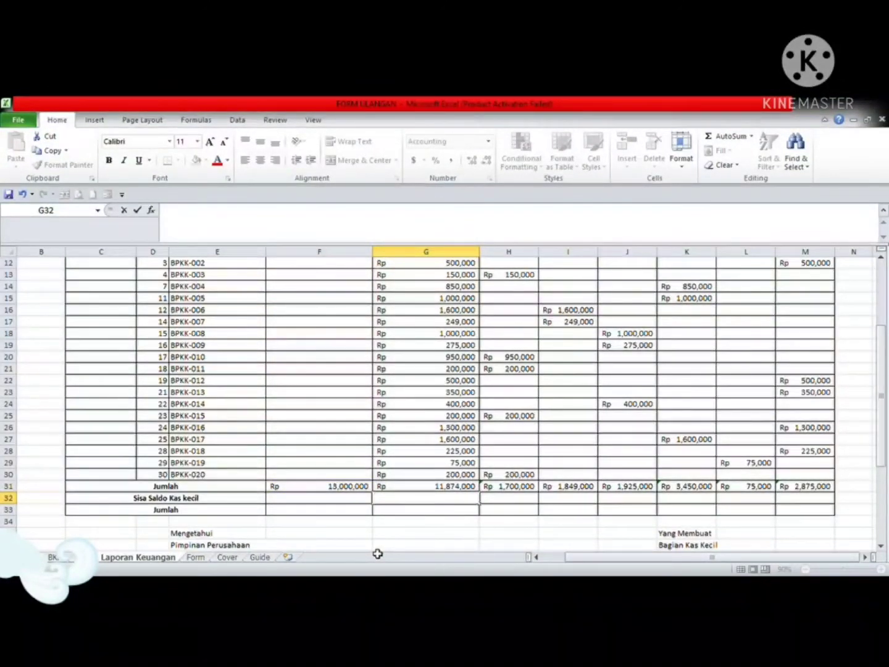
Enter the formula =F31-G31 in the Kredit cell of the Sisa Saldo Kas kecil row, G32
{"action": "type", "text": "="}
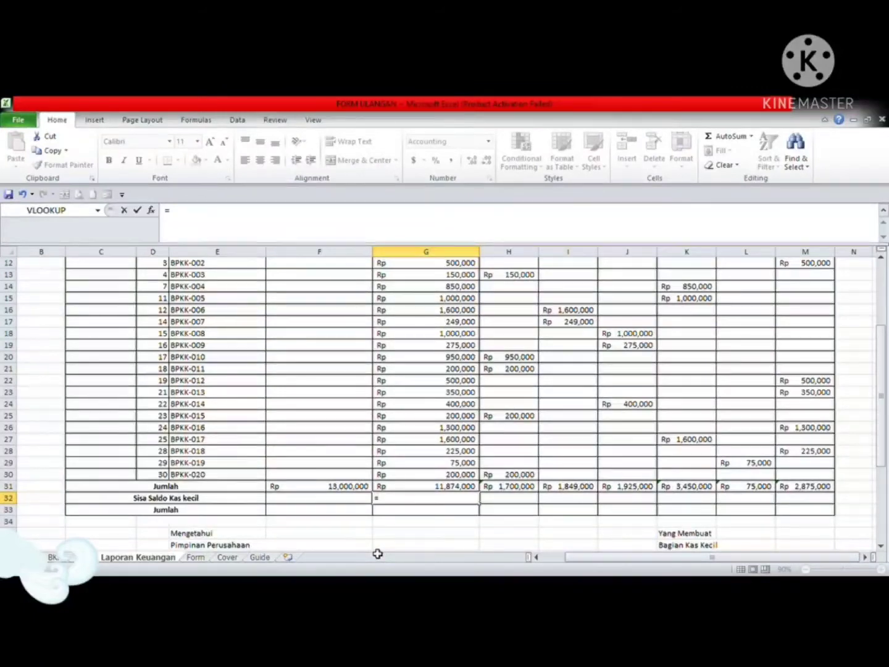
{"action": "left_click", "coordinate": [325, 487]}
{"action": "type", "text": "-"}
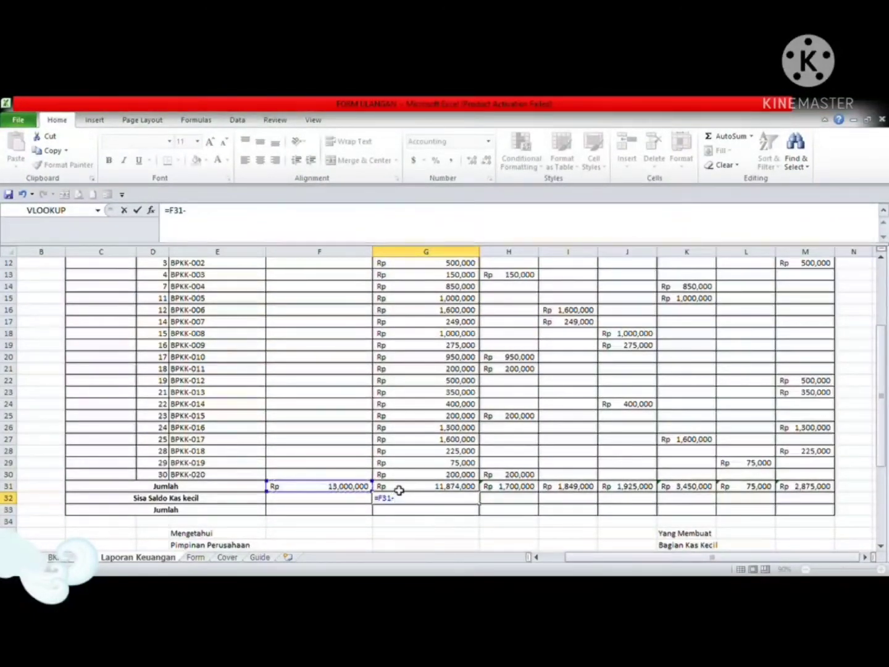
{"action": "left_click", "coordinate": [428, 489]}
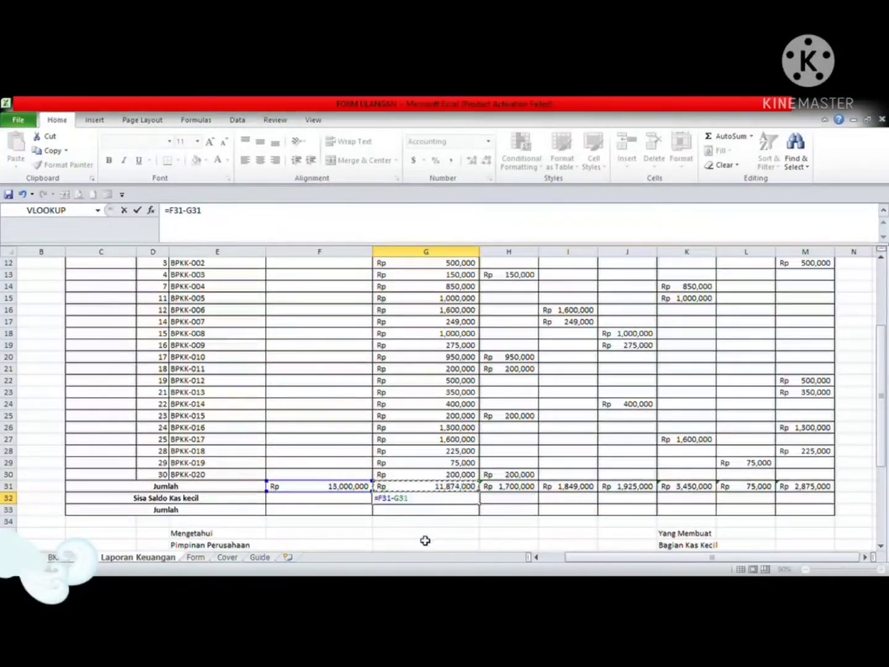
{"action": "key", "text": "Return"}
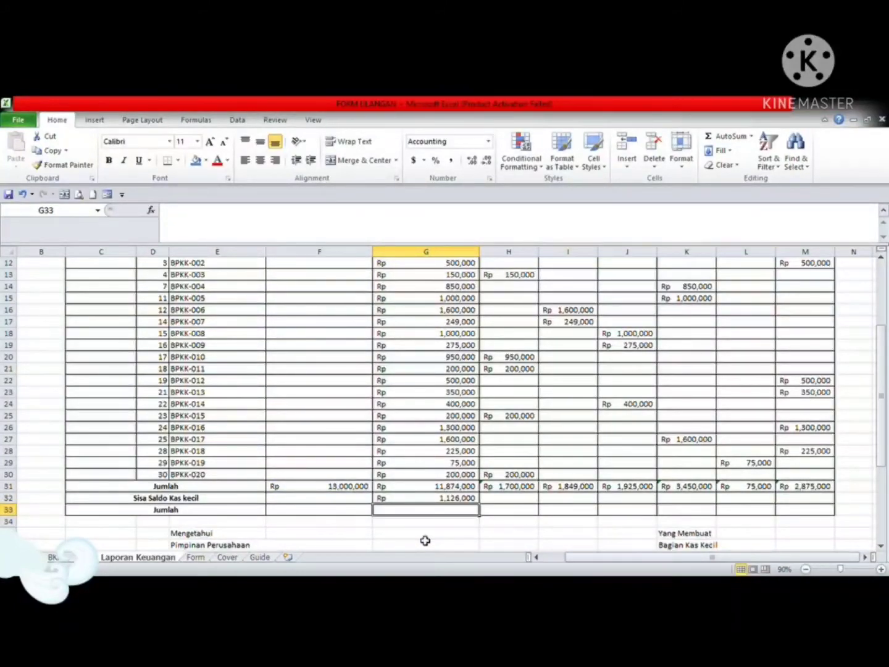
Copy the Debit total formula from F31 into the Debit cell of the last Jumlah row, F33
{"action": "left_click_drag", "start_coordinate": [438, 491], "coordinate": [440, 500]}
{"action": "left_click", "coordinate": [437, 510]}
{"action": "left_click", "coordinate": [284, 486]}
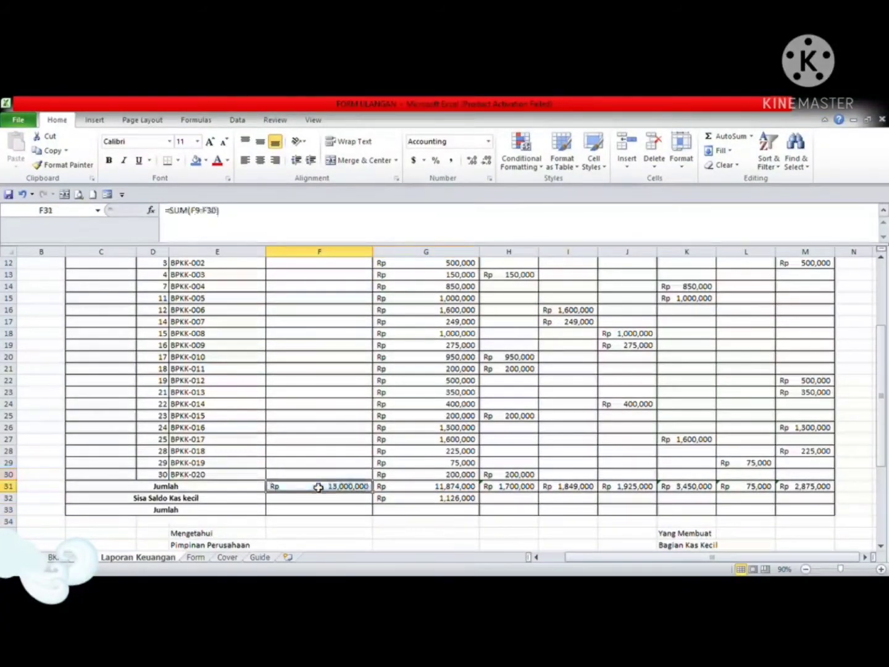
{"action": "key", "text": "ctrl+c"}
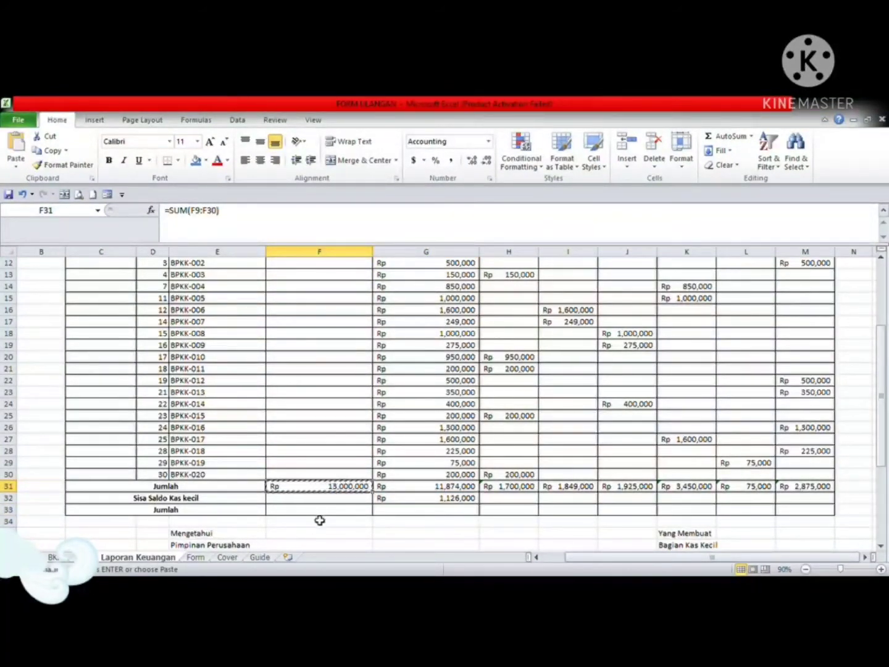
{"action": "left_click", "coordinate": [320, 516]}
{"action": "key", "text": "ctrl+v"}
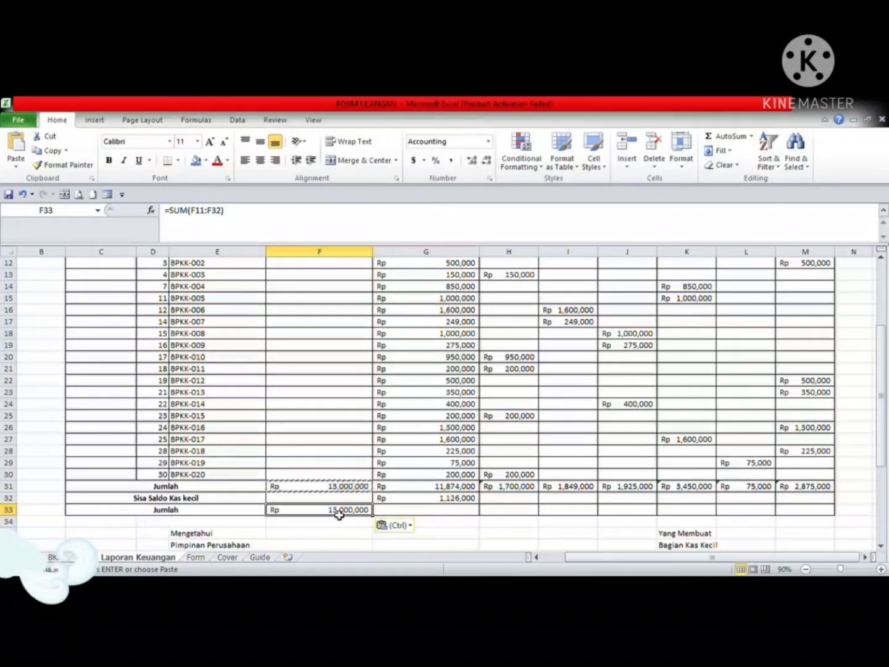
Try to copy the total formula from F33 into G33 and undo the paste
{"action": "key", "text": "ctrl+c"}
{"action": "left_click", "coordinate": [434, 514]}
{"action": "key", "text": "ctrl+v"}
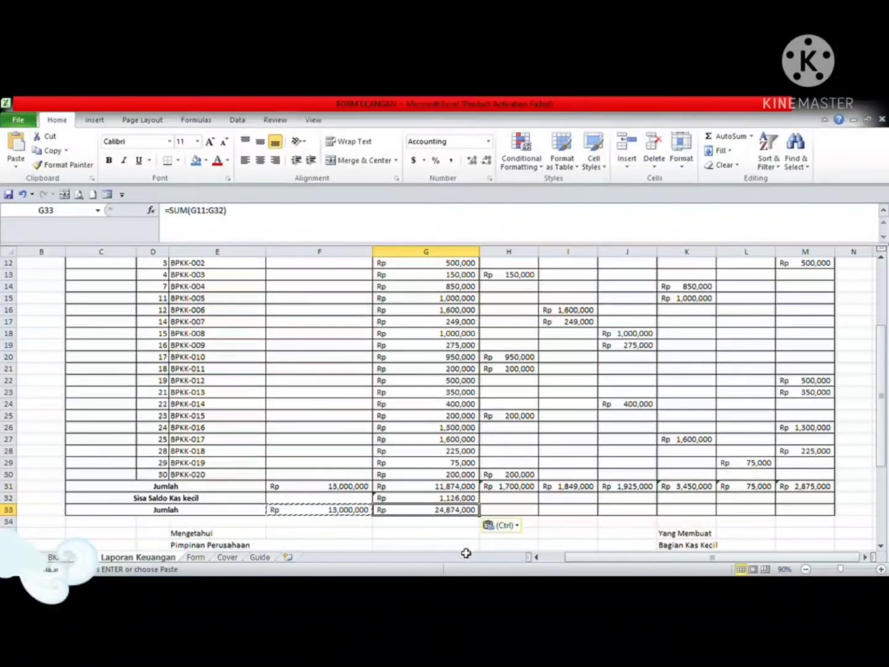
{"action": "key", "text": "ctrl+z"}
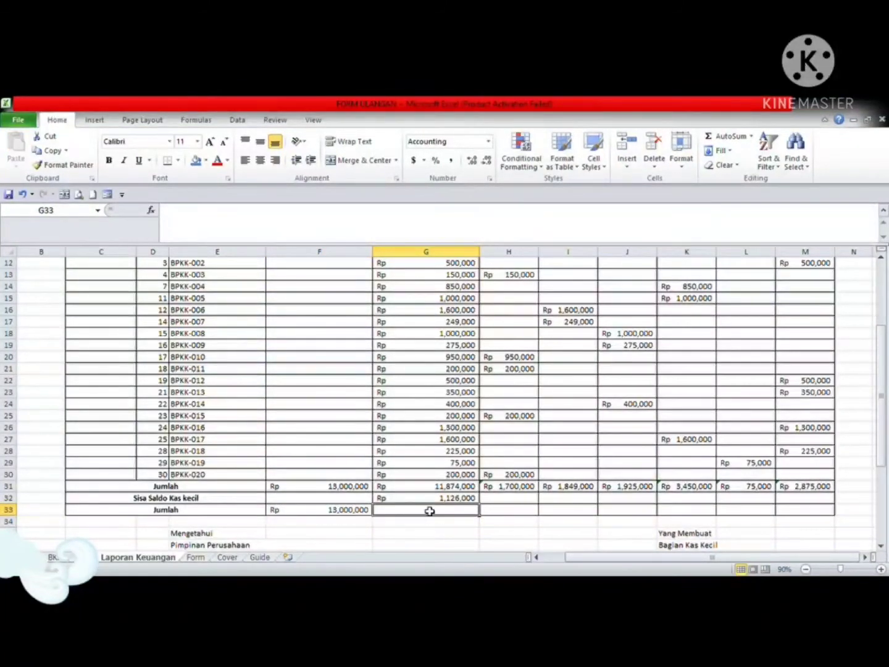
Enter the formula =G31+G32 in the Kredit cell of the last Jumlah row, G33
{"action": "type", "text": "="}
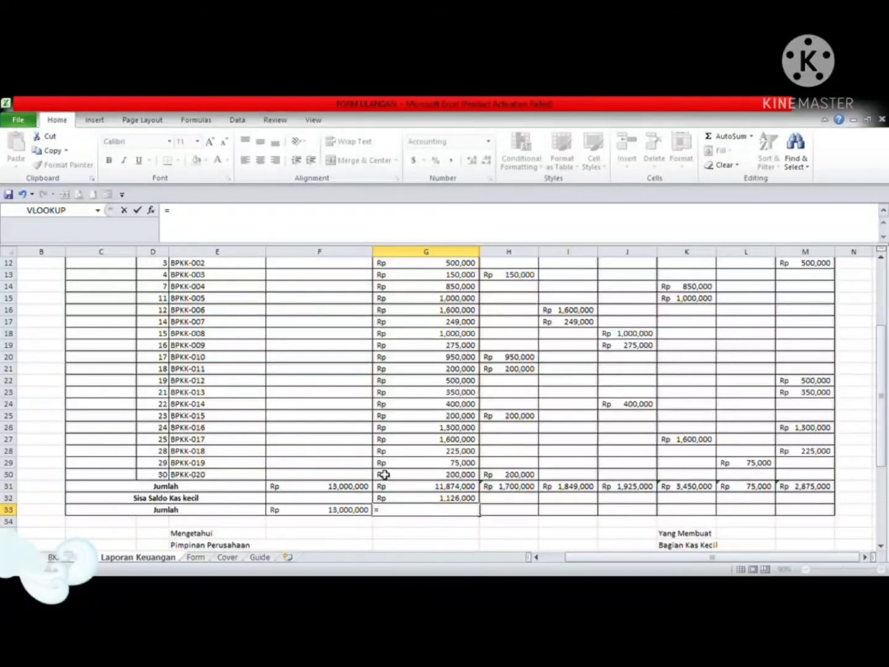
{"action": "left_click", "coordinate": [408, 486]}
{"action": "type", "text": "+"}
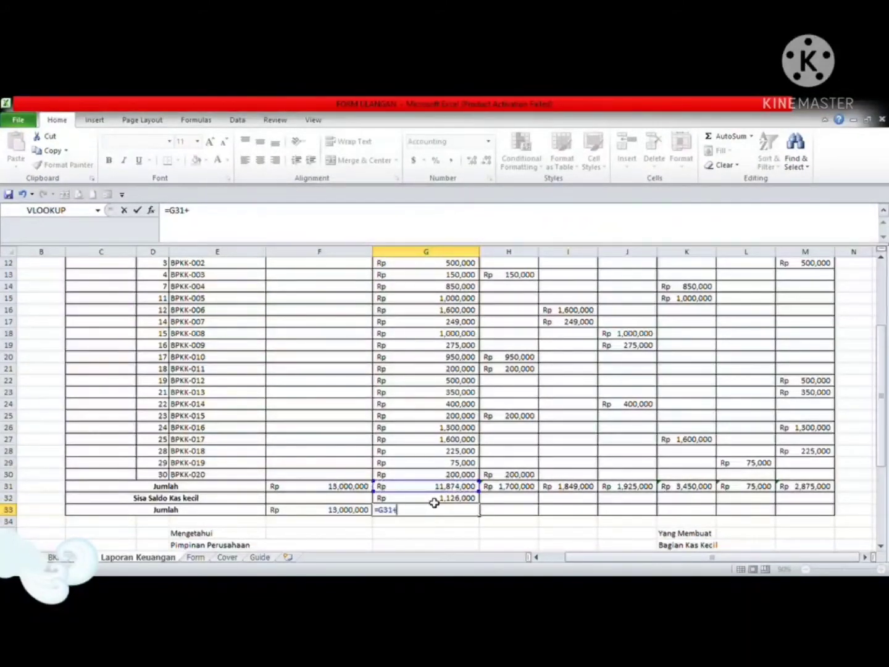
{"action": "left_click", "coordinate": [435, 502]}
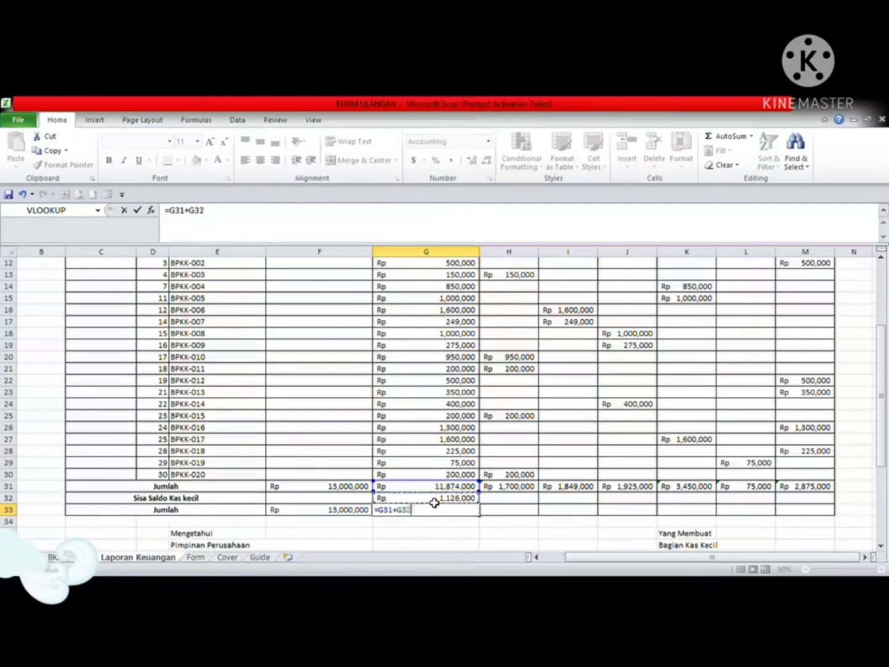
{"action": "key", "text": "Return"}
Replace the formula in G33 with the fixed value 13000000
{"action": "left_click", "coordinate": [447, 514]}
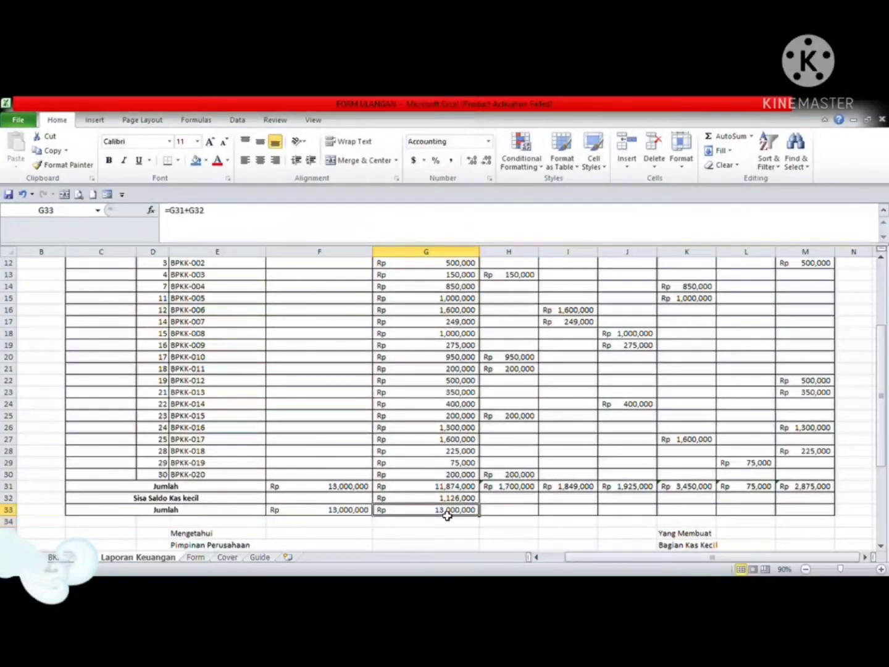
{"action": "key", "text": "Delete"}
{"action": "type", "text": "1300"}
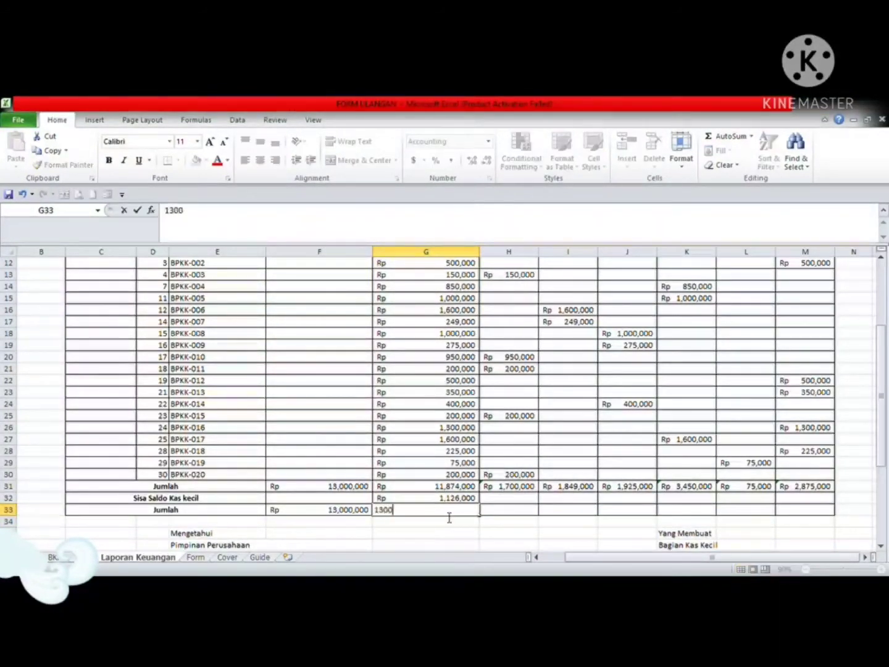
{"action": "type", "text": "0000"}
{"action": "key", "text": "Return"}
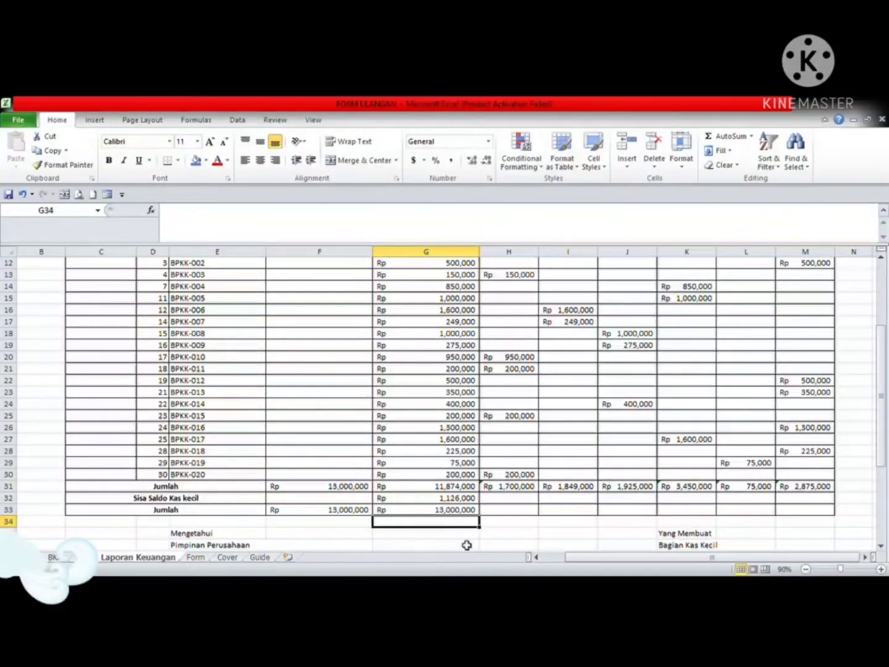
Review the whole report from its heading down to the total rows and the signature block
{"action": "left_click", "coordinate": [535, 535]}
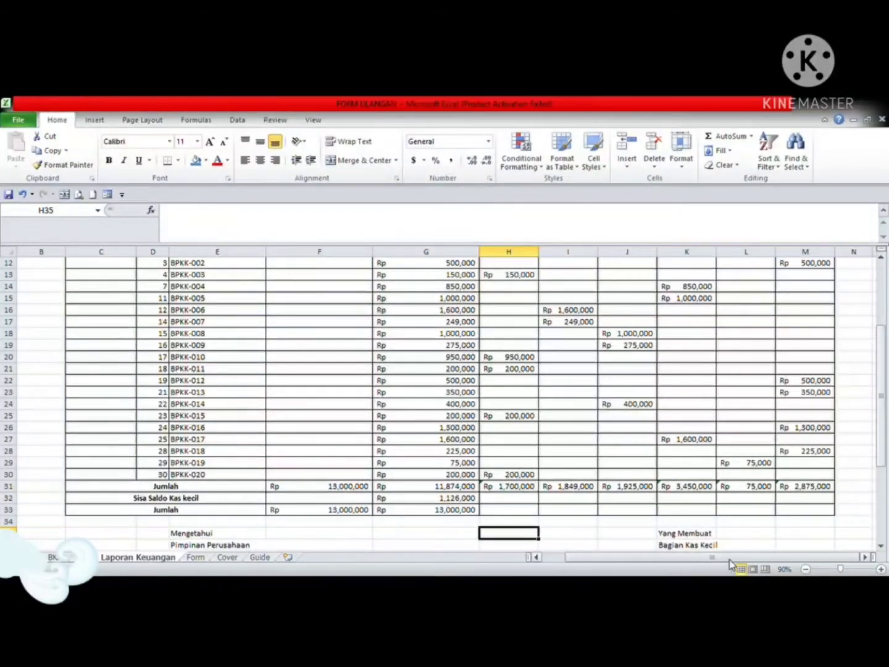
{"action": "left_click_drag", "start_coordinate": [880, 444], "coordinate": [886, 542]}
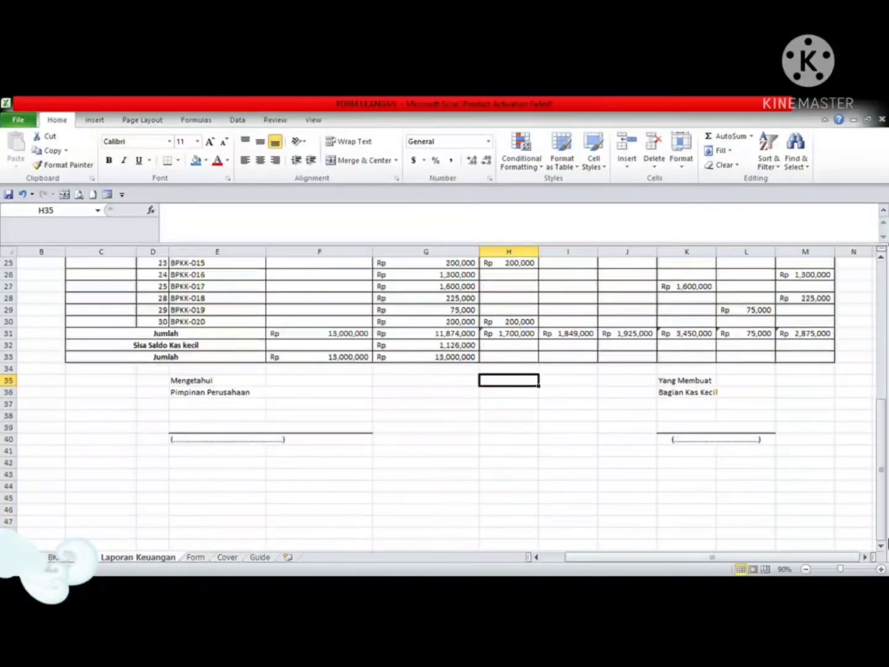
{"action": "left_click", "coordinate": [336, 535]}
{"action": "left_click", "coordinate": [577, 474]}
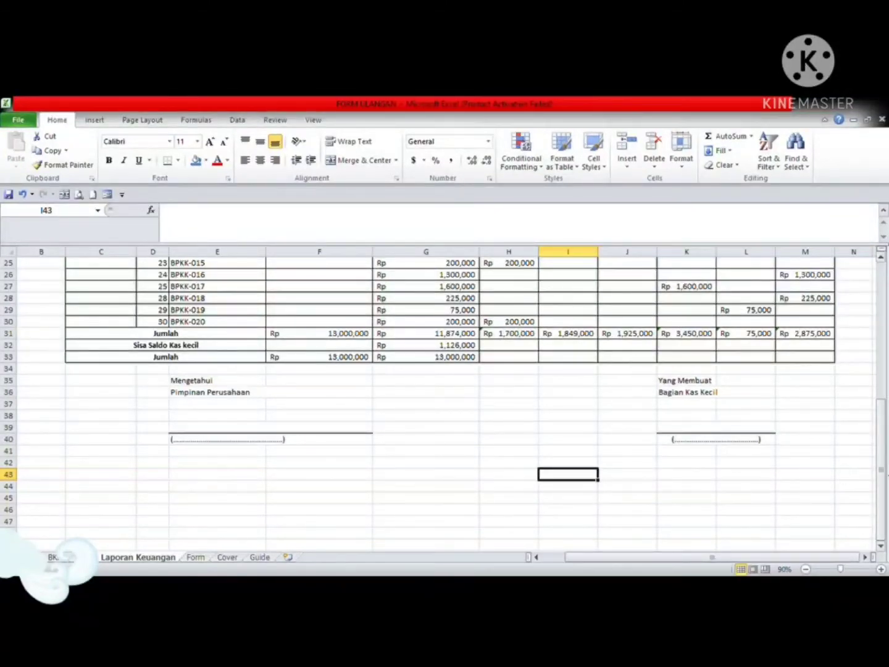
{"action": "left_click_drag", "start_coordinate": [883, 476], "coordinate": [882, 437]}
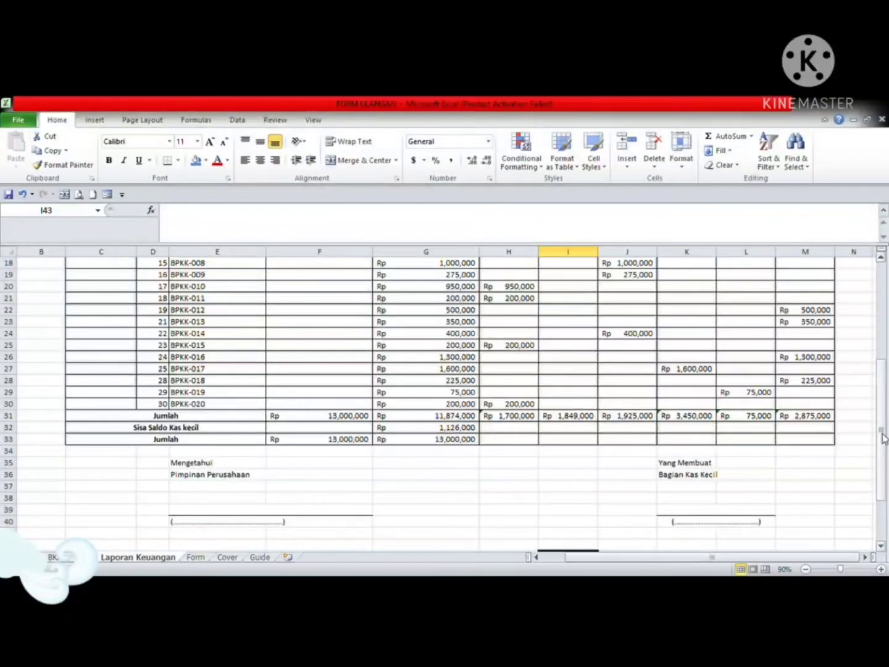
{"action": "left_click", "coordinate": [883, 349]}
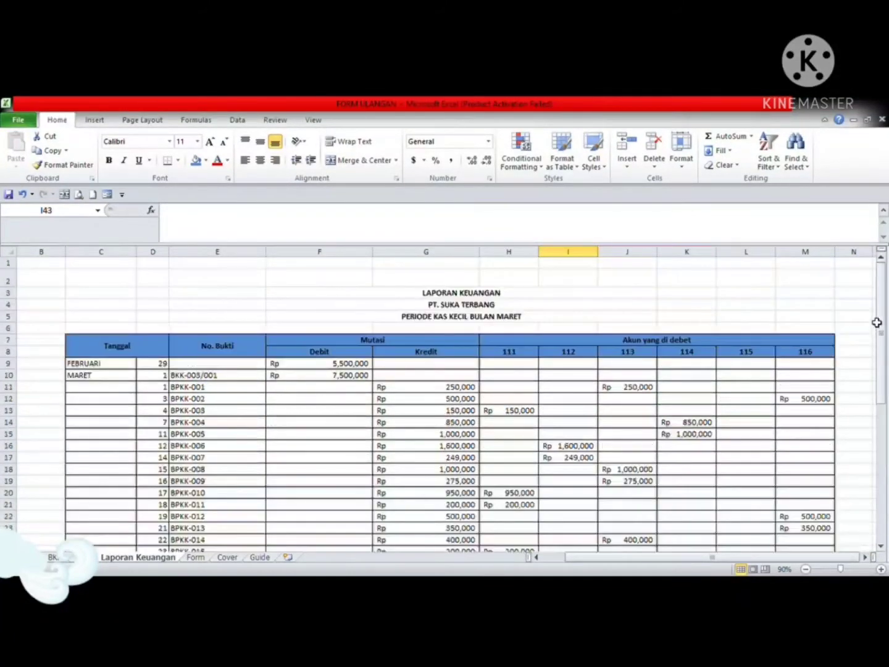
{"action": "left_click_drag", "start_coordinate": [884, 327], "coordinate": [887, 447]}
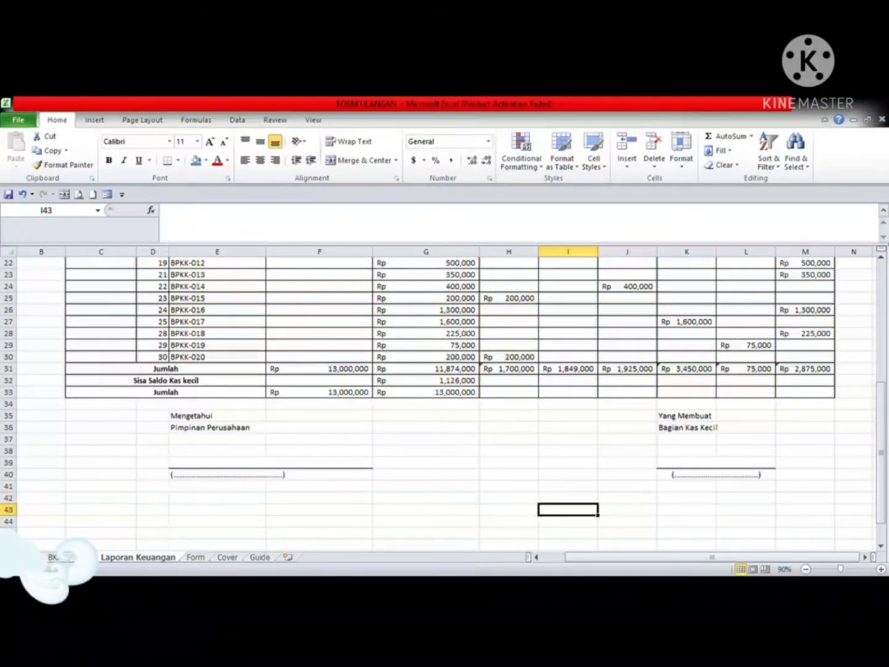
Replace the dotted placeholder in E40 under Pimpinan Perusahaan with the company leader's name in capitals, keeping the parentheses
{"action": "left_click", "coordinate": [204, 442]}
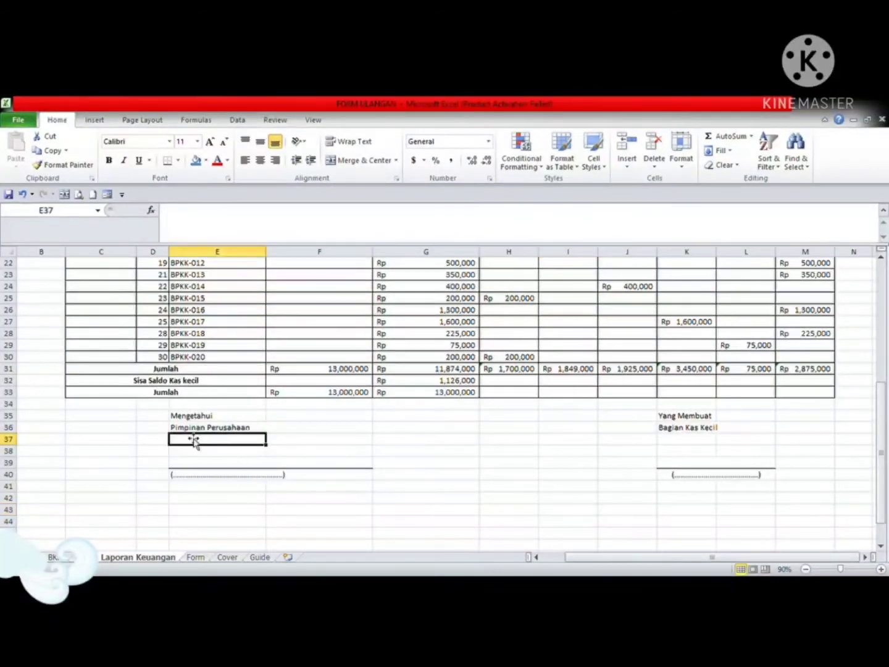
{"action": "left_click", "coordinate": [192, 416]}
{"action": "left_click", "coordinate": [204, 428]}
{"action": "left_click", "coordinate": [214, 444]}
{"action": "left_click_drag", "start_coordinate": [193, 444], "coordinate": [286, 466]}
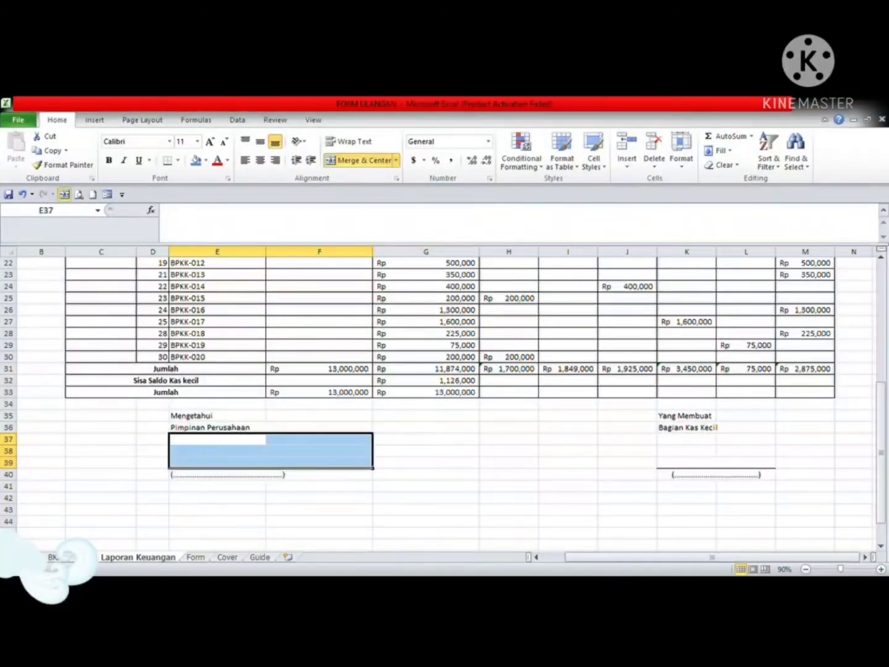
{"action": "left_click", "coordinate": [224, 477]}
{"action": "double_click", "coordinate": [288, 476]}
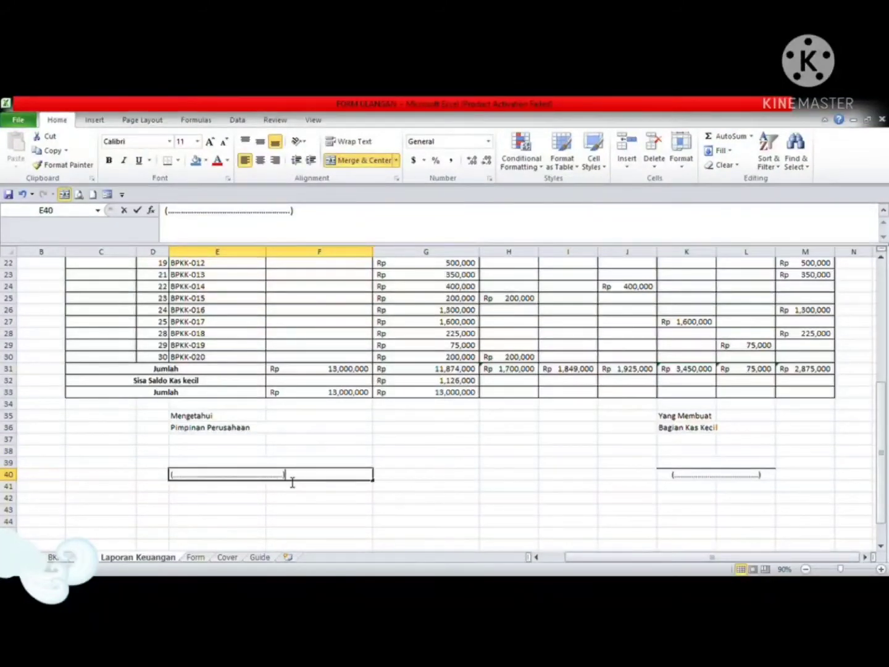
{"action": "left_click_drag", "start_coordinate": [287, 482], "coordinate": [180, 482]}
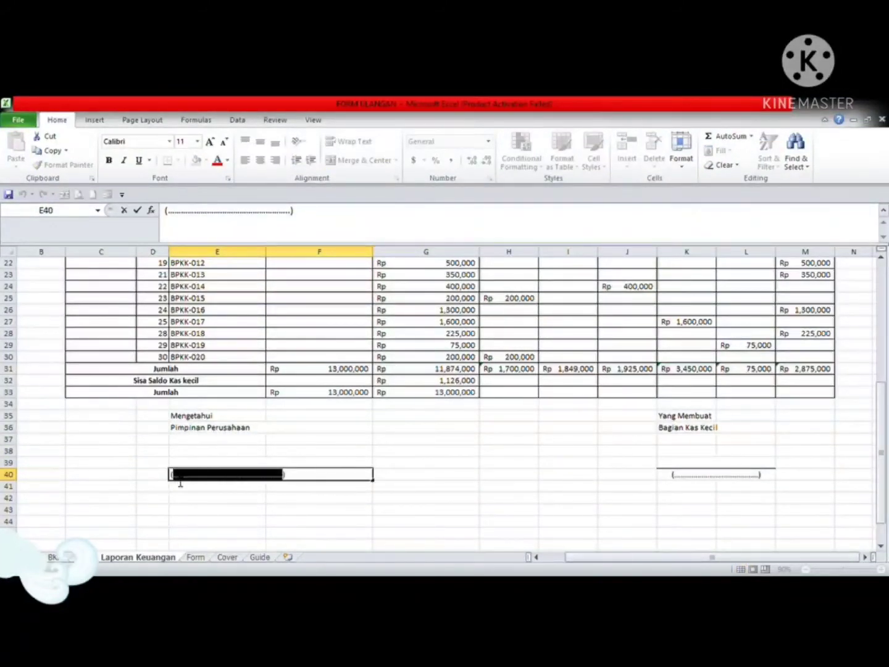
{"action": "type", "text": "ELENS"}
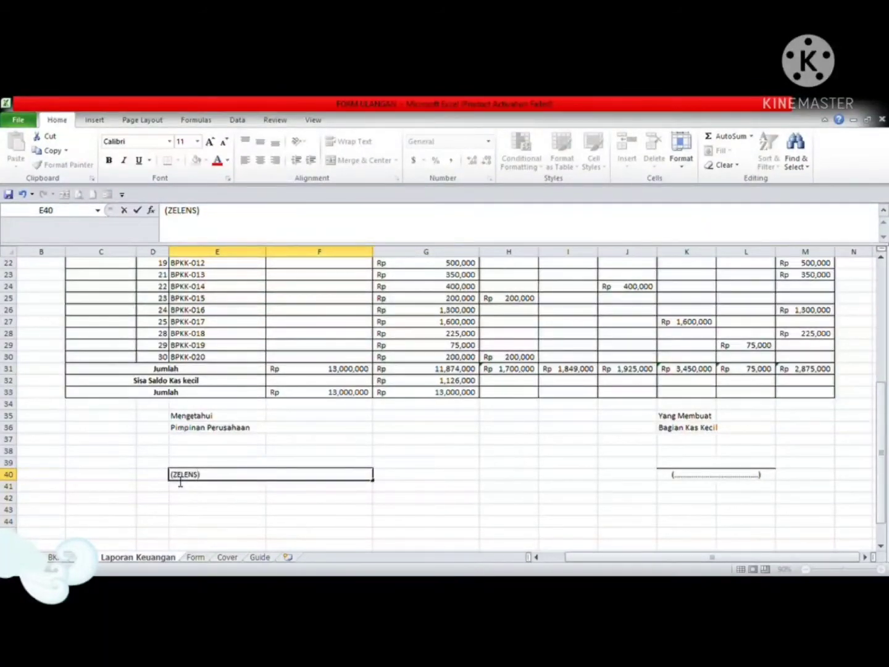
{"action": "type", "text": "KY"}
{"action": "key", "text": "Return"}
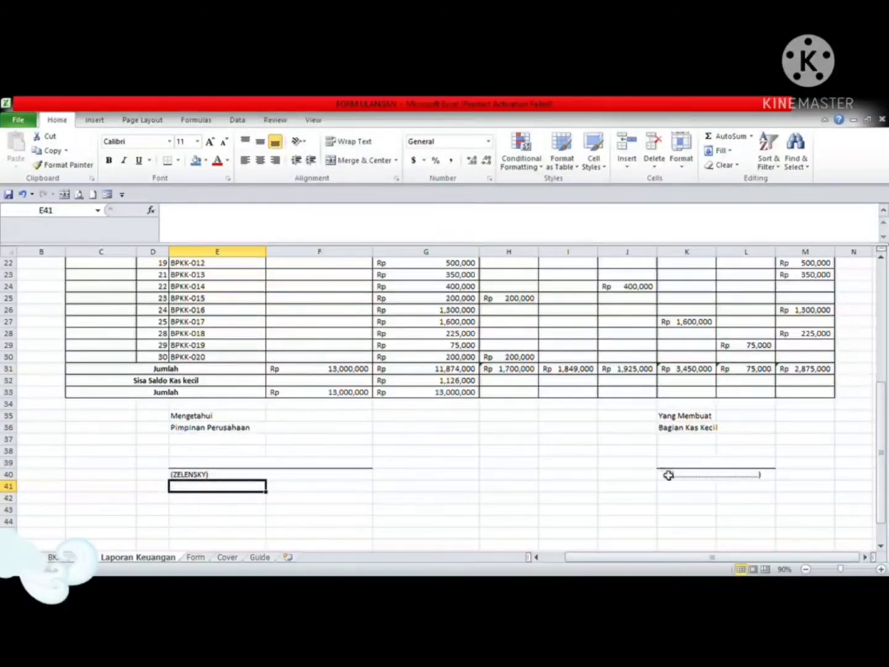
{"action": "left_click", "coordinate": [760, 476]}
{"action": "double_click", "coordinate": [759, 476]}
{"action": "left_click_drag", "start_coordinate": [759, 476], "coordinate": [678, 483]}
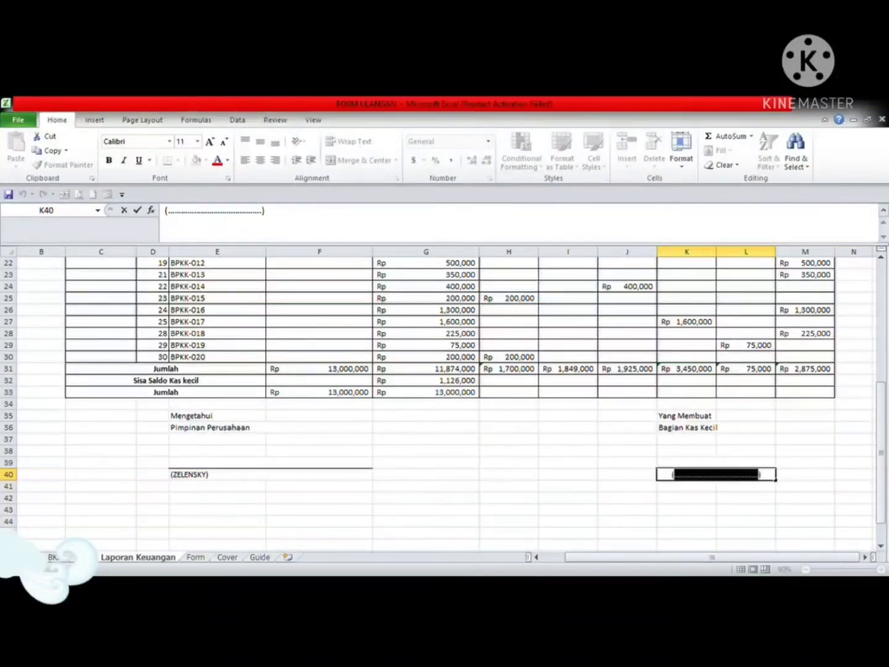
{"action": "key", "text": "Escape"}
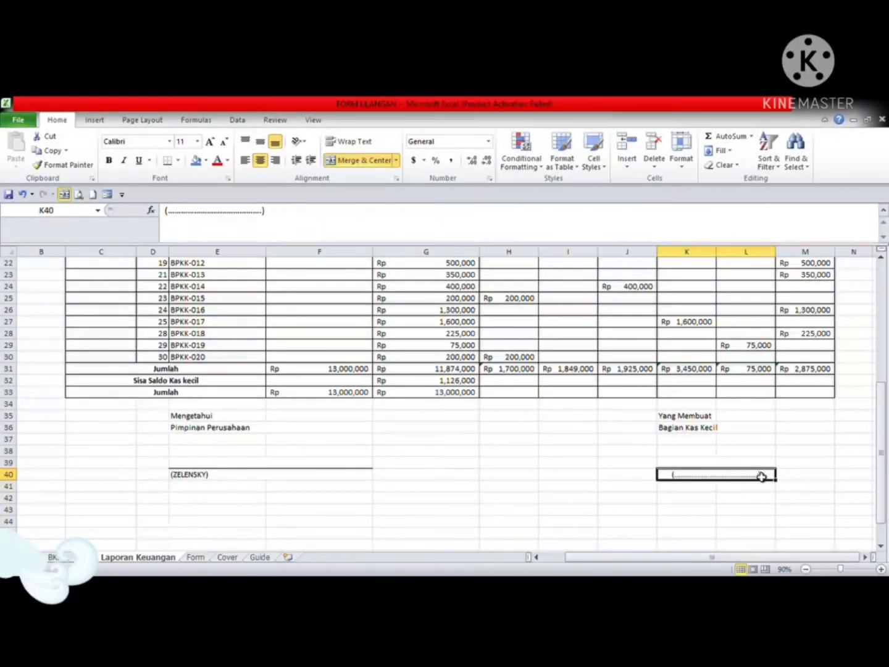
Replace the dotted placeholder in K40 under Bagian Kas Kecil with the petty cash officer's name, keeping the parentheses
{"action": "double_click", "coordinate": [763, 477]}
{"action": "left_click_drag", "start_coordinate": [762, 476], "coordinate": [679, 481]}
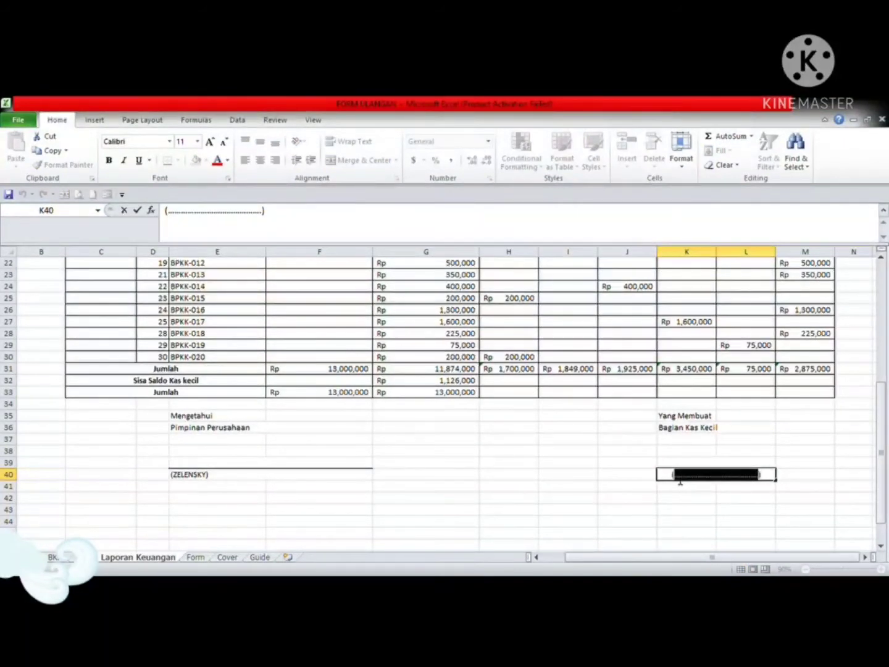
{"action": "type", "text": "RAHMAT"}
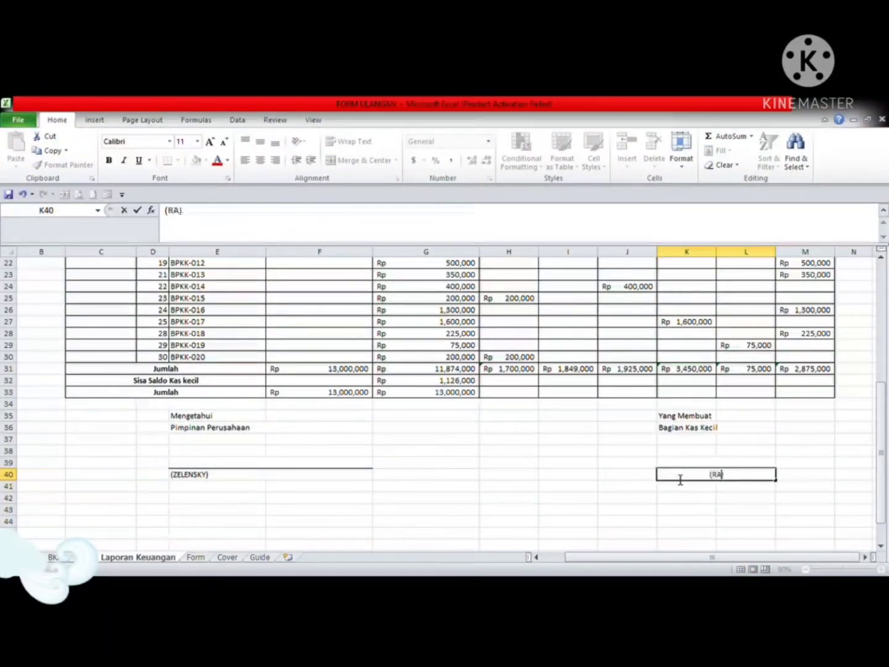
{"action": "key", "text": "Return"}
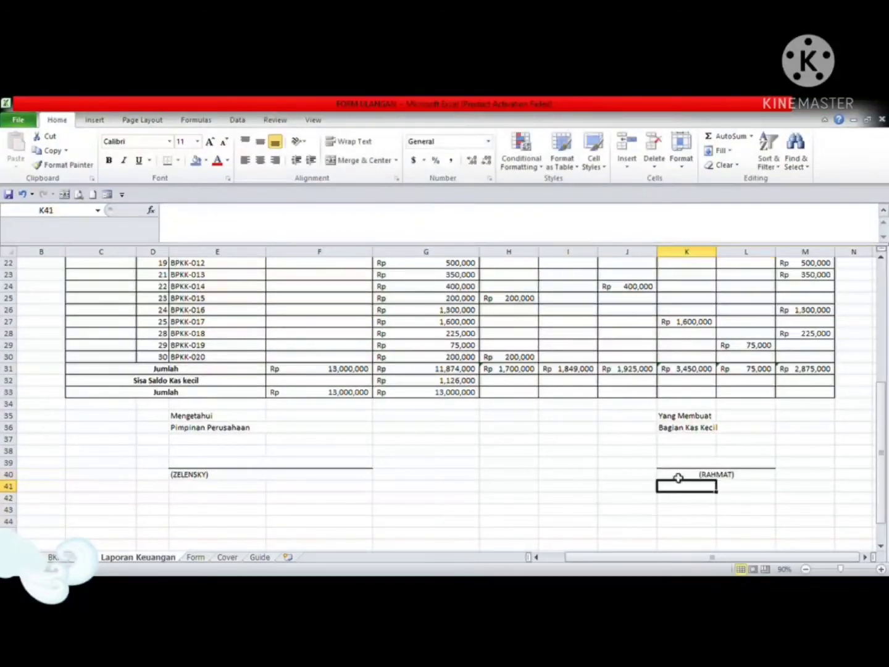
{"action": "left_click", "coordinate": [186, 463]}
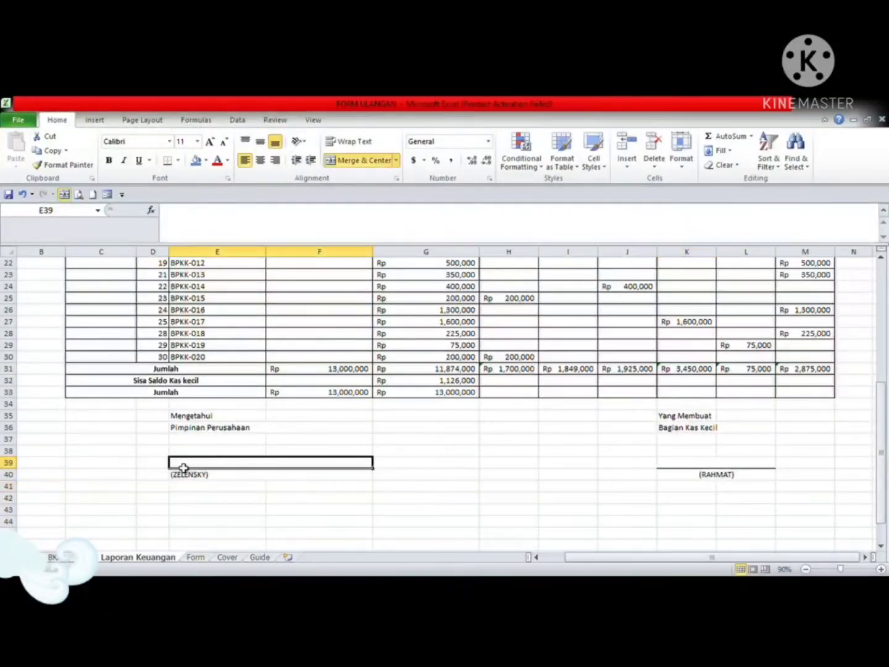
{"action": "left_click_drag", "start_coordinate": [206, 441], "coordinate": [287, 464]}
{"action": "left_click_drag", "start_coordinate": [645, 444], "coordinate": [738, 462]}
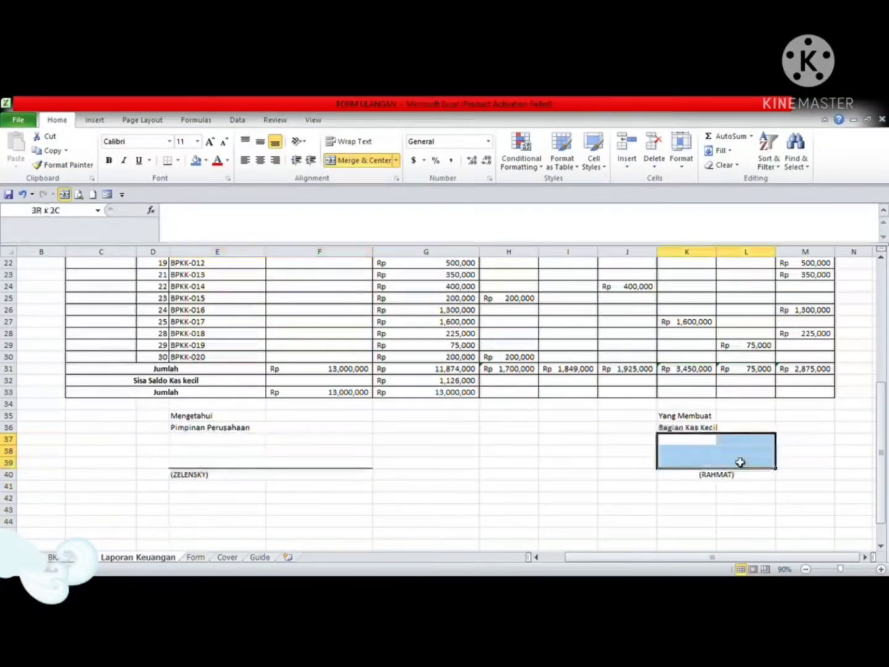
{"action": "left_click", "coordinate": [534, 500]}
Unmerge cell E39 on the leader's signature line and remove the border from F39
{"action": "left_click", "coordinate": [333, 466]}
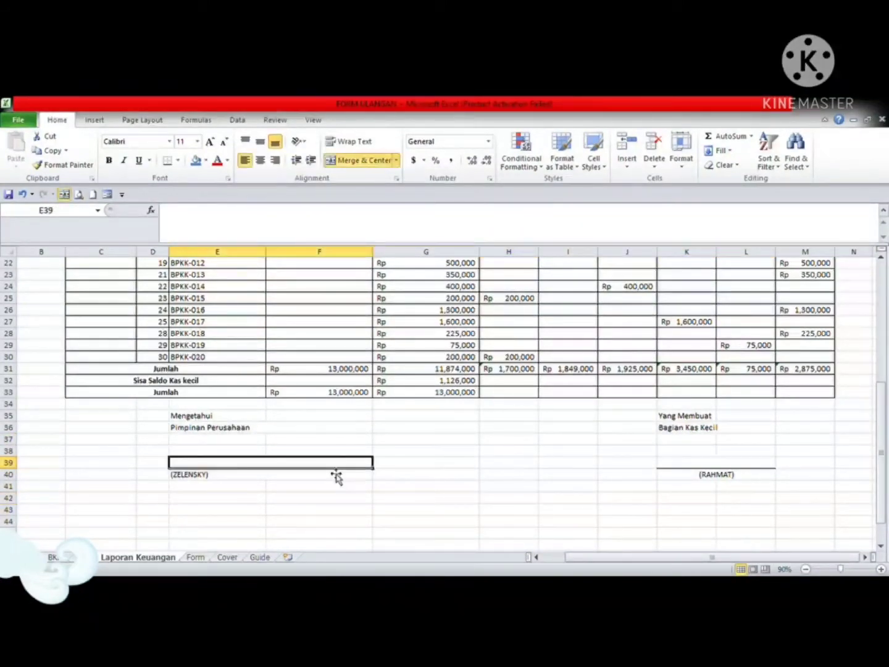
{"action": "left_click", "coordinate": [361, 160]}
{"action": "left_click", "coordinate": [363, 502]}
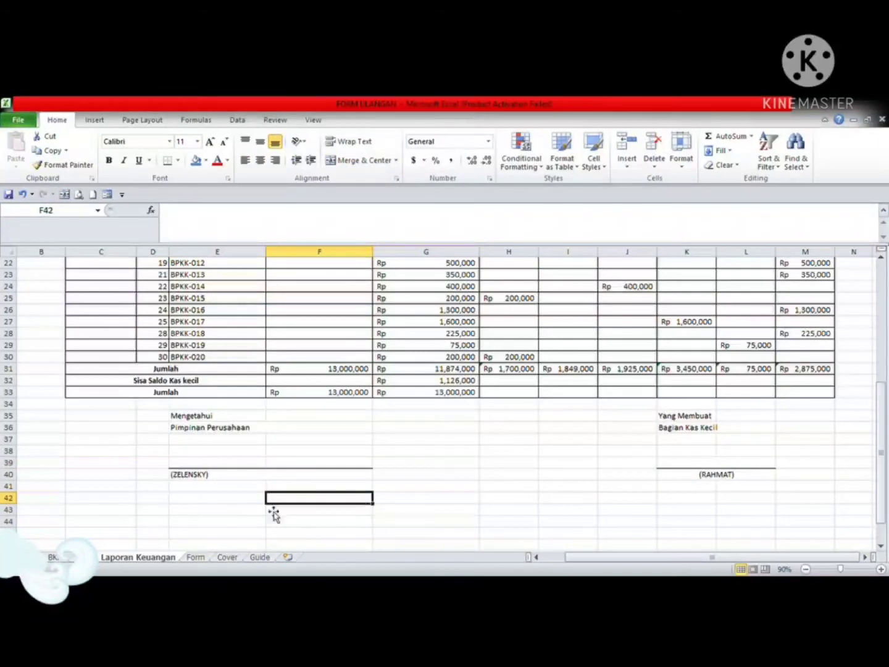
{"action": "left_click", "coordinate": [325, 463]}
{"action": "left_click", "coordinate": [169, 160]}
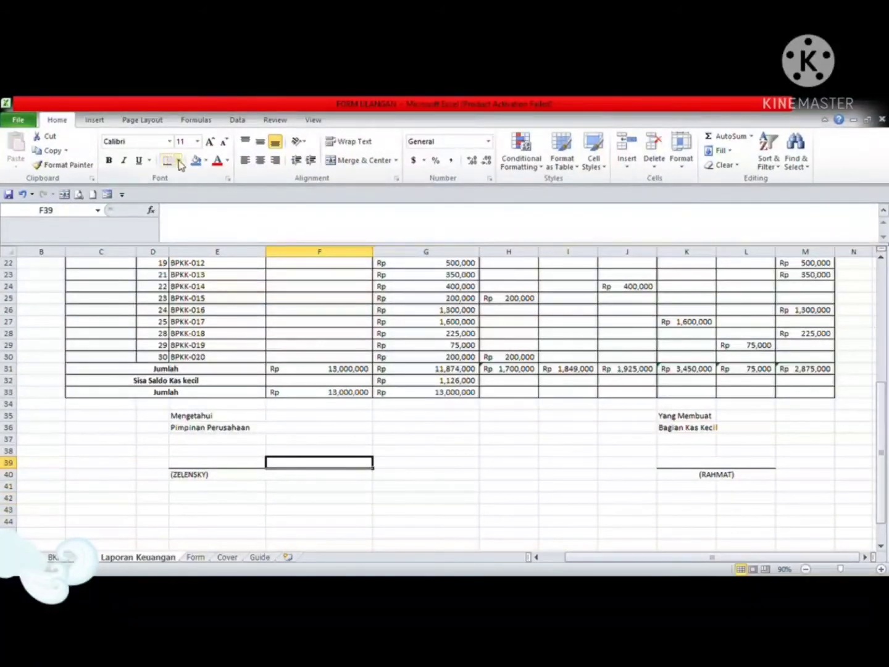
{"action": "left_click", "coordinate": [462, 474]}
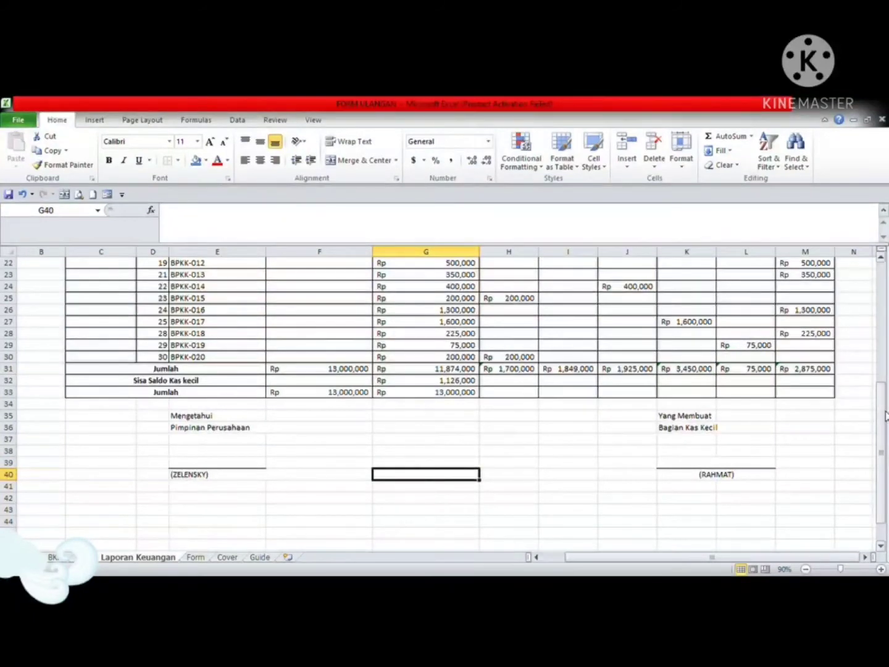
Switch to the Form sheet and examine the title and field labels of the FORM PENGAJUAN DANA KAS KECIL
{"action": "left_click_drag", "start_coordinate": [884, 416], "coordinate": [870, 355]}
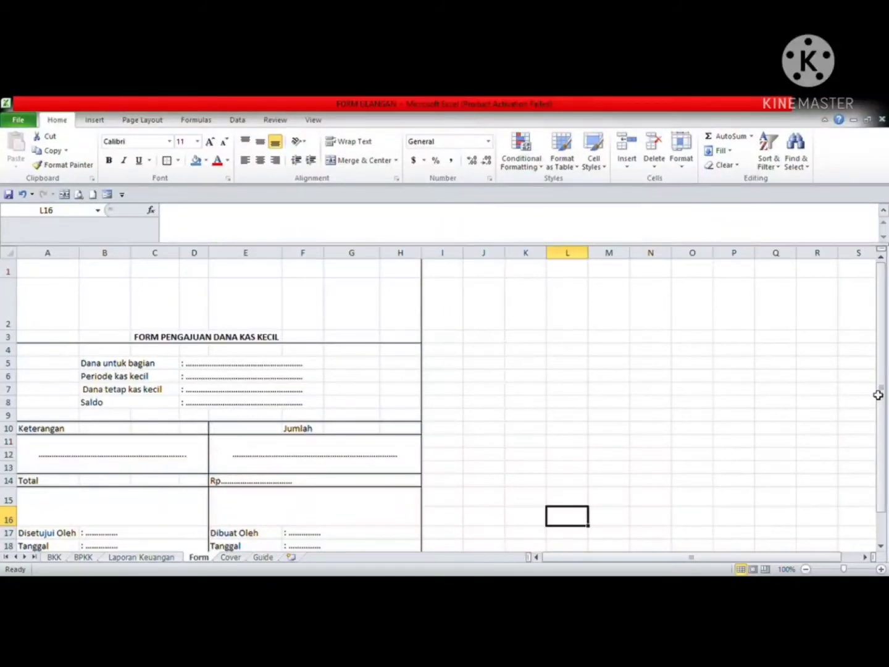
{"action": "left_click", "coordinate": [224, 336]}
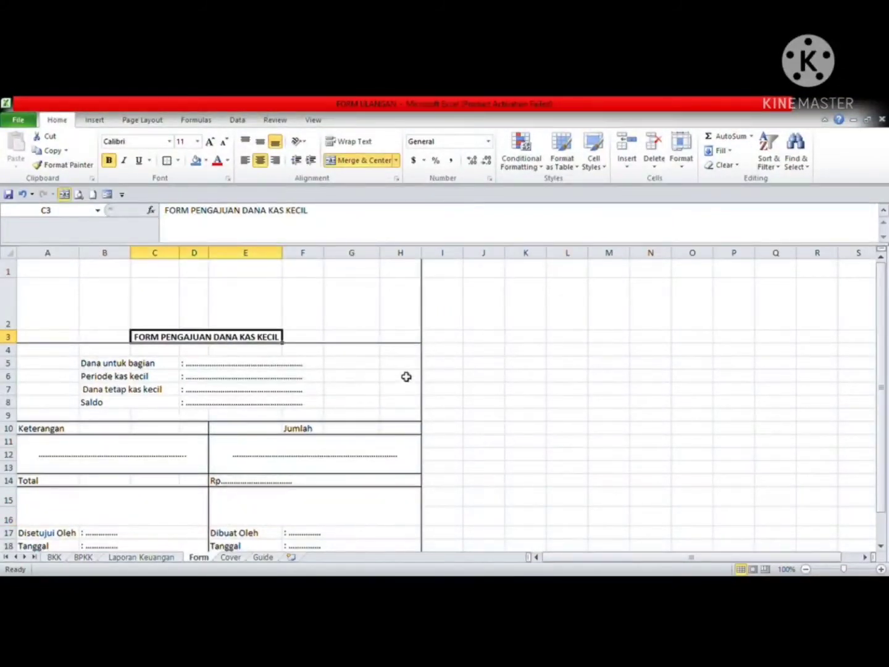
{"action": "left_click", "coordinate": [102, 369]}
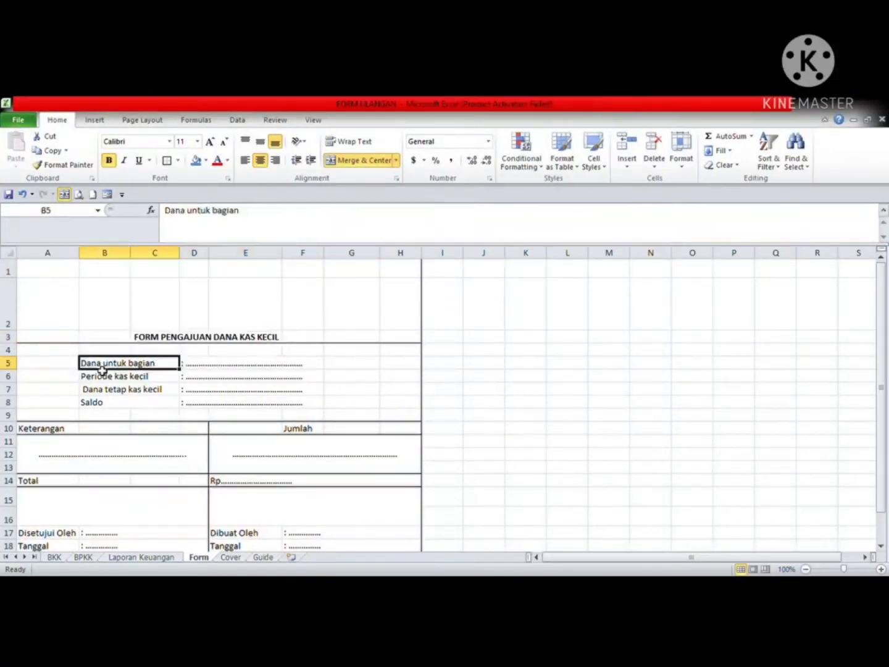
{"action": "left_click", "coordinate": [102, 377]}
{"action": "left_click", "coordinate": [104, 390]}
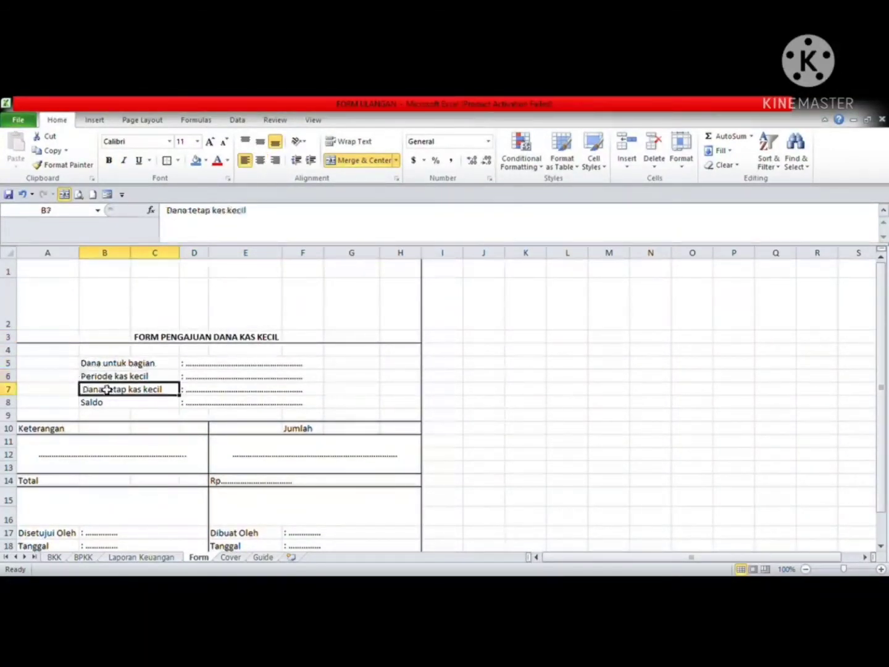
{"action": "left_click", "coordinate": [106, 402]}
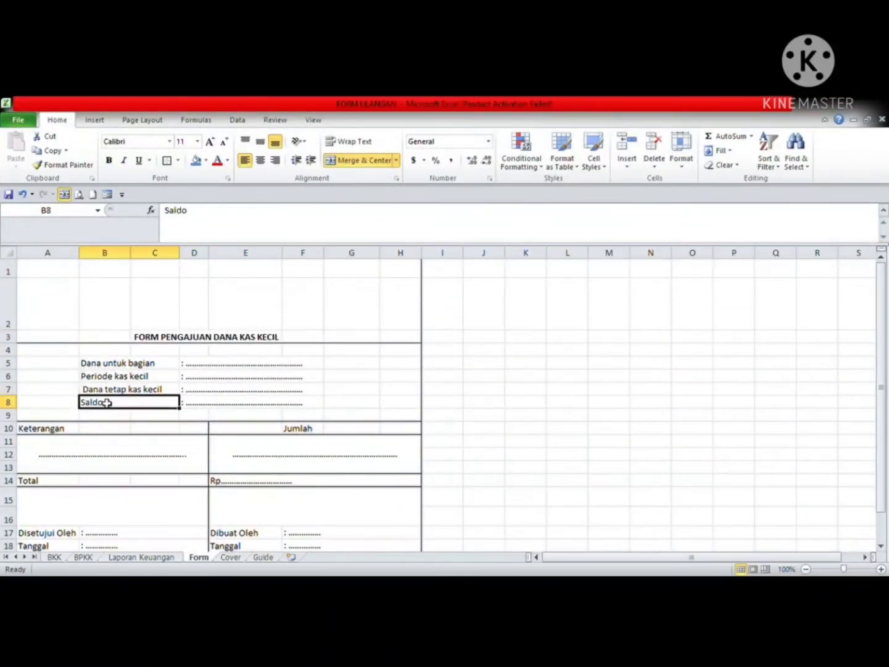
{"action": "left_click", "coordinate": [119, 367]}
{"action": "left_click", "coordinate": [272, 366]}
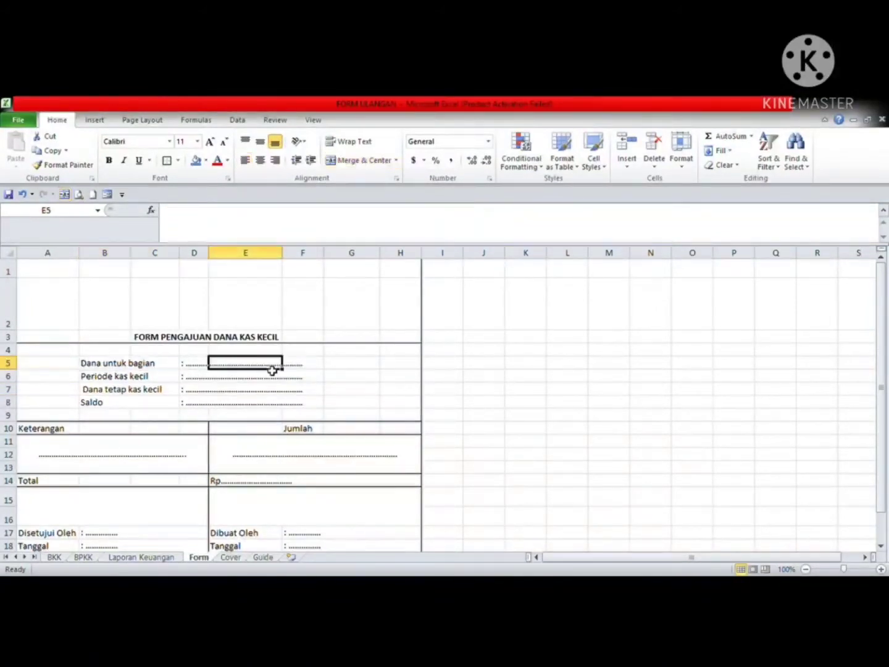
Replace the dots in D5 beside Dana untuk bagian with "staff administrasi pemasaran"
{"action": "left_click", "coordinate": [196, 366]}
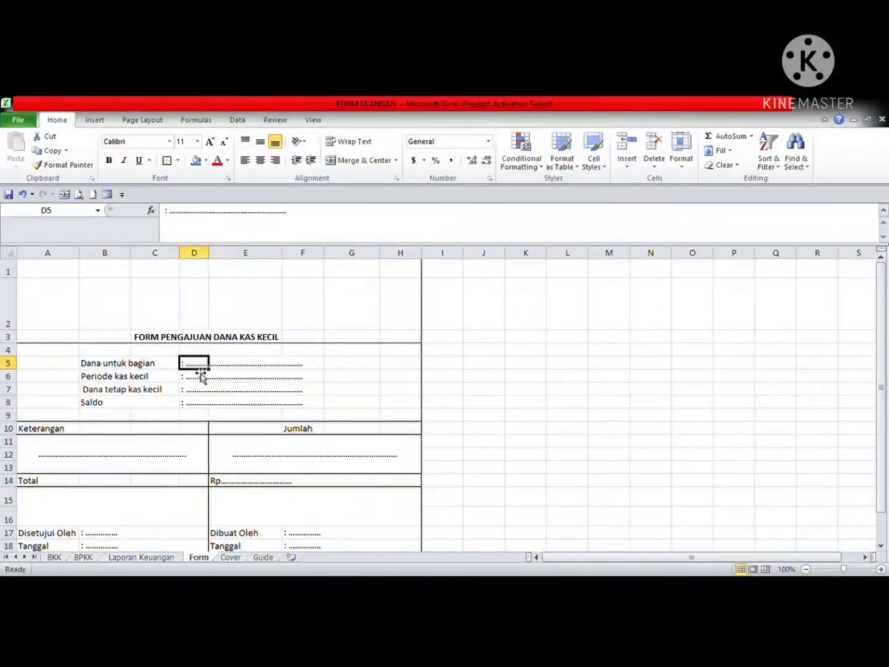
{"action": "left_click", "coordinate": [311, 222]}
{"action": "left_click_drag", "start_coordinate": [312, 222], "coordinate": [178, 215]}
{"action": "type", "text": "sta"}
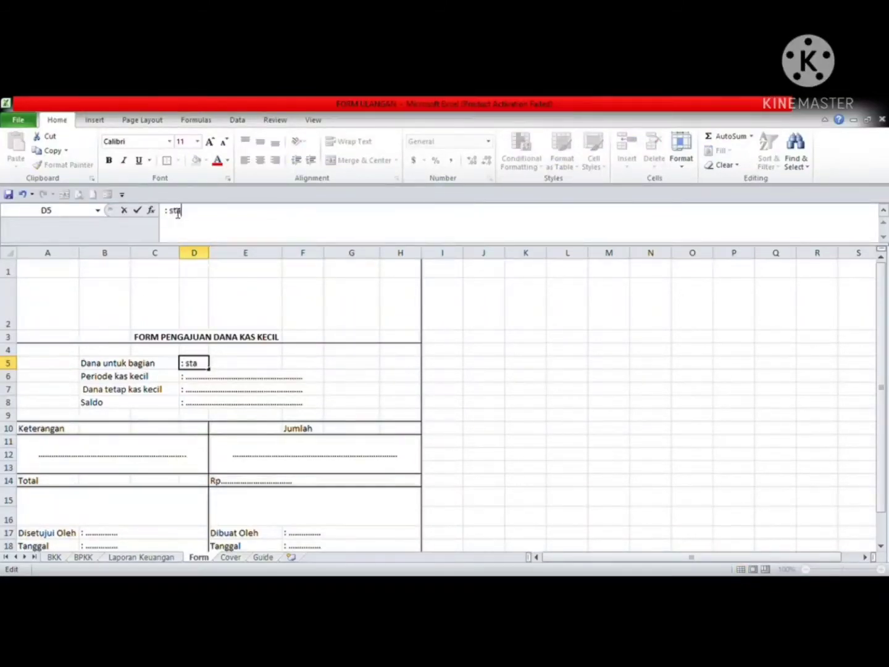
{"action": "type", "text": "ff administrasi pemasaran"}
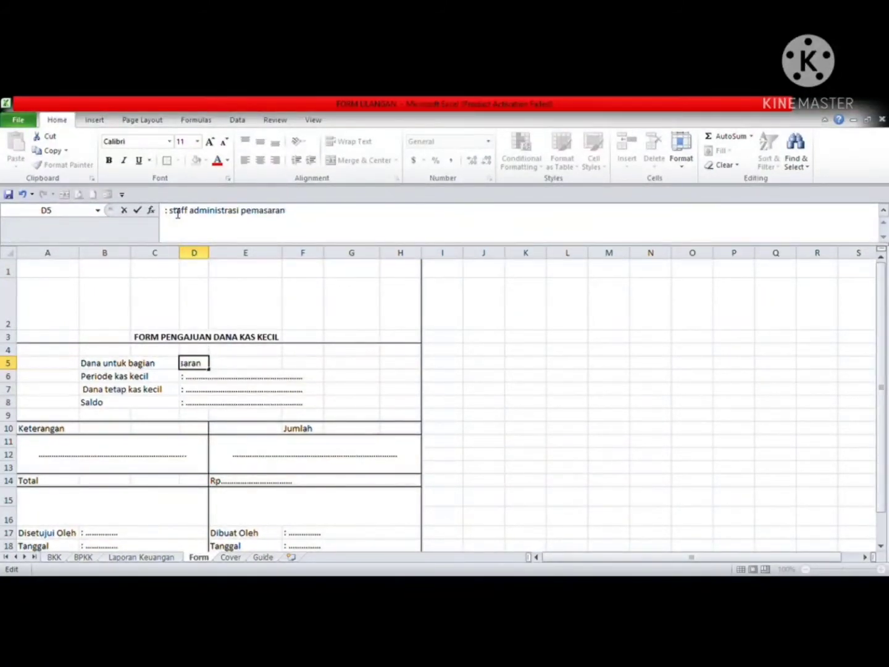
Change the Dana untuk bagian entry in D5 to "Pemasaran", keeping the leading colon
{"action": "key", "text": "BackSpace"}
{"action": "key", "text": "BackSpace"}
{"action": "key", "text": "BackSpace"}
{"action": "key", "text": "BackSpace"}
{"action": "key", "text": "BackSpace"}
{"action": "key", "text": "BackSpace"}
{"action": "key", "text": "BackSpace"}
{"action": "key", "text": "BackSpace"}
{"action": "key", "text": "BackSpace"}
{"action": "key", "text": "BackSpace"}
{"action": "key", "text": "BackSpace"}
{"action": "key", "text": "BackSpace"}
{"action": "key", "text": "BackSpace"}
{"action": "key", "text": "BackSpace"}
{"action": "key", "text": "BackSpace"}
{"action": "key", "text": "BackSpace"}
{"action": "key", "text": "BackSpace"}
{"action": "key", "text": "BackSpace"}
{"action": "key", "text": "BackSpace"}
{"action": "key", "text": "BackSpace"}
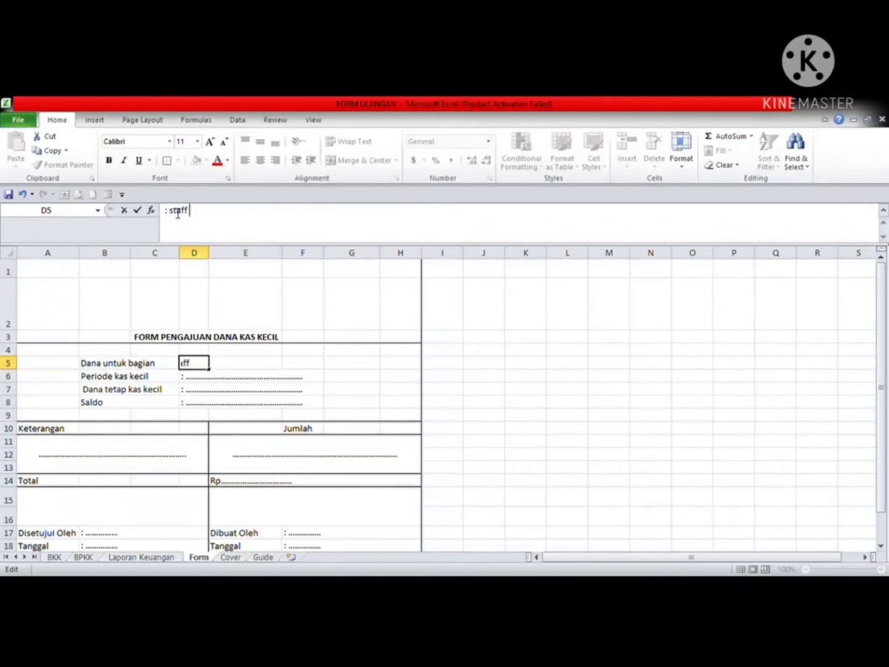
{"action": "key", "text": "BackSpace"}
{"action": "key", "text": "BackSpace"}
{"action": "key", "text": "BackSpace"}
{"action": "type", "text": "Pemasaran"}
{"action": "key", "text": "Return"}
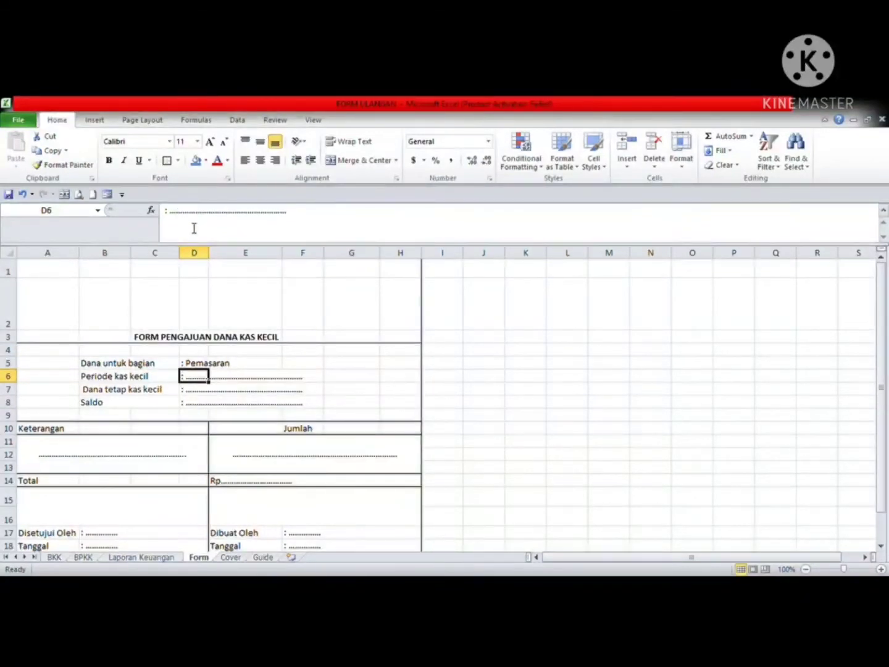
Replace the dots in D6 beside Periode kas kecil with "Maret"
{"action": "left_click_drag", "start_coordinate": [304, 219], "coordinate": [175, 220]}
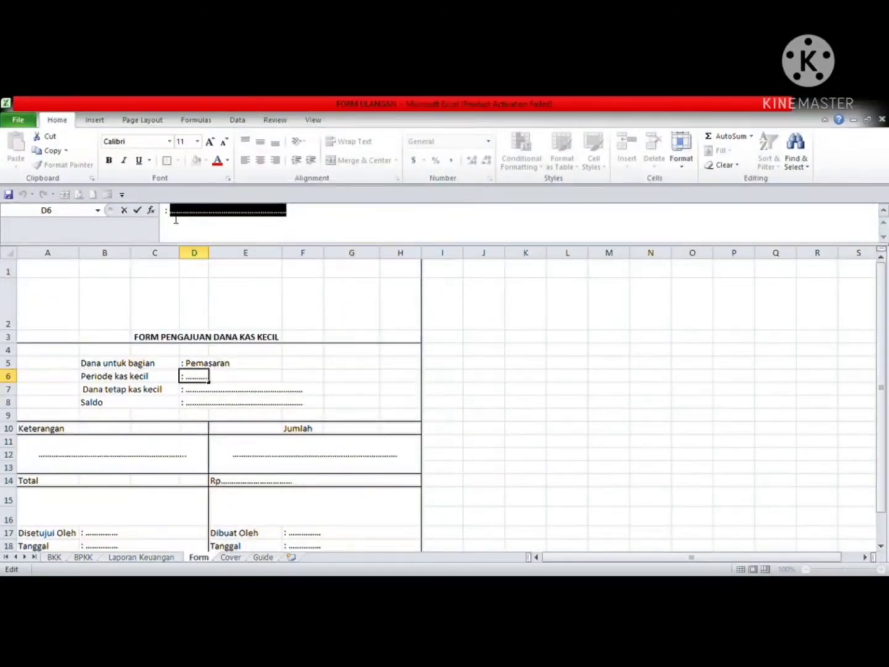
{"action": "type", "text": "Mar"}
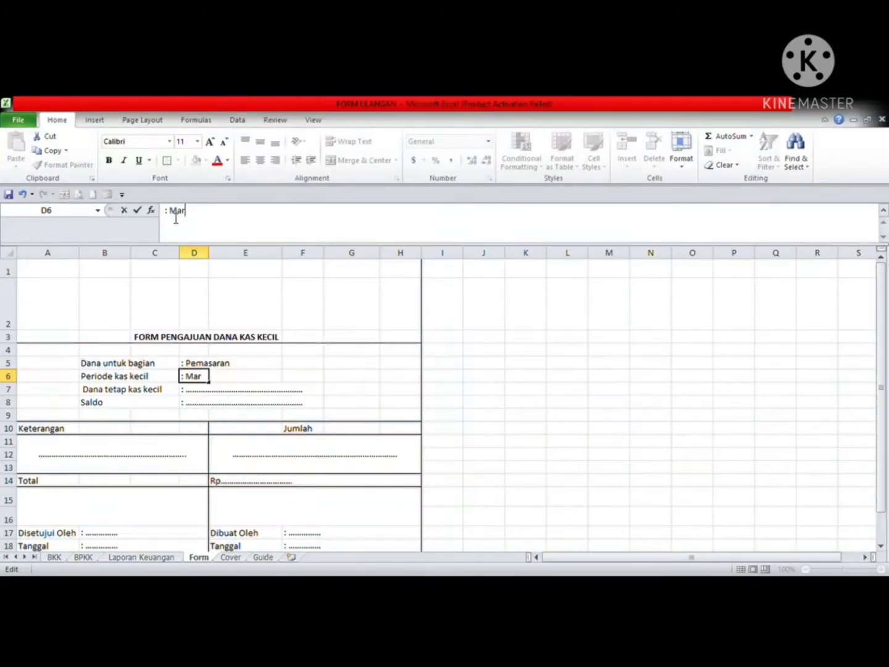
{"action": "type", "text": "et"}
{"action": "key", "text": "Return"}
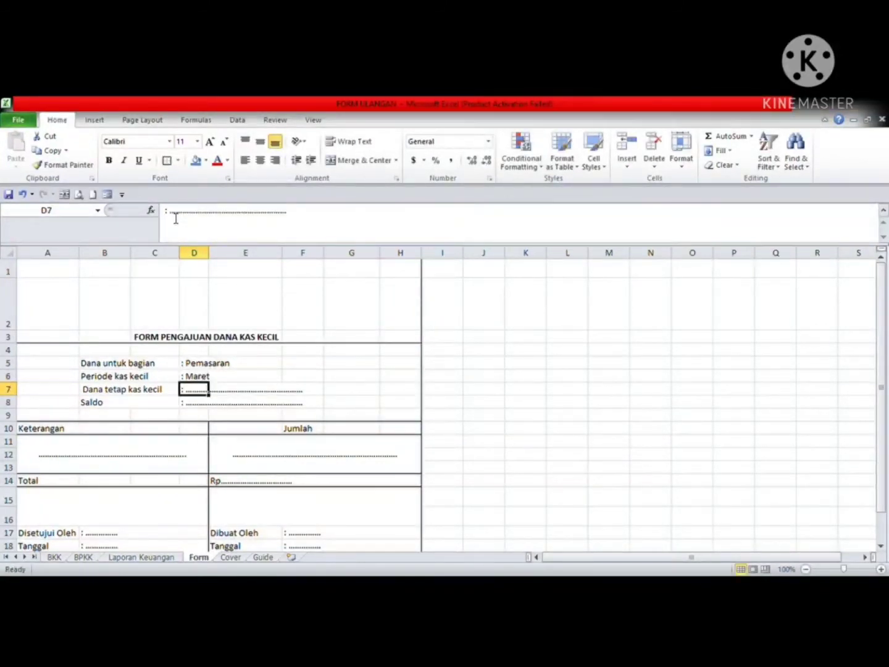
{"action": "left_click_drag", "start_coordinate": [93, 350], "coordinate": [396, 418]}
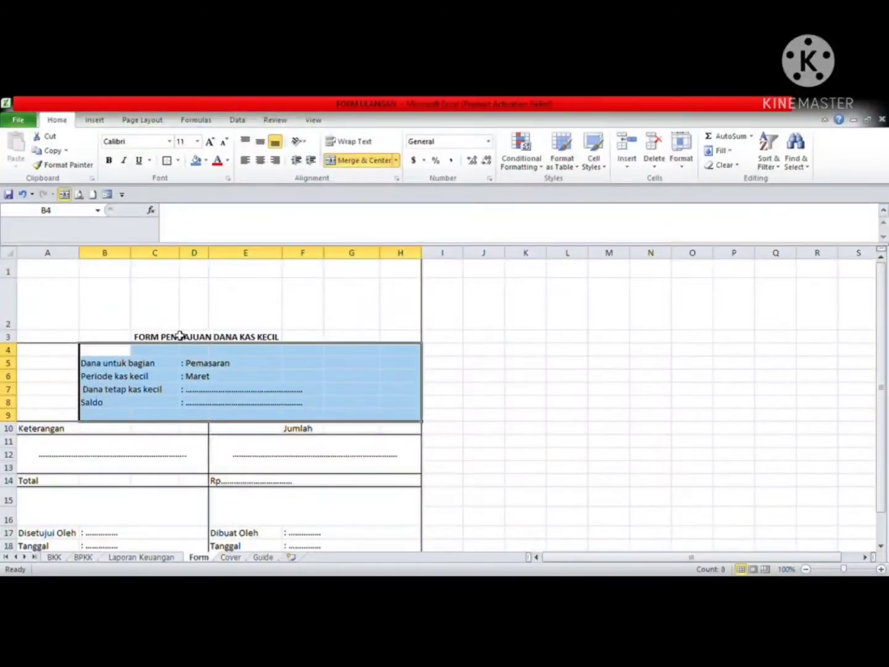
{"action": "left_click", "coordinate": [32, 351]}
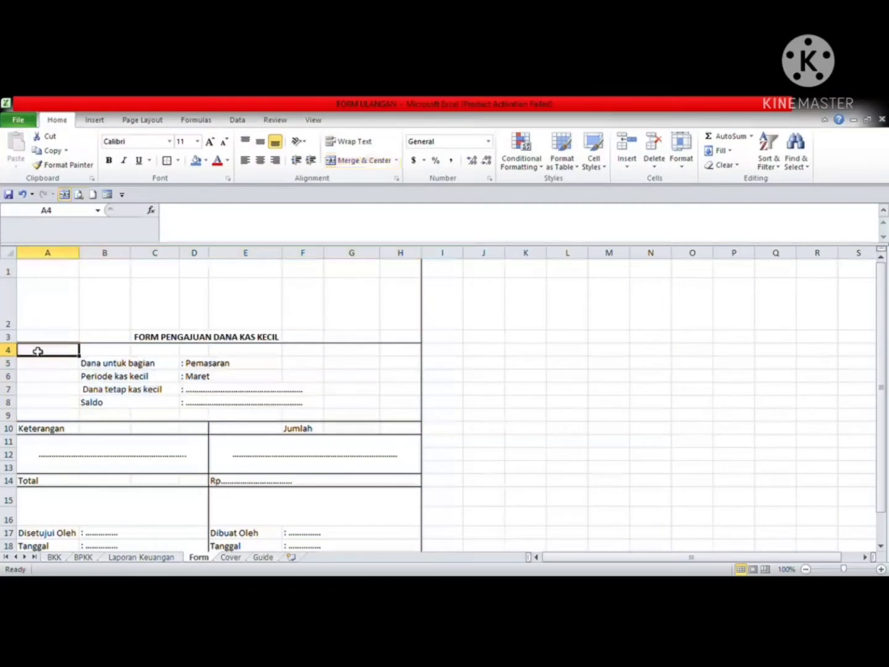
{"action": "left_click_drag", "start_coordinate": [38, 351], "coordinate": [391, 421]}
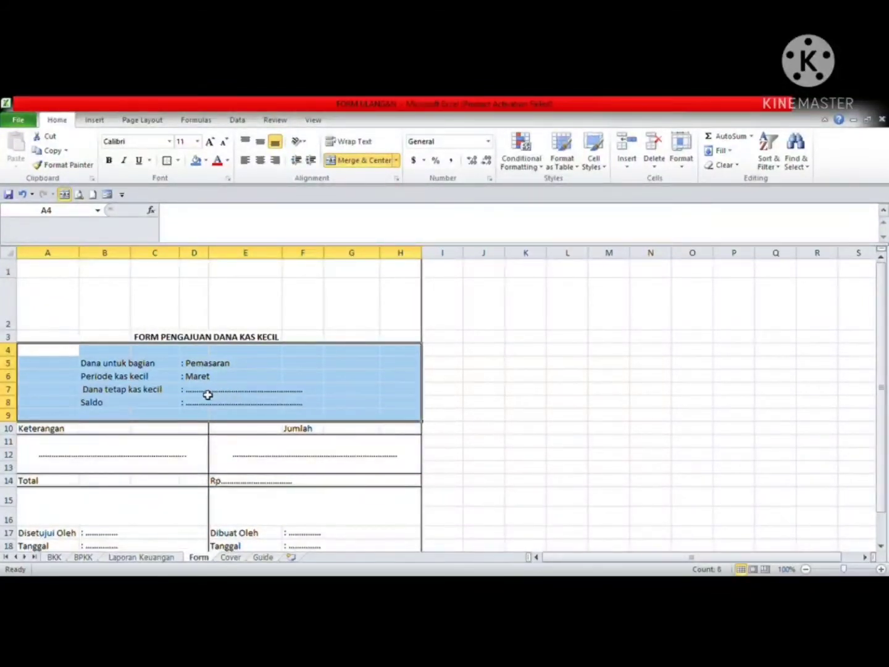
{"action": "left_click", "coordinate": [178, 390]}
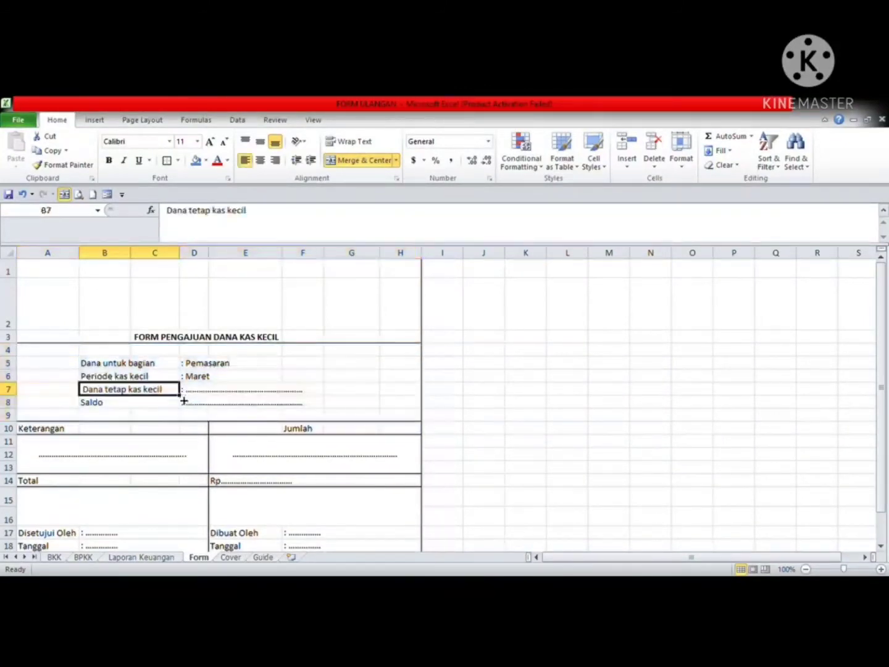
Replace the dots in D7 beside Dana tetap kas kecil with "Rp13.000.000,00", keeping the leading colon
{"action": "left_click", "coordinate": [201, 373]}
{"action": "left_click", "coordinate": [201, 392]}
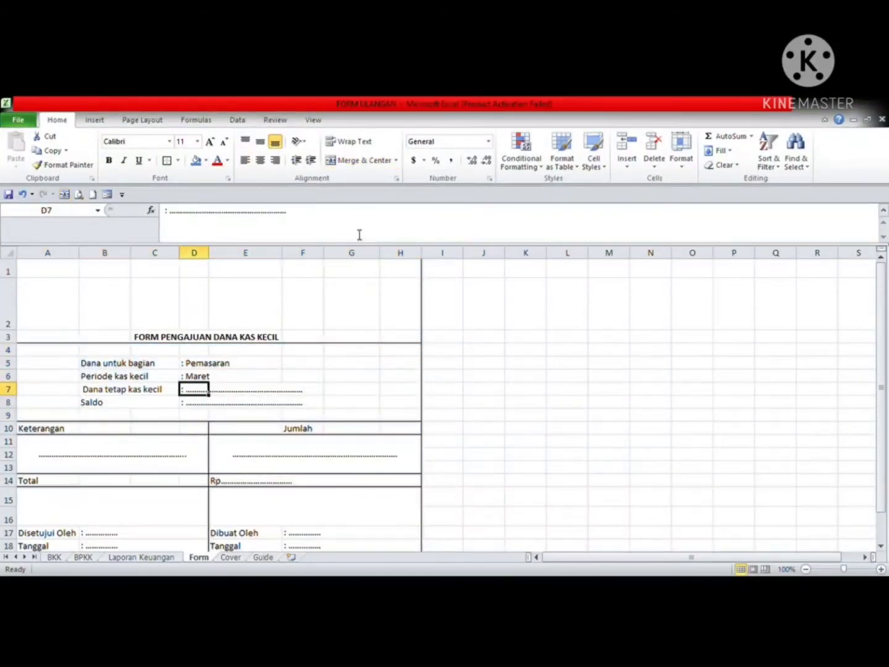
{"action": "left_click_drag", "start_coordinate": [288, 211], "coordinate": [175, 213]}
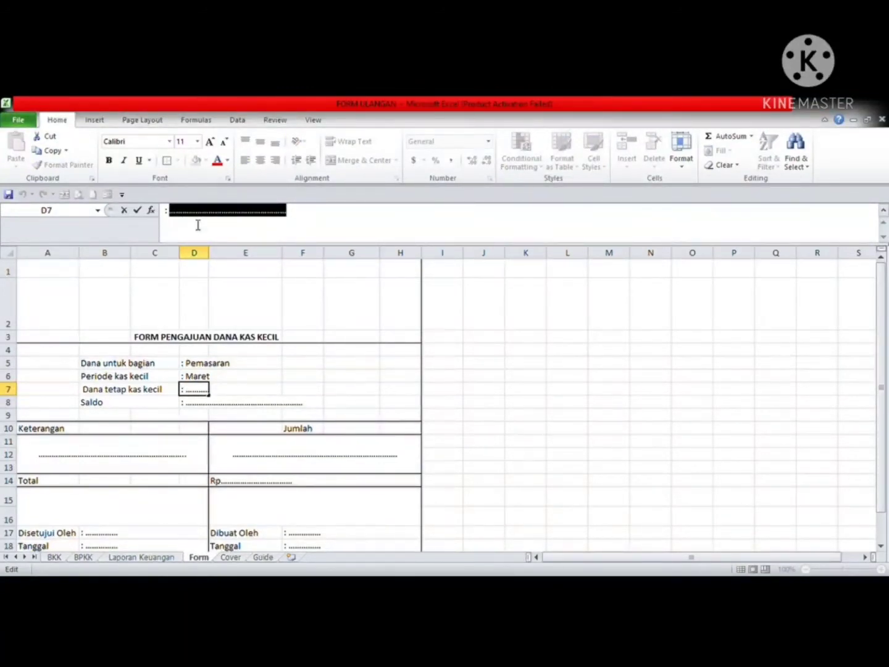
{"action": "type", "text": "T"}
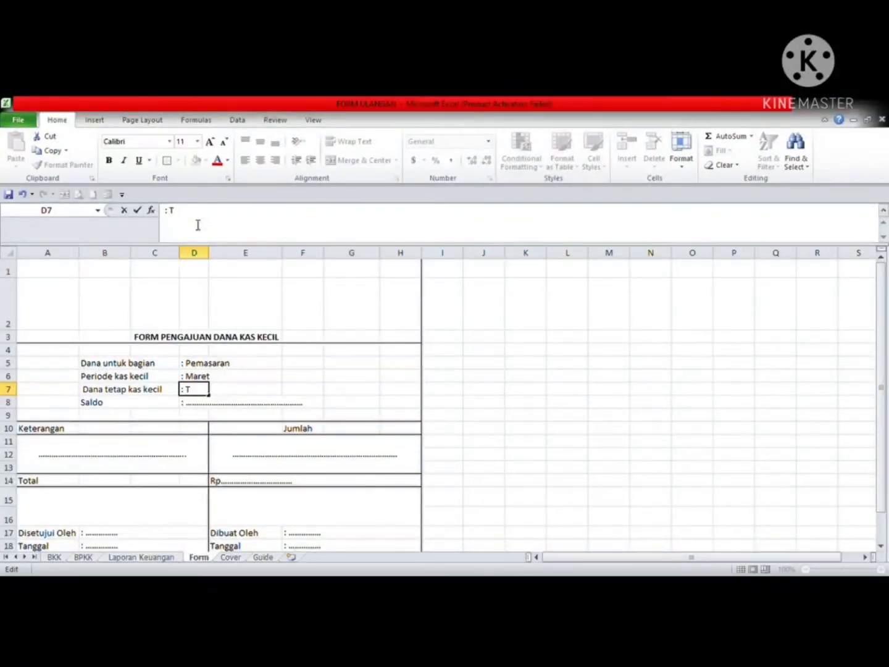
{"action": "type", "text": "Rp13"}
{"action": "type", "text": "000"}
{"action": "key", "text": "BackSpace"}
{"action": "key", "text": "BackSpace"}
{"action": "key", "text": "BackSpace"}
{"action": "key", "text": "BackSpace"}
{"action": "key", "text": "BackSpace"}
{"action": "key", "text": "BackSpace"}
{"action": "key", "text": "BackSpace"}
{"action": "type", "text": "13"}
{"action": "key", "text": "BackSpace"}
{"action": "key", "text": "BackSpace"}
{"action": "type", "text": "Rp13.000"}
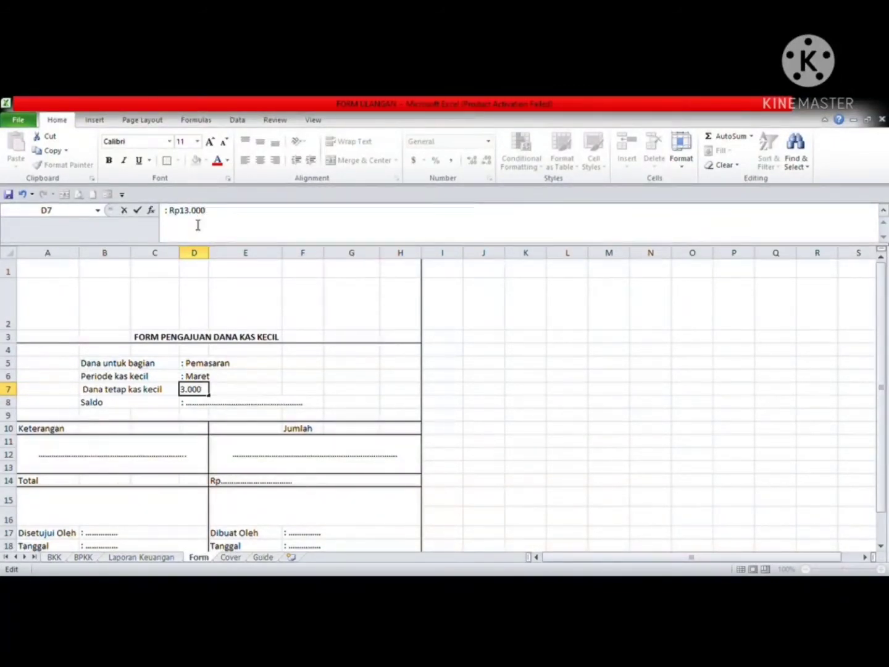
{"action": "type", "text": ".000,00"}
{"action": "key", "text": "Return"}
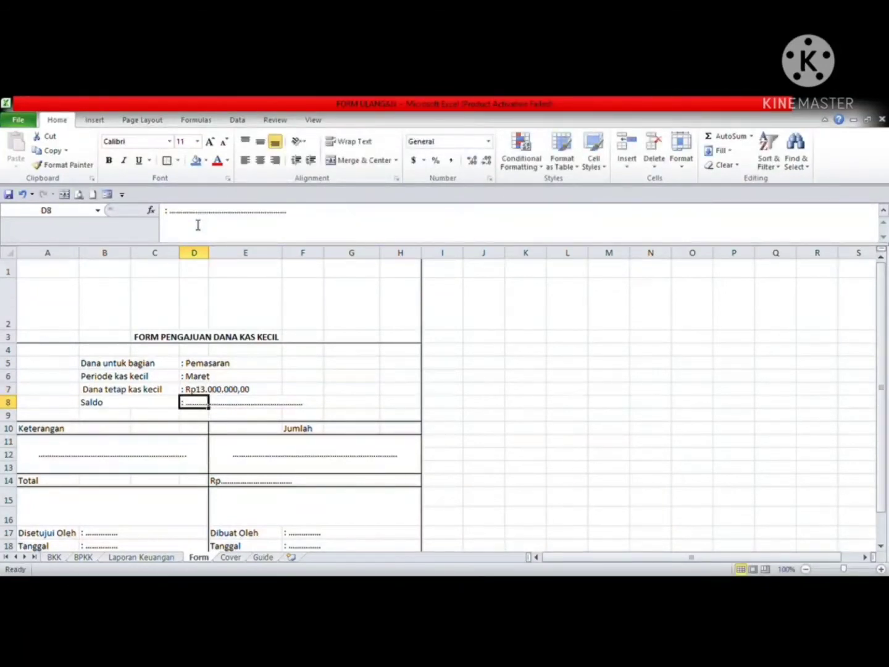
{"action": "left_click", "coordinate": [218, 403]}
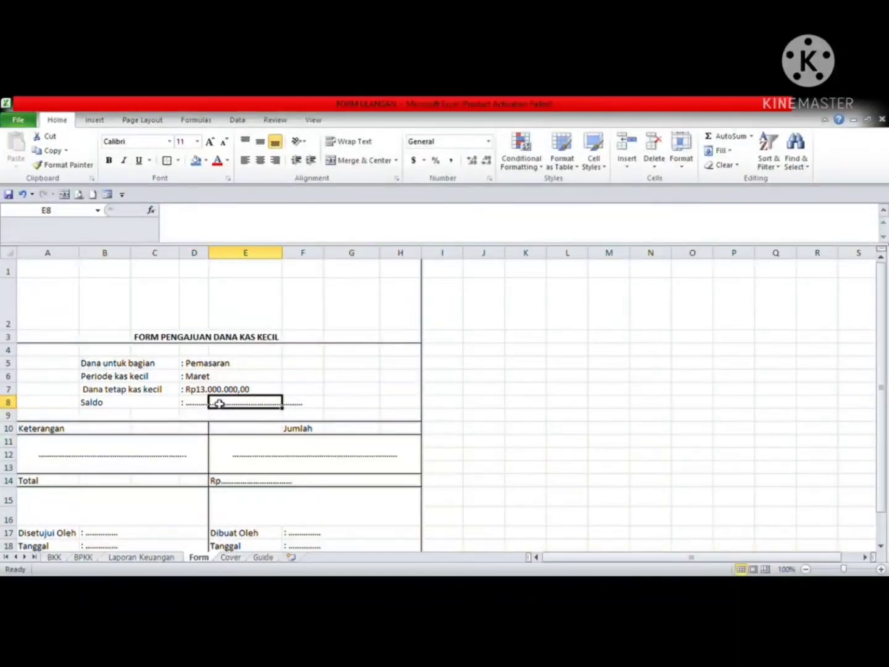
{"action": "left_click", "coordinate": [192, 392]}
{"action": "left_click", "coordinate": [198, 402]}
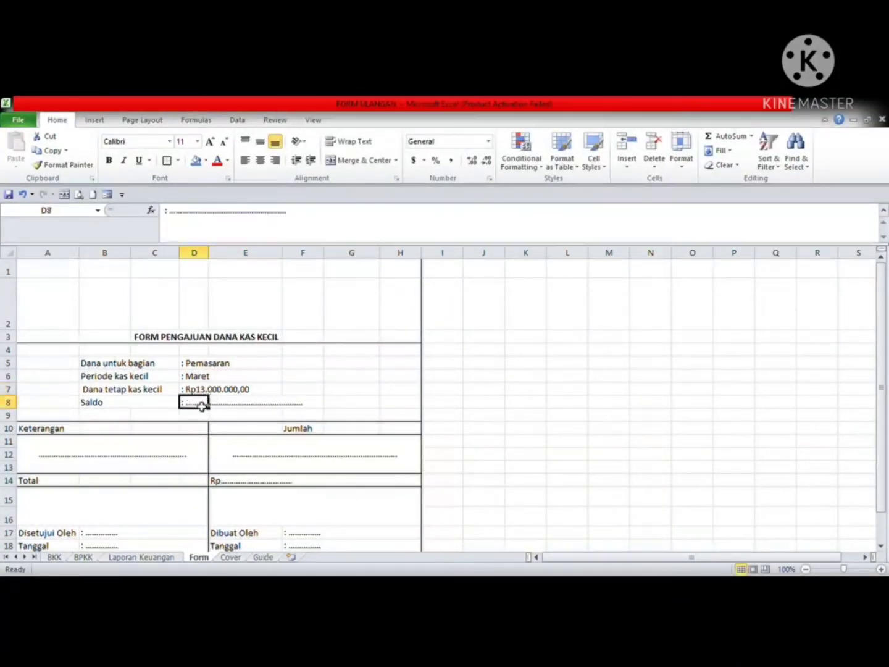
{"action": "left_click_drag", "start_coordinate": [313, 214], "coordinate": [192, 216]}
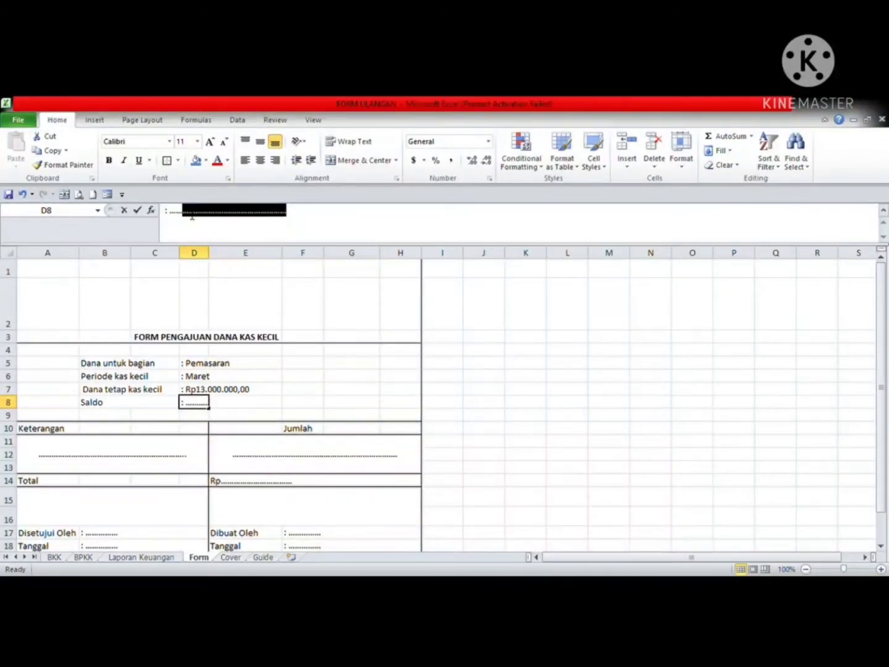
Change the Saldo label in B8 to "Sisa Saldo"
{"action": "left_click", "coordinate": [88, 405]}
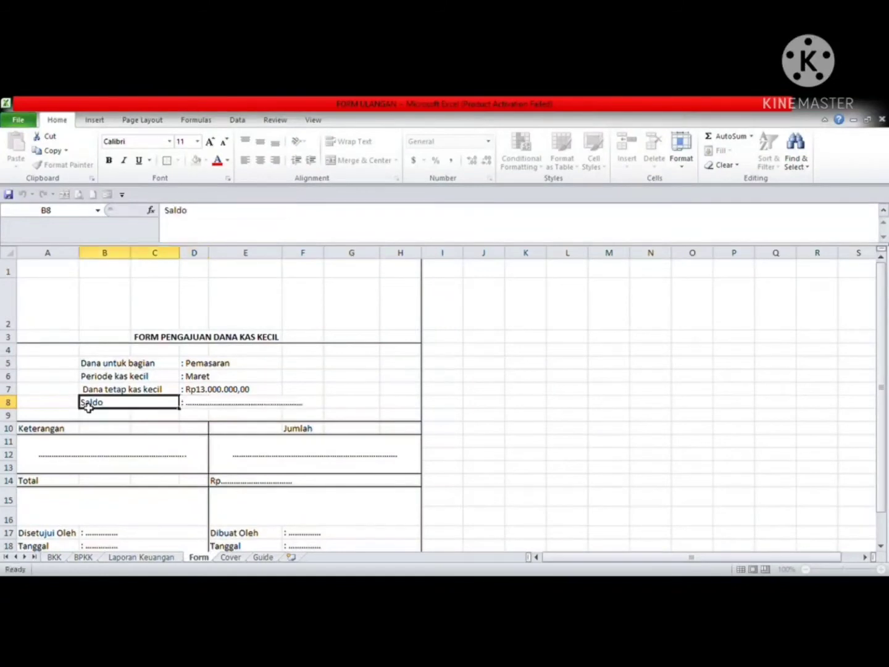
{"action": "double_click", "coordinate": [89, 405]}
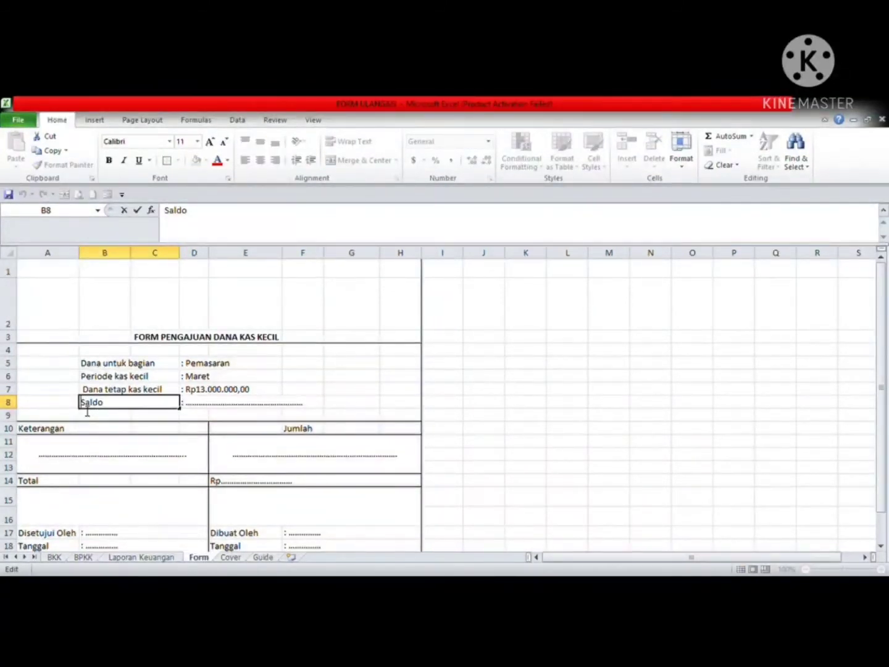
{"action": "type", "text": "Sisa"}
{"action": "left_click", "coordinate": [226, 405]}
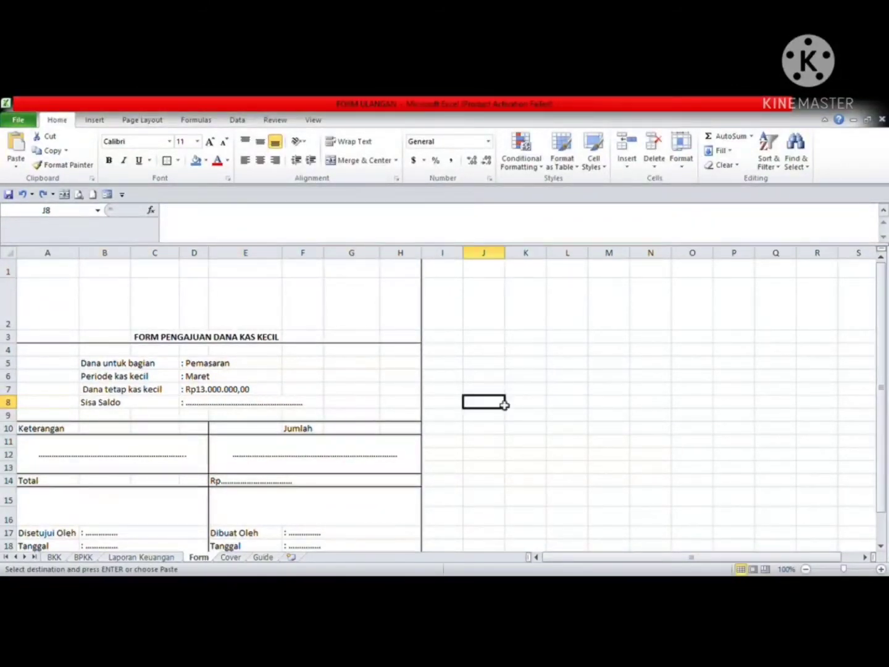
Replace the contents of D8 beside Sisa Saldo with "Rp1.126.000,00", using the remaining petty cash balance in G32 of the Laporan Keuangan sheet
{"action": "left_click", "coordinate": [214, 404]}
{"action": "left_click", "coordinate": [194, 405]}
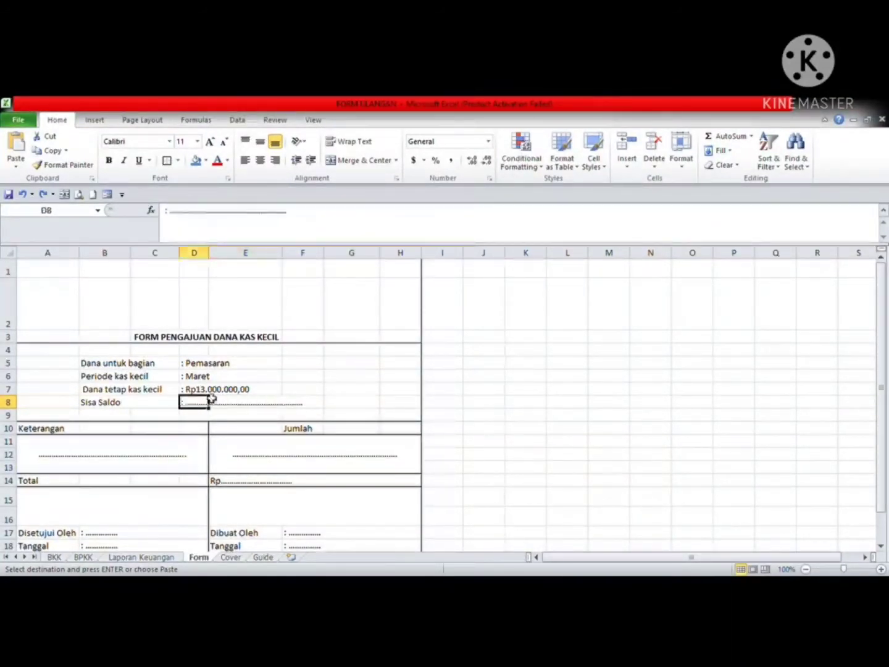
{"action": "left_click_drag", "start_coordinate": [285, 211], "coordinate": [174, 218]}
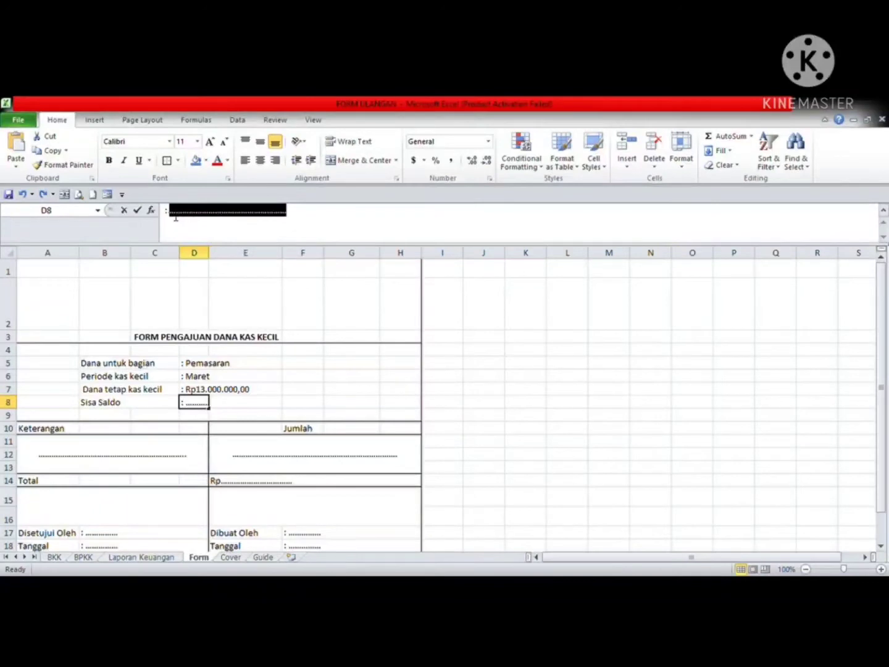
{"action": "key", "text": "BackSpace"}
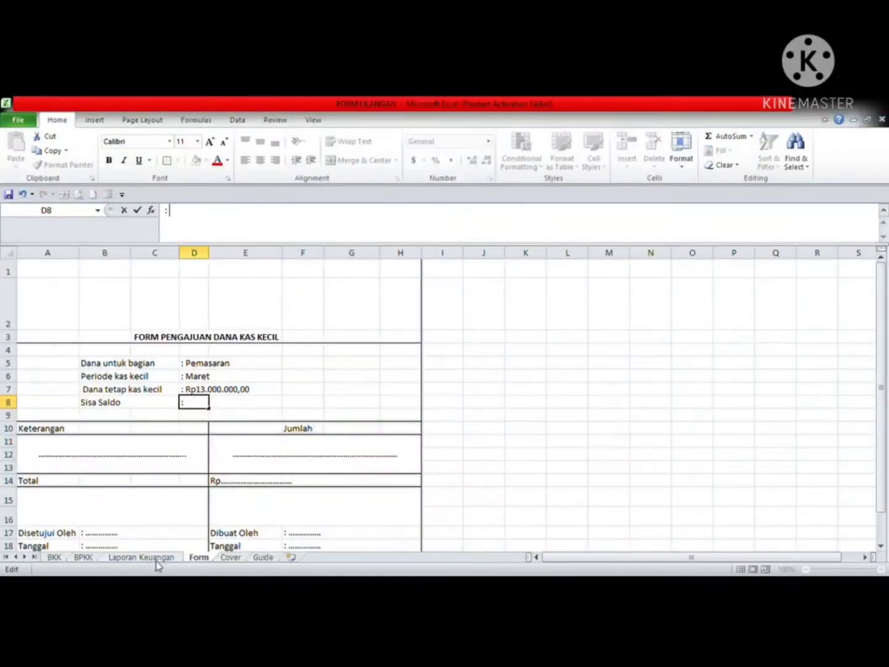
{"action": "left_click", "coordinate": [154, 558]}
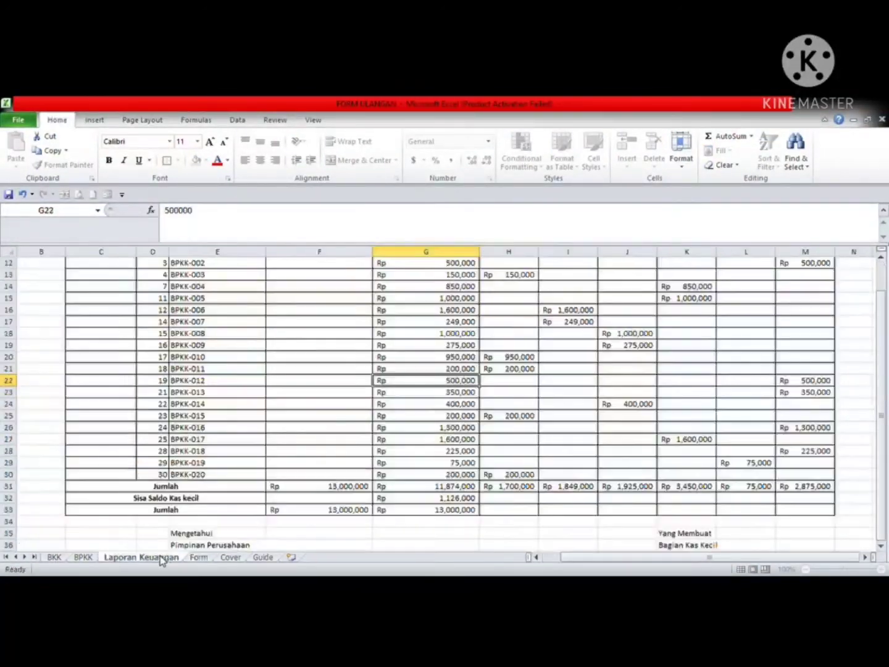
{"action": "left_click", "coordinate": [466, 502]}
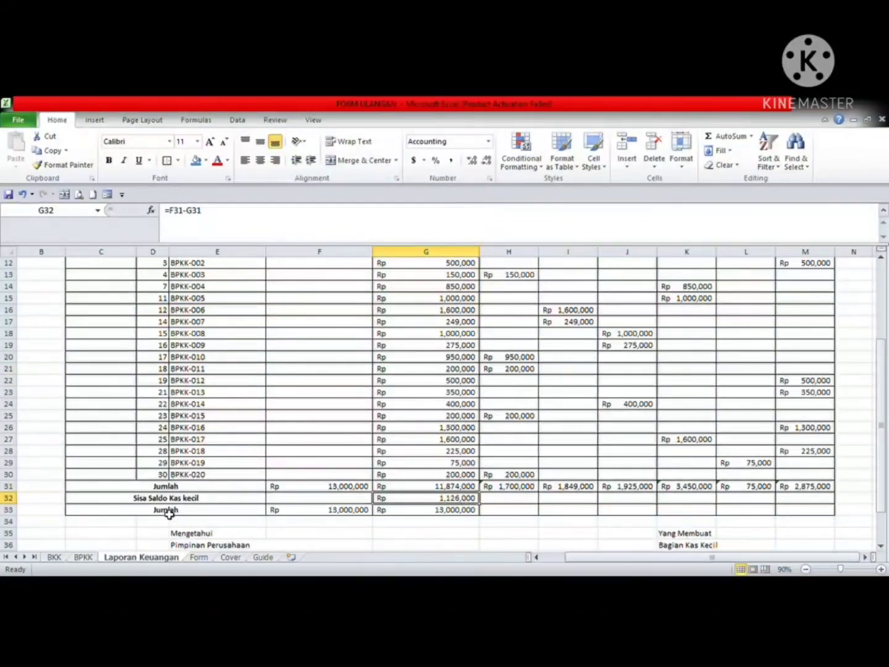
{"action": "left_click", "coordinate": [199, 557]}
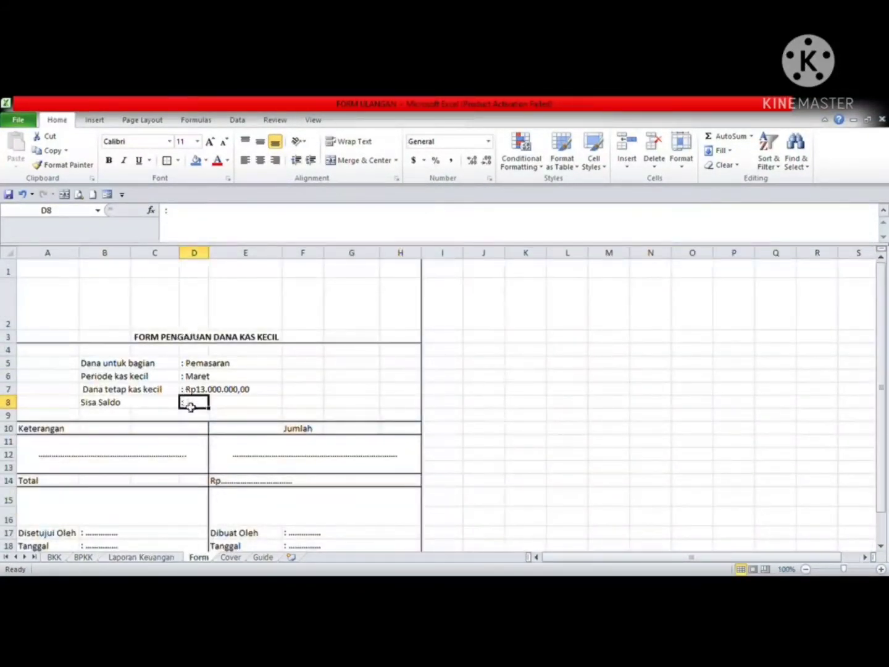
{"action": "type", "text": "Rp"}
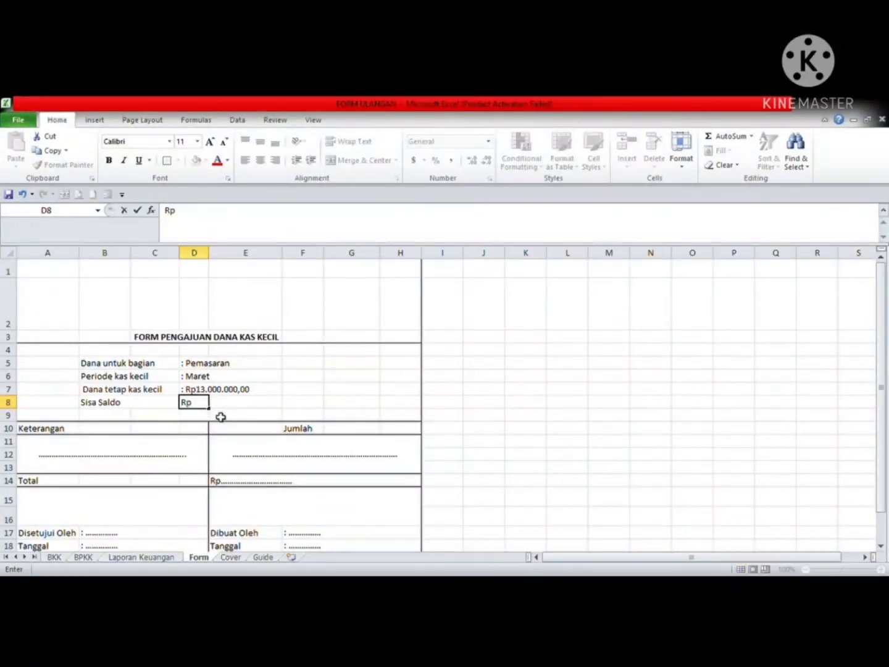
{"action": "type", "text": "1.126.000,00"}
{"action": "key", "text": "Return"}
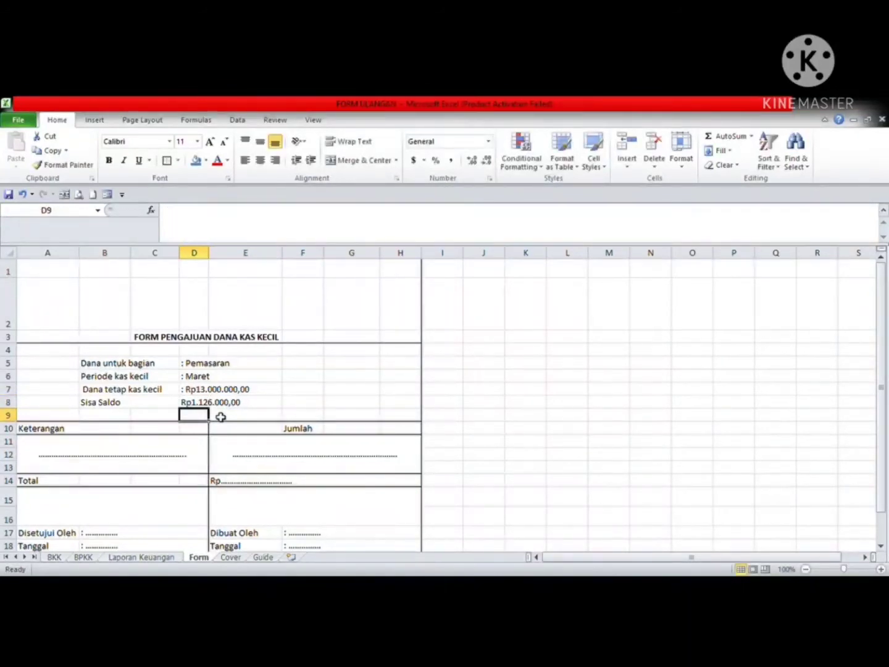
Enter "Pengisian Dana Kas Kecil Bulan April 2022" in the merged Keterangan cell A11
{"action": "left_click", "coordinate": [197, 472]}
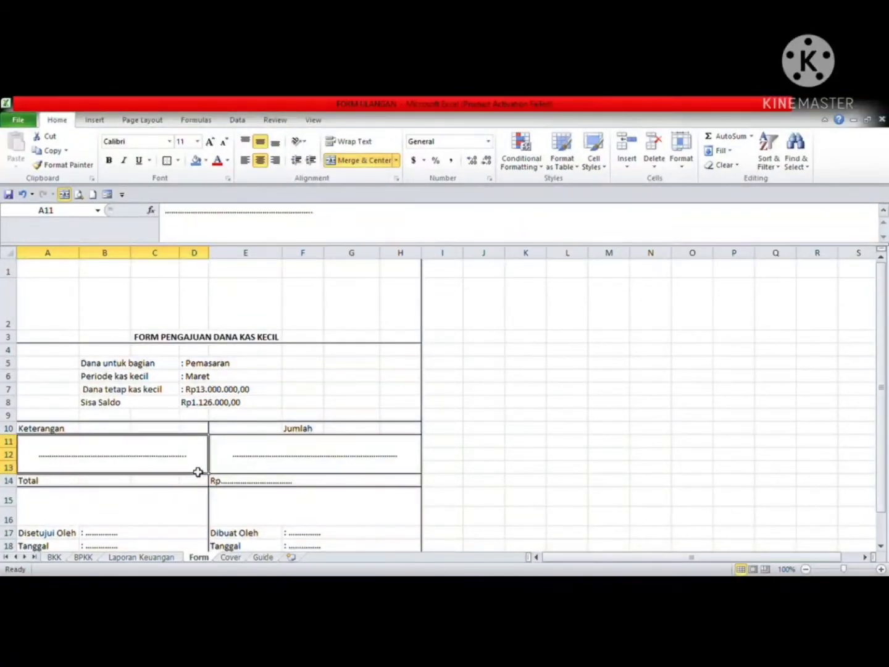
{"action": "type", "text": "Pengisian"}
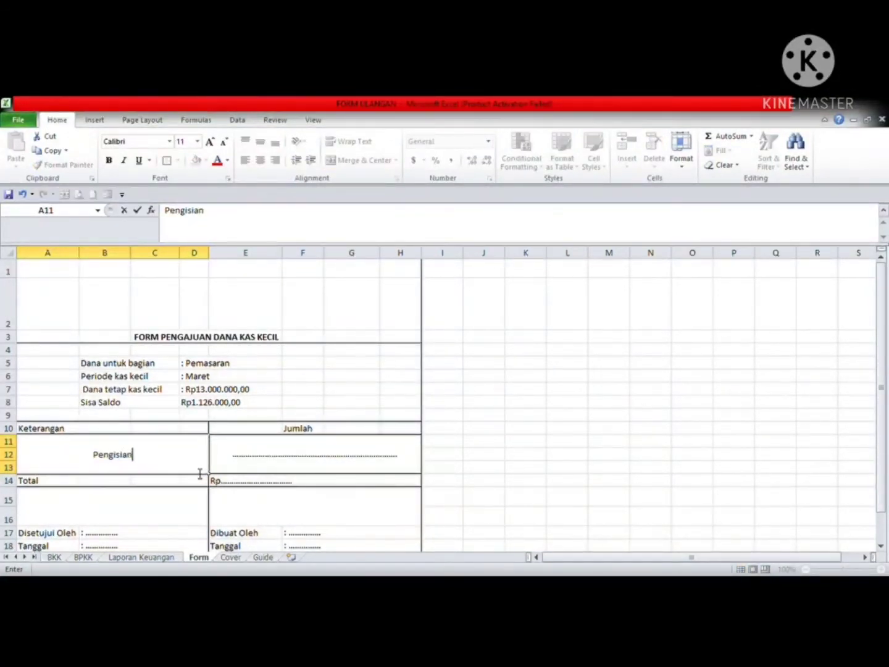
{"action": "type", "text": " Dana Kas"}
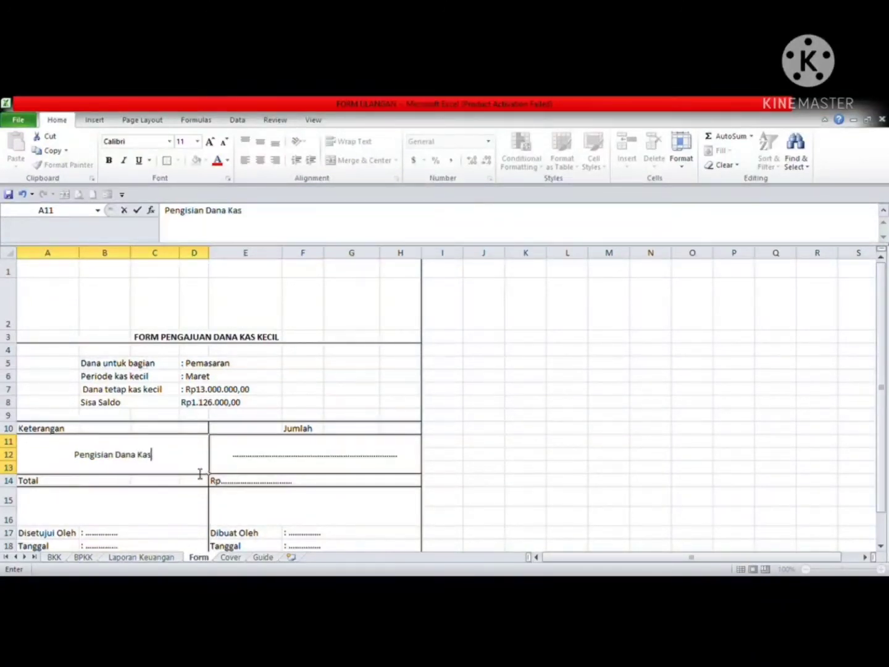
{"action": "type", "text": " Kecil b"}
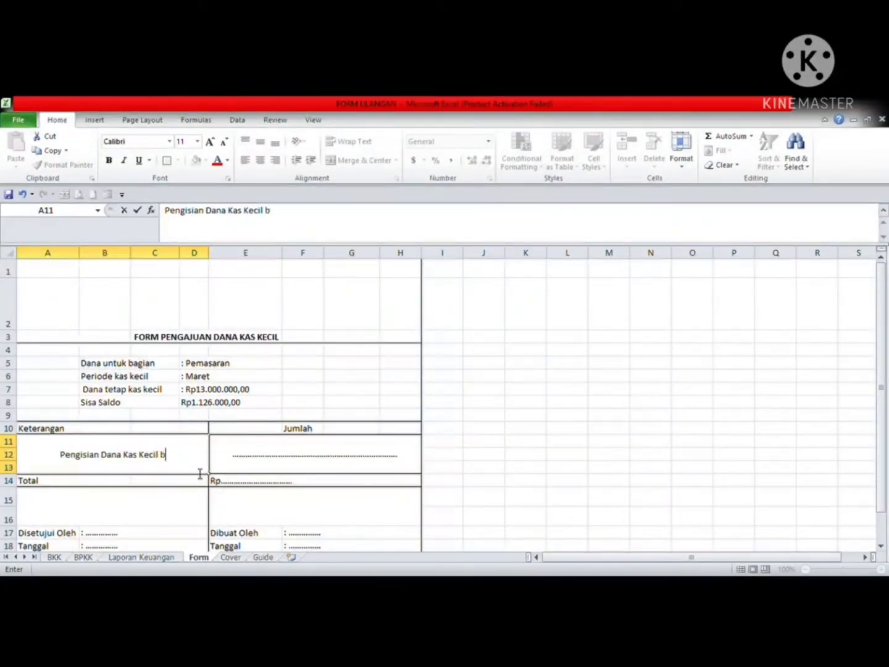
{"action": "key", "text": "BackSpace"}
{"action": "type", "text": "Bula \\"}
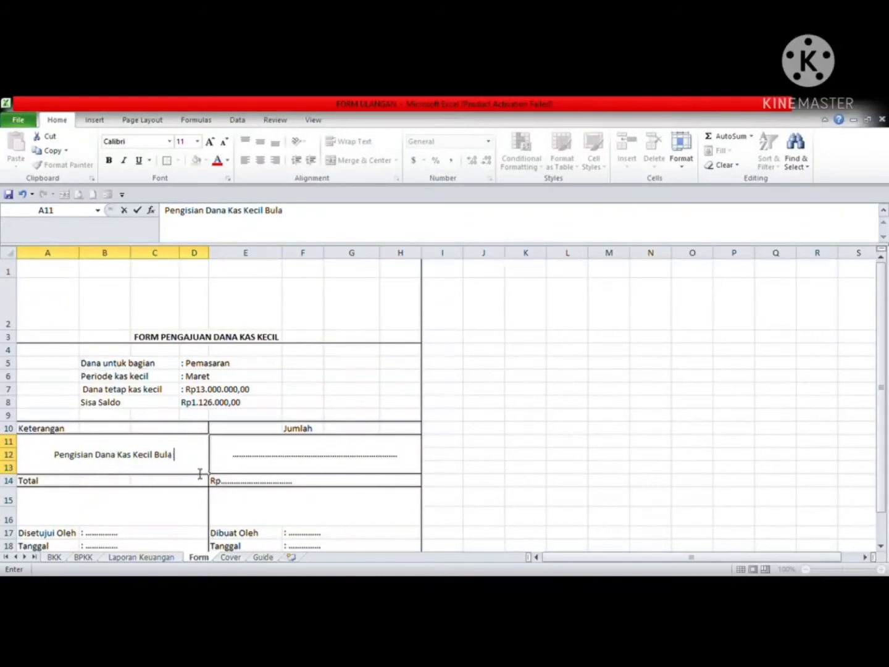
{"action": "key", "text": "BackSpace"}
{"action": "key", "text": "BackSpace"}
{"action": "type", "text": "n"}
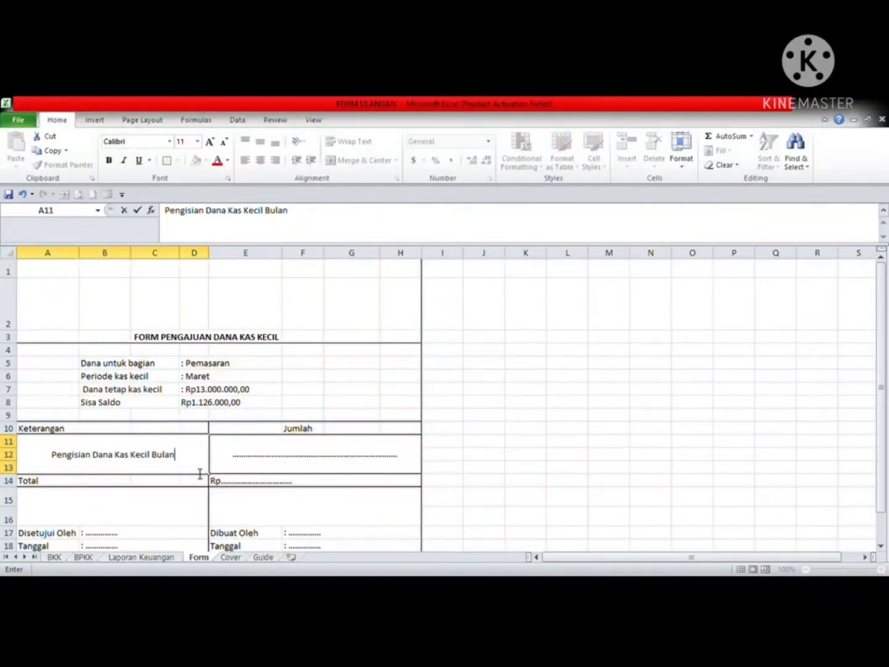
{"action": "type", "text": " April 2022"}
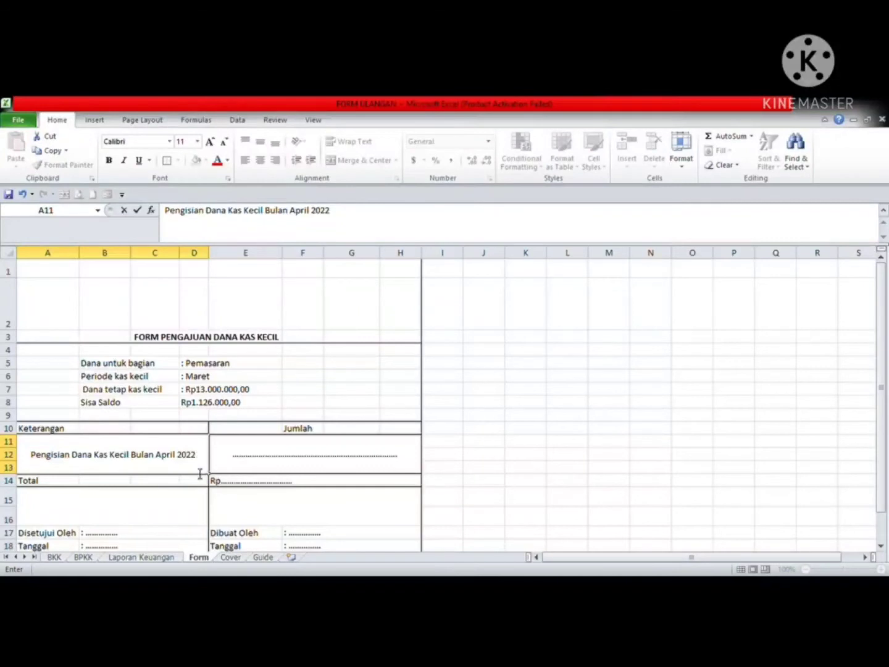
{"action": "key", "text": "Tab"}
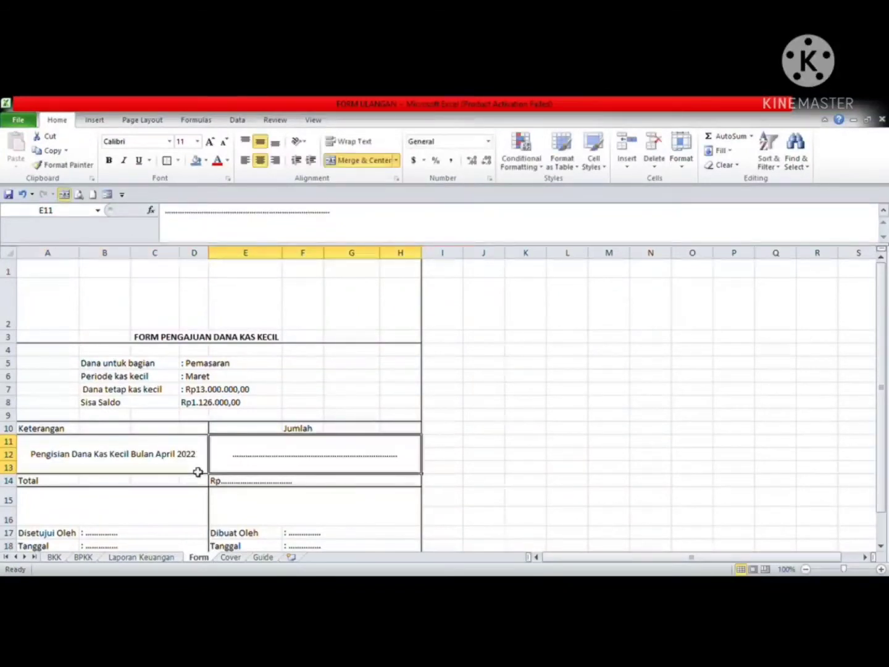
{"action": "left_click", "coordinate": [419, 431]}
{"action": "left_click", "coordinate": [401, 458]}
{"action": "left_click", "coordinate": [215, 390]}
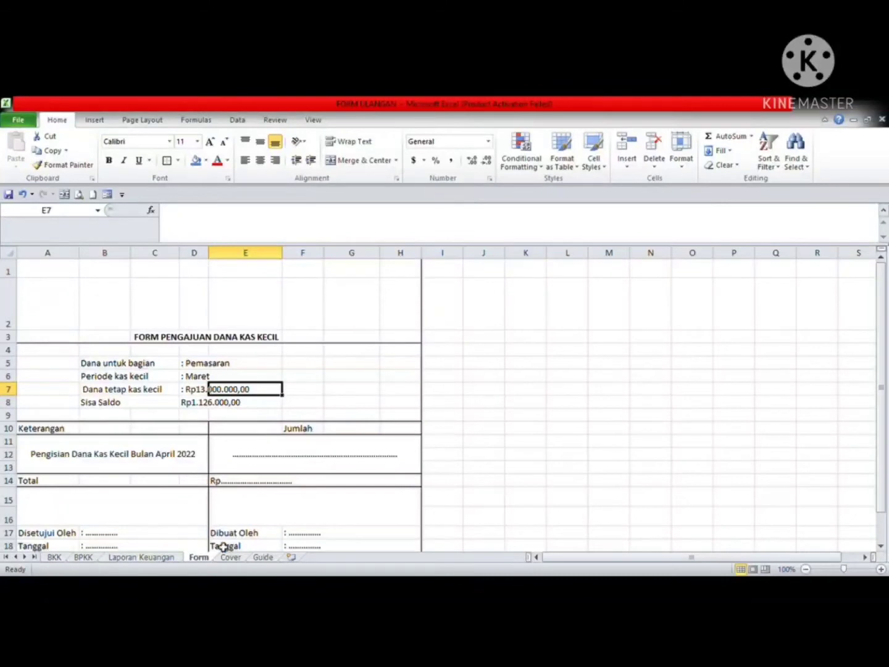
Copy the expenditure total in G31 of the Laporan Keuangan sheet into the Total amount cell E14 of the Form sheet as a plain value
{"action": "left_click", "coordinate": [160, 562]}
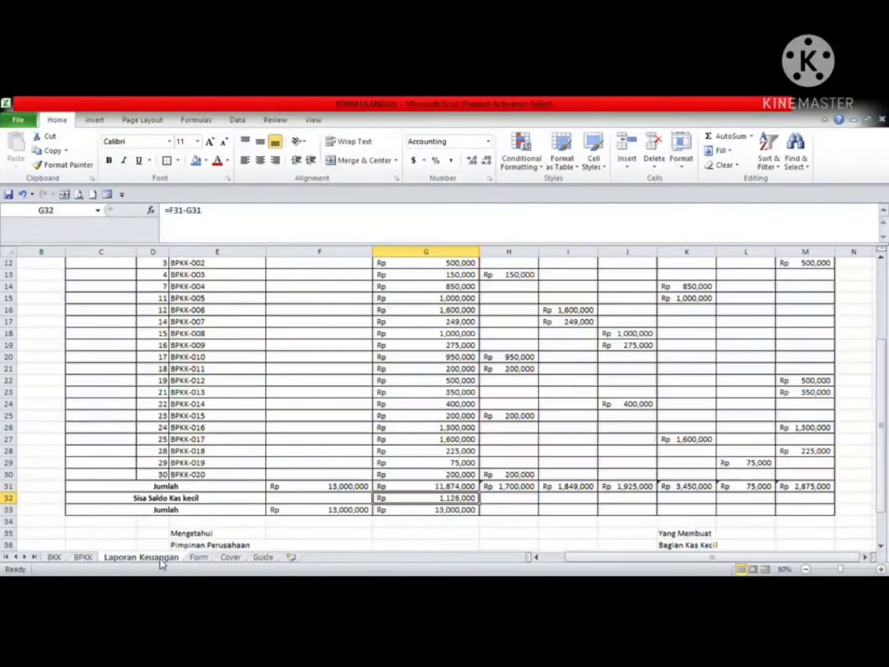
{"action": "left_click", "coordinate": [471, 488]}
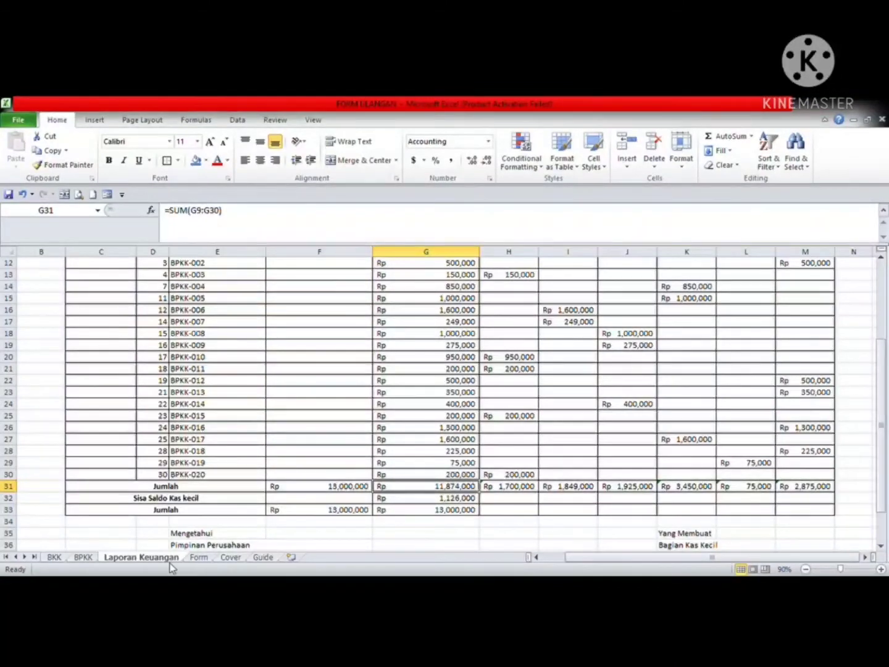
{"action": "key", "text": "ctrl+c"}
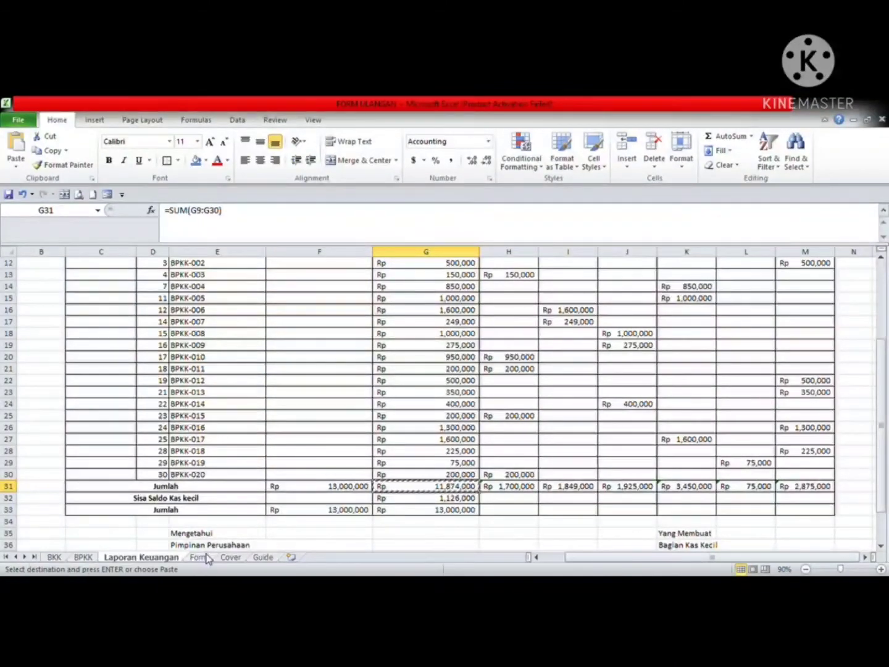
{"action": "left_click", "coordinate": [199, 557]}
{"action": "left_click", "coordinate": [297, 486]}
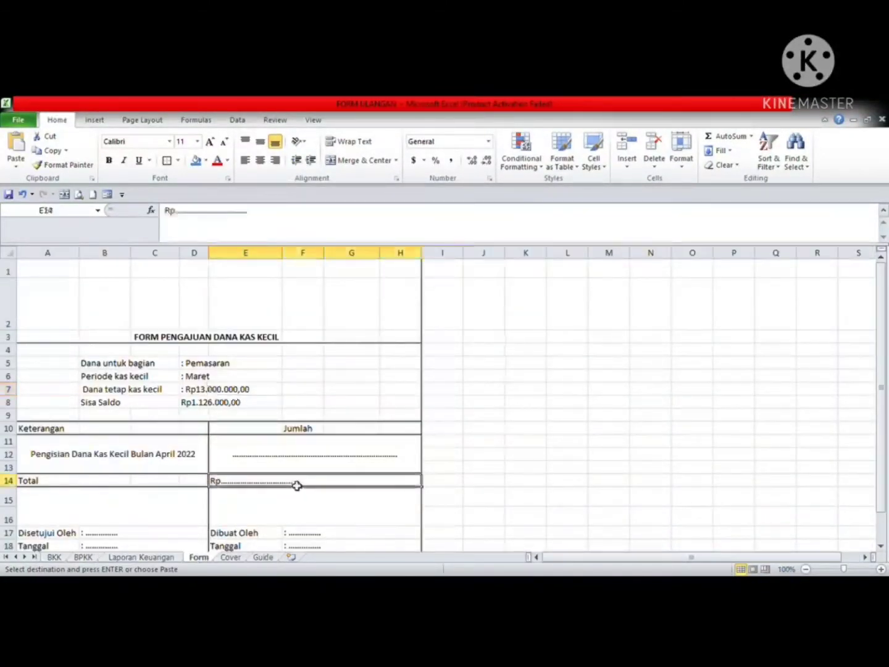
{"action": "key", "text": "ctrl+v"}
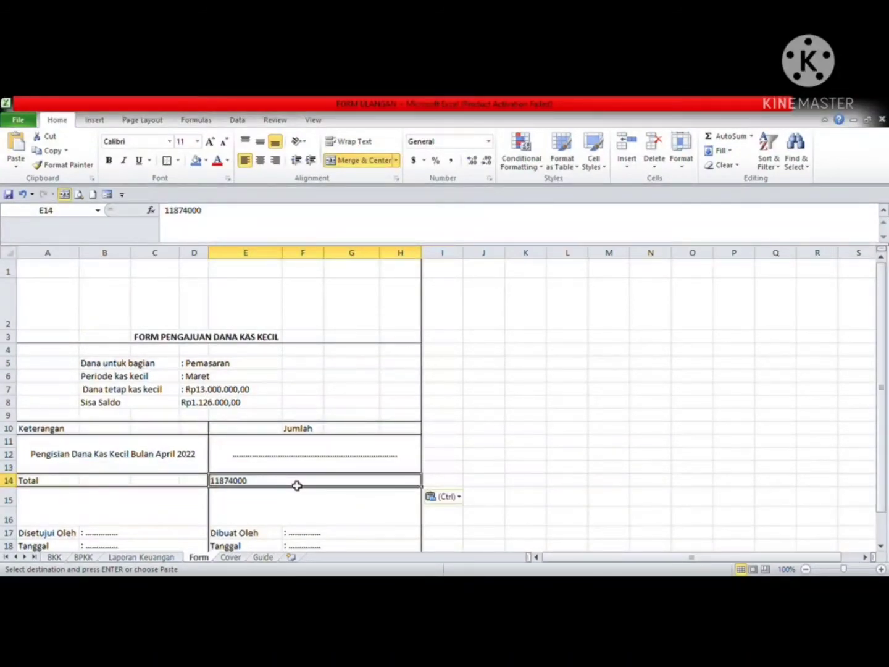
Rewrite the Total amount in E14 as "Rp11.874.000,00" with the currency prefix, thousands separators and decimals
{"action": "double_click", "coordinate": [215, 485]}
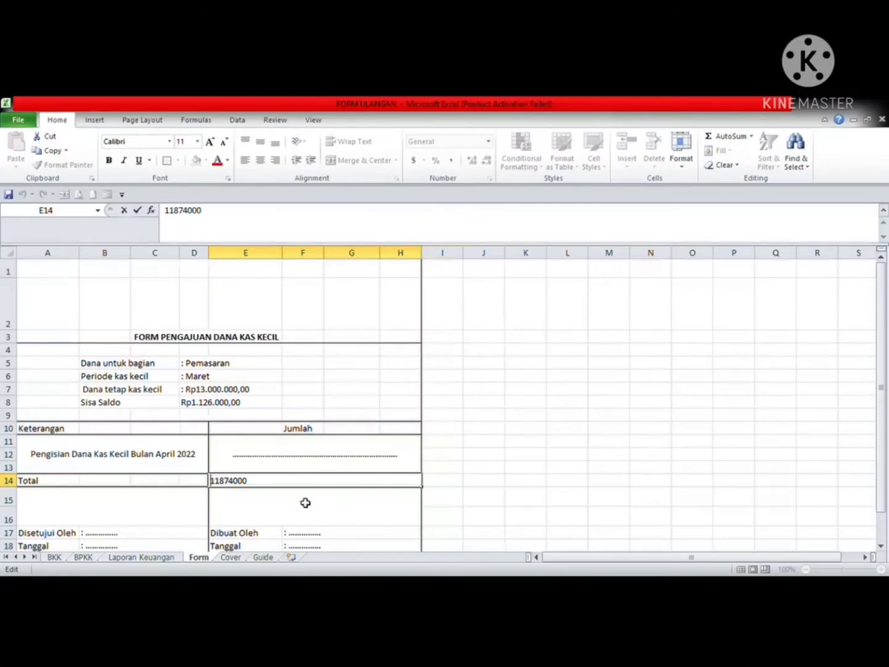
{"action": "type", "text": "Rp"}
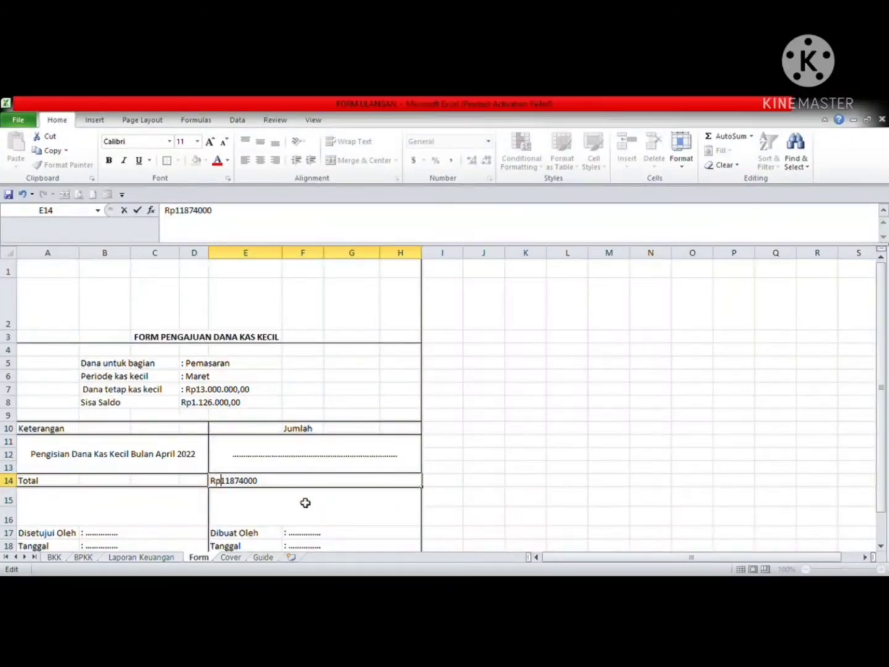
{"action": "key", "text": "Right"}
{"action": "type", "text": "."}
{"action": "key", "text": "Right"}
{"action": "key", "text": "Right"}
{"action": "key", "text": "Right"}
{"action": "type", "text": ".000,00"}
Replace the dotted placeholder in the merged Jumlah cell E11 with "Sebelas Juta Delapan Ratus Tujuh Puluh Empat Ribu Rupiah"
{"action": "left_click", "coordinate": [370, 456]}
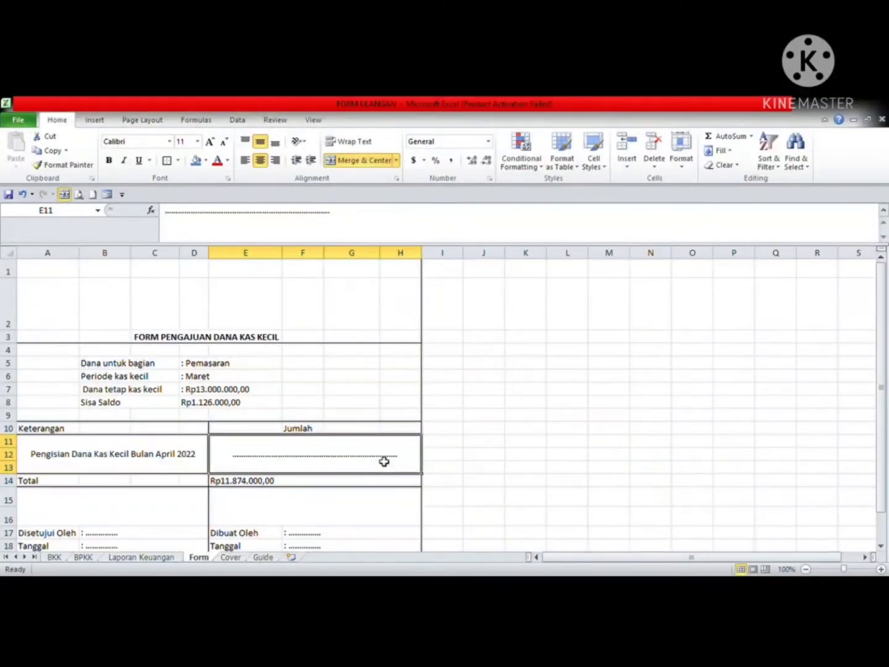
{"action": "type", "text": "Sebe"}
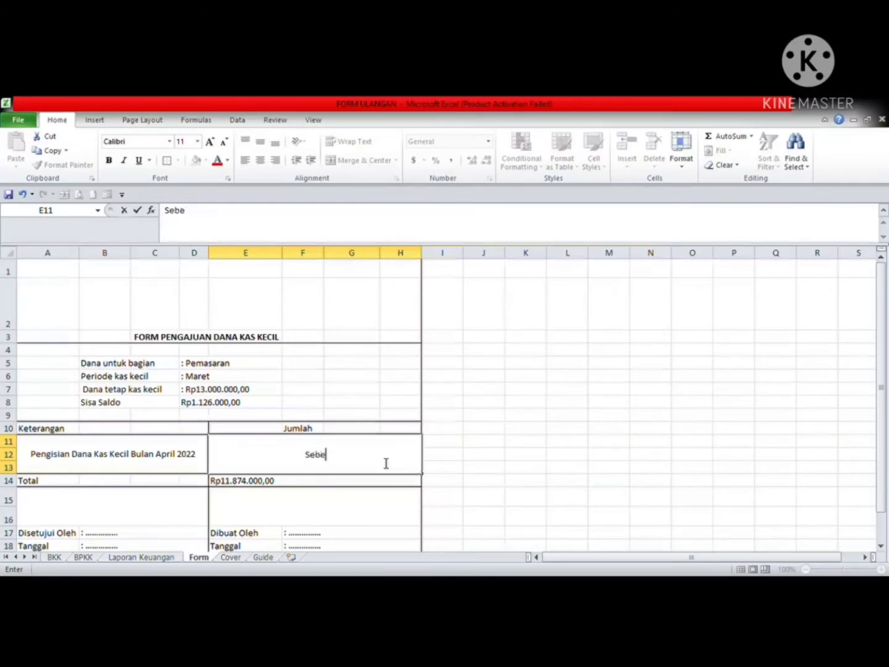
{"action": "type", "text": "las Juta Delapan"}
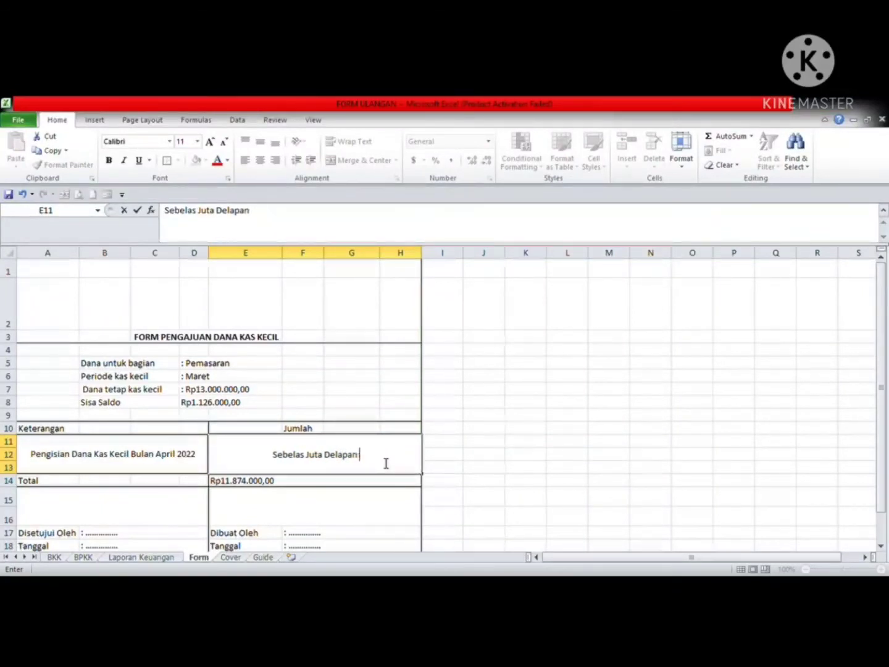
{"action": "type", "text": " Ratus "}
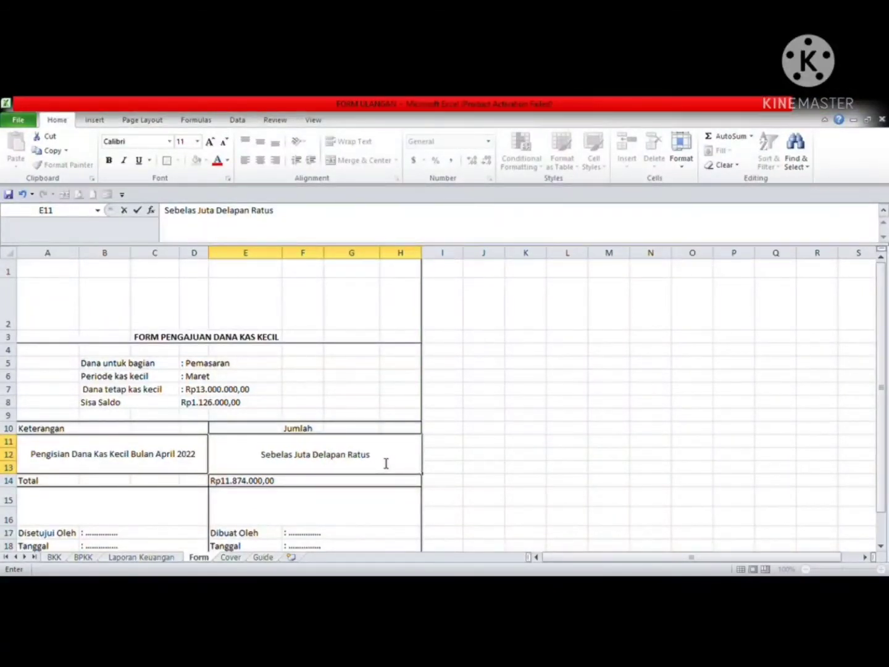
{"action": "type", "text": "Tujuh"}
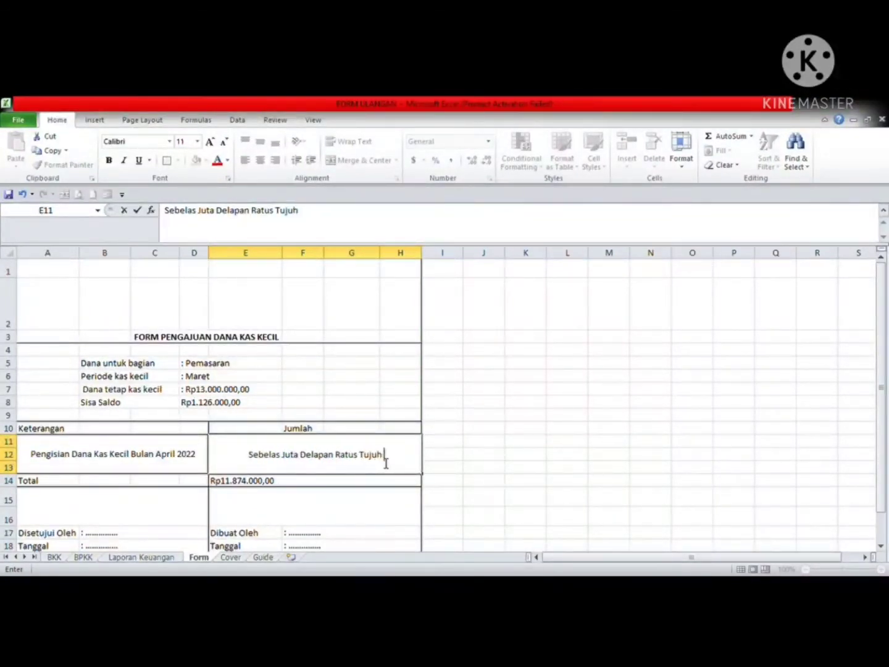
{"action": "type", "text": " Puluh Em"}
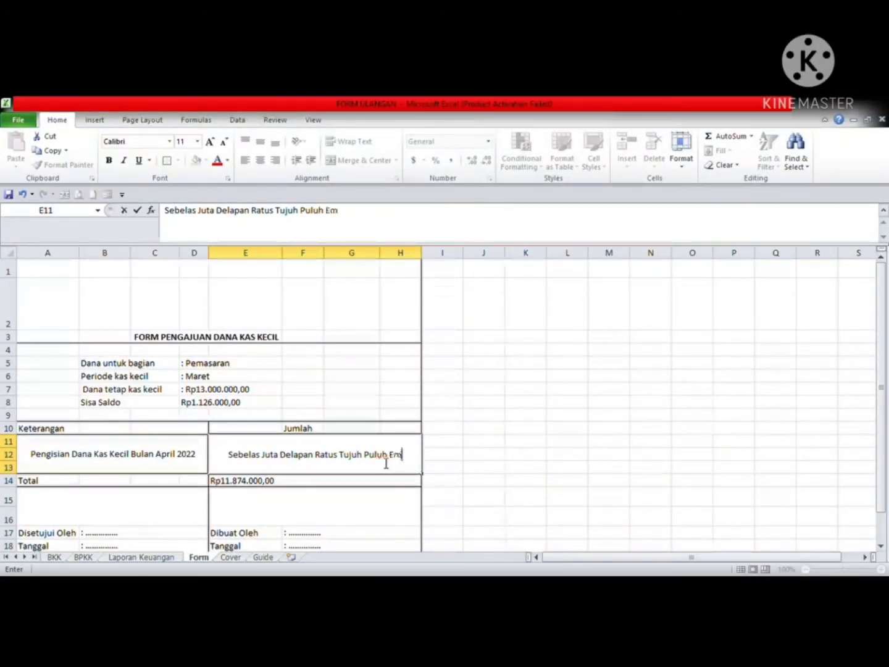
{"action": "type", "text": "pat Ribu Rupiah"}
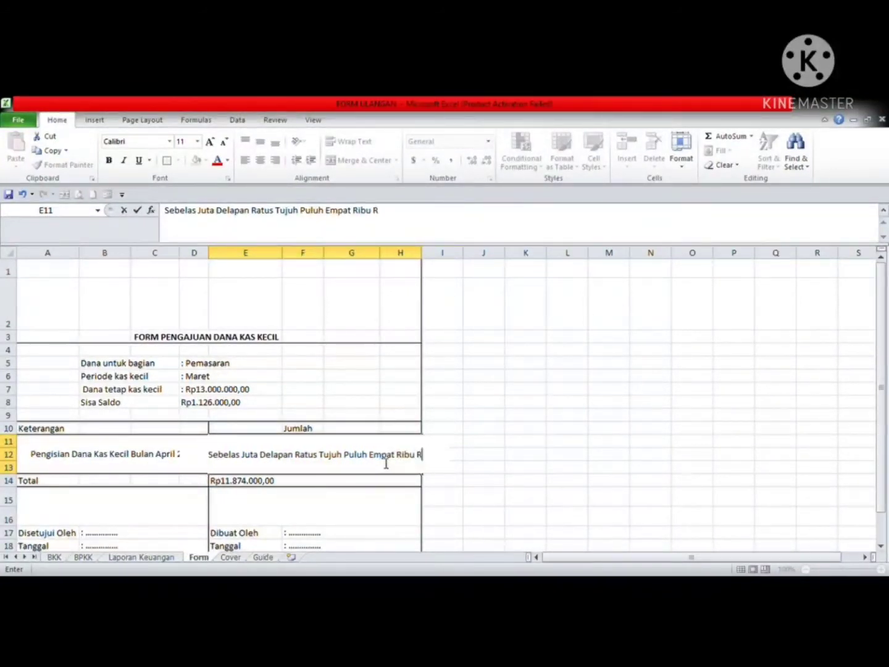
{"action": "key", "text": "Return"}
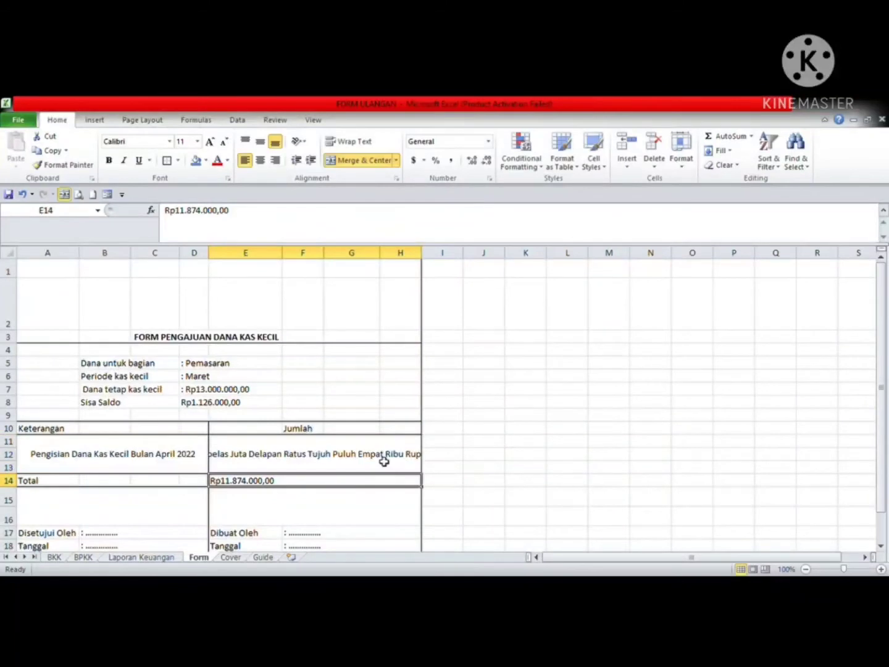
Wrap the text of the amount in words in merged cell E11 and align it left
{"action": "left_click", "coordinate": [384, 462]}
{"action": "left_click", "coordinate": [361, 141]}
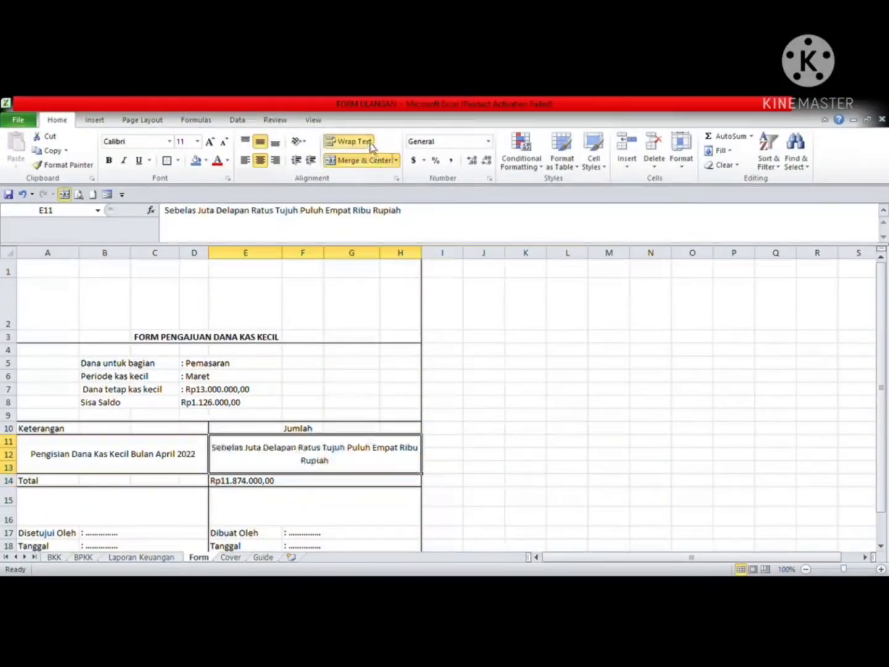
{"action": "left_click", "coordinate": [568, 276]}
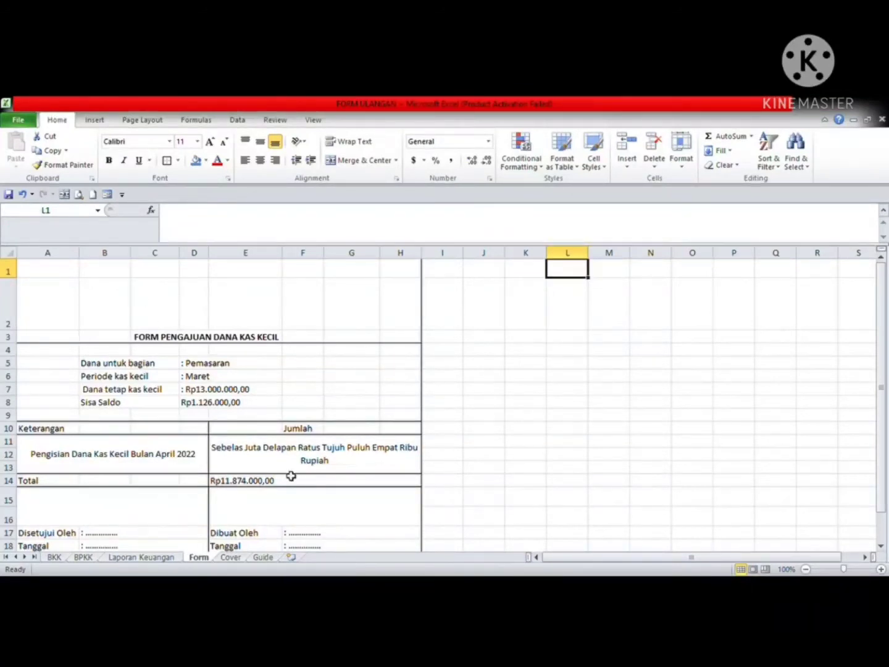
{"action": "left_click", "coordinate": [298, 458]}
{"action": "left_click", "coordinate": [245, 159]}
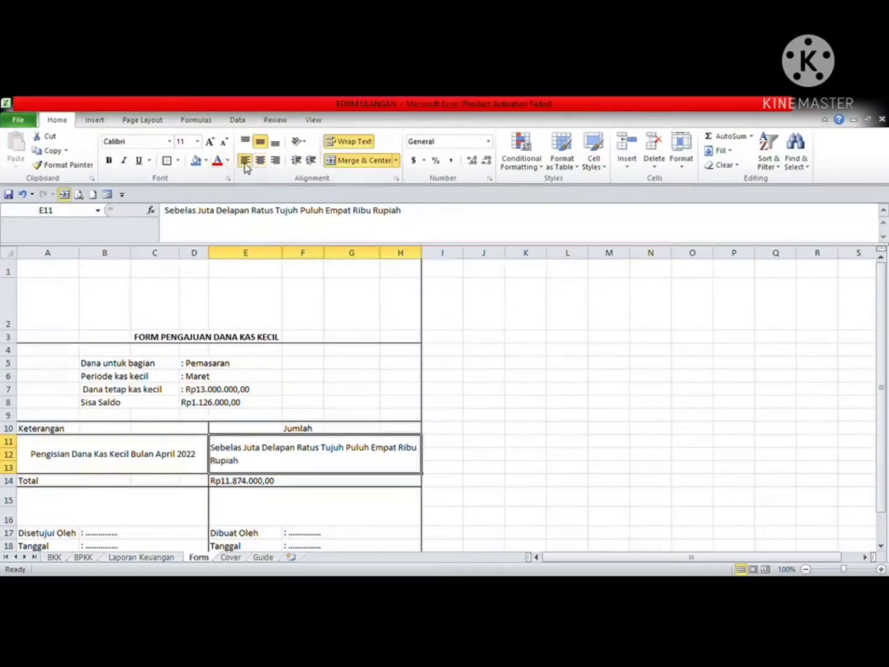
{"action": "left_click", "coordinate": [750, 387]}
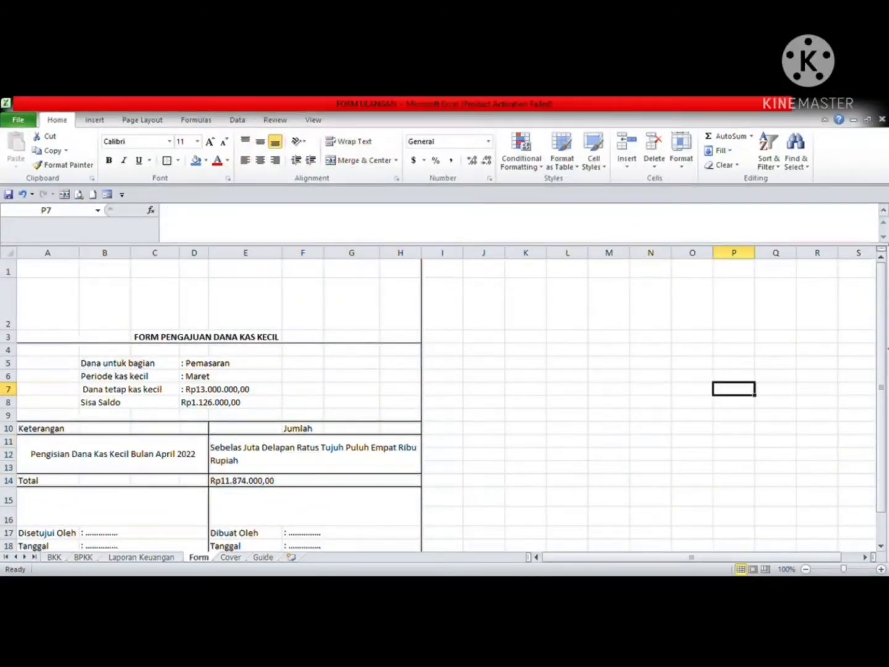
{"action": "scroll", "coordinate": [887, 336], "scroll_direction": "down", "scroll_amount": 1}
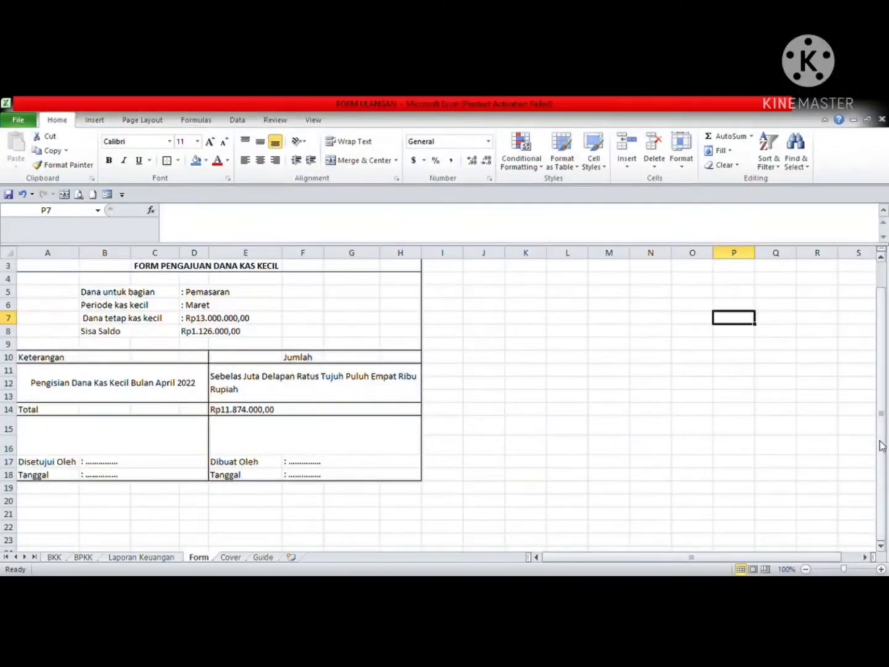
{"action": "left_click_drag", "start_coordinate": [881, 445], "coordinate": [881, 423]}
{"action": "left_click_drag", "start_coordinate": [887, 371], "coordinate": [887, 468]}
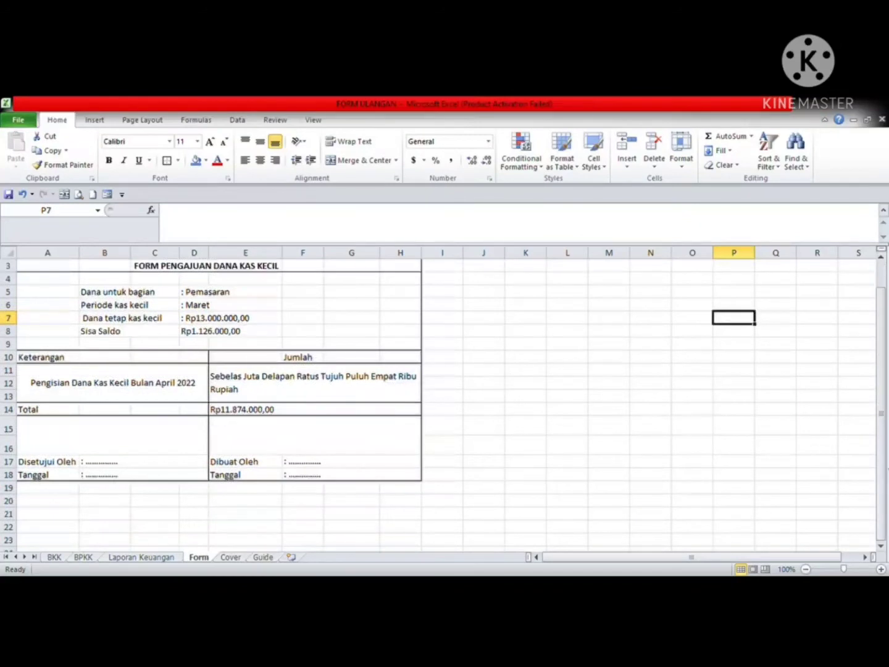
{"action": "left_click", "coordinate": [266, 410]}
{"action": "left_click", "coordinate": [261, 380]}
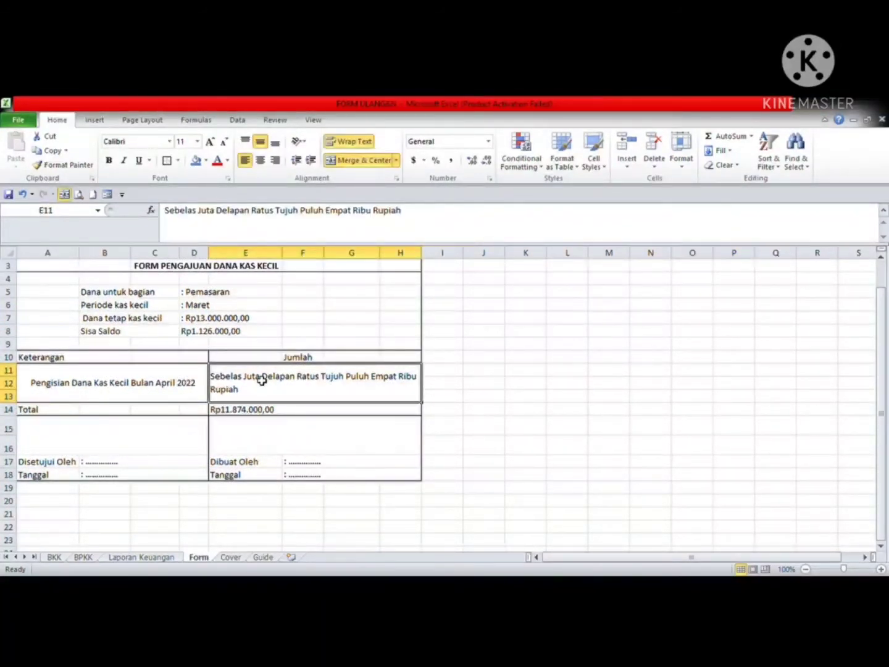
{"action": "left_click", "coordinate": [250, 426]}
{"action": "left_click", "coordinate": [239, 395]}
Remove the leading space from the "Dana tetap kas kecil" label in B7
{"action": "double_click", "coordinate": [90, 319]}
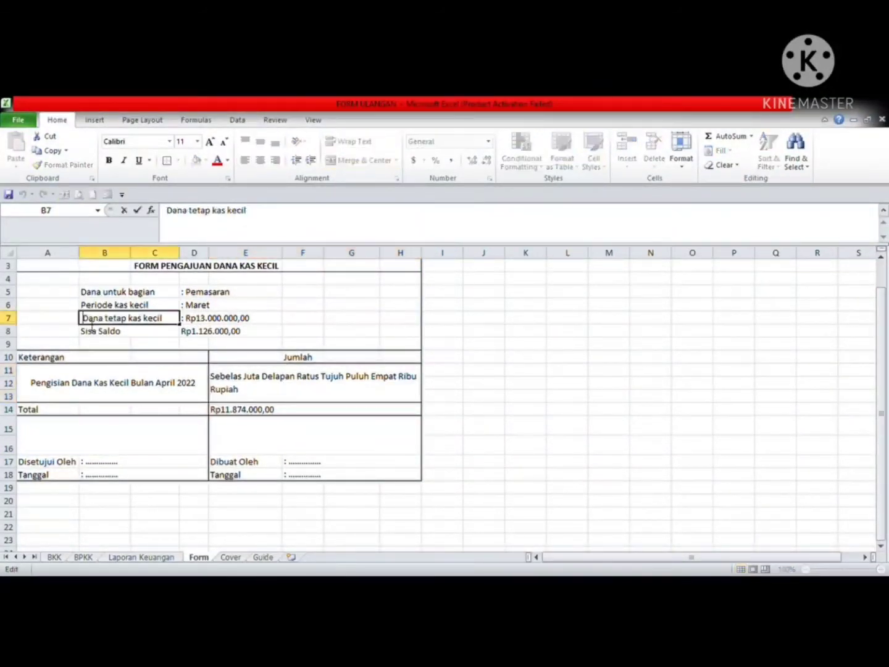
{"action": "left_click", "coordinate": [219, 333]}
{"action": "left_click", "coordinate": [205, 333]}
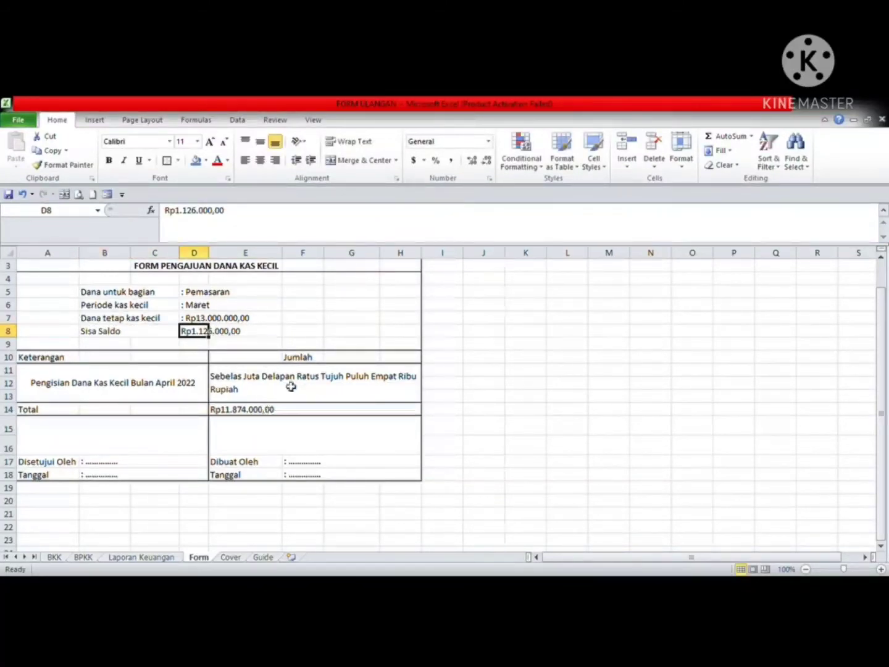
Review the form's fixed fund, remaining balance, April refill description and requested total against one another
{"action": "left_click", "coordinate": [282, 398]}
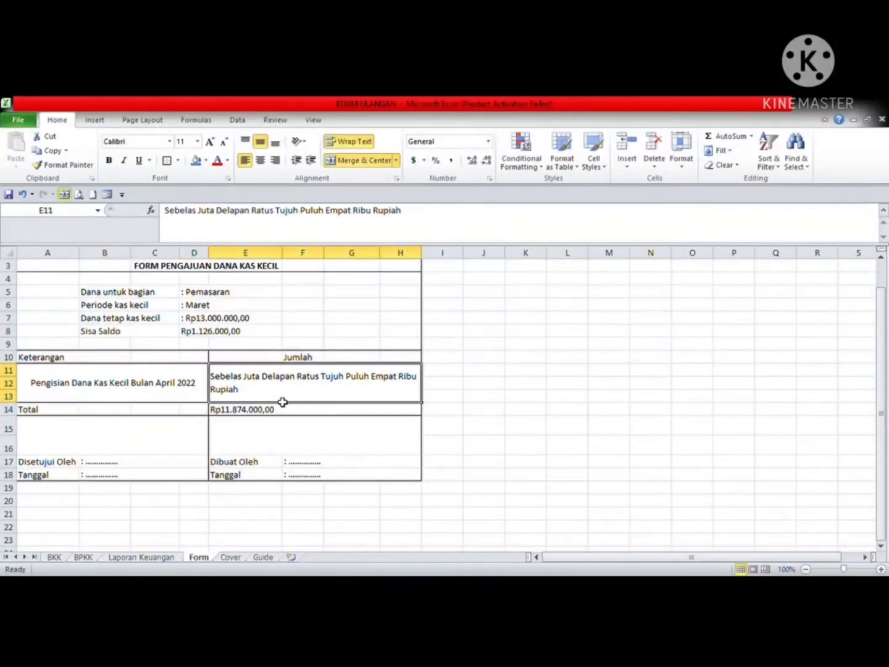
{"action": "left_click", "coordinate": [194, 336]}
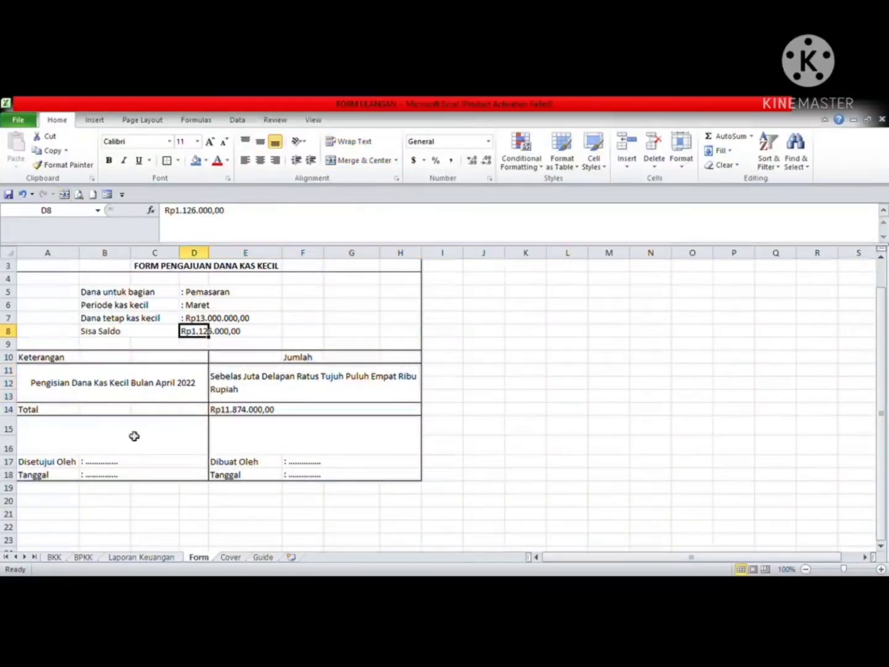
{"action": "left_click", "coordinate": [171, 391]}
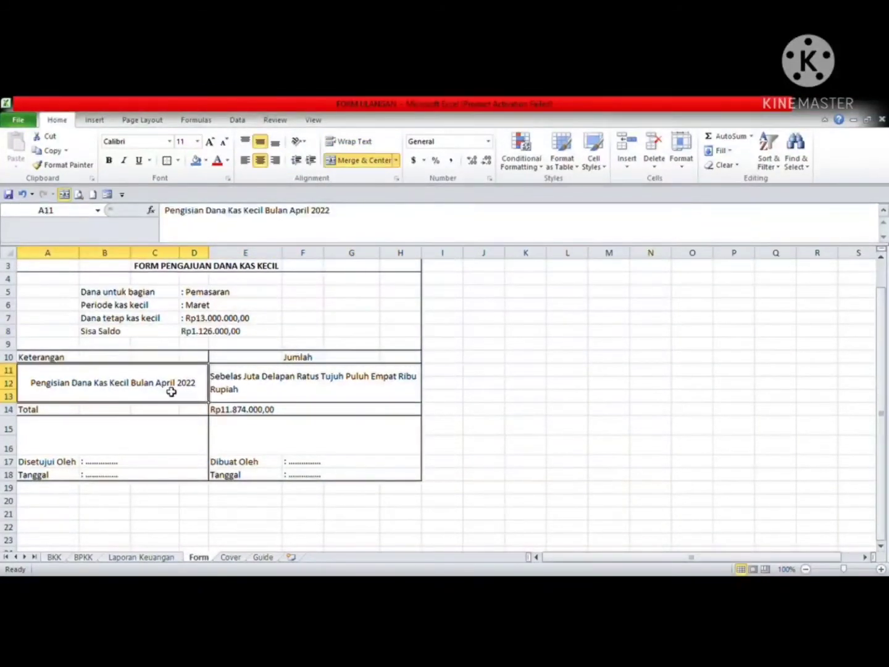
{"action": "left_click", "coordinate": [199, 336]}
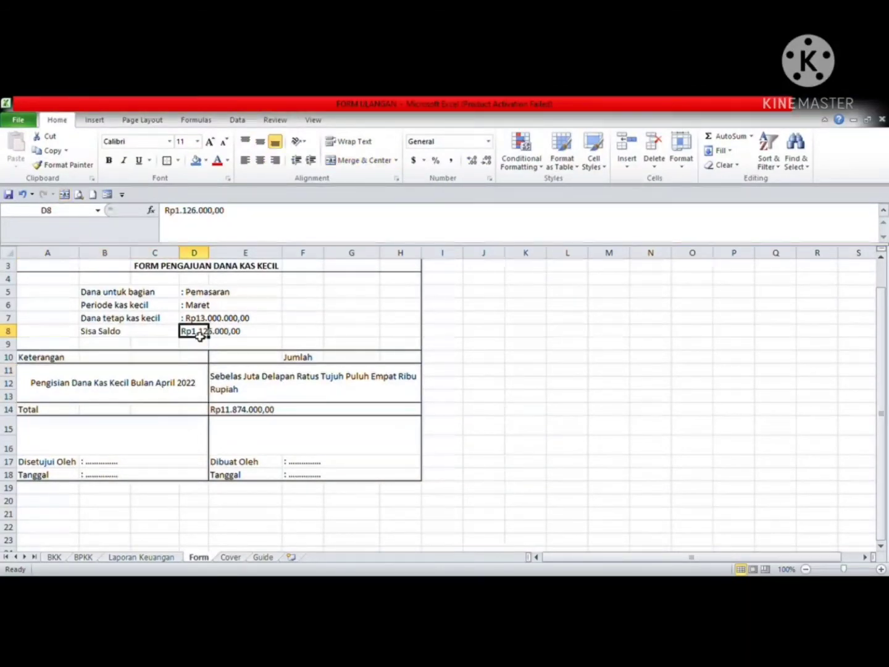
{"action": "left_click", "coordinate": [168, 409]}
{"action": "left_click", "coordinate": [177, 392]}
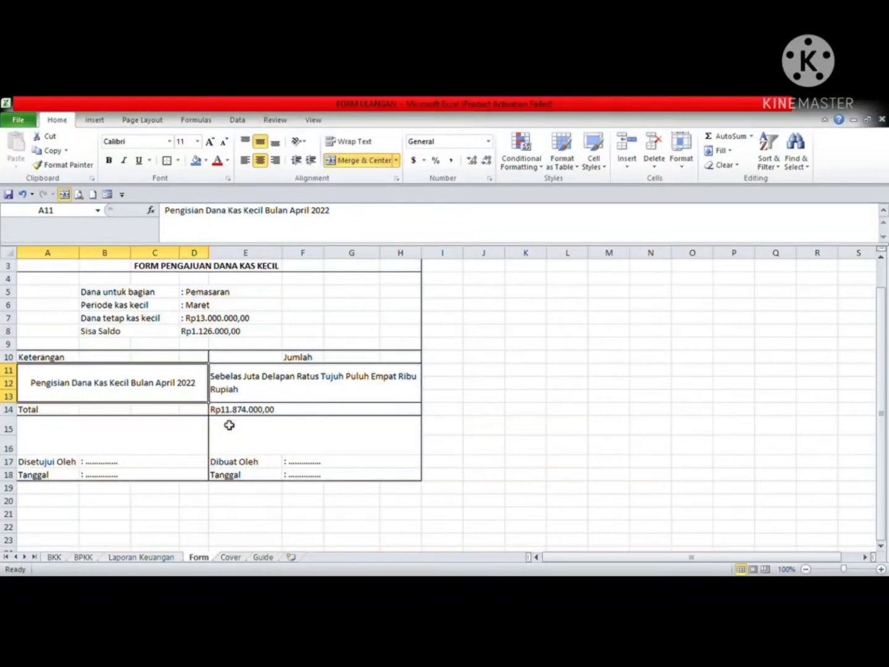
{"action": "left_click", "coordinate": [252, 412]}
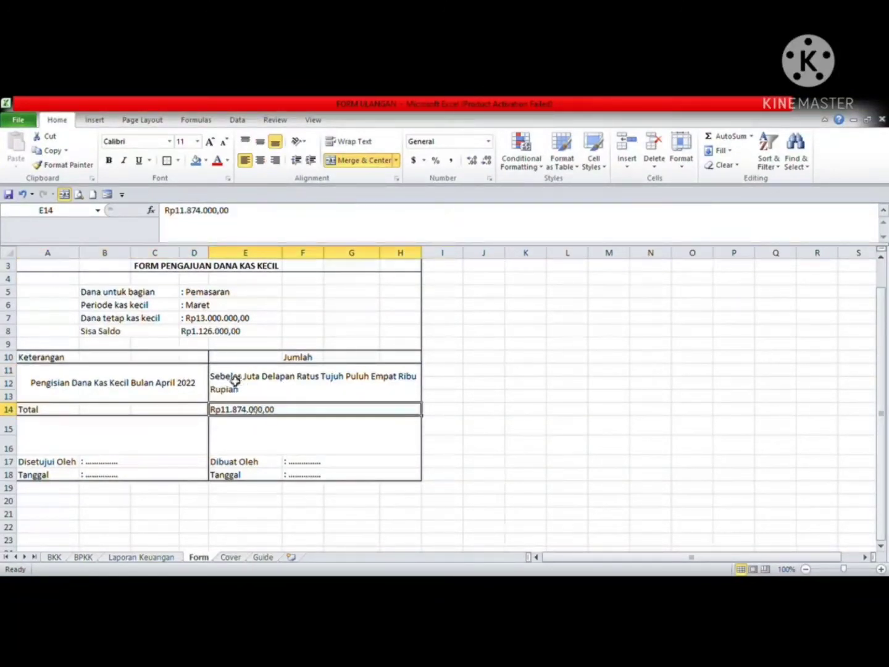
{"action": "left_click", "coordinate": [201, 319]}
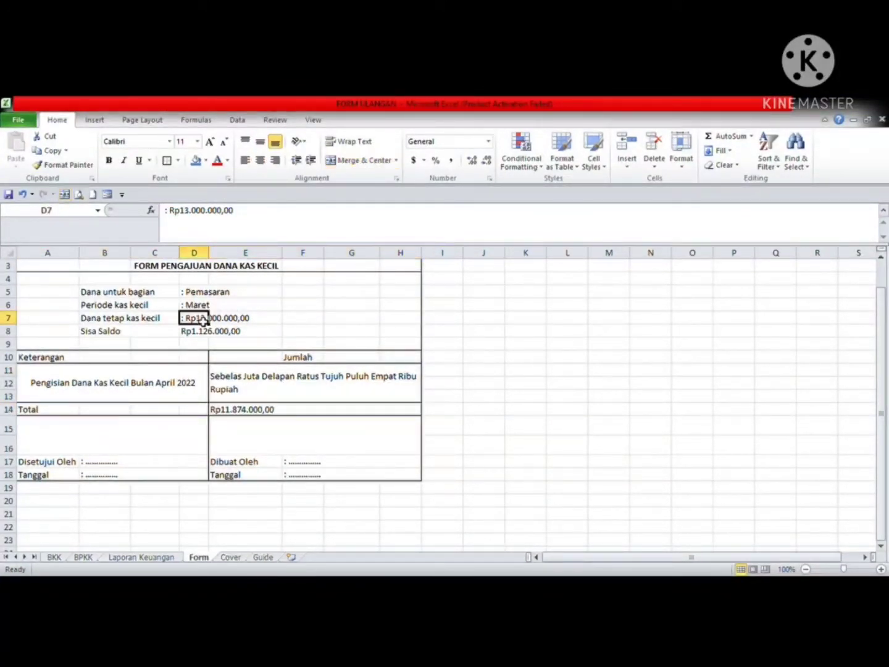
Examine the blank signature spaces above Disetujui Oleh and Dibuat Oleh in merged cells A15 and E15
{"action": "left_click", "coordinate": [246, 438]}
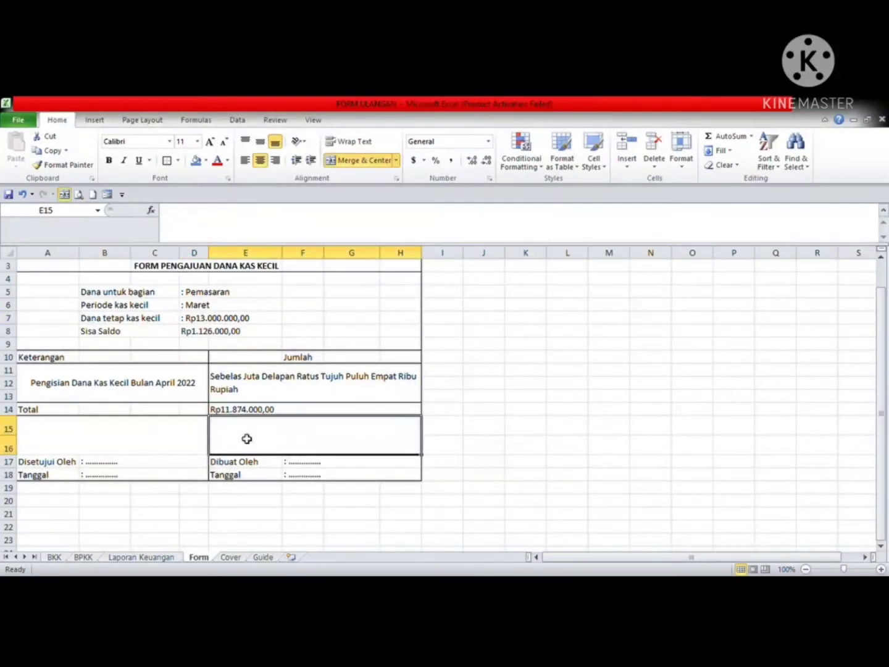
{"action": "left_click", "coordinate": [123, 442]}
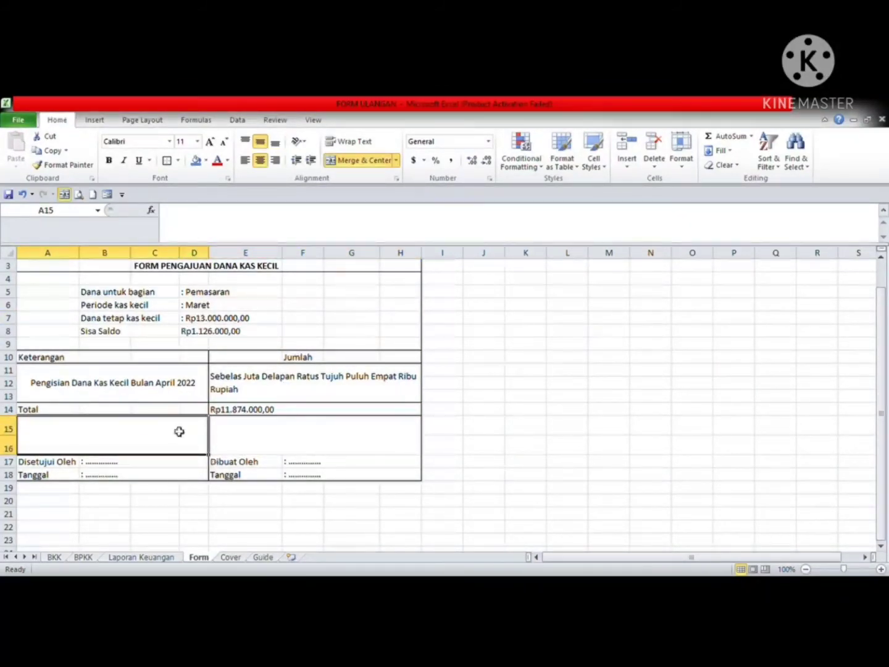
{"action": "left_click", "coordinate": [263, 449]}
{"action": "left_click", "coordinate": [119, 442]}
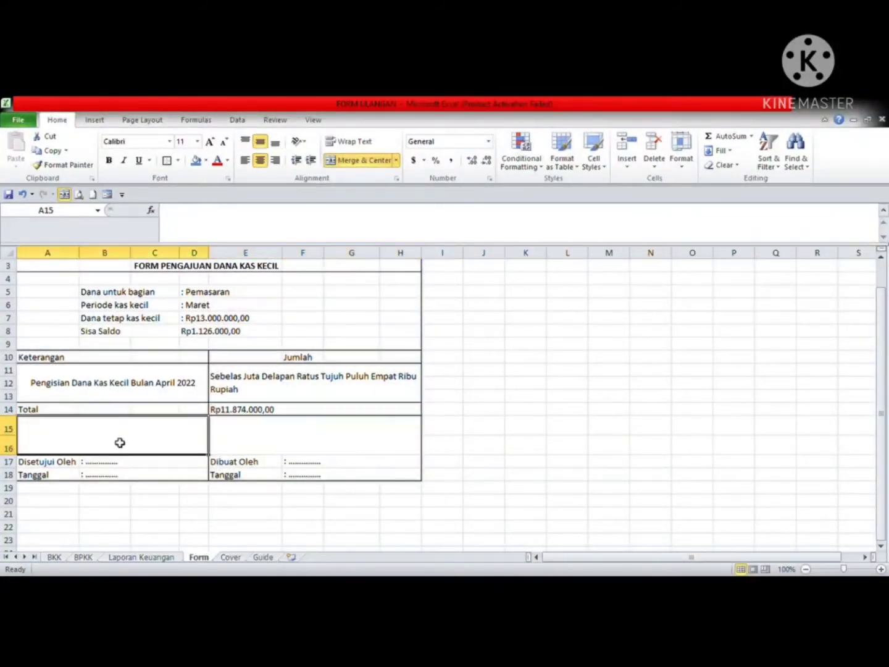
{"action": "left_click", "coordinate": [265, 466]}
{"action": "left_click", "coordinate": [277, 454]}
{"action": "left_click", "coordinate": [149, 453]}
{"action": "left_click", "coordinate": [312, 450]}
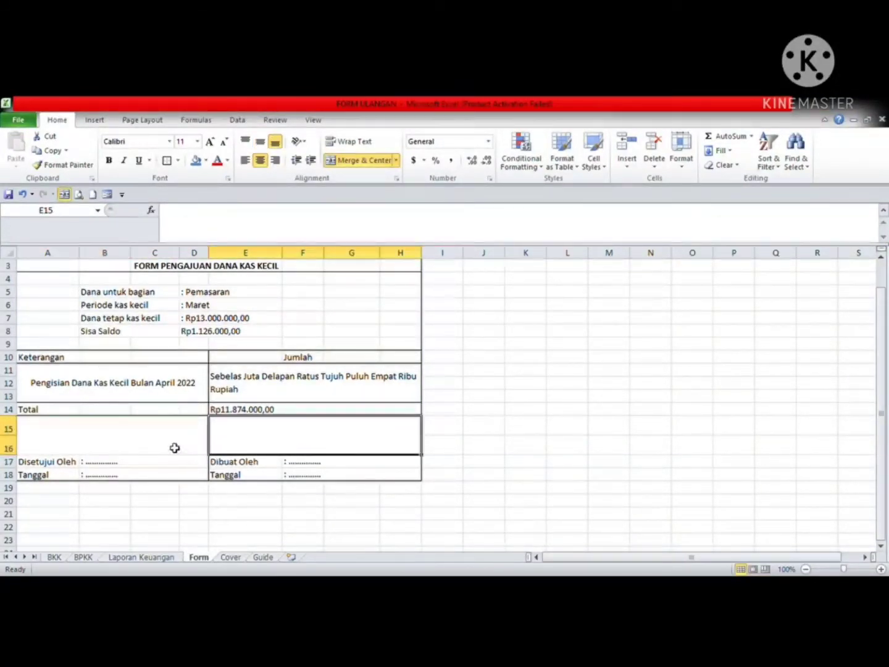
Replace the dots after the colon in B17, beside Disetujui Oleh, with the approver's name
{"action": "left_click", "coordinate": [116, 465]}
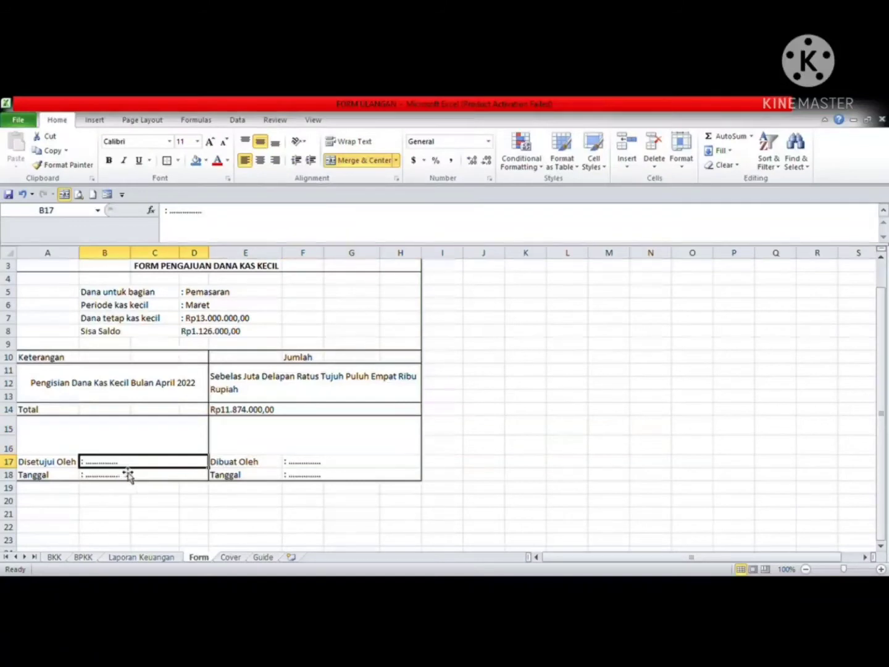
{"action": "double_click", "coordinate": [132, 464]}
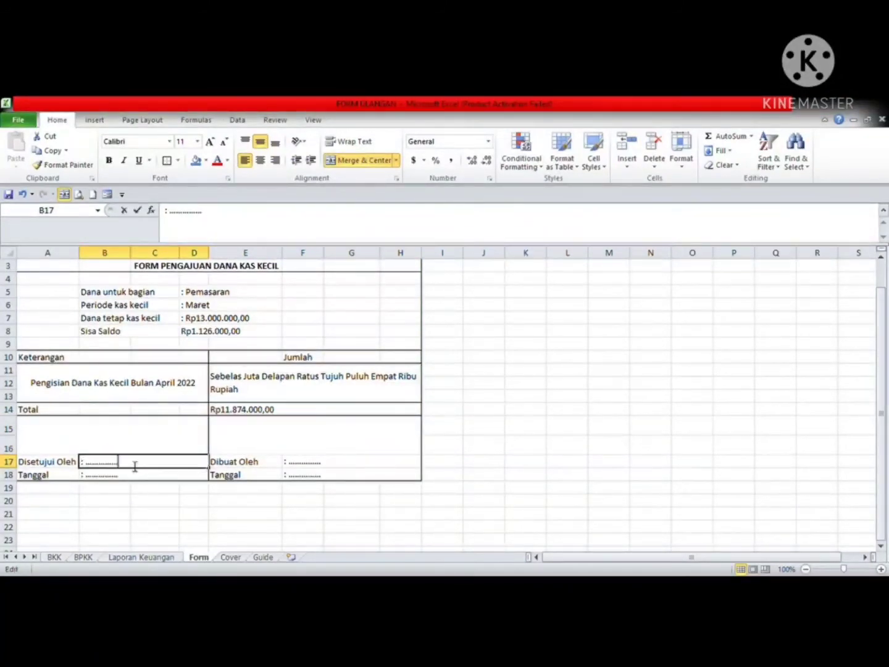
{"action": "left_click_drag", "start_coordinate": [119, 463], "coordinate": [86, 465]}
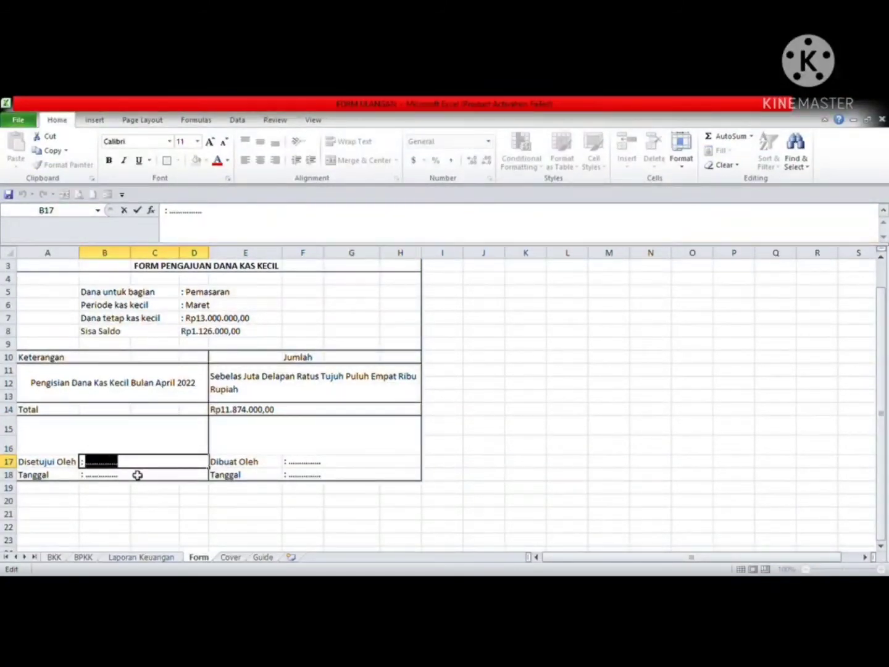
{"action": "type", "text": "Z"}
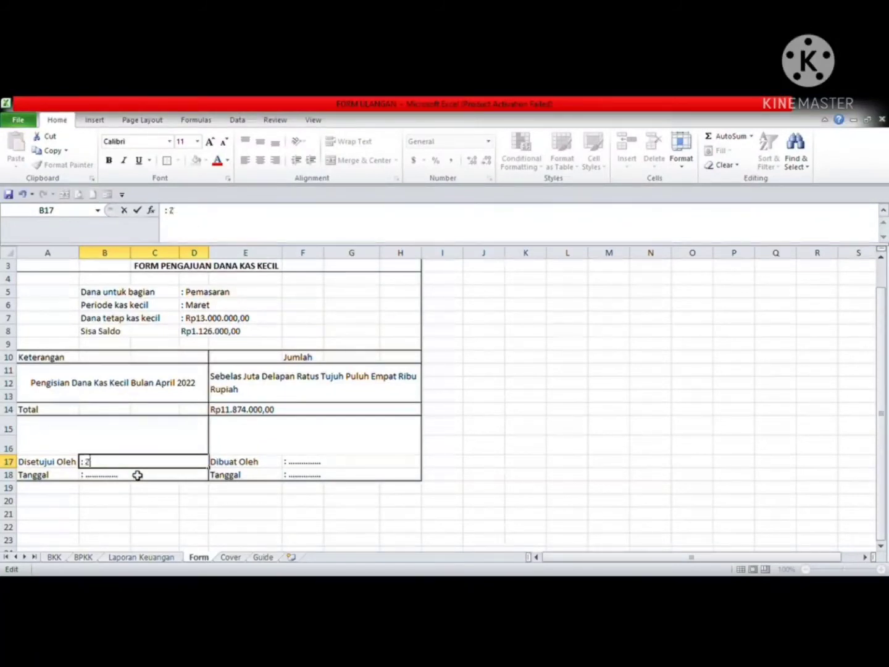
{"action": "type", "text": "elensky"}
{"action": "left_click", "coordinate": [137, 474]}
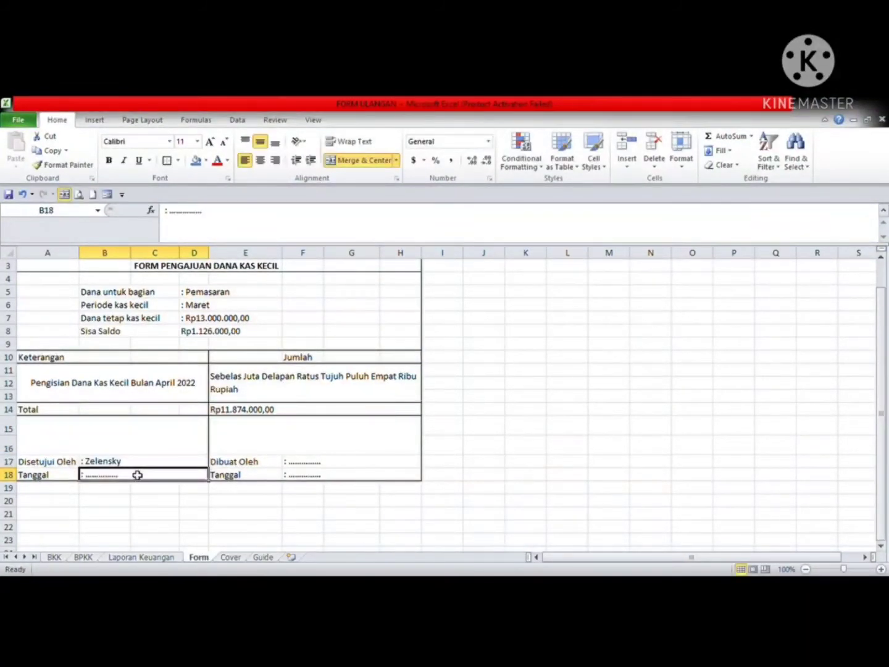
Replace the dots in B18, beside Tanggal under Disetujui Oleh, with the date 1 April 2022
{"action": "double_click", "coordinate": [135, 479]}
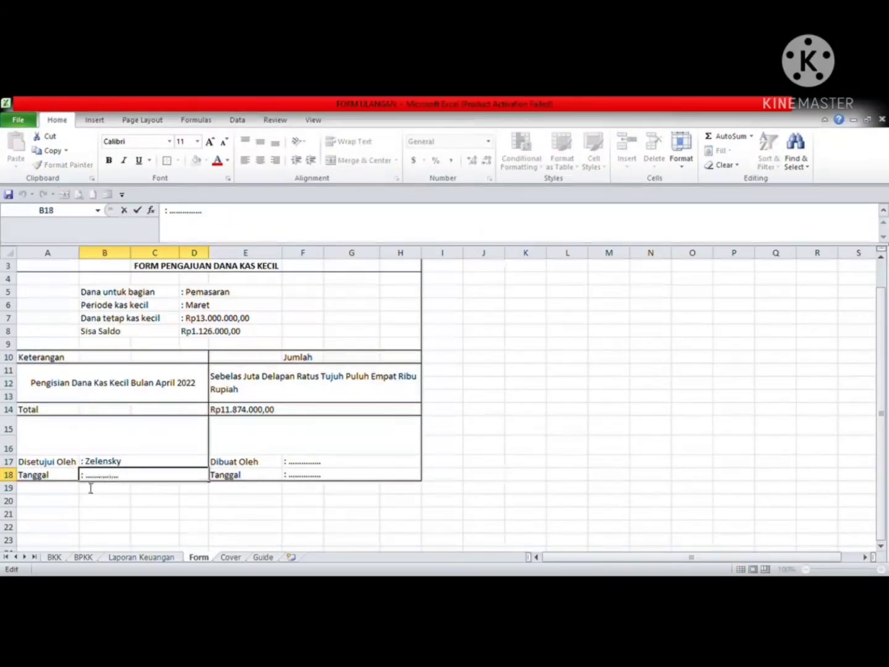
{"action": "left_click_drag", "start_coordinate": [86, 474], "coordinate": [117, 475]}
{"action": "type", "text": "1"}
{"action": "type", "text": "April 202"}
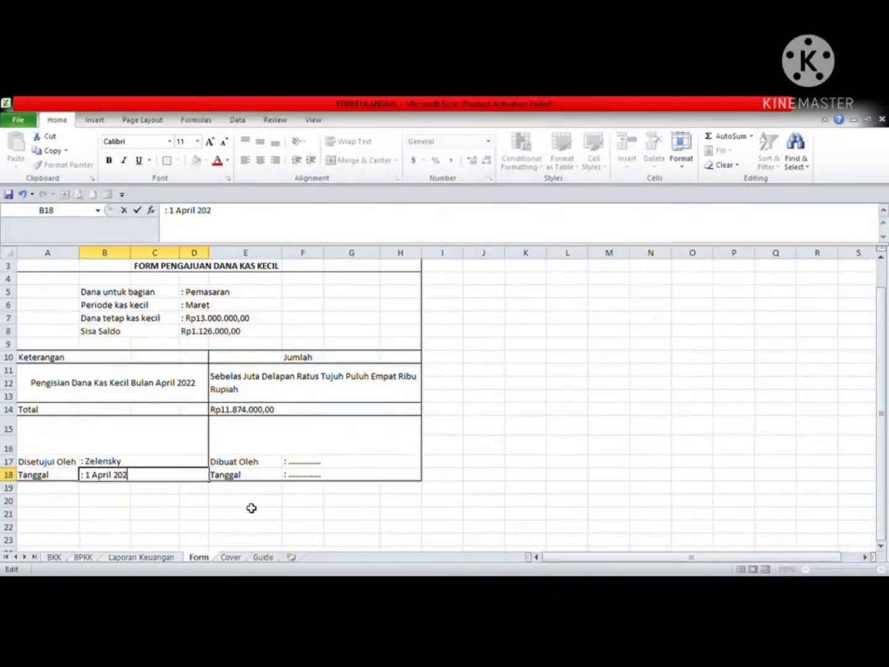
{"action": "type", "text": "2"}
{"action": "key", "text": "Tab"}
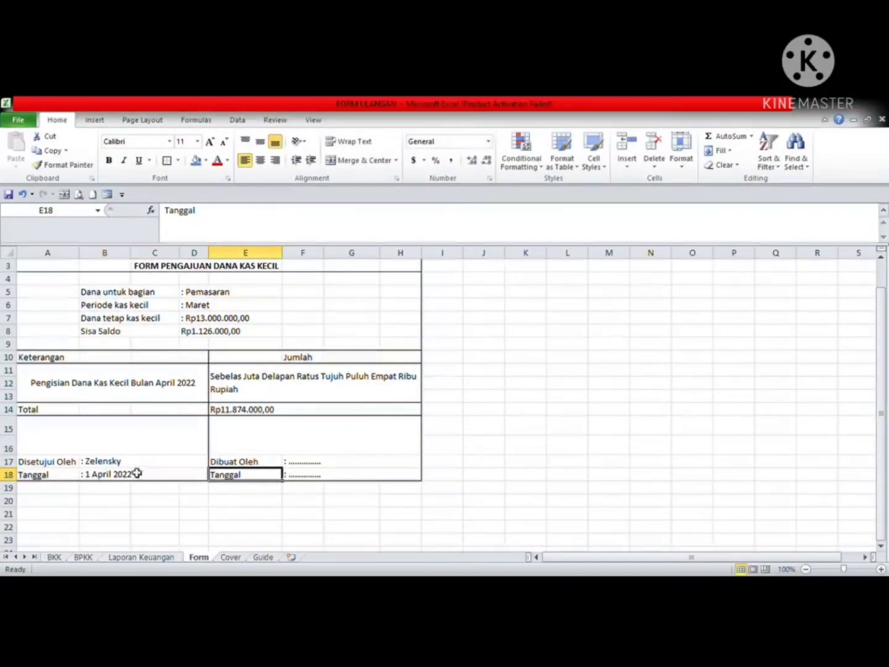
Replace the dots in F18, beside Tanggal under Dibuat Oleh, with the date 1 April 2022
{"action": "left_click", "coordinate": [309, 479]}
{"action": "double_click", "coordinate": [335, 480]}
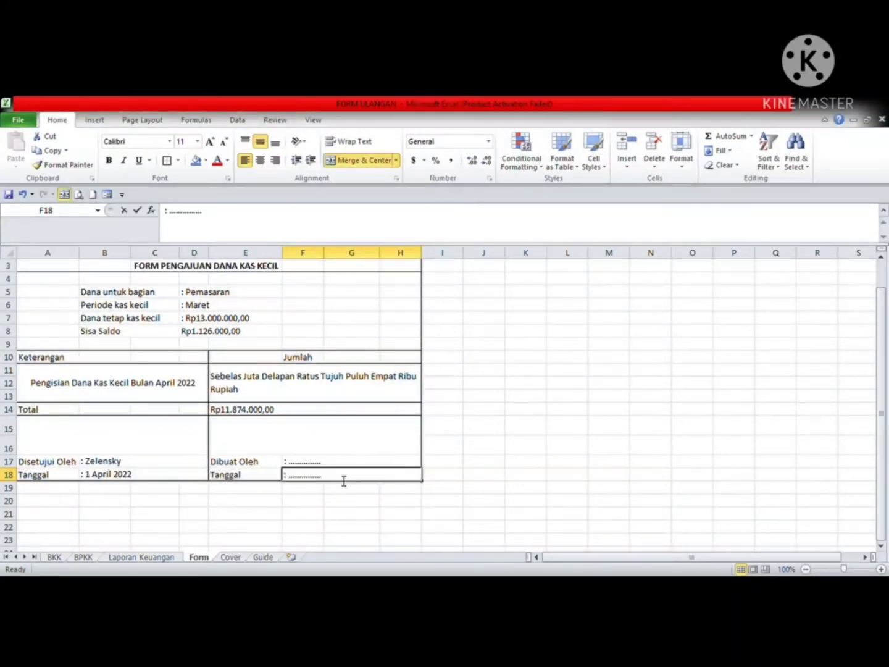
{"action": "key", "text": "BackSpace"}
{"action": "key", "text": "BackSpace"}
{"action": "key", "text": "BackSpace"}
{"action": "key", "text": "BackSpace"}
{"action": "key", "text": "BackSpace"}
{"action": "key", "text": "BackSpace"}
{"action": "key", "text": "BackSpace"}
{"action": "key", "text": "BackSpace"}
{"action": "key", "text": "BackSpace"}
{"action": "key", "text": "BackSpace"}
{"action": "key", "text": "BackSpace"}
{"action": "key", "text": "BackSpace"}
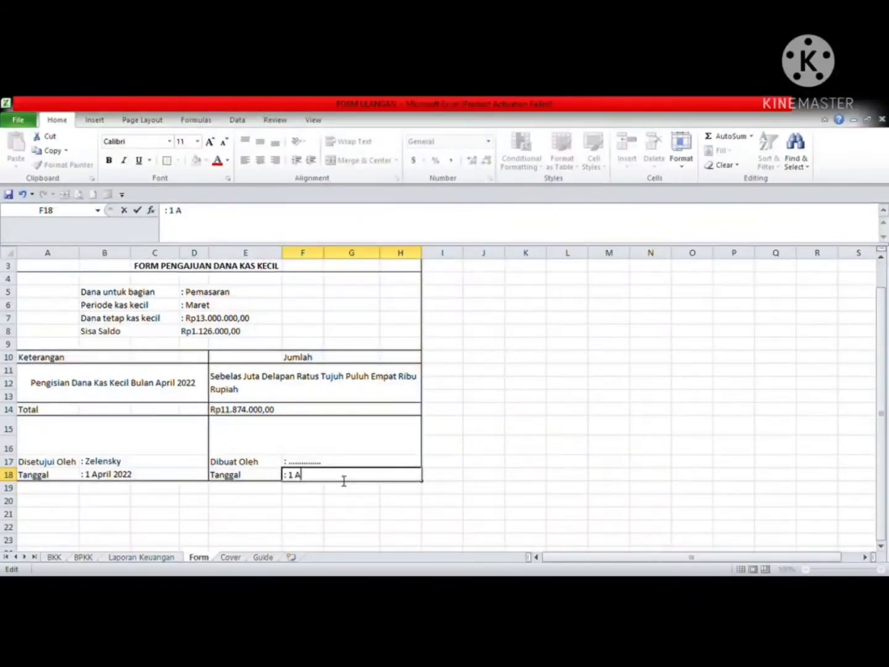
{"action": "type", "text": "1 April 2022"}
Replace the dots after the colon in F17, beside Dibuat Oleh, with the preparer's name
{"action": "left_click", "coordinate": [323, 461]}
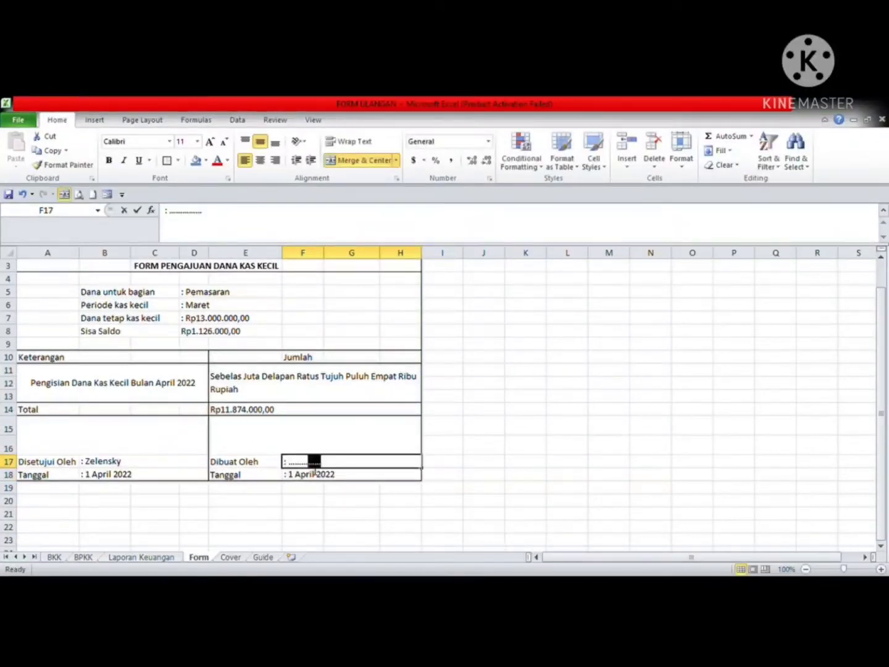
{"action": "left_click_drag", "start_coordinate": [316, 472], "coordinate": [294, 470]}
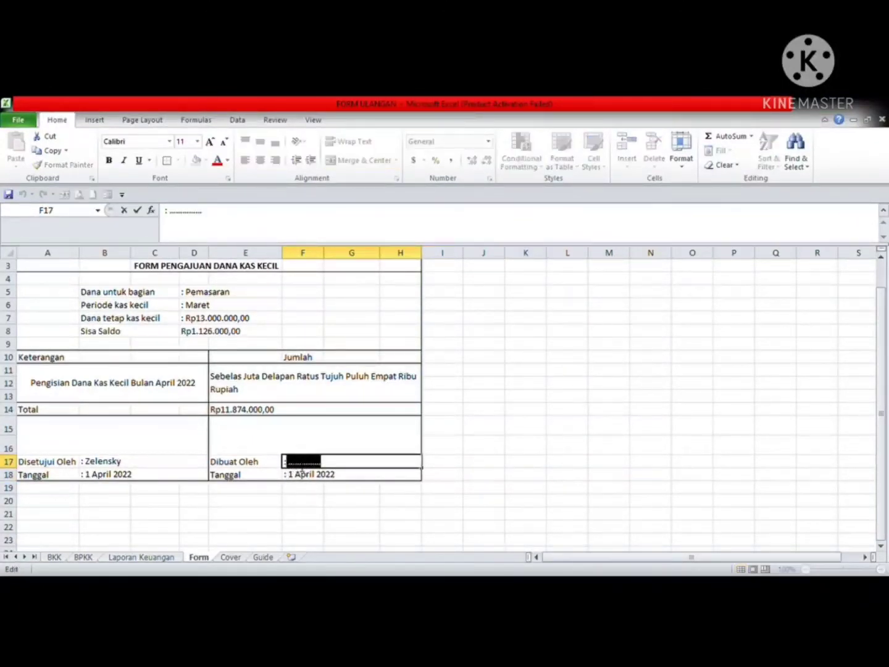
{"action": "key", "text": "BackSpace"}
{"action": "type", "text": "R"}
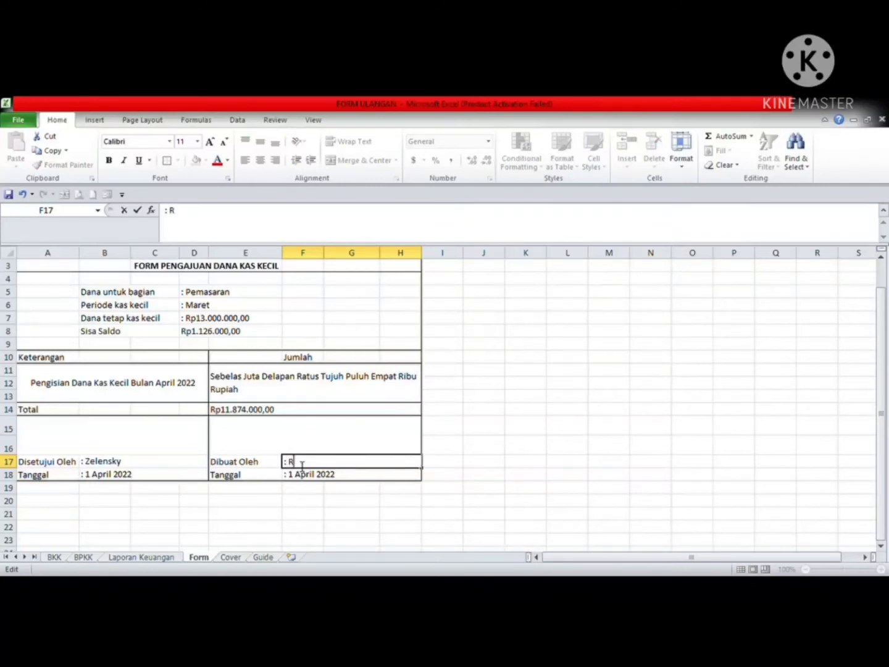
{"action": "type", "text": "ahmat"}
{"action": "left_click", "coordinate": [288, 453]}
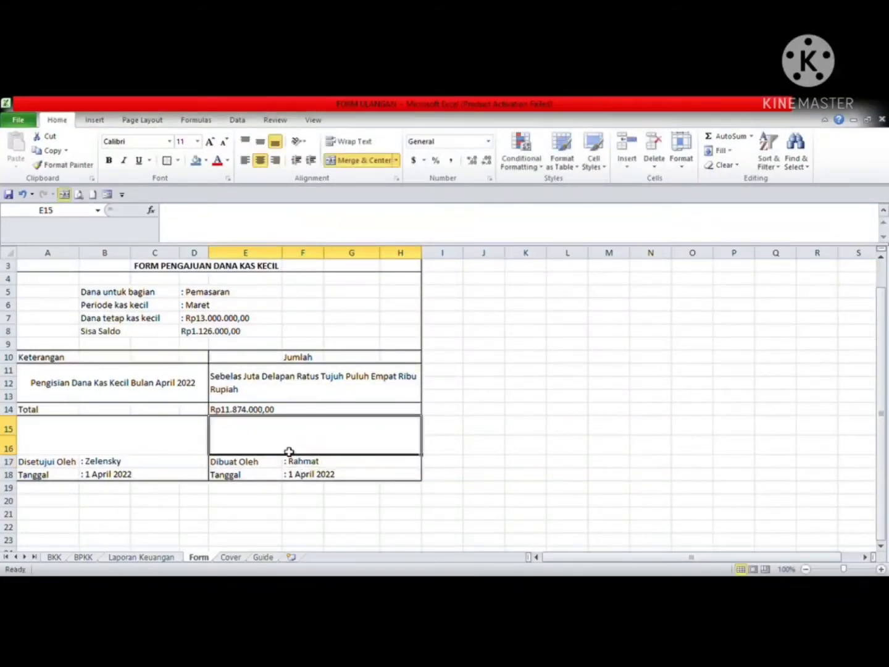
{"action": "left_click", "coordinate": [704, 358]}
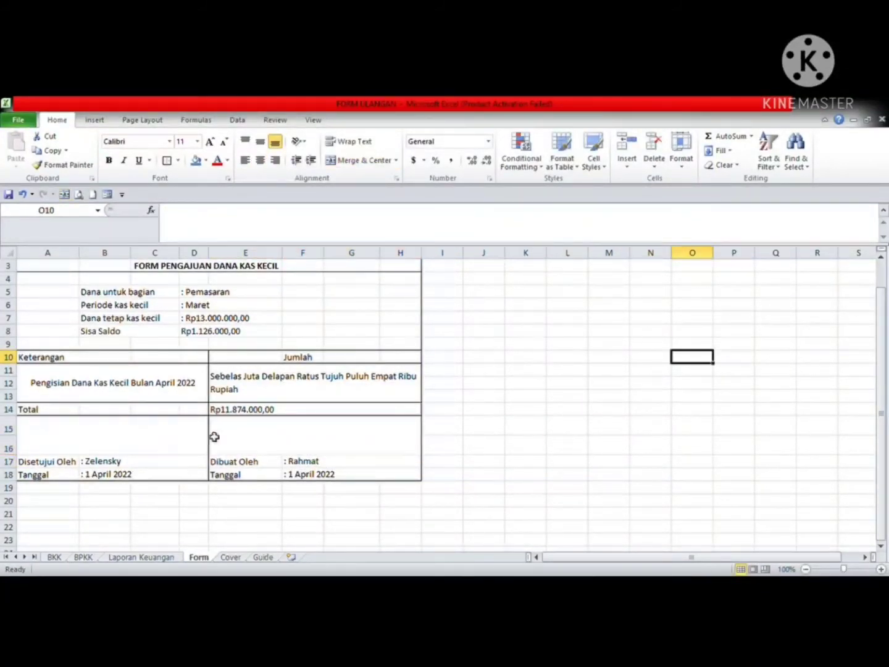
Check the two empty signature boxes in rows 15 and 16 above the approver's and preparer's names
{"action": "left_click", "coordinate": [173, 444]}
{"action": "left_click", "coordinate": [289, 439]}
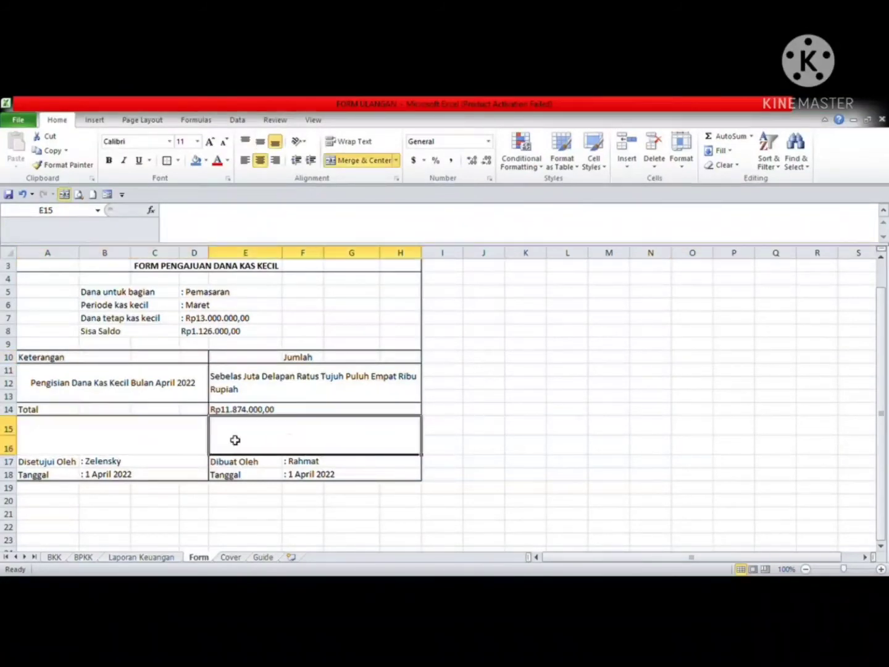
{"action": "left_click", "coordinate": [154, 439]}
{"action": "left_click", "coordinate": [272, 434]}
{"action": "left_click", "coordinate": [142, 436]}
{"action": "left_click", "coordinate": [295, 447]}
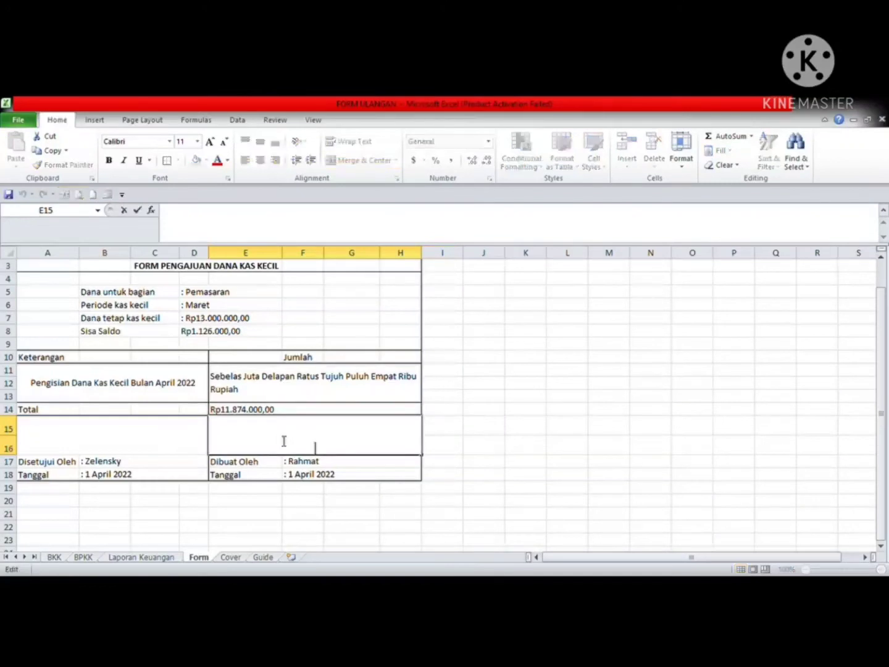
{"action": "left_click", "coordinate": [778, 487]}
Review the request form against the vouchers on the BKK and BPKK sheets and the totals in Laporan Keuangan
{"action": "left_click_drag", "start_coordinate": [881, 431], "coordinate": [887, 354]}
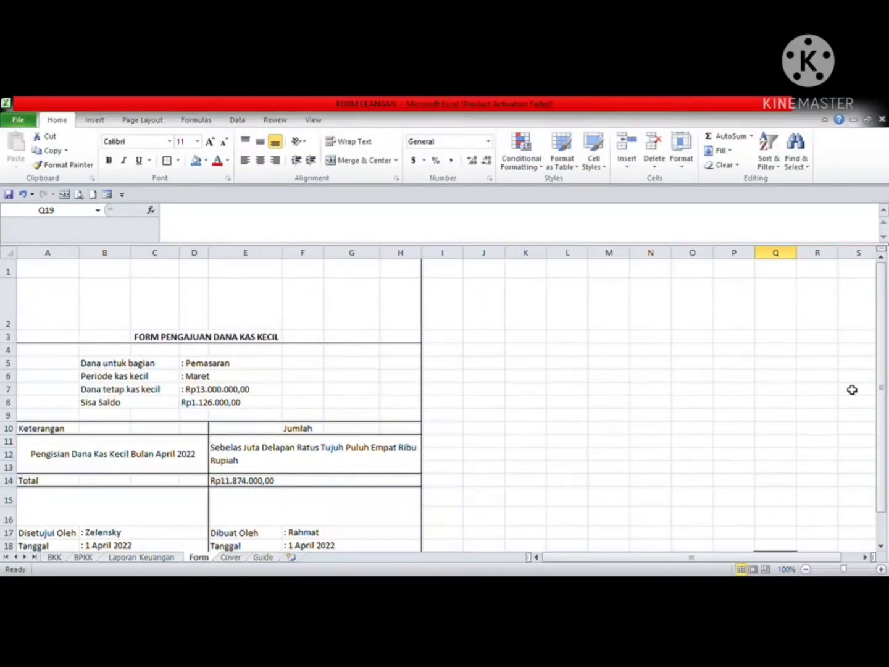
{"action": "left_click", "coordinate": [54, 559]}
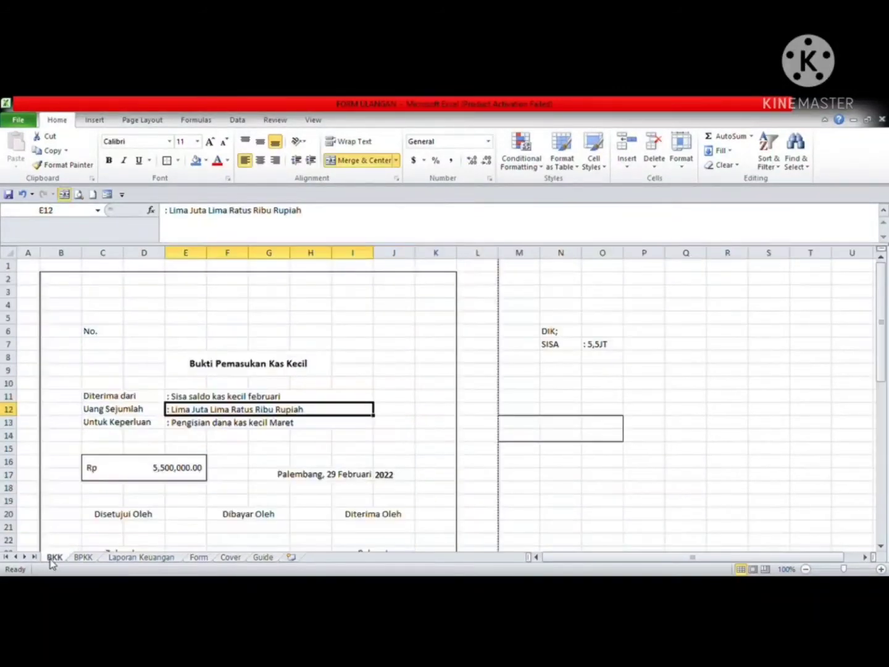
{"action": "scroll", "coordinate": [247, 401], "scroll_direction": "down", "scroll_amount": 9}
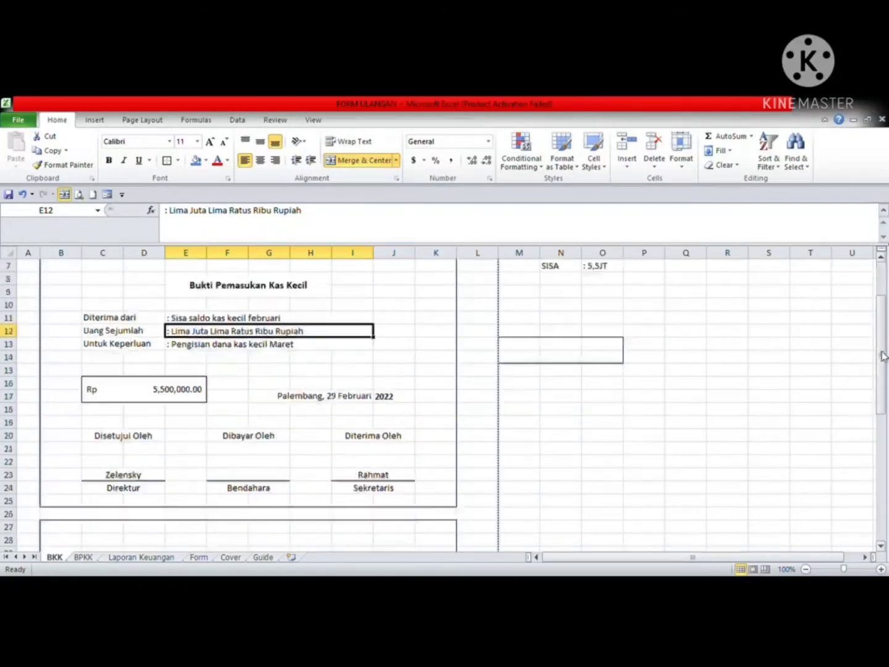
{"action": "left_click", "coordinate": [84, 558]}
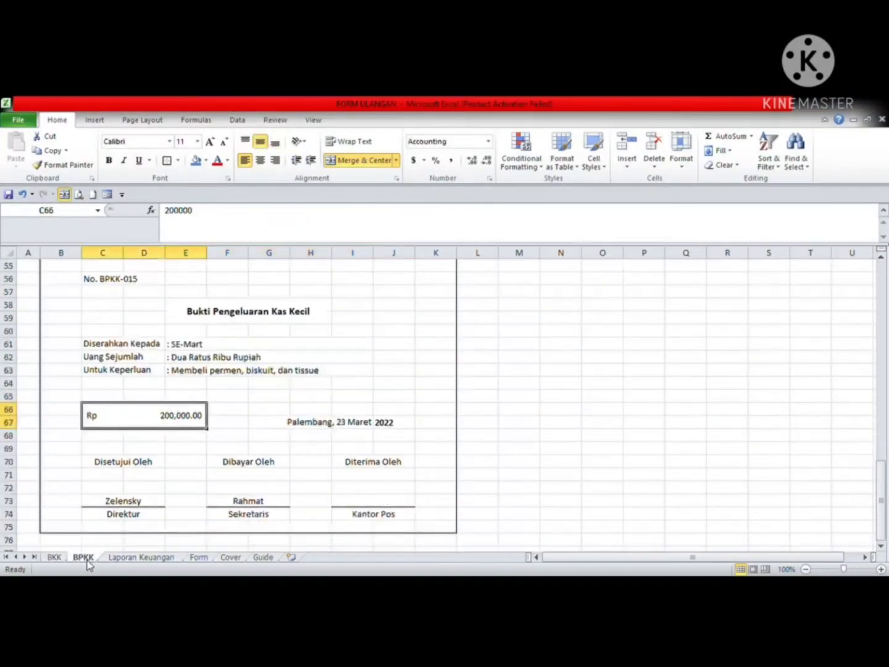
{"action": "left_click", "coordinate": [139, 558]}
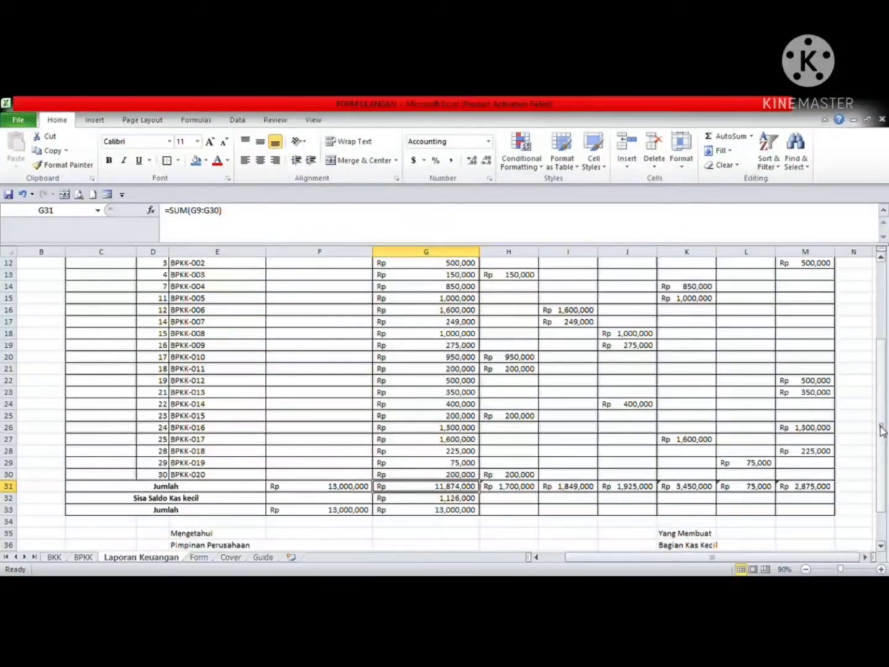
{"action": "mouse_move", "coordinate": [881, 430]}
{"action": "left_mouse_down"}
{"action": "mouse_move", "coordinate": [881, 346]}
{"action": "mouse_move", "coordinate": [881, 439]}
{"action": "left_mouse_up"}
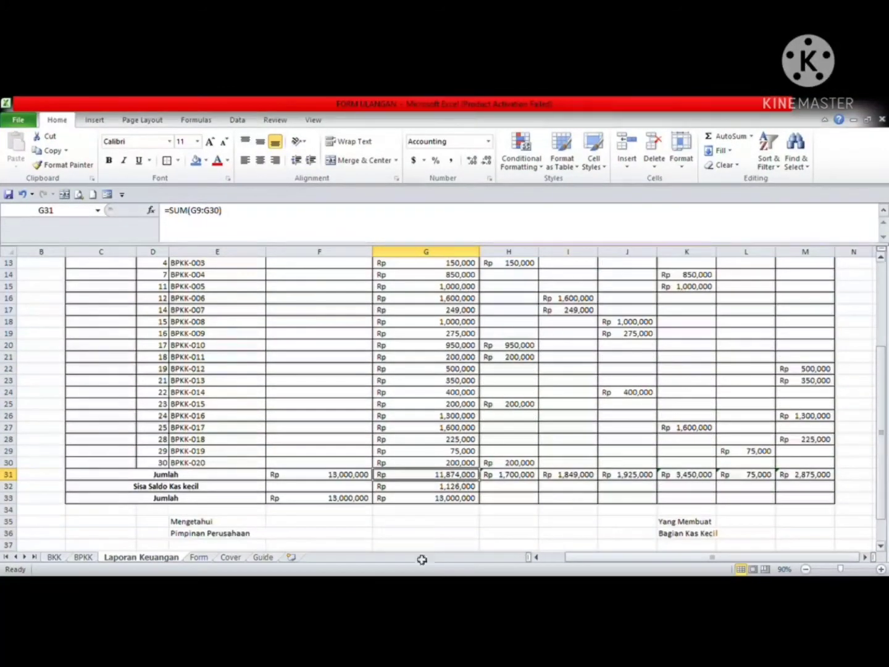
{"action": "left_click", "coordinate": [198, 557]}
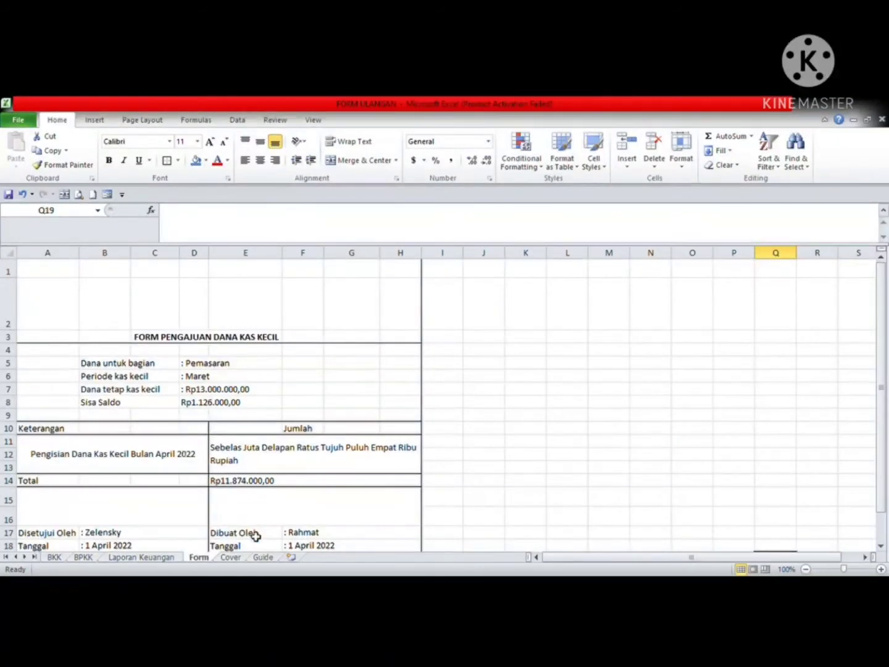
Inspect the NAMA and KELAS/JURUSAN fields beneath the logo on the Cover sheet
{"action": "left_click", "coordinate": [231, 557]}
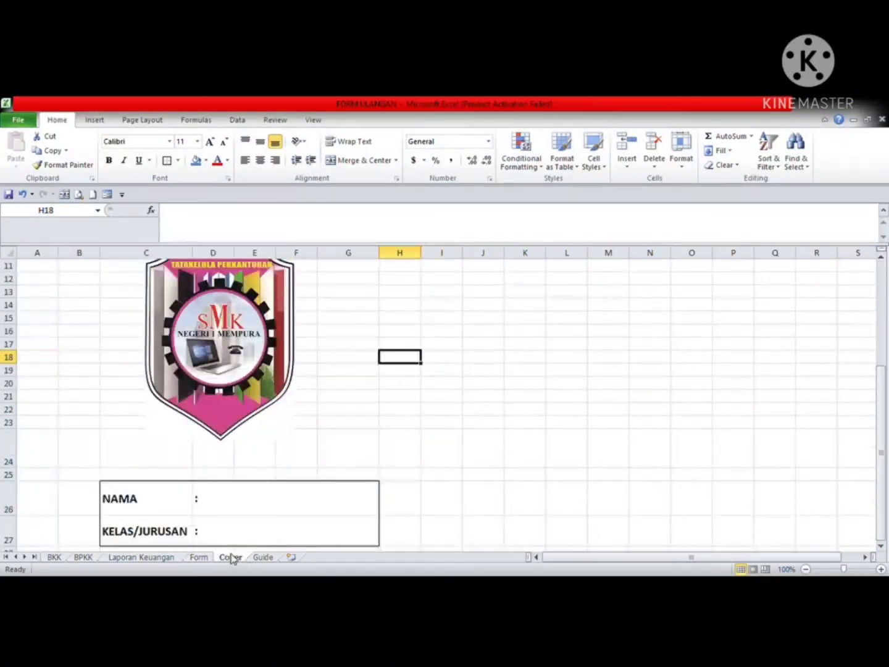
{"action": "left_click", "coordinate": [287, 494]}
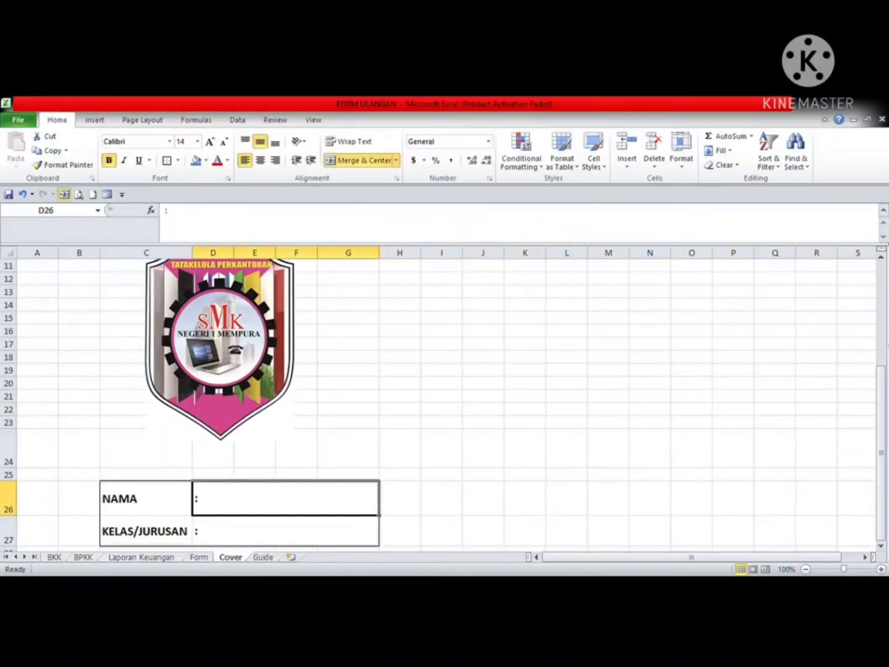
{"action": "scroll", "coordinate": [879, 401], "scroll_direction": "up", "scroll_amount": 3}
{"action": "scroll", "coordinate": [879, 446], "scroll_direction": "down", "scroll_amount": 3}
{"action": "left_click", "coordinate": [282, 538]}
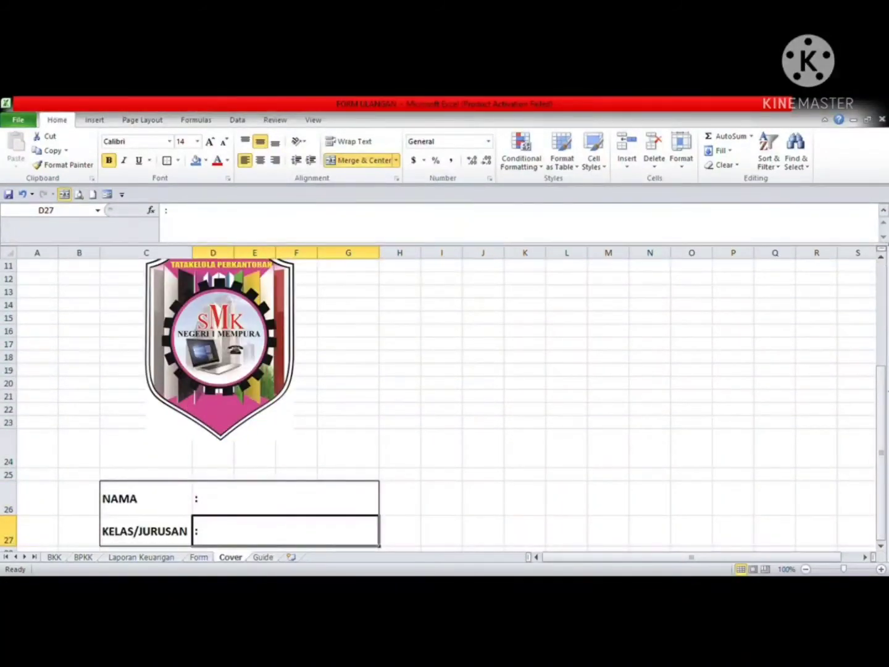
Examine the DEBIT and KREDIT divider pages on the Guide sheet at a reduced zoom of 50%
{"action": "left_click", "coordinate": [263, 557]}
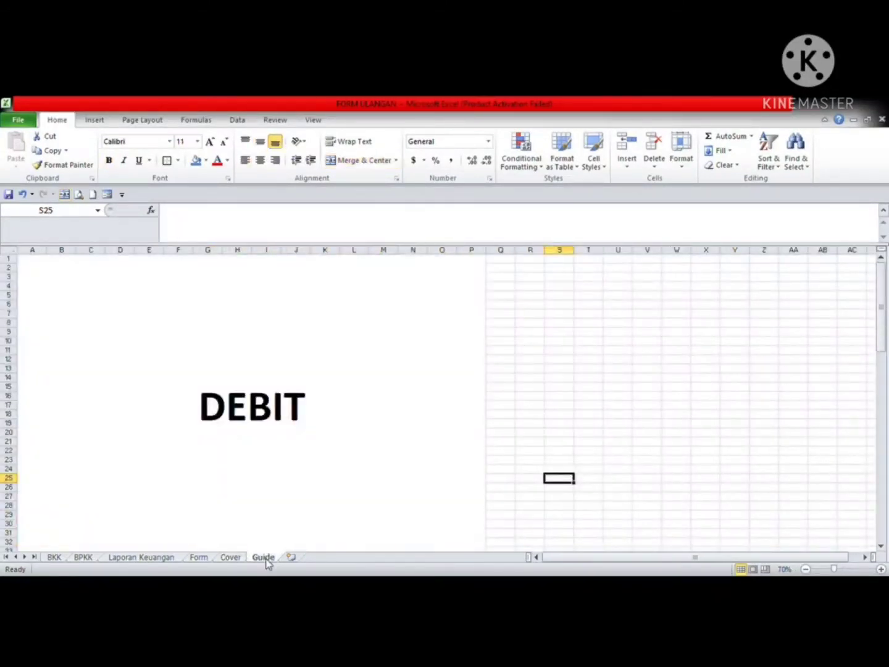
{"action": "left_click", "coordinate": [806, 568]}
{"action": "left_click", "coordinate": [806, 568]}
{"action": "left_click", "coordinate": [806, 569]}
{"action": "left_click", "coordinate": [806, 569]}
{"action": "left_click", "coordinate": [806, 568]}
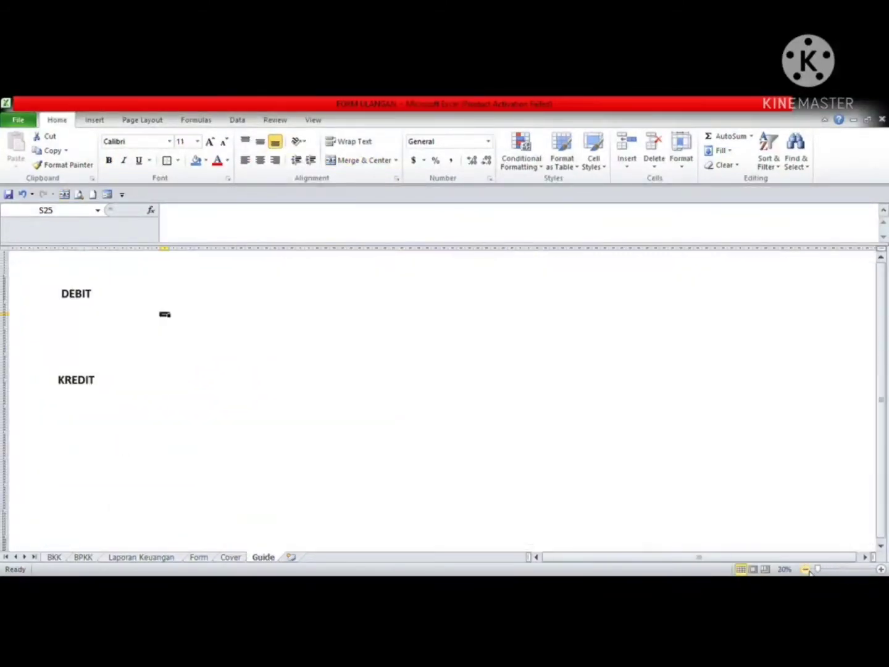
{"action": "left_click", "coordinate": [881, 569]}
{"action": "left_click", "coordinate": [880, 568]}
{"action": "left_click", "coordinate": [881, 568]}
{"action": "left_click", "coordinate": [709, 484]}
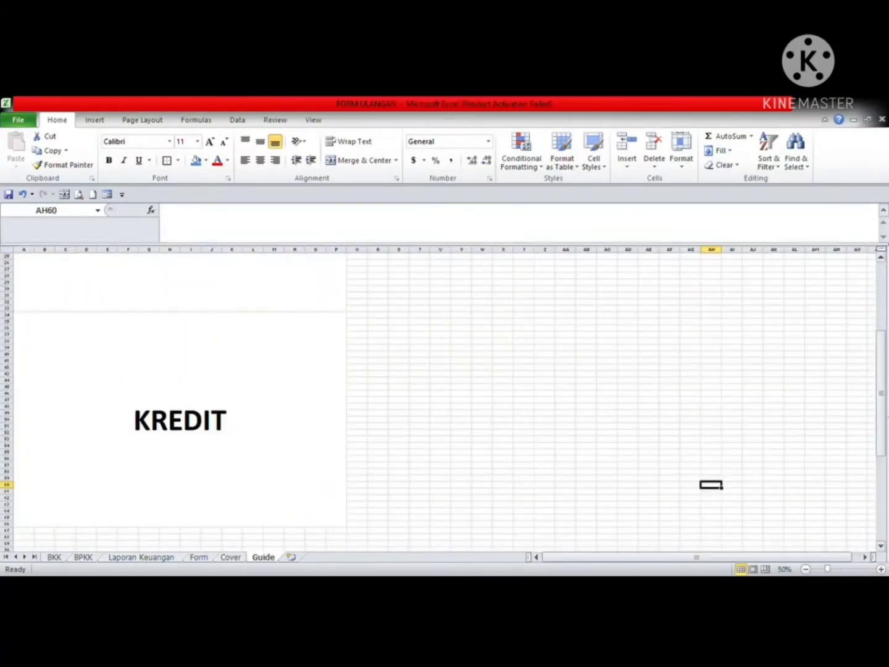
{"action": "left_click_drag", "start_coordinate": [884, 418], "coordinate": [796, 332]}
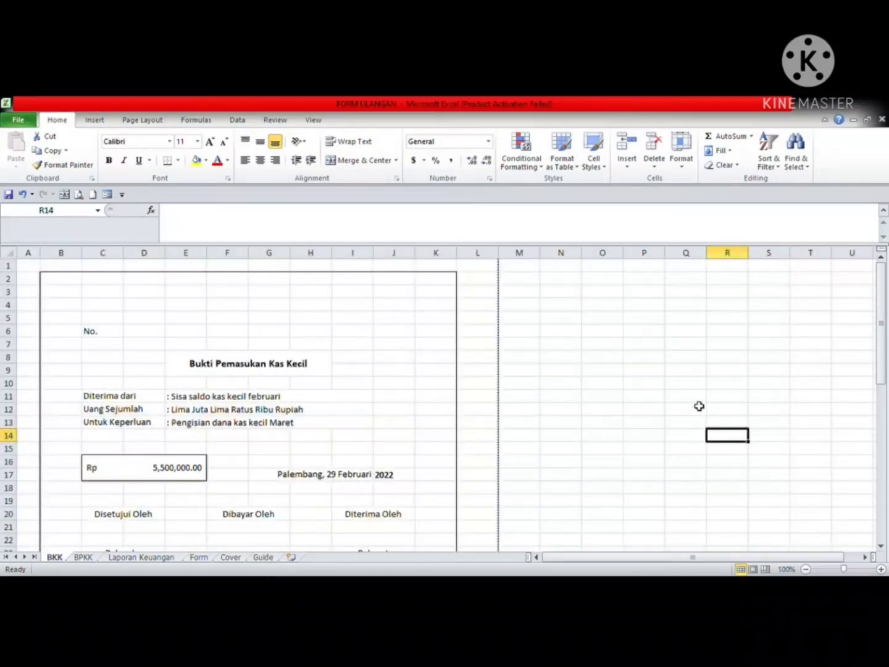
Look through the BPKK, Laporan Keuangan and Form sheets once more before printing
{"action": "left_click", "coordinate": [93, 555]}
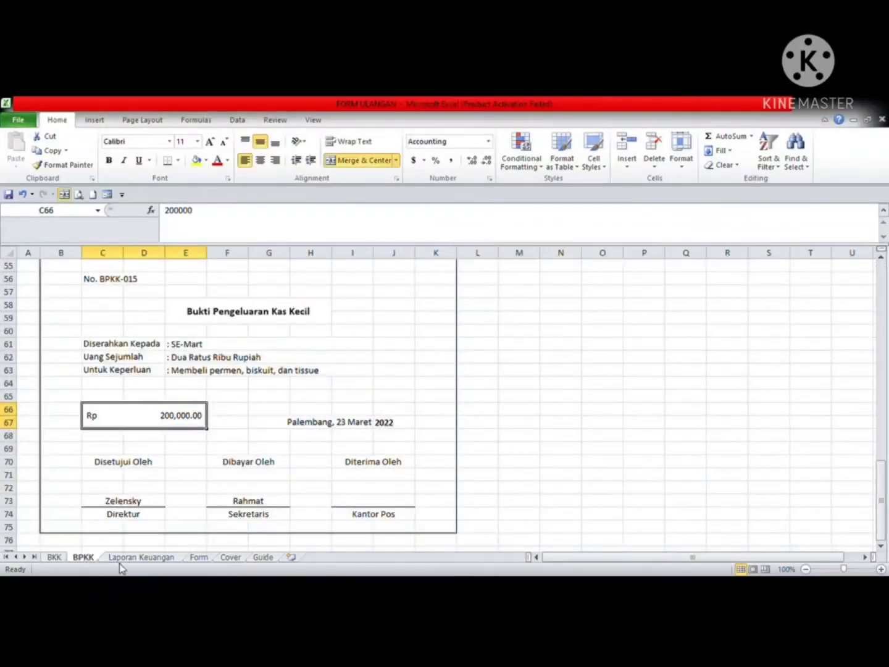
{"action": "left_click", "coordinate": [137, 557]}
{"action": "left_click", "coordinate": [198, 556]}
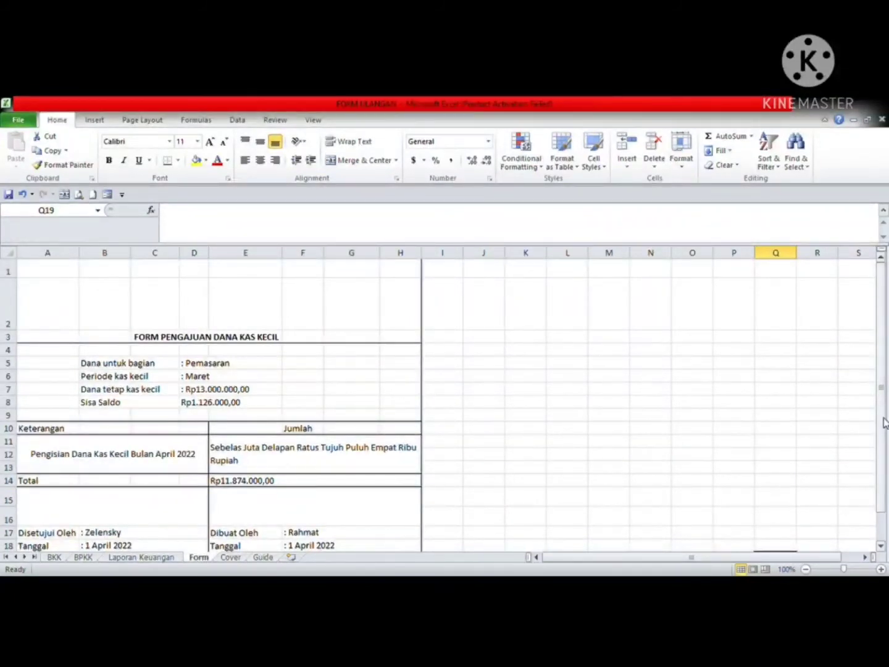
{"action": "left_click_drag", "start_coordinate": [882, 422], "coordinate": [871, 289]}
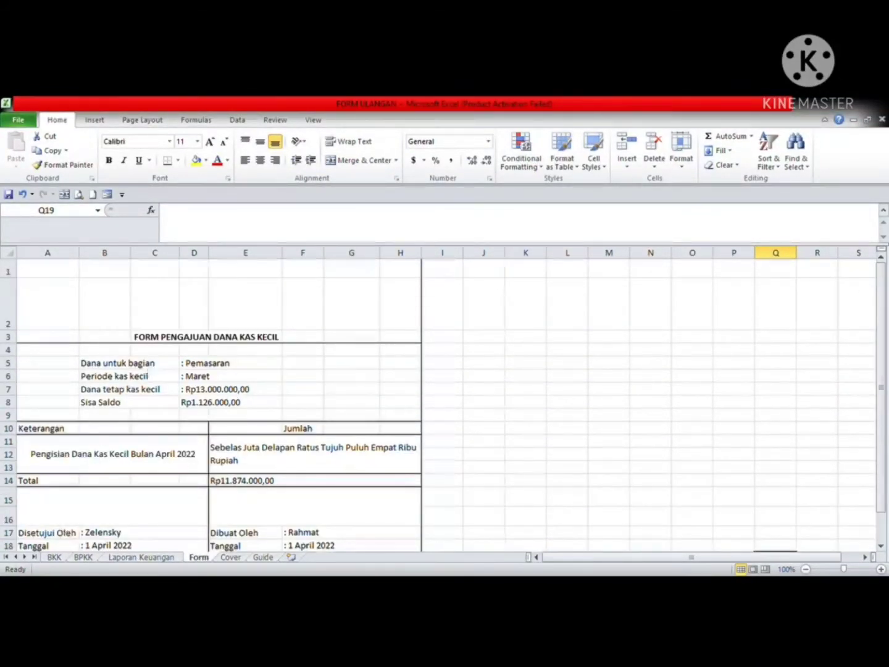
Preview how the BKK sheet's two receipt vouchers fit on the printed page, without printing
{"action": "left_click", "coordinate": [55, 556]}
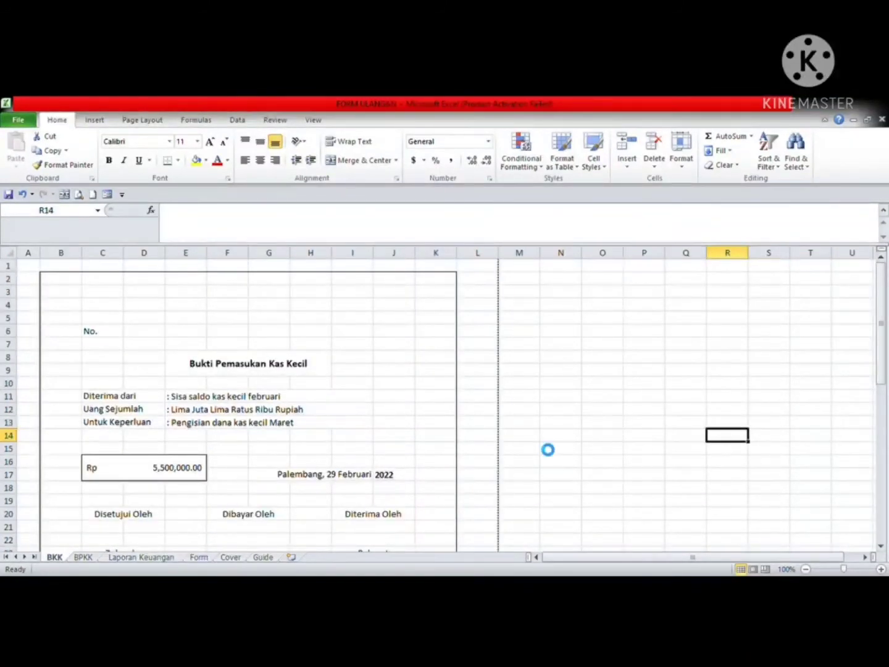
{"action": "key", "text": "ctrl+p"}
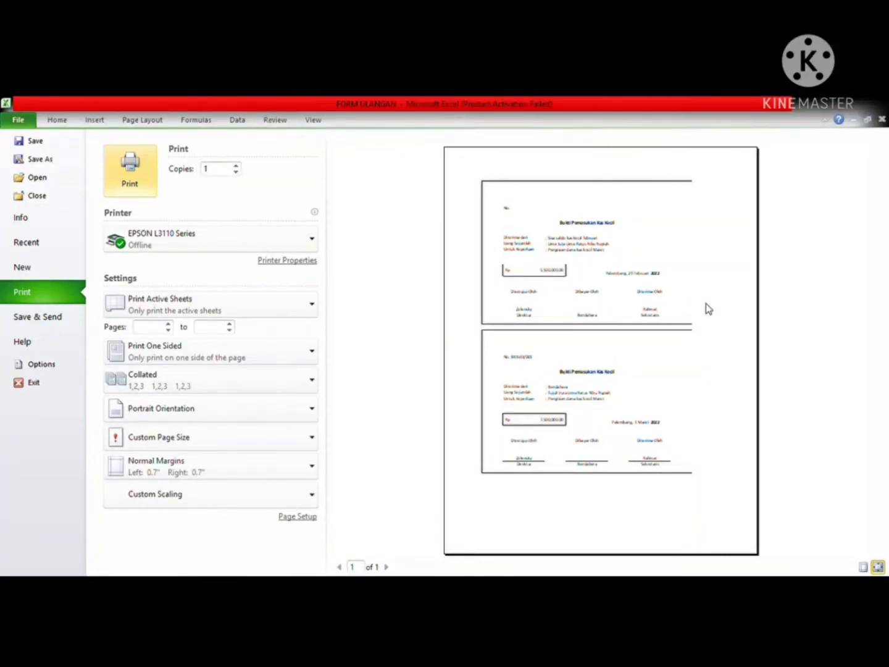
{"action": "key", "text": "Escape"}
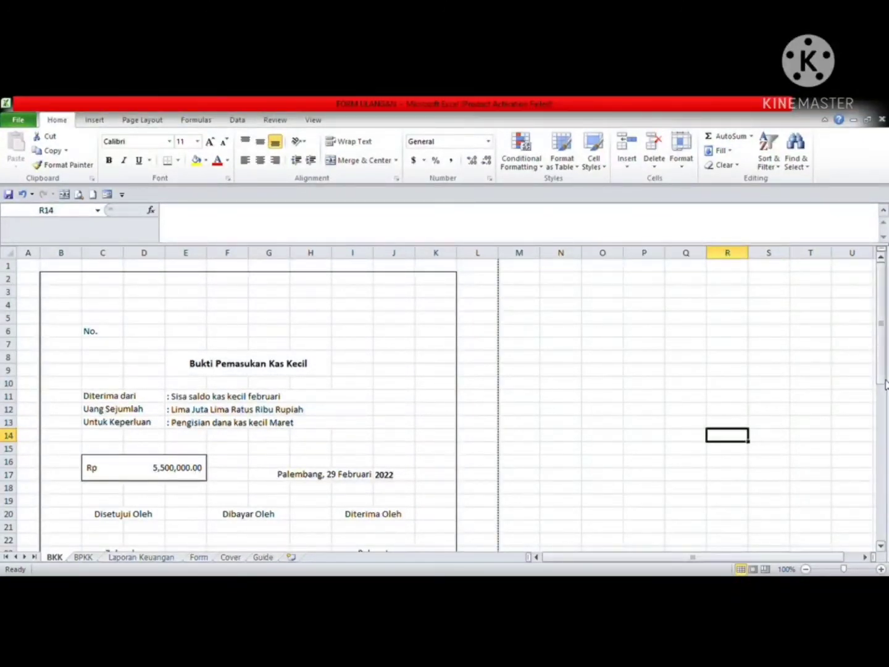
Examine the second Bukti Pemasukan Kas Kecil voucher on the BKK sheet and the empty rows below it
{"action": "left_click_drag", "start_coordinate": [882, 380], "coordinate": [881, 544]}
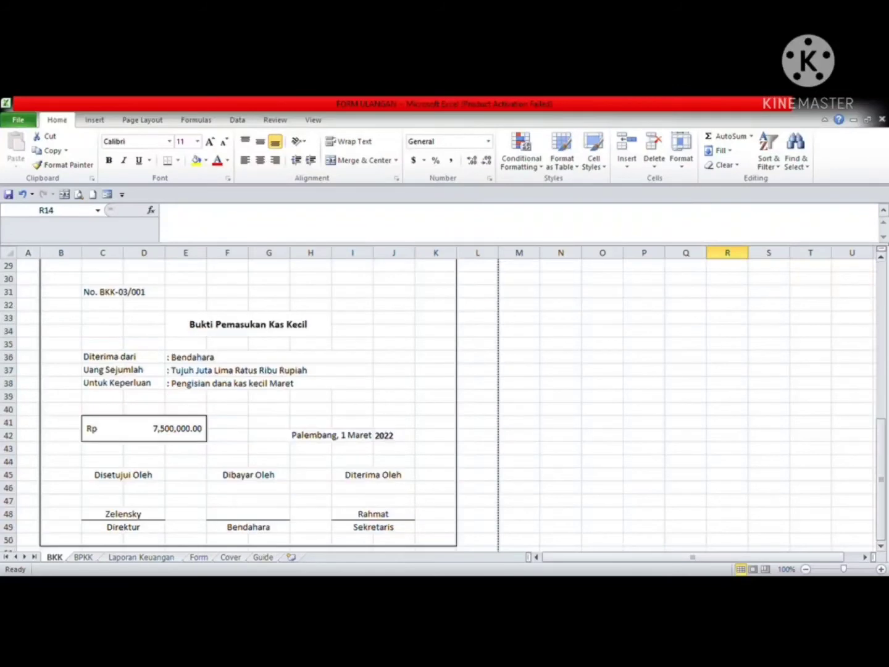
{"action": "left_click", "coordinate": [546, 546]}
{"action": "key", "text": "Down"}
{"action": "key", "text": "Down"}
{"action": "key", "text": "Down"}
{"action": "key", "text": "Down"}
{"action": "key", "text": "Down"}
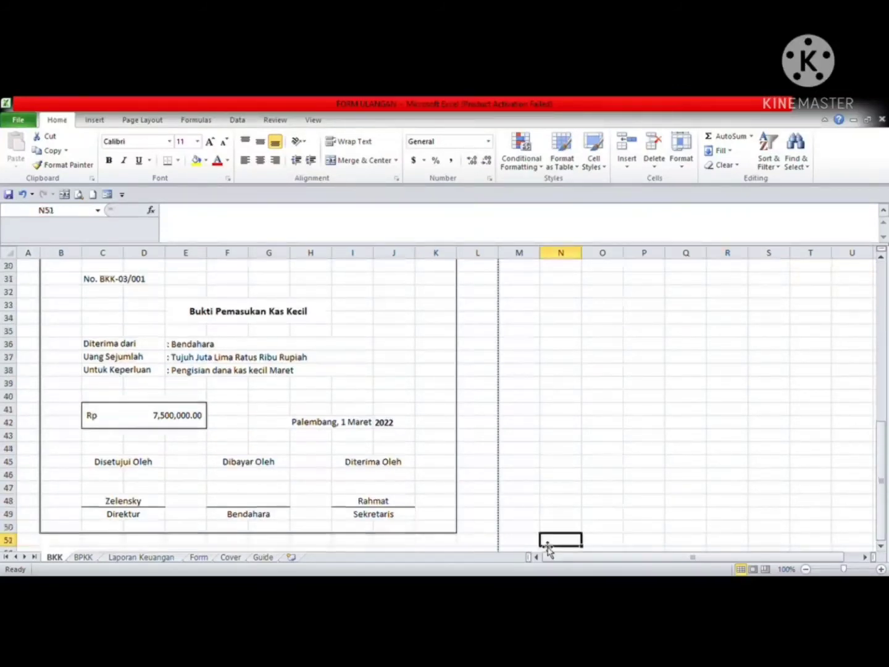
{"action": "key", "text": "Down"}
{"action": "key", "text": "Down"}
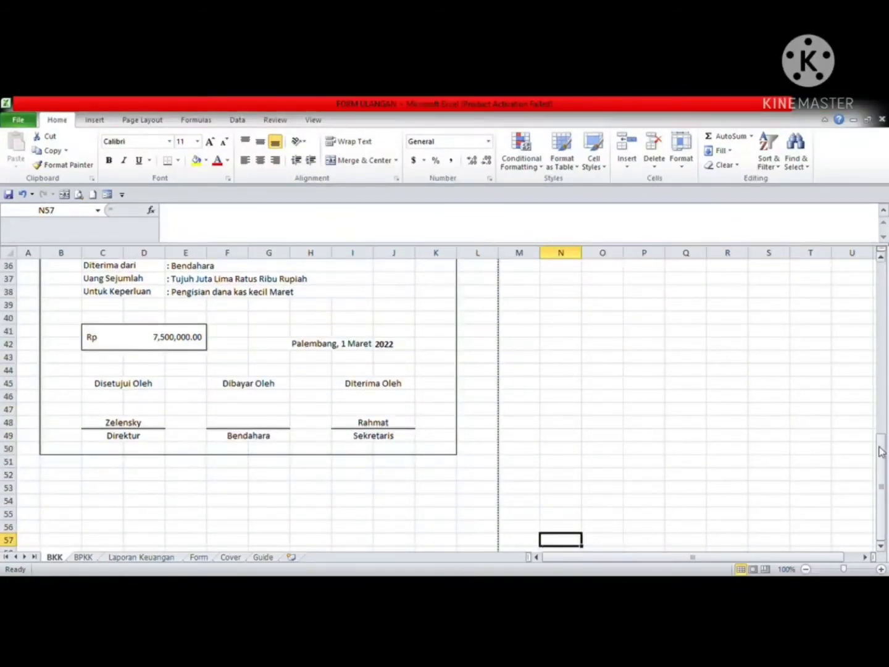
Check the page break below the second receipt voucher and print the BKK sheet in portrait orientation
{"action": "key", "text": "Down"}
{"action": "key", "text": "Down"}
{"action": "key", "text": "Down"}
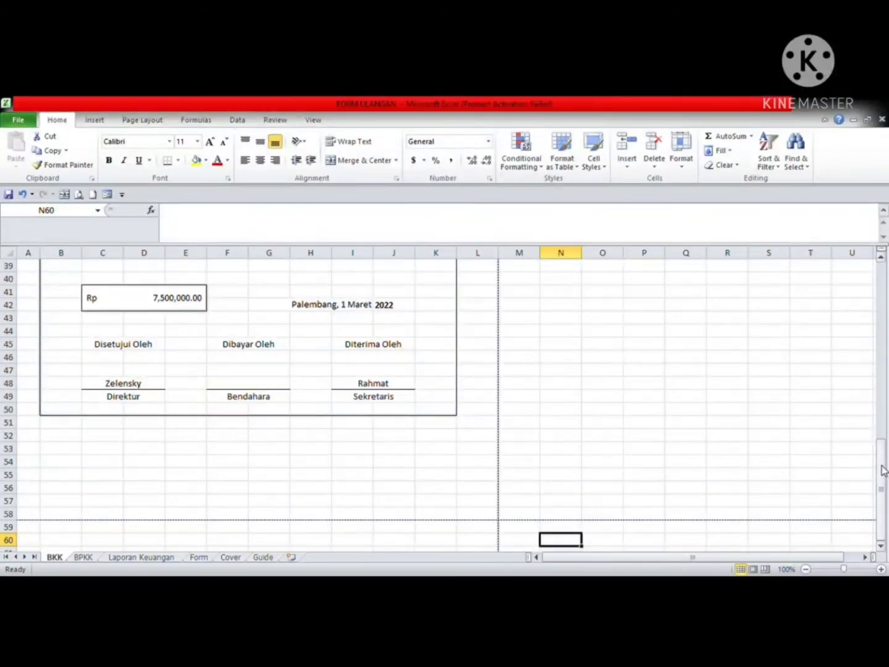
{"action": "left_click_drag", "start_coordinate": [882, 470], "coordinate": [884, 212]}
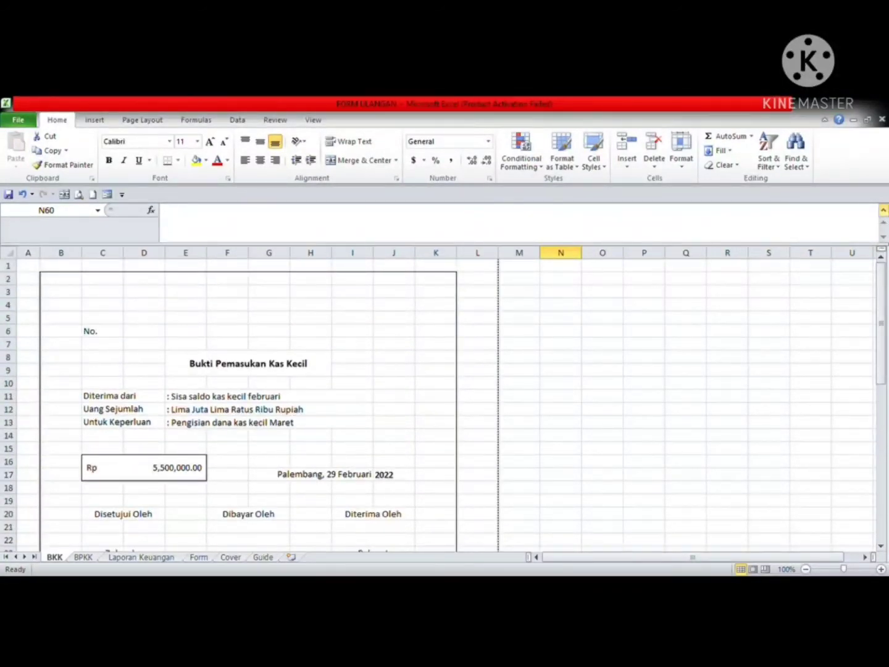
{"action": "key", "text": "ctrl+p"}
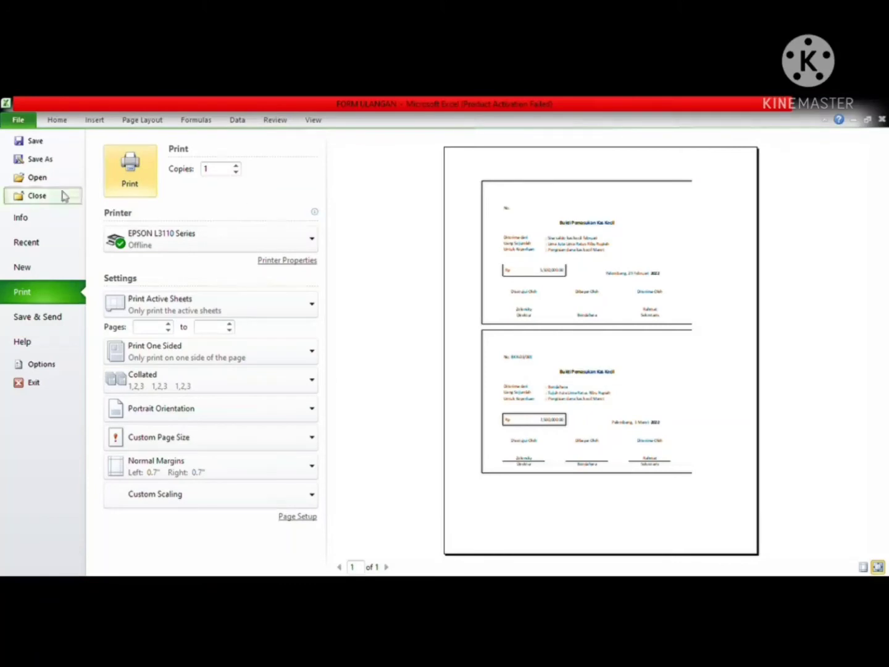
{"action": "left_click", "coordinate": [241, 446]}
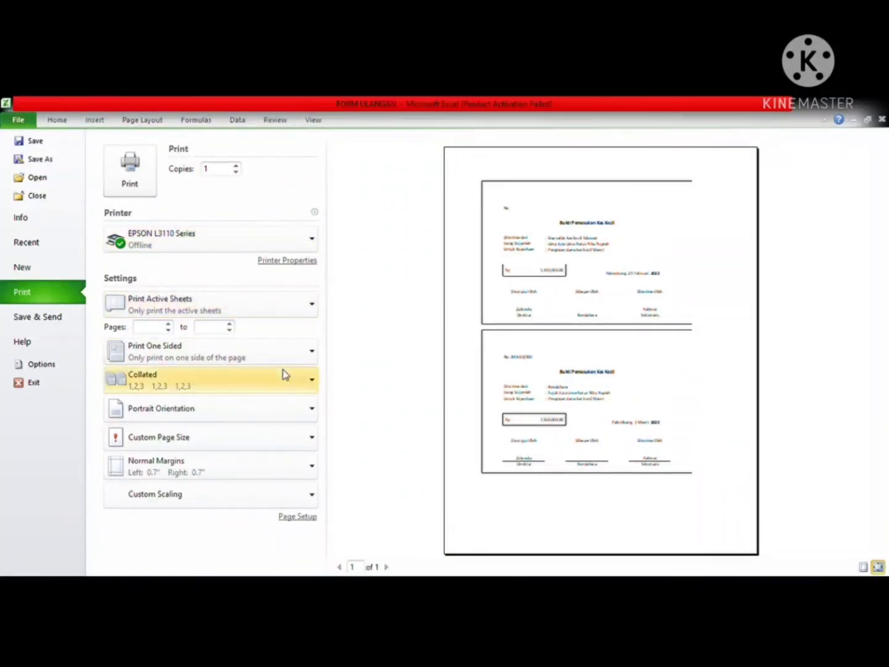
{"action": "left_click", "coordinate": [129, 162]}
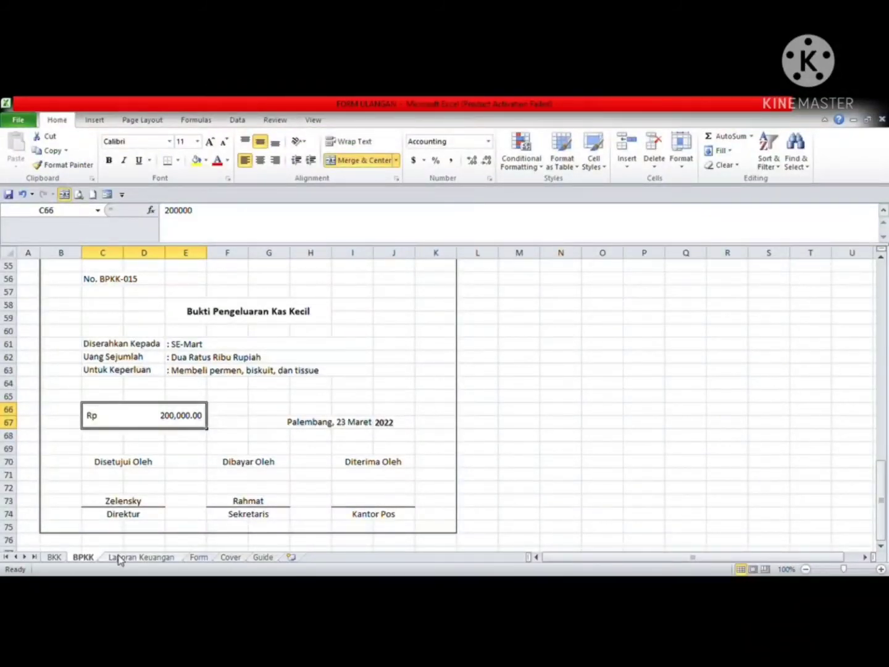
Preview both printed pages of the BPKK sheet and examine where the page break falls among its three expense vouchers
{"action": "key", "text": "ctrl+p"}
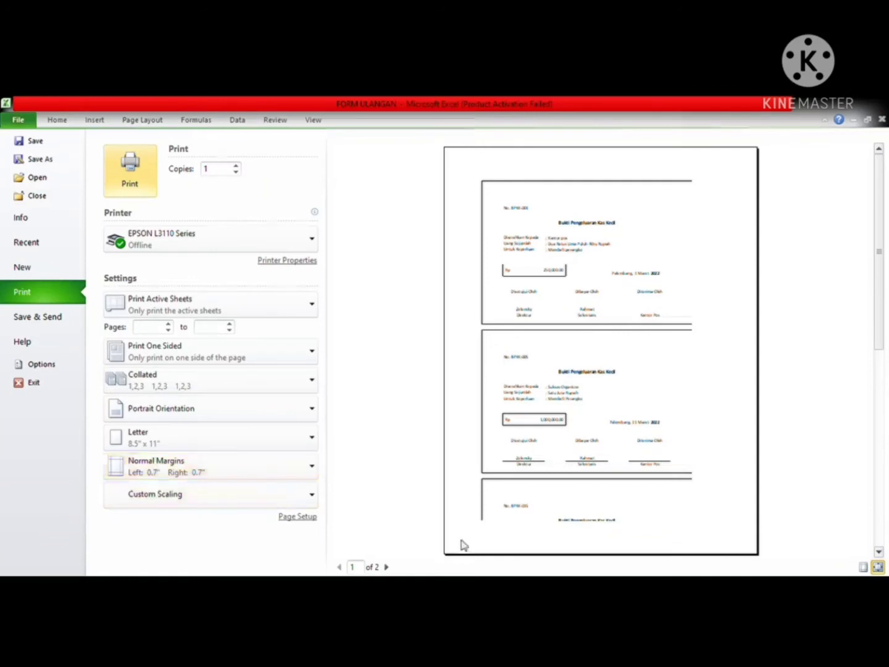
{"action": "left_click", "coordinate": [386, 567]}
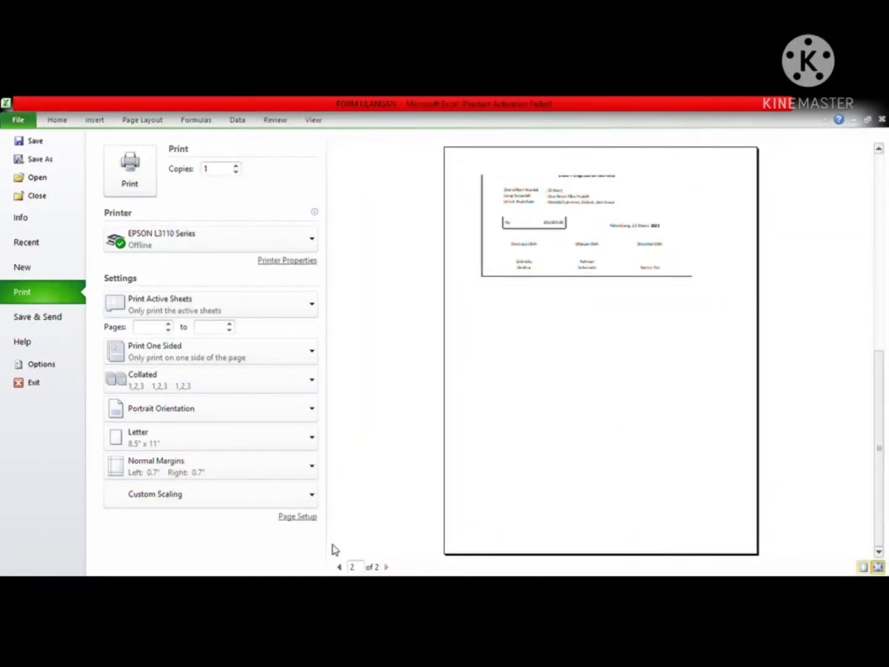
{"action": "left_click", "coordinate": [339, 567]}
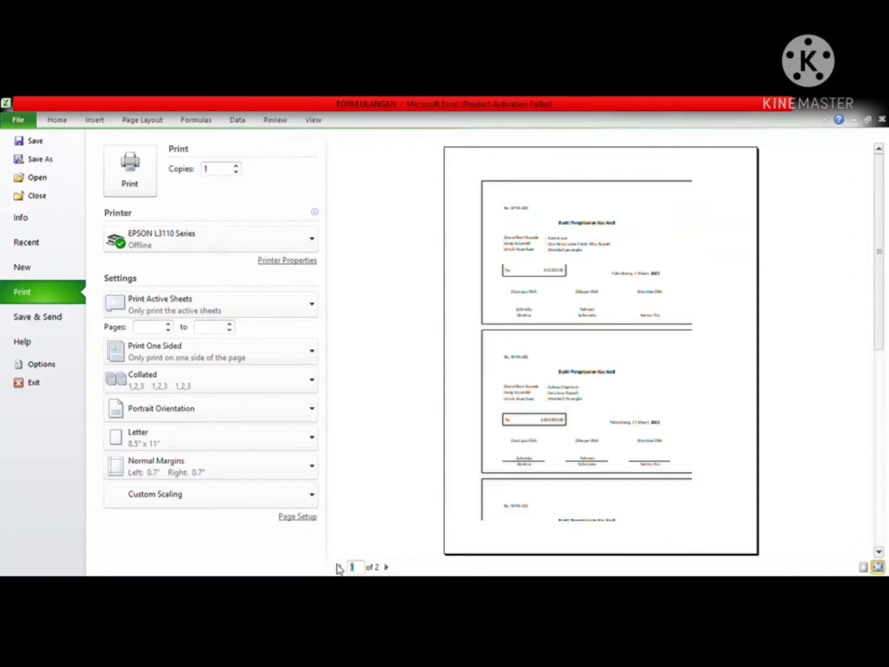
{"action": "key", "text": "Escape"}
{"action": "left_click_drag", "start_coordinate": [881, 491], "coordinate": [864, 402]}
{"action": "left_click", "coordinate": [576, 439]}
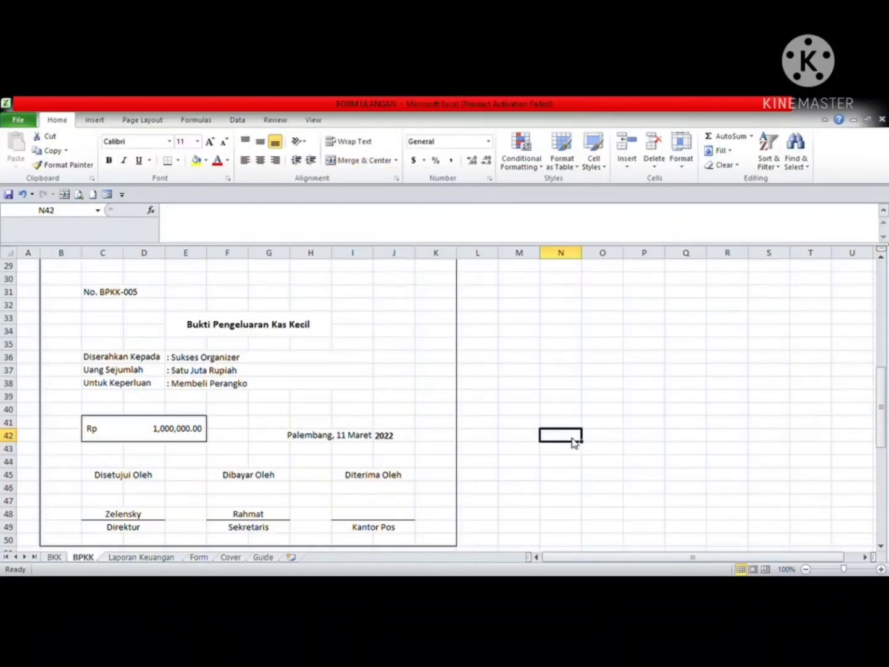
{"action": "key", "text": "ctrl+p"}
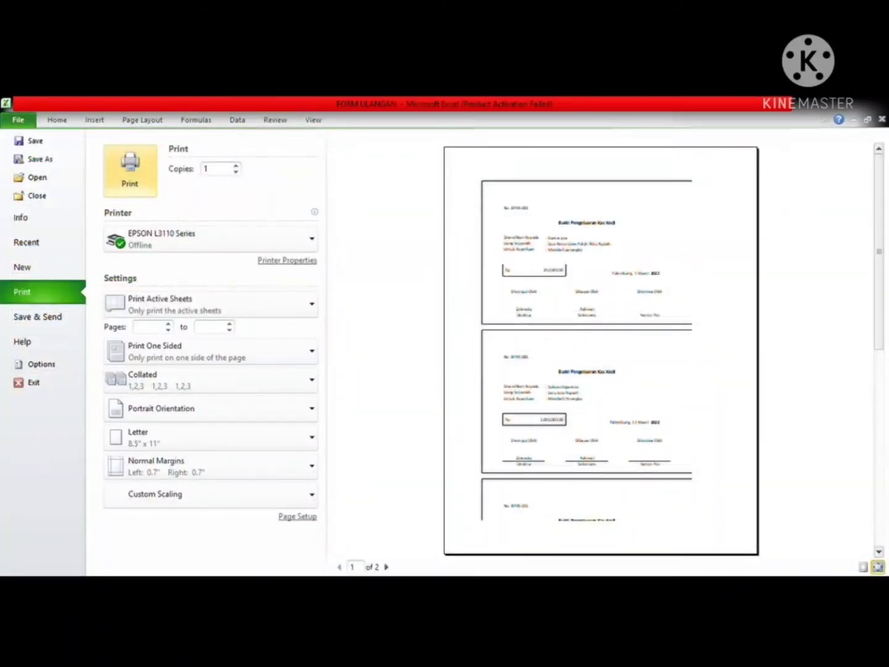
{"action": "left_click", "coordinate": [386, 567]}
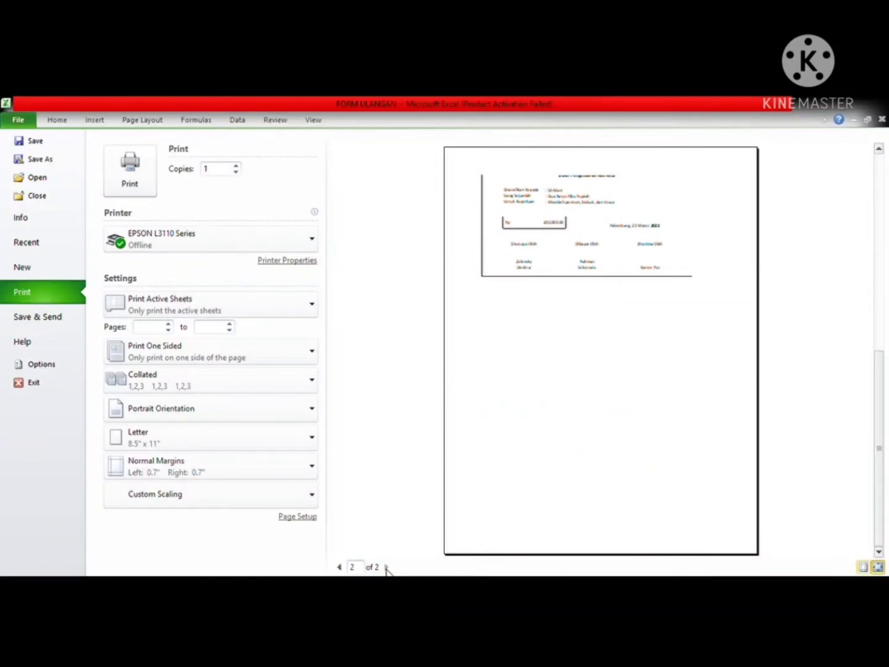
{"action": "key", "text": "Escape"}
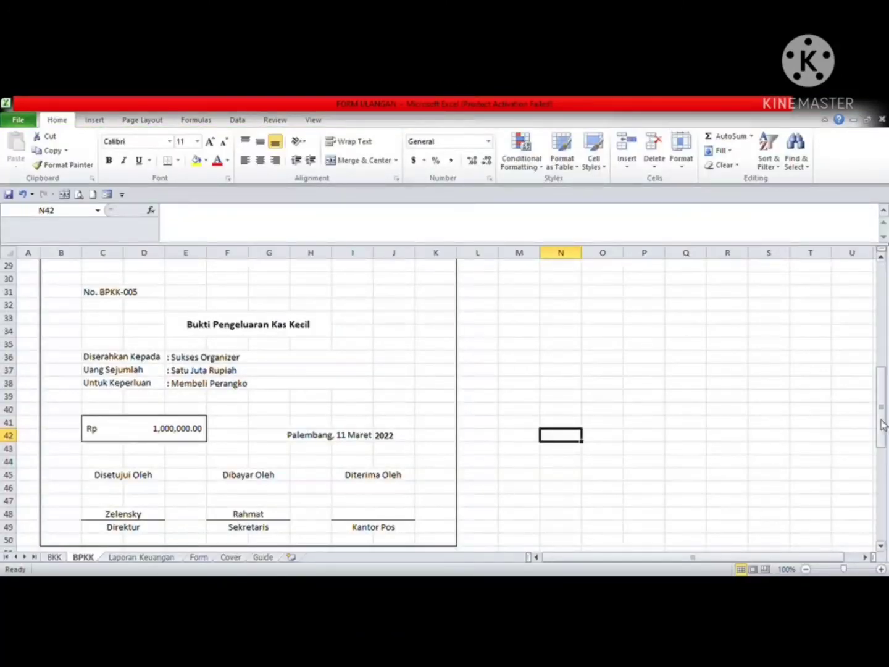
{"action": "left_click_drag", "start_coordinate": [882, 425], "coordinate": [881, 290]}
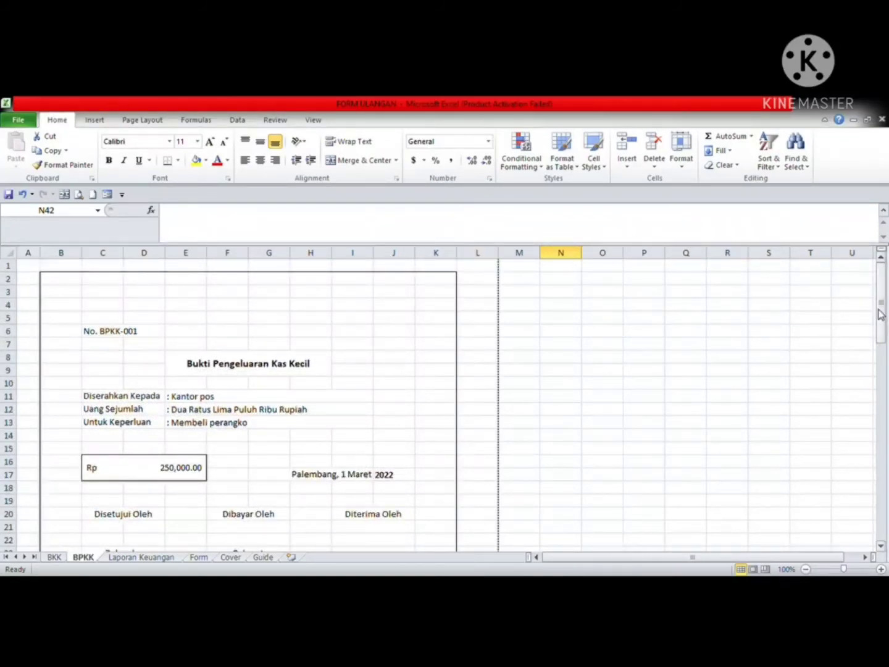
{"action": "left_click_drag", "start_coordinate": [879, 315], "coordinate": [878, 469]}
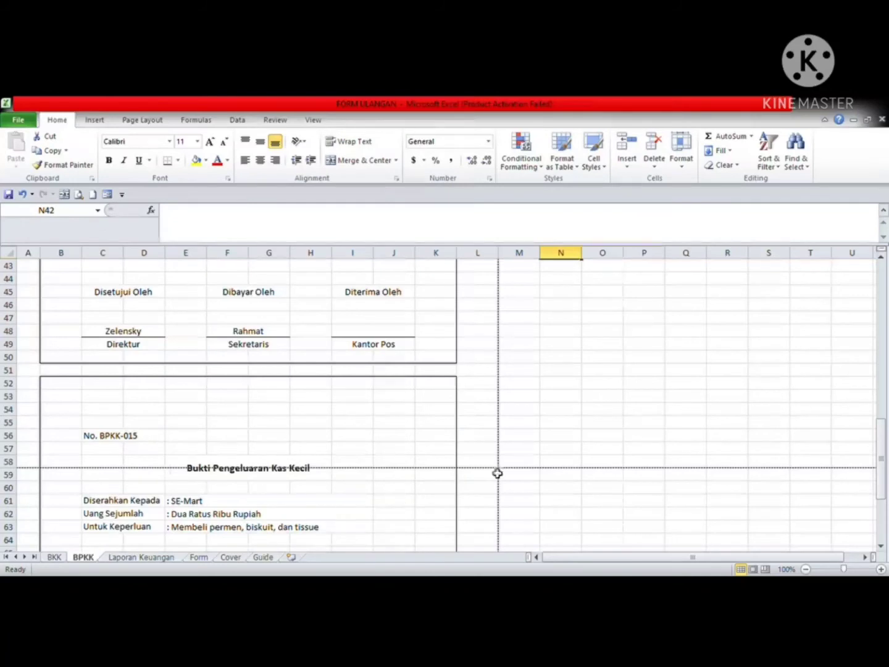
{"action": "left_click", "coordinate": [8, 371]}
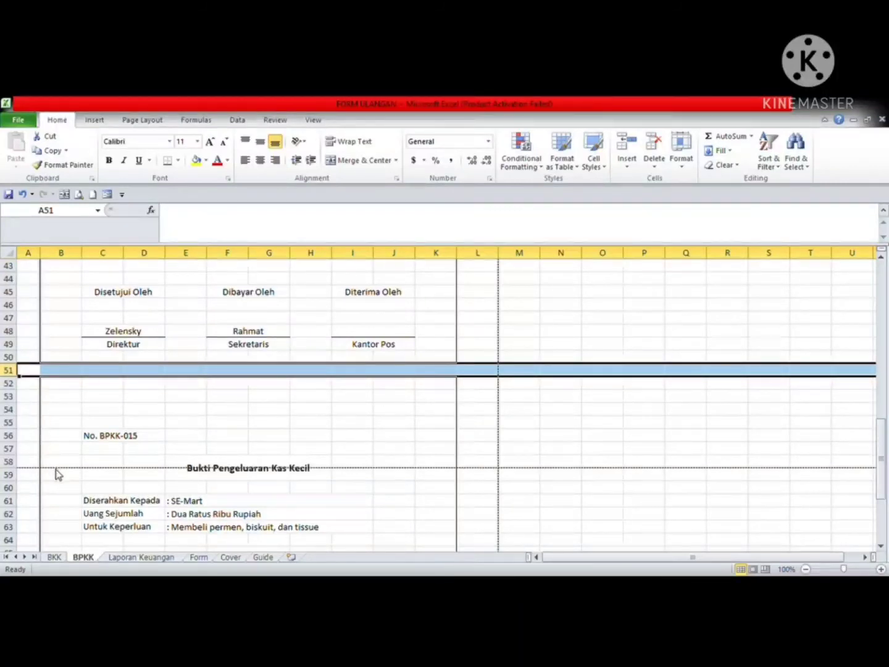
{"action": "key", "text": "ctrl+minus"}
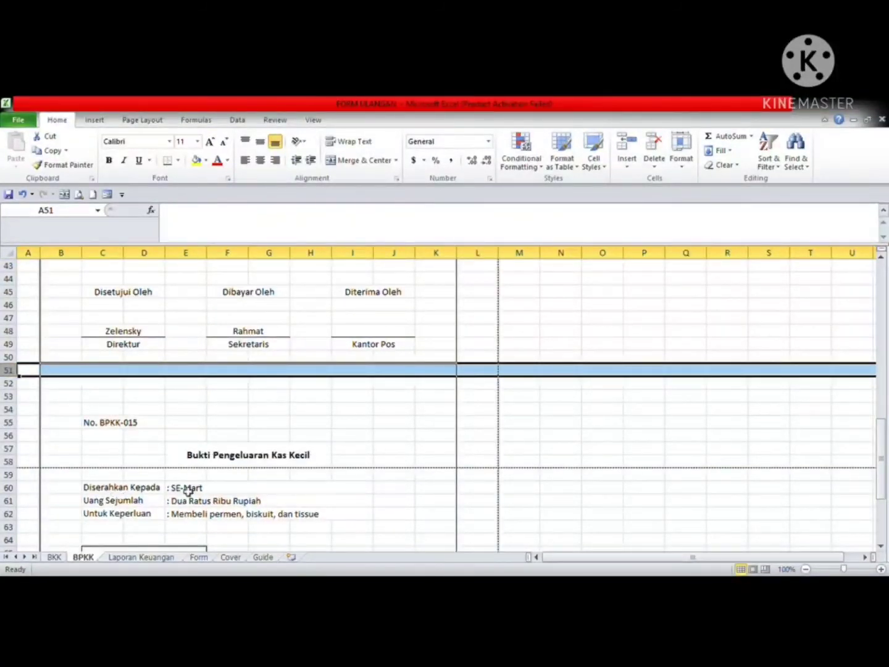
{"action": "key", "text": "ctrl+plus"}
{"action": "left_click", "coordinate": [536, 448]}
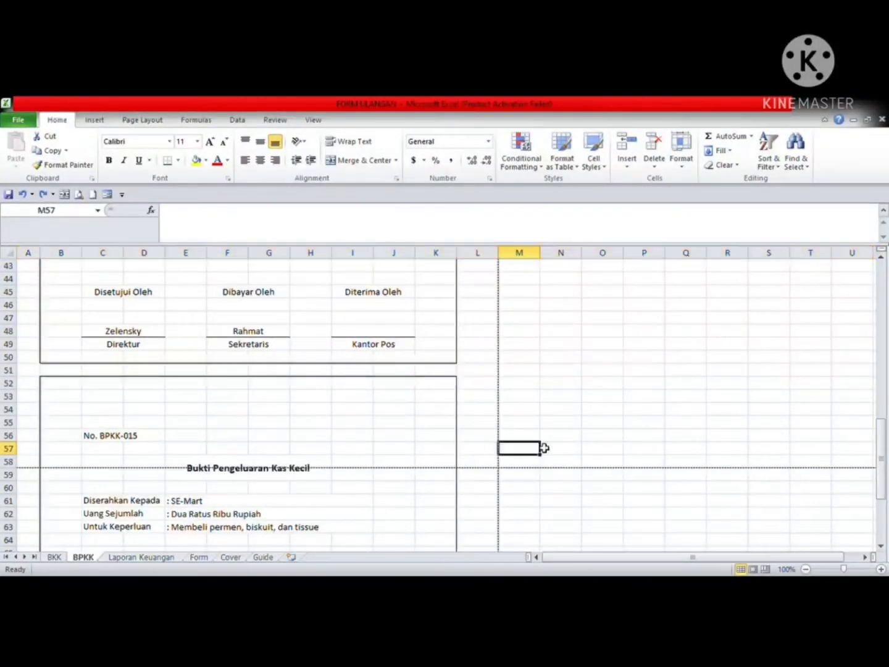
Insert seven blank rows above the BPKK-015 voucher so that it starts right below the page break
{"action": "left_click", "coordinate": [15, 387]}
{"action": "key", "text": "ctrl+plus"}
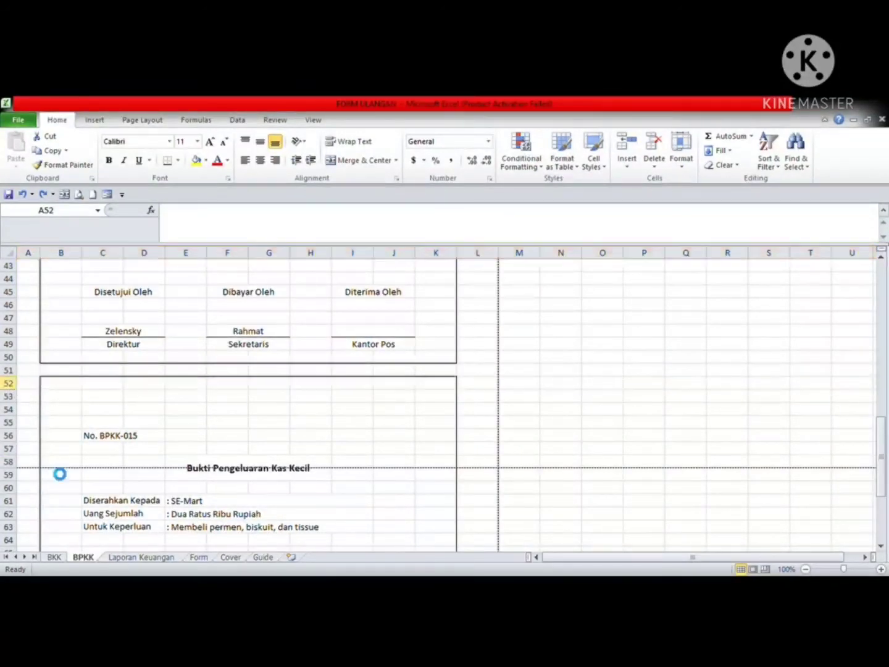
{"action": "mouse_move", "coordinate": [13, 384]}
{"action": "left_mouse_down"}
{"action": "mouse_move", "coordinate": [13, 374]}
{"action": "mouse_move", "coordinate": [11, 384]}
{"action": "left_mouse_up"}
{"action": "left_click", "coordinate": [10, 374]}
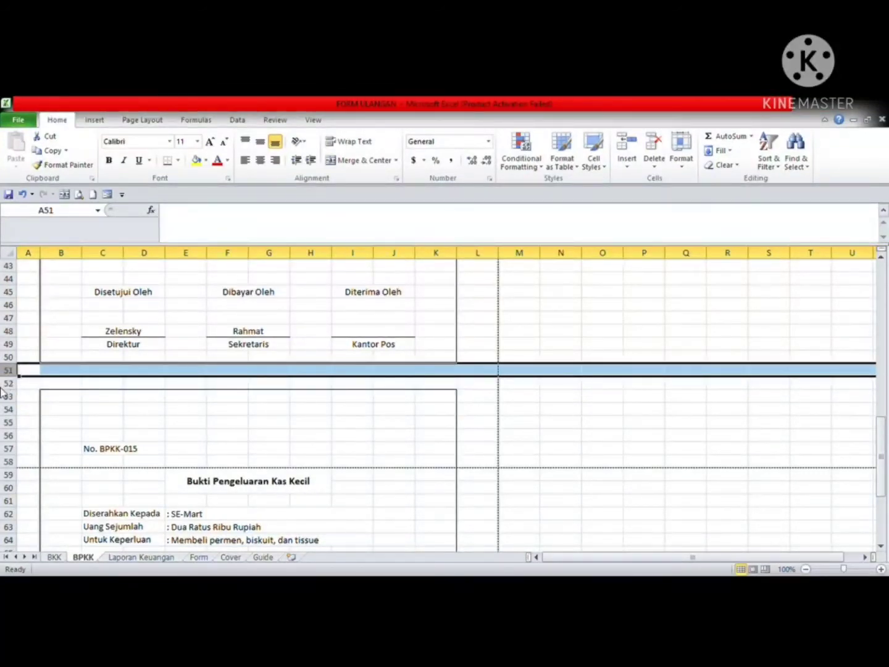
{"action": "left_click", "coordinate": [10, 386]}
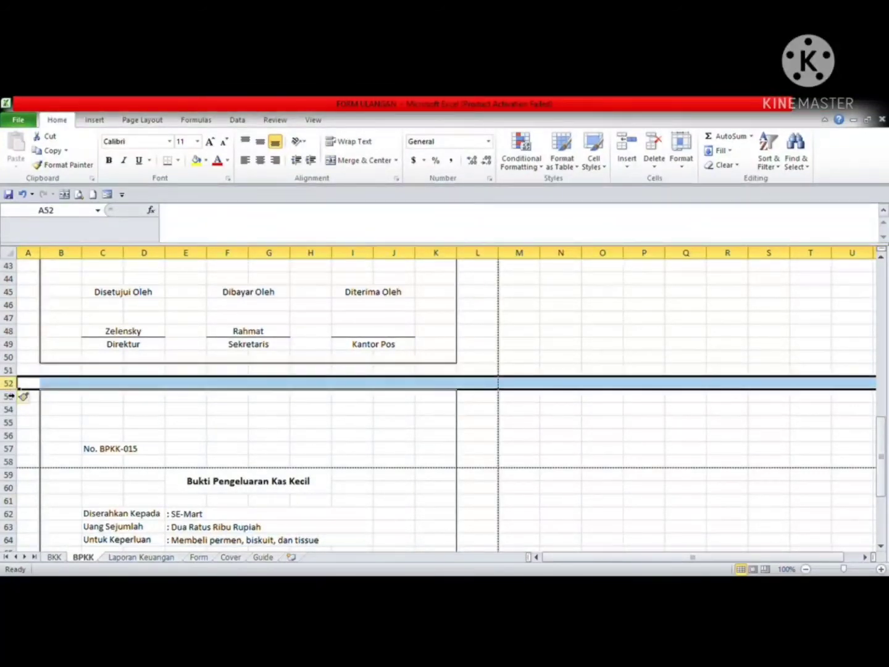
{"action": "left_click", "coordinate": [47, 468]}
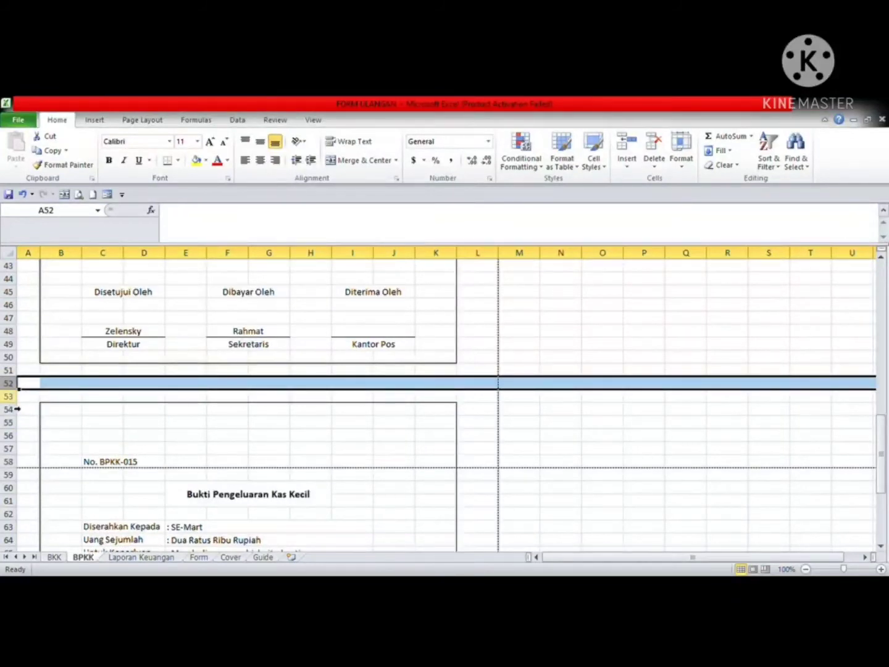
{"action": "left_click_drag", "start_coordinate": [10, 397], "coordinate": [7, 388]}
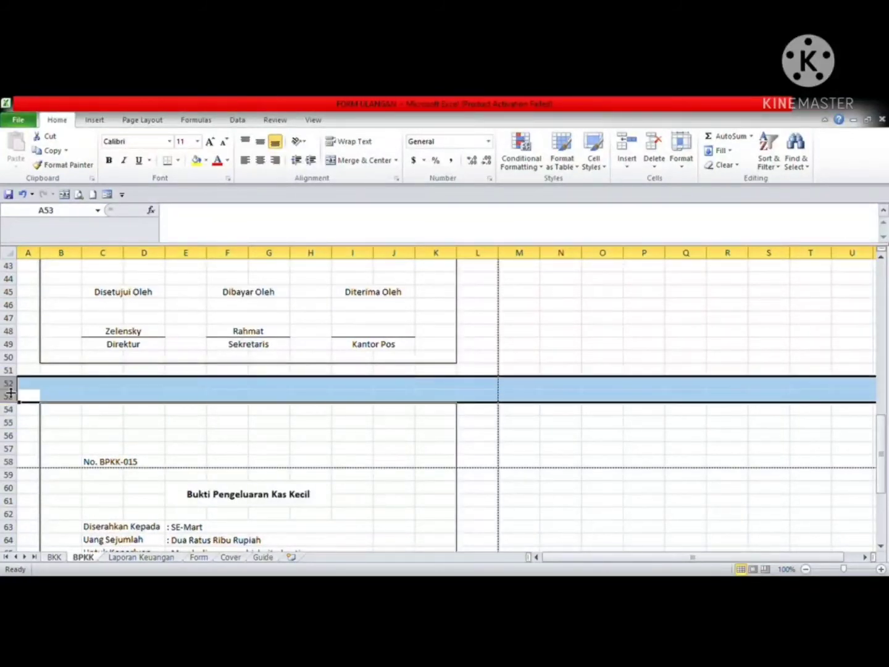
{"action": "left_click", "coordinate": [37, 470]}
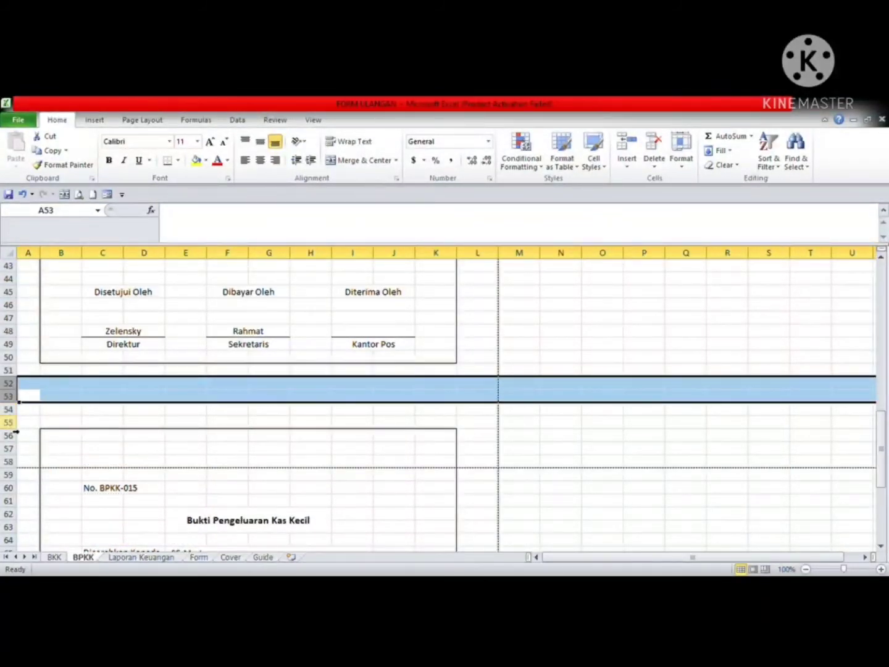
{"action": "left_click_drag", "start_coordinate": [12, 423], "coordinate": [10, 395]}
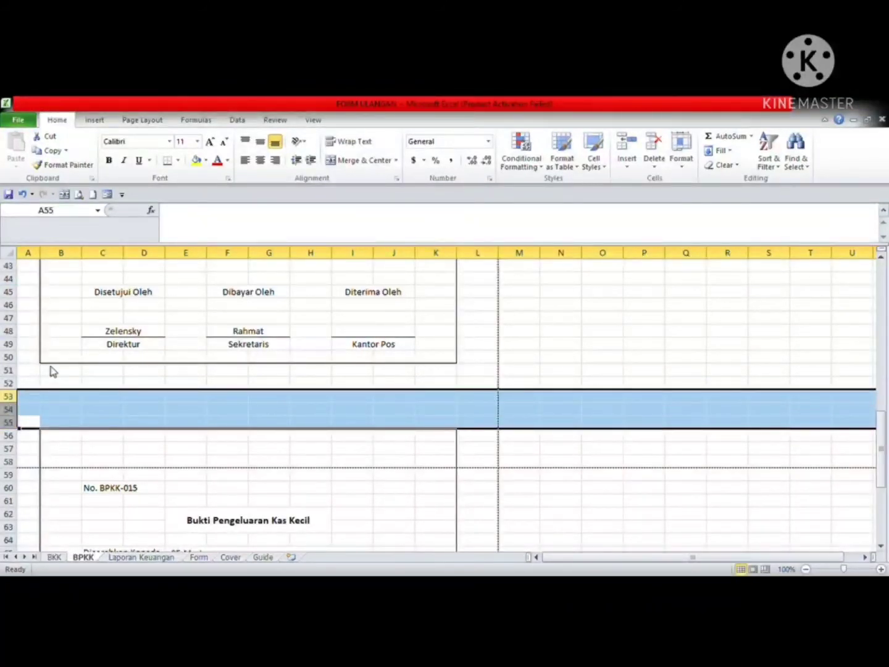
{"action": "key", "text": "ctrl+plus"}
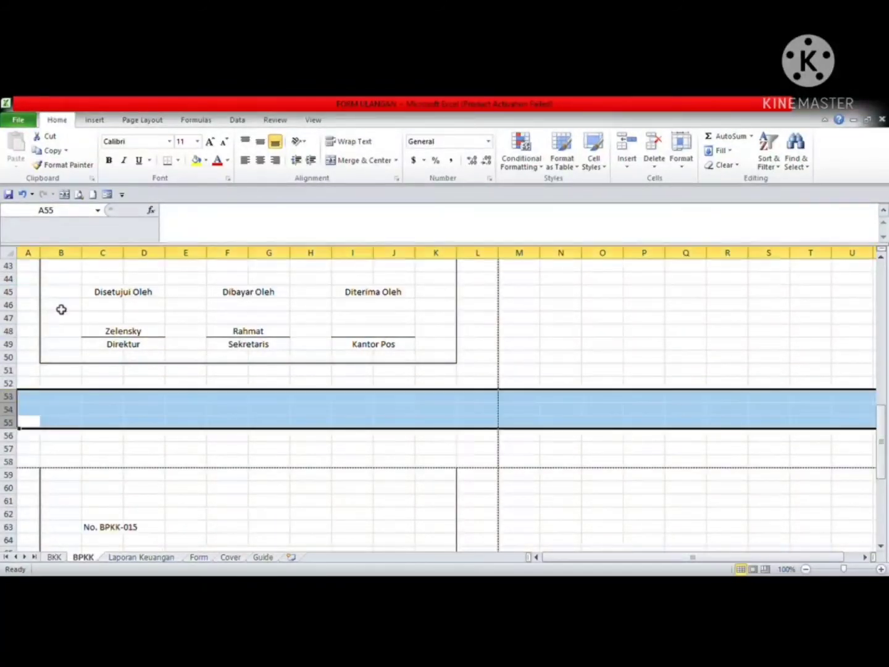
{"action": "left_click", "coordinate": [30, 436]}
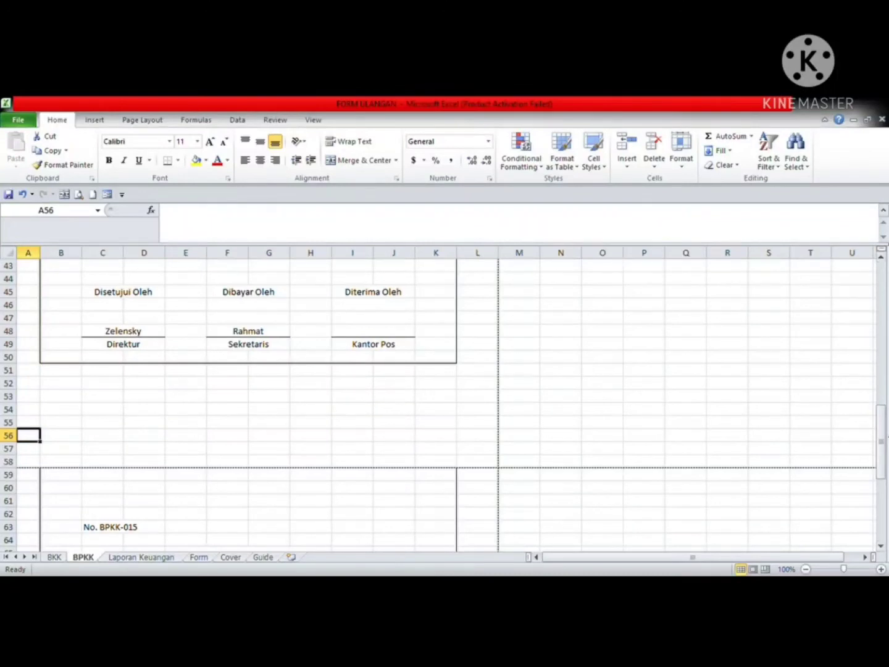
Check both pages of the BPKK sheet in the print preview and print one copy in portrait orientation
{"action": "left_click_drag", "start_coordinate": [882, 445], "coordinate": [882, 464]}
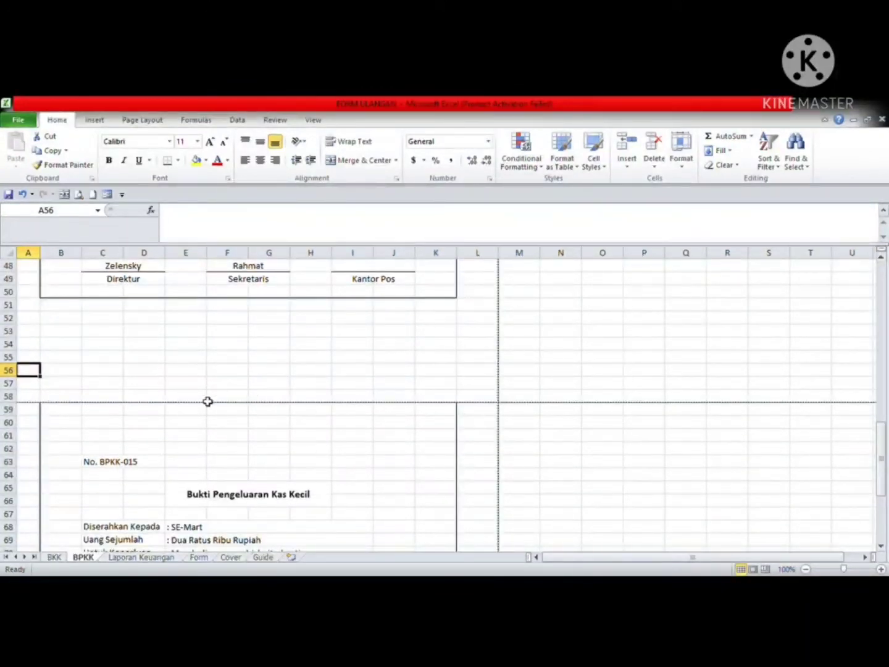
{"action": "key", "text": "ctrl+p"}
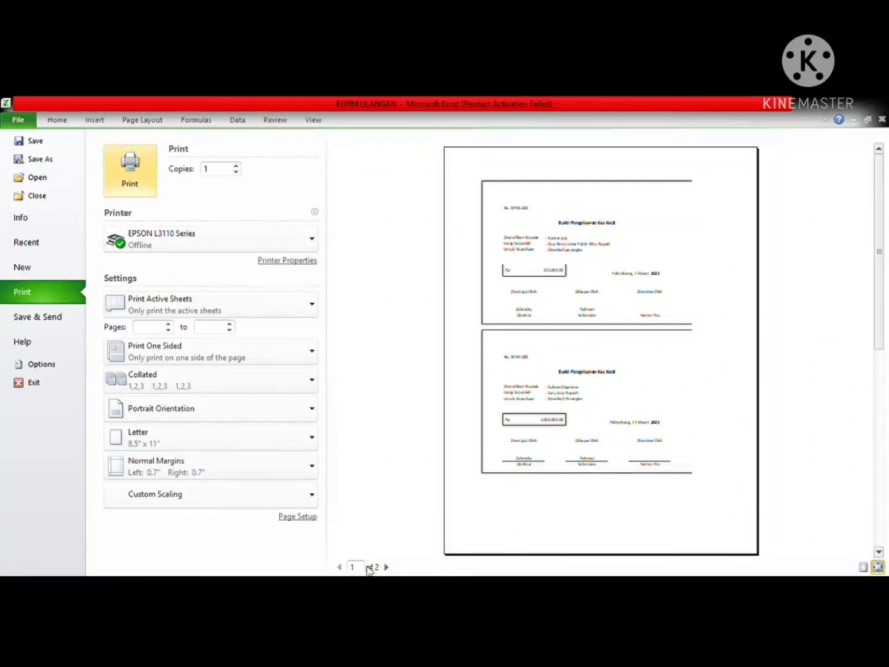
{"action": "left_click", "coordinate": [386, 566]}
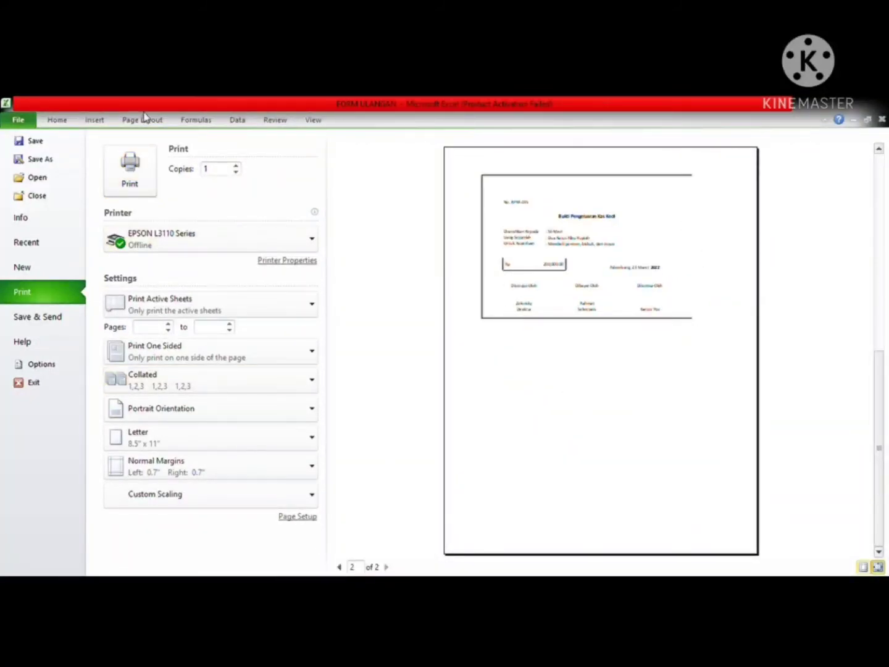
{"action": "left_click", "coordinate": [138, 169]}
Scale the Laporan Keuangan sheet's printout so that the entire report table fits on a single landscape page
{"action": "left_click", "coordinate": [135, 559]}
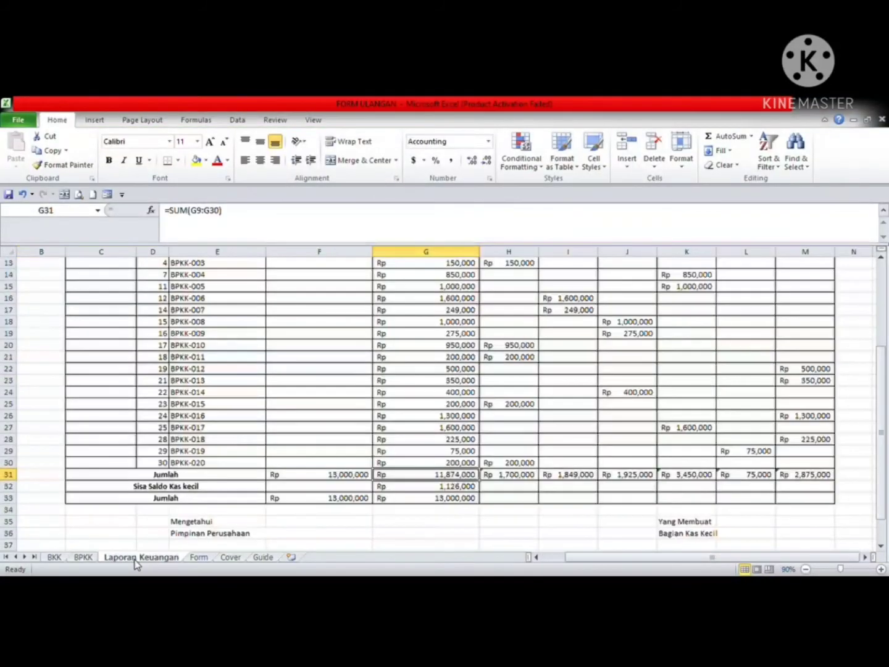
{"action": "left_click_drag", "start_coordinate": [879, 465], "coordinate": [887, 364]}
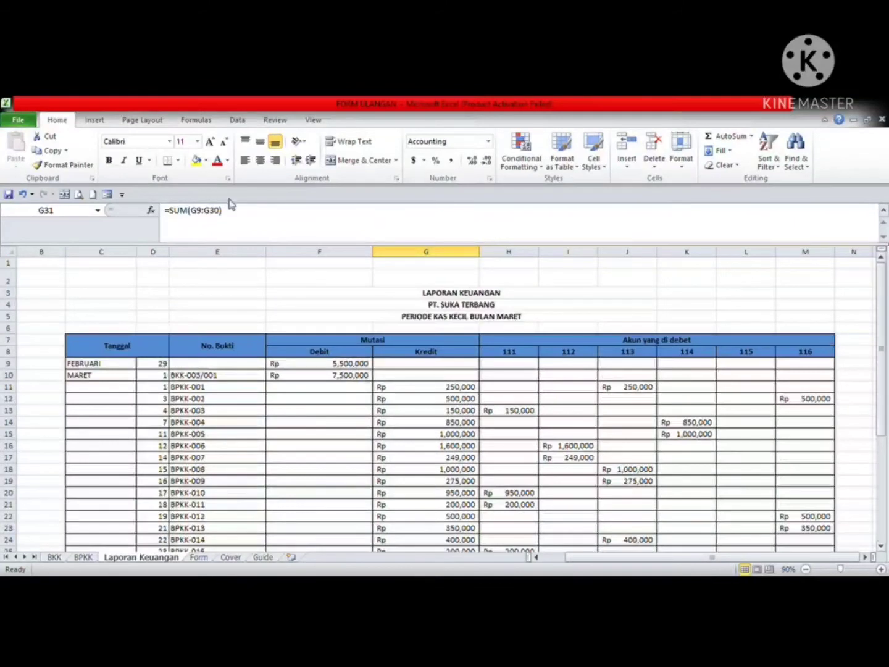
{"action": "key", "text": "ctrl+p"}
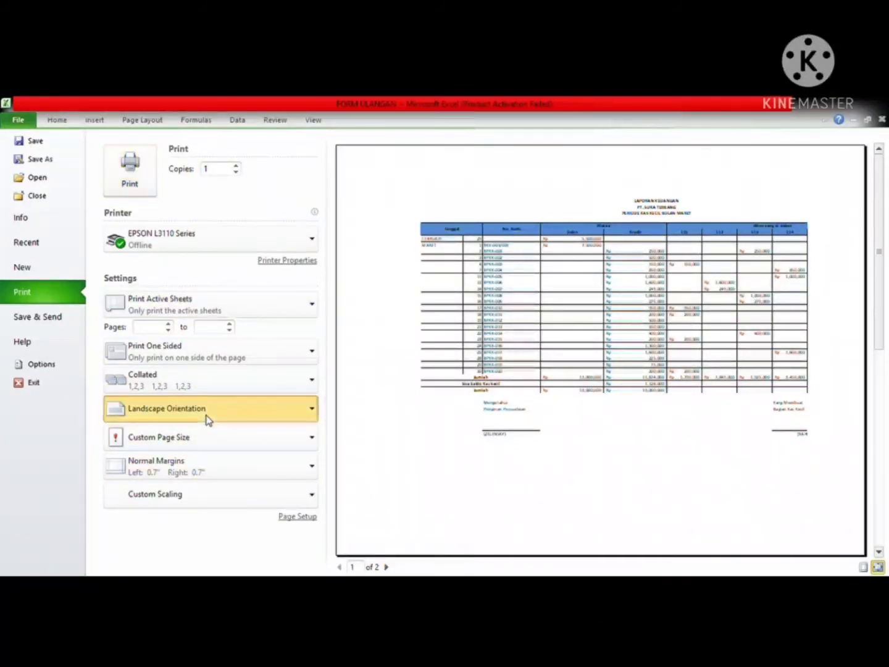
{"action": "left_click", "coordinate": [385, 567]}
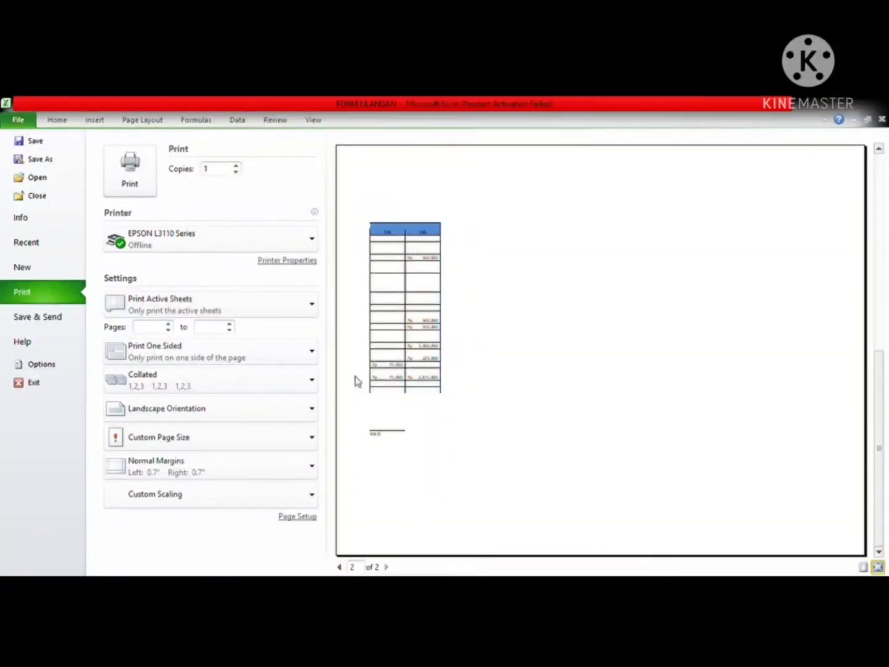
{"action": "left_click", "coordinate": [340, 567]}
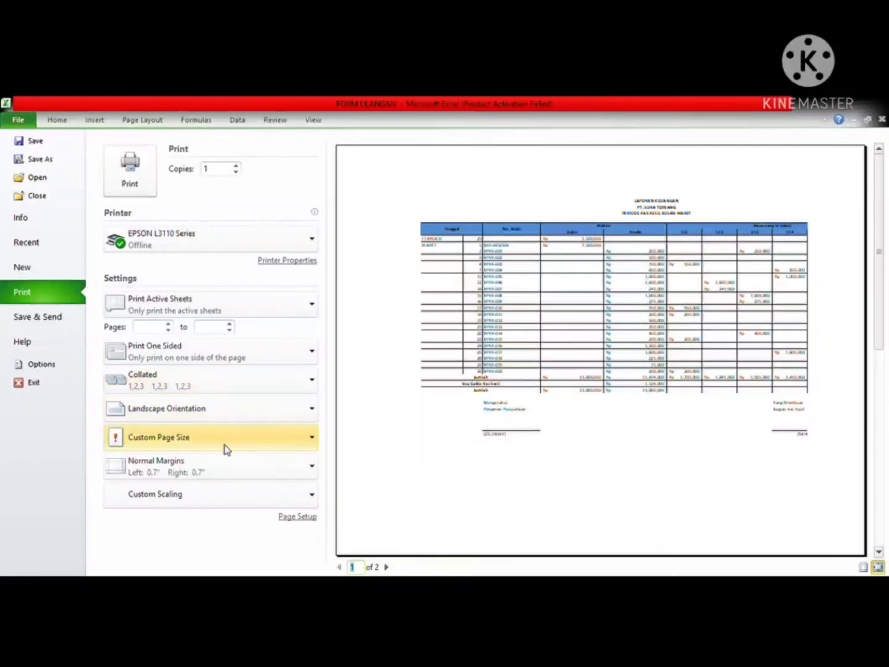
{"action": "left_click", "coordinate": [182, 501]}
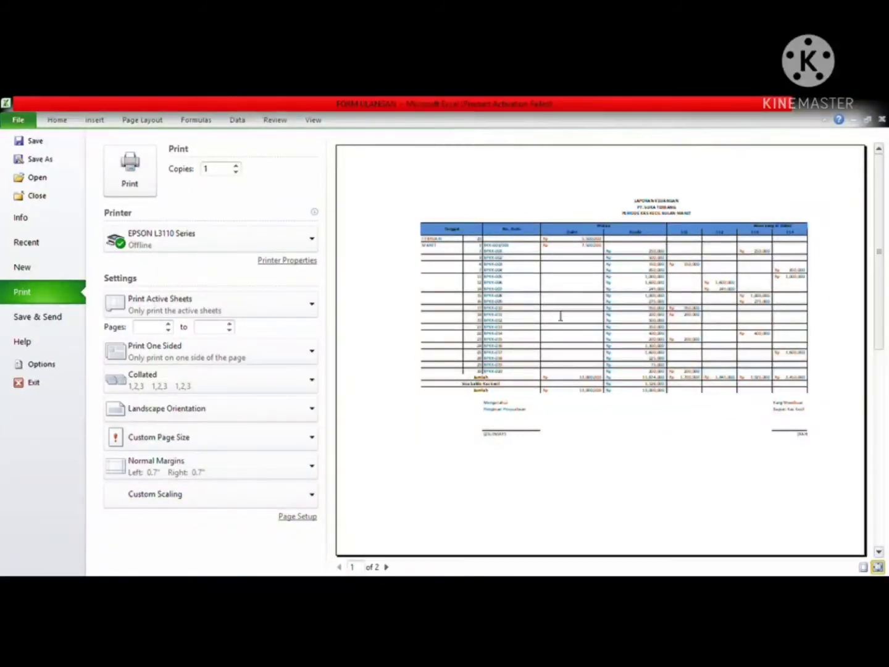
{"action": "left_click", "coordinate": [662, 471]}
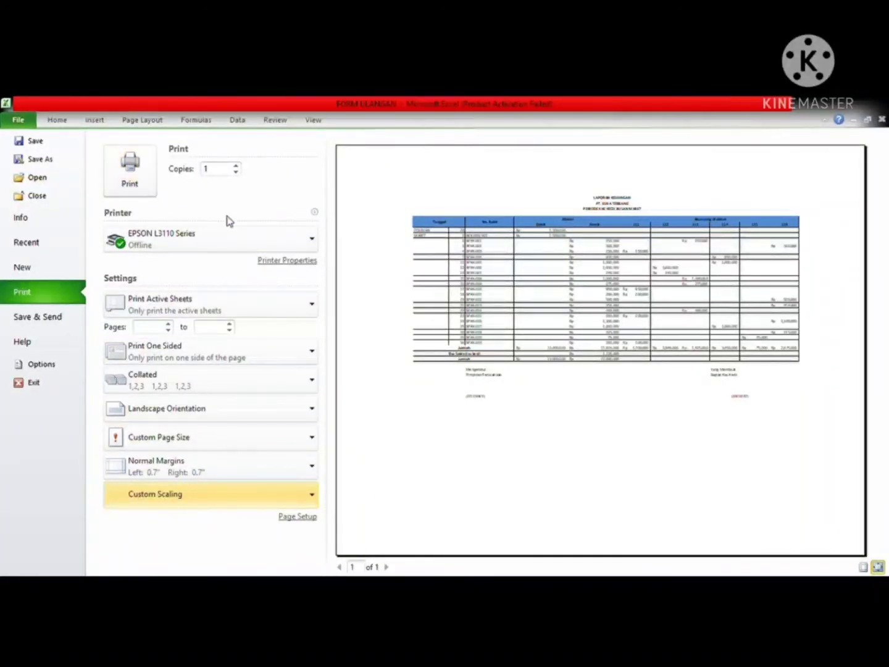
{"action": "key", "text": "Escape"}
Preview how the Form sheet's petty cash fund request fits on the printed page, without printing
{"action": "left_click", "coordinate": [199, 557]}
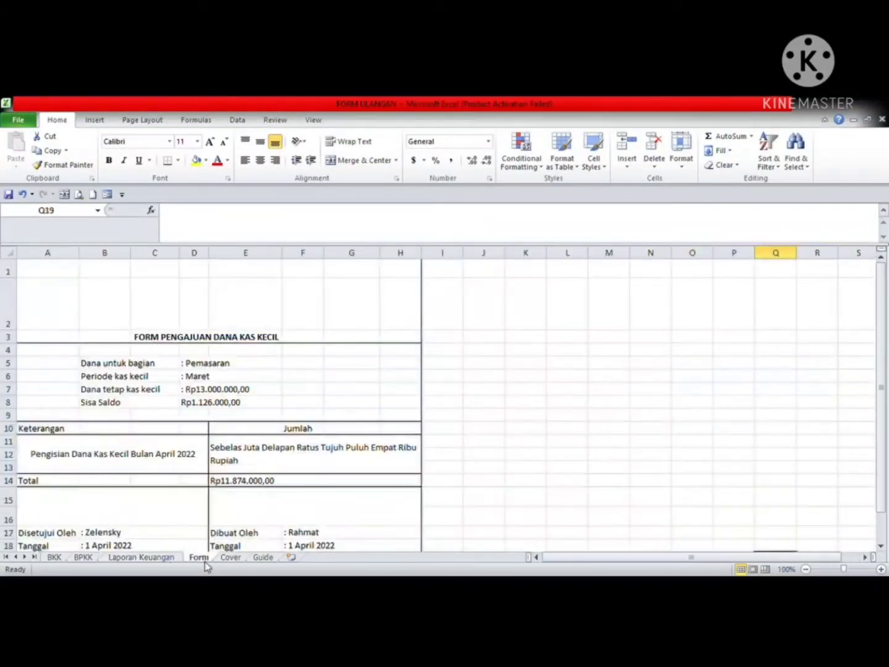
{"action": "key", "text": "ctrl+p"}
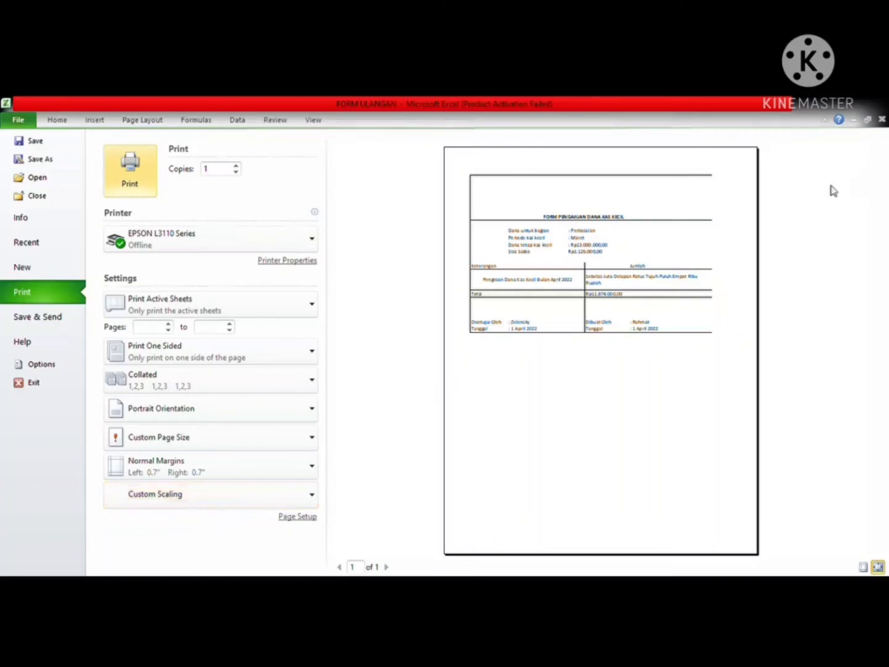
{"action": "key", "text": "Escape"}
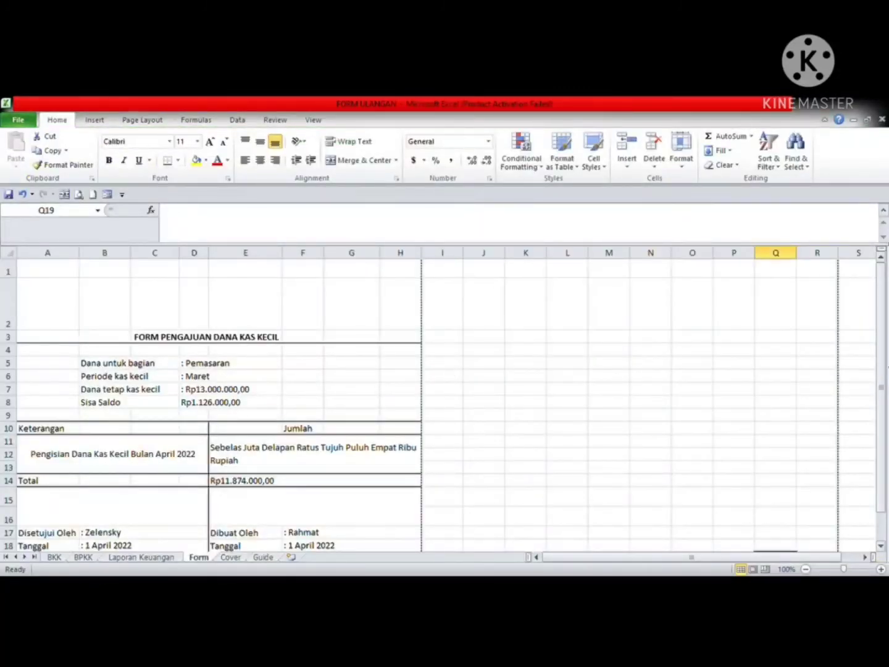
{"action": "scroll", "coordinate": [885, 444], "scroll_direction": "down", "scroll_amount": 1}
{"action": "scroll", "coordinate": [866, 368], "scroll_direction": "up", "scroll_amount": 1}
{"action": "left_click", "coordinate": [616, 352]}
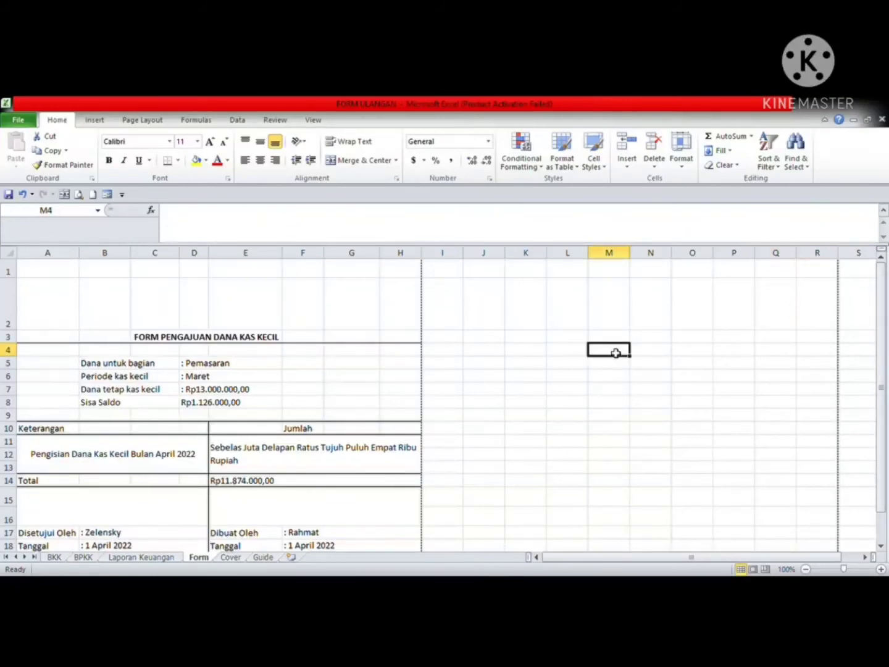